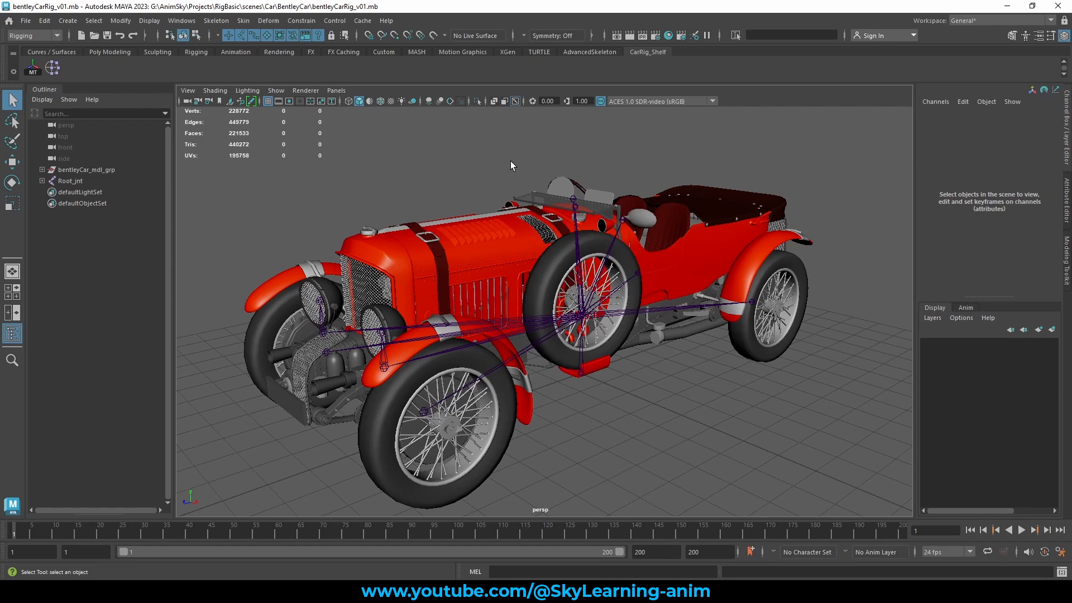
Examine the car's model group and joint skeleton, including the root, front-left tyre, windshield and front-left lamp joints.
{"action": "left_click_drag", "start_coordinate": [442, 136], "coordinate": [429, 162], "text": "alt"}
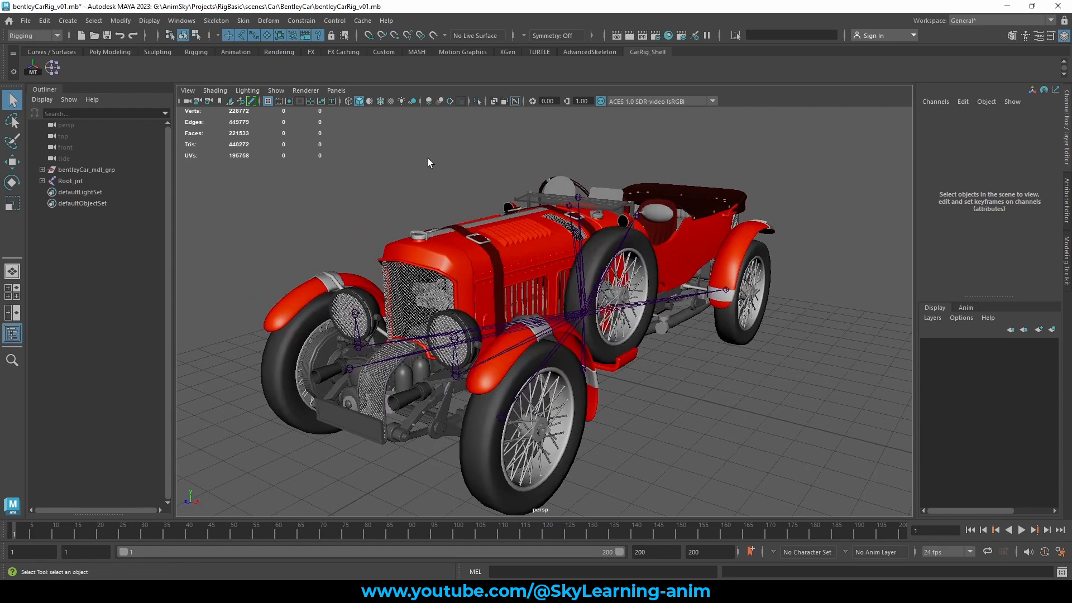
{"action": "left_click", "coordinate": [129, 167]}
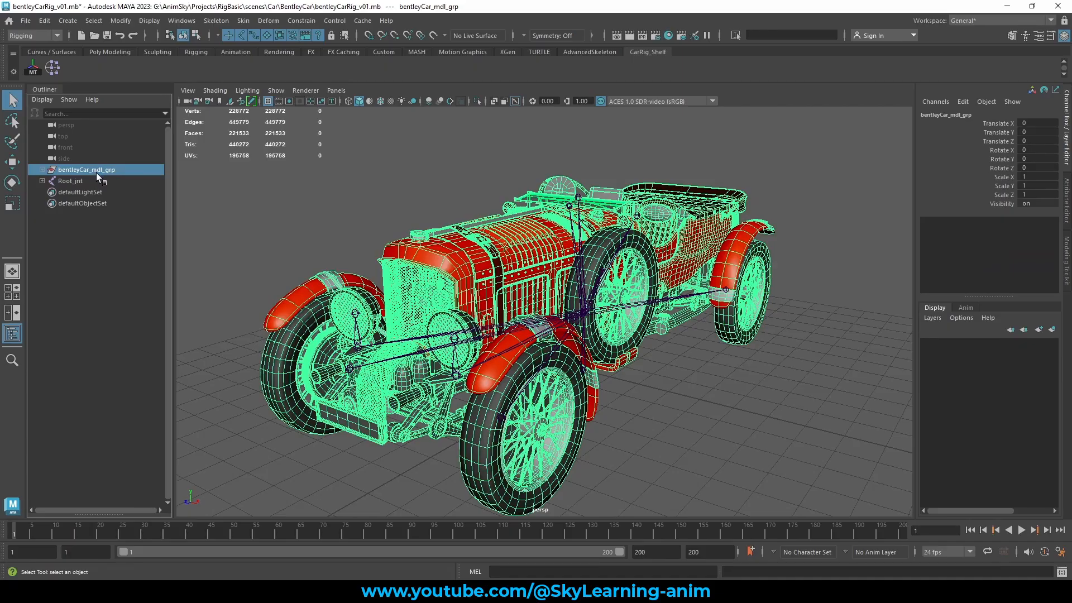
{"action": "left_click", "coordinate": [79, 182]}
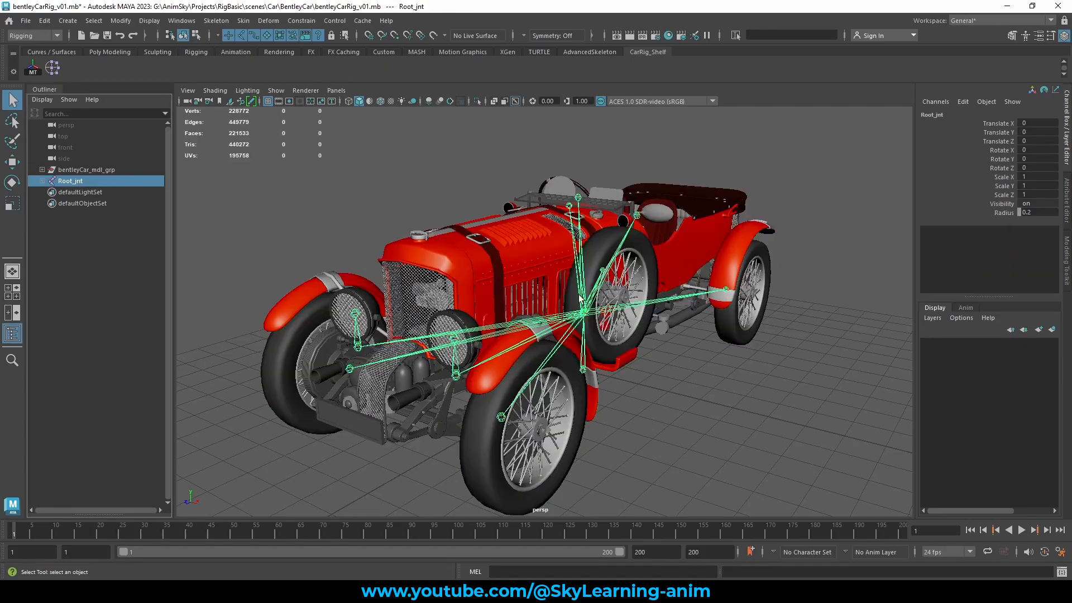
{"action": "left_click_drag", "start_coordinate": [653, 301], "coordinate": [503, 293], "text": "alt"}
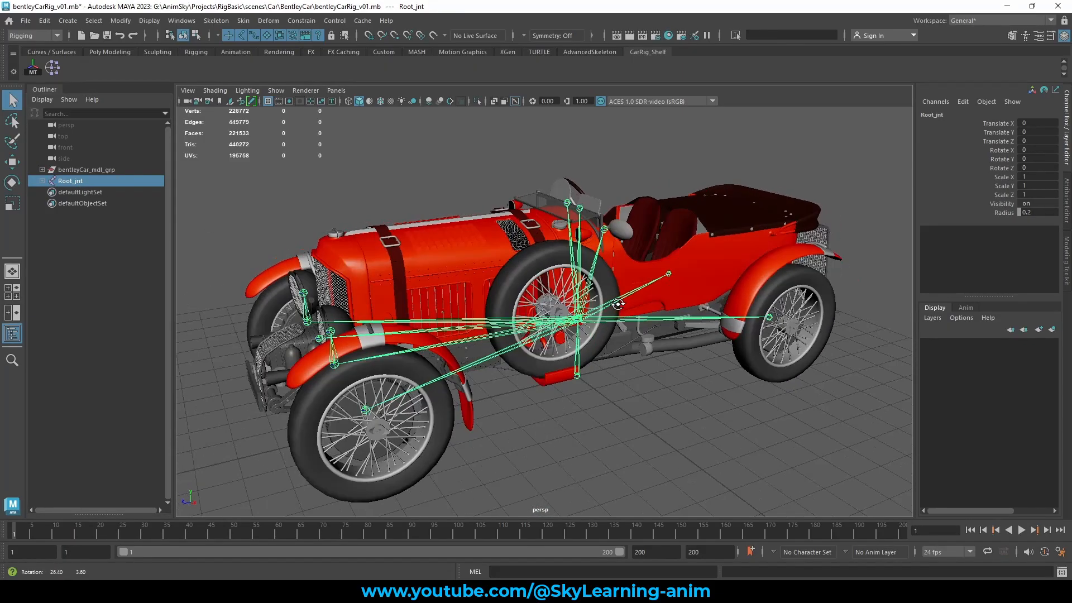
{"action": "right_click_drag", "start_coordinate": [389, 312], "coordinate": [436, 318], "text": "alt"}
{"action": "scroll", "coordinate": [446, 330], "scroll_direction": "down", "scroll_amount": 2}
{"action": "left_click_drag", "start_coordinate": [449, 333], "coordinate": [476, 338], "text": "alt"}
{"action": "left_click", "coordinate": [485, 411]}
{"action": "left_click_drag", "start_coordinate": [486, 413], "coordinate": [597, 265], "text": "alt"}
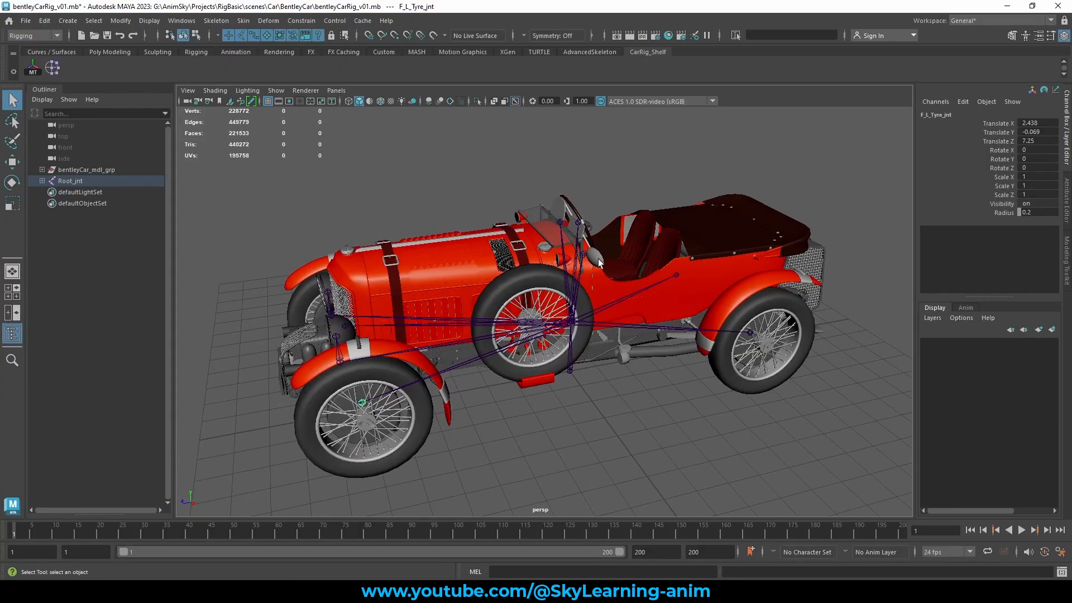
{"action": "left_click", "coordinate": [561, 223]}
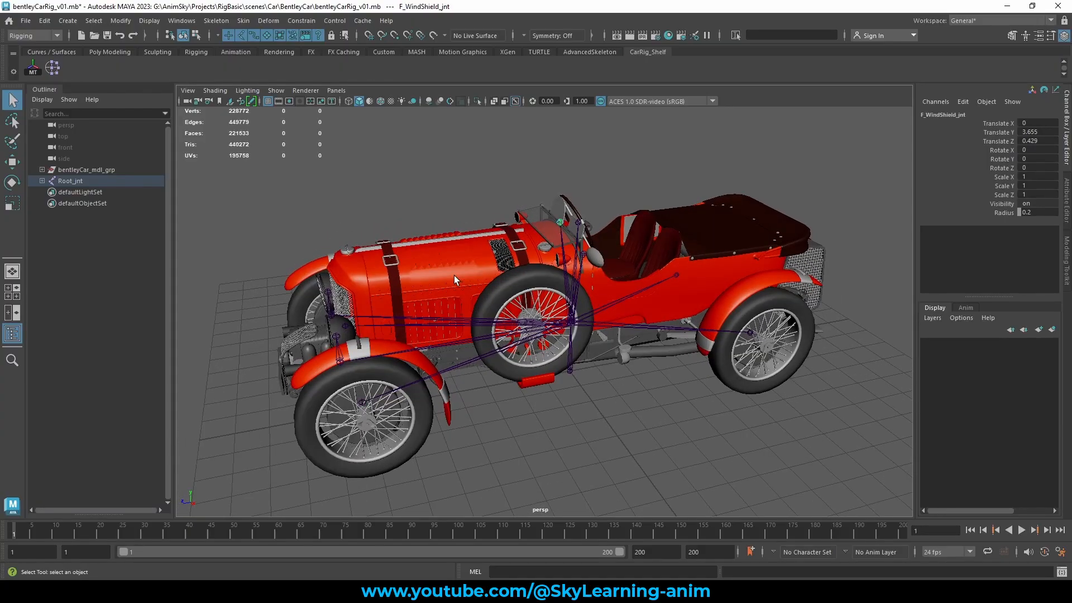
{"action": "left_click", "coordinate": [335, 353]}
Examine the car and its joints from the front, side, top and rear, and clear the selection.
{"action": "left_click_drag", "start_coordinate": [387, 337], "coordinate": [731, 328], "text": "alt"}
{"action": "middle_click_drag", "start_coordinate": [602, 284], "coordinate": [527, 337], "text": "alt"}
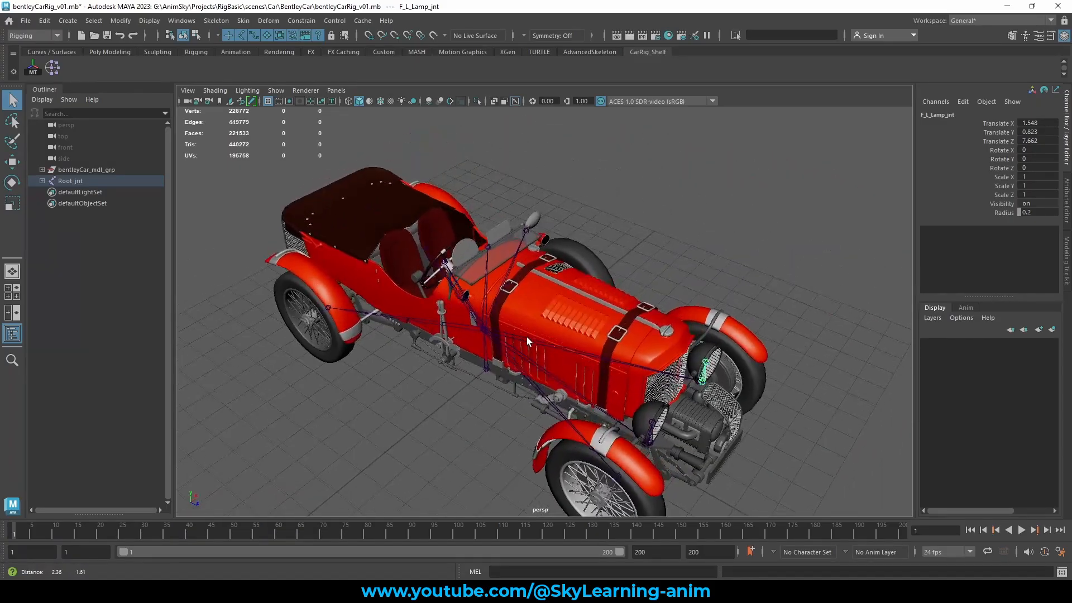
{"action": "right_click_drag", "start_coordinate": [530, 336], "coordinate": [765, 366], "text": "alt"}
{"action": "middle_click_drag", "start_coordinate": [737, 345], "coordinate": [677, 329], "text": "alt"}
{"action": "left_click_drag", "start_coordinate": [690, 324], "coordinate": [642, 293], "text": "alt"}
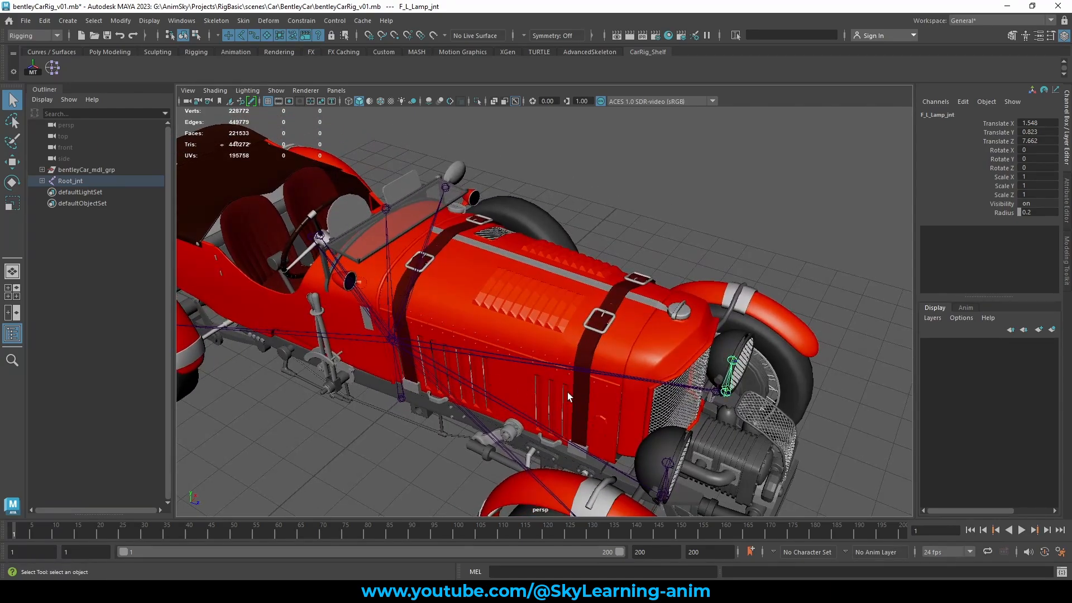
{"action": "scroll", "coordinate": [627, 225], "scroll_direction": "down", "scroll_amount": 5}
{"action": "left_click_drag", "start_coordinate": [663, 228], "coordinate": [516, 223], "text": "alt"}
{"action": "scroll", "coordinate": [642, 245], "scroll_direction": "up", "scroll_amount": 6}
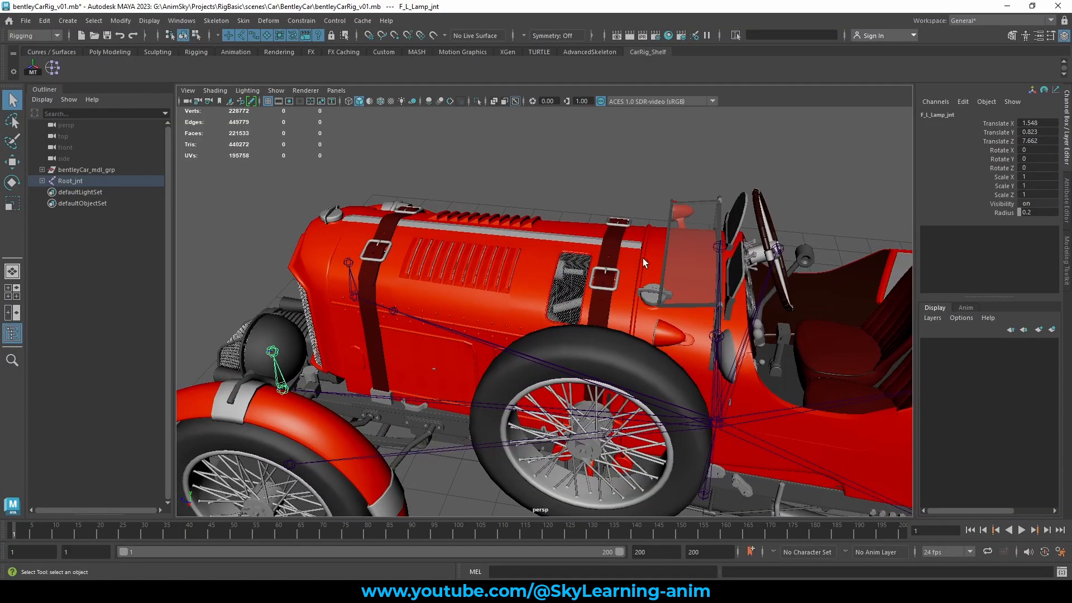
{"action": "left_click_drag", "start_coordinate": [645, 247], "coordinate": [654, 269], "text": "alt"}
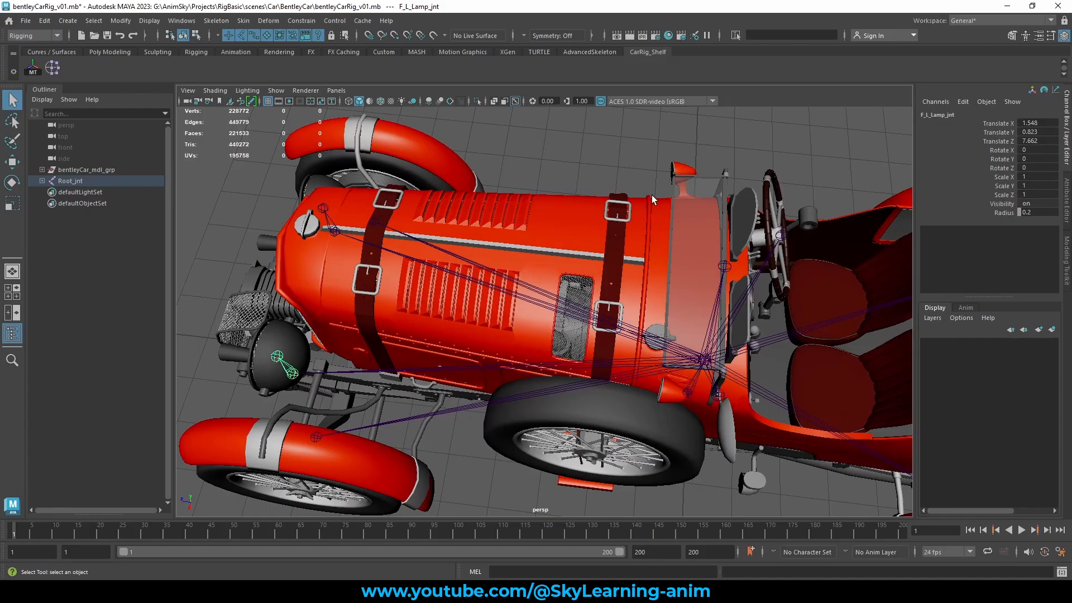
{"action": "left_click_drag", "start_coordinate": [632, 296], "coordinate": [626, 234], "text": "alt"}
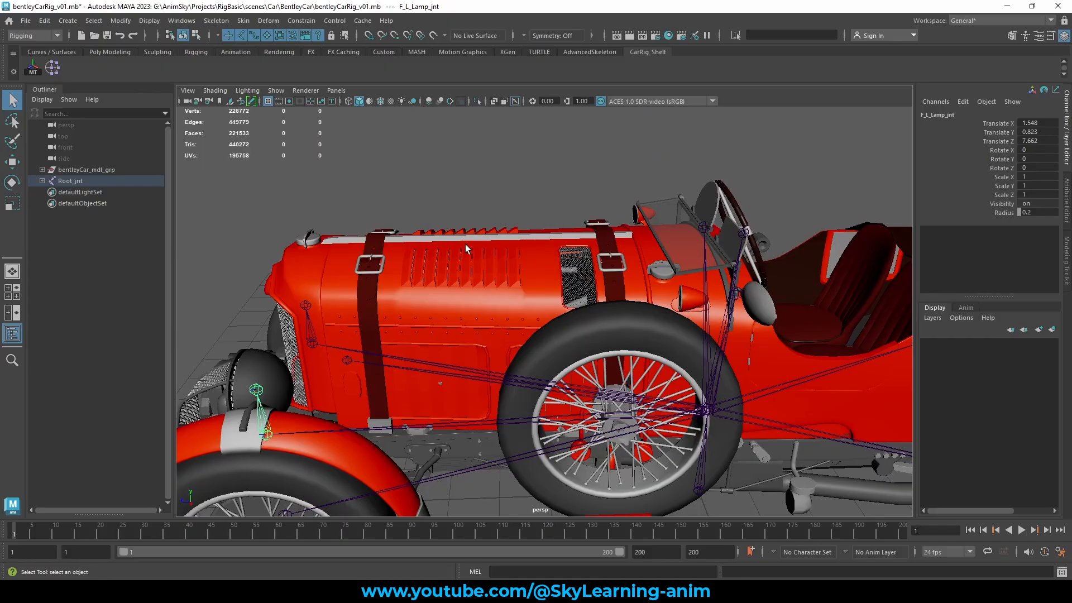
{"action": "left_click_drag", "start_coordinate": [464, 243], "coordinate": [611, 221], "text": "alt"}
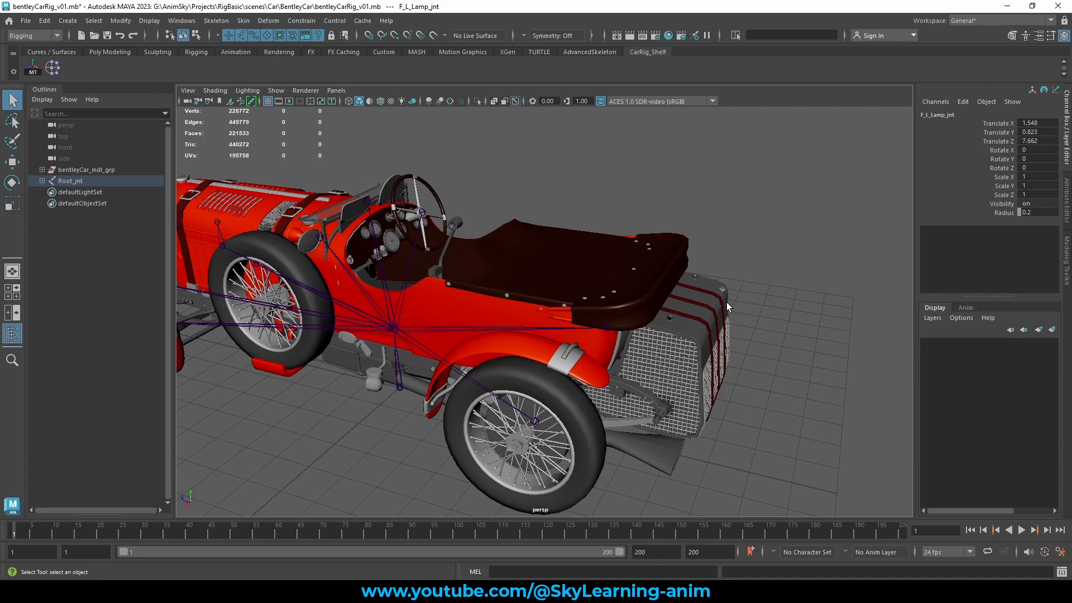
{"action": "right_click_drag", "start_coordinate": [714, 296], "coordinate": [678, 280], "text": "alt"}
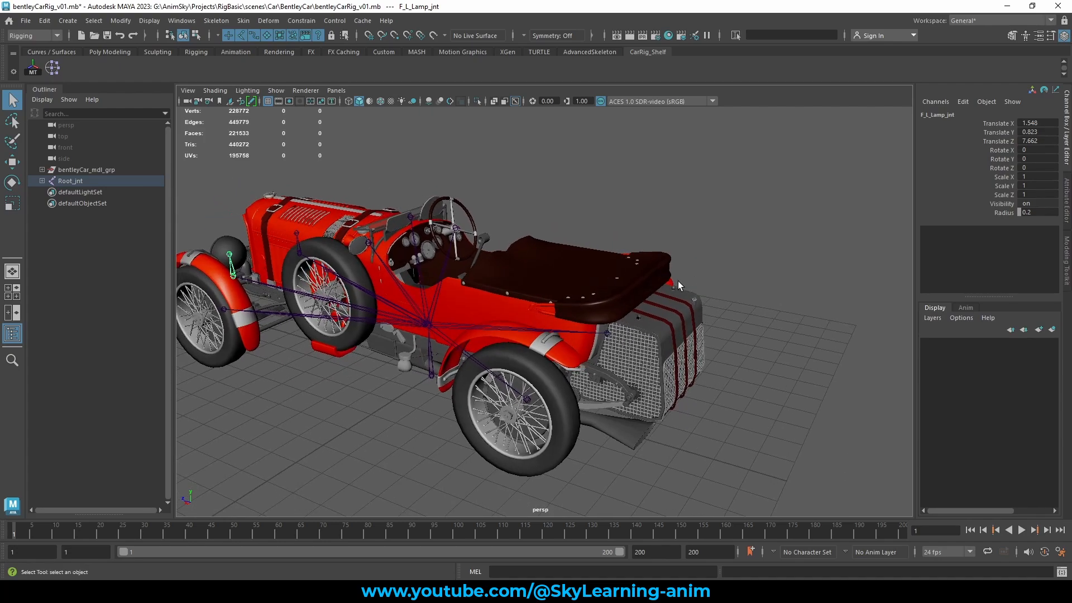
{"action": "left_click_drag", "start_coordinate": [624, 353], "coordinate": [381, 284], "text": "alt"}
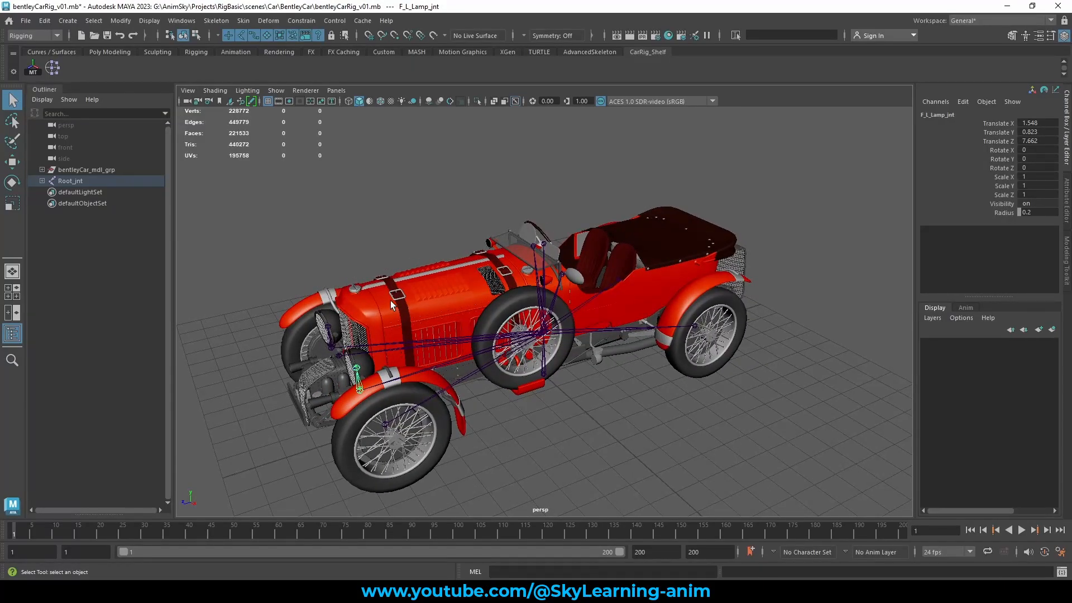
{"action": "left_click", "coordinate": [469, 201]}
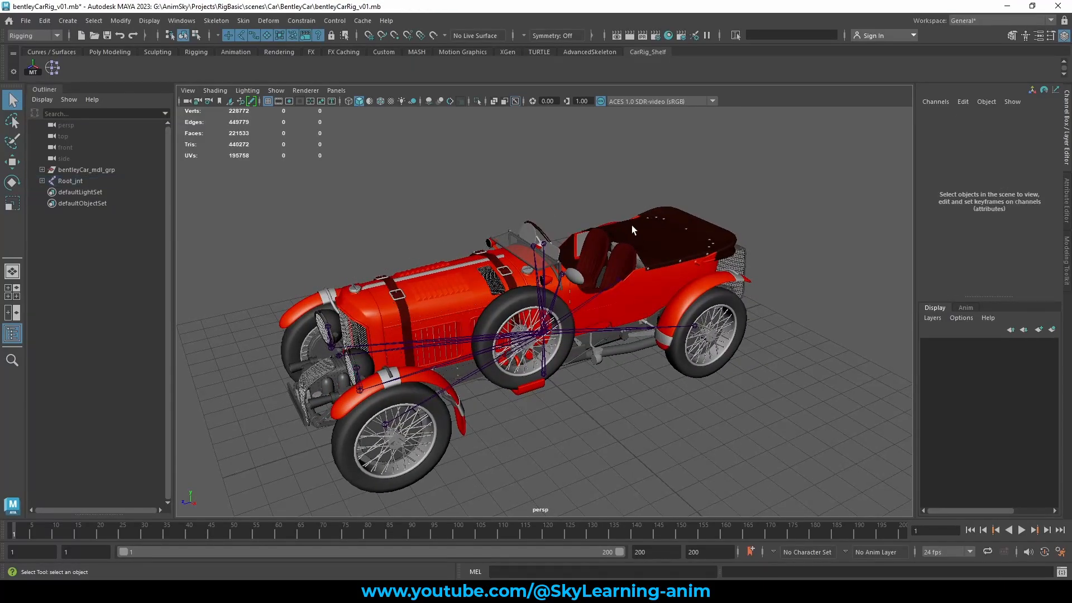
{"action": "scroll", "coordinate": [631, 226], "scroll_direction": "up", "scroll_amount": 4}
{"action": "left_click_drag", "start_coordinate": [685, 247], "coordinate": [714, 249], "text": "alt"}
{"action": "middle_click_drag", "start_coordinate": [713, 249], "coordinate": [768, 208], "text": "alt"}
{"action": "scroll", "coordinate": [639, 272], "scroll_direction": "down", "scroll_amount": 3}
{"action": "mouse_move", "coordinate": [639, 272]}
{"action": "left_mouse_down", "text": "alt"}
{"action": "mouse_move", "coordinate": [658, 282]}
{"action": "mouse_move", "coordinate": [645, 287]}
{"action": "left_mouse_up", "text": "alt"}
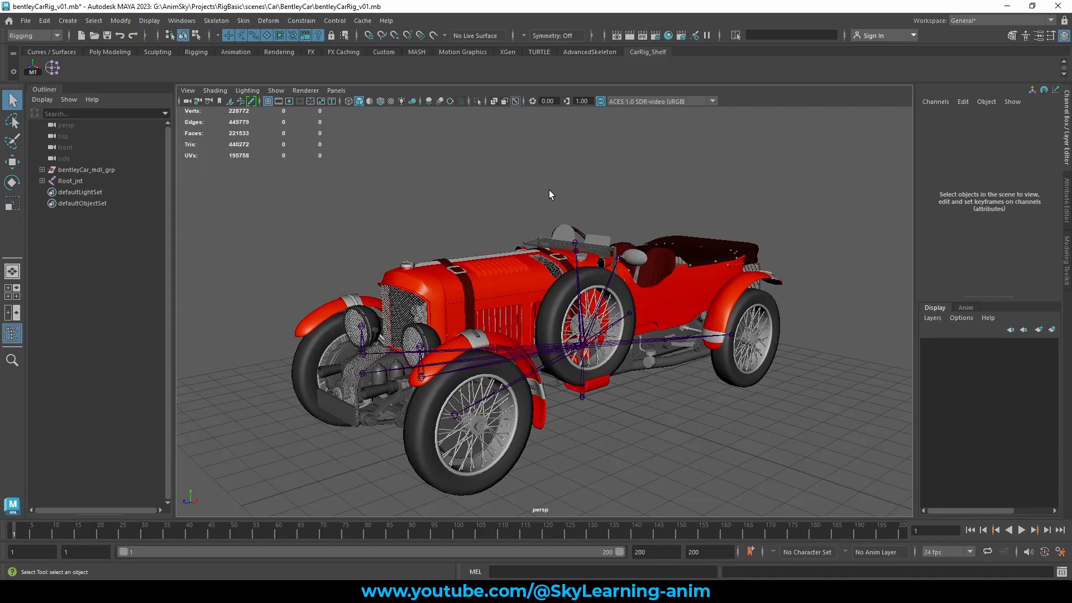
{"action": "left_click_drag", "start_coordinate": [498, 175], "coordinate": [546, 244], "text": "alt"}
{"action": "left_click", "coordinate": [561, 224]}
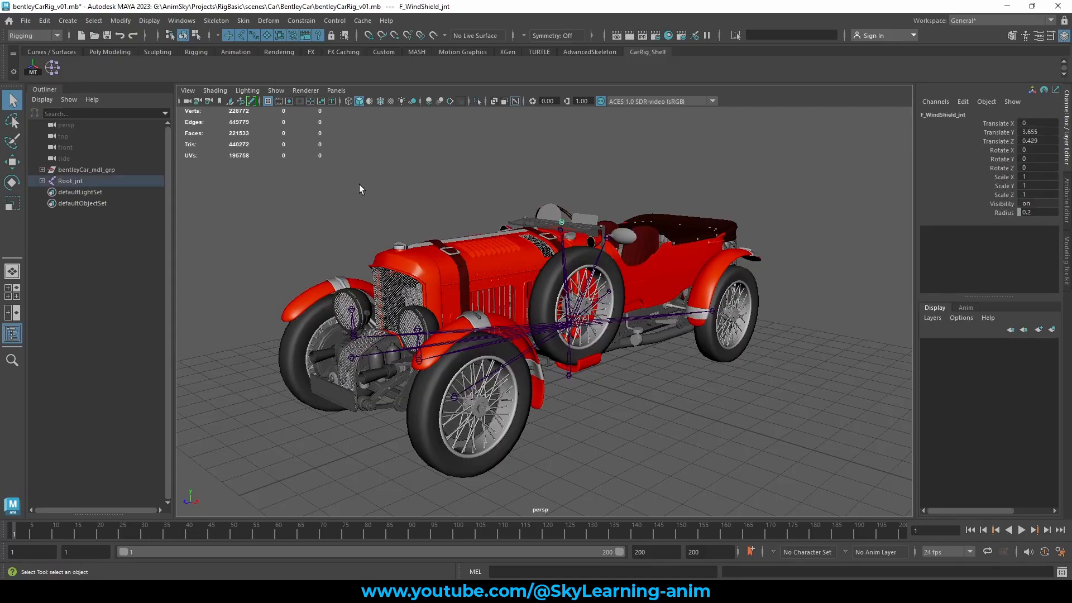
Add the NURBS Circle command to the CarRig_Shelf using the detached NURBS Primitives list, and close that list.
{"action": "left_click", "coordinate": [63, 22]}
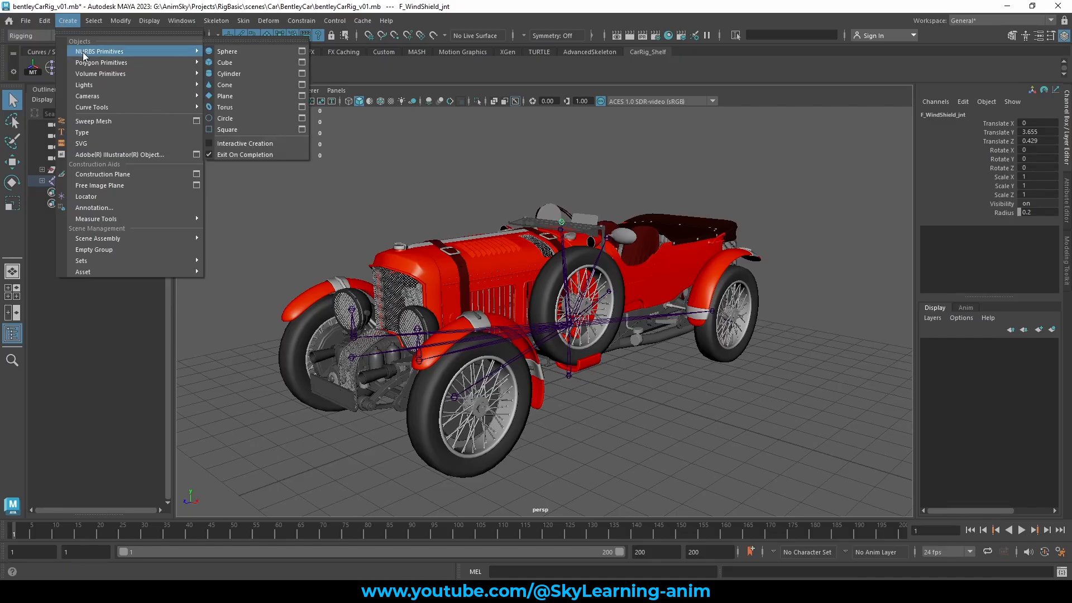
{"action": "mouse_move", "coordinate": [110, 73]}
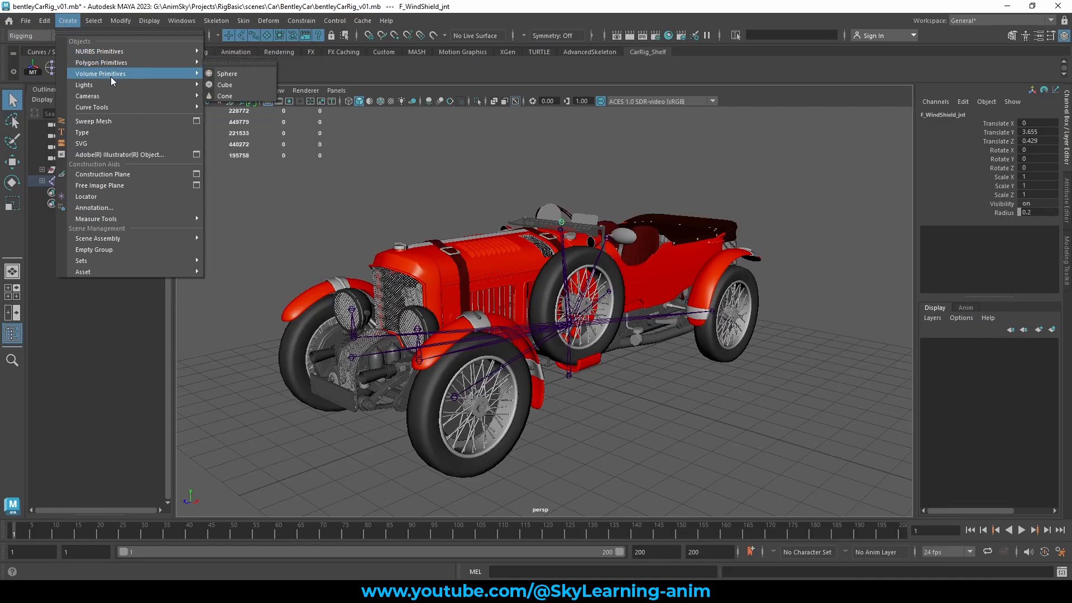
{"action": "mouse_move", "coordinate": [115, 51]}
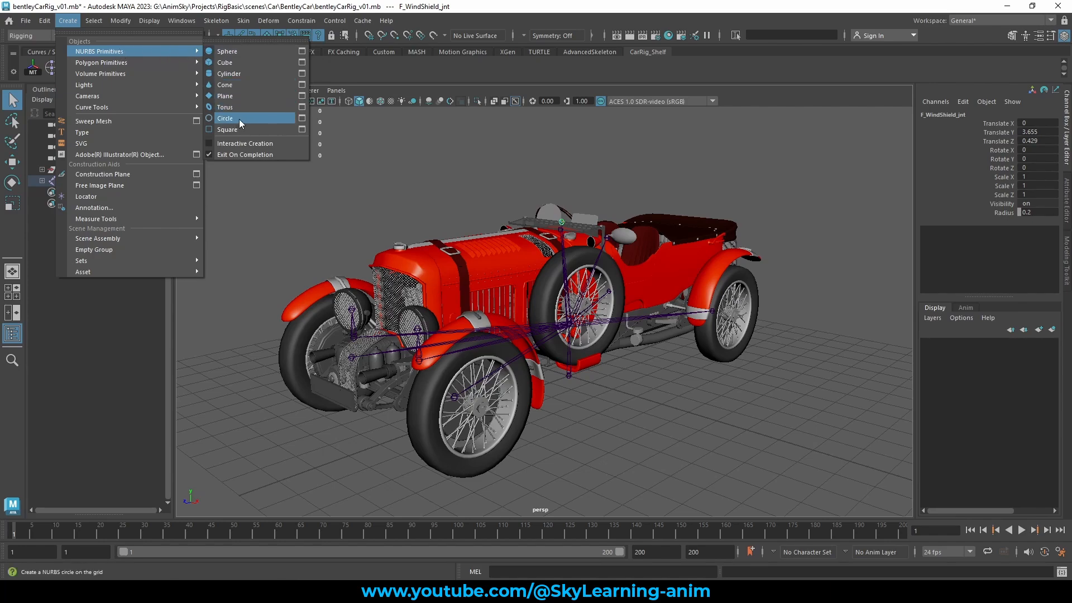
{"action": "left_click", "coordinate": [246, 43]}
{"action": "left_click_drag", "start_coordinate": [234, 35], "coordinate": [247, 108]}
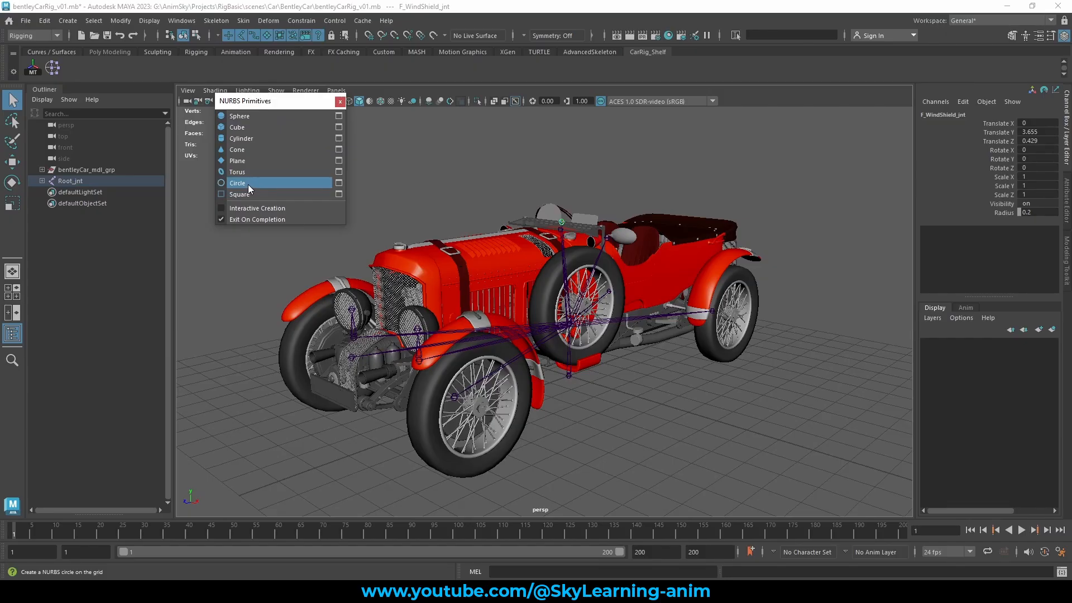
{"action": "left_click", "coordinate": [247, 184], "text": "ctrl+shift"}
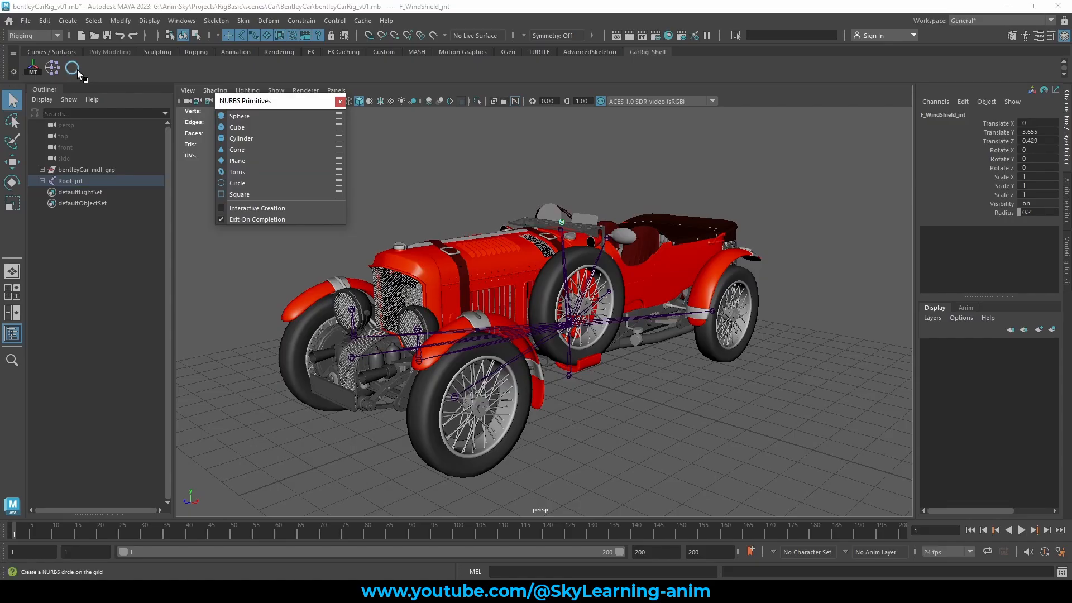
{"action": "left_click", "coordinate": [341, 102]}
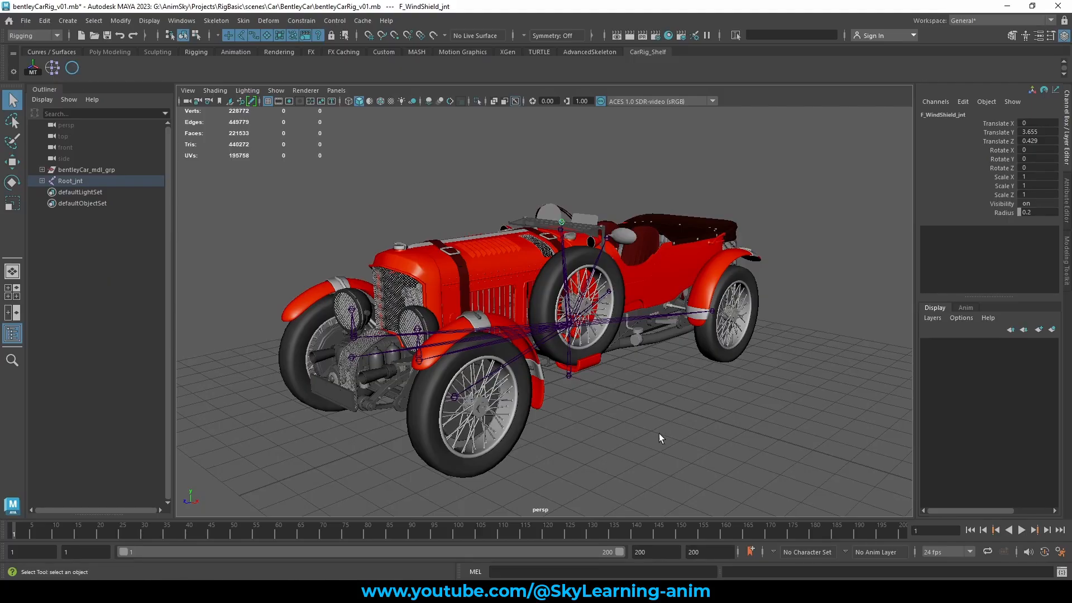
Clear the joint selection and create a NURBS circle at the origin with the new shelf command.
{"action": "left_click_drag", "start_coordinate": [501, 434], "coordinate": [598, 357], "text": "alt"}
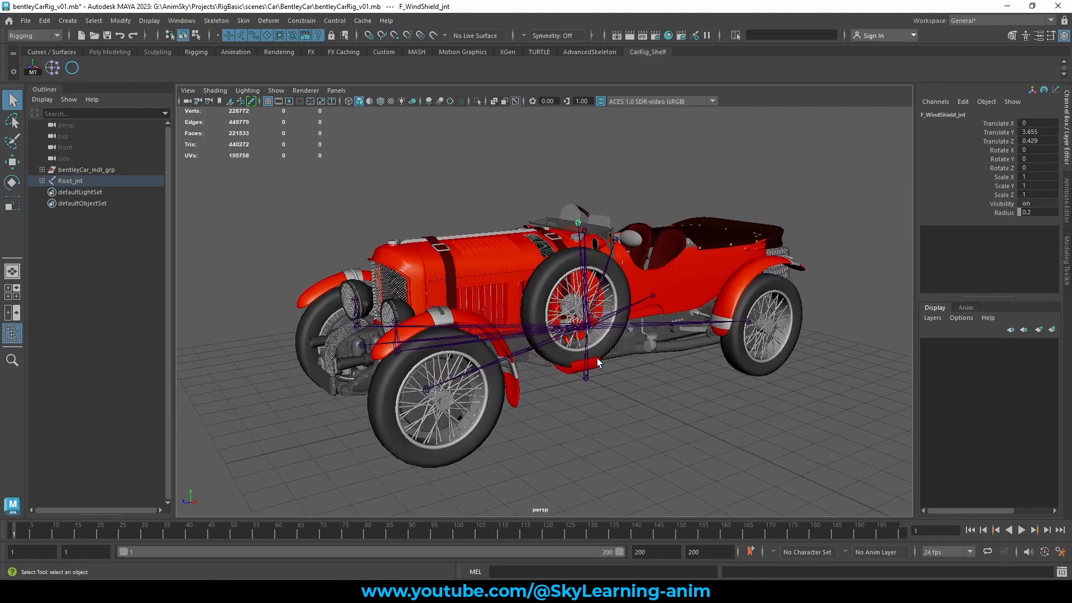
{"action": "left_click", "coordinate": [329, 250]}
{"action": "left_click_drag", "start_coordinate": [421, 252], "coordinate": [608, 357], "text": "alt"}
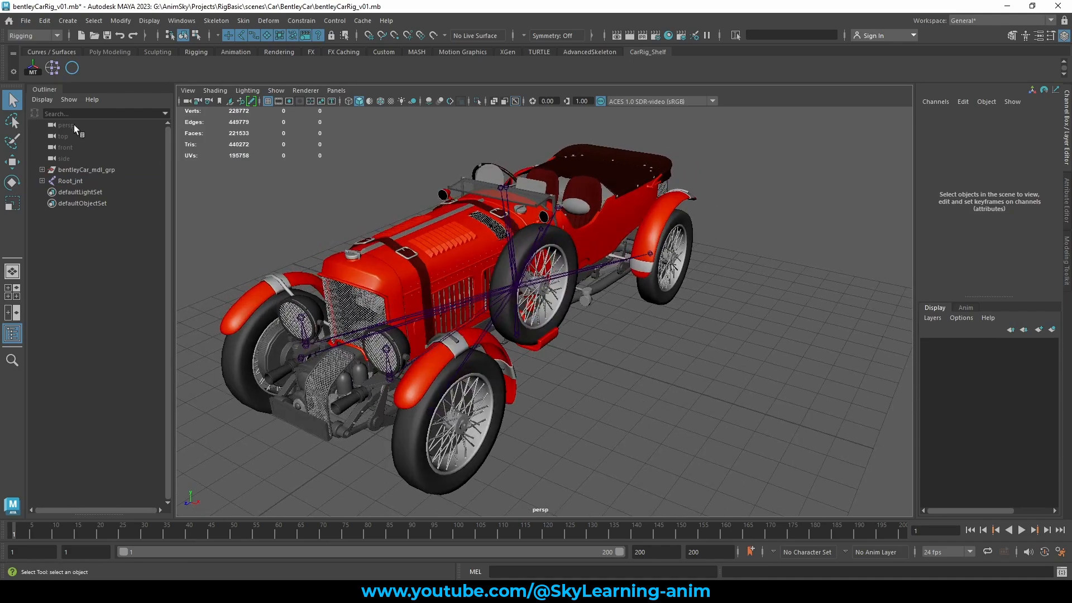
{"action": "left_click", "coordinate": [72, 69]}
Try rotating the front-left tyre joint up close to check its orientation, and undo the rotations.
{"action": "scroll", "coordinate": [574, 350], "scroll_direction": "down", "scroll_amount": 3}
{"action": "left_click_drag", "start_coordinate": [575, 350], "coordinate": [627, 359], "text": "alt"}
{"action": "right_click_drag", "start_coordinate": [548, 361], "coordinate": [743, 347], "text": "alt"}
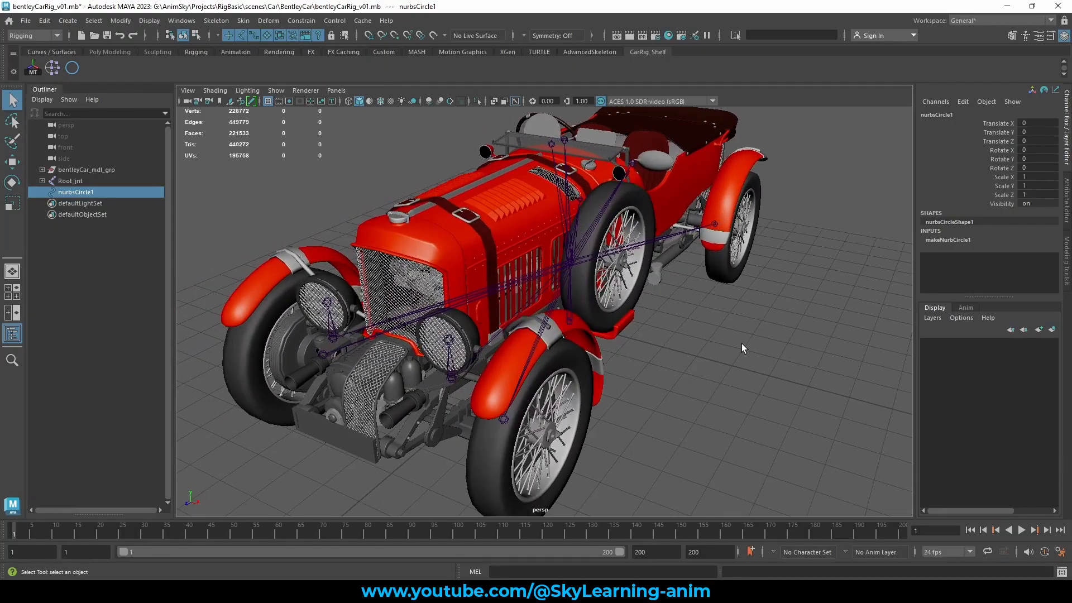
{"action": "left_click", "coordinate": [506, 416]}
{"action": "scroll", "coordinate": [552, 416], "scroll_direction": "down", "scroll_amount": 3}
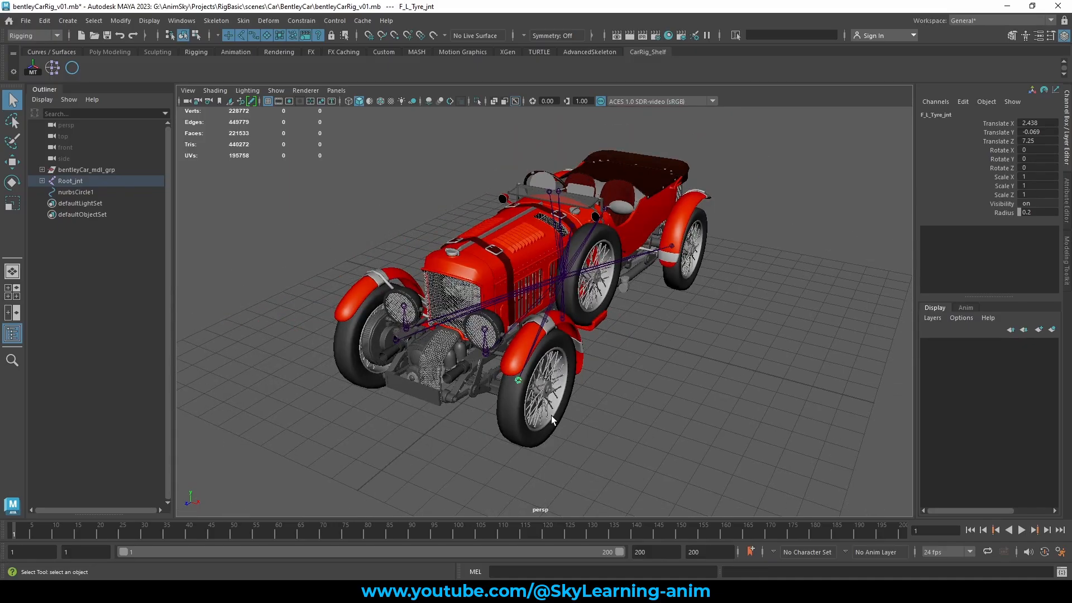
{"action": "key", "text": "f"}
{"action": "left_click_drag", "start_coordinate": [621, 398], "coordinate": [575, 331], "text": "alt"}
{"action": "key", "text": "e"}
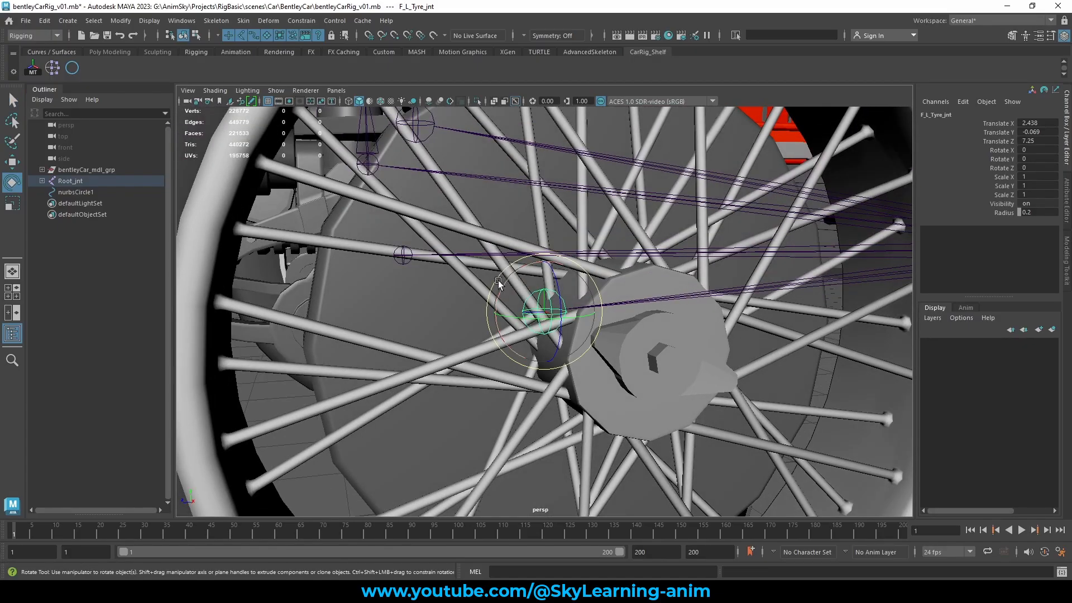
{"action": "left_click_drag", "start_coordinate": [488, 302], "coordinate": [519, 270]}
{"action": "key", "text": "ctrl+z"}
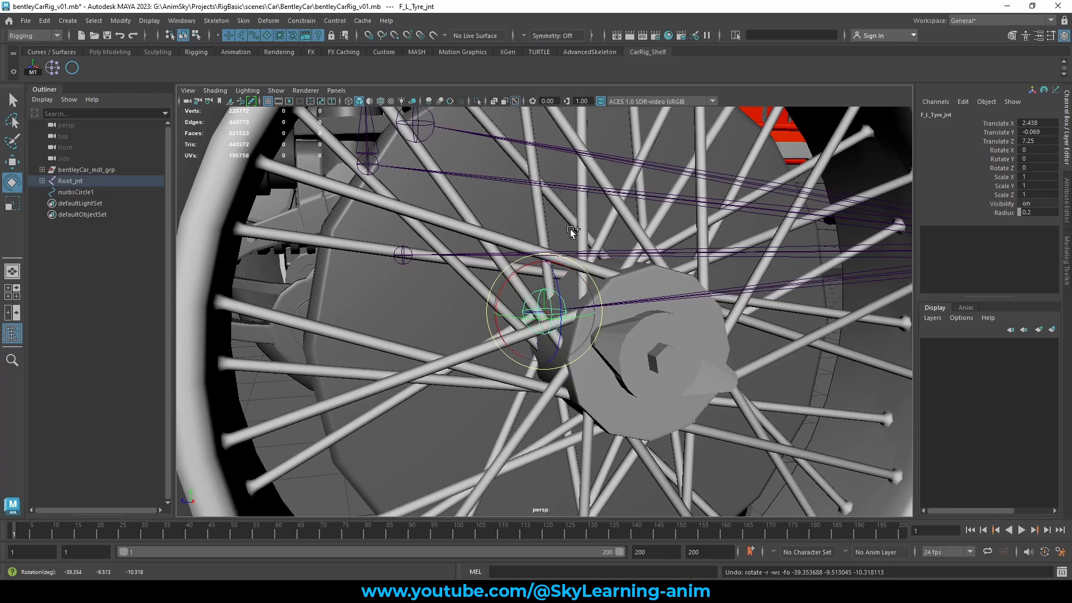
{"action": "left_click_drag", "start_coordinate": [571, 230], "coordinate": [525, 230]}
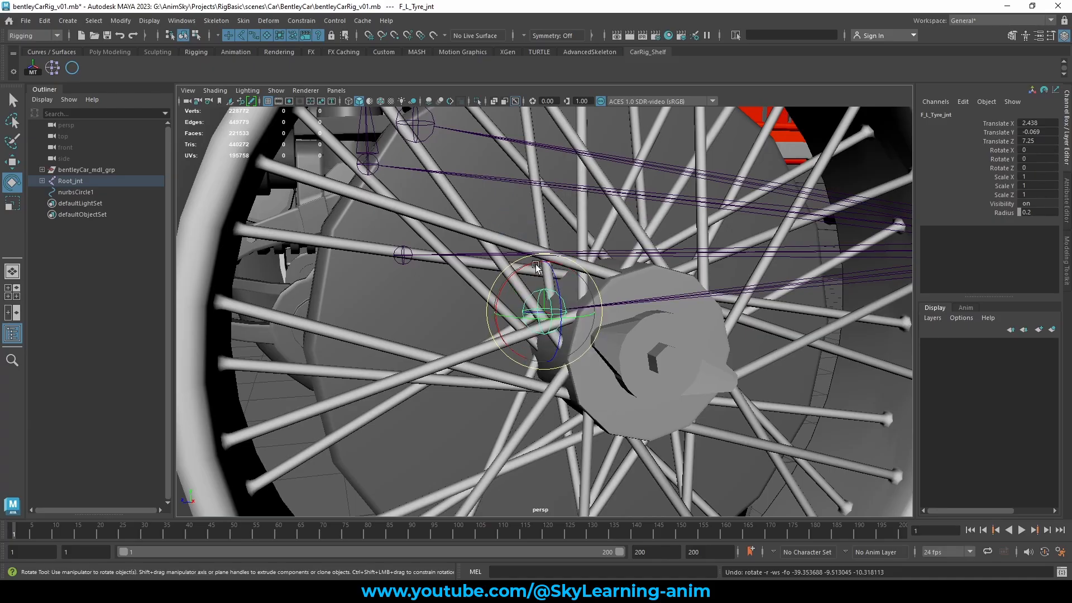
{"action": "left_click_drag", "start_coordinate": [502, 290], "coordinate": [522, 251]}
{"action": "key", "text": "ctrl+z"}
Rename the NURBS circle at the origin as F_L_Tyre_ctrl, reusing the front-left tyre joint's name with a ctrl suffix.
{"action": "scroll", "coordinate": [655, 268], "scroll_direction": "down", "scroll_amount": 10}
{"action": "key", "text": "w"}
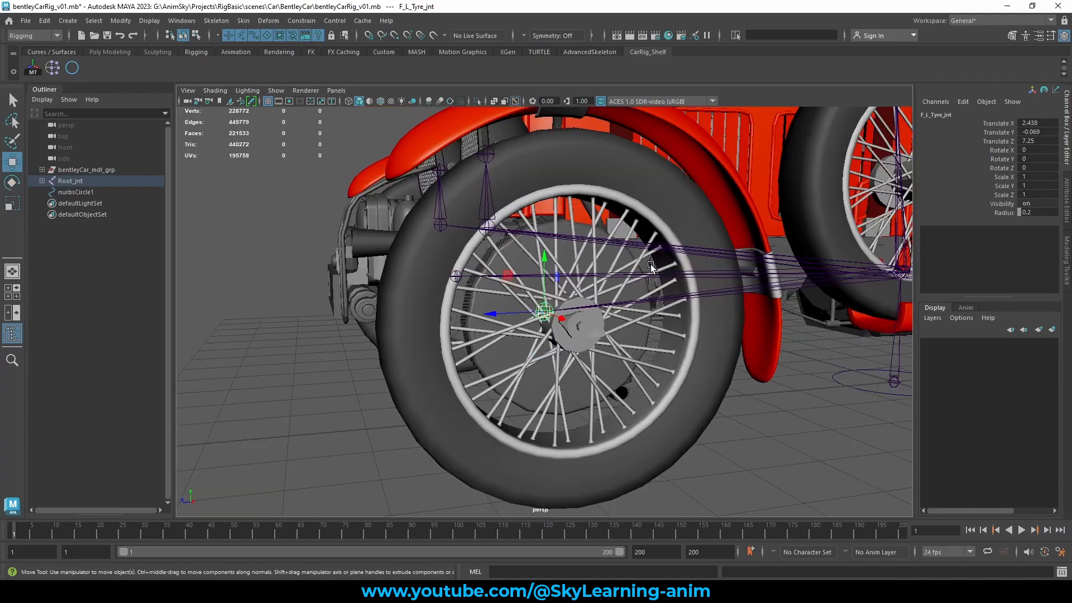
{"action": "middle_click_drag", "start_coordinate": [716, 351], "coordinate": [685, 346], "text": "alt"}
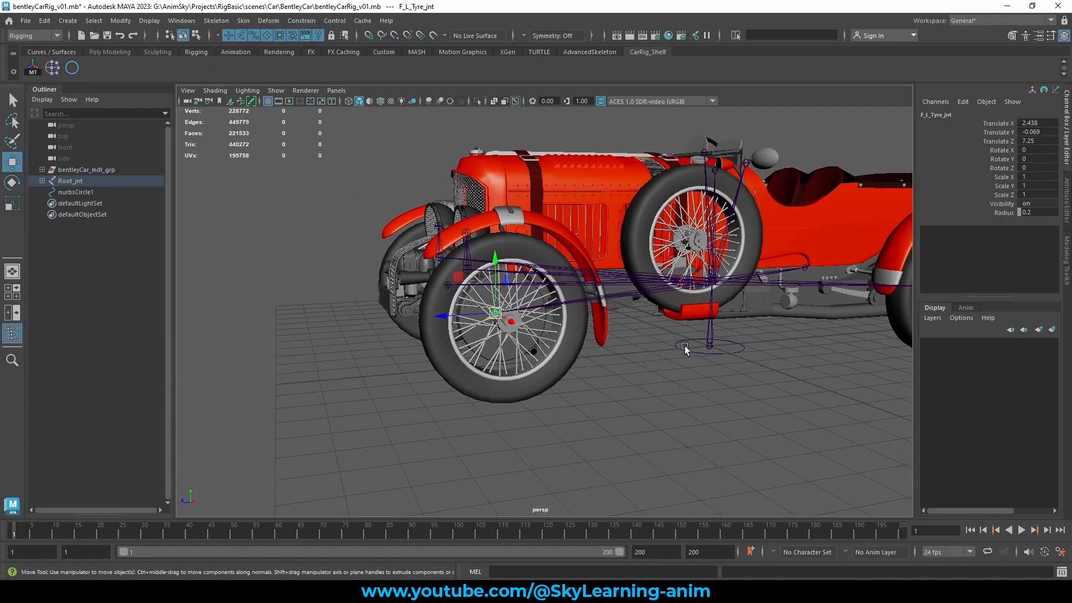
{"action": "left_click", "coordinate": [685, 346]}
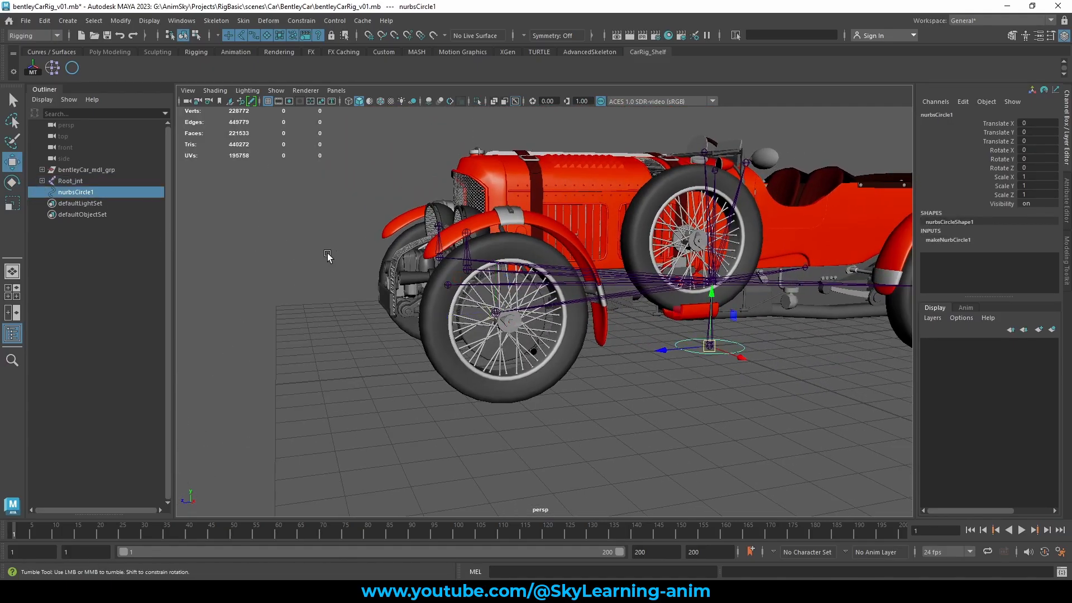
{"action": "left_click_drag", "start_coordinate": [252, 257], "coordinate": [288, 255], "text": "alt"}
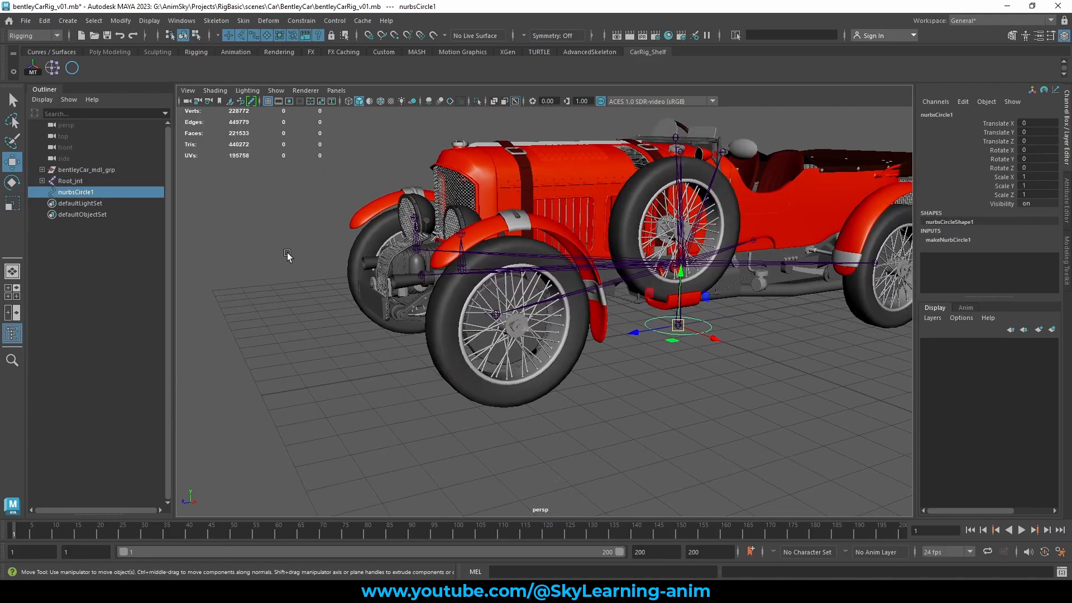
{"action": "left_click", "coordinate": [497, 316]}
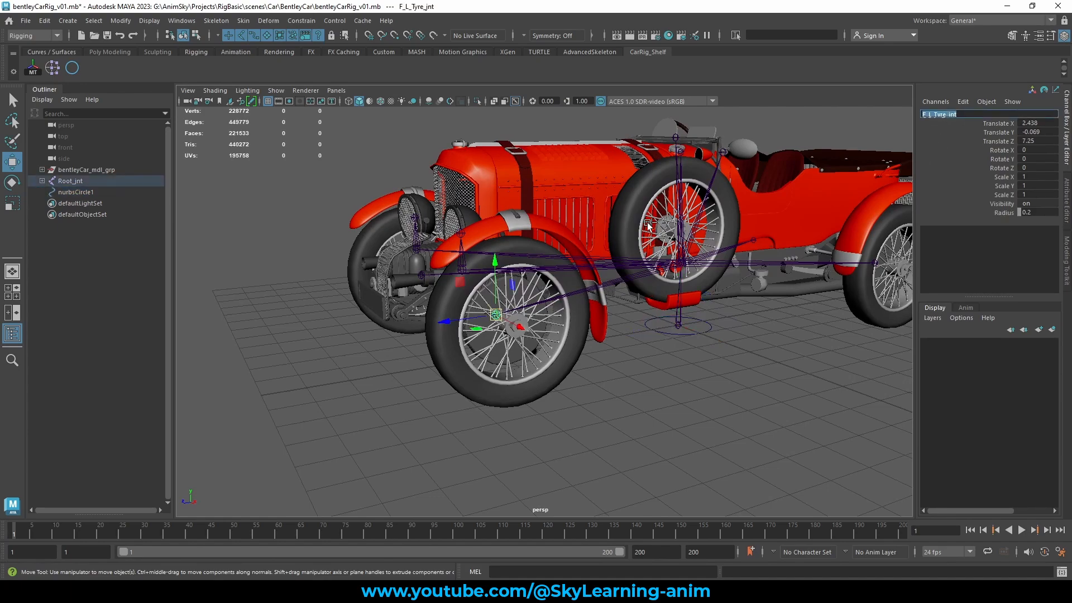
{"action": "double_click", "coordinate": [103, 193]}
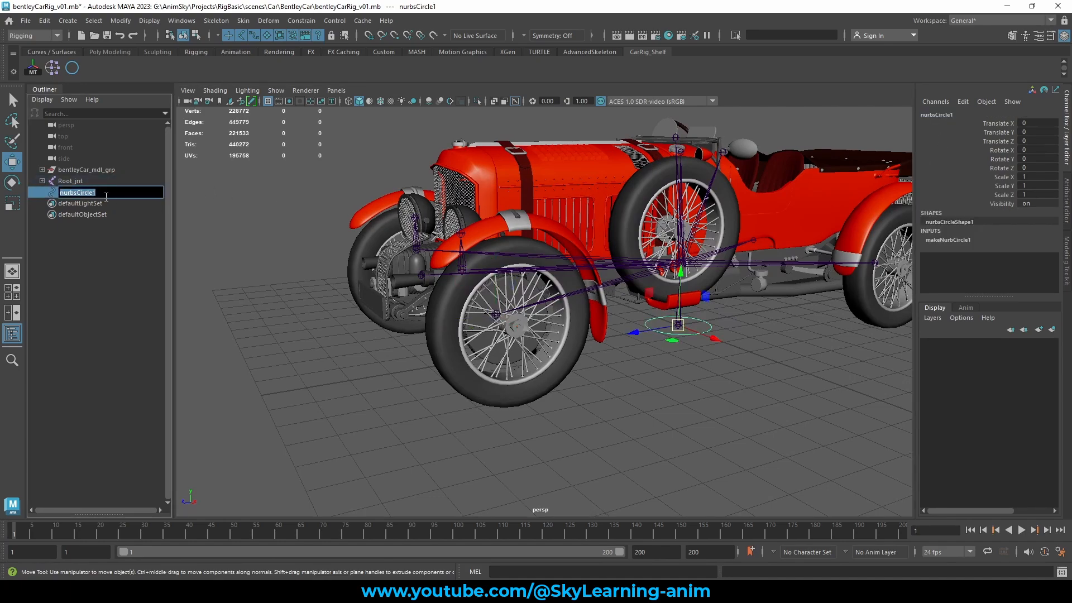
{"action": "type", "text": "F_L_Tyre_jnt"}
{"action": "type", "text": "ctr"}
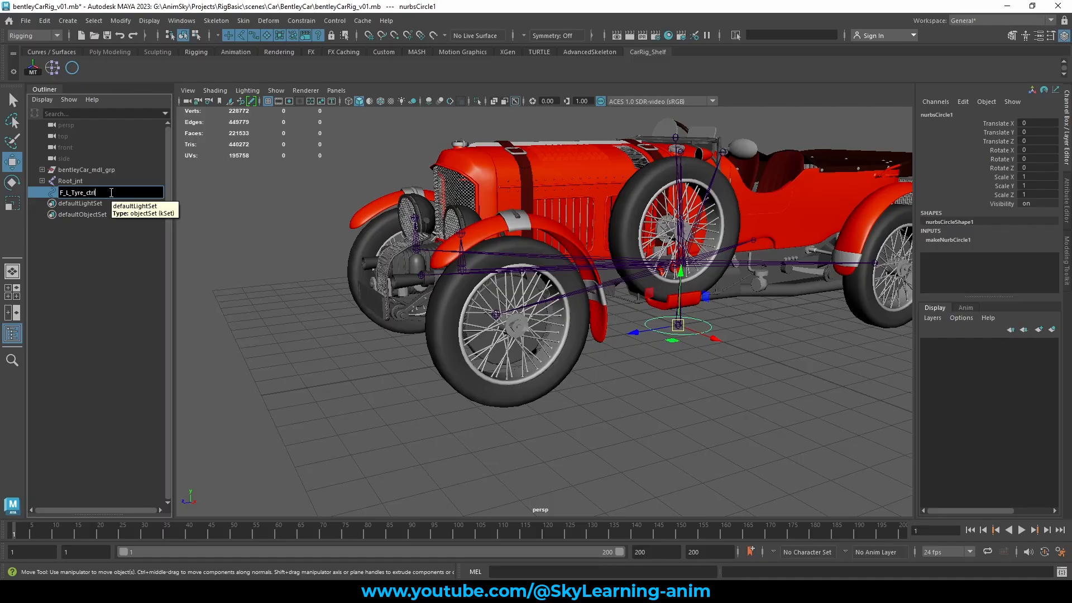
{"action": "type", "text": "l"}
{"action": "key", "text": "Return"}
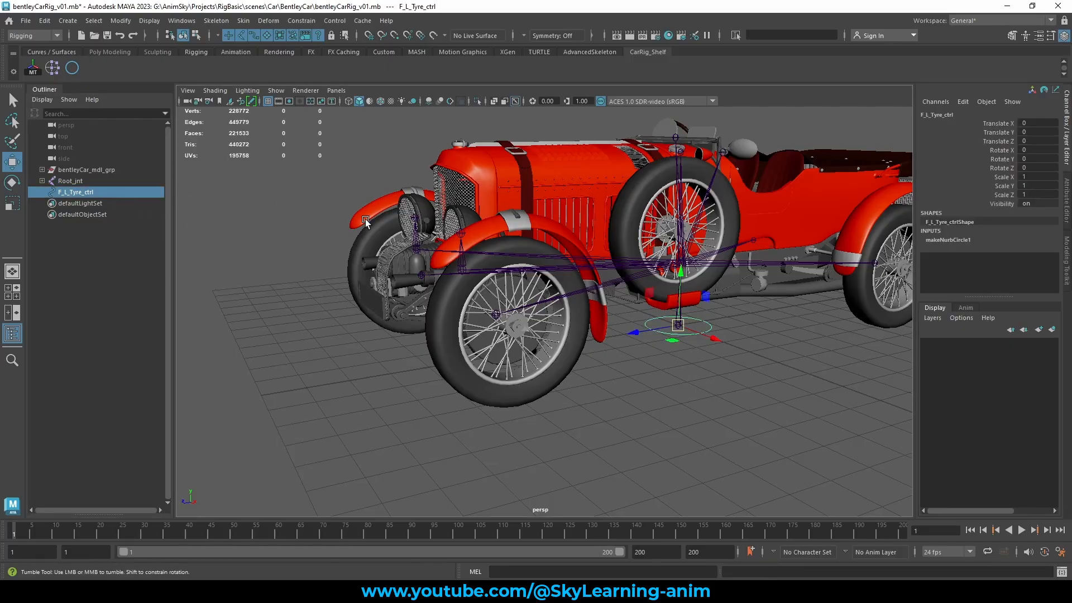
Group the F_L_Tyre_ctrl circle and name its parent group F_L_Tyre_ctrl_grp.
{"action": "left_click_drag", "start_coordinate": [365, 219], "coordinate": [548, 293], "text": "alt"}
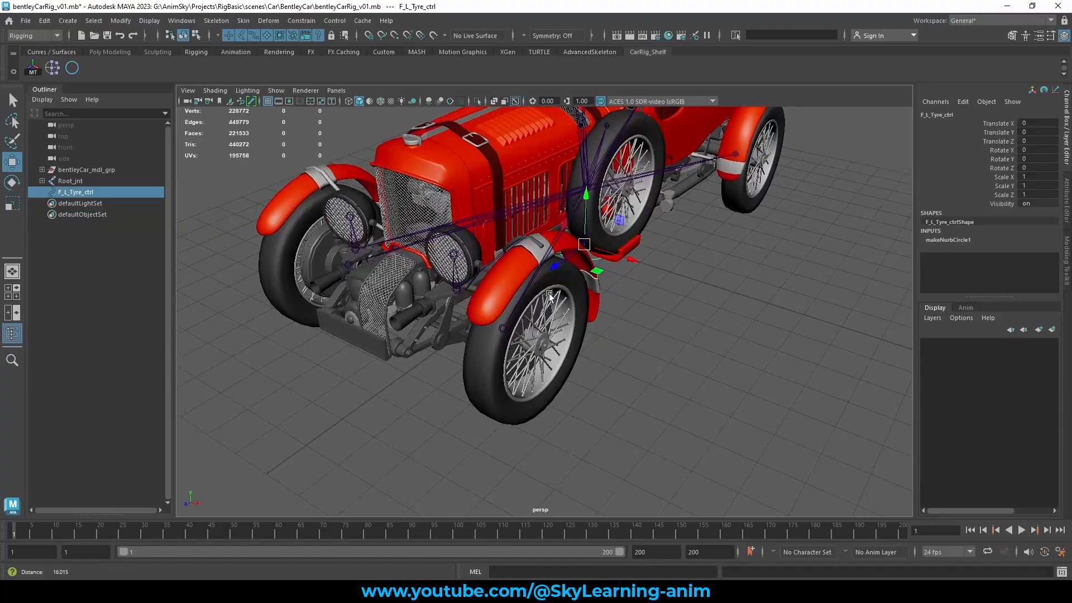
{"action": "right_click_drag", "start_coordinate": [548, 293], "coordinate": [565, 296], "text": "alt"}
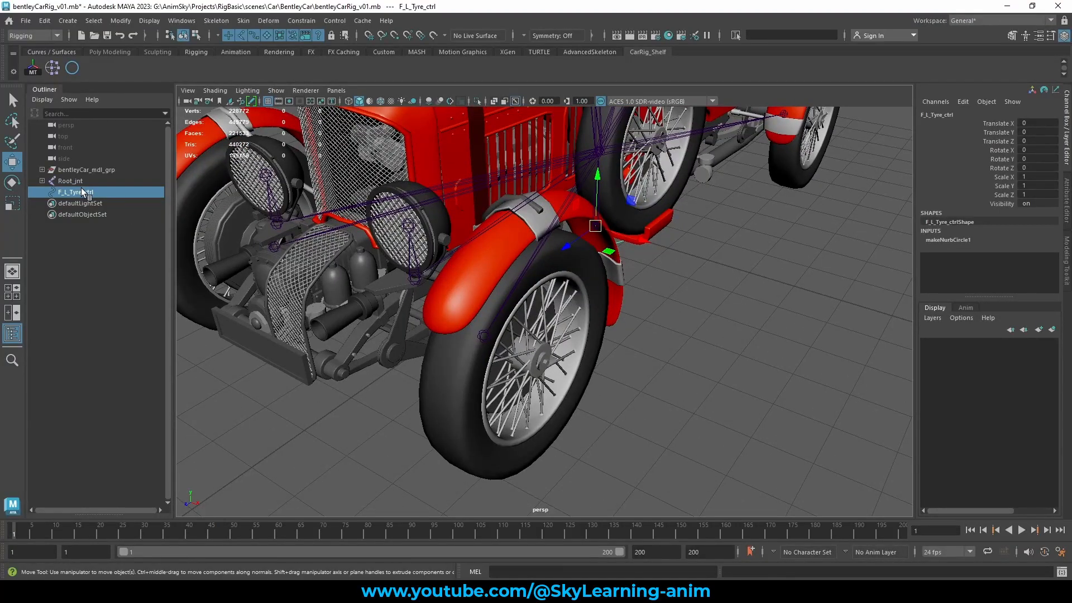
{"action": "key", "text": "ctrl+g"}
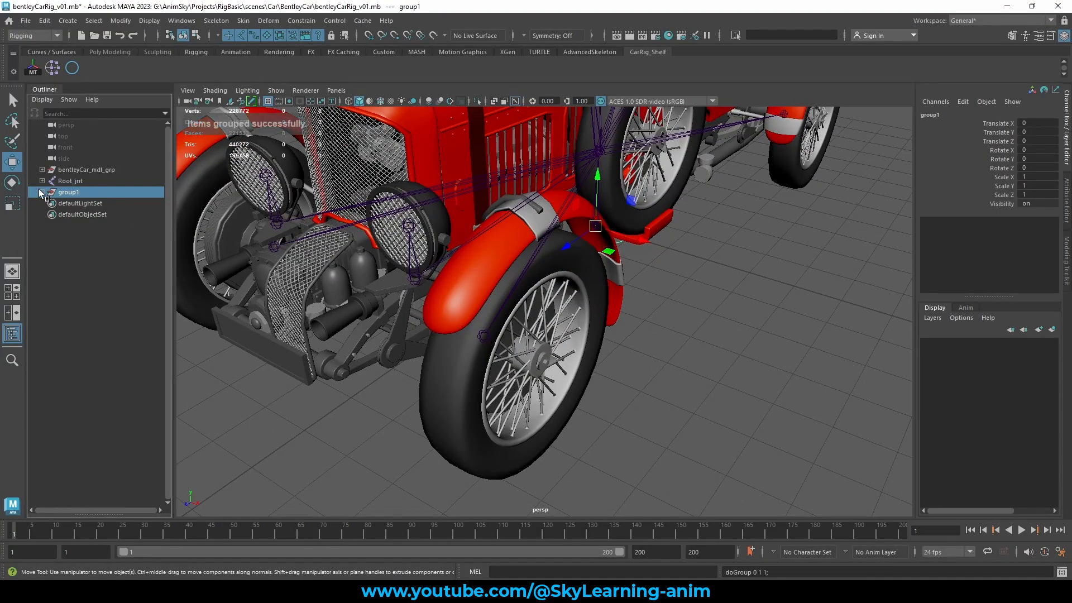
{"action": "left_click", "coordinate": [42, 192]}
{"action": "double_click", "coordinate": [88, 204]}
{"action": "left_click", "coordinate": [89, 193]}
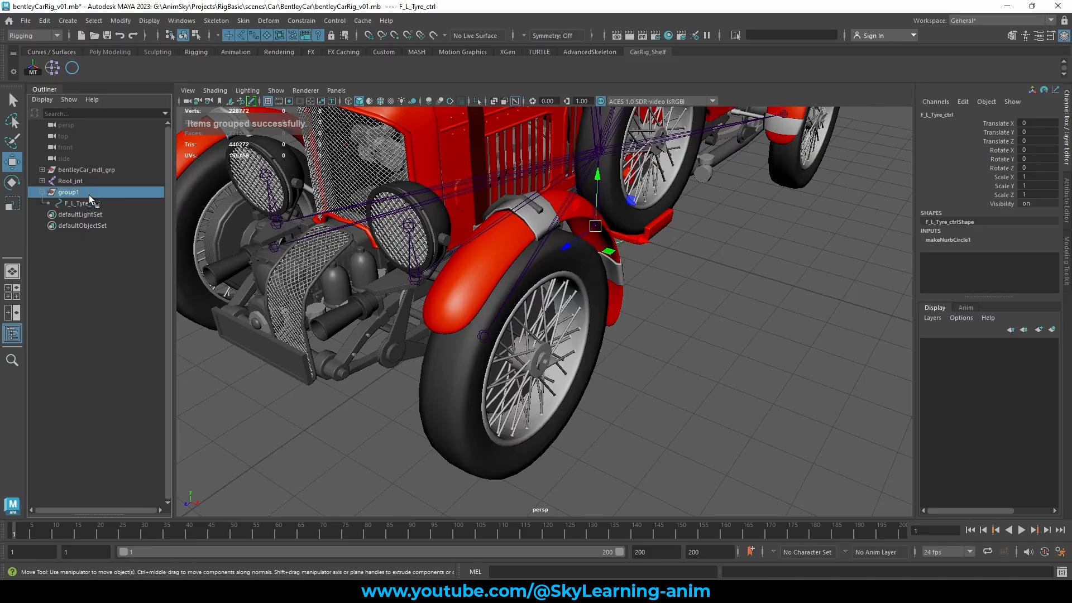
{"action": "double_click", "coordinate": [88, 193]}
{"action": "type", "text": "F_L_Tyre_ctrl_"}
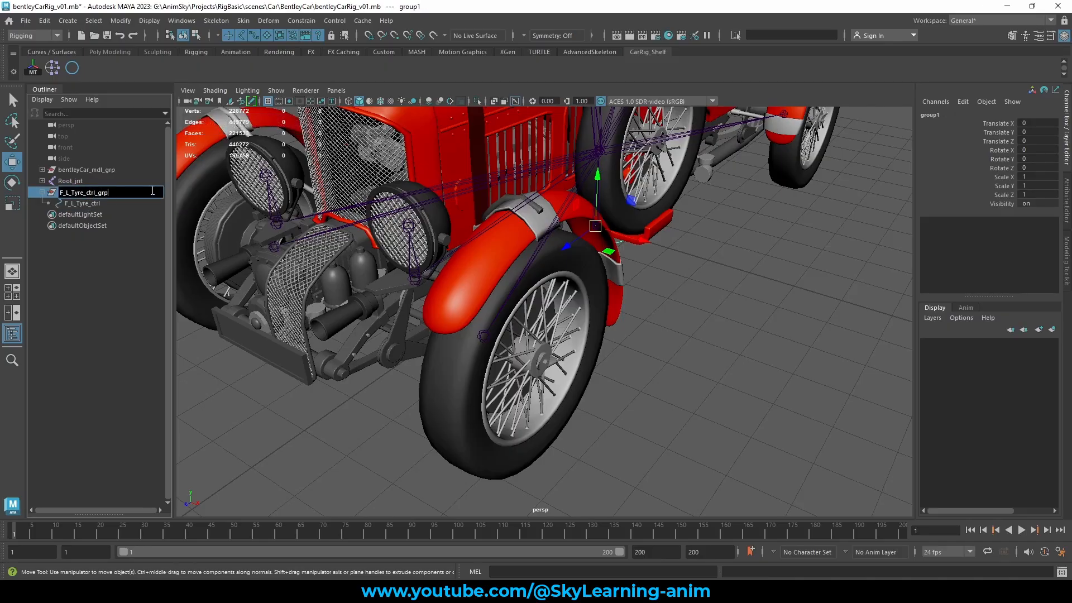
{"action": "key", "text": "Return"}
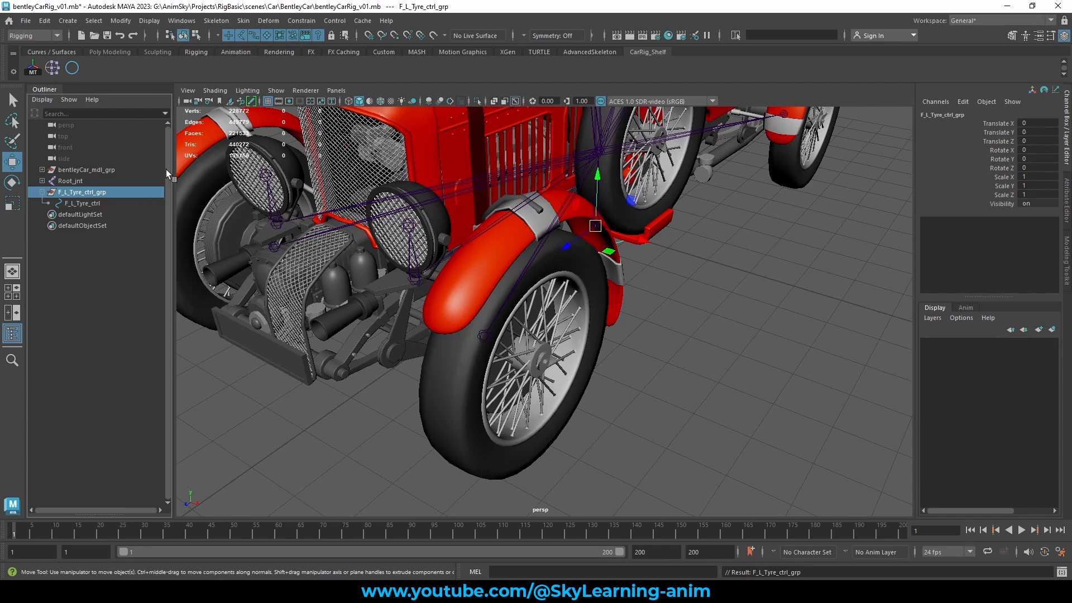
Duplicate F_L_Tyre_ctrl_grp three times and expand the copies to reveal their circles.
{"action": "scroll", "coordinate": [559, 290], "scroll_direction": "down", "scroll_amount": 5}
{"action": "left_click_drag", "start_coordinate": [642, 293], "coordinate": [641, 289], "text": "alt"}
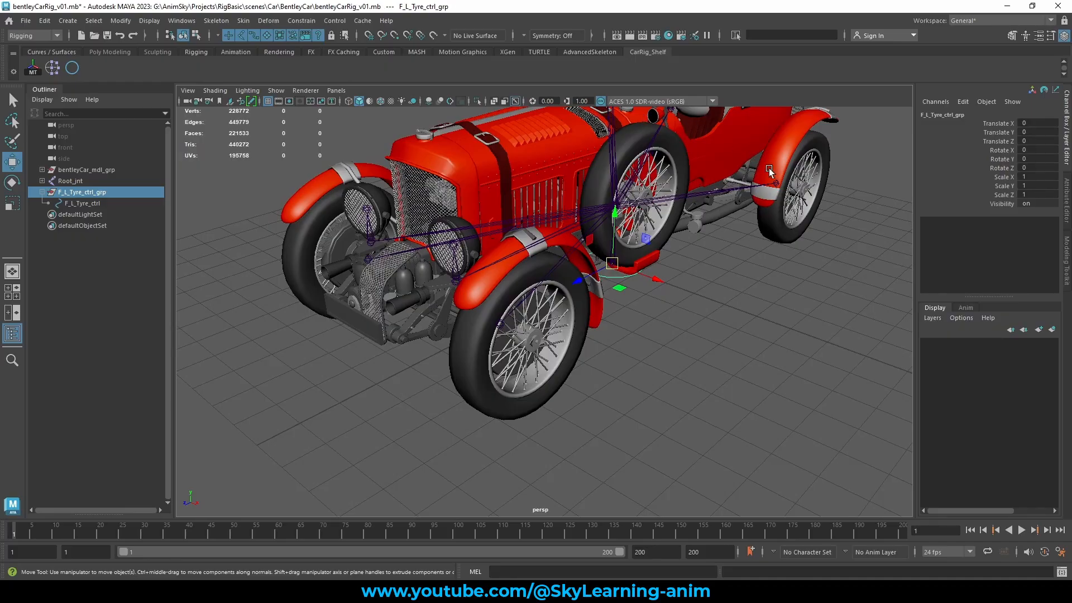
{"action": "left_click_drag", "start_coordinate": [709, 267], "coordinate": [751, 260], "text": "alt"}
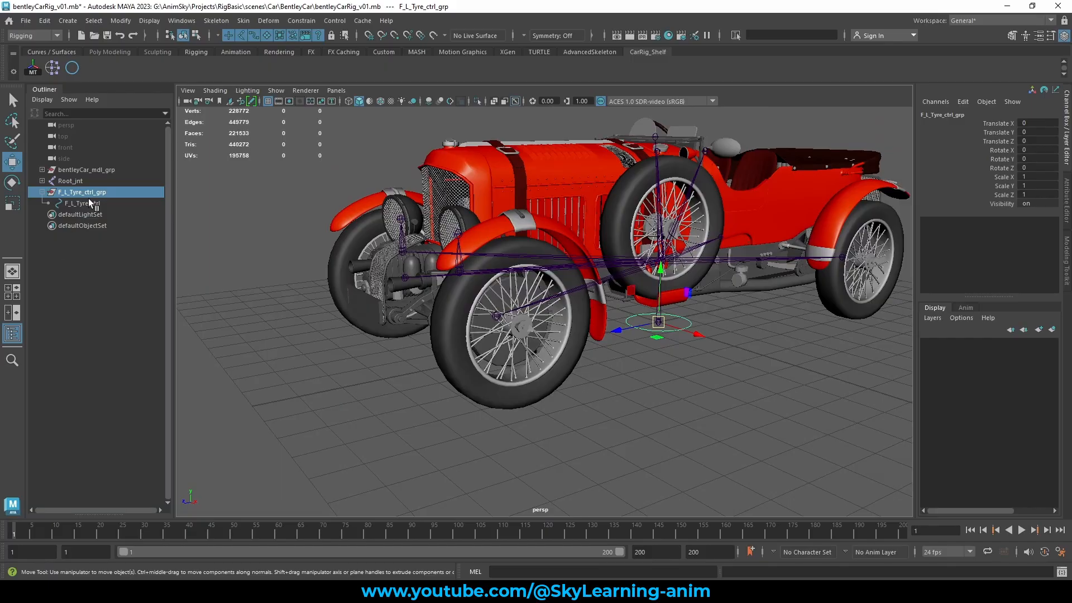
{"action": "key", "text": "ctrl+d"}
{"action": "key", "text": "ctrl+d"}
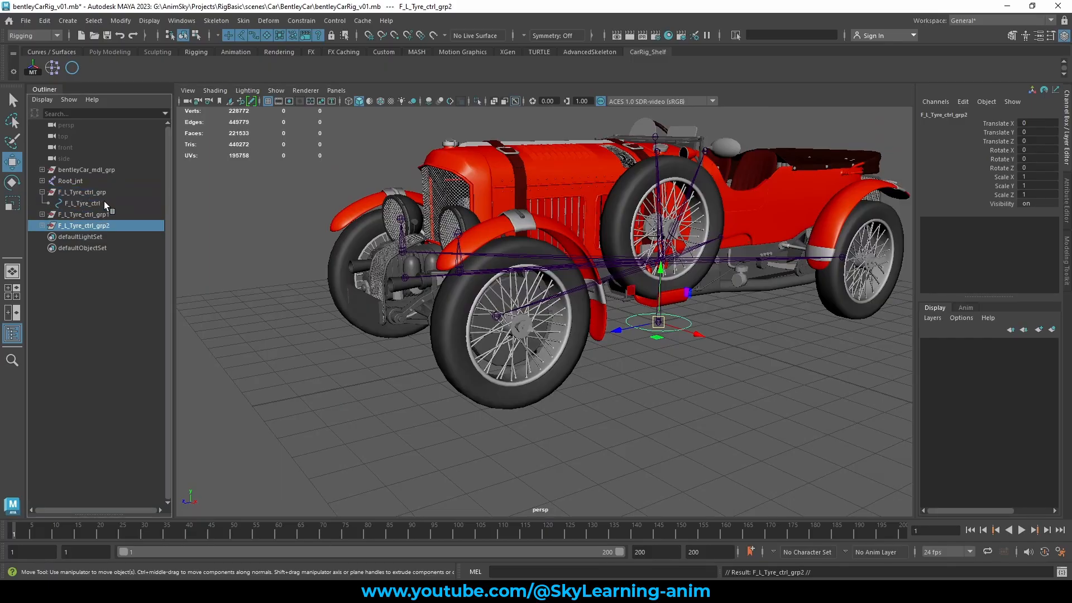
{"action": "key", "text": "ctrl+d"}
{"action": "left_click", "coordinate": [41, 236]}
{"action": "left_click", "coordinate": [42, 225]}
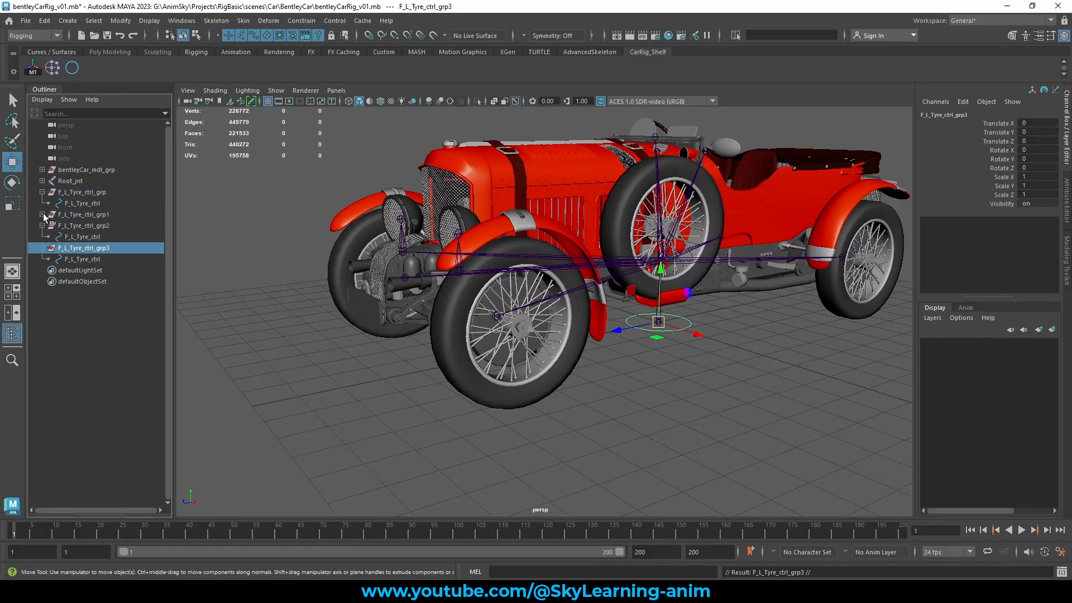
{"action": "left_click", "coordinate": [42, 214]}
Rename the first copied group as F_R_Tyre_ctrl_grp and its circle as F_R_Tyre_ctrl.
{"action": "left_click", "coordinate": [75, 215]}
{"action": "double_click", "coordinate": [68, 215]}
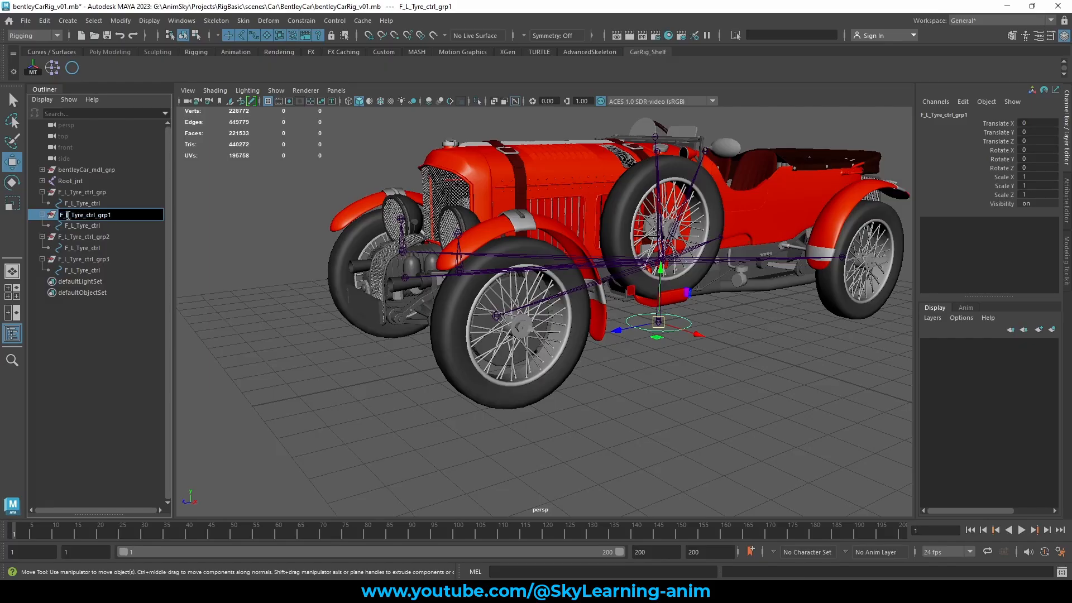
{"action": "type", "text": "R"}
{"action": "key", "text": "BackSpace"}
{"action": "key", "text": "Return"}
{"action": "double_click", "coordinate": [79, 225]}
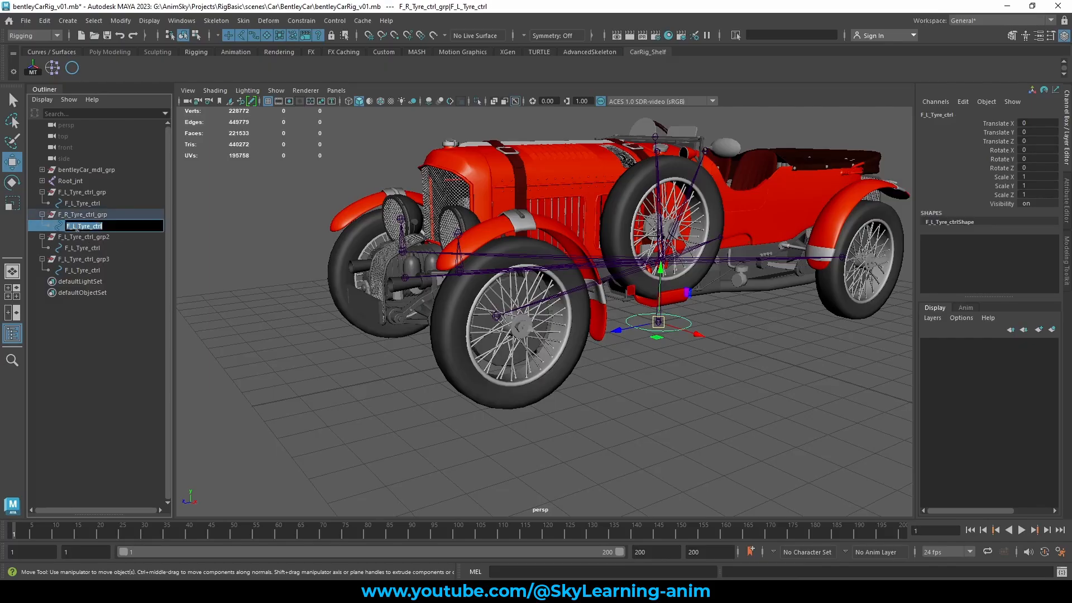
{"action": "left_click", "coordinate": [74, 227]}
Rename the second copied group as B_L_Tyre_ctrl_grp and its circle as B_L_Tyre_ctrl.
{"action": "left_click", "coordinate": [75, 239]}
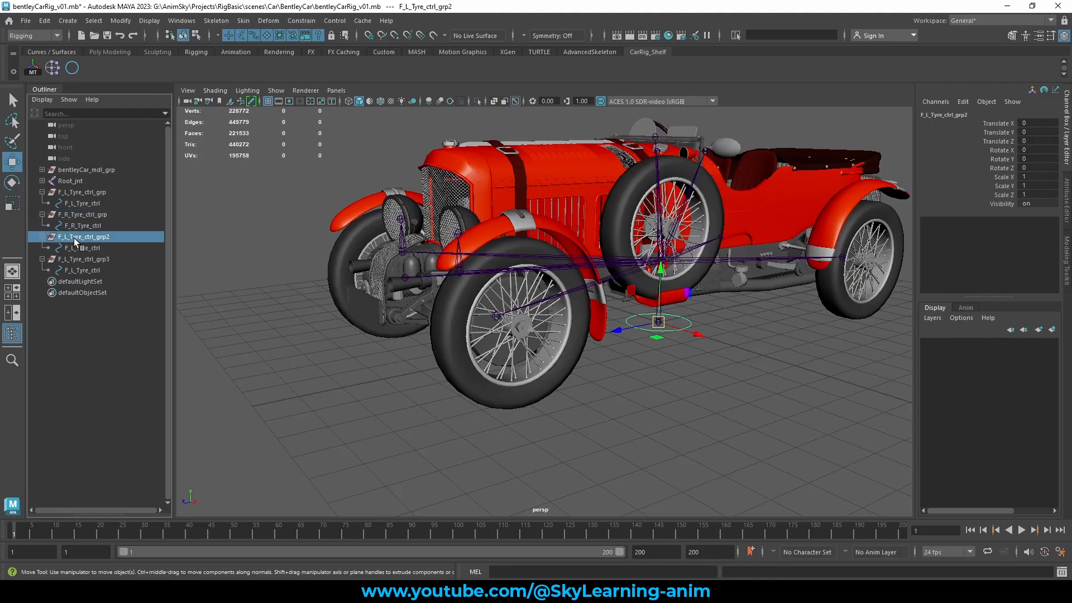
{"action": "double_click", "coordinate": [74, 237]}
{"action": "left_click", "coordinate": [61, 237]}
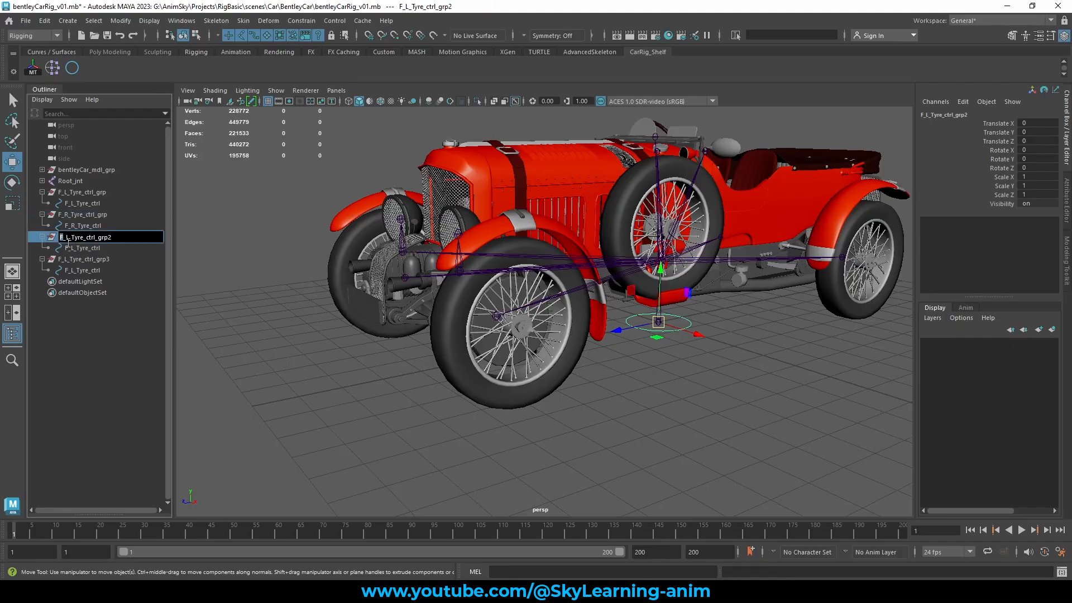
{"action": "key", "text": "BackSpace"}
{"action": "double_click", "coordinate": [73, 249]}
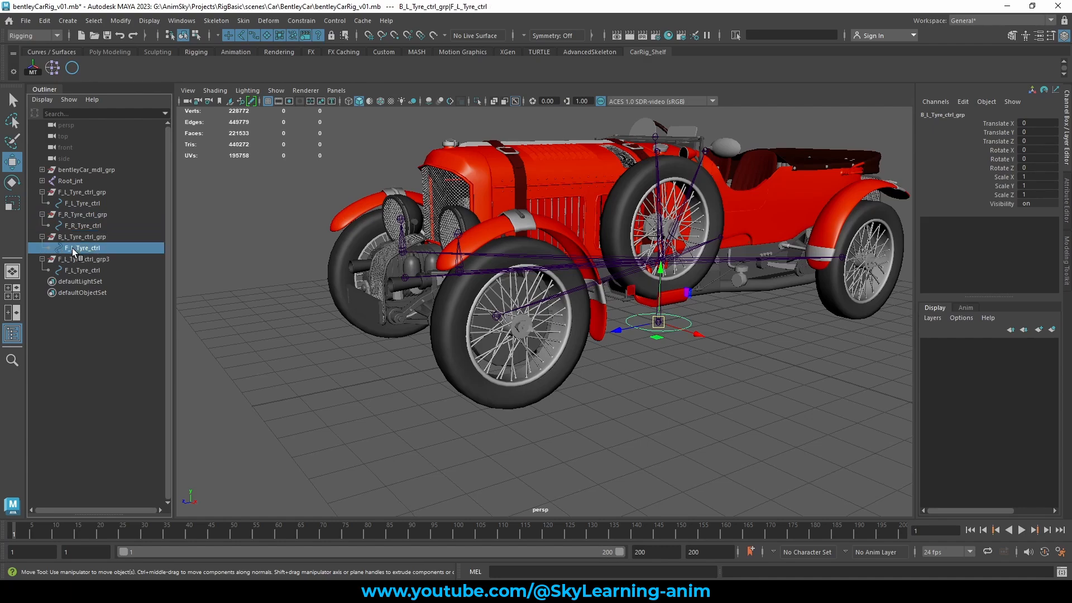
{"action": "left_click", "coordinate": [67, 249]}
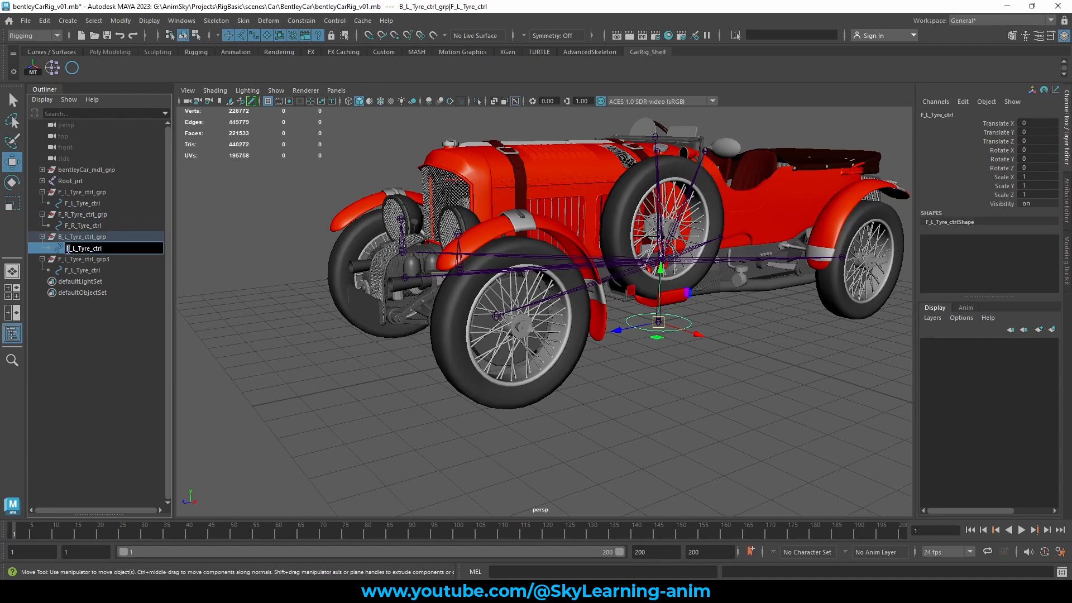
{"action": "type", "text": "B"}
{"action": "left_click", "coordinate": [105, 239]}
Delete the third copied group, F_L_Tyre_ctrl_grp3, and replace it with a duplicate of B_L_Tyre_ctrl_grp.
{"action": "left_click", "coordinate": [96, 257]}
{"action": "key", "text": "Delete"}
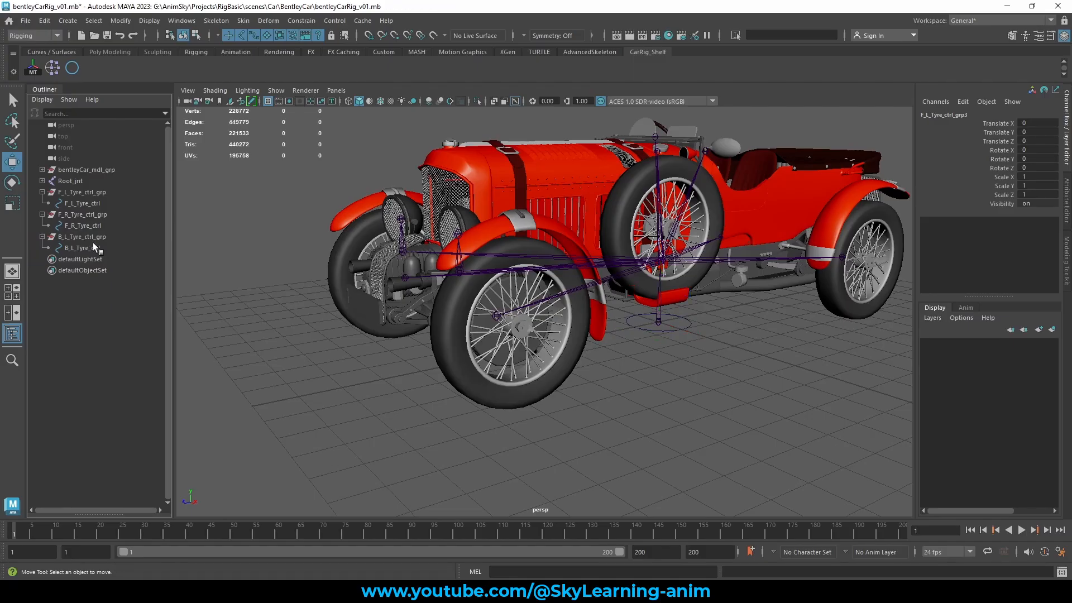
{"action": "left_click", "coordinate": [96, 239]}
{"action": "key", "text": "ctrl+d"}
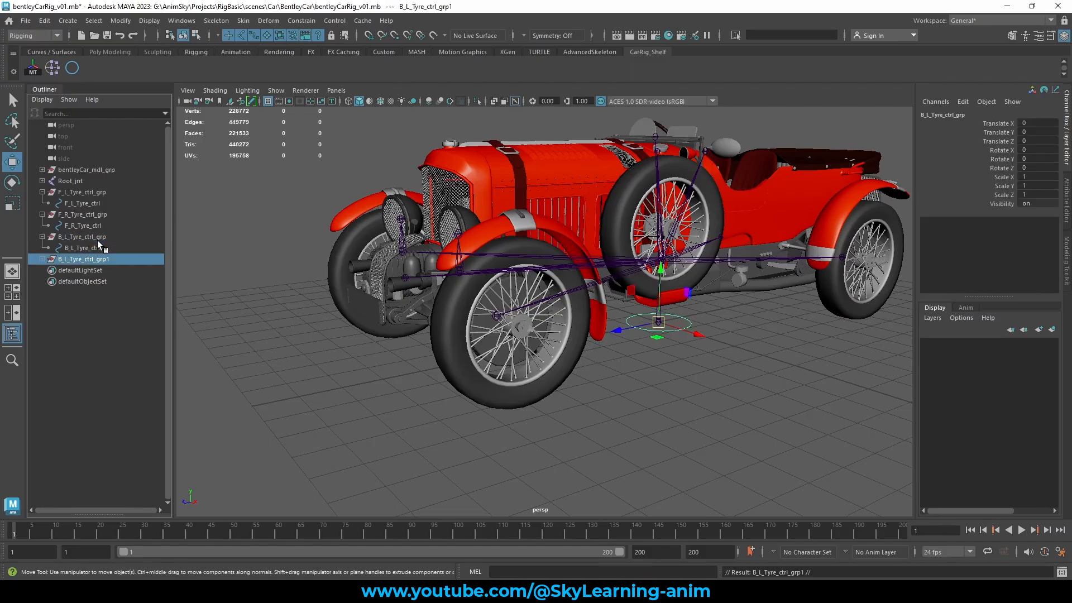
Rename the duplicated back-left group as B_R_Tyre_ctrl_grp and its circle as B_R_Tyre_ctrl, and clear the selection.
{"action": "double_click", "coordinate": [80, 263]}
{"action": "left_click", "coordinate": [67, 259]}
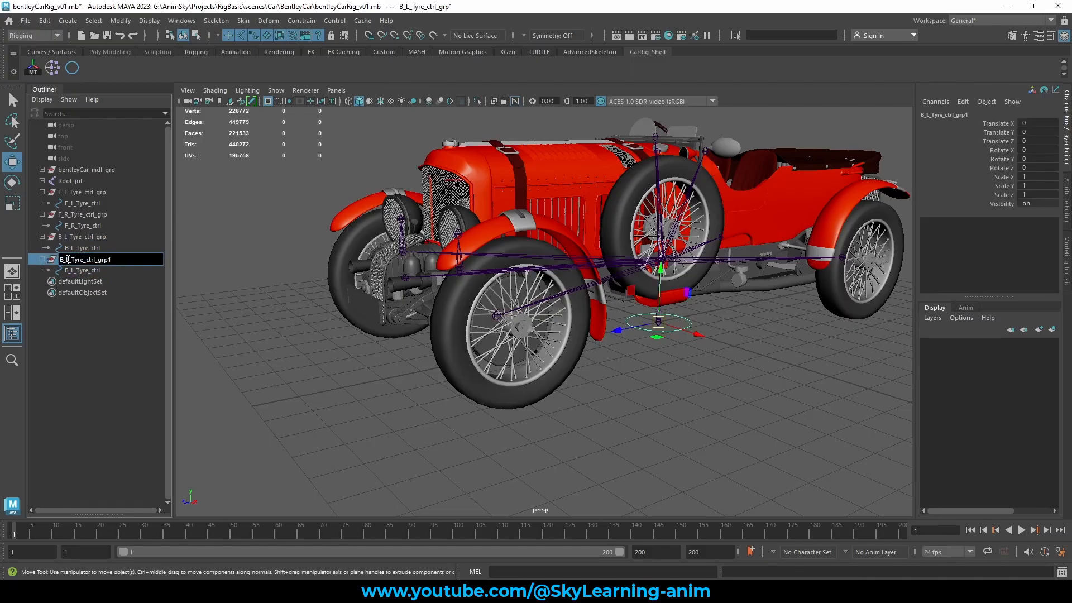
{"action": "key", "text": "Delete"}
{"action": "type", "text": "R"}
{"action": "double_click", "coordinate": [75, 271]}
{"action": "left_click", "coordinate": [74, 271]}
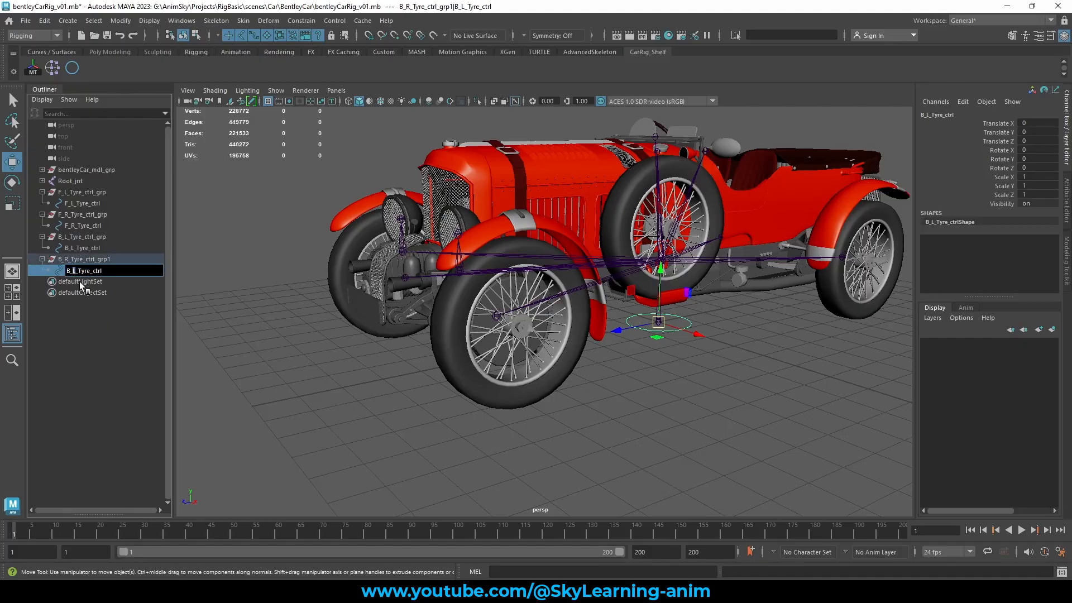
{"action": "key", "text": "Delete"}
{"action": "type", "text": "R"}
{"action": "double_click", "coordinate": [119, 260]}
{"action": "left_click", "coordinate": [121, 259]}
{"action": "key", "text": "BackSpace"}
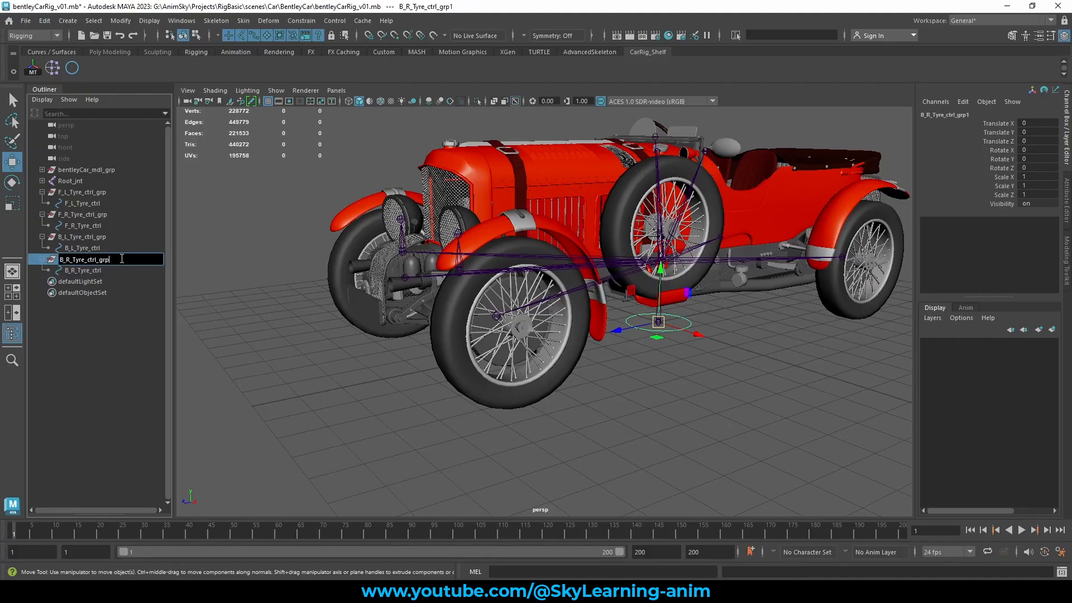
{"action": "key", "text": "Return"}
{"action": "left_click", "coordinate": [240, 333]}
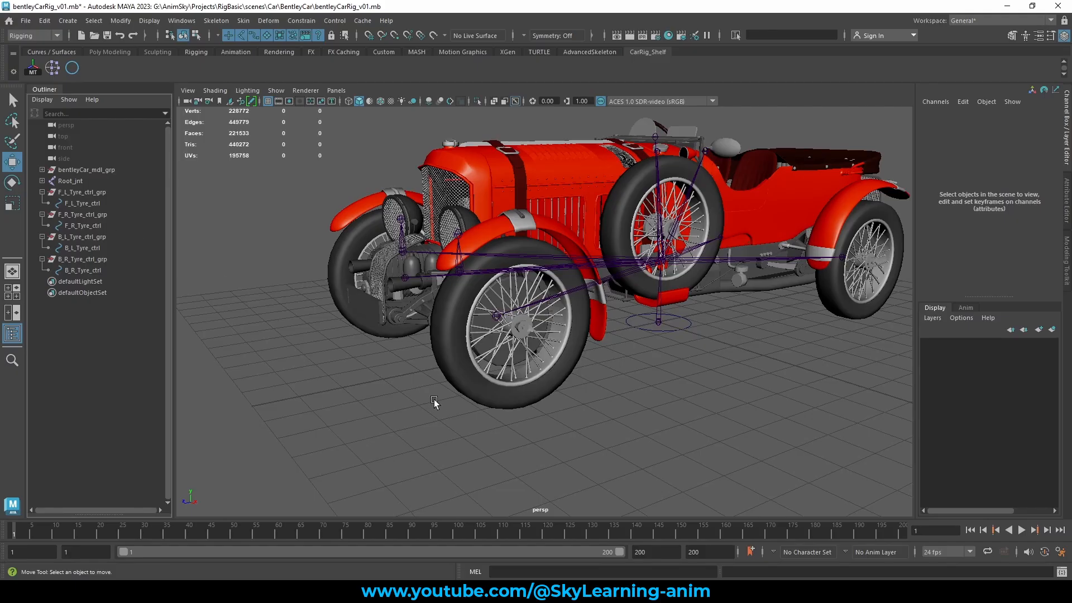
Match the translation of F_R_Tyre_ctrl_grp to the front-left tyre joint, F_L_Tyre_jnt.
{"action": "mouse_move", "coordinate": [482, 389]}
{"action": "left_mouse_down", "text": "alt"}
{"action": "mouse_move", "coordinate": [496, 402]}
{"action": "mouse_move", "coordinate": [490, 394]}
{"action": "left_mouse_up", "text": "alt"}
{"action": "scroll", "coordinate": [569, 409], "scroll_direction": "up", "scroll_amount": 3}
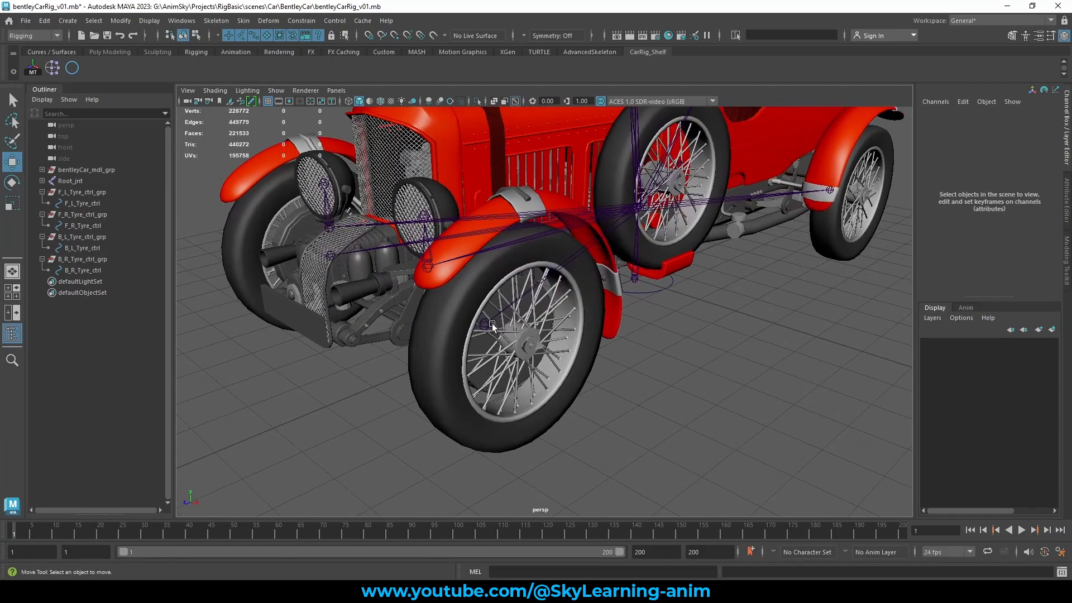
{"action": "left_click", "coordinate": [82, 215]}
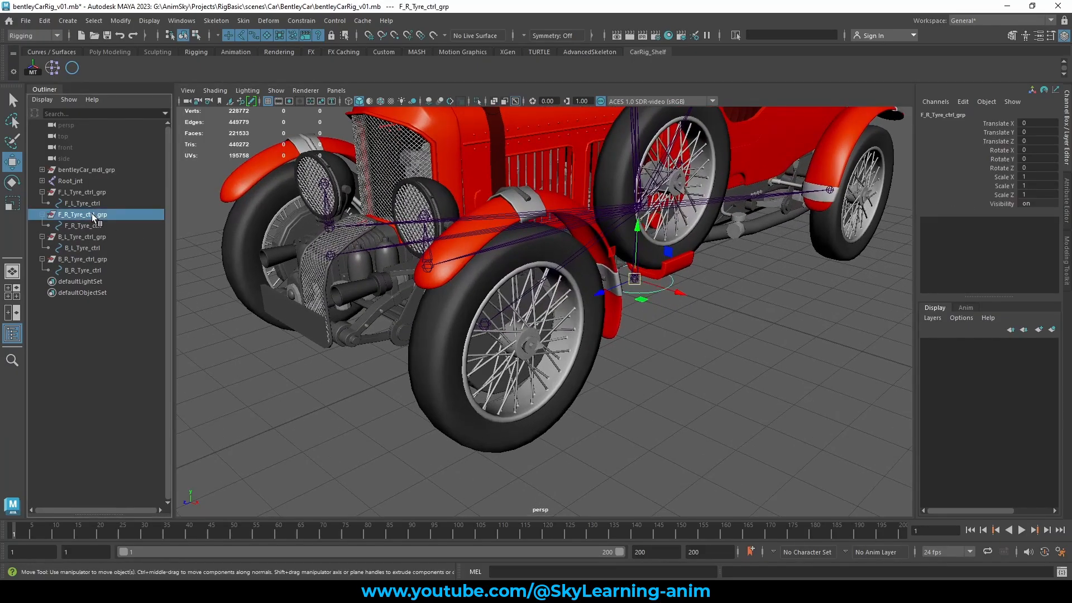
{"action": "left_click", "coordinate": [489, 326], "text": "shift"}
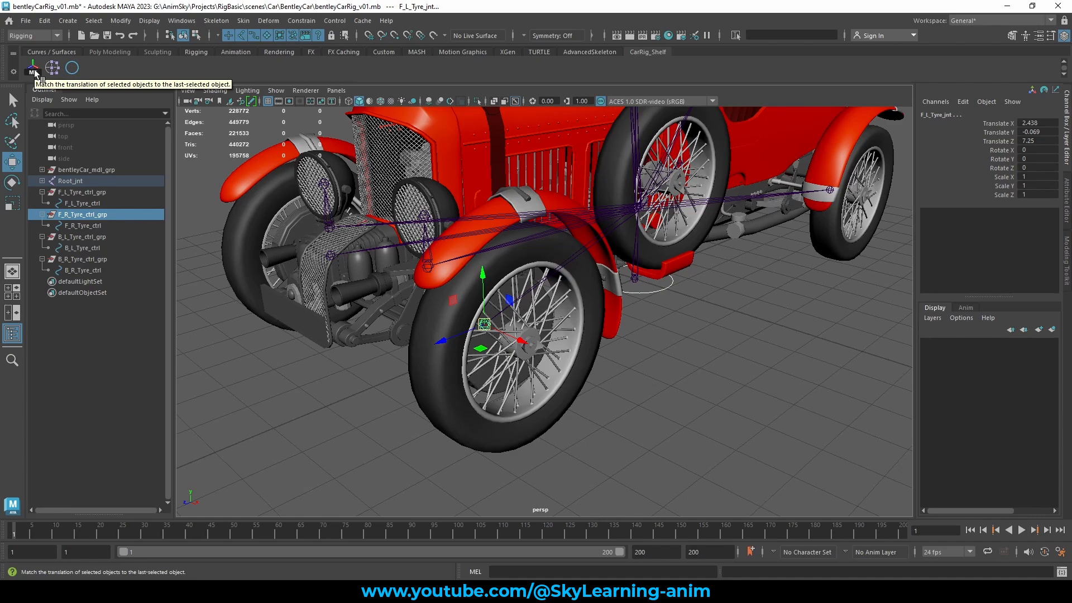
{"action": "left_click", "coordinate": [120, 22]}
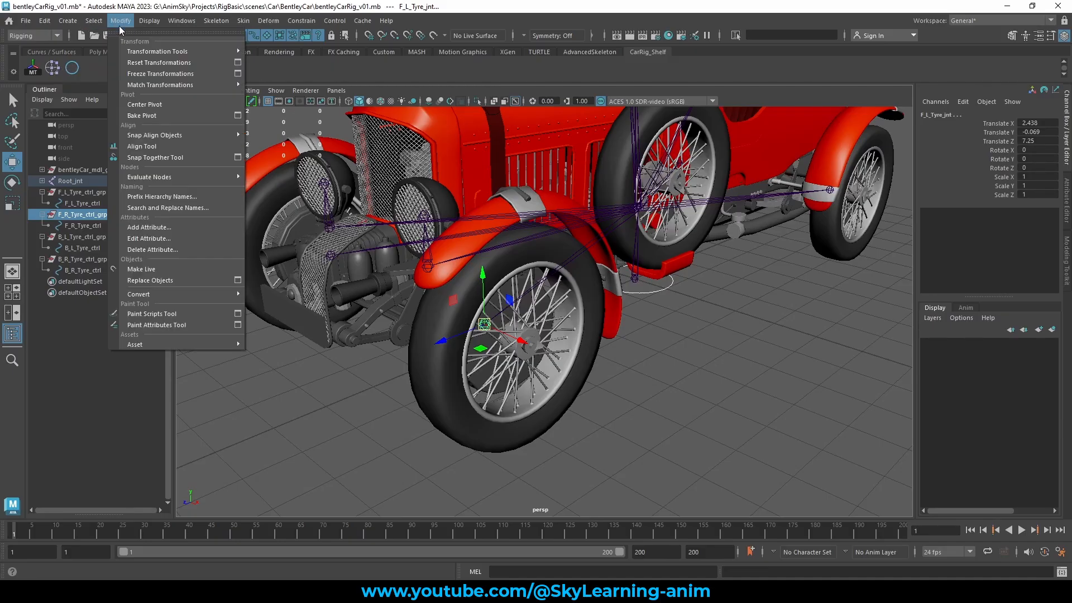
{"action": "mouse_move", "coordinate": [162, 89]}
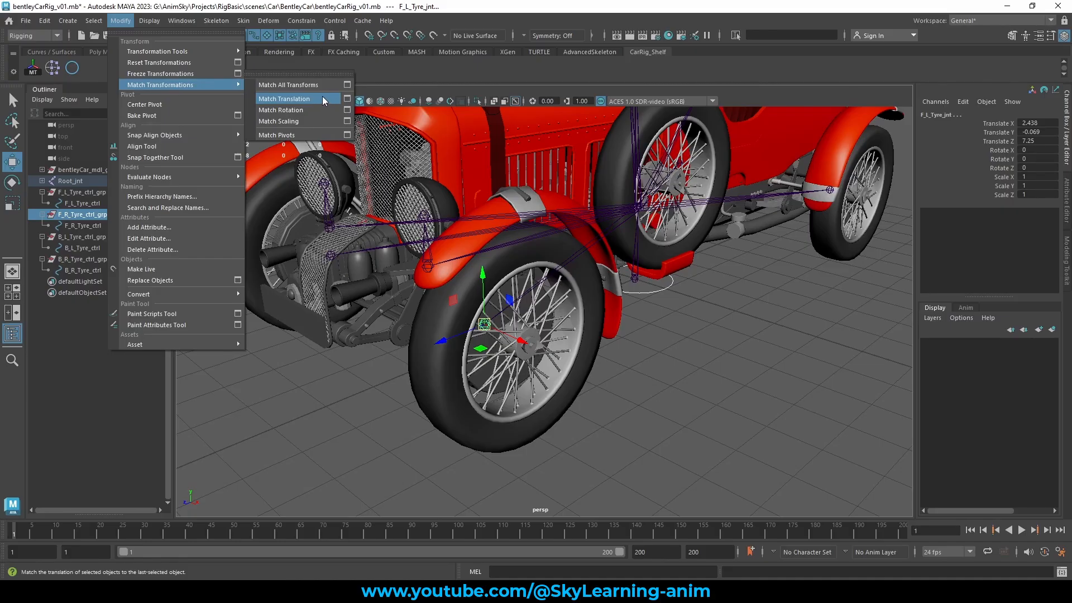
{"action": "left_click", "coordinate": [98, 78]}
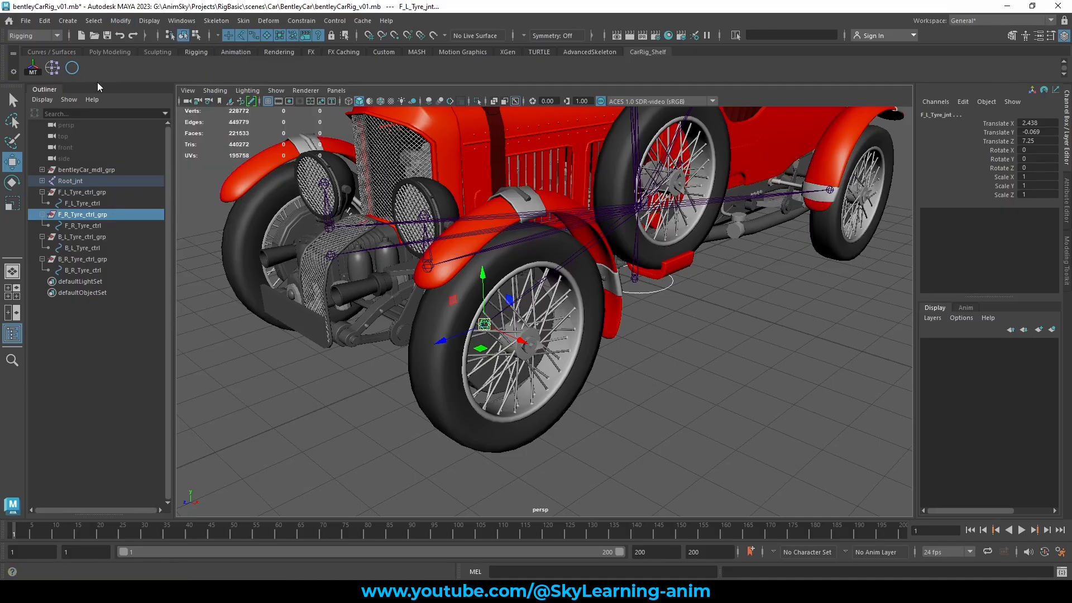
{"action": "left_click", "coordinate": [33, 68]}
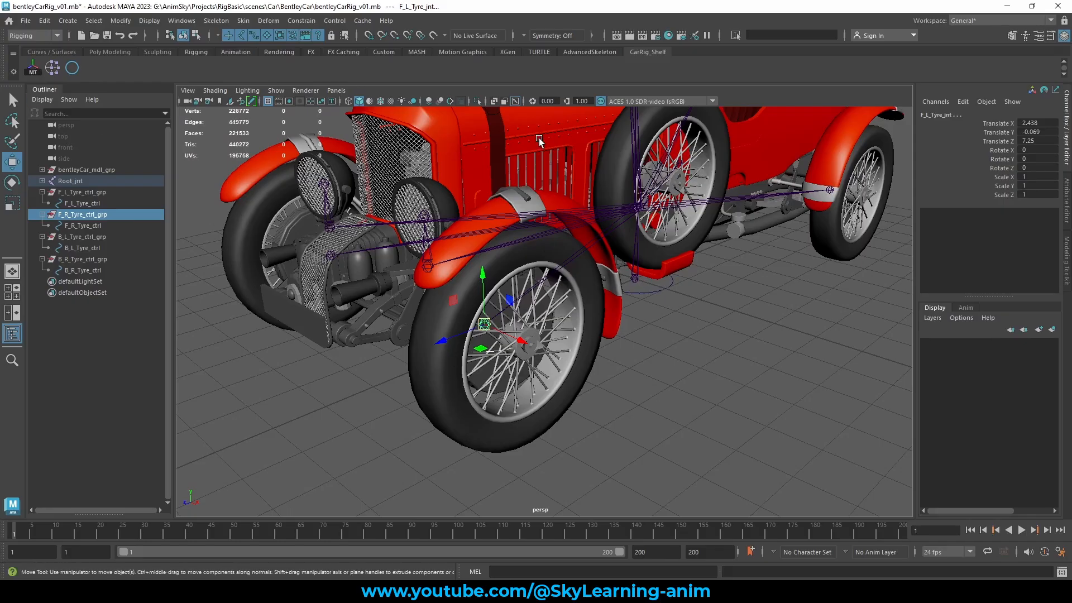
Isolate F_R_Tyre_ctrl_grp to check where its circle sits, restore the full scene and clear the selection.
{"action": "left_click", "coordinate": [477, 101]}
{"action": "left_click_drag", "start_coordinate": [542, 253], "coordinate": [491, 245], "text": "alt"}
{"action": "left_click", "coordinate": [81, 216]}
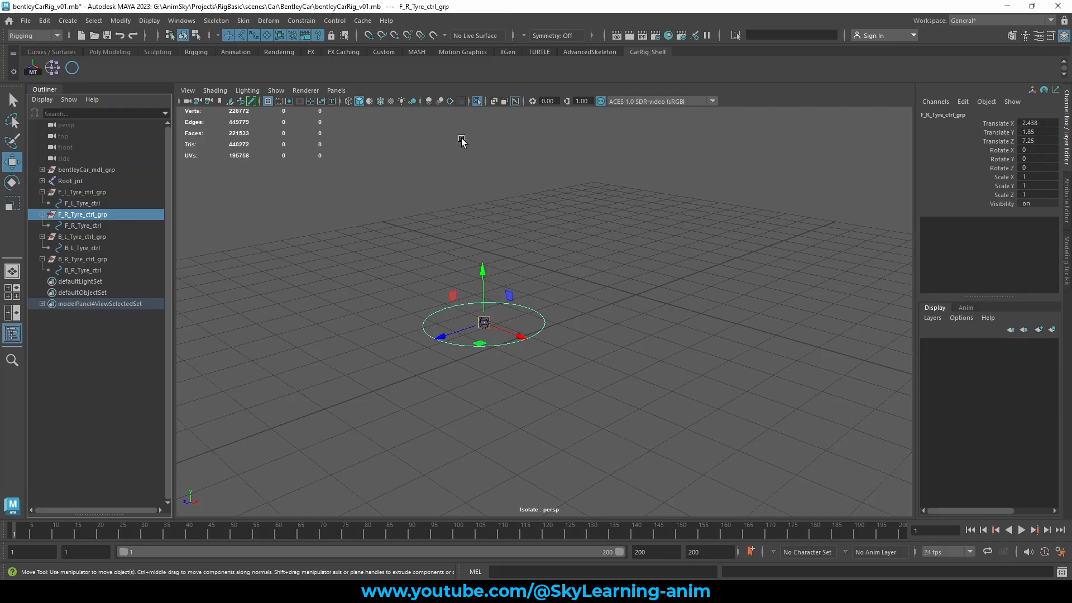
{"action": "left_click", "coordinate": [477, 101]}
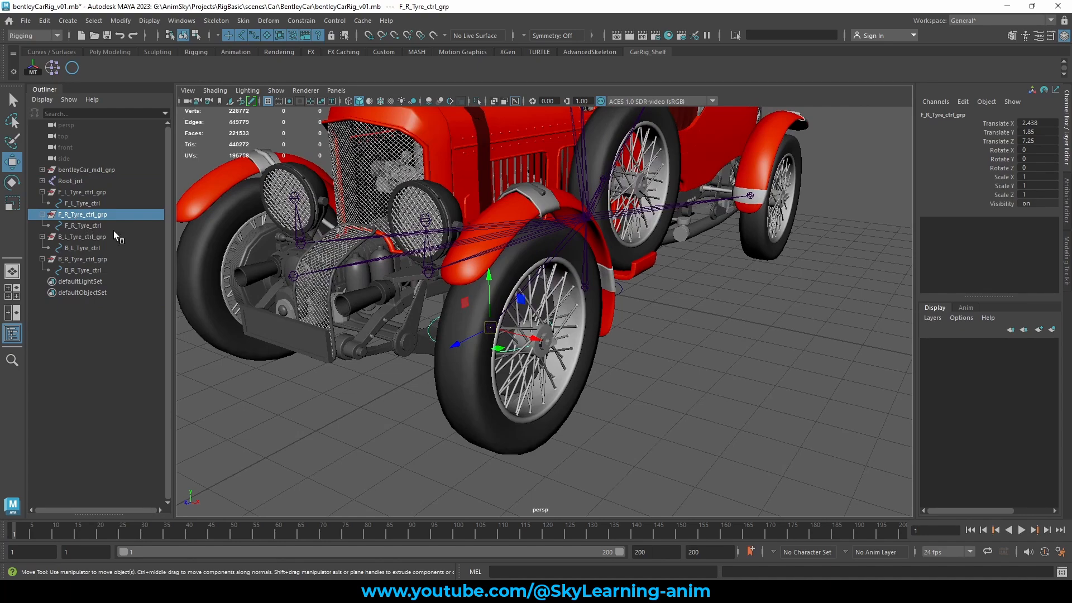
{"action": "left_click", "coordinate": [681, 426]}
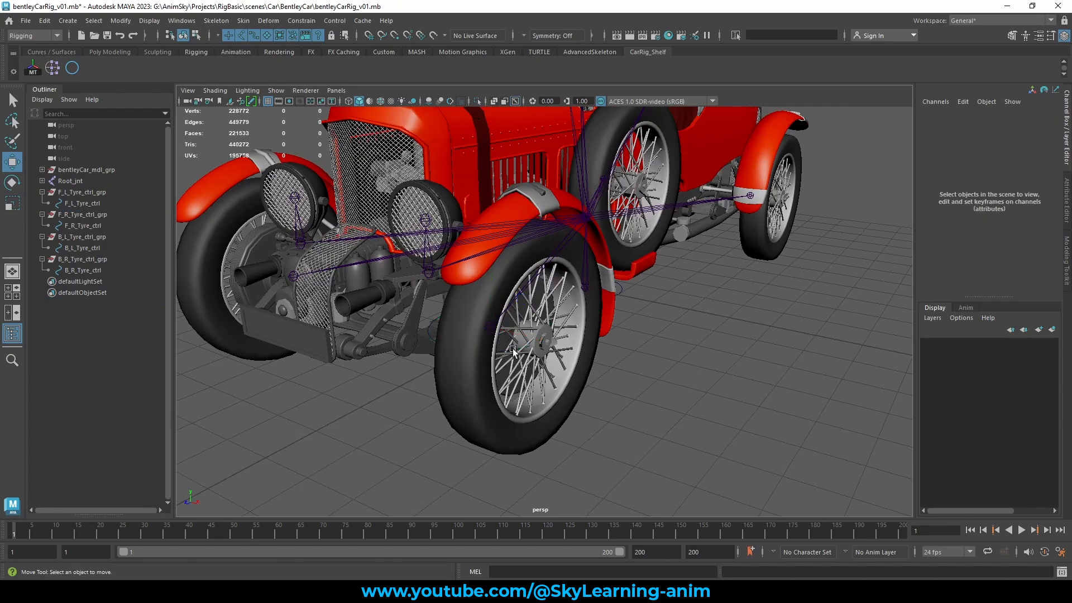
Try to match the translation of F_L_Tyre_jnt to F_L_Tyre_ctrl_grp, and undo the match.
{"action": "left_click", "coordinate": [489, 326]}
{"action": "left_click_drag", "start_coordinate": [557, 349], "coordinate": [528, 346], "text": "alt"}
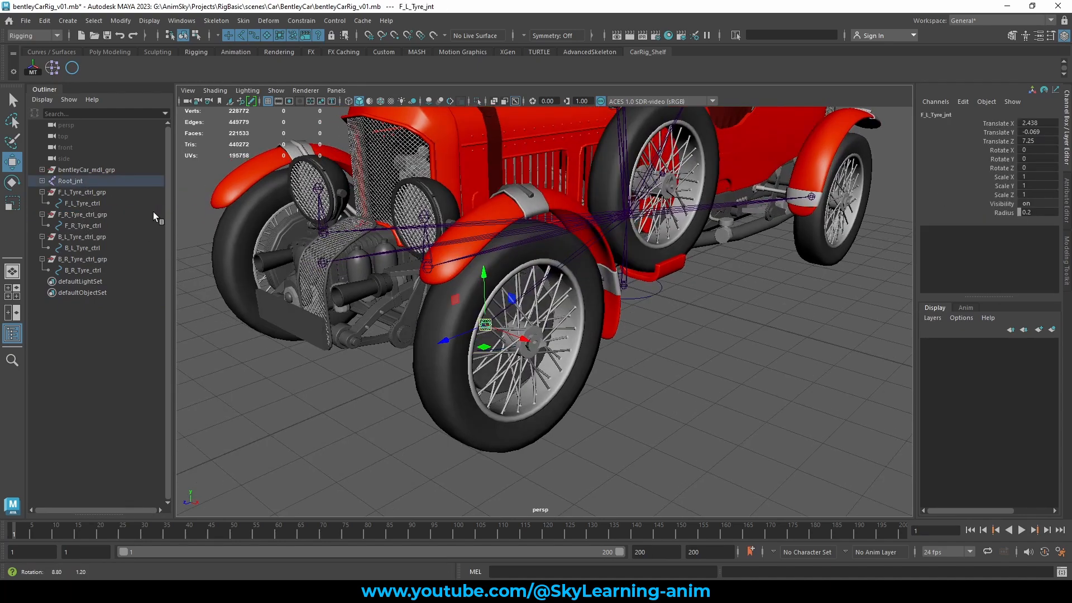
{"action": "left_click", "coordinate": [88, 192], "text": "ctrl"}
{"action": "left_click", "coordinate": [32, 70]}
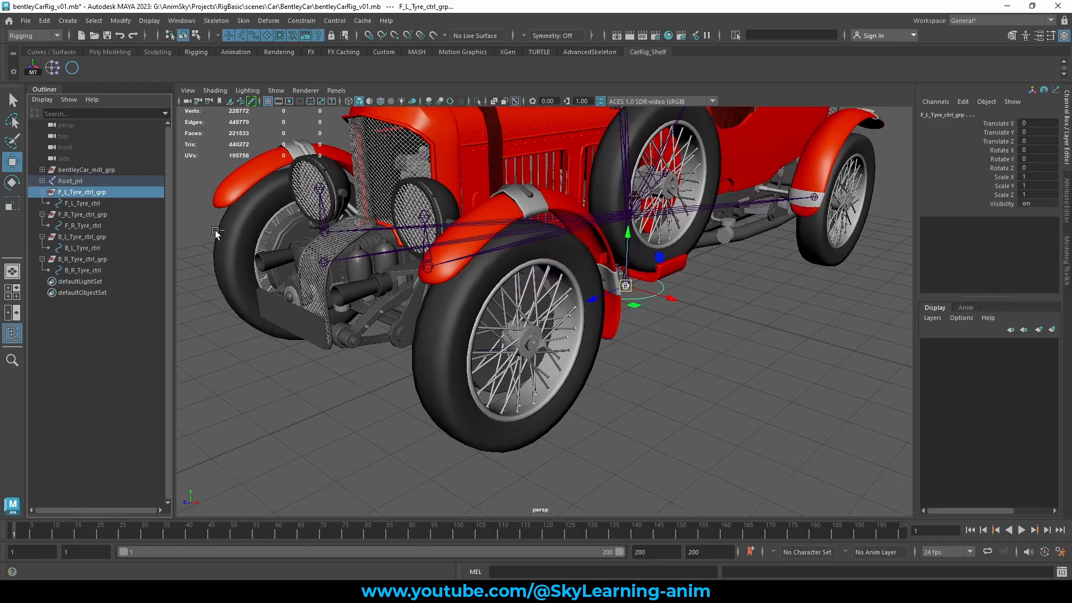
{"action": "left_click_drag", "start_coordinate": [613, 330], "coordinate": [592, 330], "text": "alt"}
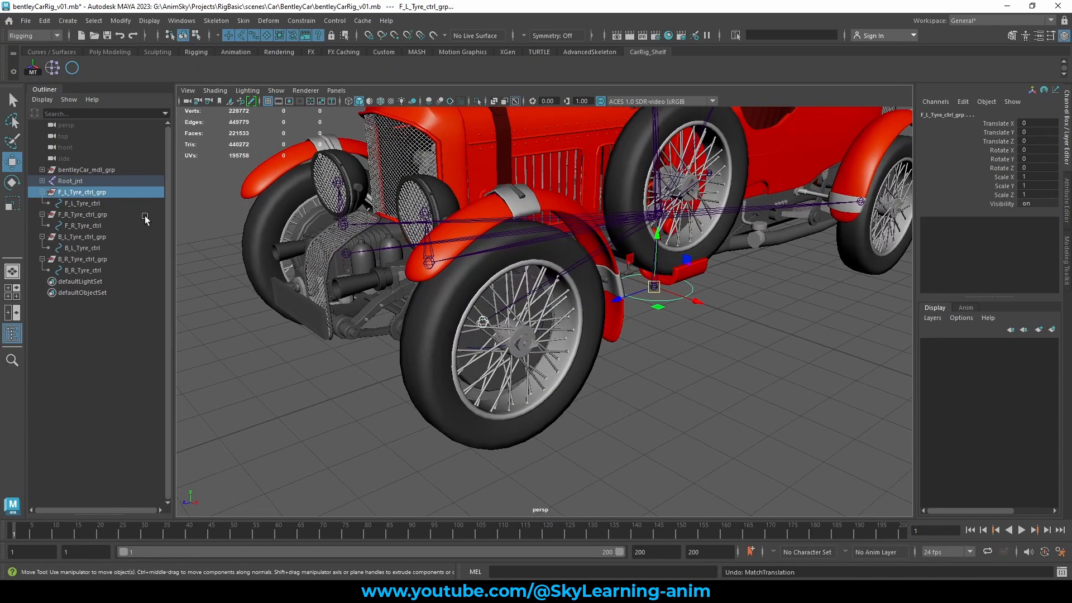
Match the translation of F_L_Tyre_ctrl_grp to the front-left tyre joint, F_L_Tyre_jnt.
{"action": "left_click", "coordinate": [76, 193]}
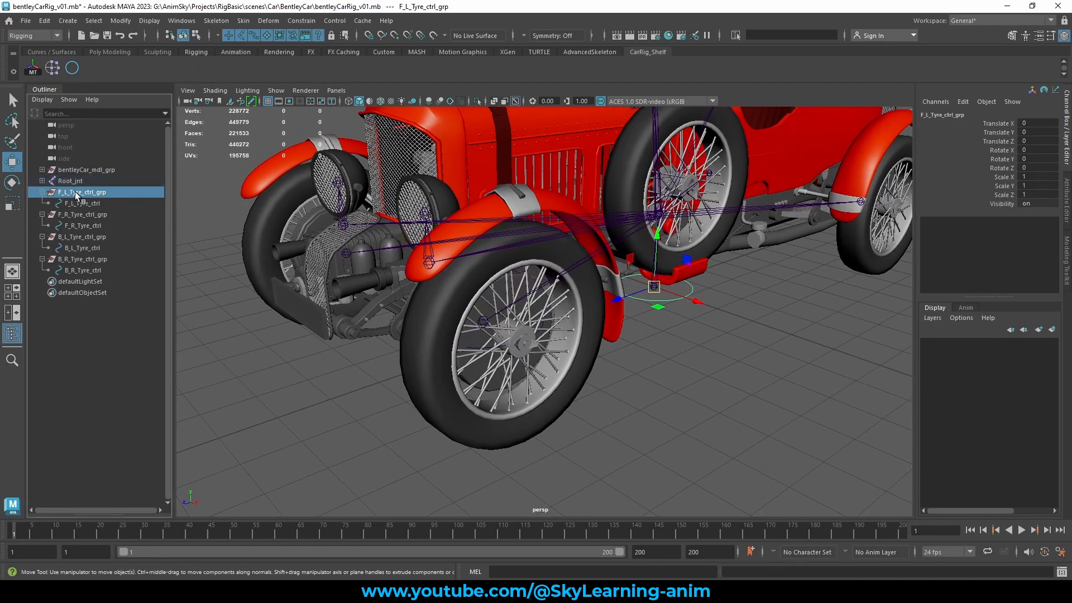
{"action": "left_click", "coordinate": [488, 325]}
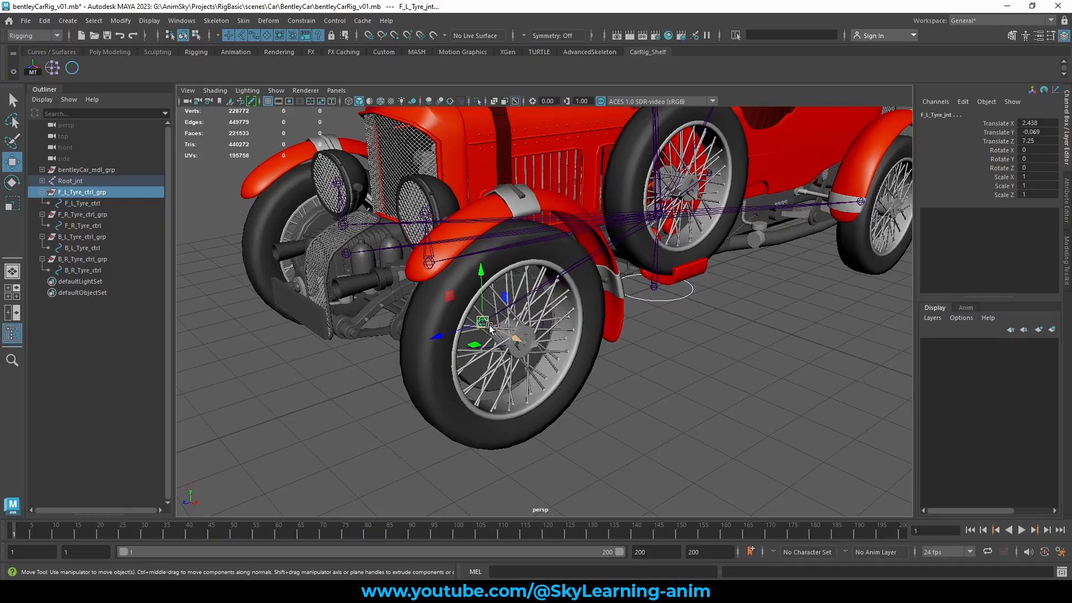
{"action": "key", "text": "g"}
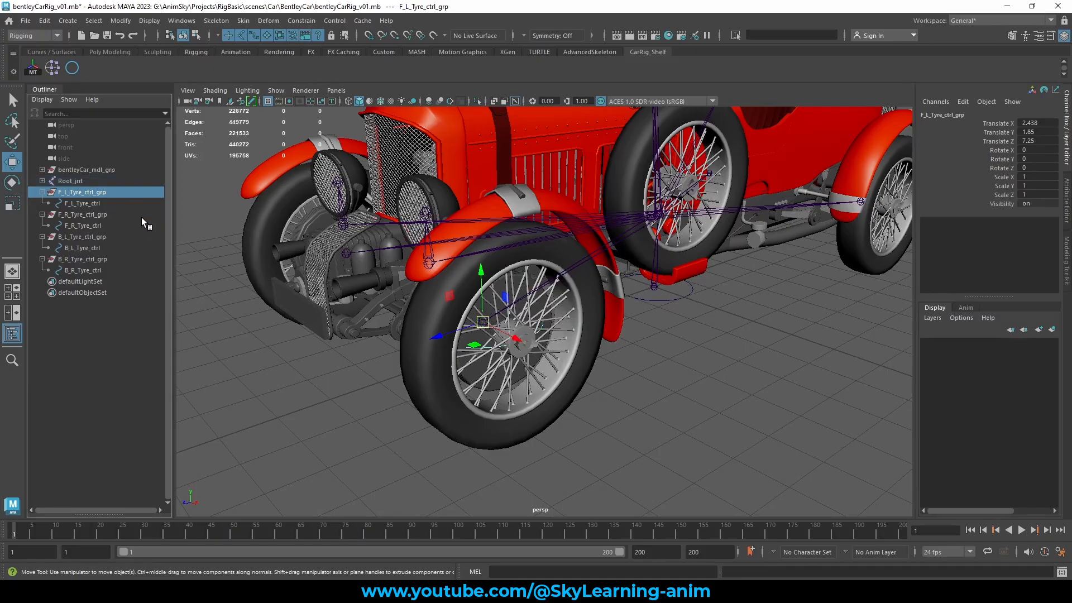
Match the translation of F_R_Tyre_ctrl_grp to the front-right tyre joint, F_R_Tyre_jnt.
{"action": "left_click_drag", "start_coordinate": [493, 330], "coordinate": [501, 331], "text": "alt"}
{"action": "left_click_drag", "start_coordinate": [455, 268], "coordinate": [550, 279], "text": "alt"}
{"action": "middle_click_drag", "start_coordinate": [246, 353], "coordinate": [342, 312], "text": "alt"}
{"action": "left_click_drag", "start_coordinate": [342, 310], "coordinate": [326, 315], "text": "alt"}
{"action": "left_click", "coordinate": [325, 314]}
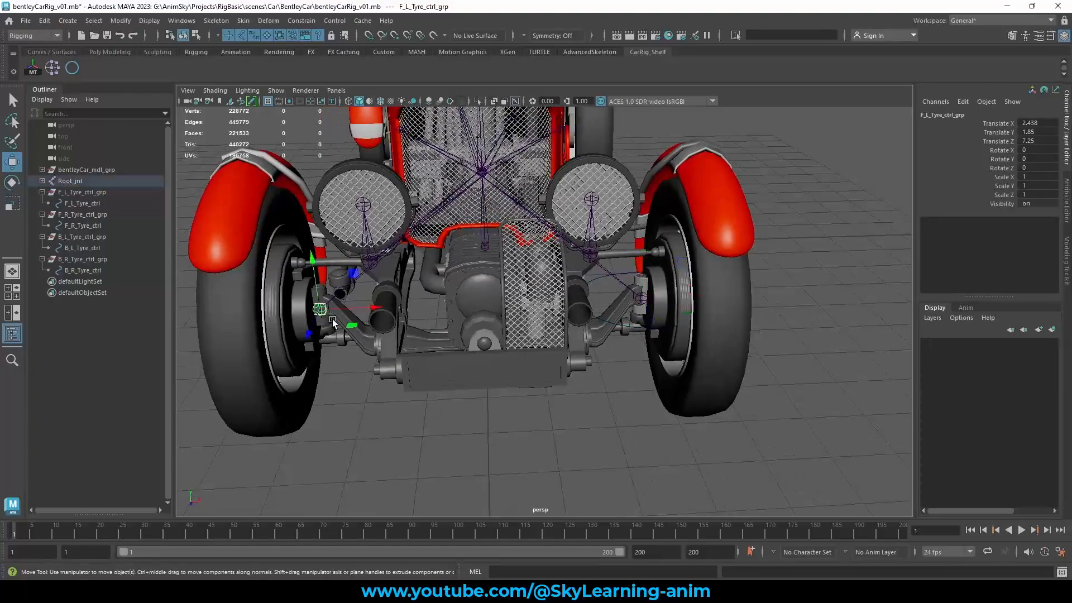
{"action": "left_click", "coordinate": [83, 214]}
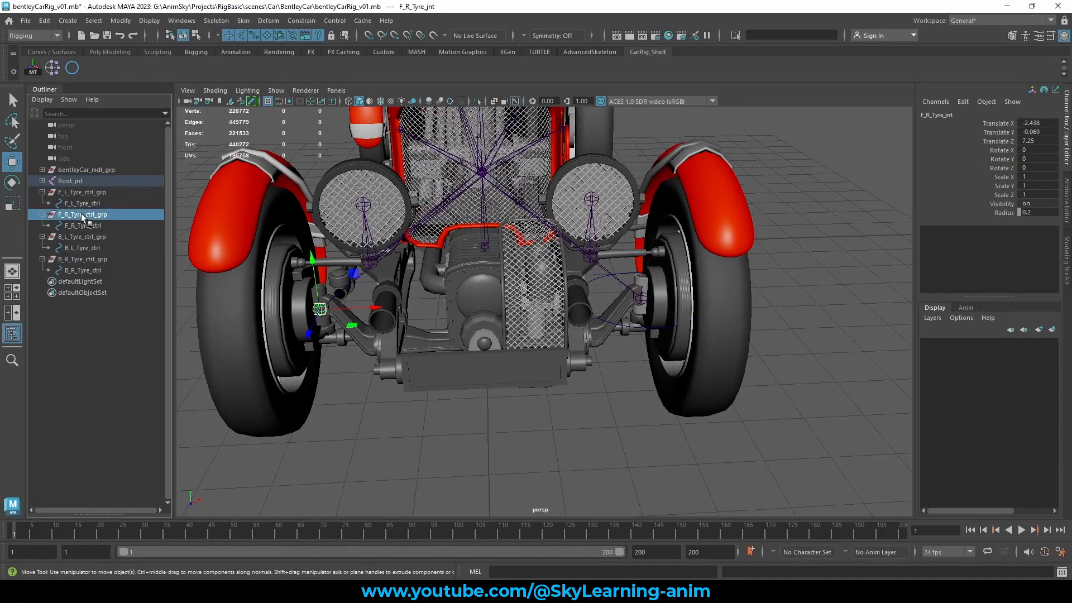
{"action": "left_click", "coordinate": [317, 310]}
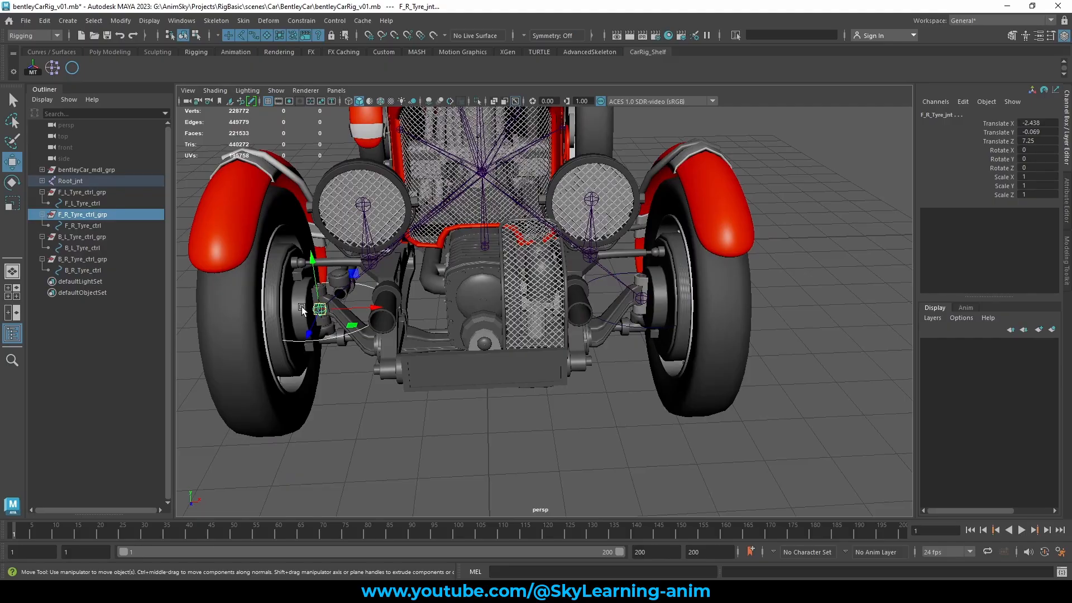
Match the translation of B_L_Tyre_ctrl_grp to B_L_Tyre_jnt and of B_R_Tyre_ctrl_grp to B_R_Tyre_jnt.
{"action": "scroll", "coordinate": [551, 306], "scroll_direction": "down", "scroll_amount": 7}
{"action": "left_click_drag", "start_coordinate": [737, 280], "coordinate": [536, 319], "text": "alt"}
{"action": "middle_click_drag", "start_coordinate": [863, 268], "coordinate": [669, 328], "text": "alt"}
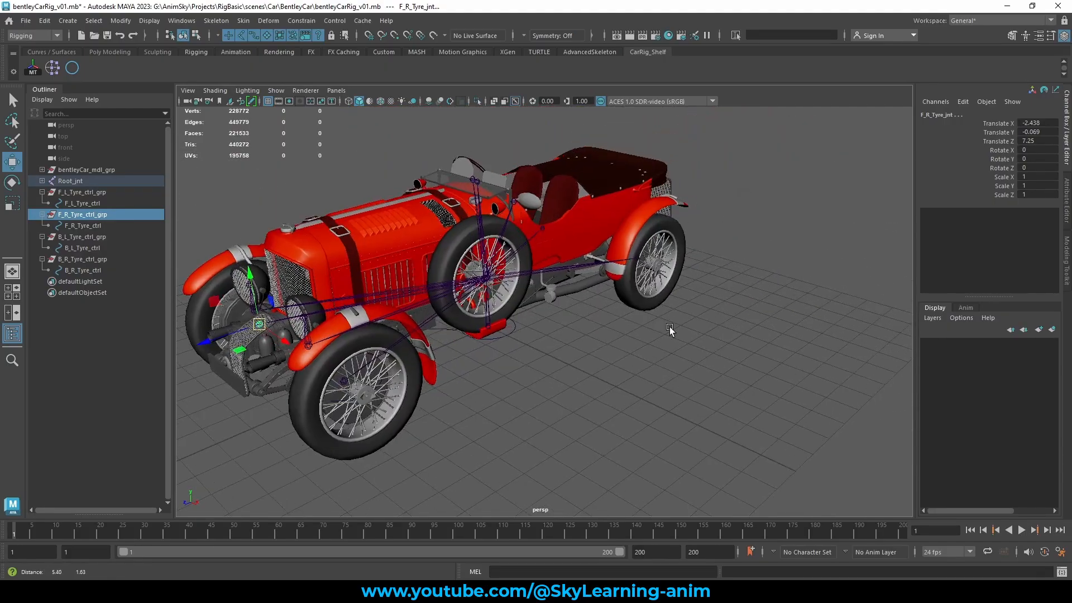
{"action": "scroll", "coordinate": [669, 330], "scroll_direction": "up", "scroll_amount": 3}
{"action": "left_click", "coordinate": [80, 237]}
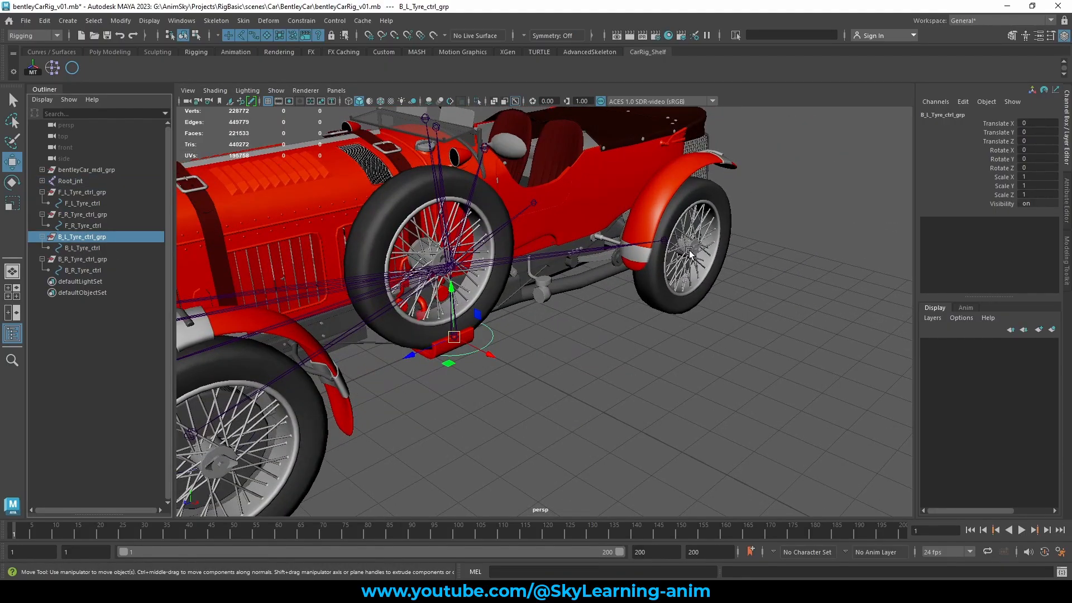
{"action": "left_click", "coordinate": [670, 246]}
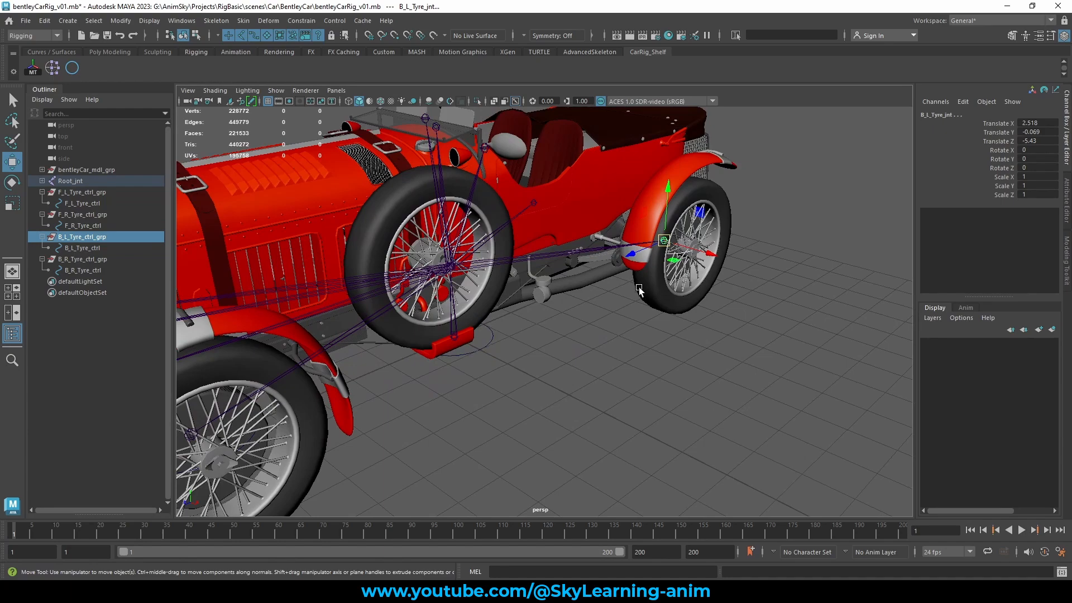
{"action": "left_click", "coordinate": [58, 258]}
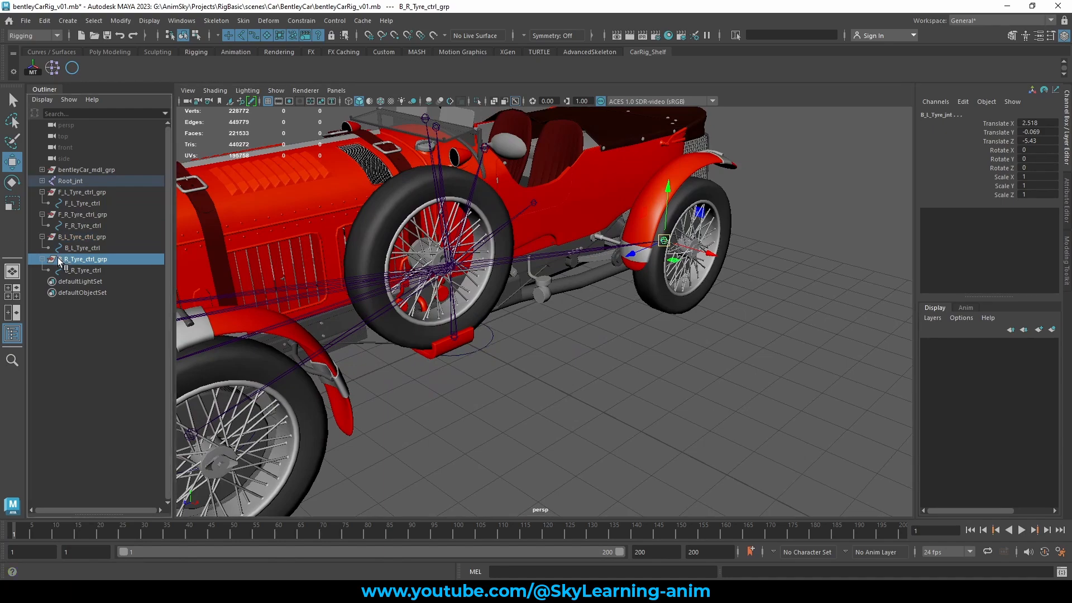
{"action": "left_click", "coordinate": [535, 200]}
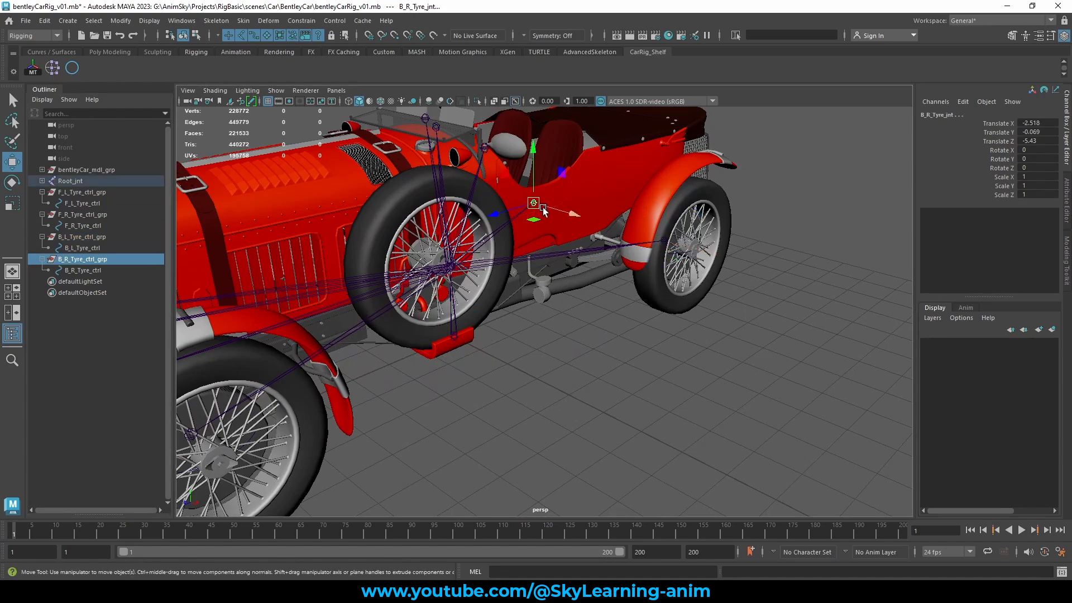
Select the four tyre control circles inside their groups and isolate them in the perspective view.
{"action": "scroll", "coordinate": [550, 228], "scroll_direction": "down", "scroll_amount": 5}
{"action": "left_click_drag", "start_coordinate": [478, 274], "coordinate": [271, 257], "text": "alt"}
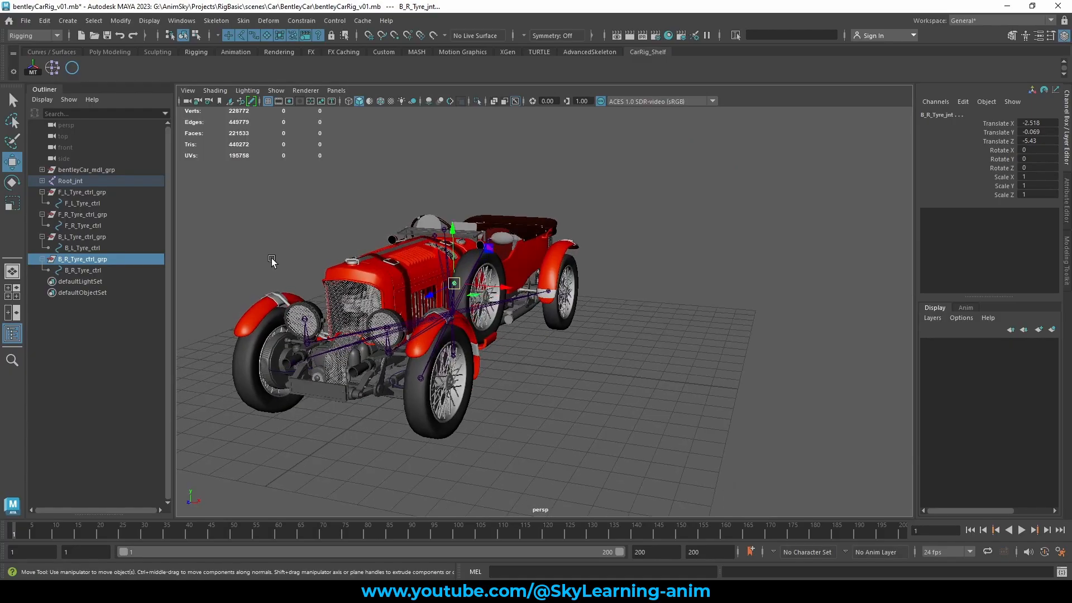
{"action": "left_click", "coordinate": [68, 204]}
{"action": "left_click", "coordinate": [66, 226], "text": "ctrl"}
{"action": "left_click", "coordinate": [71, 246], "text": "ctrl"}
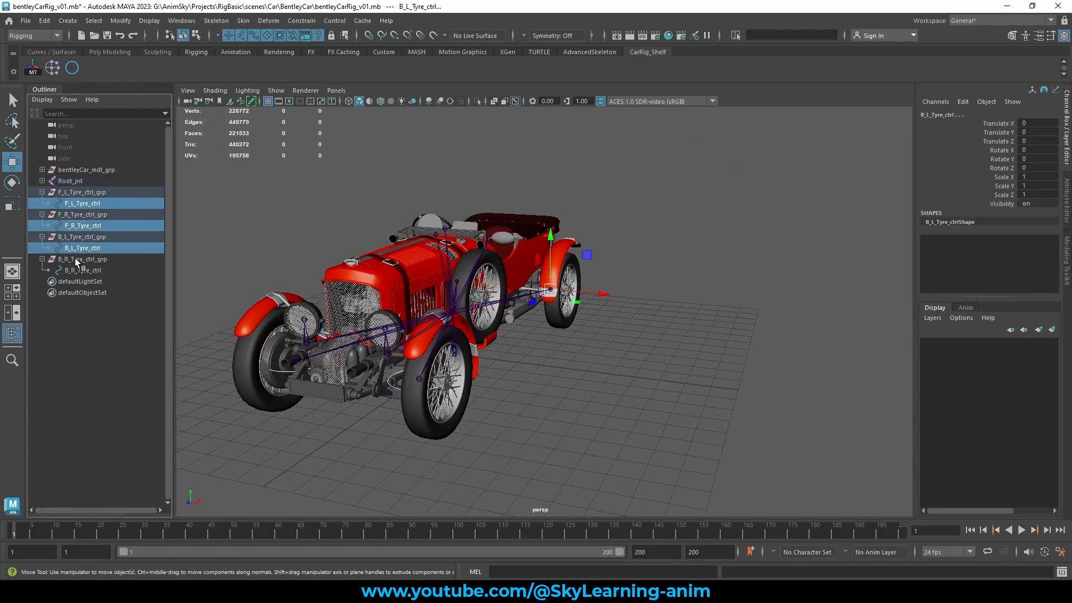
{"action": "left_click", "coordinate": [73, 269], "text": "ctrl"}
{"action": "left_click_drag", "start_coordinate": [481, 269], "coordinate": [569, 304], "text": "alt"}
{"action": "left_click", "coordinate": [477, 101]}
{"action": "left_click_drag", "start_coordinate": [648, 219], "coordinate": [310, 498]}
{"action": "left_click_drag", "start_coordinate": [555, 329], "coordinate": [449, 338], "text": "alt"}
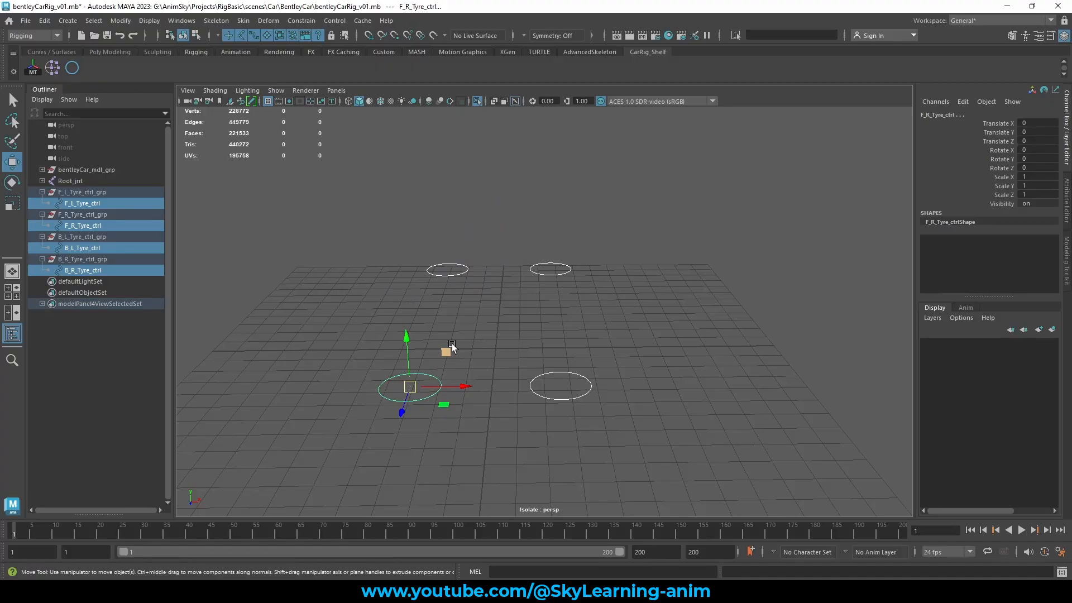
Switch to component selection and select the control vertices of all four tyre circles for rotating.
{"action": "left_click_drag", "start_coordinate": [475, 266], "coordinate": [401, 342], "text": "alt"}
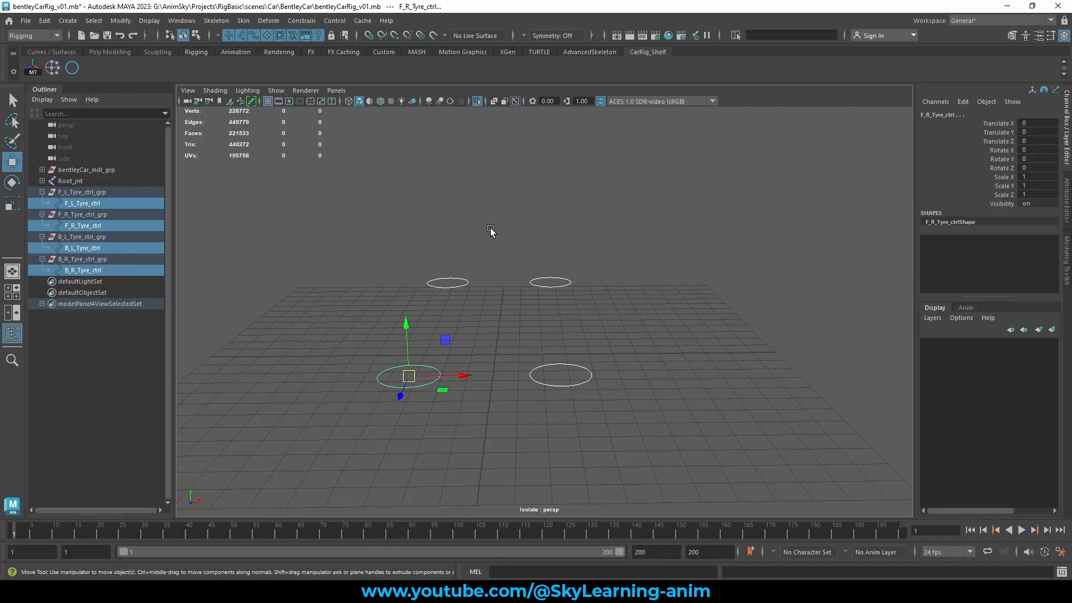
{"action": "left_click_drag", "start_coordinate": [598, 198], "coordinate": [343, 458]}
{"action": "key", "text": "F8"}
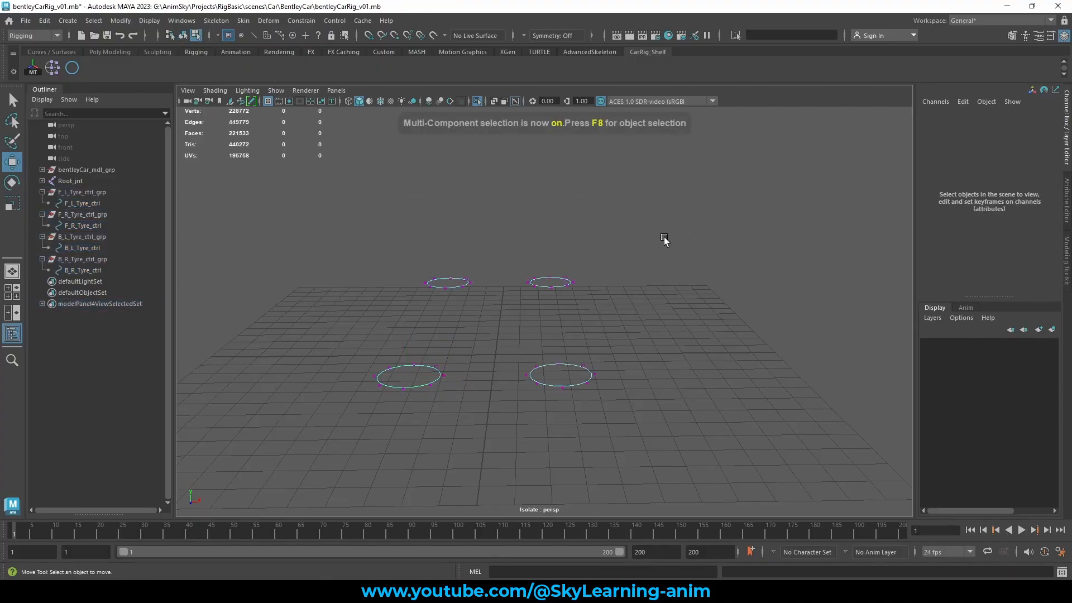
{"action": "left_click_drag", "start_coordinate": [722, 211], "coordinate": [297, 517]}
{"action": "key", "text": "e"}
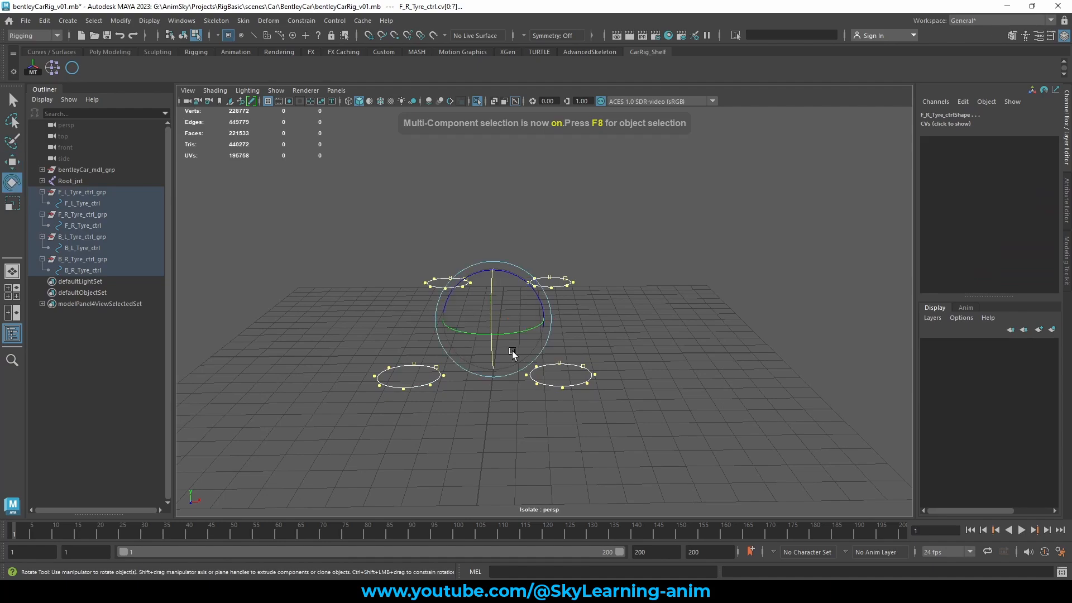
Try to rotate the control vertices of all four tyre circles upright, then undo the rotations and clear the selection.
{"action": "left_click_drag", "start_coordinate": [646, 282], "coordinate": [591, 287], "text": "alt"}
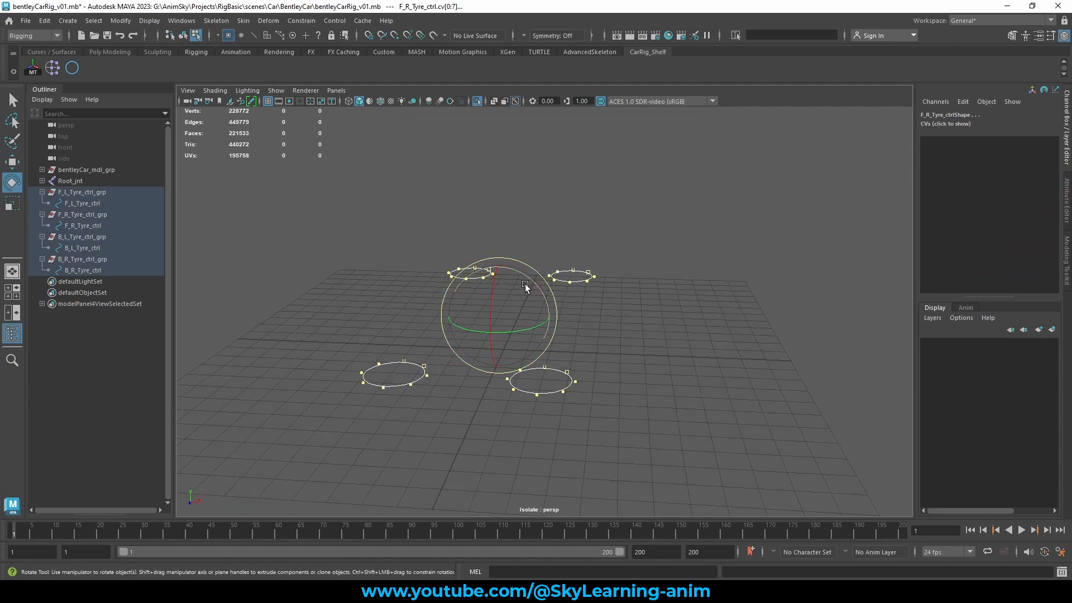
{"action": "left_click_drag", "start_coordinate": [525, 286], "coordinate": [575, 333]}
{"action": "right_click_drag", "start_coordinate": [541, 230], "coordinate": [521, 223]}
{"action": "left_click_drag", "start_coordinate": [501, 250], "coordinate": [573, 315]}
{"action": "right_click_drag", "start_coordinate": [512, 252], "coordinate": [577, 223]}
{"action": "left_click_drag", "start_coordinate": [382, 329], "coordinate": [384, 391]}
{"action": "left_click_drag", "start_coordinate": [548, 383], "coordinate": [567, 320], "text": "alt"}
{"action": "middle_click_drag", "start_coordinate": [567, 321], "coordinate": [595, 430]}
{"action": "key", "text": "ctrl+z"}
{"action": "key", "text": "ctrl+z"}
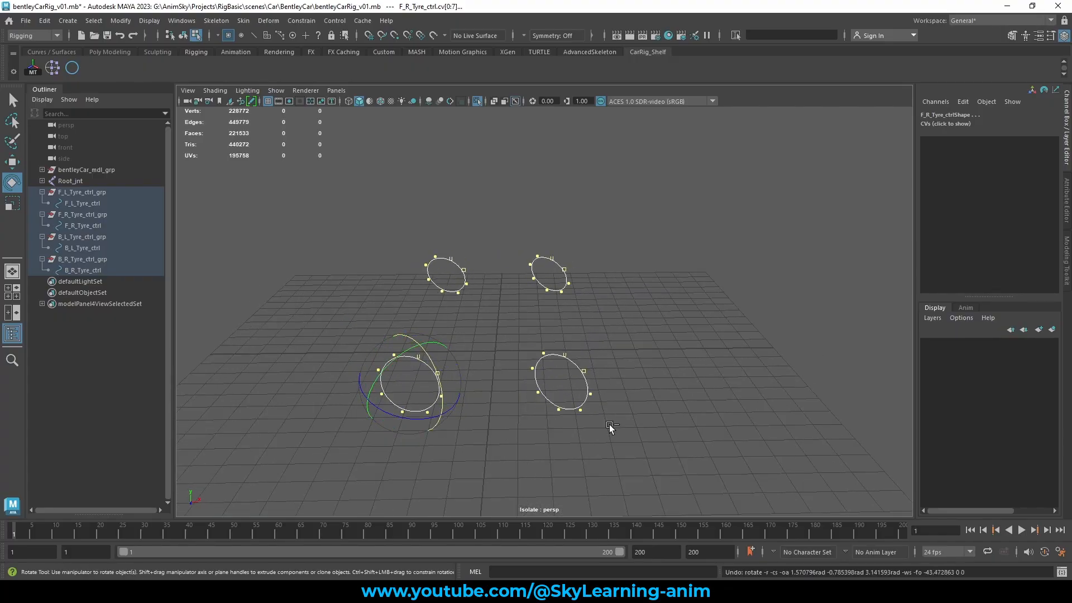
{"action": "key", "text": "w"}
{"action": "left_click", "coordinate": [674, 237]}
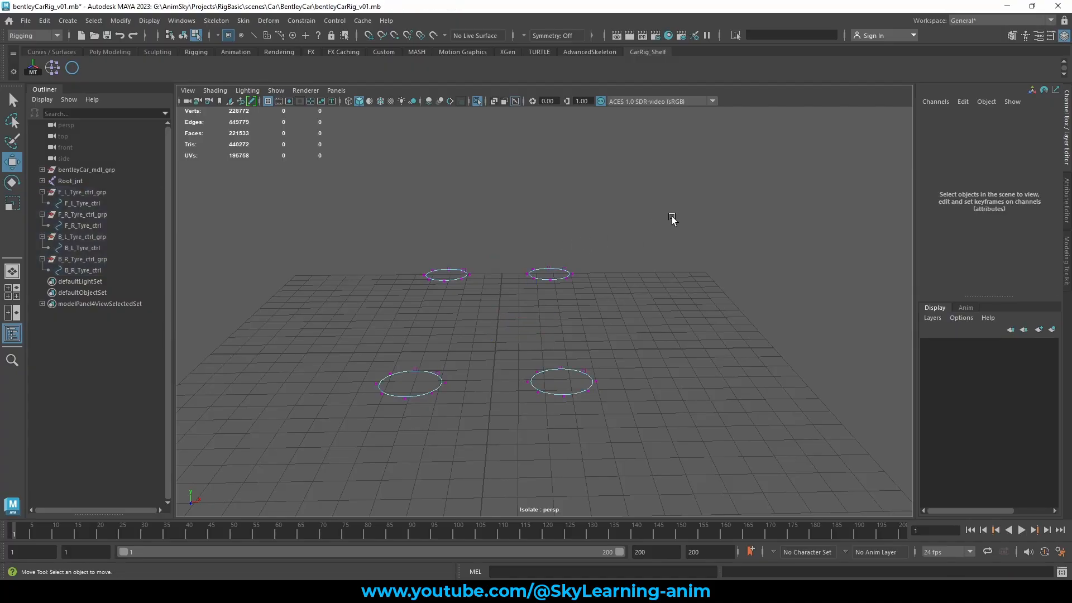
Rotate the control vertices of the front left tyre circle upright so the circle stands parallel to the tyre.
{"action": "left_click_drag", "start_coordinate": [674, 219], "coordinate": [562, 426]}
{"action": "key", "text": "e"}
{"action": "key", "text": "r"}
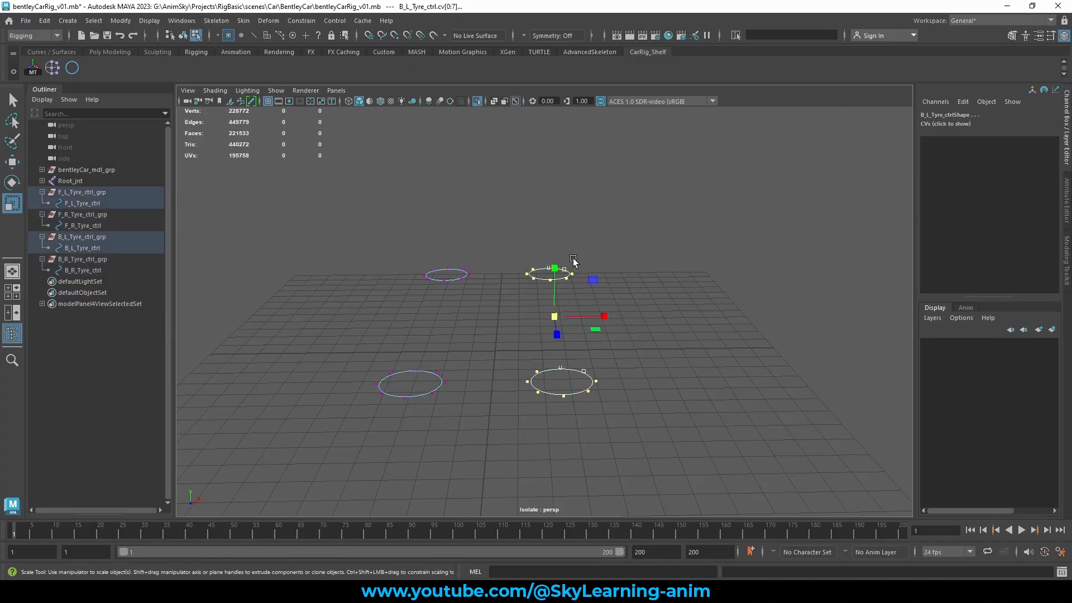
{"action": "left_click_drag", "start_coordinate": [654, 330], "coordinate": [517, 425]}
{"action": "key", "text": "w"}
{"action": "left_click_drag", "start_coordinate": [635, 418], "coordinate": [565, 425], "text": "alt"}
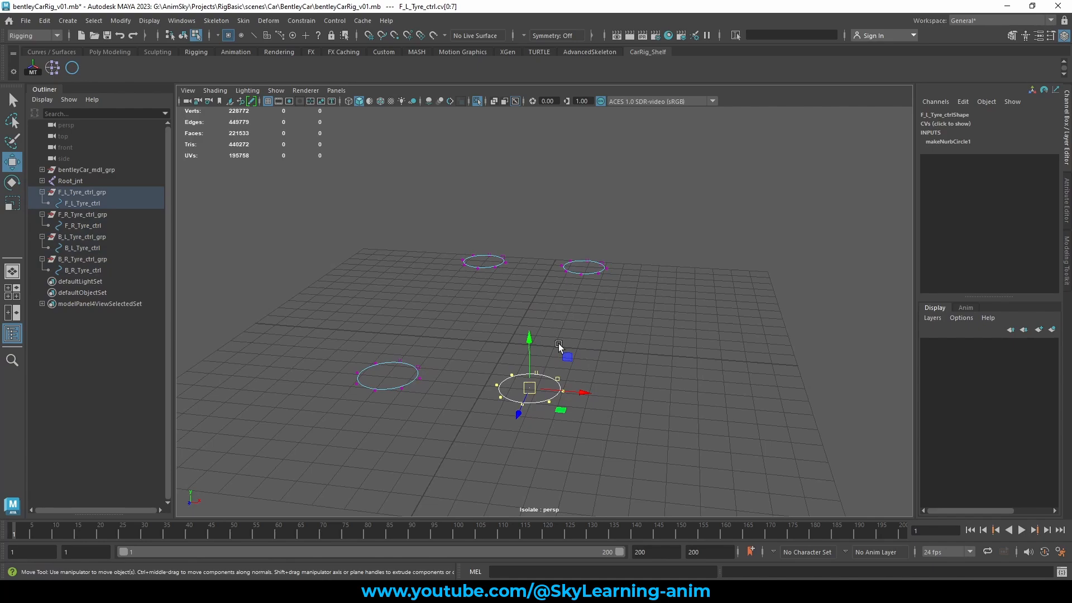
{"action": "key", "text": "e"}
{"action": "right_click_drag", "start_coordinate": [557, 306], "coordinate": [488, 289], "text": "ctrl+shift"}
{"action": "left_click_drag", "start_coordinate": [551, 350], "coordinate": [602, 396]}
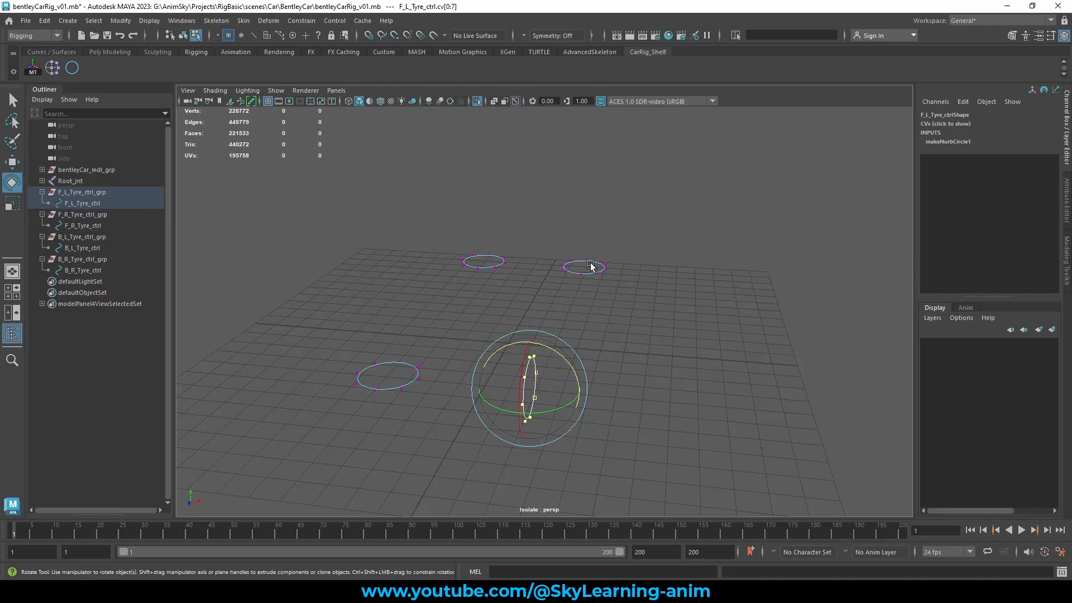
Try to rotate the control vertices of both back tyre circles together, then undo the rotation.
{"action": "left_click_drag", "start_coordinate": [484, 284], "coordinate": [626, 235]}
{"action": "middle_click_drag", "start_coordinate": [648, 210], "coordinate": [652, 215]}
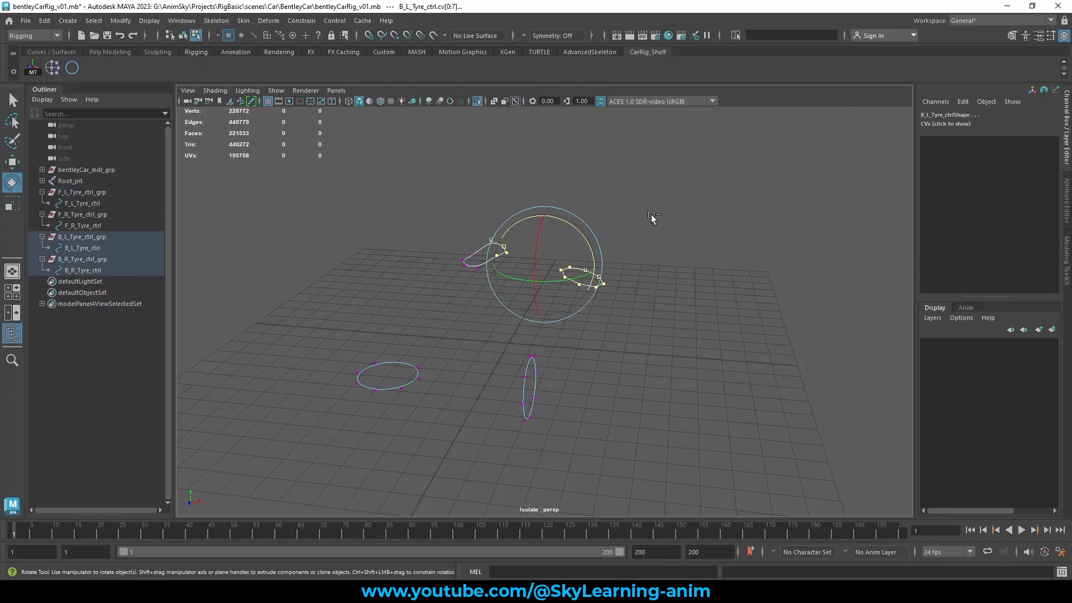
{"action": "key", "text": "ctrl+z"}
Rotate only the back left tyre circle's control vertices upright, undoing the trial rotations.
{"action": "left_click_drag", "start_coordinate": [664, 214], "coordinate": [555, 299]}
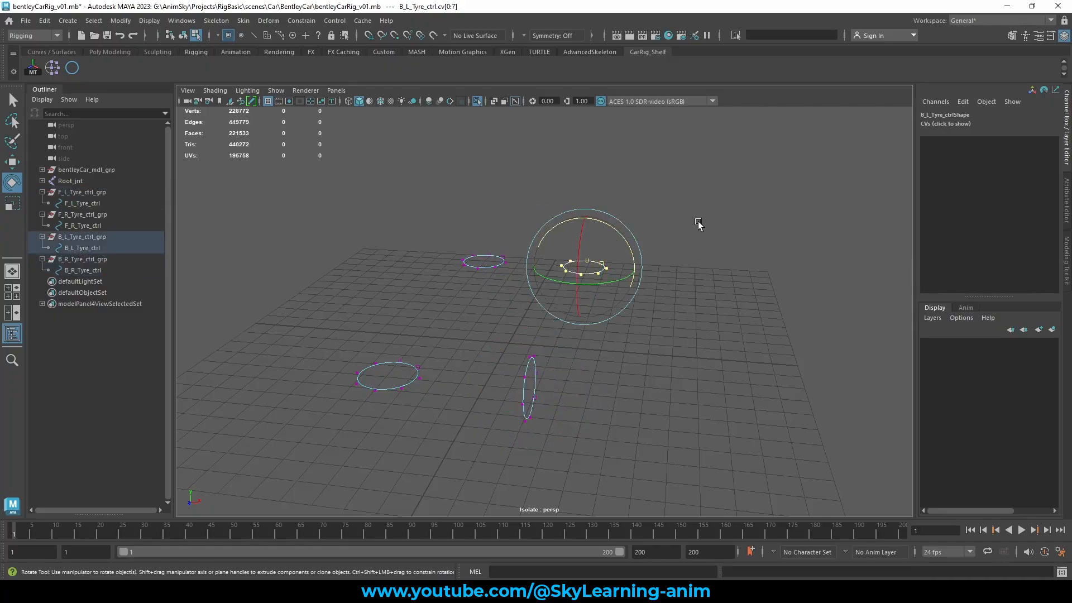
{"action": "middle_click_drag", "start_coordinate": [710, 223], "coordinate": [742, 301]}
{"action": "key", "text": "ctrl+z"}
{"action": "left_click_drag", "start_coordinate": [670, 253], "coordinate": [683, 240], "text": "alt"}
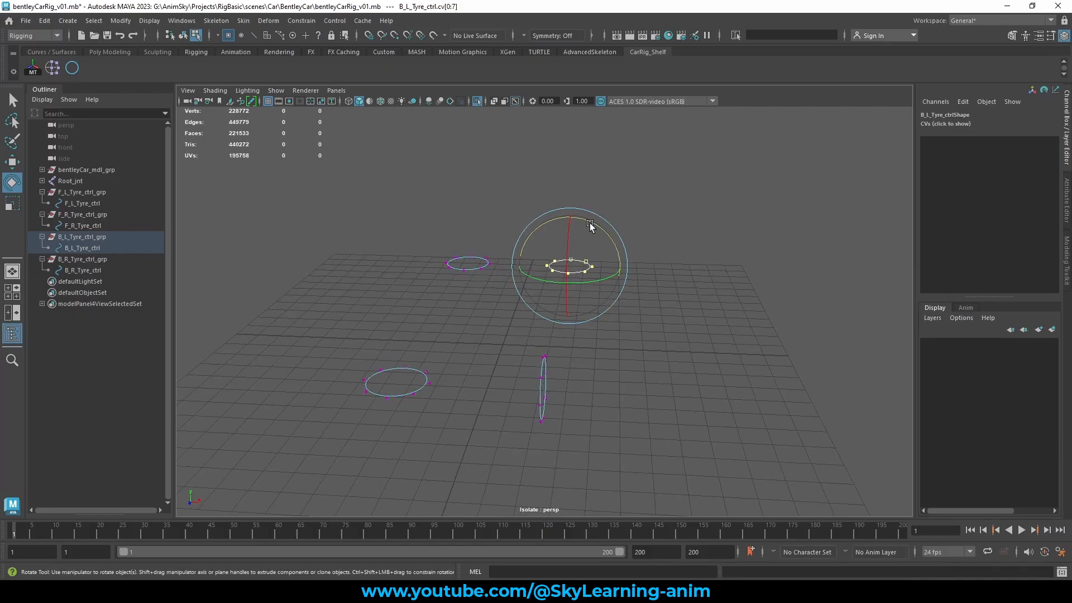
{"action": "left_click_drag", "start_coordinate": [590, 219], "coordinate": [612, 246]}
{"action": "key", "text": "ctrl+z"}
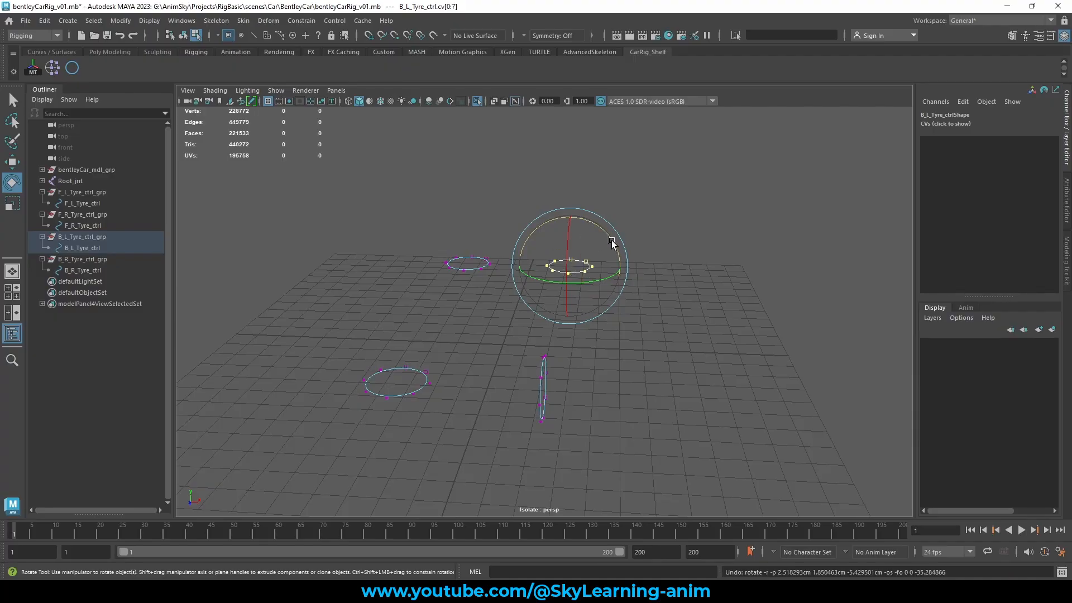
{"action": "middle_click_drag", "start_coordinate": [640, 188], "coordinate": [712, 297]}
Rotate the control vertices of the back right and front right tyre circles upright, one circle after the other.
{"action": "left_click_drag", "start_coordinate": [396, 210], "coordinate": [511, 300]}
{"action": "middle_click_drag", "start_coordinate": [541, 193], "coordinate": [598, 309]}
{"action": "left_click_drag", "start_coordinate": [422, 343], "coordinate": [342, 439]}
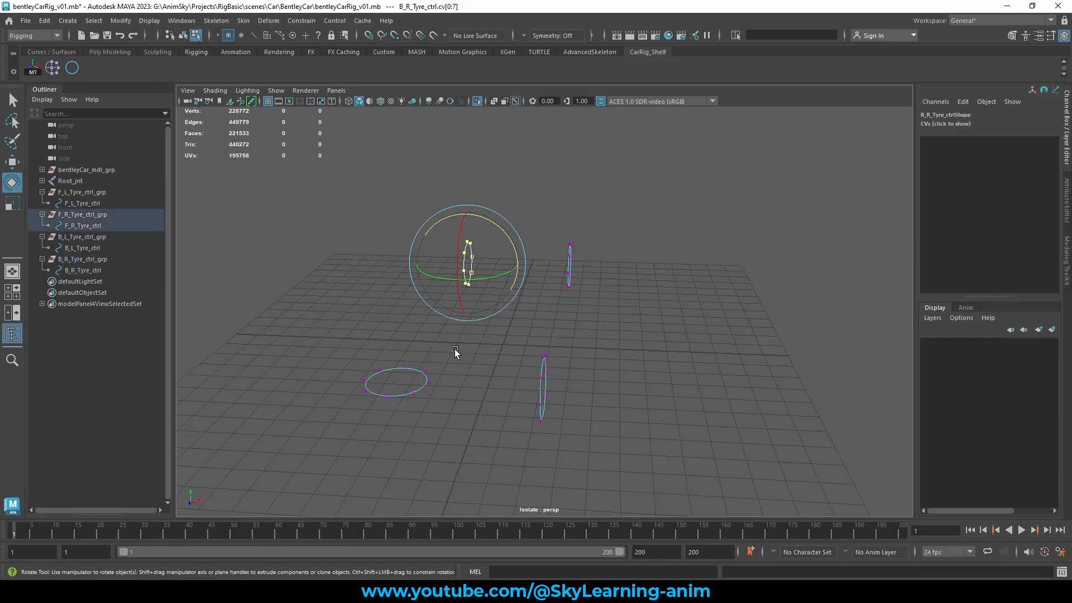
{"action": "middle_click_drag", "start_coordinate": [600, 282], "coordinate": [640, 386]}
Turn off isolation and move the control vertices of both left tyre circles outward past the tyres in the front view.
{"action": "left_click_drag", "start_coordinate": [584, 324], "coordinate": [622, 302], "text": "alt"}
{"action": "left_click_drag", "start_coordinate": [621, 237], "coordinate": [510, 478]}
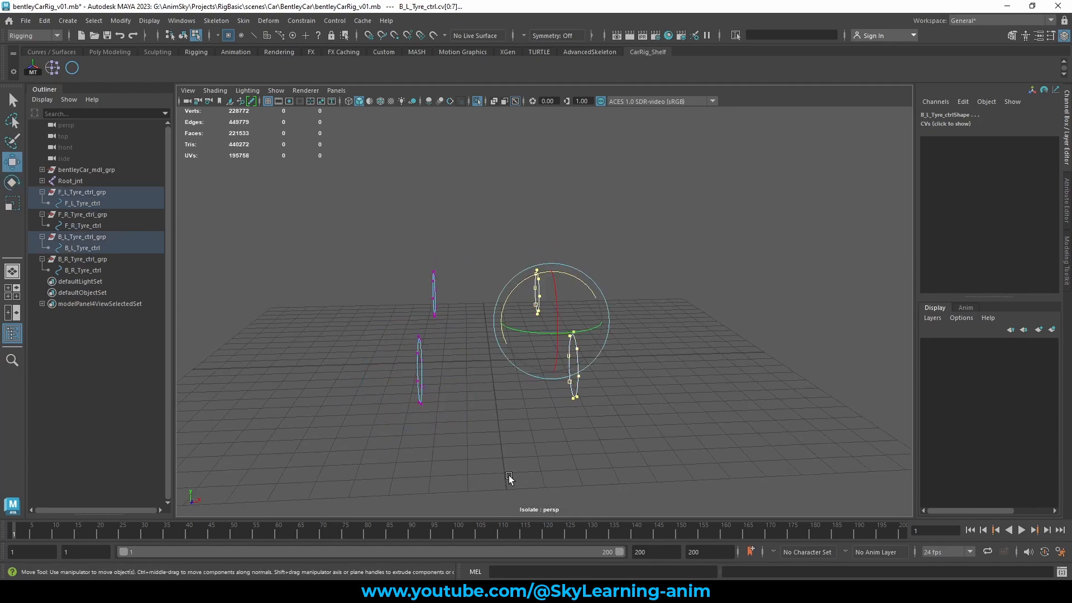
{"action": "key", "text": "w"}
{"action": "left_click_drag", "start_coordinate": [742, 334], "coordinate": [670, 341], "text": "alt"}
{"action": "left_click", "coordinate": [478, 101]}
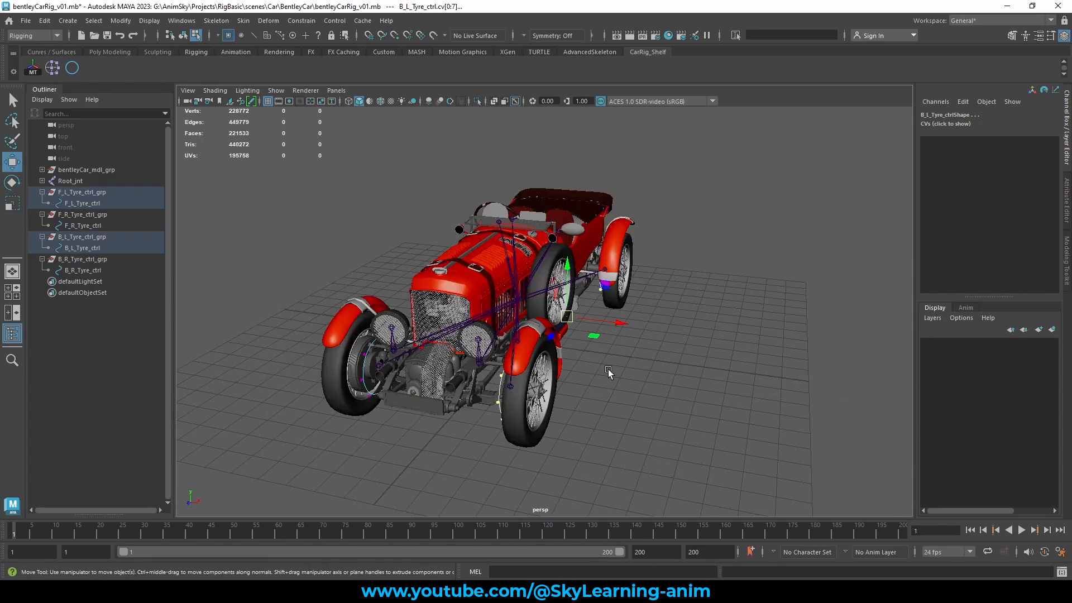
{"action": "left_click_drag", "start_coordinate": [608, 370], "coordinate": [511, 432], "text": "alt"}
{"action": "key", "text": "space"}
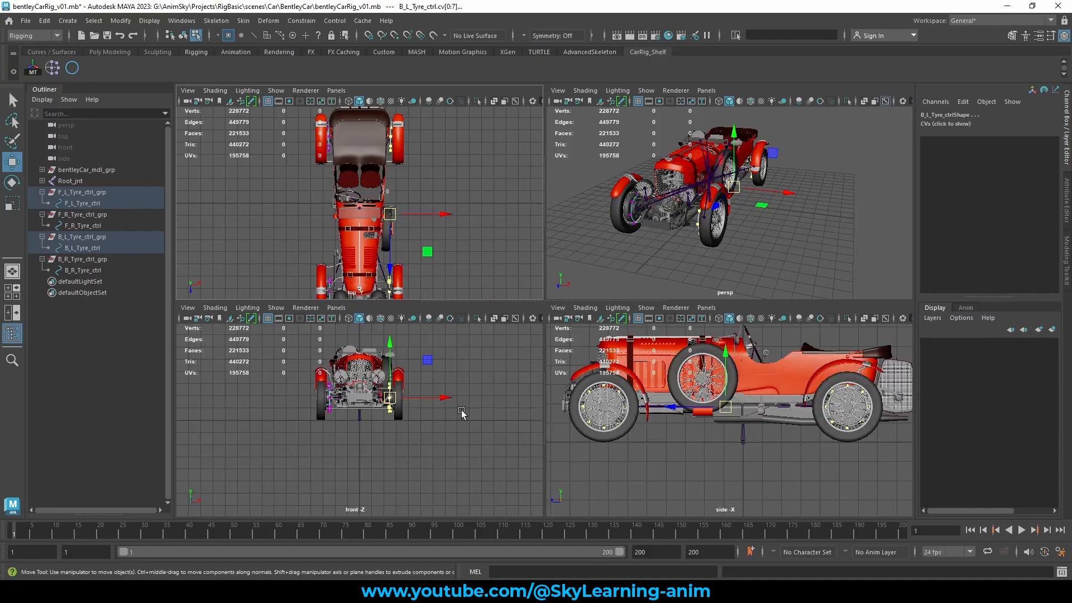
{"action": "key", "text": "space"}
{"action": "key", "text": "f"}
{"action": "scroll", "coordinate": [527, 397], "scroll_direction": "down", "scroll_amount": 6}
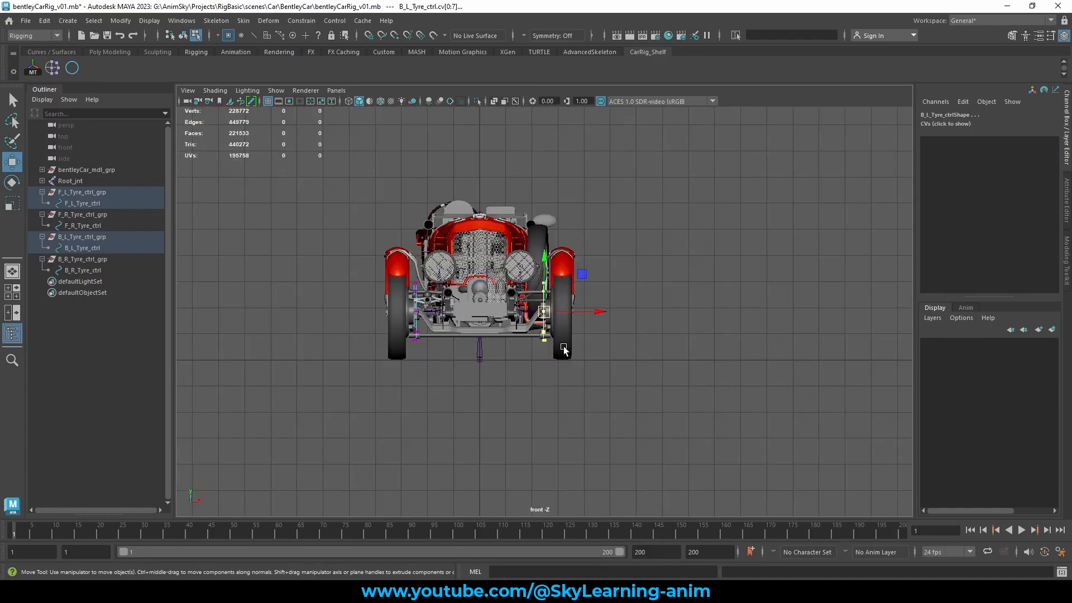
{"action": "scroll", "coordinate": [563, 348], "scroll_direction": "up", "scroll_amount": 4}
{"action": "left_click_drag", "start_coordinate": [623, 317], "coordinate": [654, 321]}
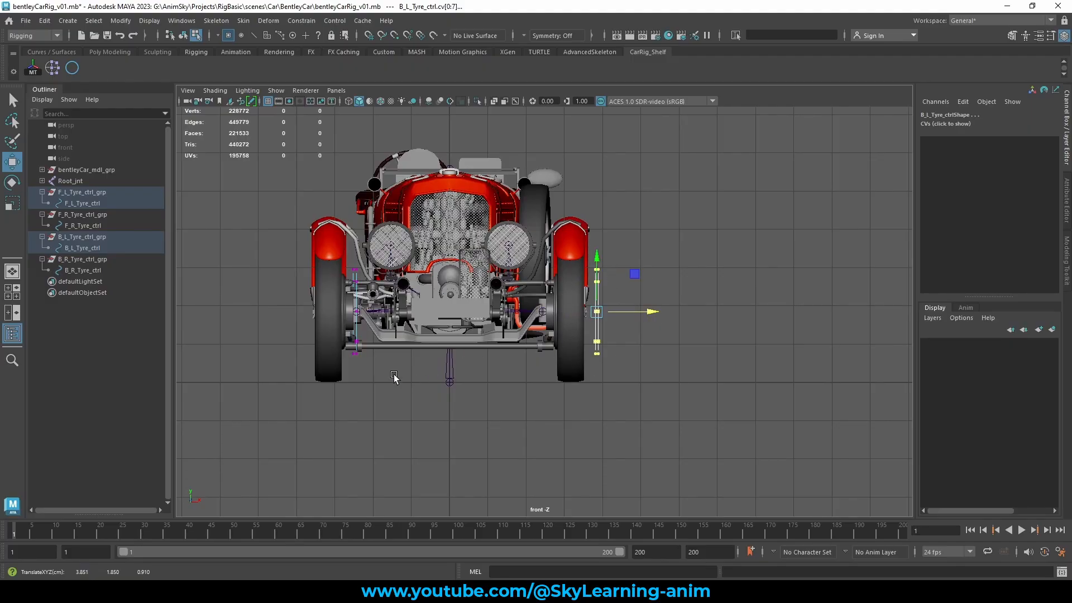
Hide joints in the front view and move the control vertices of both right tyre circles outward past the tyres.
{"action": "scroll", "coordinate": [423, 330], "scroll_direction": "up", "scroll_amount": 3}
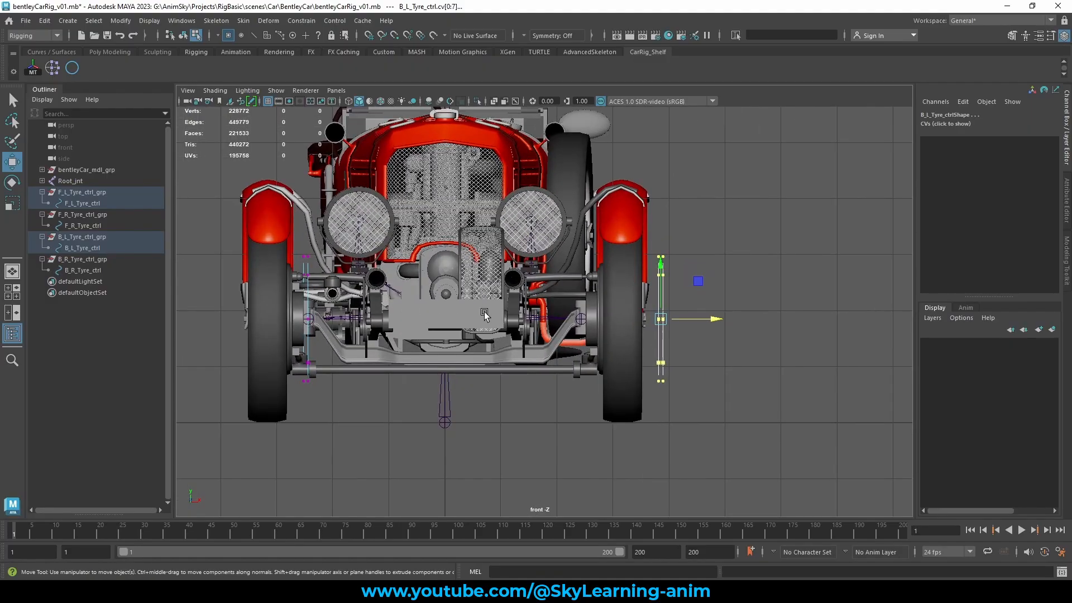
{"action": "middle_click_drag", "start_coordinate": [510, 325], "coordinate": [510, 325], "text": "alt"}
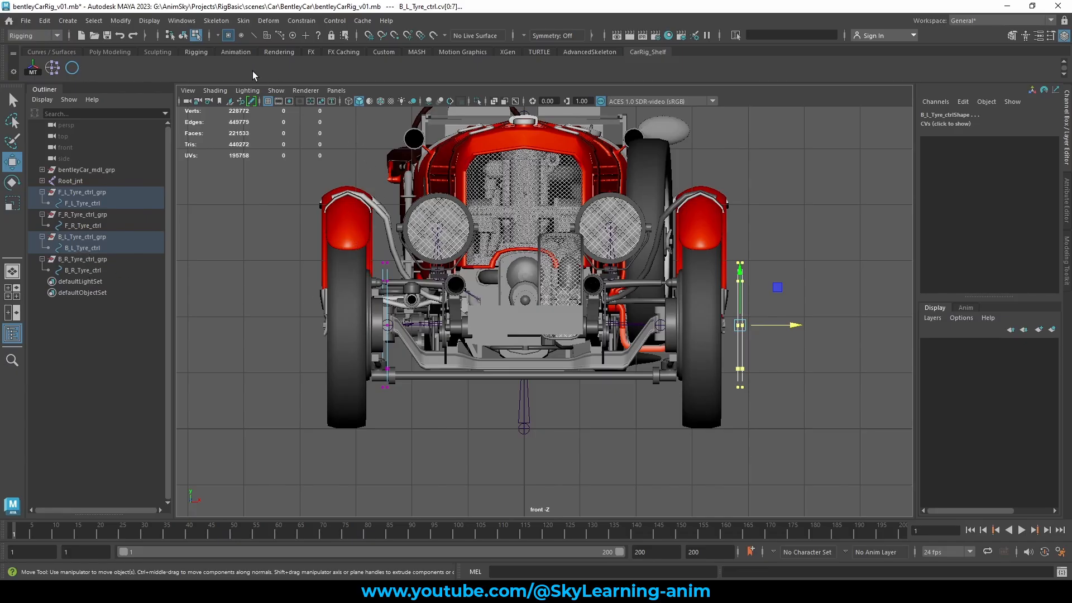
{"action": "middle_click_drag", "start_coordinate": [371, 241], "coordinate": [369, 243], "text": "alt"}
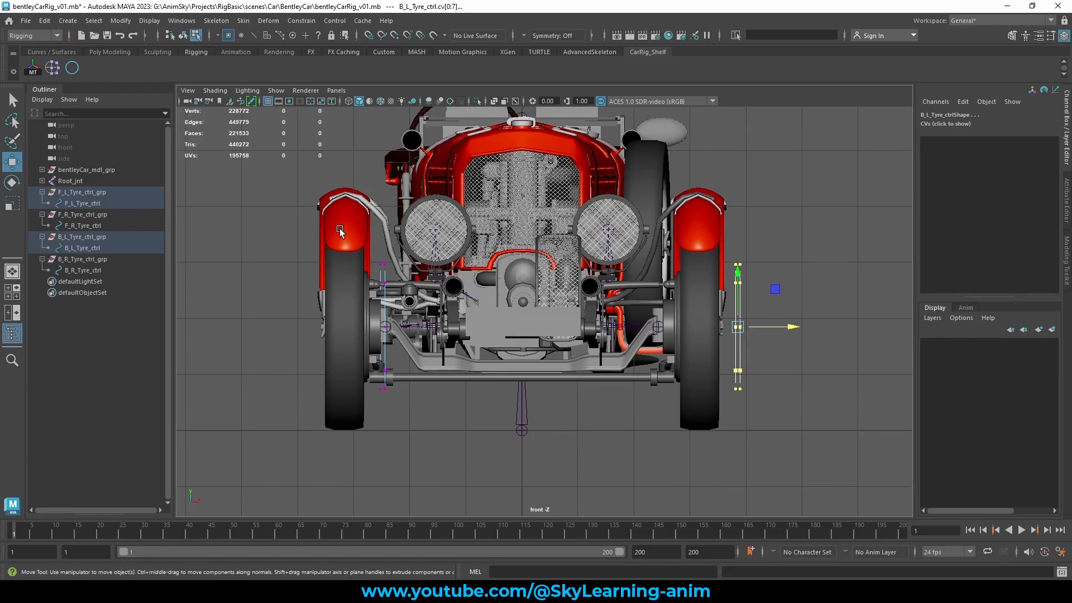
{"action": "left_click", "coordinate": [275, 90]}
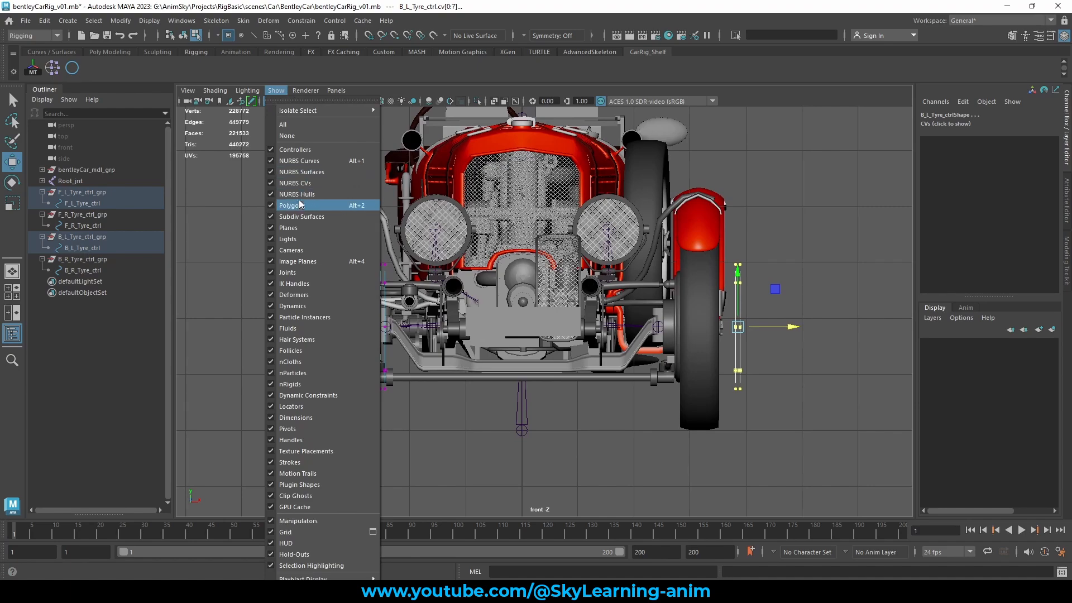
{"action": "left_click", "coordinate": [297, 272]}
{"action": "left_click_drag", "start_coordinate": [308, 218], "coordinate": [454, 492]}
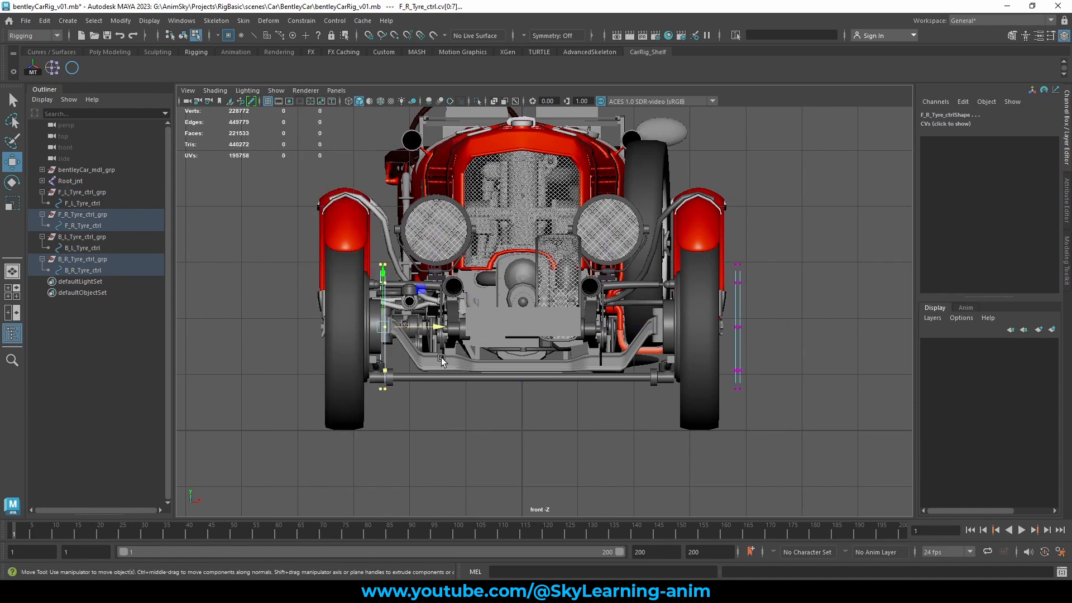
{"action": "left_click_drag", "start_coordinate": [437, 330], "coordinate": [357, 330]}
{"action": "scroll", "coordinate": [323, 309], "scroll_direction": "up", "scroll_amount": 2}
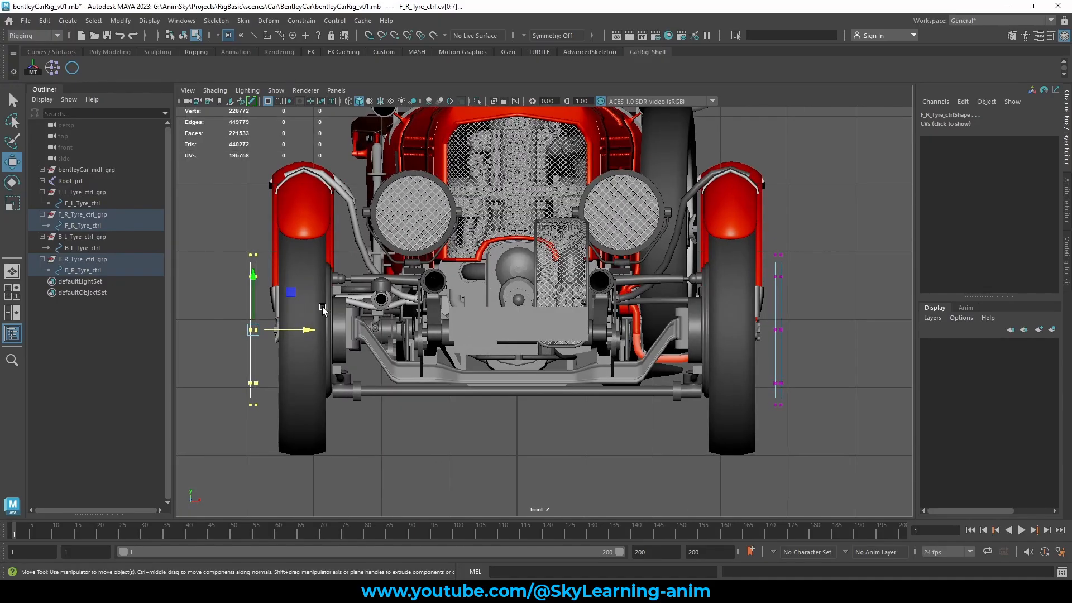
{"action": "middle_click_drag", "start_coordinate": [222, 311], "coordinate": [371, 325], "text": "alt"}
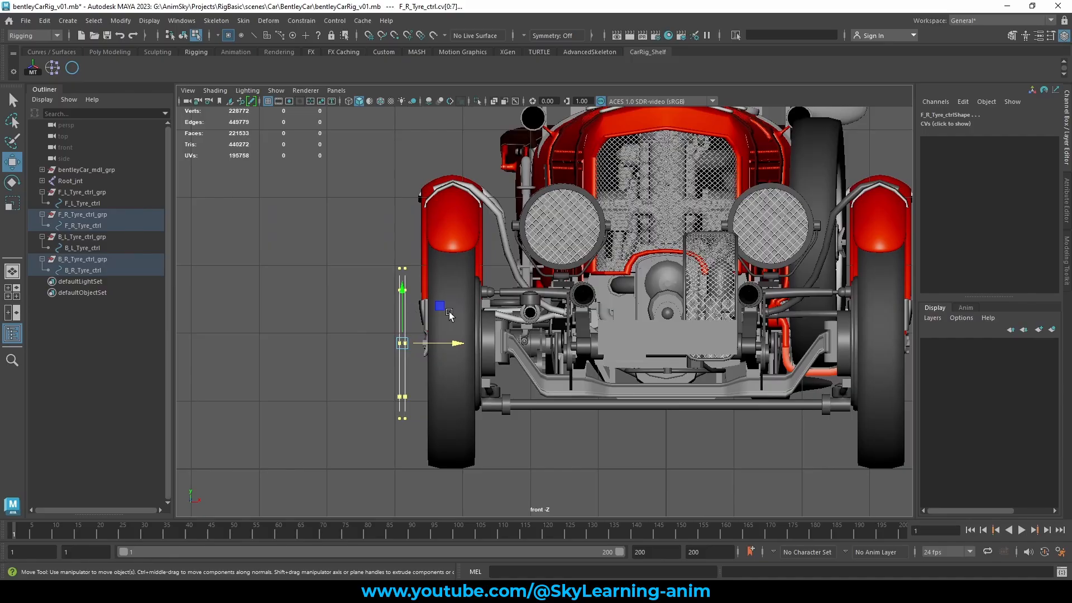
Isolate the four tyre control circles in the perspective view and select all their control vertices in component mode.
{"action": "key", "text": "space"}
{"action": "key", "text": "space"}
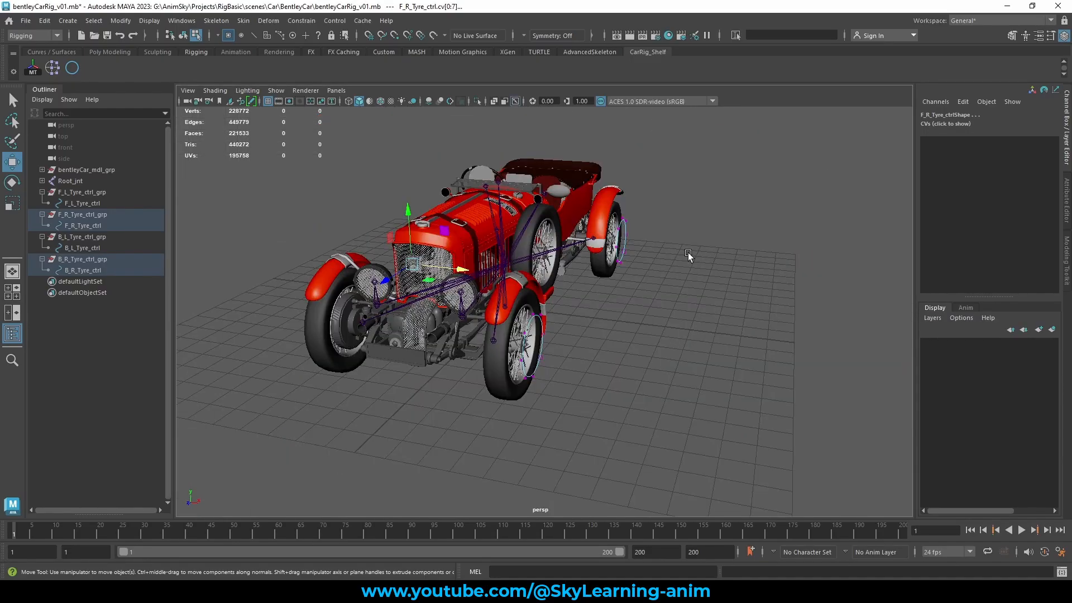
{"action": "scroll", "coordinate": [635, 270], "scroll_direction": "up", "scroll_amount": 5}
{"action": "scroll", "coordinate": [652, 290], "scroll_direction": "up", "scroll_amount": 2}
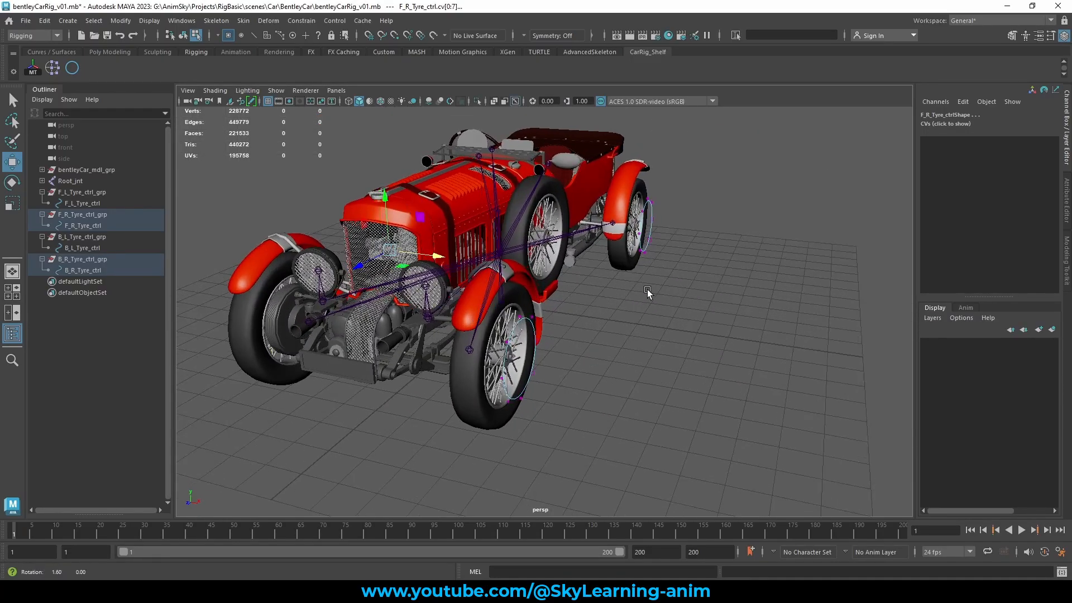
{"action": "left_click", "coordinate": [83, 202]}
{"action": "left_click", "coordinate": [69, 226], "text": "ctrl"}
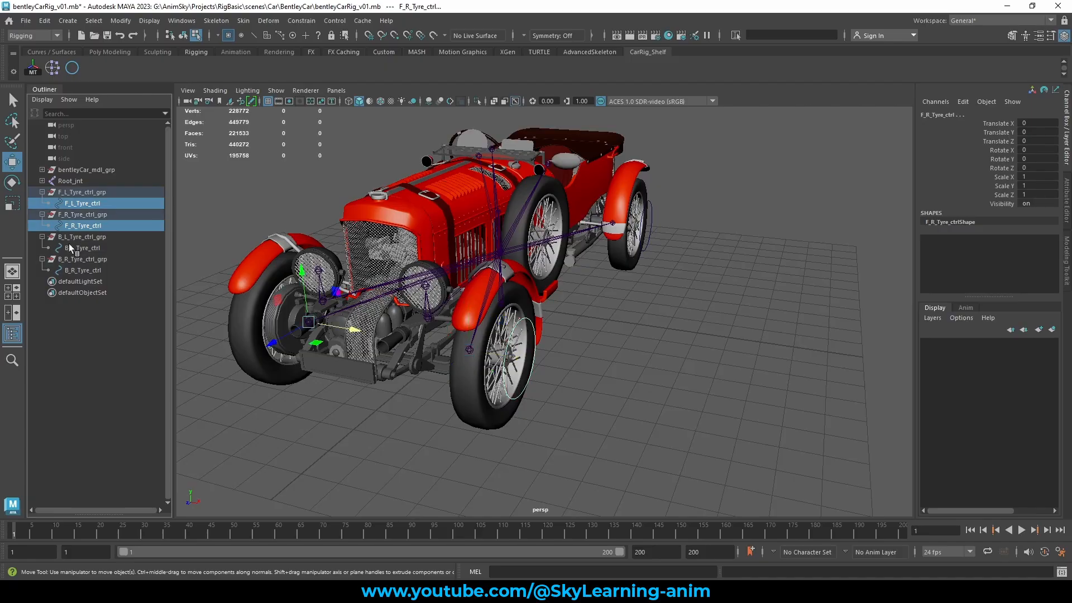
{"action": "left_click", "coordinate": [70, 247], "text": "ctrl"}
{"action": "left_click", "coordinate": [79, 271], "text": "ctrl"}
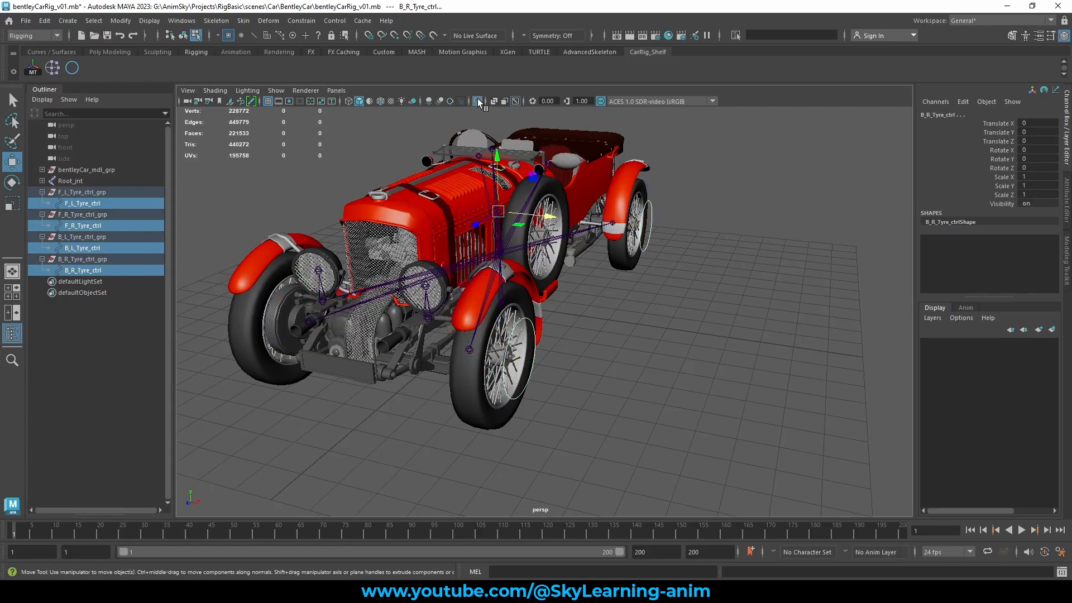
{"action": "left_click", "coordinate": [477, 101]}
{"action": "key", "text": "F8"}
{"action": "left_click_drag", "start_coordinate": [728, 172], "coordinate": [182, 457]}
Try to scale the control vertices of all four tyre circles together, then undo the scaling.
{"action": "key", "text": "e"}
{"action": "key", "text": "r"}
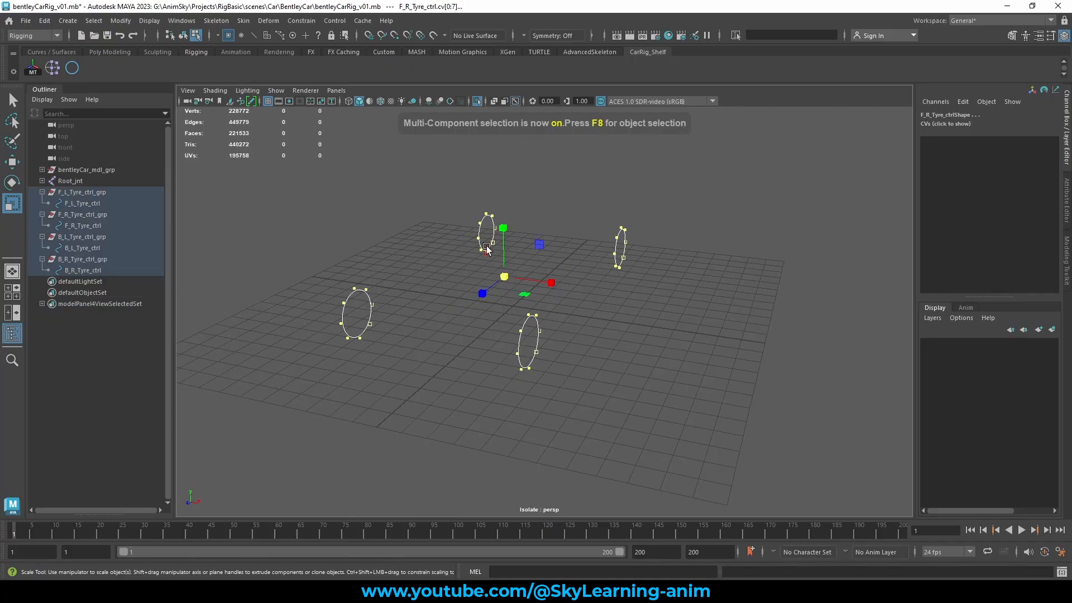
{"action": "left_click_drag", "start_coordinate": [487, 247], "coordinate": [485, 244]}
{"action": "key", "text": "ctrl+z"}
Make the Scale tool work from each circle's own centre, turn off isolation, and enlarge all four tyre circles to nearly tyre size.
{"action": "right_click_drag", "start_coordinate": [533, 219], "coordinate": [586, 203], "text": "ctrl+shift"}
{"action": "left_click_drag", "start_coordinate": [577, 235], "coordinate": [503, 223], "text": "alt"}
{"action": "left_click", "coordinate": [477, 101]}
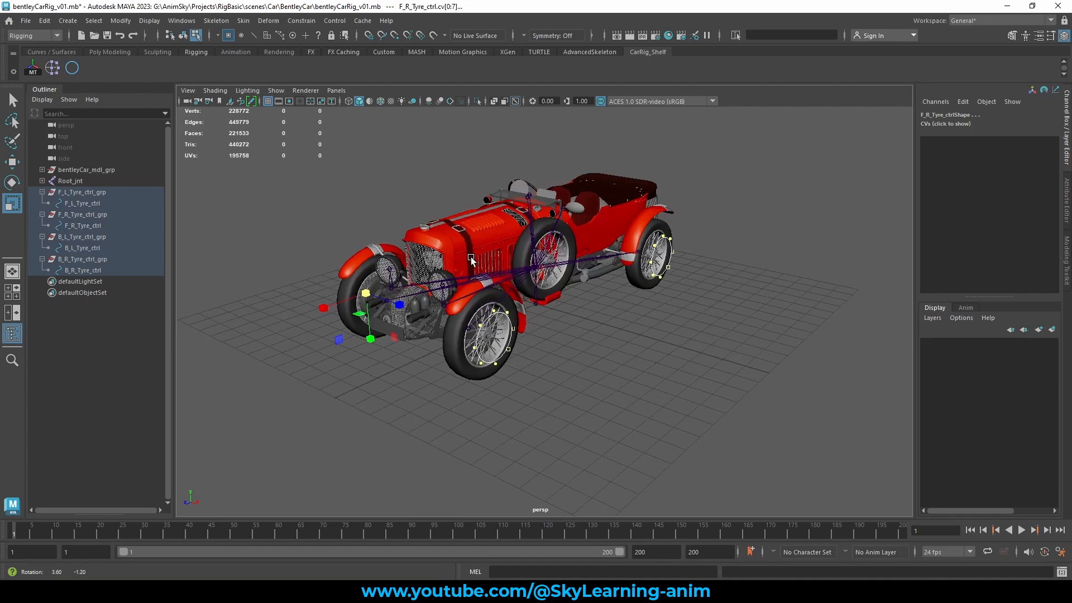
{"action": "right_click_drag", "start_coordinate": [544, 329], "coordinate": [693, 351], "text": "alt"}
{"action": "middle_click_drag", "start_coordinate": [356, 336], "coordinate": [396, 320], "text": "alt"}
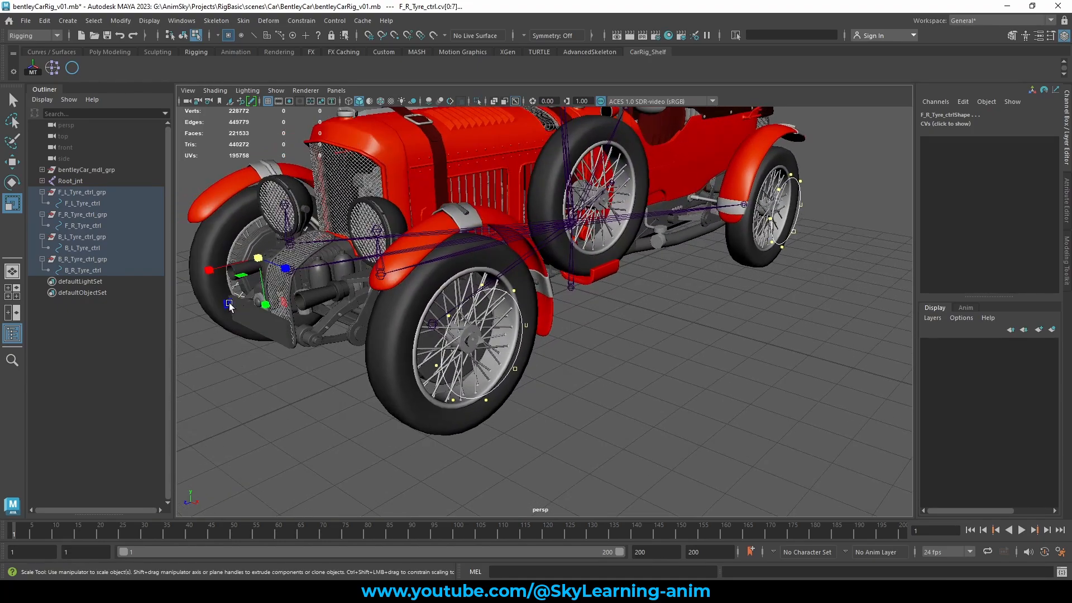
{"action": "left_click_drag", "start_coordinate": [229, 303], "coordinate": [212, 314]}
Enlarge the four tyre circles further in the side view until they are slightly larger than the tyres.
{"action": "key", "text": "space"}
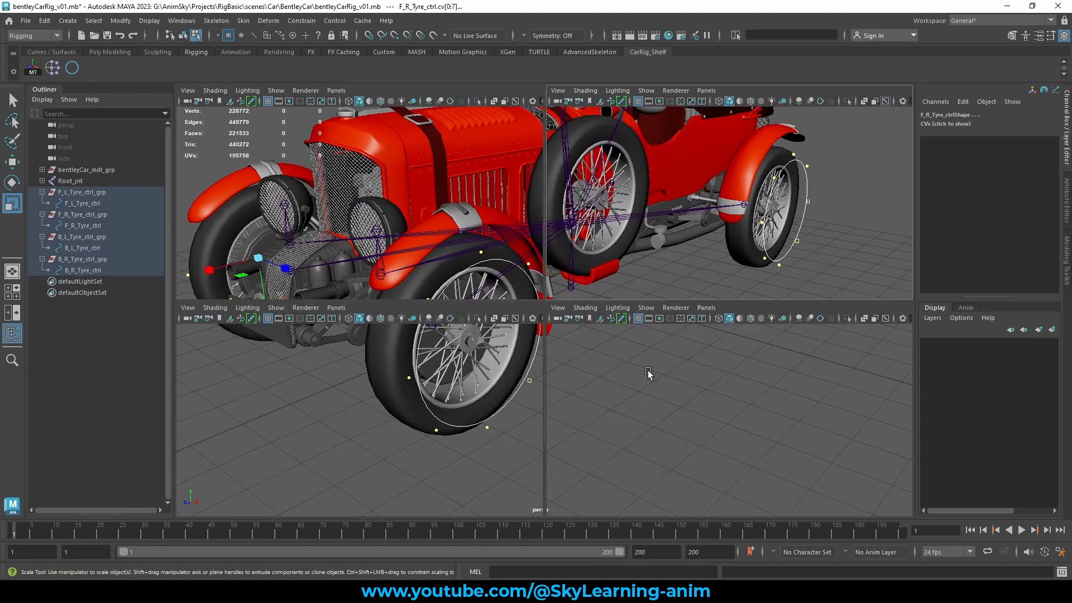
{"action": "key", "text": "space"}
{"action": "right_click_drag", "start_coordinate": [494, 334], "coordinate": [803, 342], "text": "alt"}
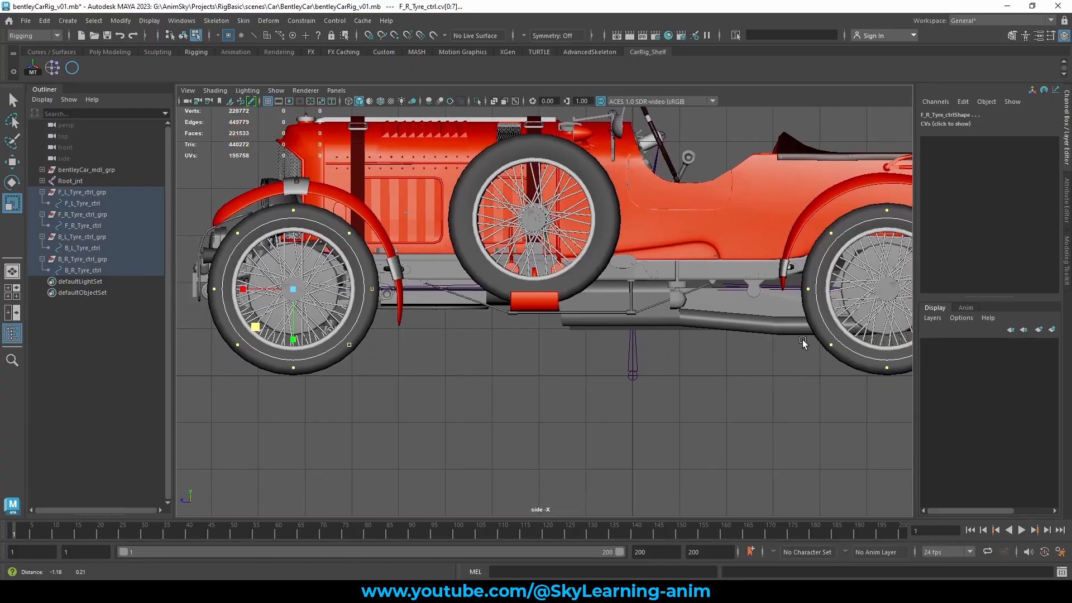
{"action": "middle_click_drag", "start_coordinate": [387, 334], "coordinate": [706, 353], "text": "alt"}
{"action": "middle_click_drag", "start_coordinate": [636, 321], "coordinate": [563, 287], "text": "alt"}
{"action": "right_click_drag", "start_coordinate": [687, 311], "coordinate": [741, 313], "text": "alt"}
{"action": "middle_click_drag", "start_coordinate": [742, 313], "coordinate": [735, 327]}
Return to object selection in the perspective view and select the F_L_Tyre_ctrl circle.
{"action": "key", "text": "space"}
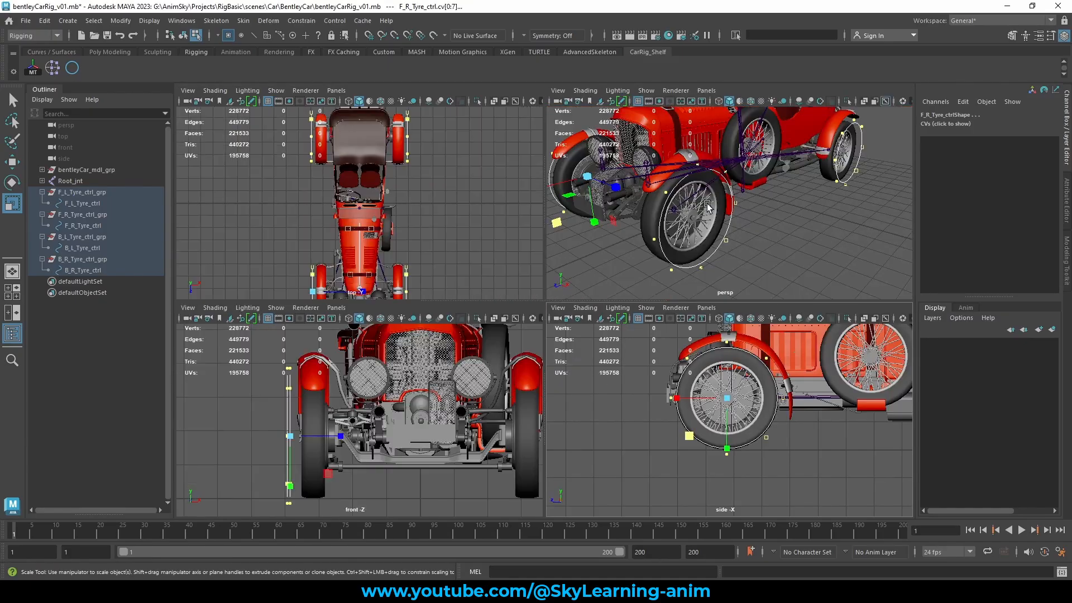
{"action": "key", "text": "space"}
{"action": "left_click_drag", "start_coordinate": [693, 179], "coordinate": [721, 229], "text": "alt"}
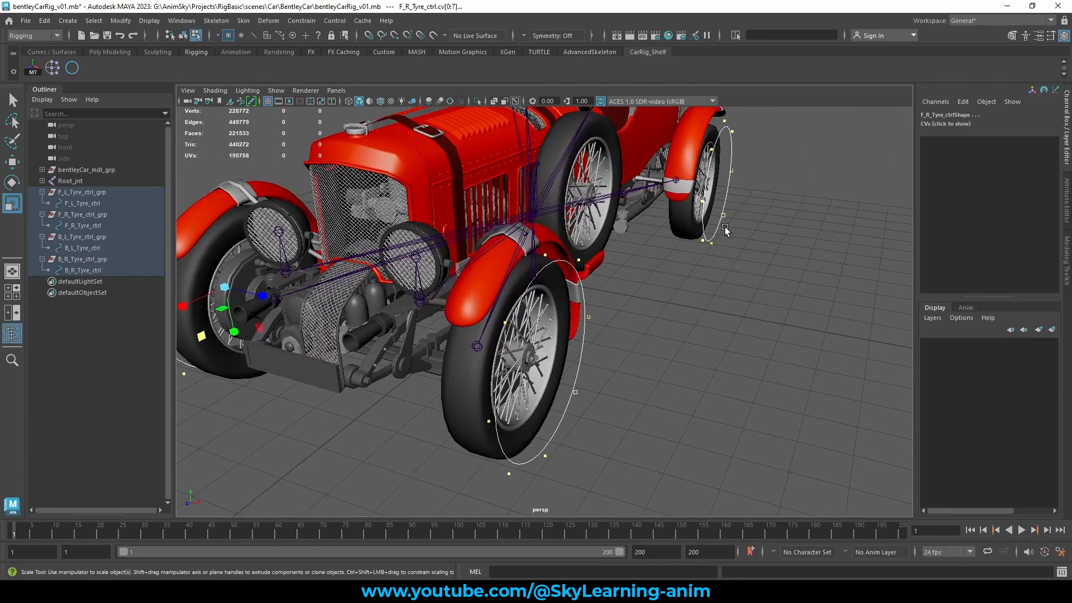
{"action": "key", "text": "w"}
{"action": "key", "text": "f"}
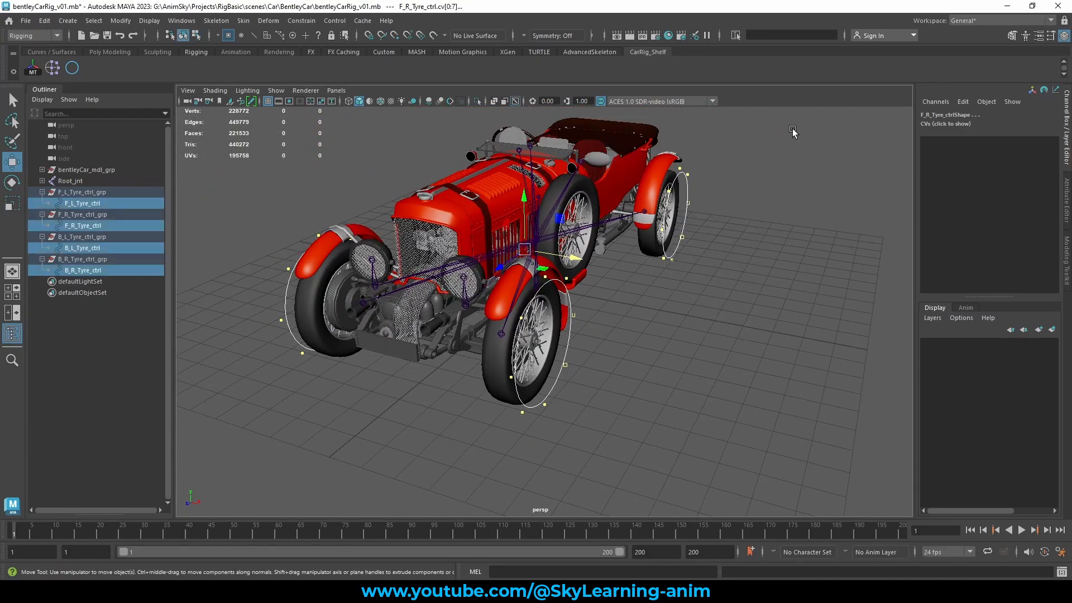
{"action": "left_click", "coordinate": [732, 179]}
{"action": "left_click_drag", "start_coordinate": [736, 185], "coordinate": [696, 215], "text": "alt"}
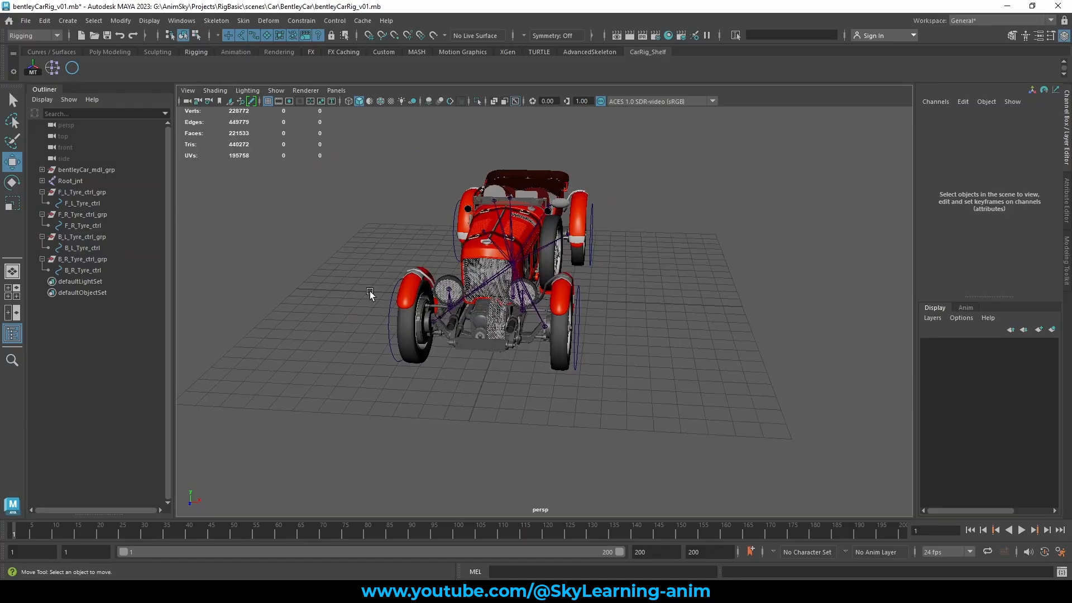
{"action": "left_click", "coordinate": [79, 203]}
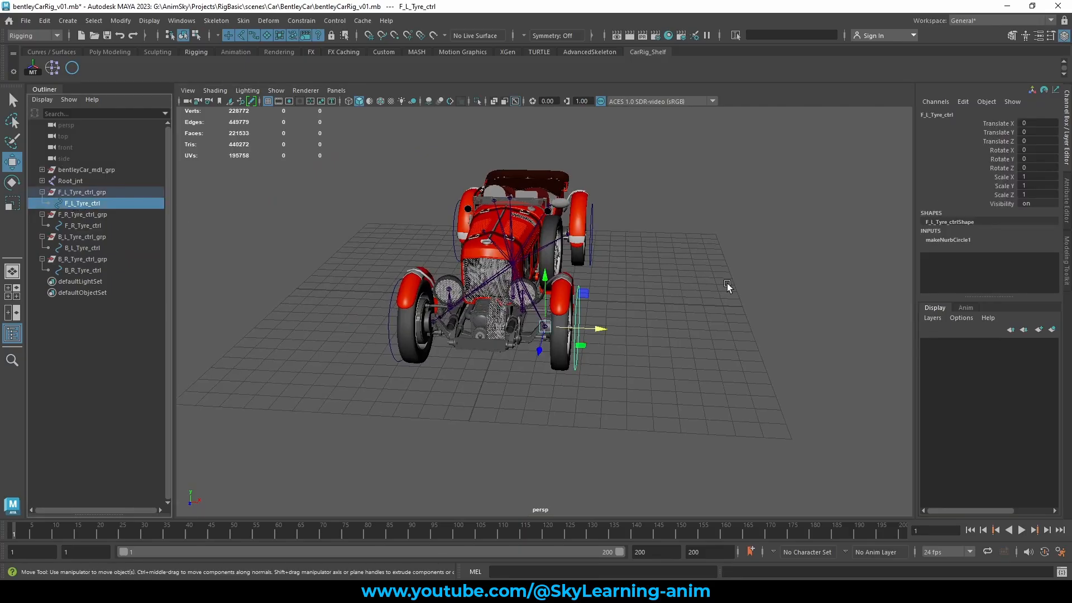
{"action": "left_click_drag", "start_coordinate": [826, 247], "coordinate": [300, 251], "text": "alt"}
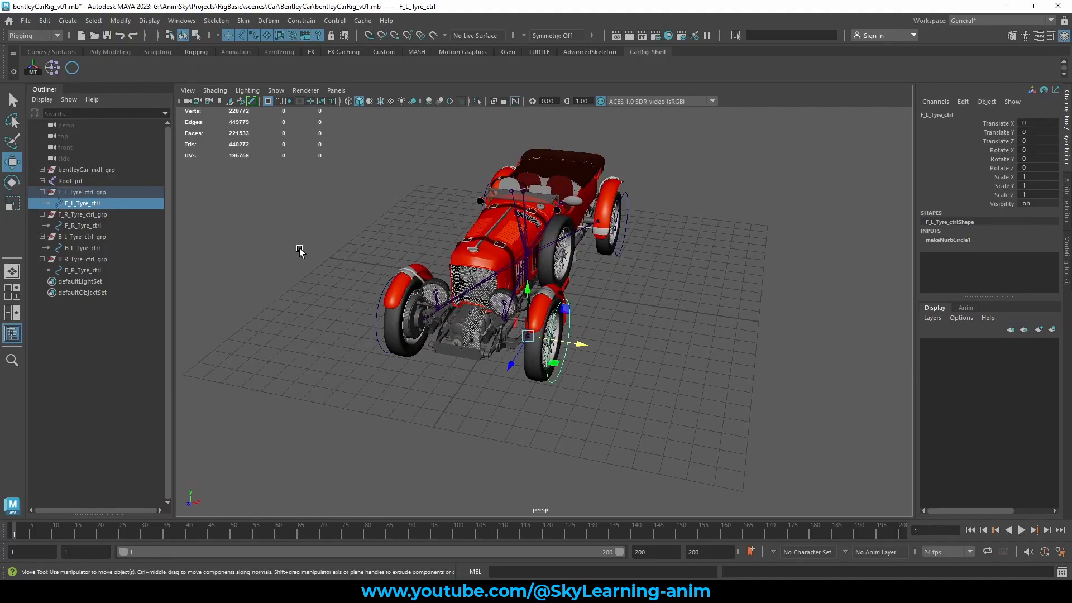
Delete the construction history of all four tyre control circles.
{"action": "left_click", "coordinate": [101, 225], "text": "ctrl"}
{"action": "left_click", "coordinate": [80, 248], "text": "ctrl"}
{"action": "left_click", "coordinate": [76, 270], "text": "ctrl"}
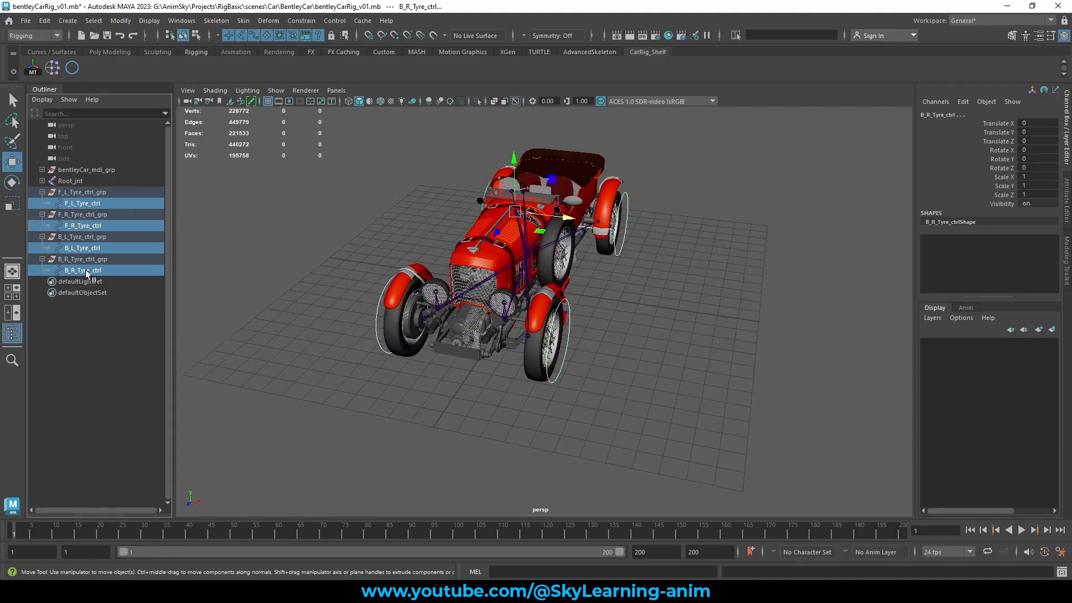
{"action": "left_click", "coordinate": [72, 203]}
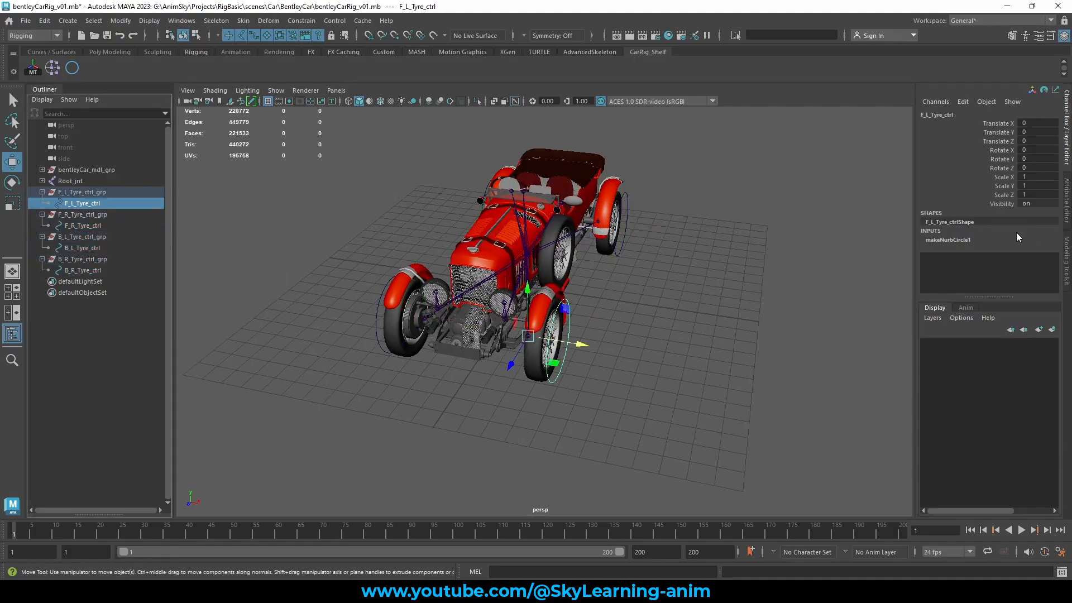
{"action": "left_click", "coordinate": [95, 226], "text": "ctrl"}
{"action": "left_click", "coordinate": [80, 248], "text": "ctrl"}
{"action": "left_click", "coordinate": [72, 270], "text": "ctrl"}
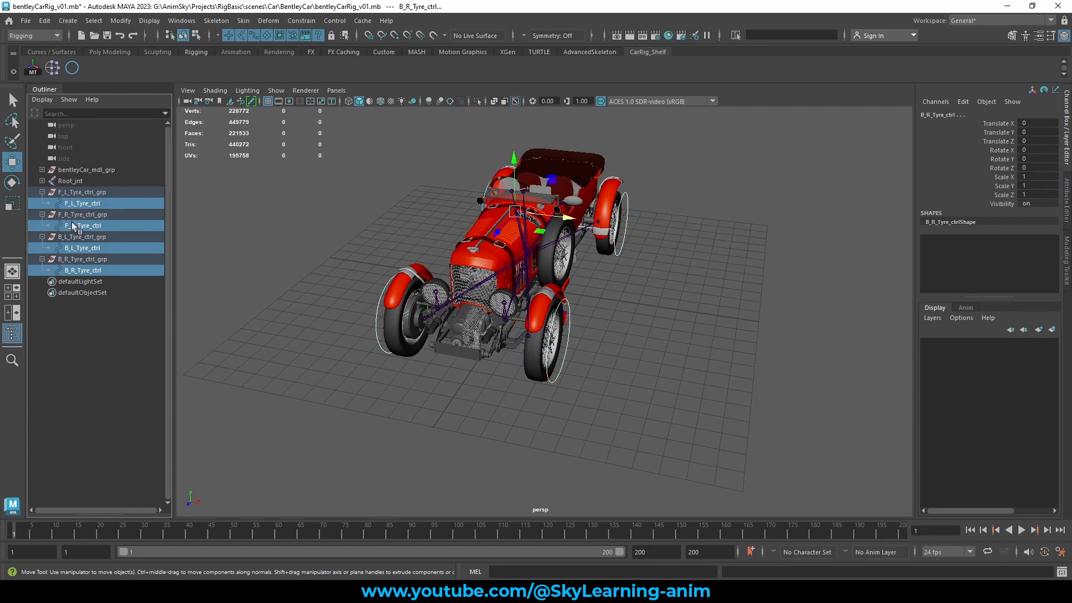
{"action": "left_click", "coordinate": [44, 21]}
{"action": "mouse_move", "coordinate": [149, 154]}
{"action": "left_click", "coordinate": [266, 161]}
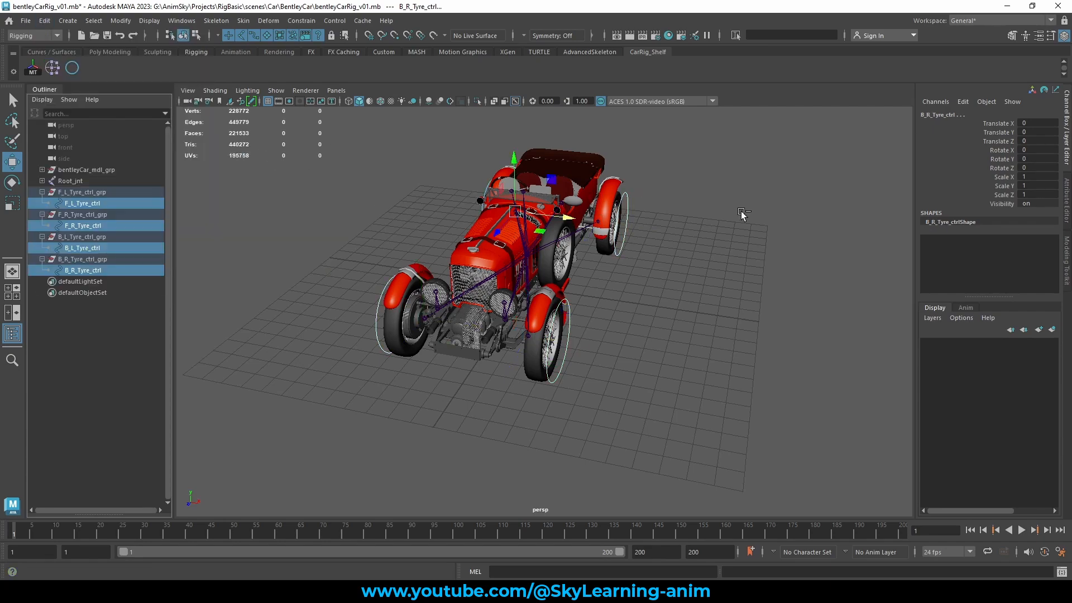
Try moving all control vertices of the F_L_Tyre_ctrl circle outward from the tyre, then undo the move.
{"action": "left_click_drag", "start_coordinate": [743, 215], "coordinate": [602, 364], "text": "alt"}
{"action": "left_click", "coordinate": [532, 360]}
{"action": "left_click", "coordinate": [535, 362]}
{"action": "right_click_drag", "start_coordinate": [602, 364], "coordinate": [754, 366], "text": "alt"}
{"action": "left_click_drag", "start_coordinate": [754, 366], "coordinate": [710, 353], "text": "alt"}
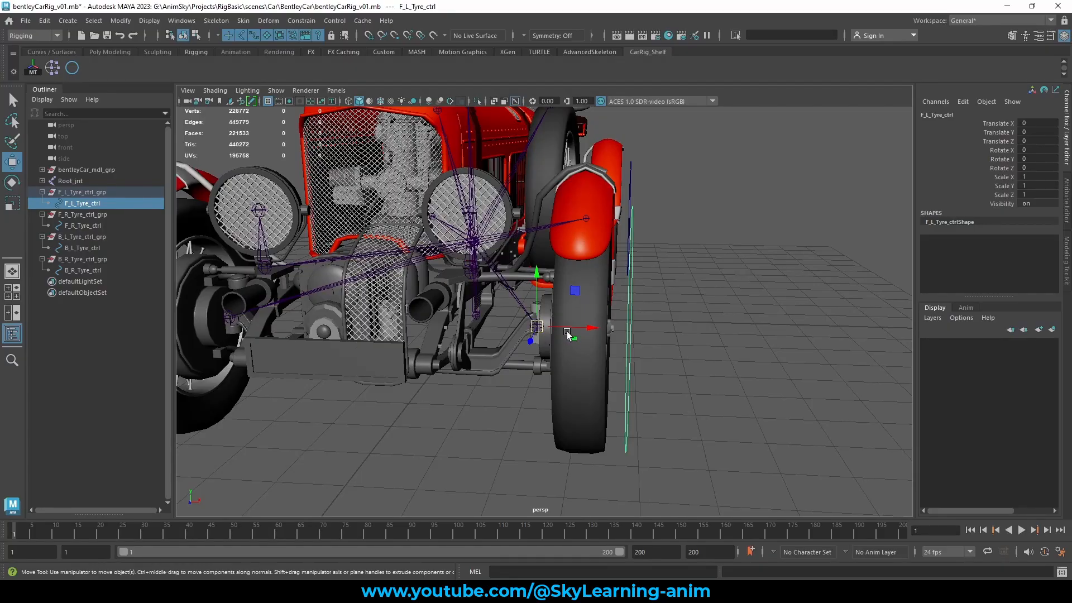
{"action": "right_click_drag", "start_coordinate": [720, 194], "coordinate": [694, 188]}
{"action": "left_click_drag", "start_coordinate": [702, 148], "coordinate": [607, 476]}
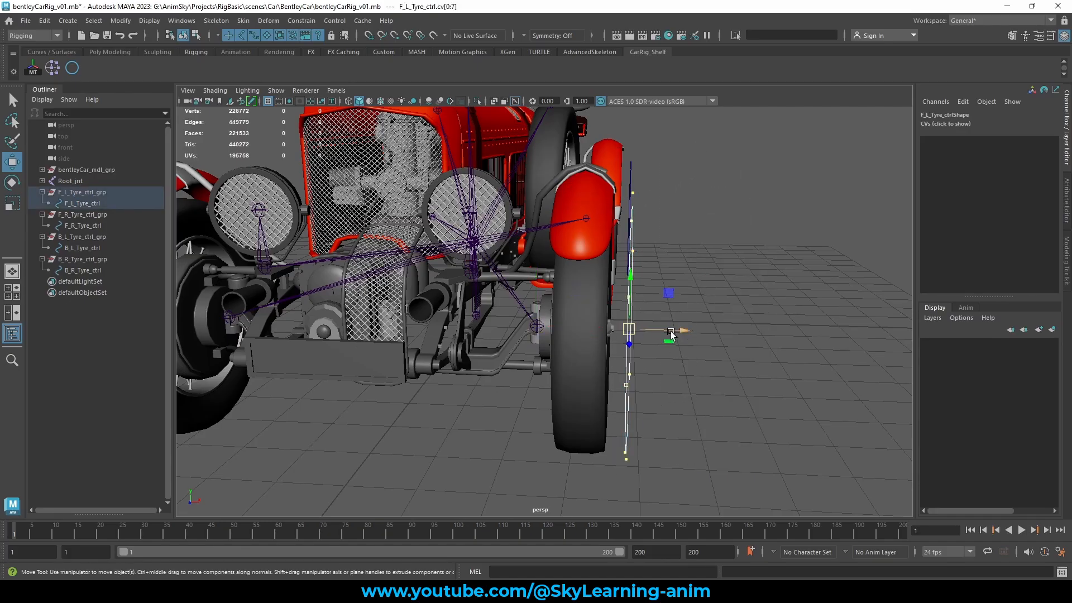
{"action": "mouse_move", "coordinate": [685, 330]}
{"action": "left_mouse_down"}
{"action": "mouse_move", "coordinate": [642, 334]}
{"action": "mouse_move", "coordinate": [698, 316]}
{"action": "left_mouse_up"}
{"action": "key", "text": "ctrl+z"}
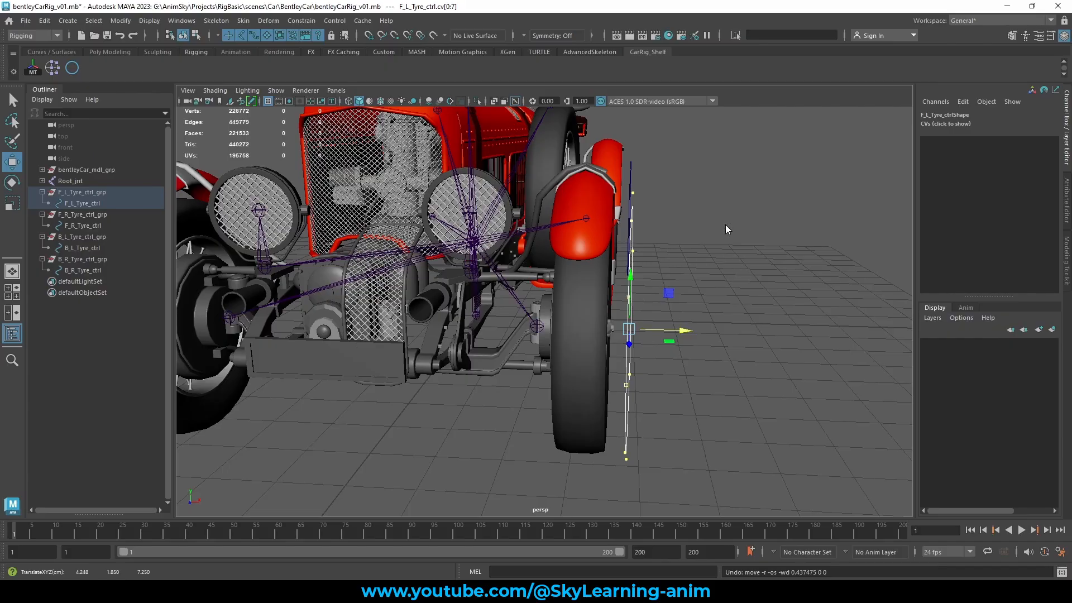
Return to object selection, test moving F_L_Tyre_ctrl outward by 1.559 along X, then undo the move and deselect it.
{"action": "right_click_drag", "start_coordinate": [725, 224], "coordinate": [796, 203]}
{"action": "left_click", "coordinate": [798, 202]}
{"action": "left_click", "coordinate": [641, 263]}
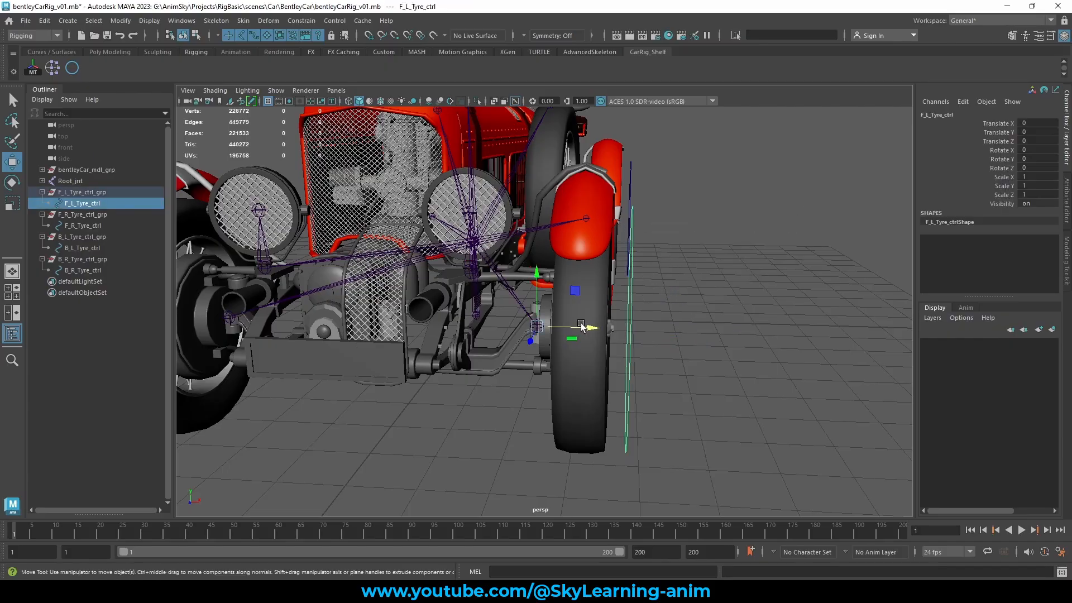
{"action": "left_click_drag", "start_coordinate": [580, 328], "coordinate": [683, 289]}
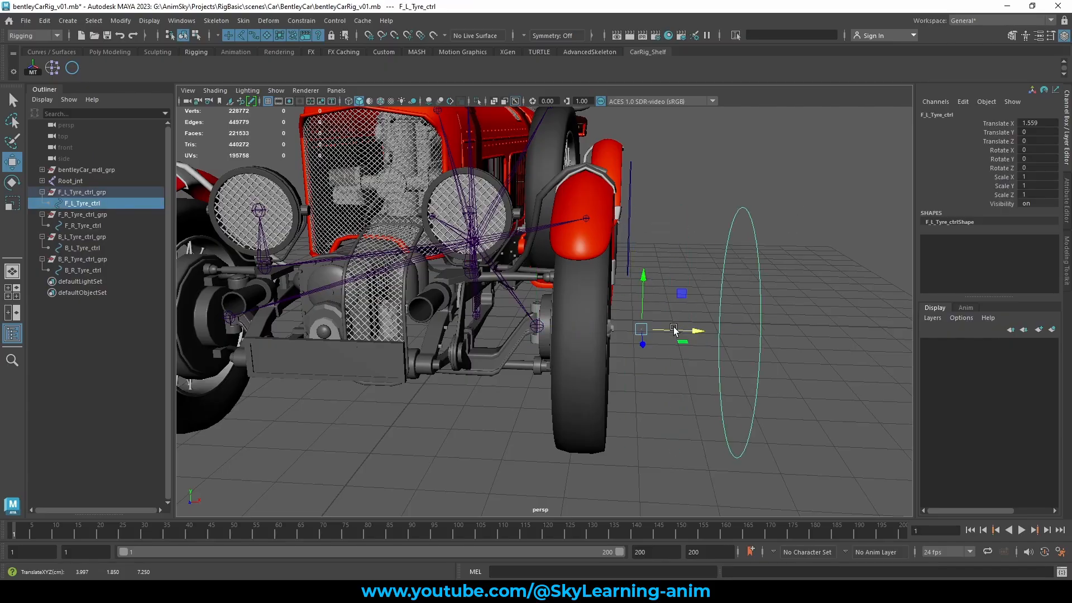
{"action": "left_click_drag", "start_coordinate": [672, 332], "coordinate": [629, 329], "text": "alt"}
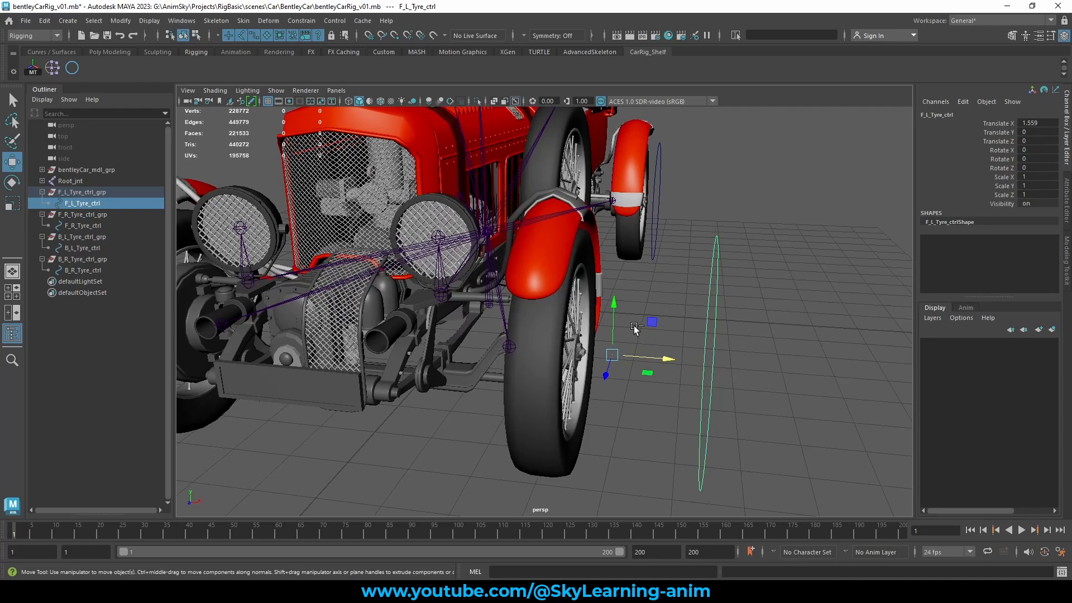
{"action": "key", "text": "ctrl+z"}
{"action": "left_click", "coordinate": [716, 282]}
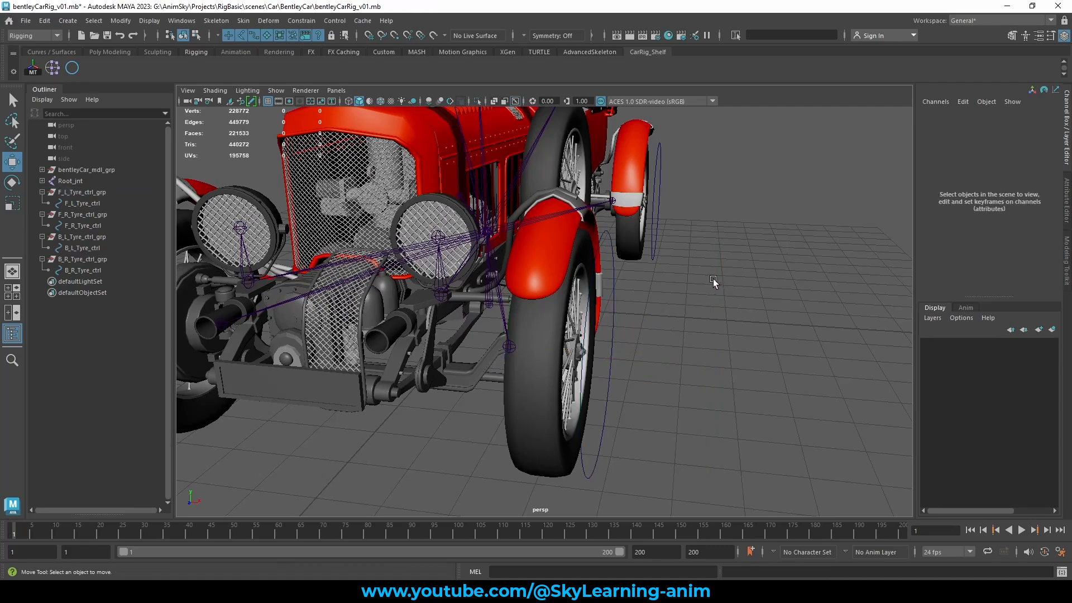
{"action": "scroll", "coordinate": [642, 278], "scroll_direction": "down", "scroll_amount": 6}
{"action": "left_click_drag", "start_coordinate": [639, 277], "coordinate": [634, 278], "text": "alt"}
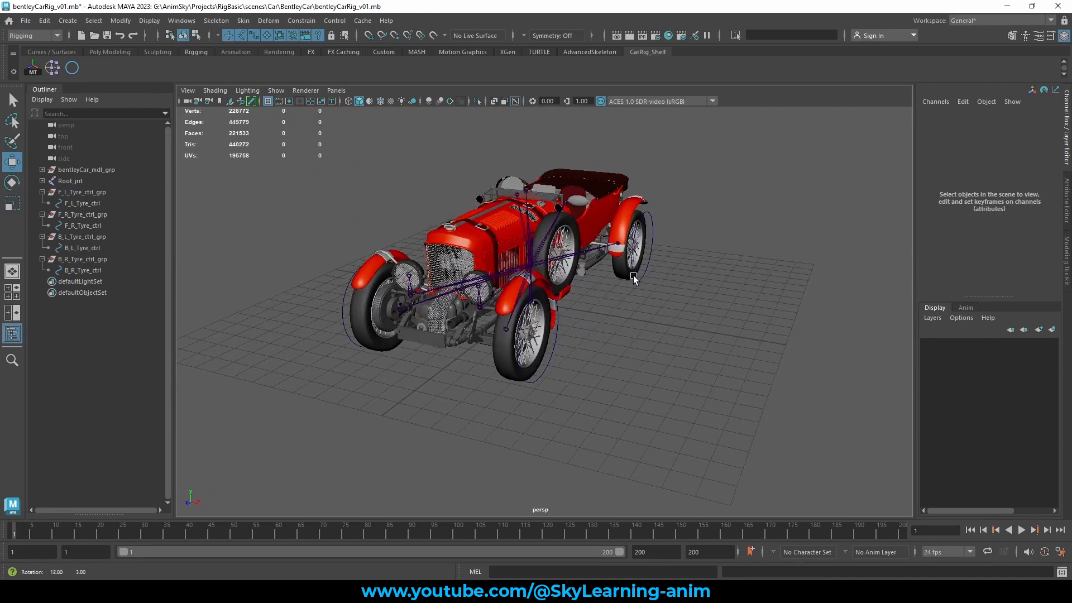
{"action": "left_click", "coordinate": [63, 203]}
{"action": "left_click", "coordinate": [80, 227], "text": "ctrl"}
{"action": "left_click", "coordinate": [76, 248], "text": "ctrl"}
{"action": "left_click", "coordinate": [72, 270], "text": "ctrl"}
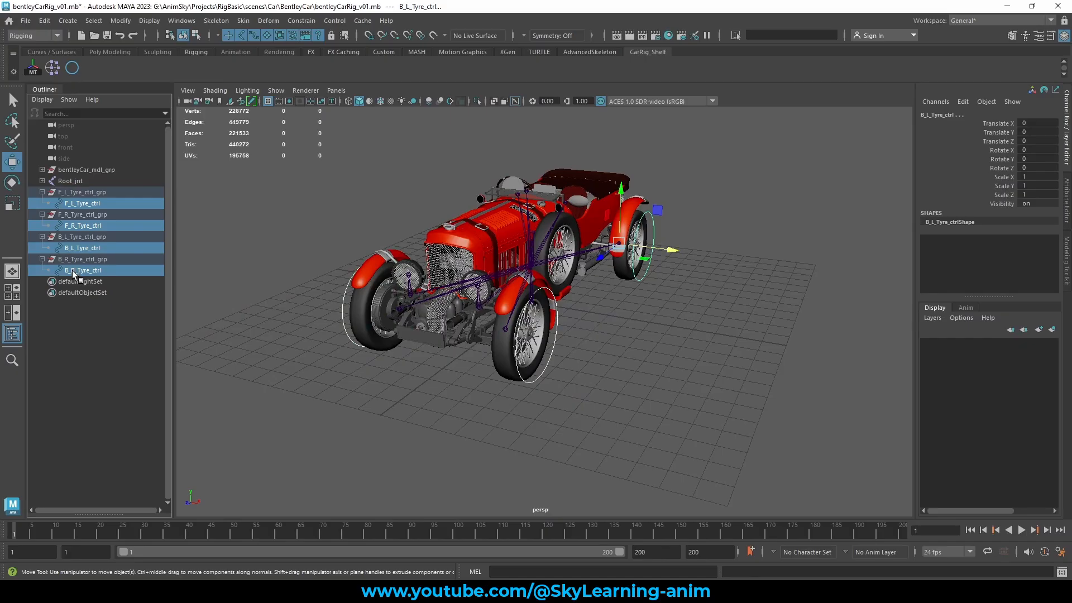
{"action": "left_click", "coordinate": [715, 264]}
{"action": "left_click_drag", "start_coordinate": [686, 267], "coordinate": [730, 269], "text": "alt"}
{"action": "scroll", "coordinate": [731, 283], "scroll_direction": "up", "scroll_amount": 4}
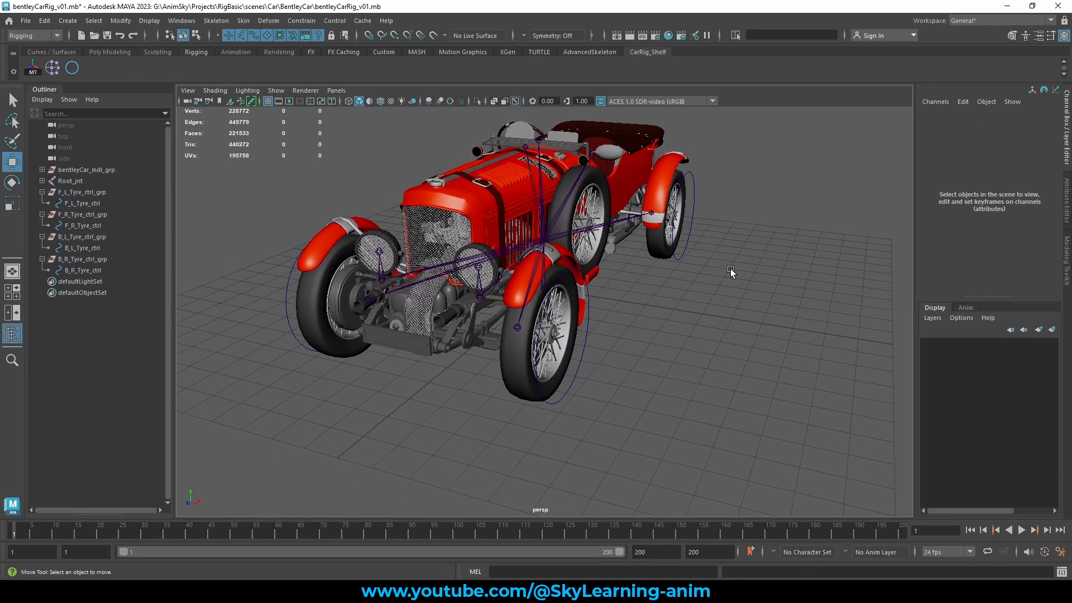
Enable drawing overrides on the F_L_Tyre_ctrl shape and set its index color to red.
{"action": "left_click", "coordinate": [76, 203]}
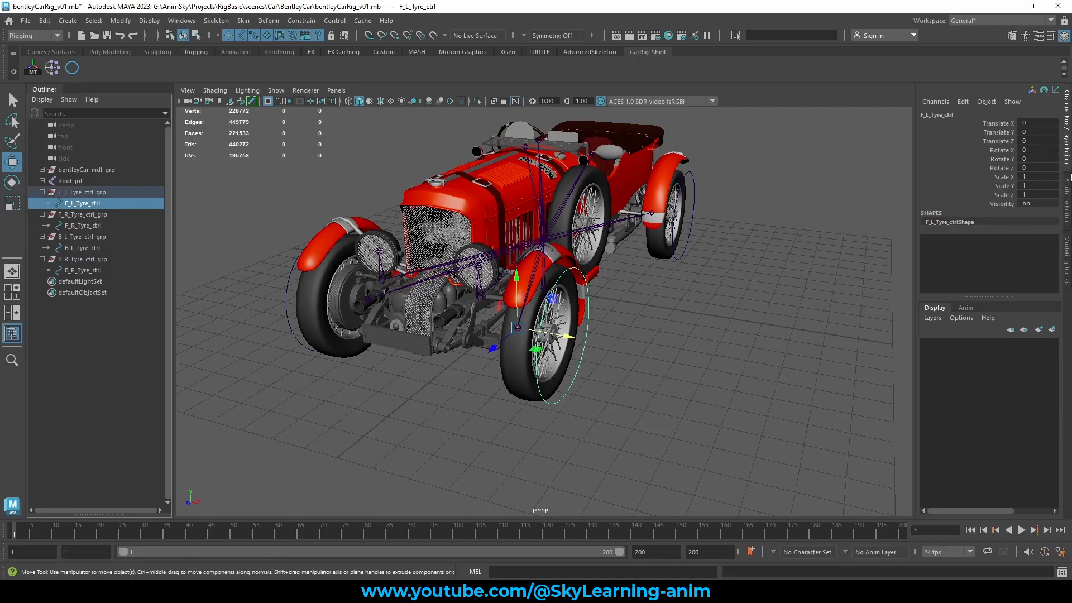
{"action": "left_click", "coordinate": [1068, 190]}
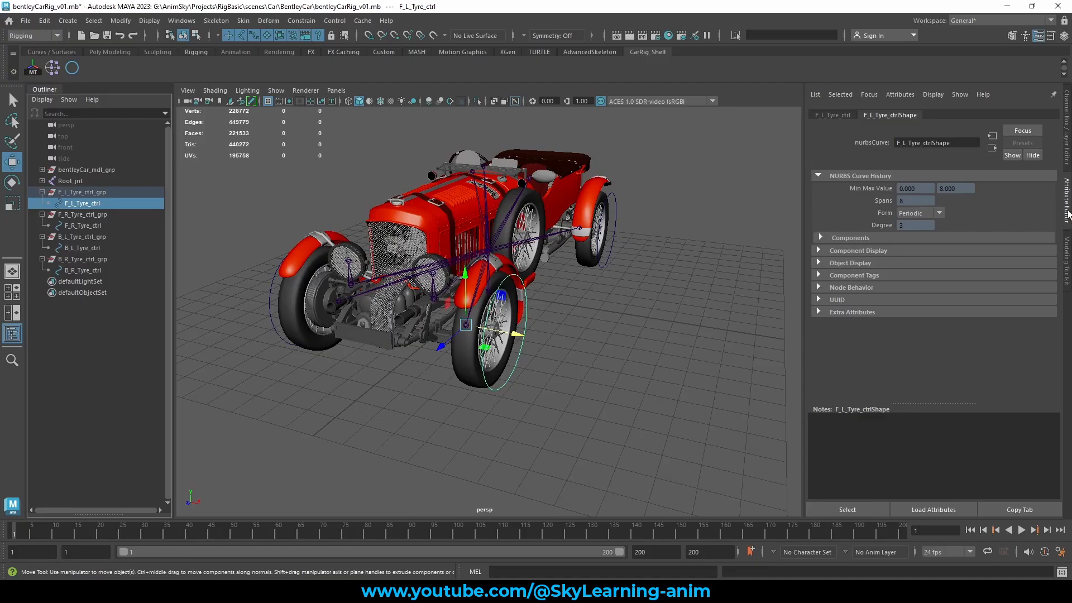
{"action": "left_click", "coordinate": [856, 262]}
{"action": "scroll", "coordinate": [849, 355], "scroll_direction": "down", "scroll_amount": 2}
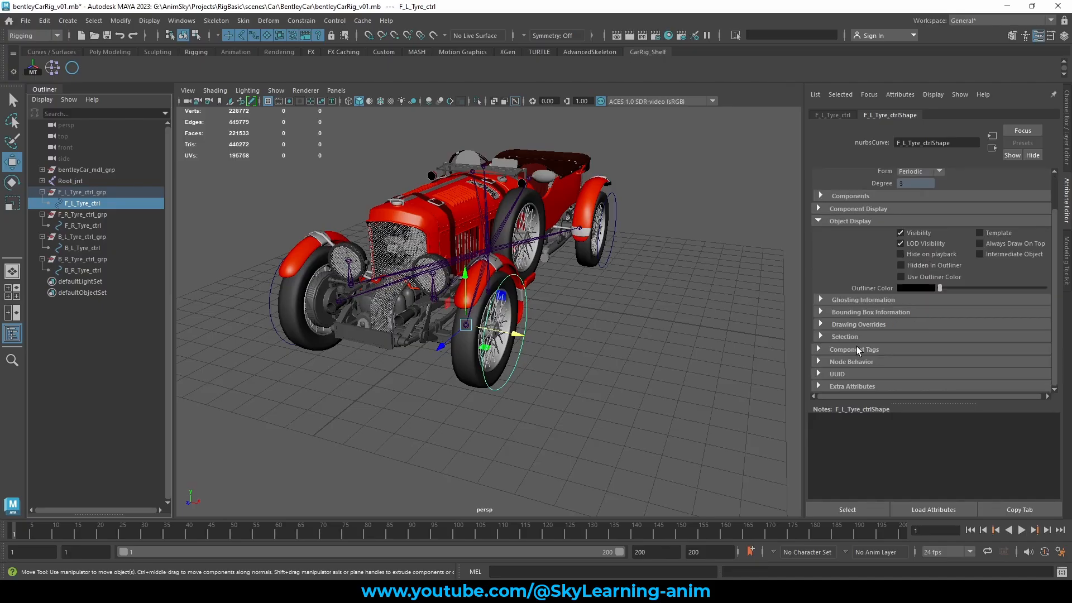
{"action": "left_click", "coordinate": [847, 324]}
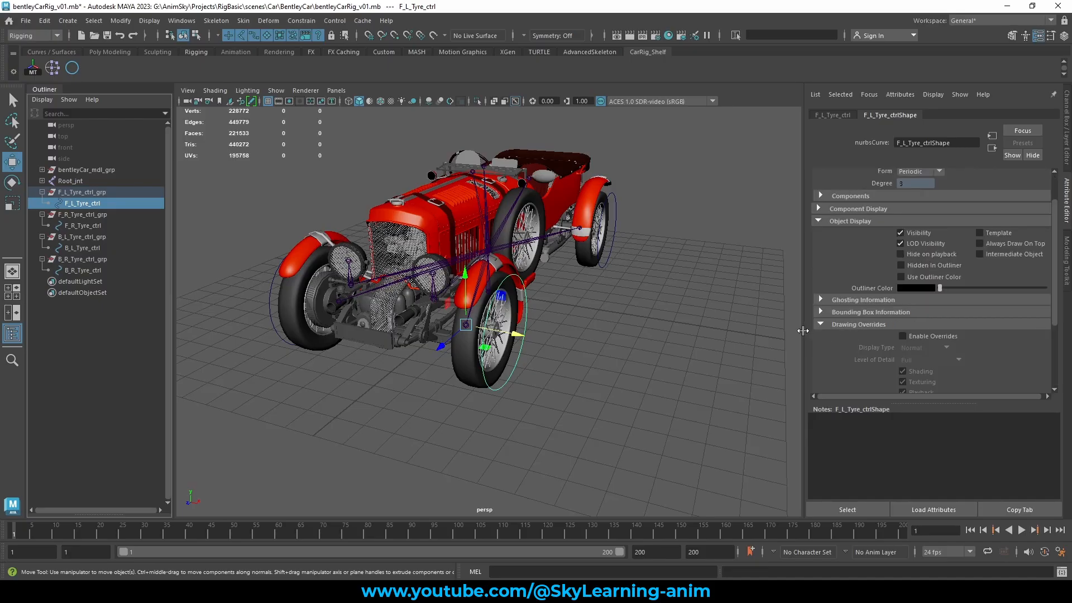
{"action": "scroll", "coordinate": [893, 310], "scroll_direction": "down", "scroll_amount": 4}
{"action": "left_click", "coordinate": [920, 235]}
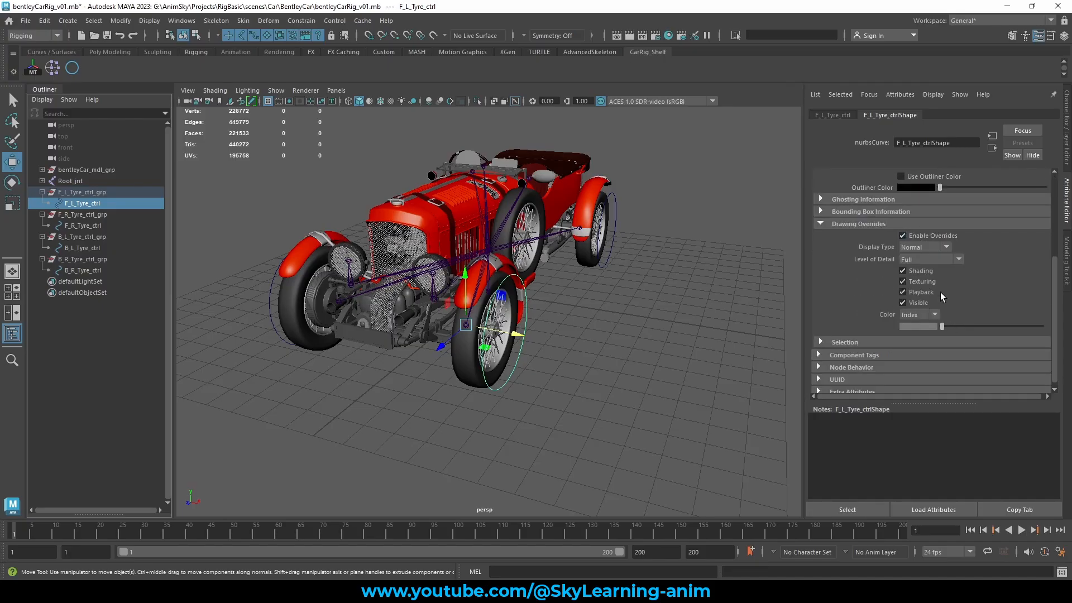
{"action": "left_click_drag", "start_coordinate": [943, 327], "coordinate": [981, 324]}
{"action": "left_click", "coordinate": [605, 316]}
Enable drawing overrides on the B_L_Tyre_ctrl shape and set its index color to red.
{"action": "left_click", "coordinate": [602, 267]}
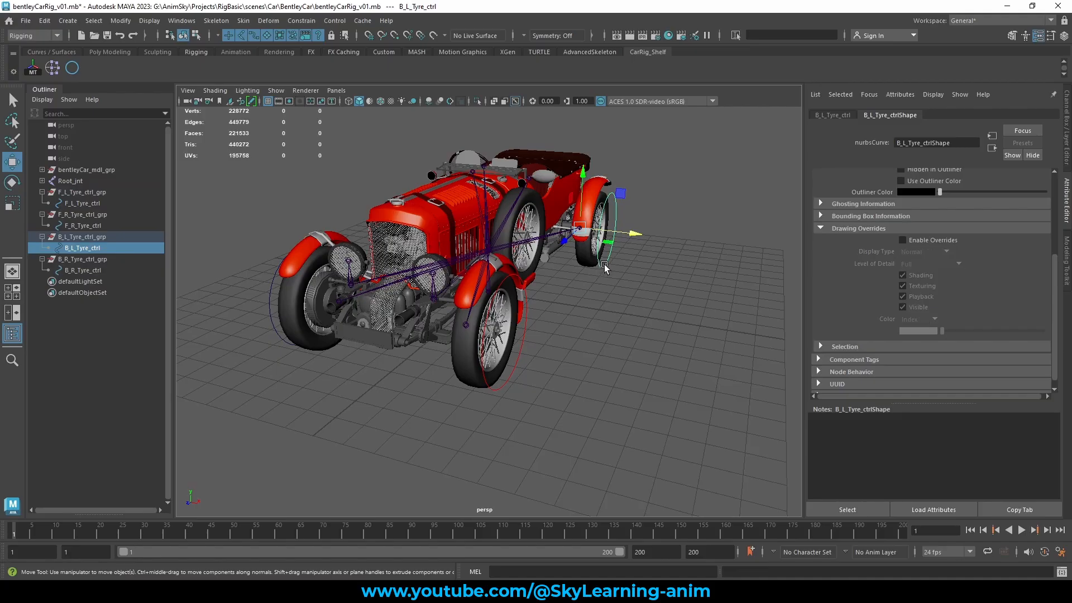
{"action": "left_click", "coordinate": [902, 240]}
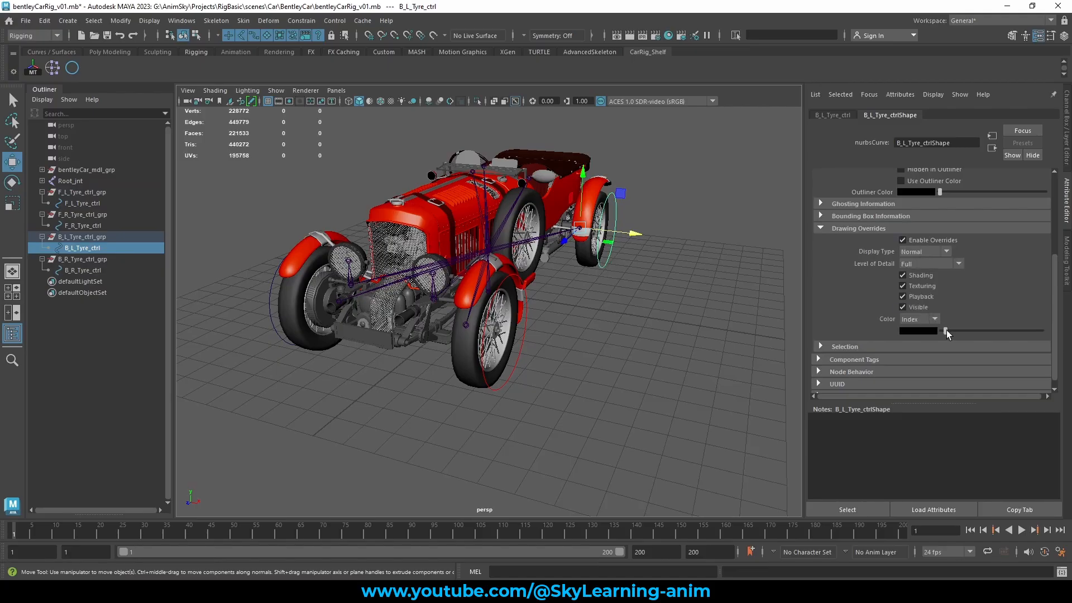
{"action": "left_click_drag", "start_coordinate": [967, 332], "coordinate": [984, 331]}
{"action": "left_click", "coordinate": [508, 326]}
Change the override color of the F_L_Tyre_ctrl shape to bright green.
{"action": "left_click_drag", "start_coordinate": [509, 326], "coordinate": [539, 337], "text": "alt"}
{"action": "left_click_drag", "start_coordinate": [482, 355], "coordinate": [528, 340], "text": "alt"}
{"action": "left_click", "coordinate": [530, 342]}
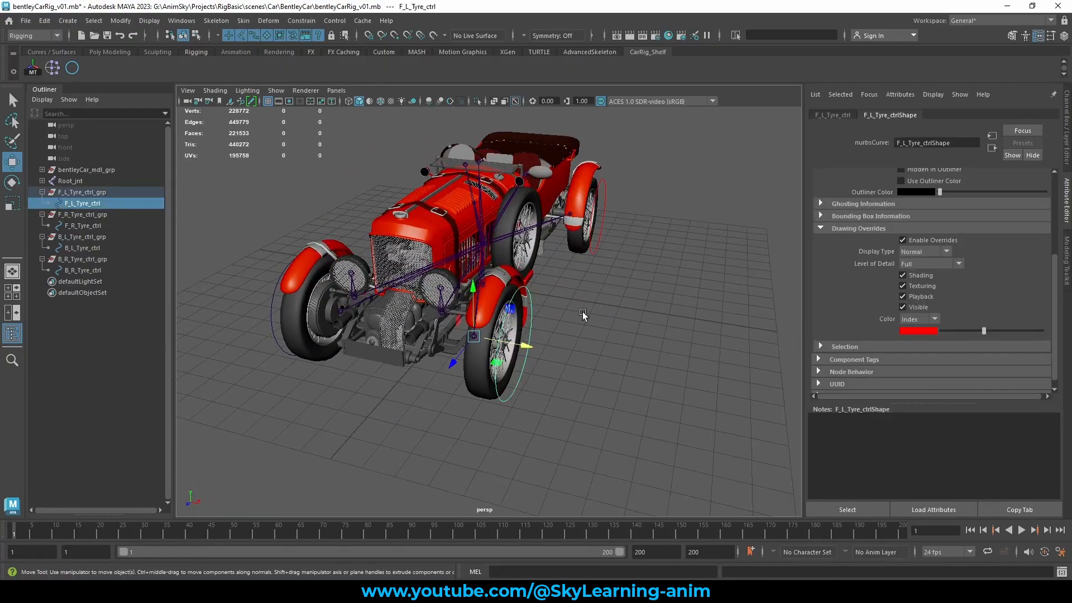
{"action": "mouse_move", "coordinate": [984, 330]}
{"action": "left_mouse_down"}
{"action": "mouse_move", "coordinate": [962, 330]}
{"action": "mouse_move", "coordinate": [985, 329]}
{"action": "left_mouse_up"}
{"action": "left_click", "coordinate": [657, 301]}
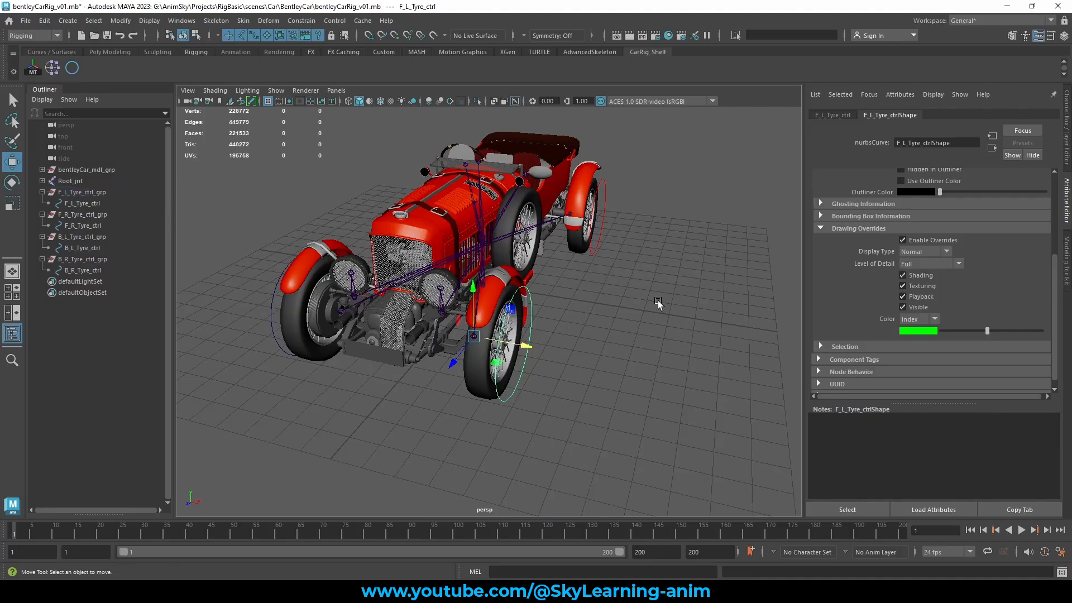
Change the override color of the B_L_Tyre_ctrl shape to the same bright green.
{"action": "left_click_drag", "start_coordinate": [625, 307], "coordinate": [604, 263], "text": "alt"}
{"action": "left_click", "coordinate": [604, 261]}
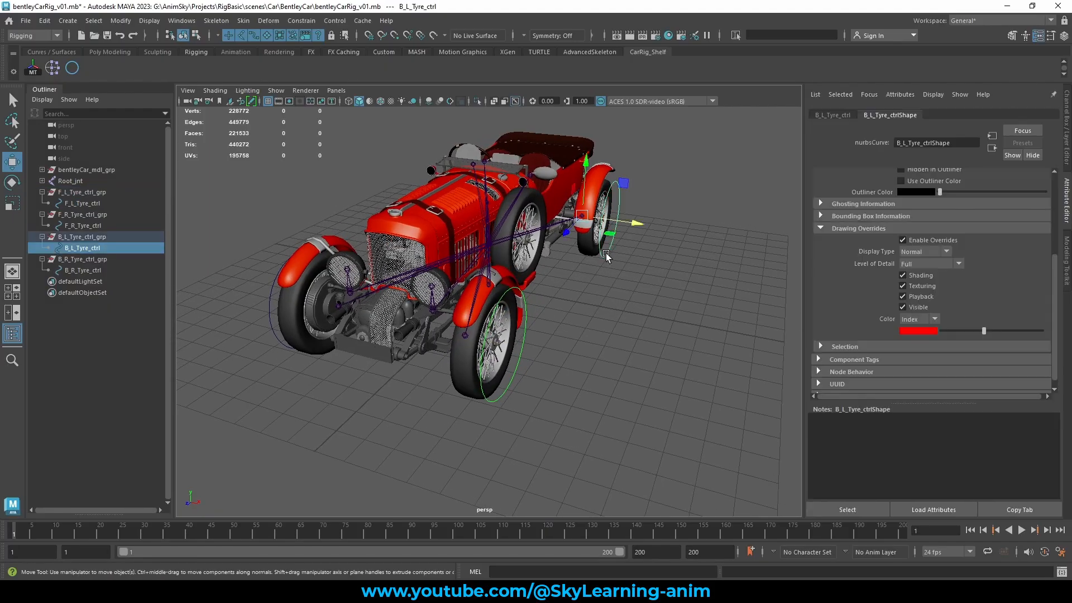
{"action": "mouse_move", "coordinate": [978, 331]}
{"action": "left_mouse_down"}
{"action": "mouse_move", "coordinate": [950, 330]}
{"action": "mouse_move", "coordinate": [986, 330]}
{"action": "left_mouse_up"}
{"action": "left_click", "coordinate": [489, 296]}
Enable drawing overrides on the F_R_Tyre_ctrl shape and set its index color to bright green.
{"action": "left_click_drag", "start_coordinate": [489, 296], "coordinate": [510, 374], "text": "alt"}
{"action": "left_click", "coordinate": [441, 424]}
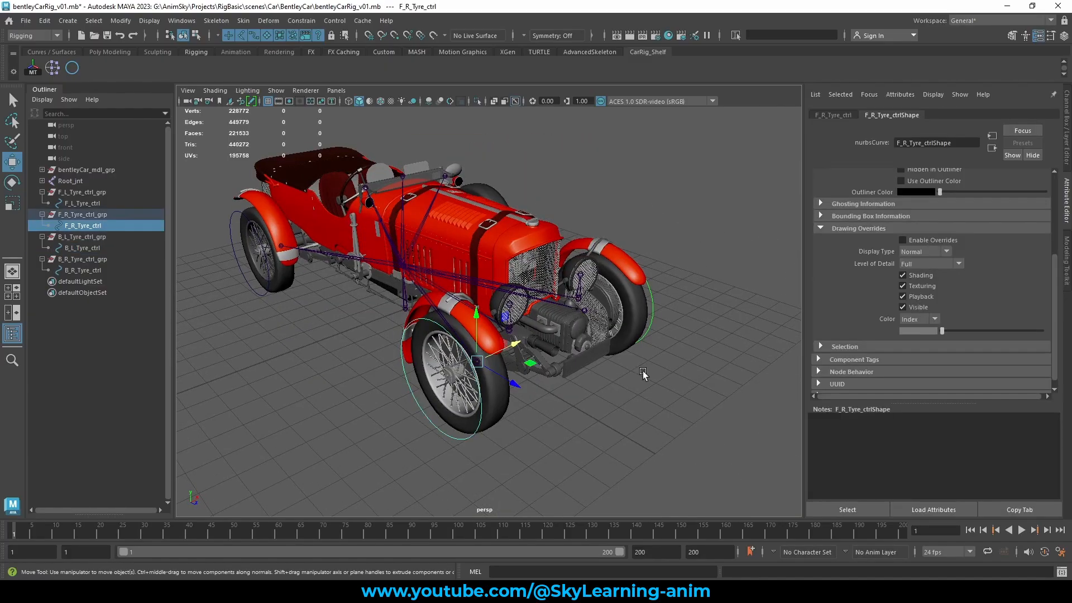
{"action": "left_click", "coordinate": [928, 241]}
{"action": "left_click_drag", "start_coordinate": [952, 330], "coordinate": [987, 331]}
Enable drawing overrides on the B_R_Tyre_ctrl shape, set its index color to bright green, and deselect it.
{"action": "left_click", "coordinate": [268, 293]}
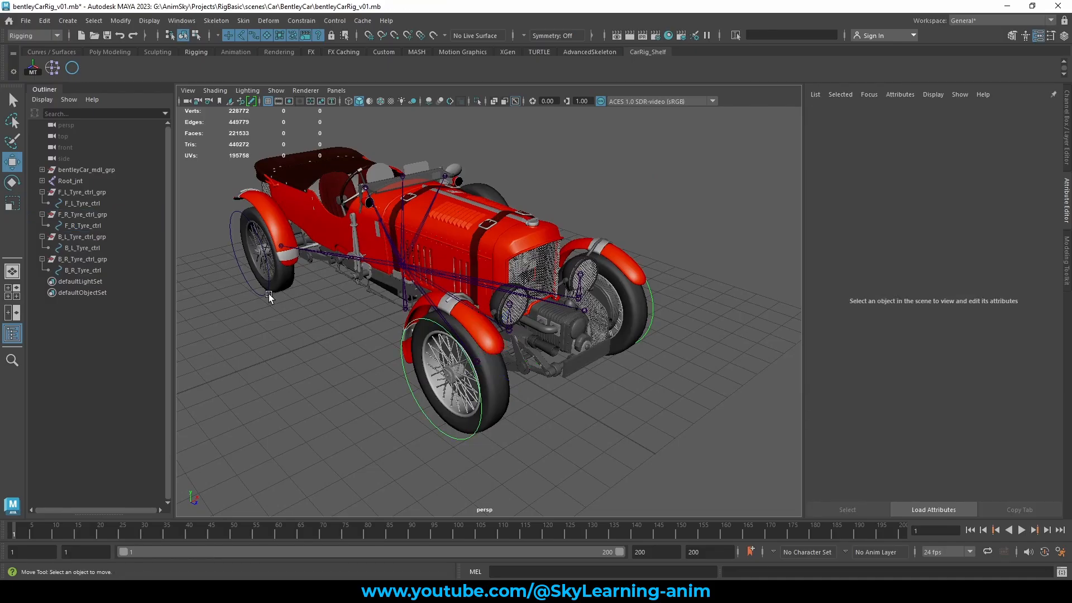
{"action": "left_click", "coordinate": [266, 292]}
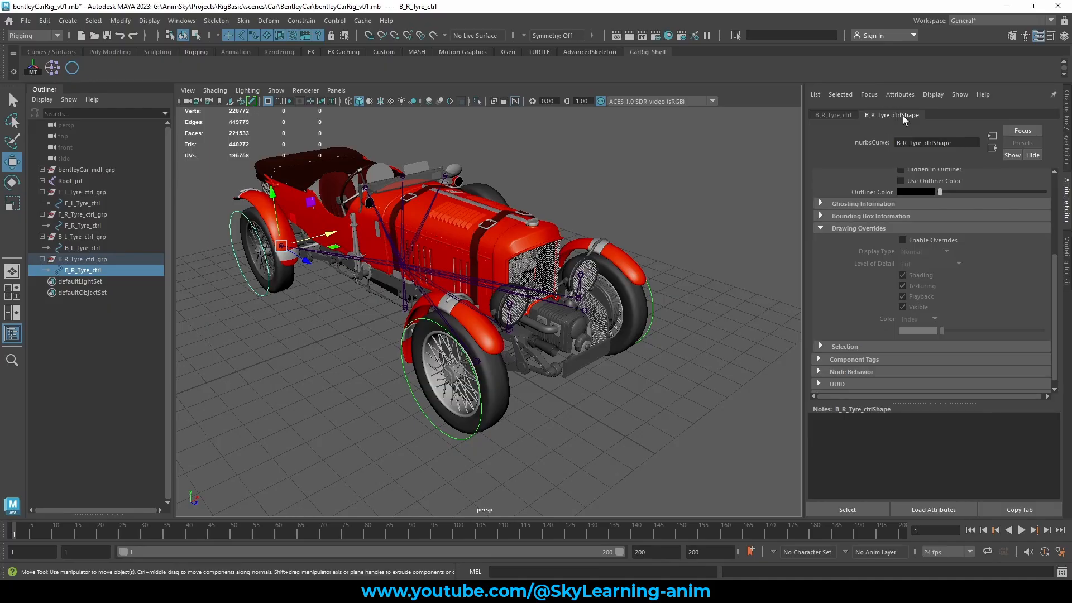
{"action": "left_click", "coordinate": [933, 239]}
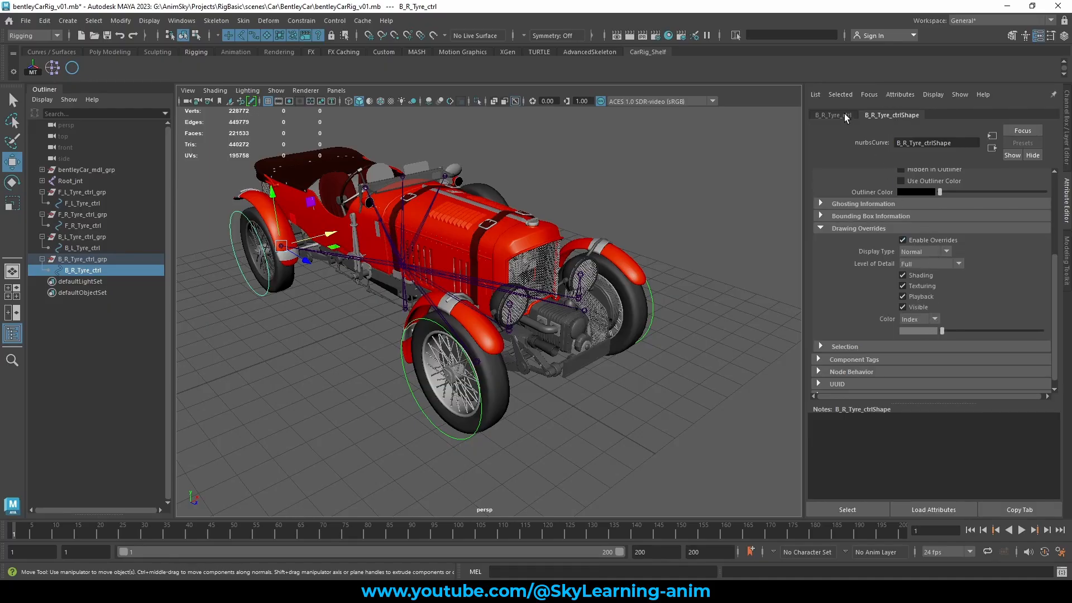
{"action": "left_click_drag", "start_coordinate": [940, 331], "coordinate": [988, 334]}
{"action": "left_click", "coordinate": [691, 212]}
{"action": "right_click_drag", "start_coordinate": [691, 212], "coordinate": [570, 206], "text": "alt"}
{"action": "left_click_drag", "start_coordinate": [569, 206], "coordinate": [560, 242], "text": "alt"}
{"action": "scroll", "coordinate": [560, 243], "scroll_direction": "up", "scroll_amount": 5}
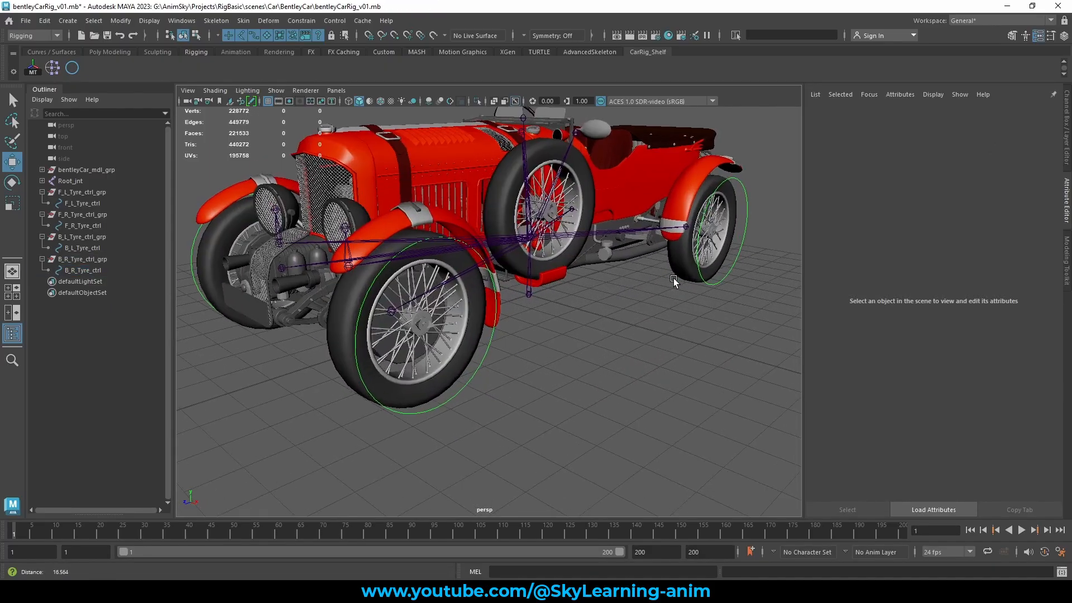
Collapse the four tyre control groups in the scene hierarchy and select all of them.
{"action": "left_click", "coordinate": [42, 192]}
{"action": "left_click", "coordinate": [43, 203]}
{"action": "left_click", "coordinate": [41, 215]}
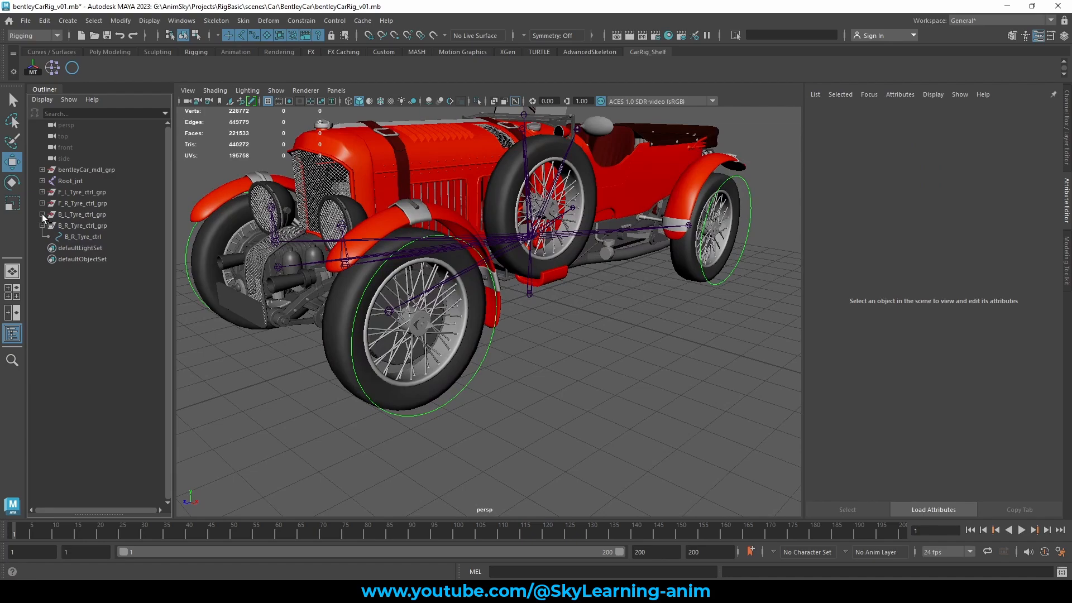
{"action": "left_click", "coordinate": [42, 226]}
{"action": "left_click", "coordinate": [83, 192]}
{"action": "left_click", "coordinate": [83, 226], "text": "shift"}
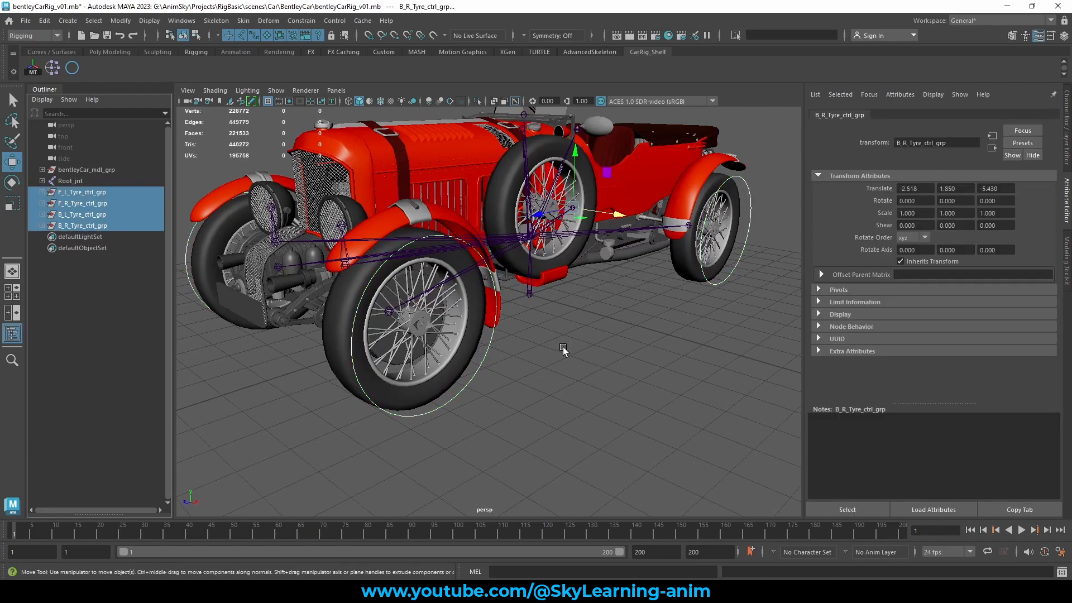
Examine the F_L_Lamp_jnt and F_R_Lamp_jnt joints at the two front headlamps.
{"action": "left_click_drag", "start_coordinate": [563, 347], "coordinate": [598, 365], "text": "alt"}
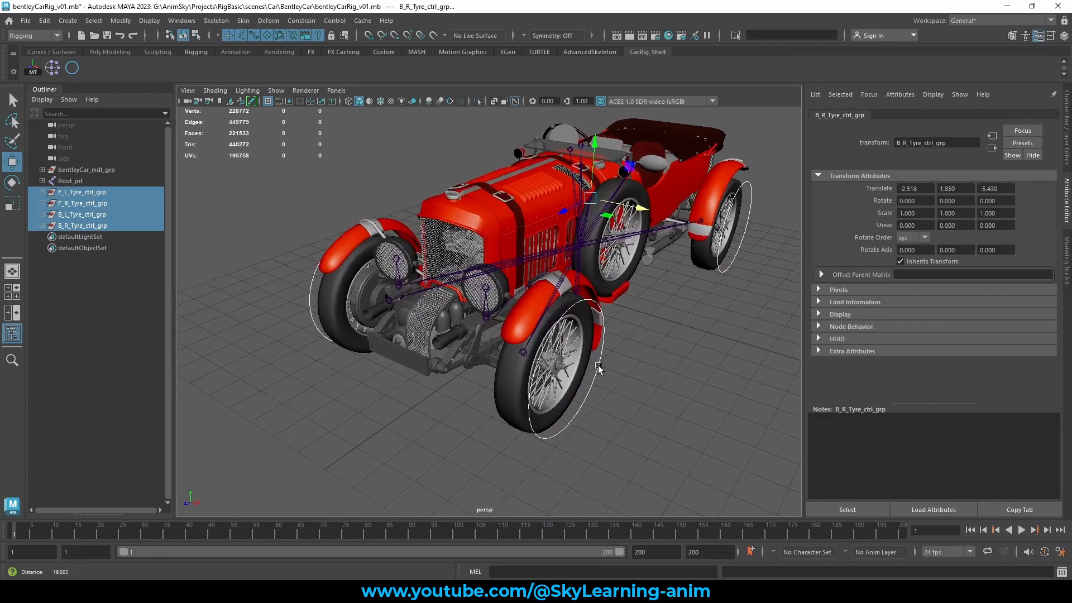
{"action": "scroll", "coordinate": [598, 365], "scroll_direction": "up", "scroll_amount": 5}
{"action": "left_click", "coordinate": [488, 310]}
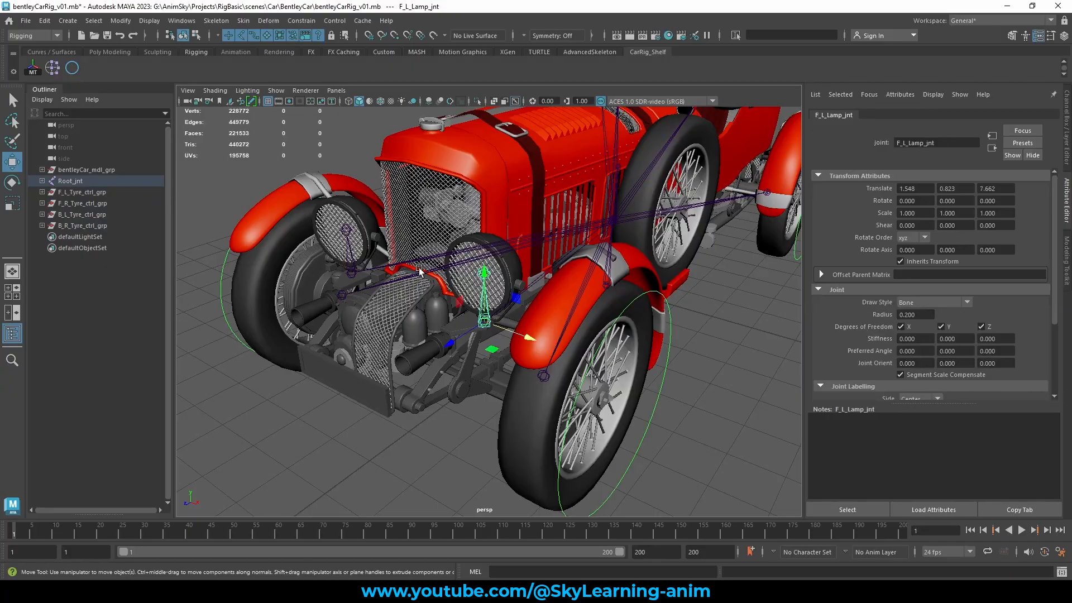
{"action": "left_click", "coordinate": [347, 257]}
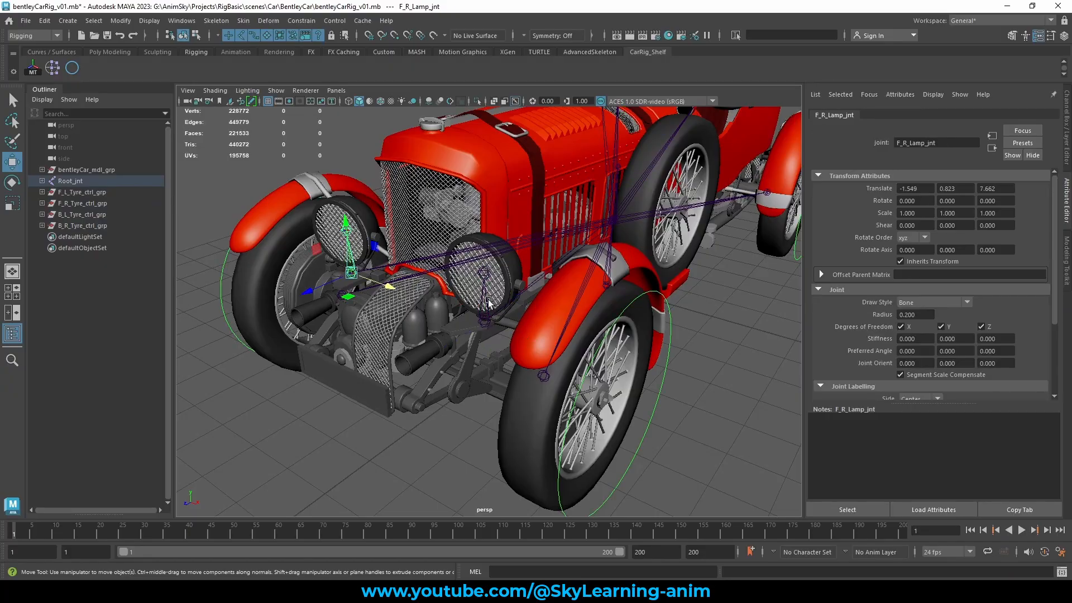
{"action": "left_click_drag", "start_coordinate": [347, 256], "coordinate": [576, 269], "text": "alt"}
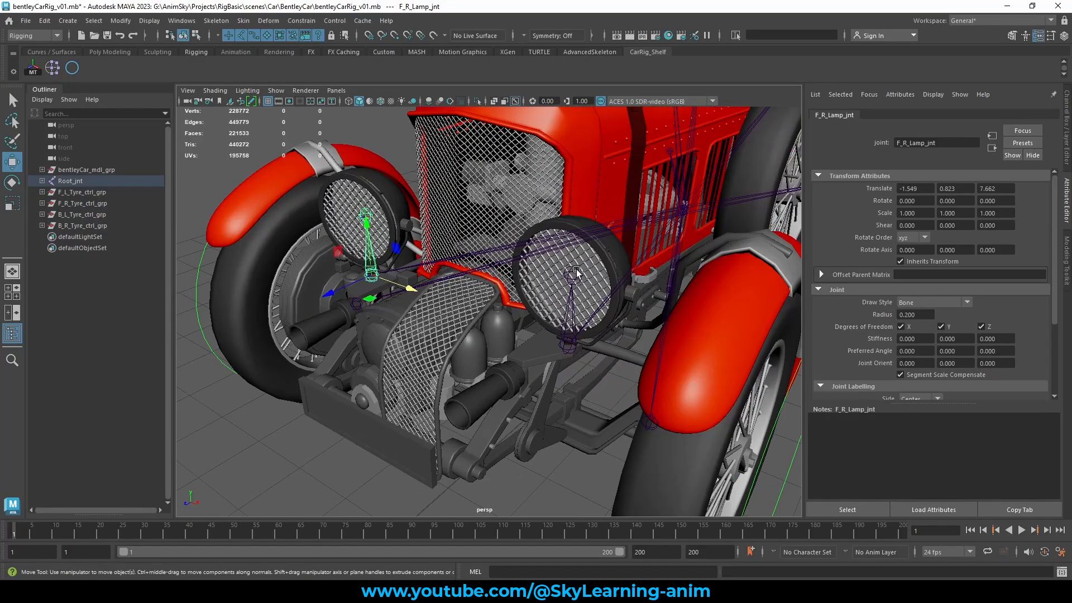
{"action": "left_click", "coordinate": [574, 273]}
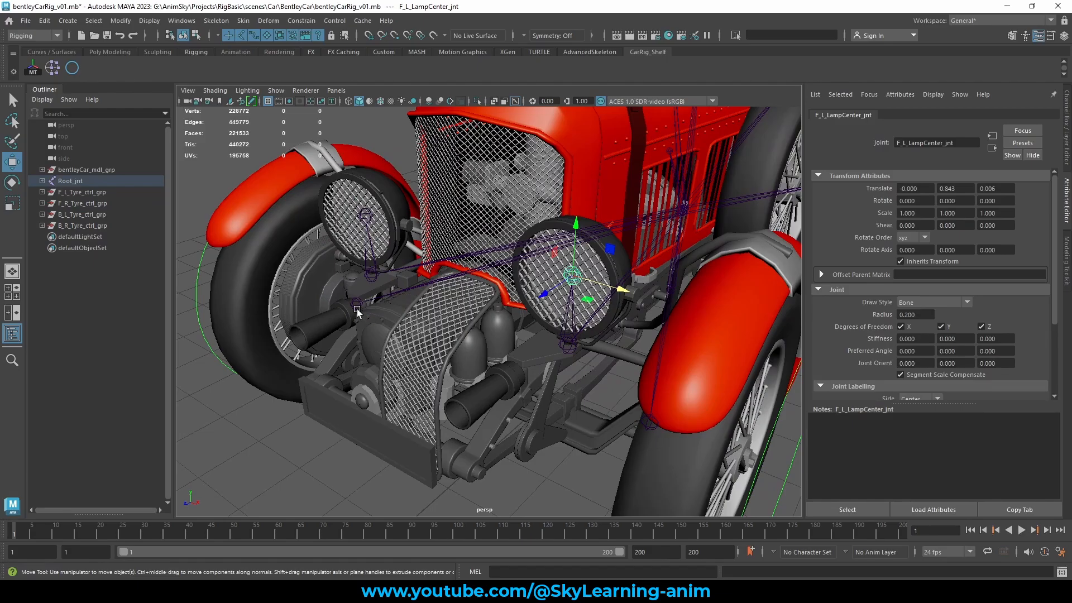
{"action": "left_click", "coordinate": [254, 424]}
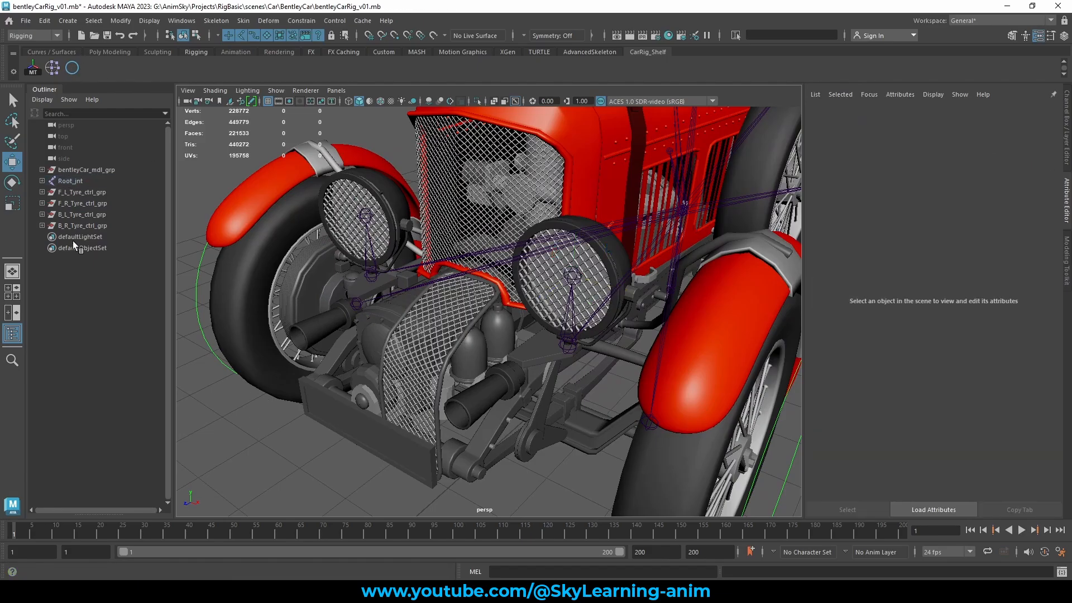
{"action": "left_click", "coordinate": [69, 226]}
{"action": "left_click", "coordinate": [42, 226]}
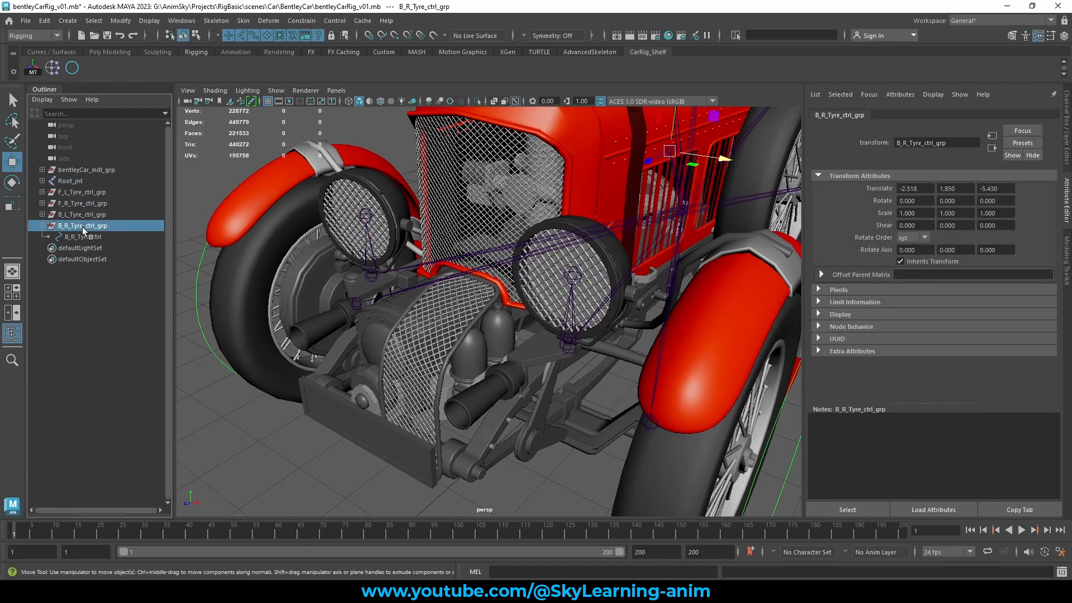
{"action": "left_click", "coordinate": [42, 226]}
Duplicate F_L_Tyre_ctrl_grp and rename the copy F_L_Lamp_ctrl_grp, reusing the name of the front left lamp joint.
{"action": "left_click", "coordinate": [88, 191]}
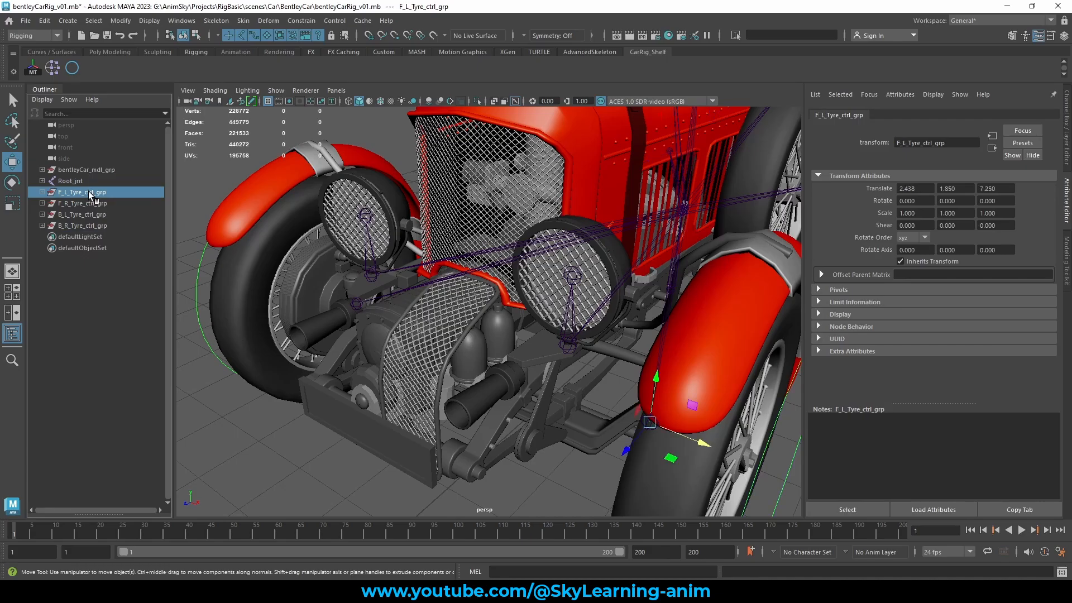
{"action": "key", "text": "ctrl+d"}
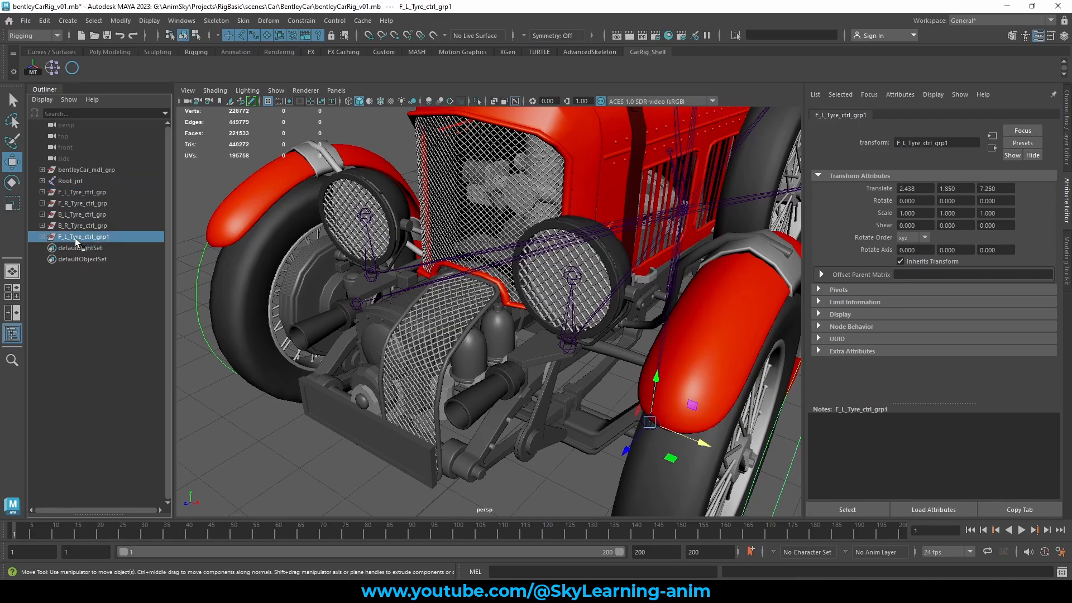
{"action": "double_click", "coordinate": [84, 237]}
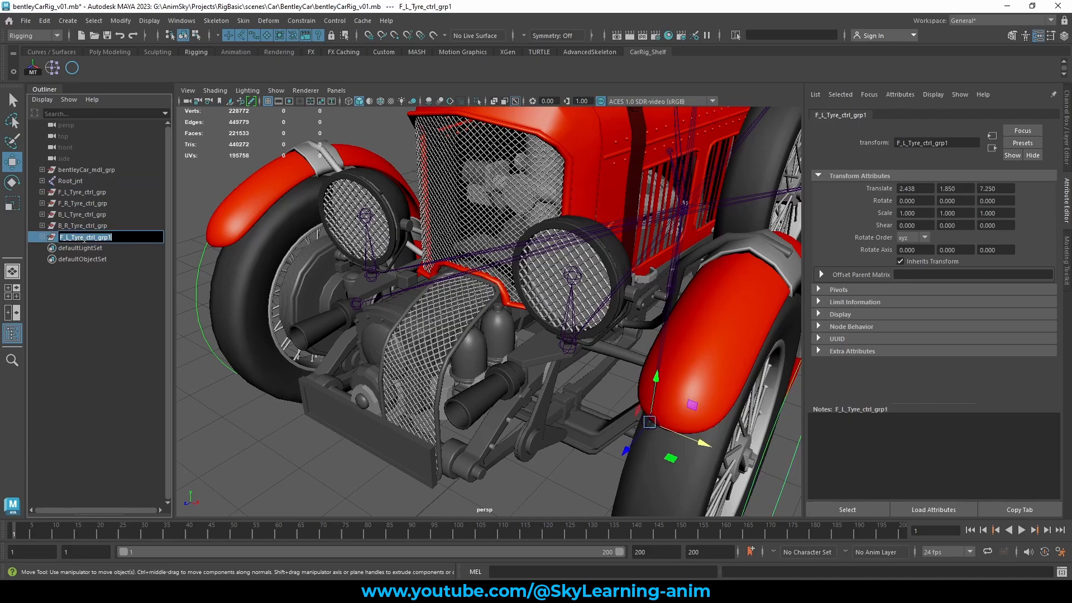
{"action": "left_click", "coordinate": [576, 331]}
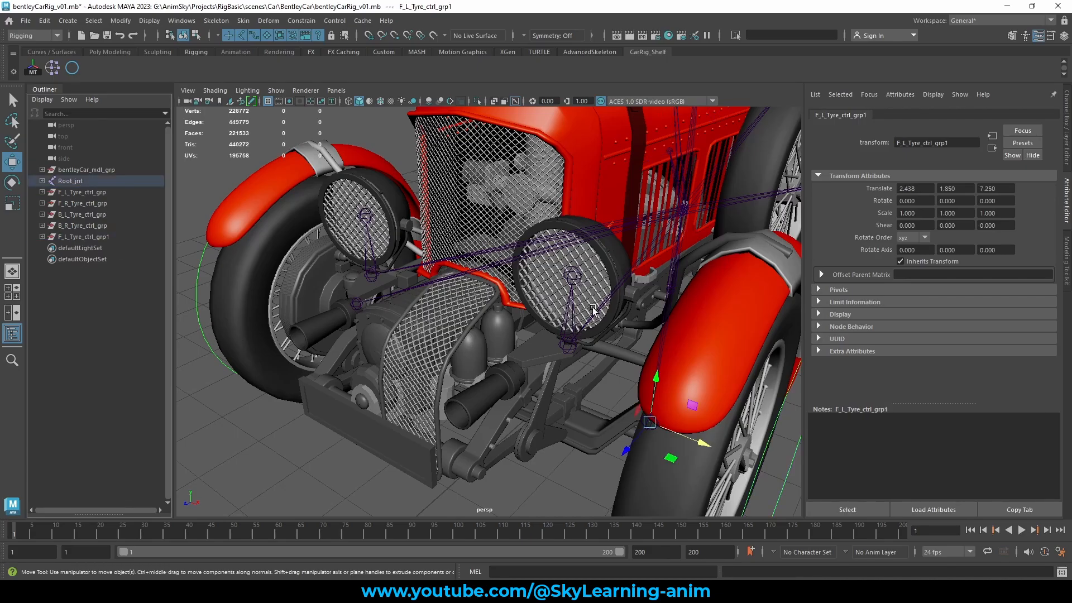
{"action": "left_click", "coordinate": [940, 142]}
{"action": "key", "text": "ctrl+c"}
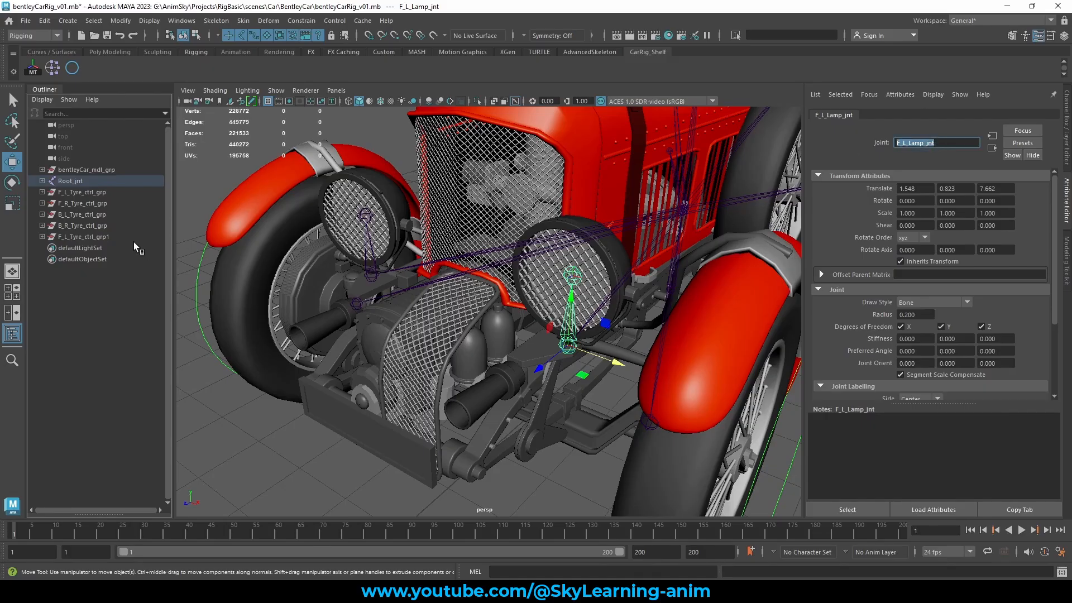
{"action": "left_click", "coordinate": [98, 237]}
{"action": "double_click", "coordinate": [99, 238]}
{"action": "key", "text": "ctrl+v"}
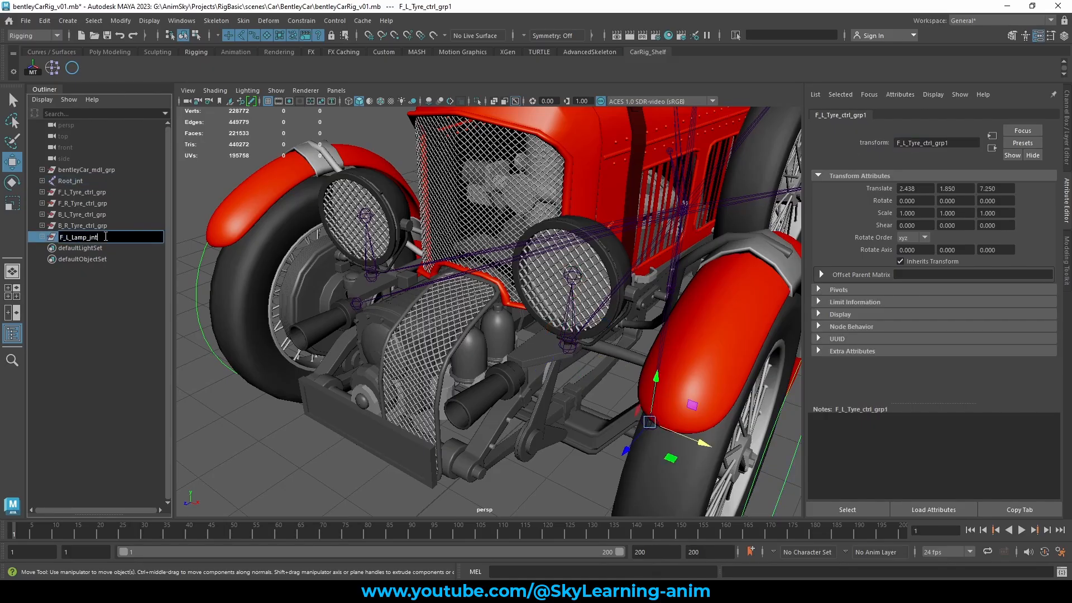
{"action": "key", "text": "BackSpace"}
{"action": "key", "text": "BackSpace"}
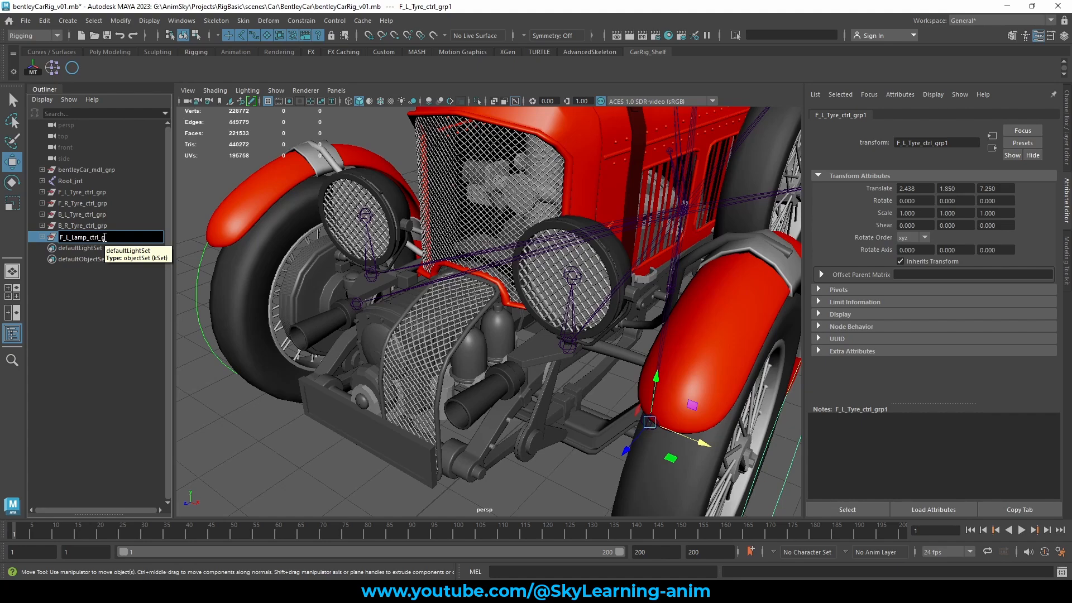
{"action": "key", "text": "Return"}
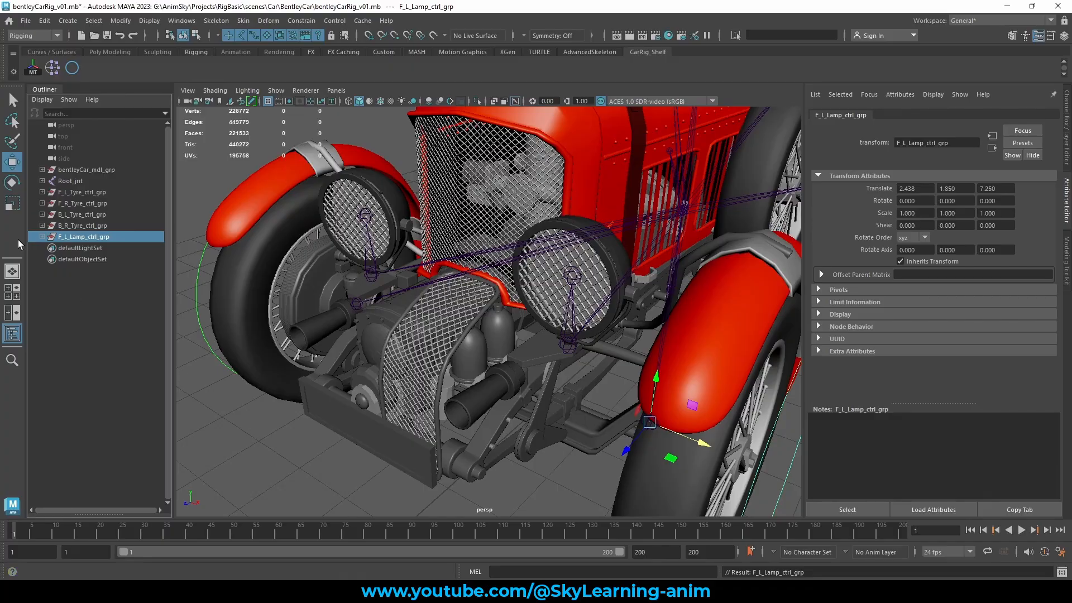
Rename the control curve inside F_L_Lamp_ctrl_grp as F_L_Lamp_ctrl.
{"action": "left_click", "coordinate": [40, 236]}
{"action": "double_click", "coordinate": [92, 237]}
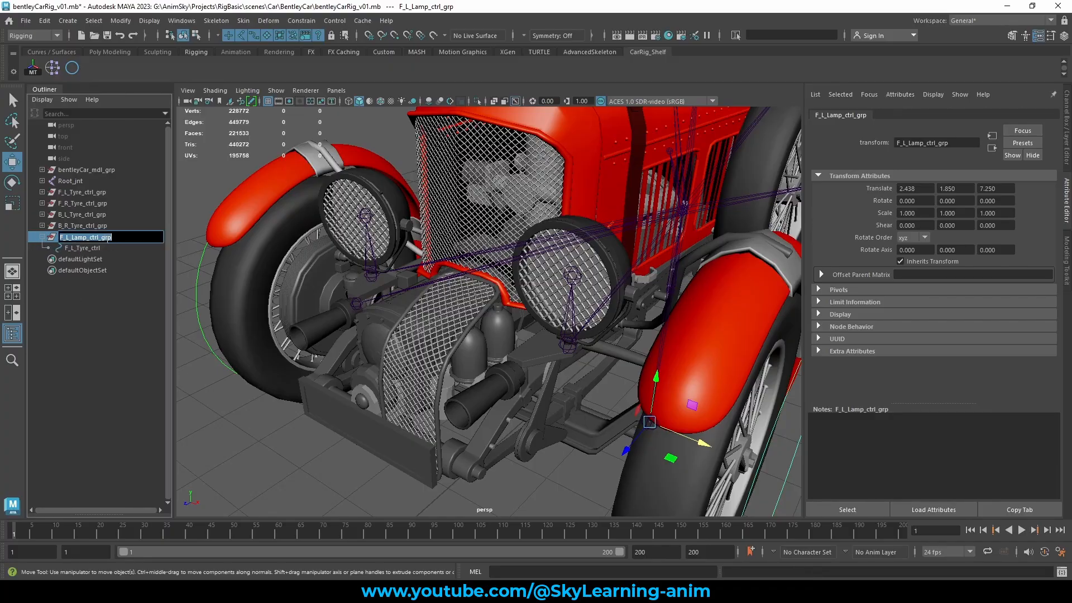
{"action": "key", "text": "ctrl+c"}
{"action": "left_click", "coordinate": [106, 247]}
{"action": "double_click", "coordinate": [106, 248]}
{"action": "key", "text": "ctrl+v"}
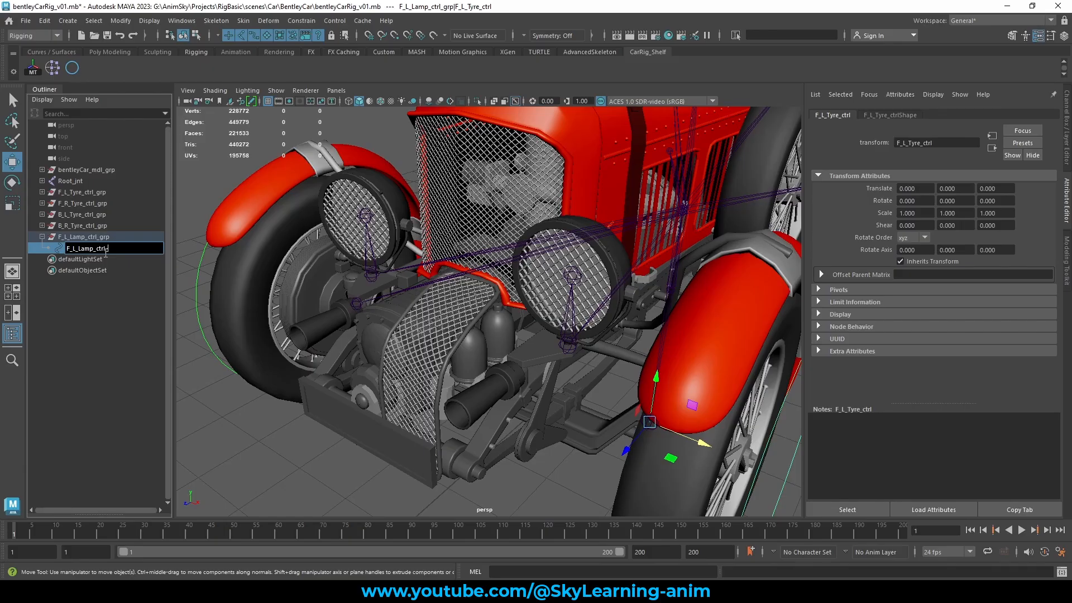
{"action": "type", "text": "_"}
{"action": "key", "text": "Return"}
Duplicate F_L_Lamp_ctrl_grp and replace the L in the copy's name with R.
{"action": "left_click", "coordinate": [95, 236]}
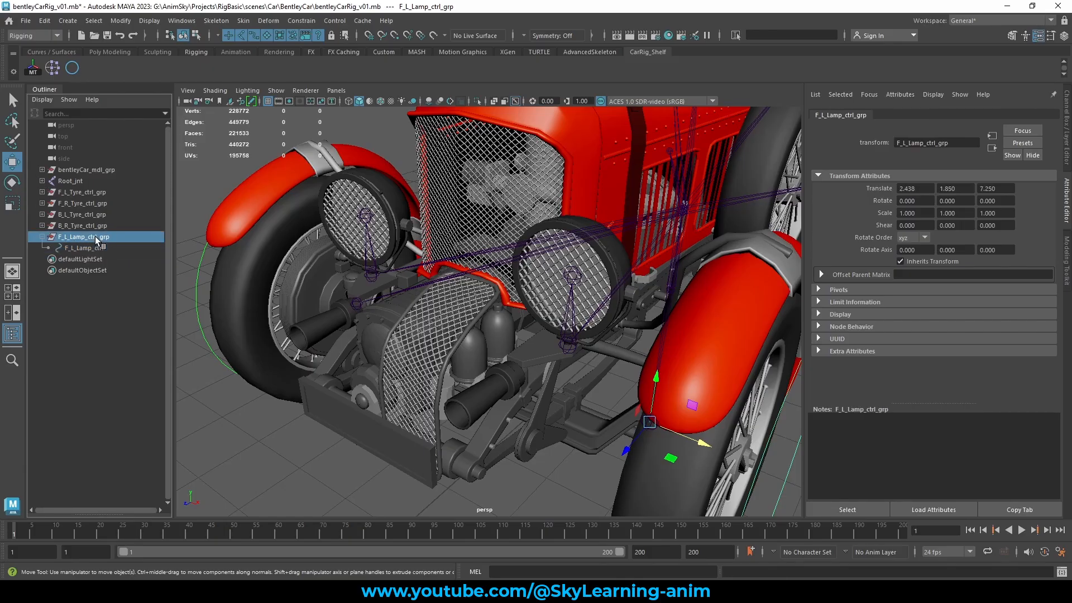
{"action": "key", "text": "ctrl+d"}
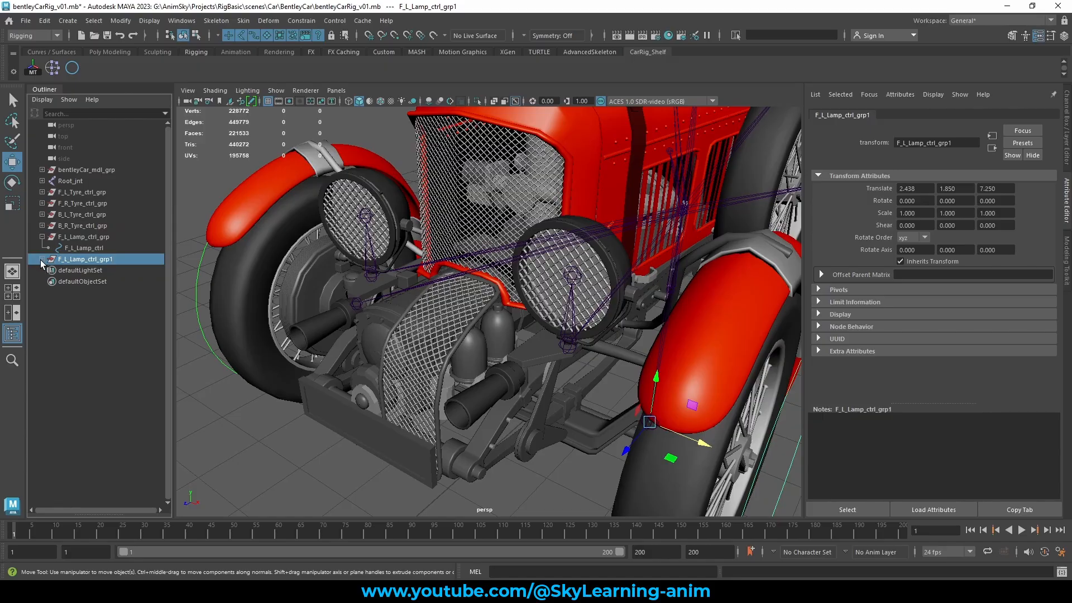
{"action": "left_click", "coordinate": [42, 259]}
{"action": "double_click", "coordinate": [66, 260]}
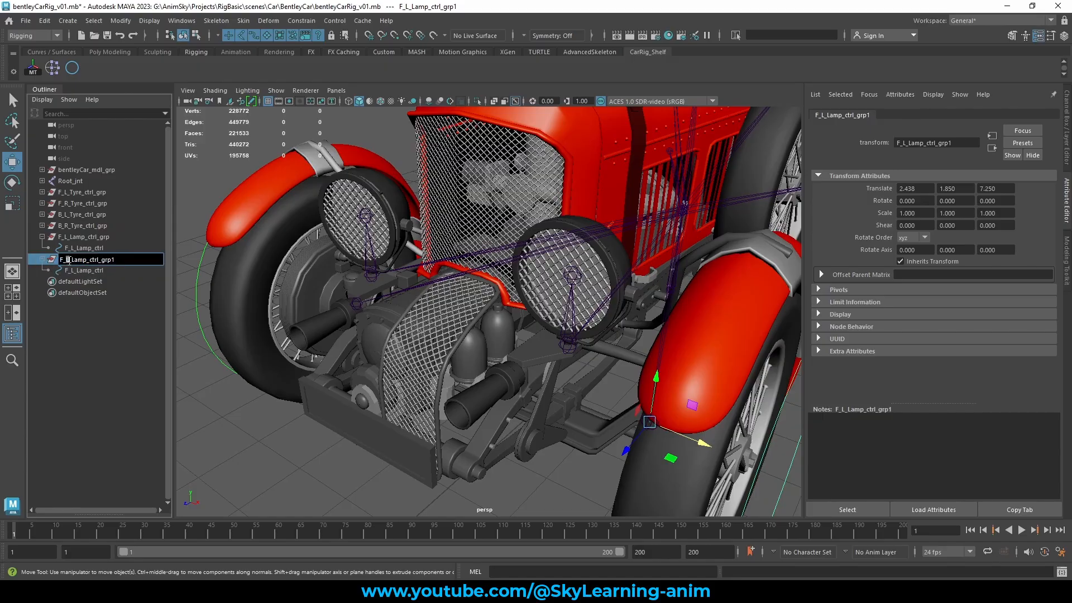
{"action": "type", "text": "R"}
Rename the duplicated control curve F_R_Lamp_ctrl and its parent group F_R_Lamp_ctrl_grp.
{"action": "double_click", "coordinate": [73, 270]}
{"action": "left_click_drag", "start_coordinate": [75, 272], "coordinate": [146, 275]}
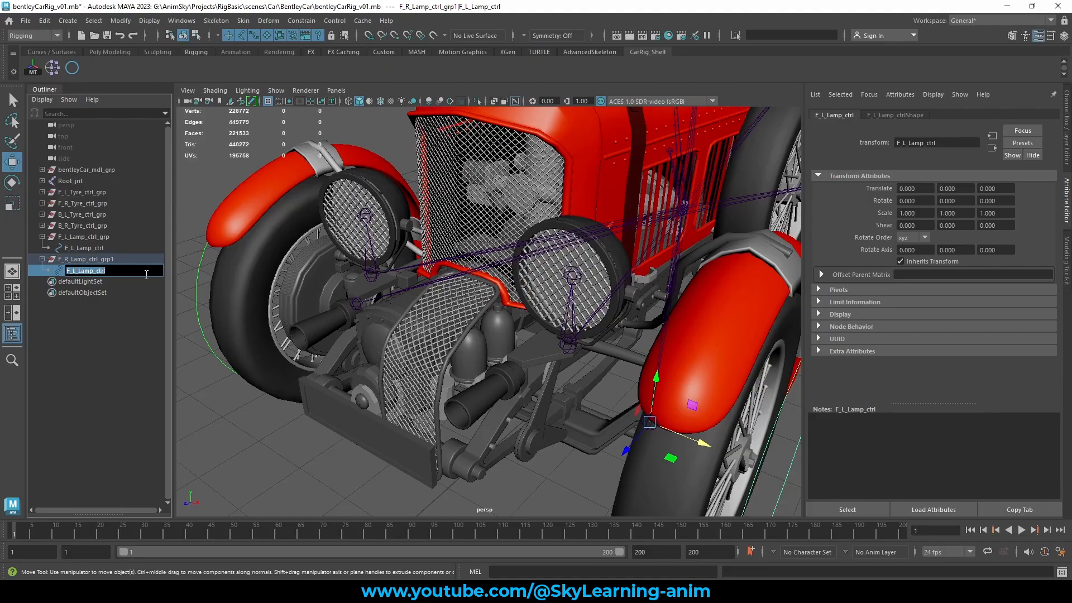
{"action": "key", "text": "Left"}
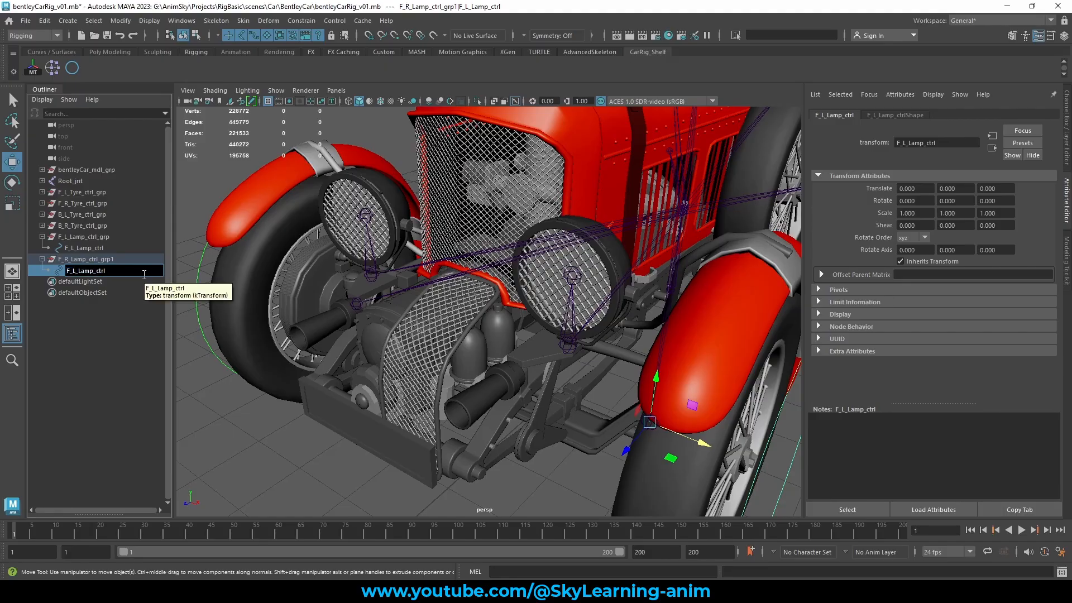
{"action": "key", "text": "BackSpace"}
{"action": "type", "text": "R"}
{"action": "key", "text": "Return"}
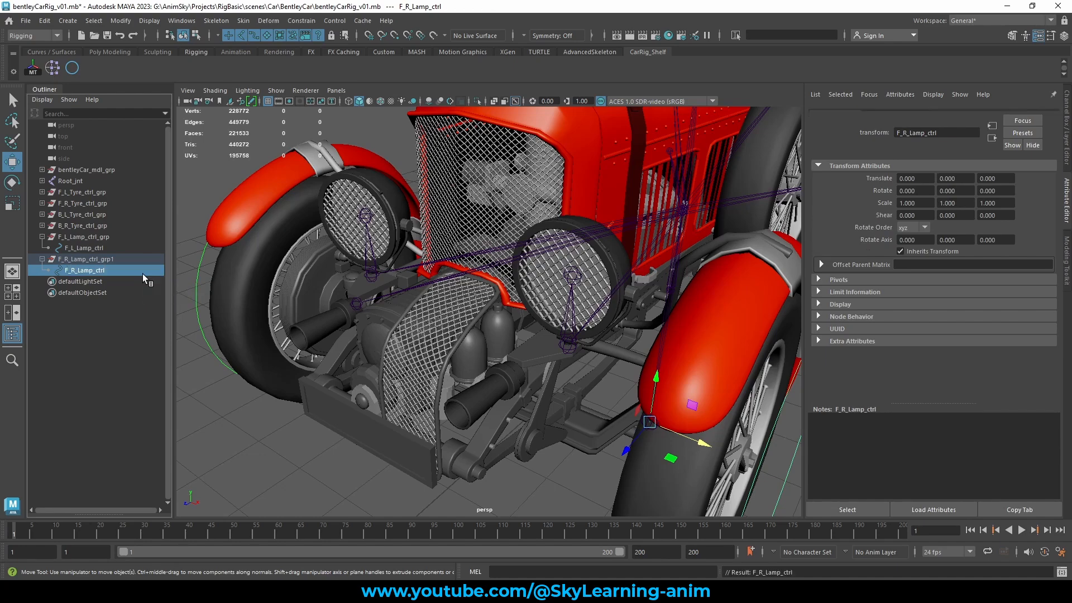
{"action": "double_click", "coordinate": [136, 259]}
{"action": "key", "text": "Right"}
{"action": "key", "text": "BackSpace"}
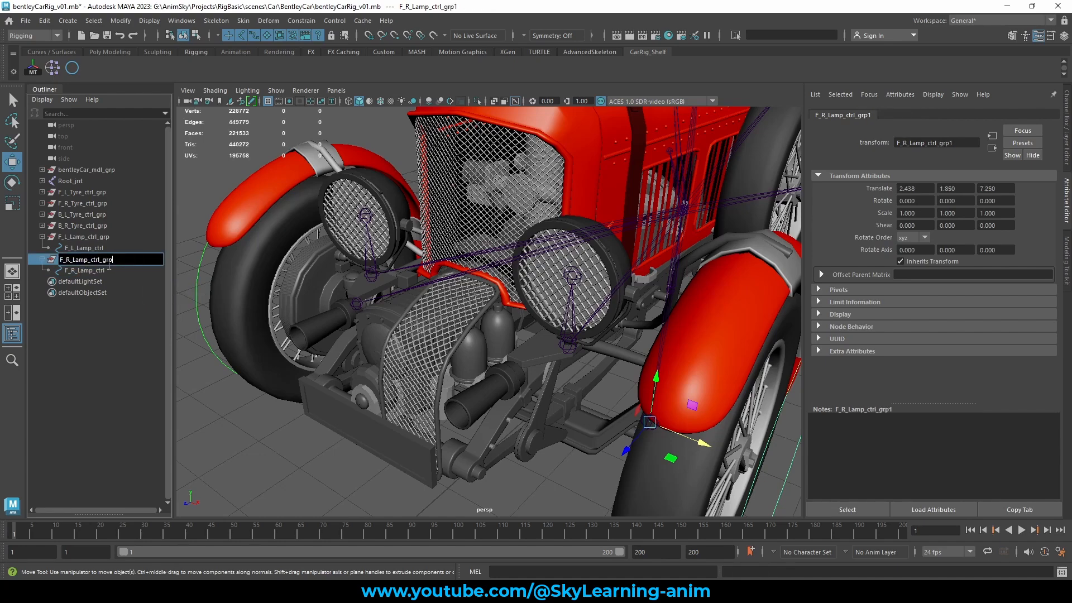
Select F_L_Lamp_ctrl_grp together with the F_L_Lamp_jnt joint.
{"action": "left_click", "coordinate": [100, 237]}
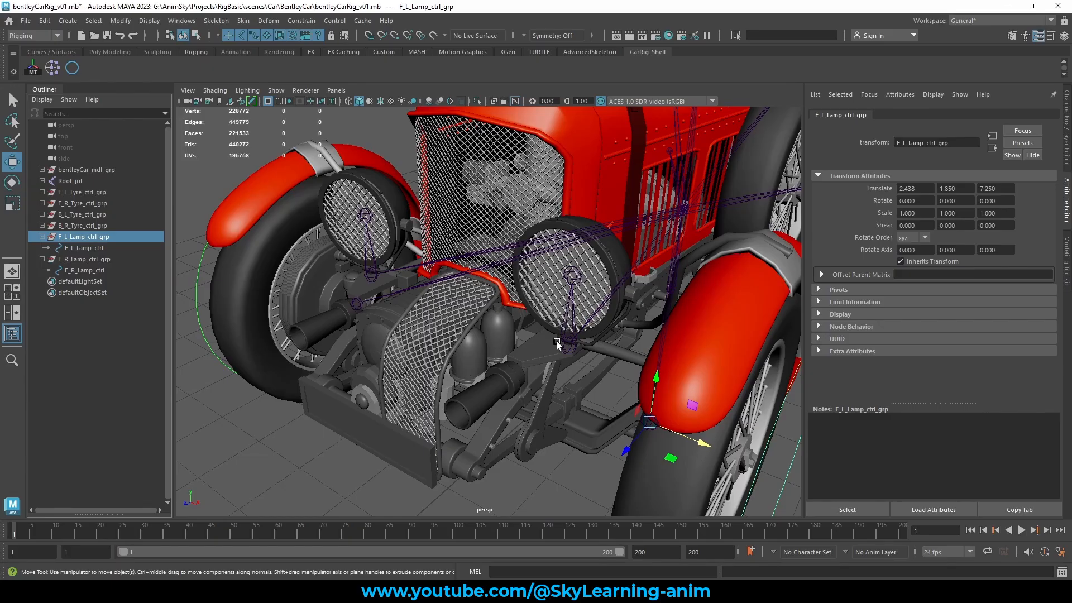
{"action": "left_click", "coordinate": [572, 324]}
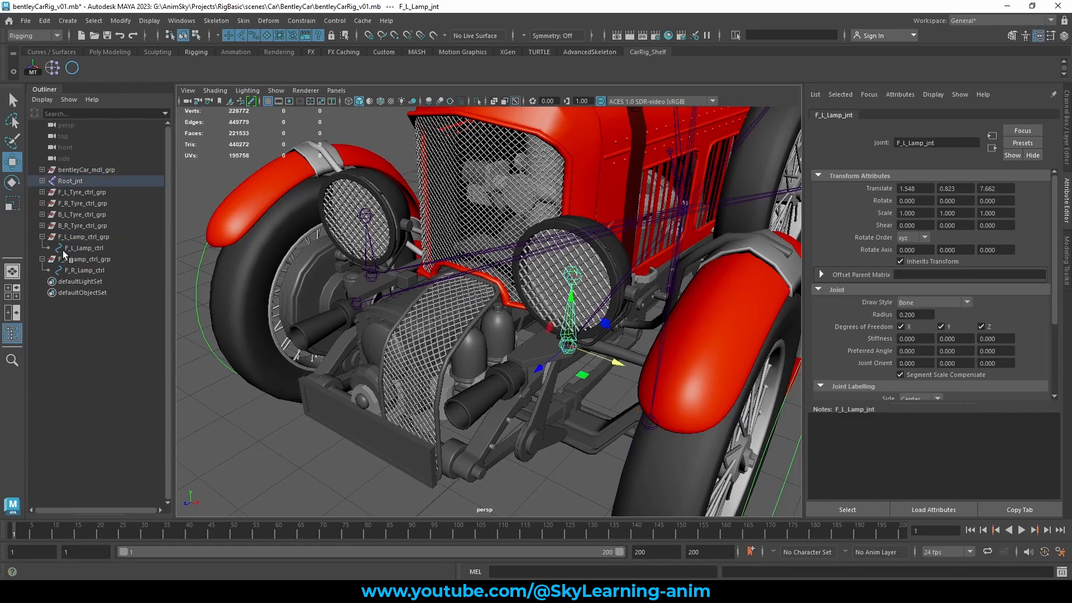
{"action": "left_click", "coordinate": [92, 237]}
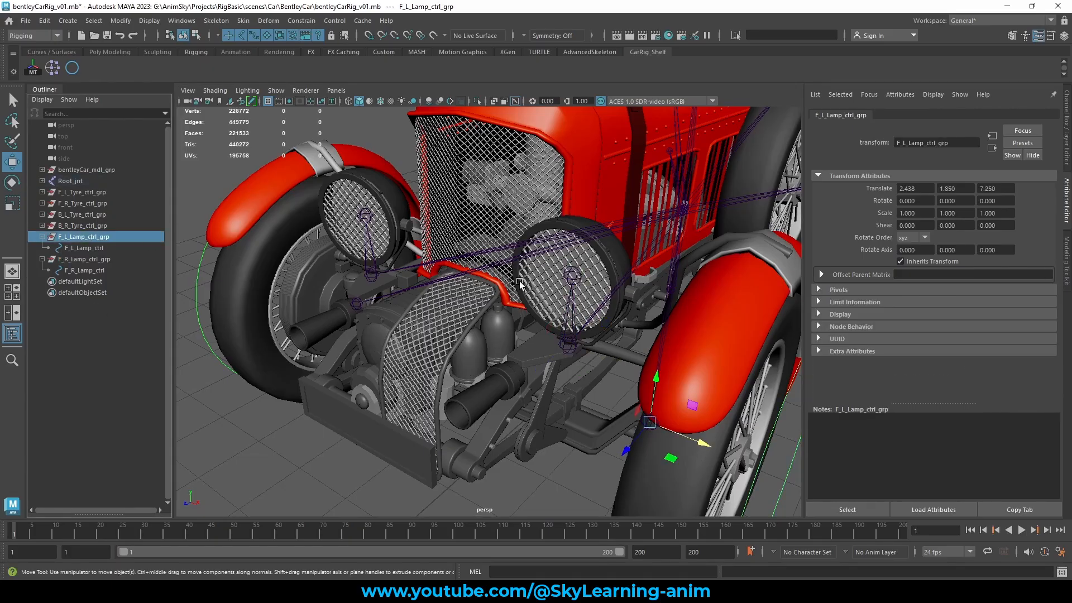
{"action": "left_click", "coordinate": [569, 315]}
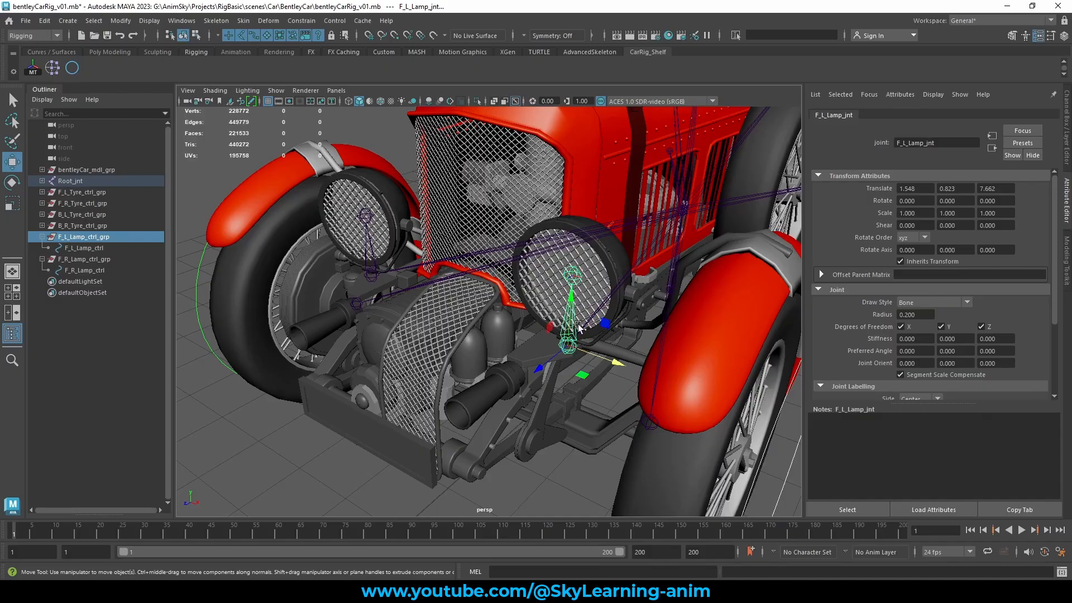
{"action": "key", "text": "q"}
{"action": "left_click", "coordinate": [75, 237]}
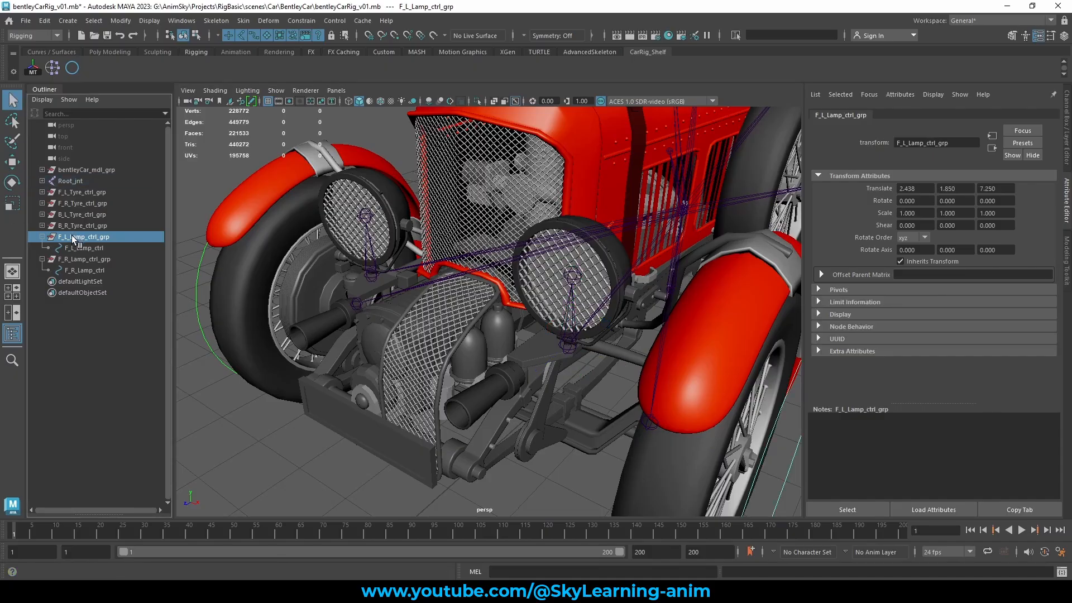
{"action": "left_click", "coordinate": [572, 297], "text": "shift"}
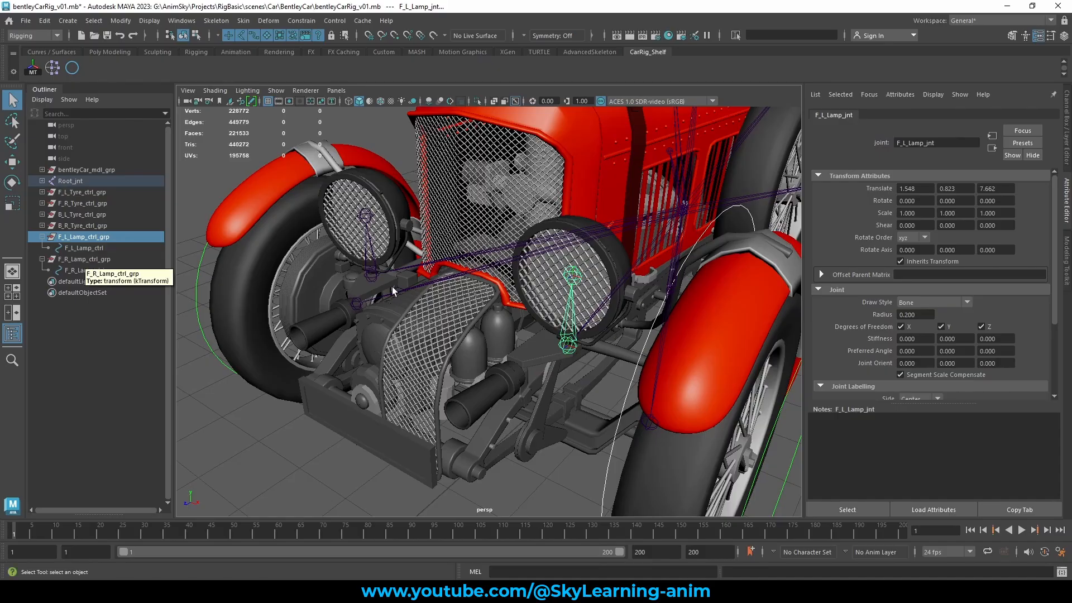
Delete F_L_Lamp_ctrl_grp and F_R_Lamp_ctrl_grp along with their control curves.
{"action": "scroll", "coordinate": [644, 294], "scroll_direction": "down", "scroll_amount": 4}
{"action": "left_click_drag", "start_coordinate": [643, 293], "coordinate": [694, 311], "text": "alt"}
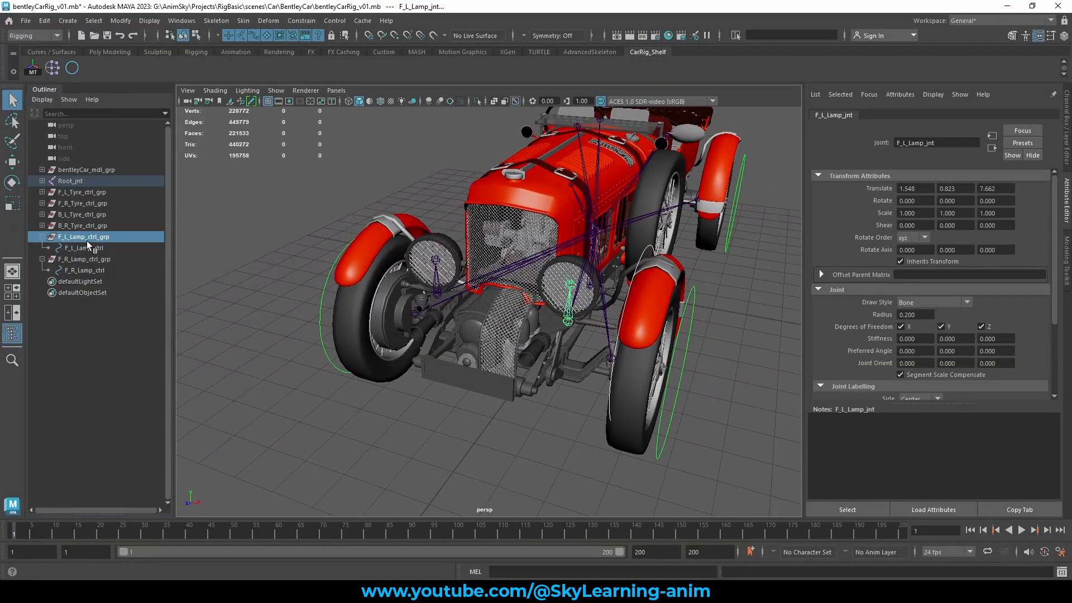
{"action": "left_click_drag", "start_coordinate": [91, 239], "coordinate": [100, 266]}
{"action": "key", "text": "Delete"}
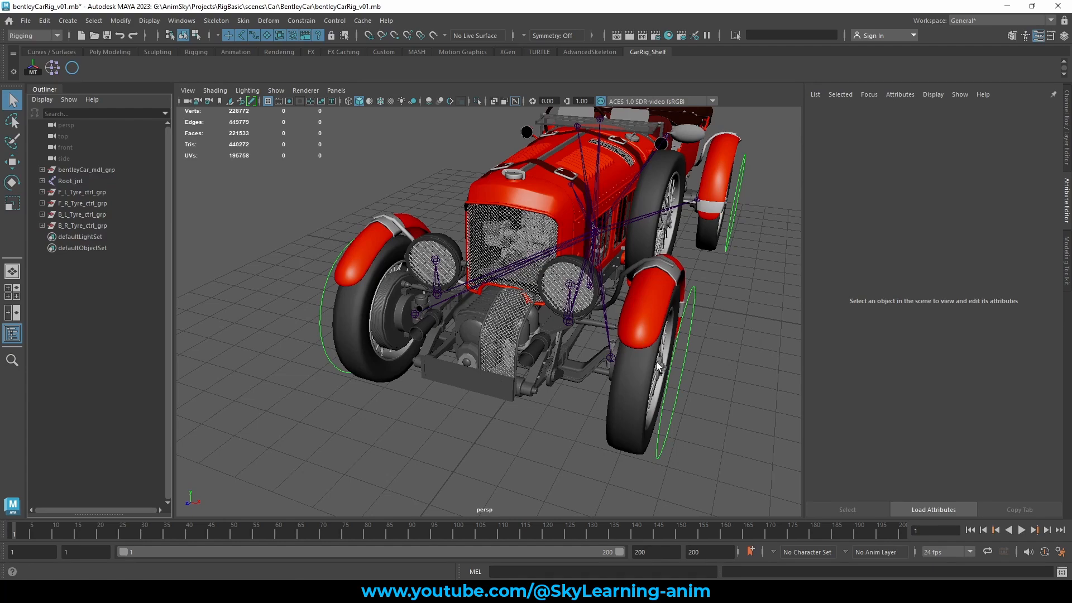
{"action": "left_click", "coordinate": [692, 323]}
{"action": "key", "text": "w"}
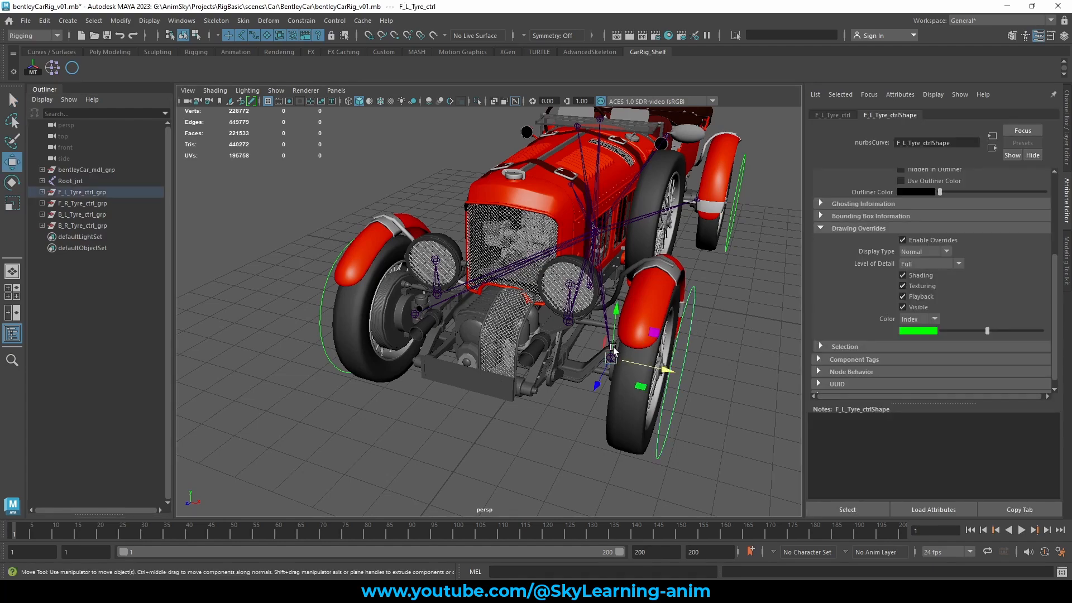
{"action": "left_click_drag", "start_coordinate": [674, 342], "coordinate": [640, 339], "text": "alt"}
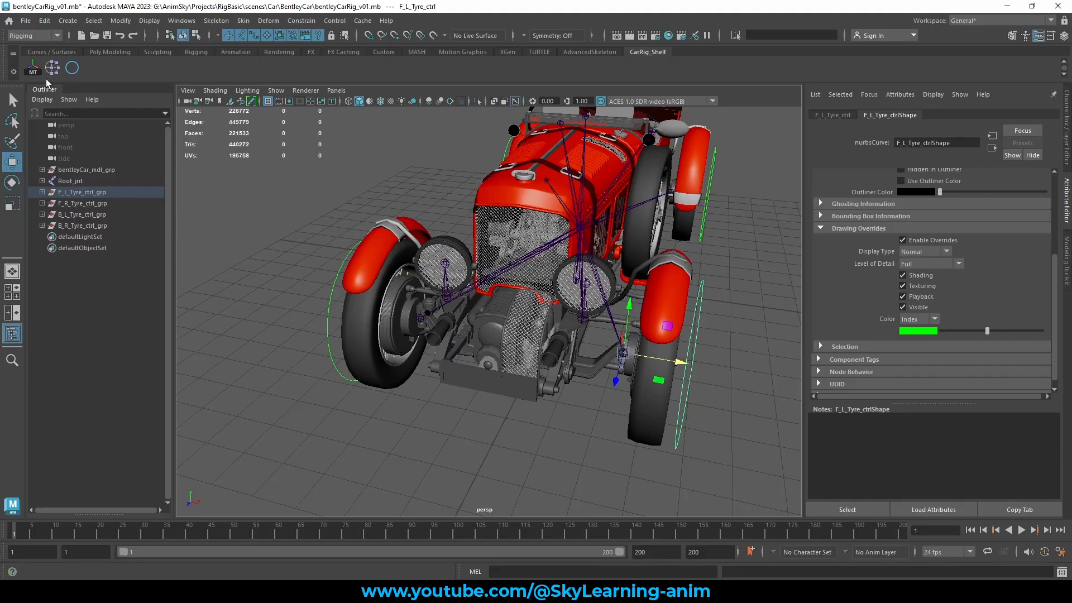
Create a new NURBS circle, group it, and name the group F_L_Lamp_ctrl_grp.
{"action": "left_click", "coordinate": [71, 68]}
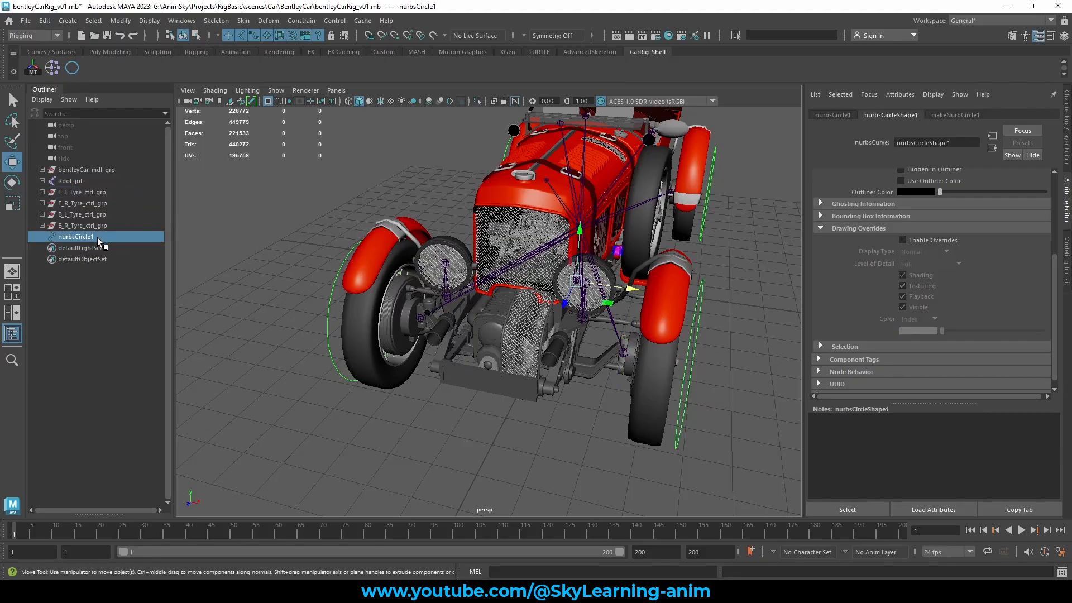
{"action": "key", "text": "ctrl+g"}
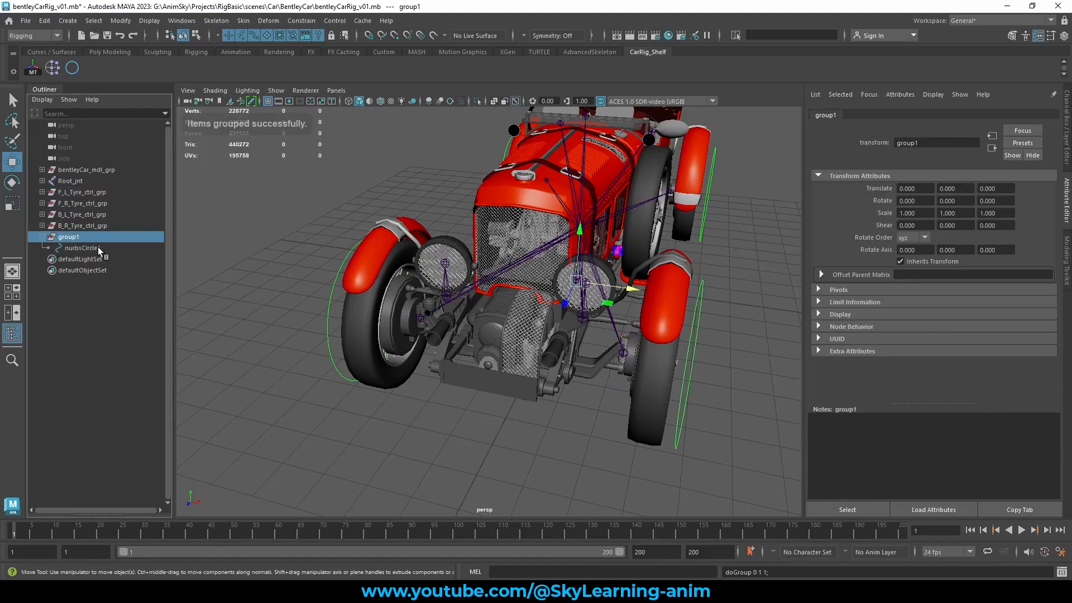
{"action": "double_click", "coordinate": [102, 236]}
{"action": "type", "text": "F_L_Lamp_ctrl_grp"}
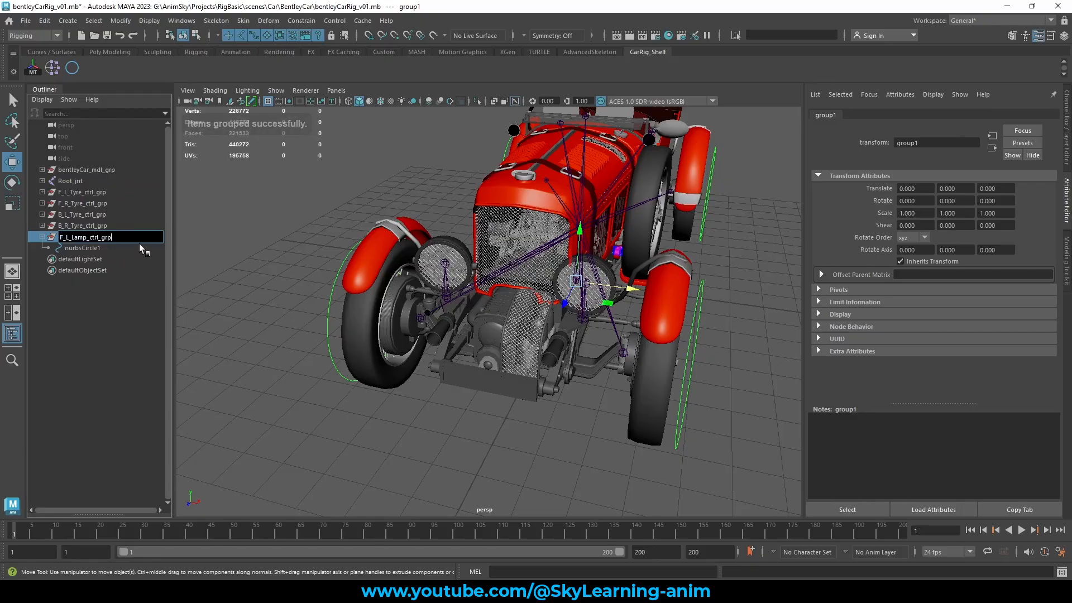
Rename the new circle inside F_L_Lamp_ctrl_grp as F_L_Lamp_ctrl.
{"action": "double_click", "coordinate": [100, 248]}
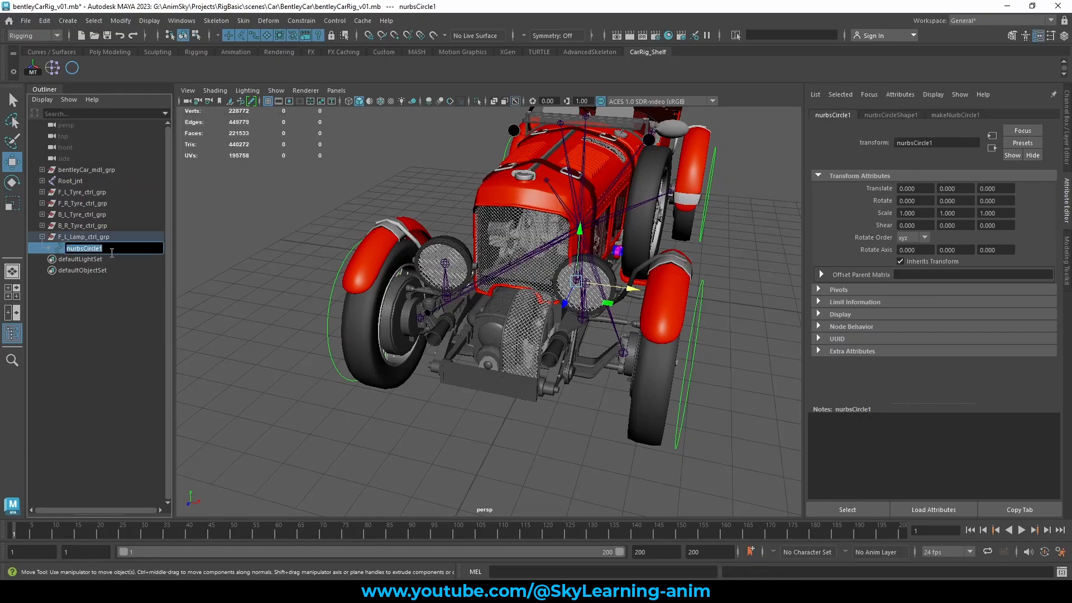
{"action": "key", "text": "BackSpace"}
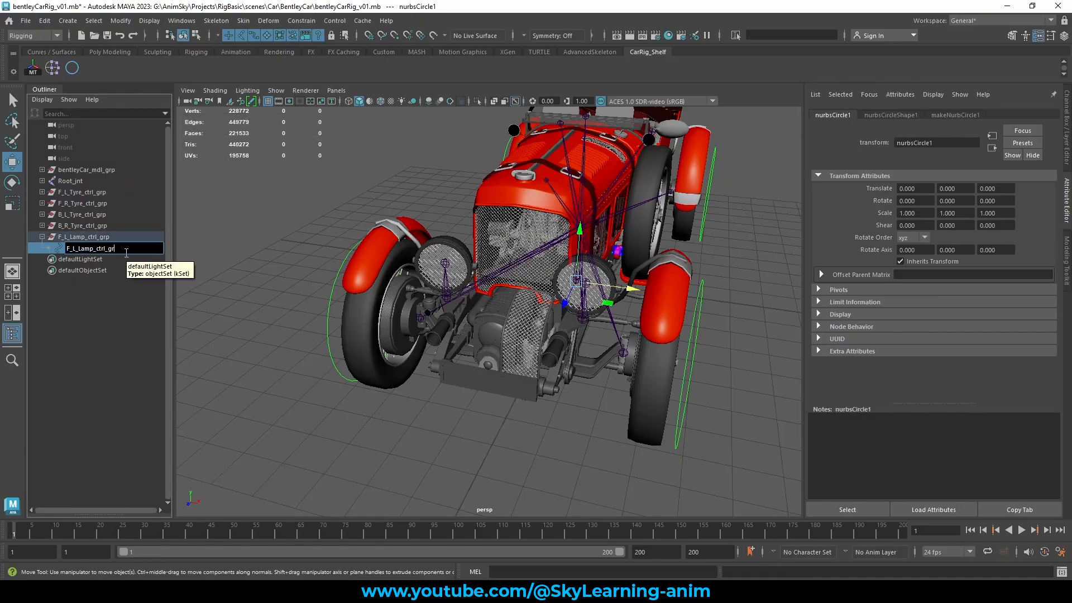
{"action": "key", "text": "BackSpace"}
{"action": "key", "text": "Return"}
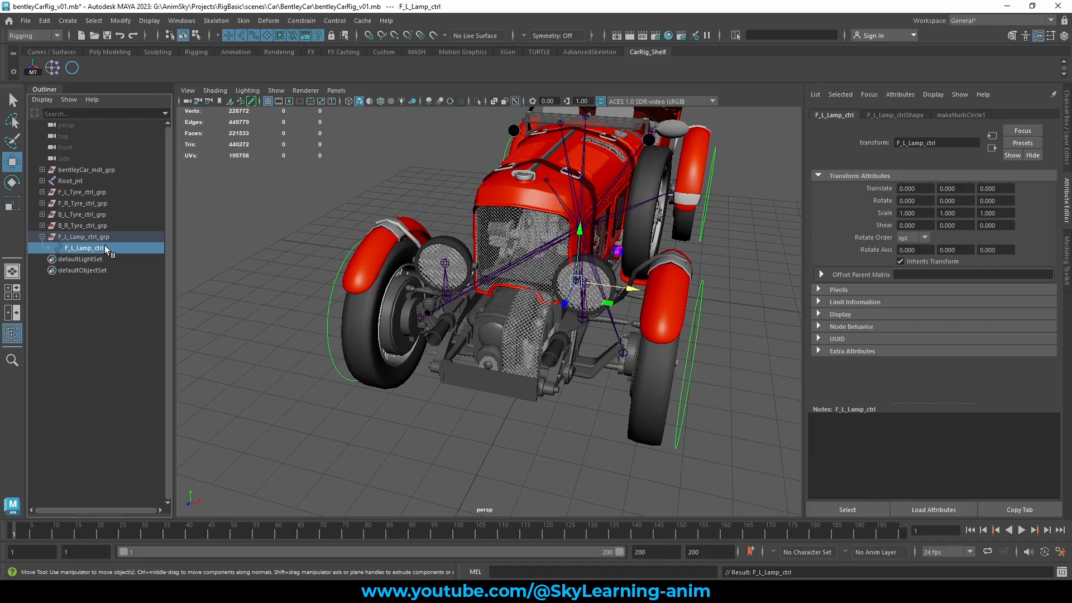
Duplicate F_L_Lamp_ctrl_grp and rename the copy F_R_Lamp_ctrl_grp and its curve F_R_Lamp_ctrl.
{"action": "left_click", "coordinate": [112, 237]}
{"action": "key", "text": "ctrl+d"}
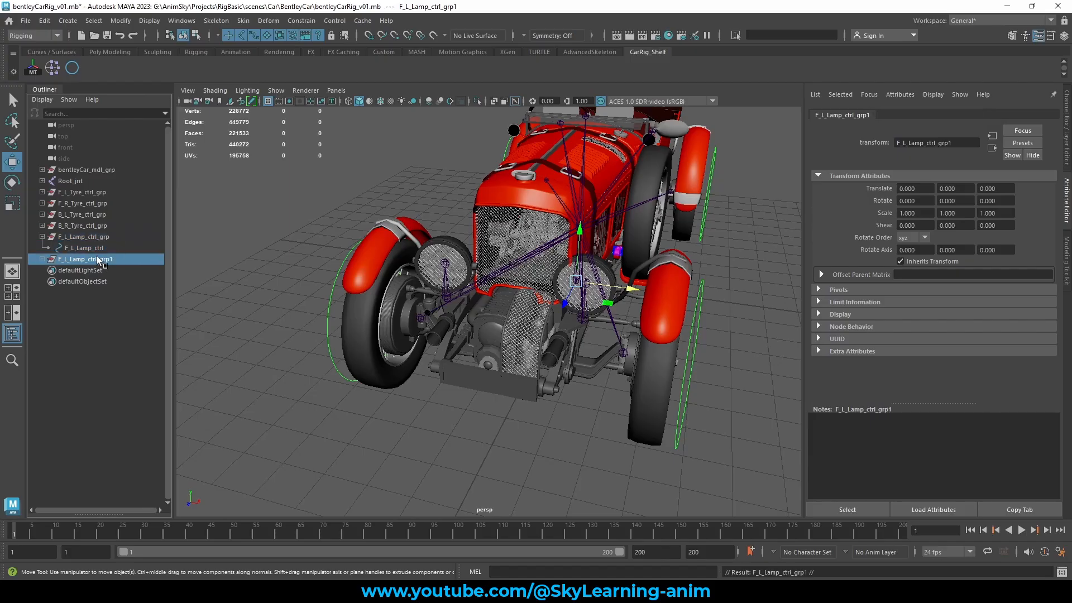
{"action": "left_click", "coordinate": [43, 259]}
{"action": "double_click", "coordinate": [68, 259]}
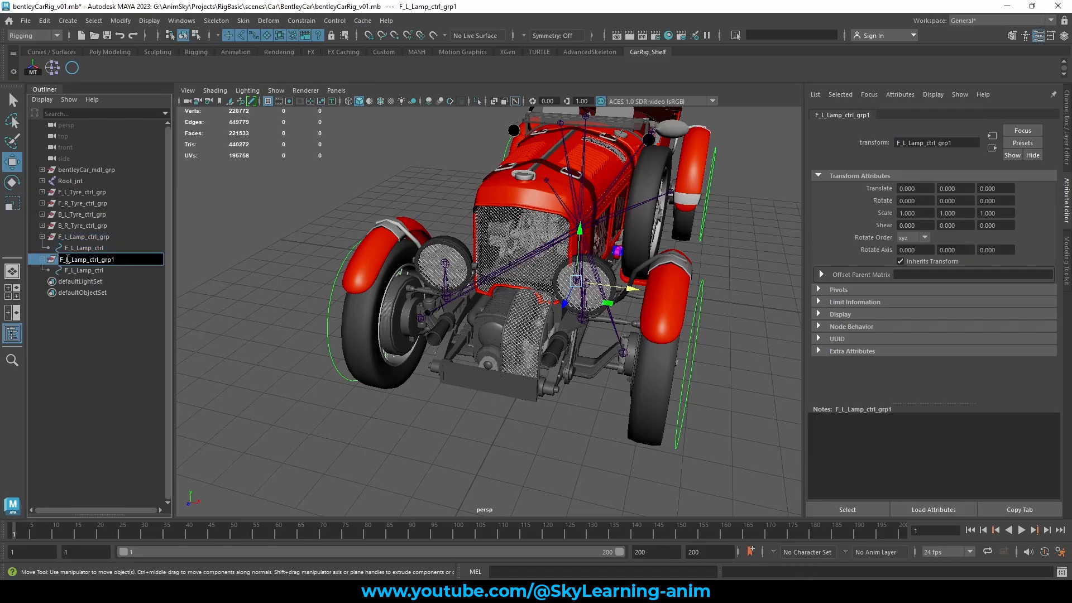
{"action": "type", "text": "R"}
{"action": "left_click", "coordinate": [141, 257]}
{"action": "key", "text": "BackSpace"}
{"action": "key", "text": "Return"}
{"action": "double_click", "coordinate": [95, 270]}
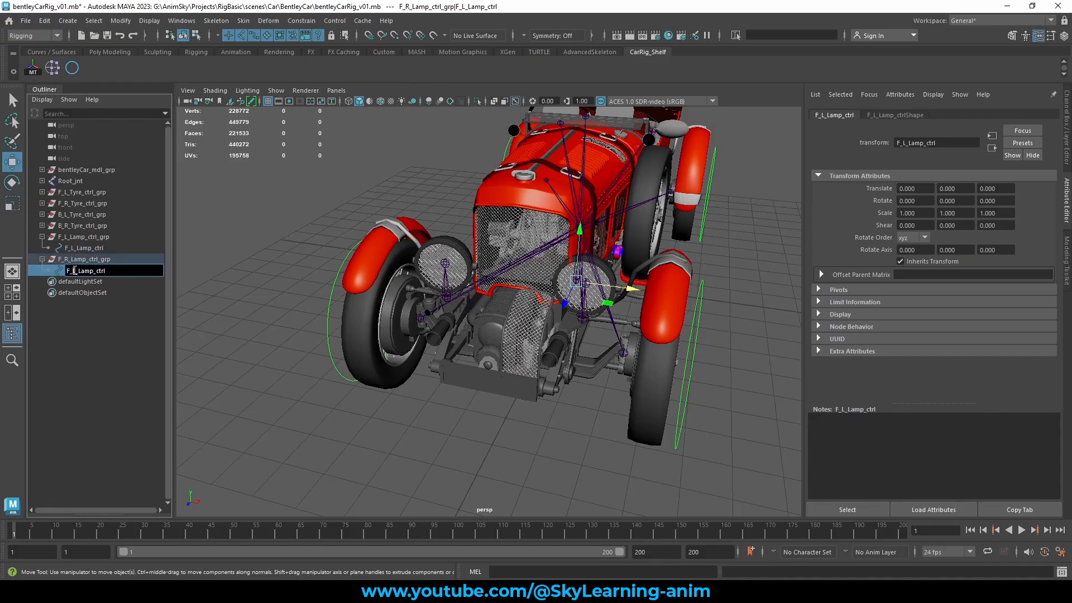
{"action": "type", "text": "R"}
{"action": "key", "text": "Return"}
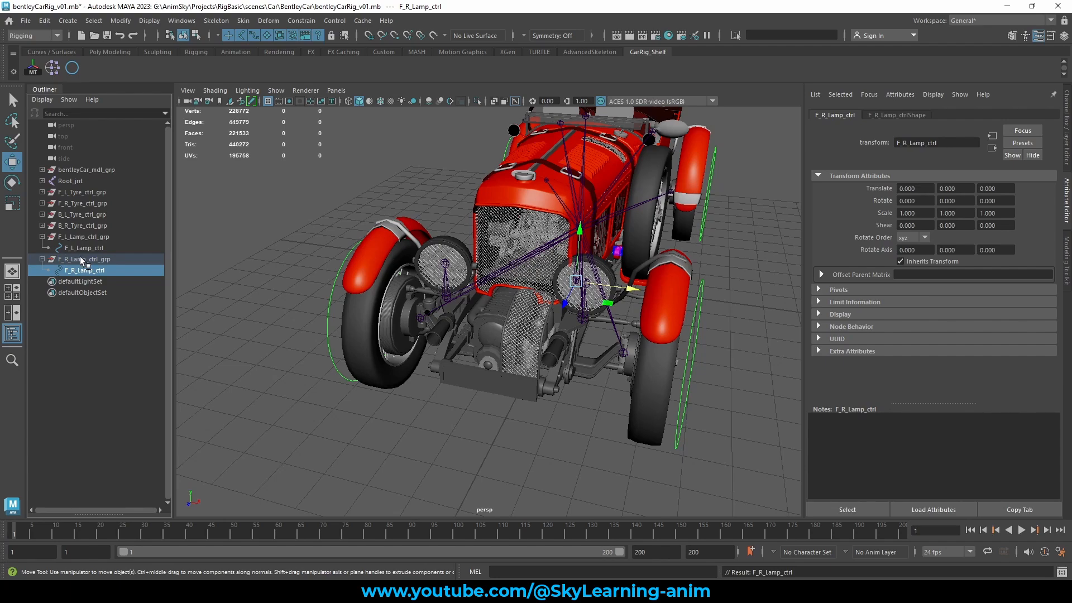
Add the delete History command to the CarRig shelf and clear the construction history of F_L_Lamp_ctrl and F_R_Lamp_ctrl.
{"action": "left_click", "coordinate": [92, 247]}
{"action": "left_click", "coordinate": [72, 270], "text": "ctrl"}
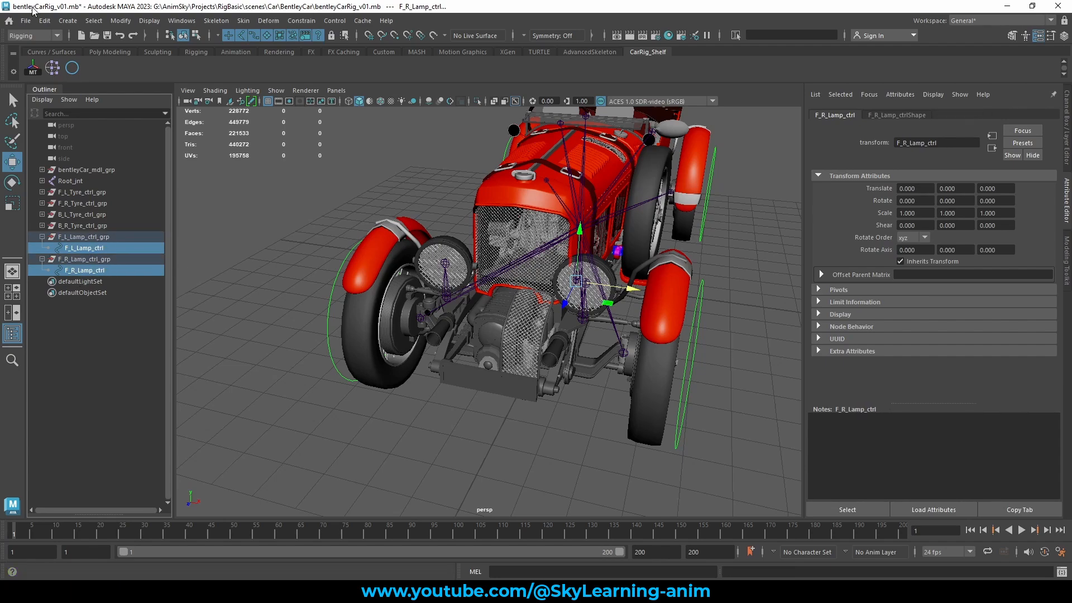
{"action": "left_click", "coordinate": [45, 21]}
{"action": "mouse_move", "coordinate": [173, 154]}
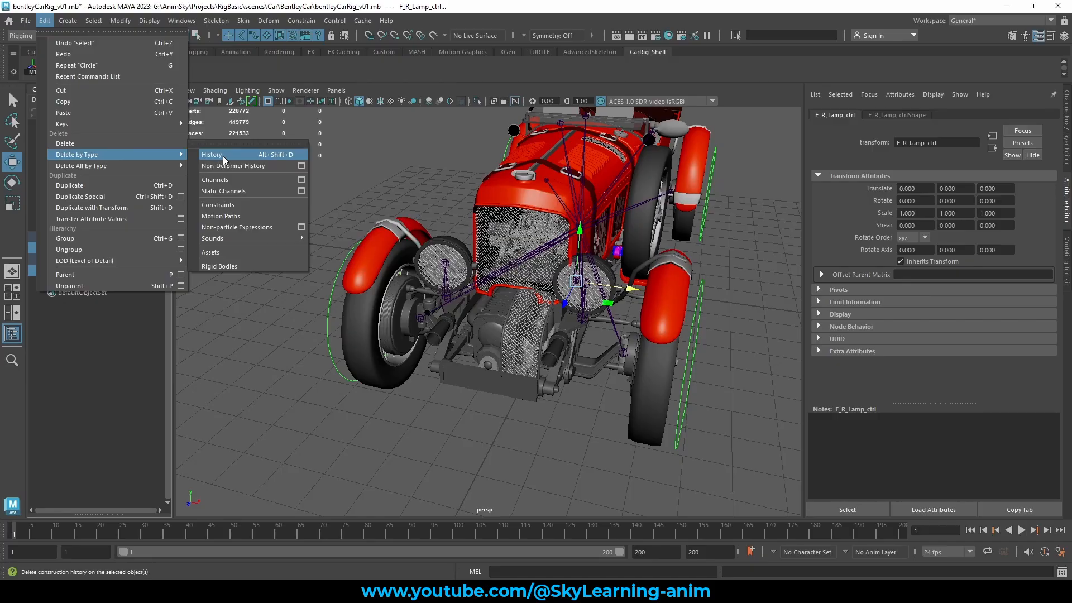
{"action": "left_click", "coordinate": [225, 156]}
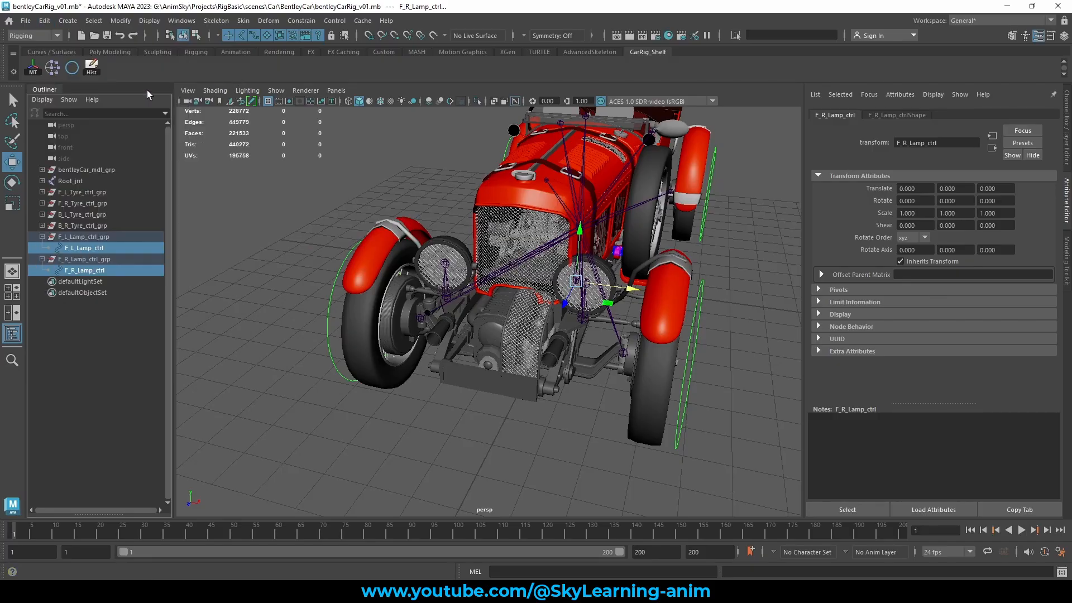
{"action": "left_click", "coordinate": [91, 68]}
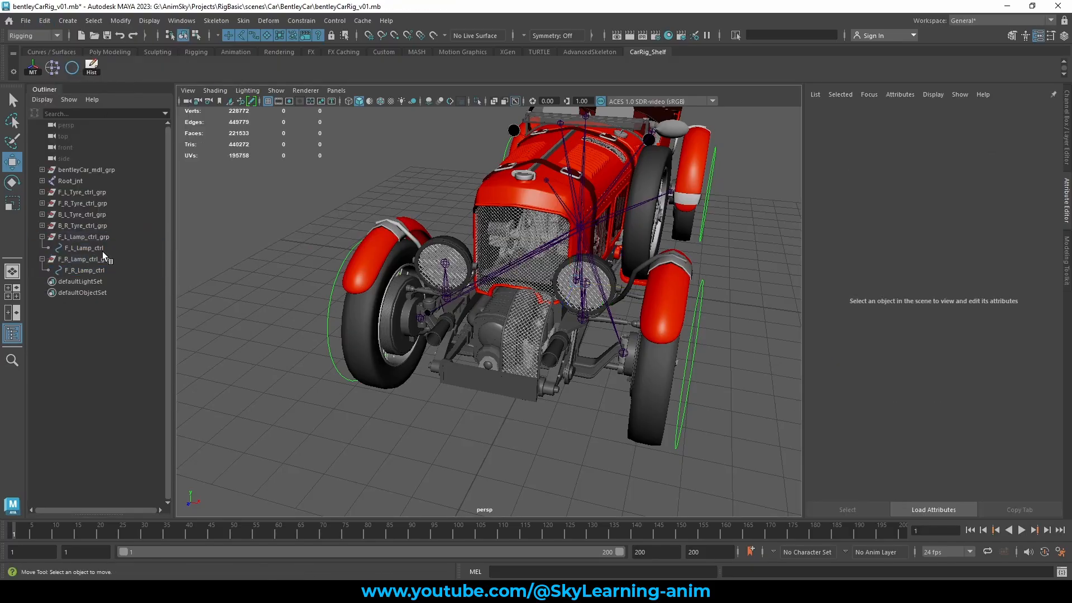
Match the translation of F_L_Lamp_ctrl_grp to the F_L_Lamp_jnt joint.
{"action": "left_click", "coordinate": [99, 237]}
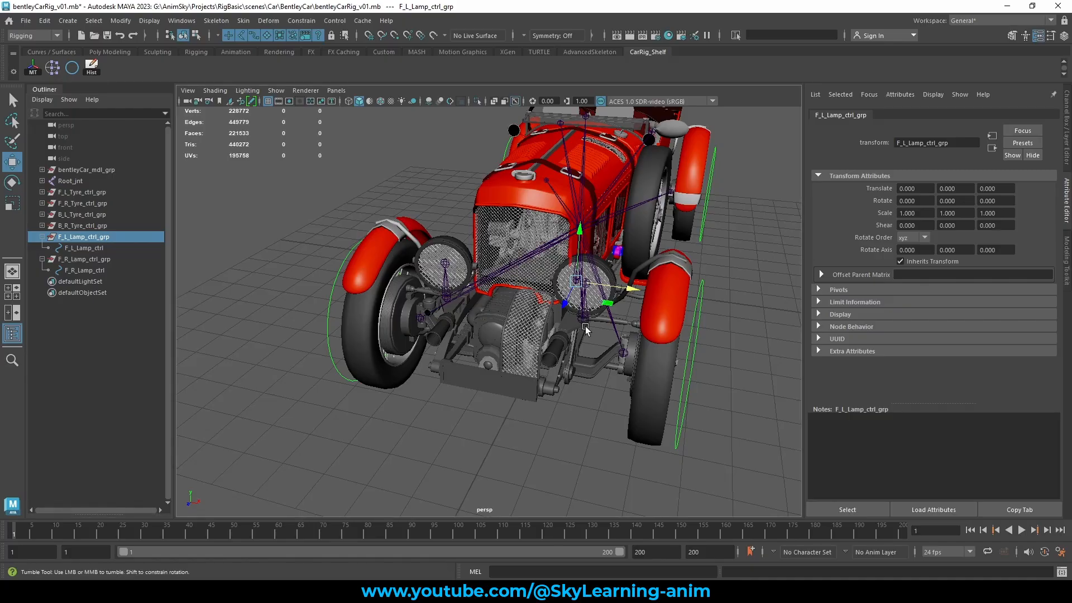
{"action": "left_click_drag", "start_coordinate": [582, 322], "coordinate": [534, 324], "text": "alt"}
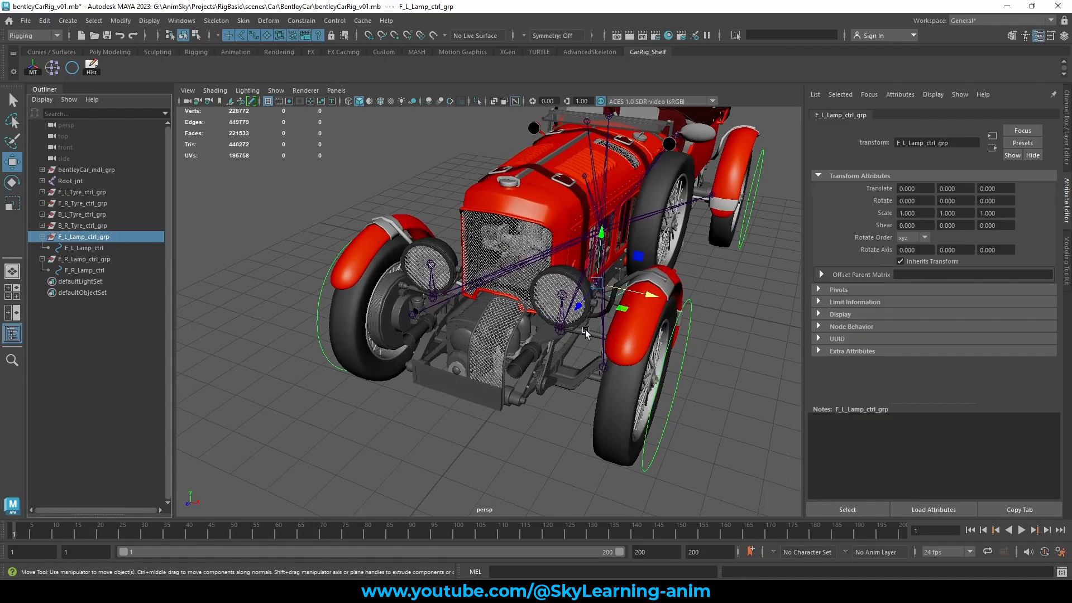
{"action": "left_click", "coordinate": [563, 329], "text": "shift"}
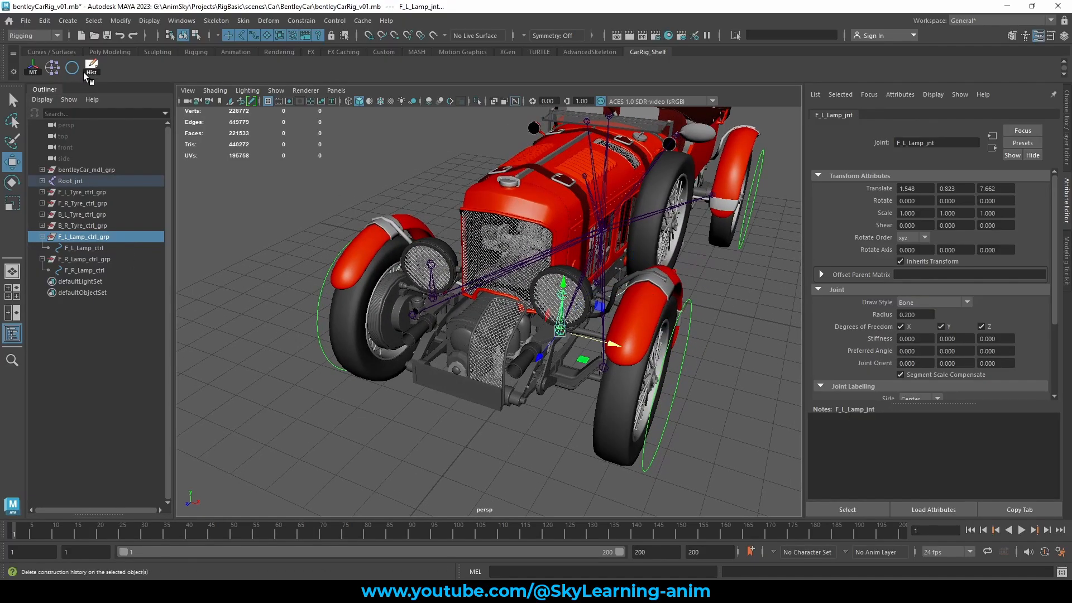
{"action": "left_click", "coordinate": [29, 72]}
Match the translation of F_R_Lamp_ctrl_grp to the F_R_Lamp_jnt joint and clear the selection.
{"action": "left_click", "coordinate": [76, 259]}
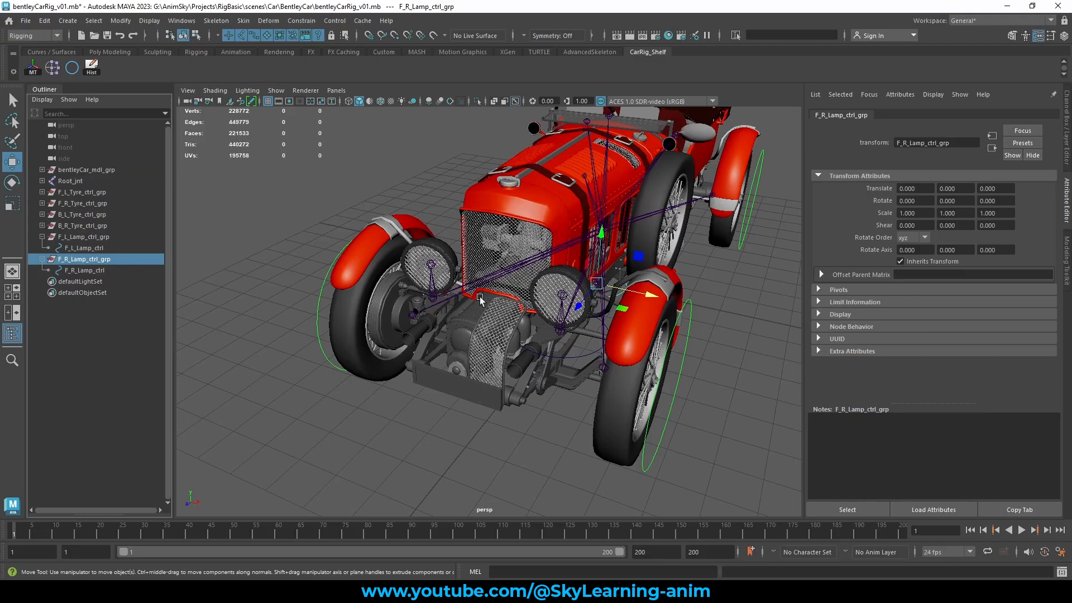
{"action": "left_click", "coordinate": [435, 287], "text": "shift"}
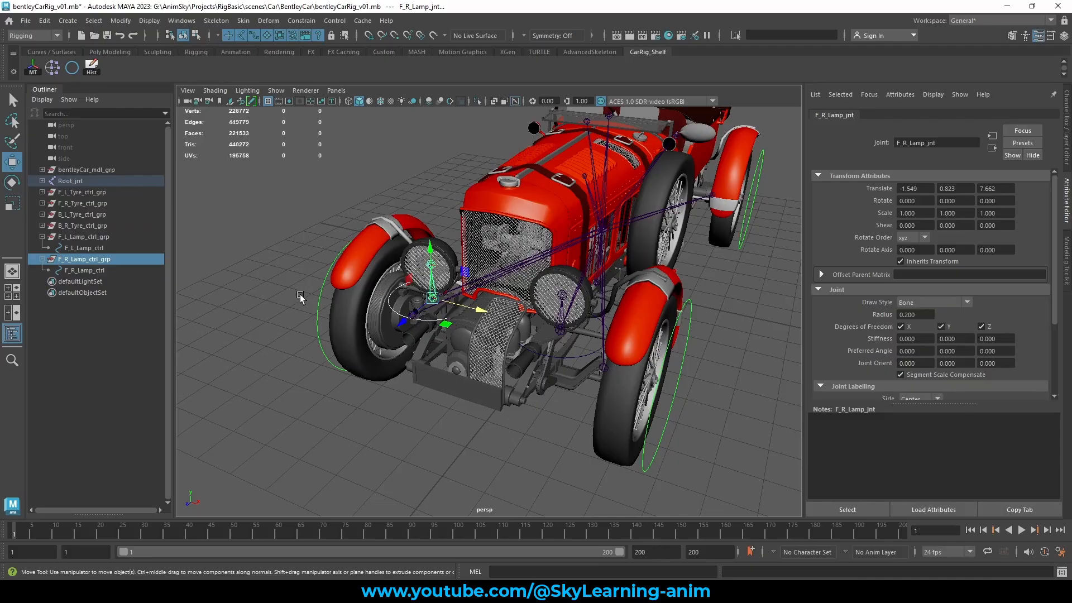
{"action": "left_click", "coordinate": [337, 183]}
Duplicate F_L_Lamp_ctrl_grp to make a second control group for the lamp centre joint.
{"action": "left_click", "coordinate": [434, 277]}
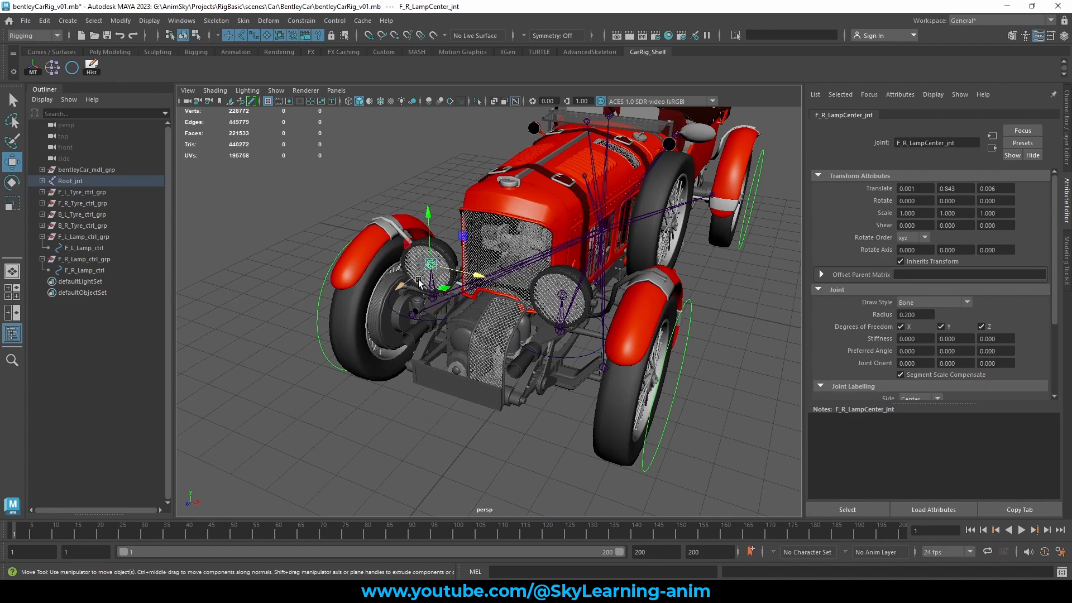
{"action": "left_click", "coordinate": [93, 237]}
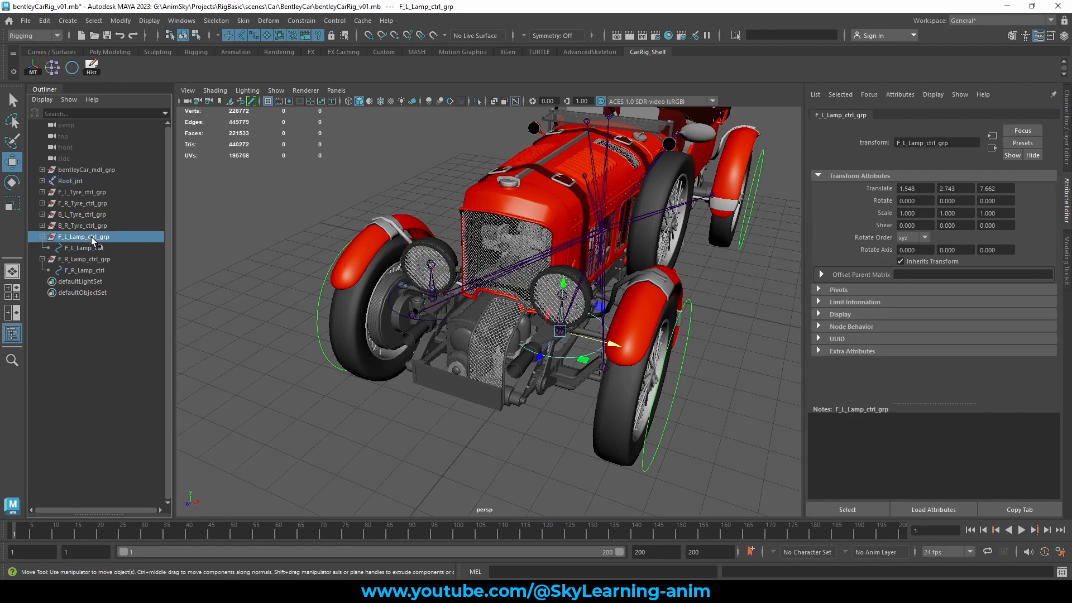
{"action": "key", "text": "ctrl+d"}
{"action": "left_click", "coordinate": [538, 455]}
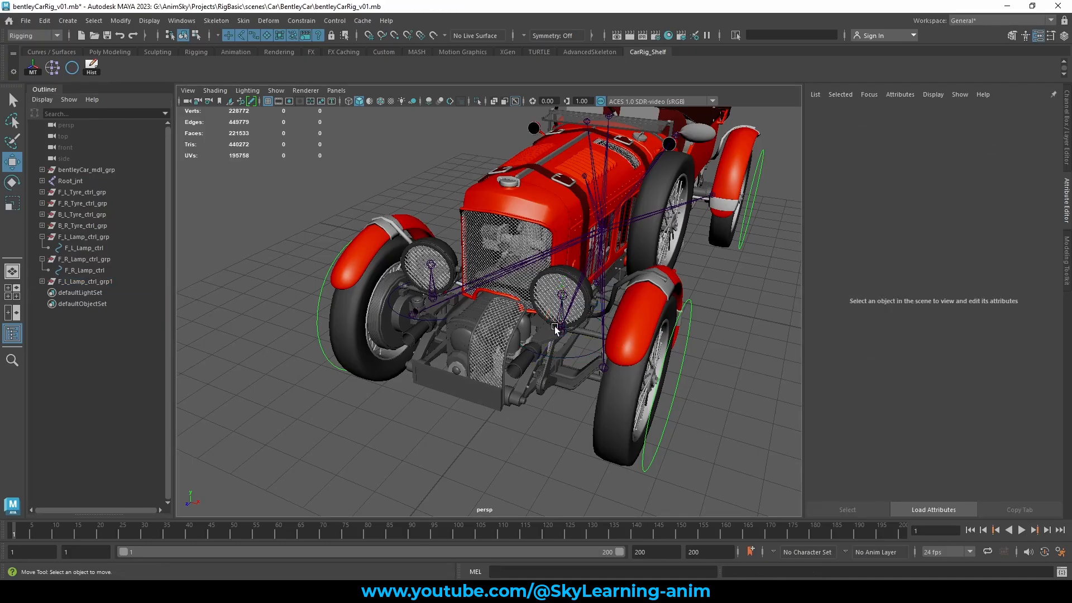
Try to match the duplicated F_L_Lamp_ctrl_grp1 with the F_L_LampCenter_jnt joint, undo it, and reselect the pair.
{"action": "left_click", "coordinate": [562, 295]}
{"action": "left_click", "coordinate": [76, 282]}
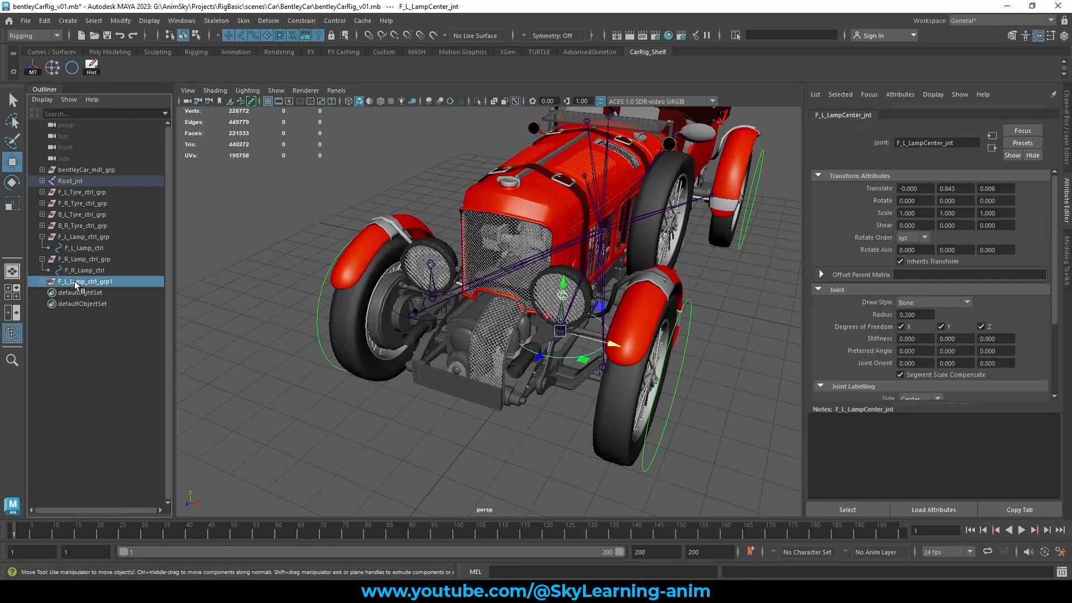
{"action": "left_click", "coordinate": [42, 281]}
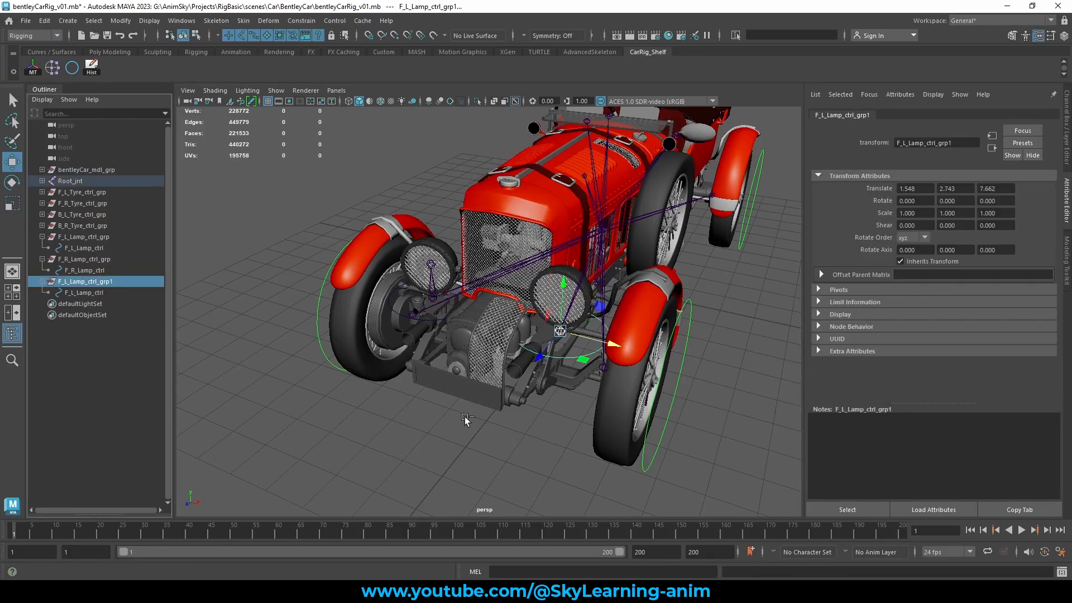
{"action": "left_click", "coordinate": [465, 417]}
{"action": "left_click_drag", "start_coordinate": [550, 378], "coordinate": [530, 380], "text": "alt"}
{"action": "key", "text": "ctrl+z"}
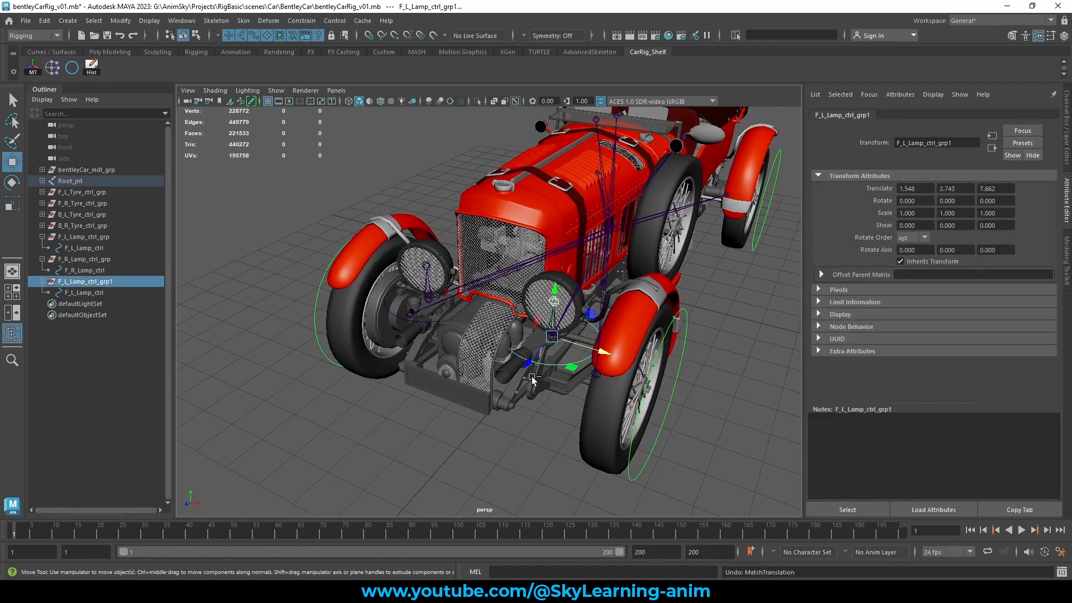
{"action": "left_click", "coordinate": [93, 283]}
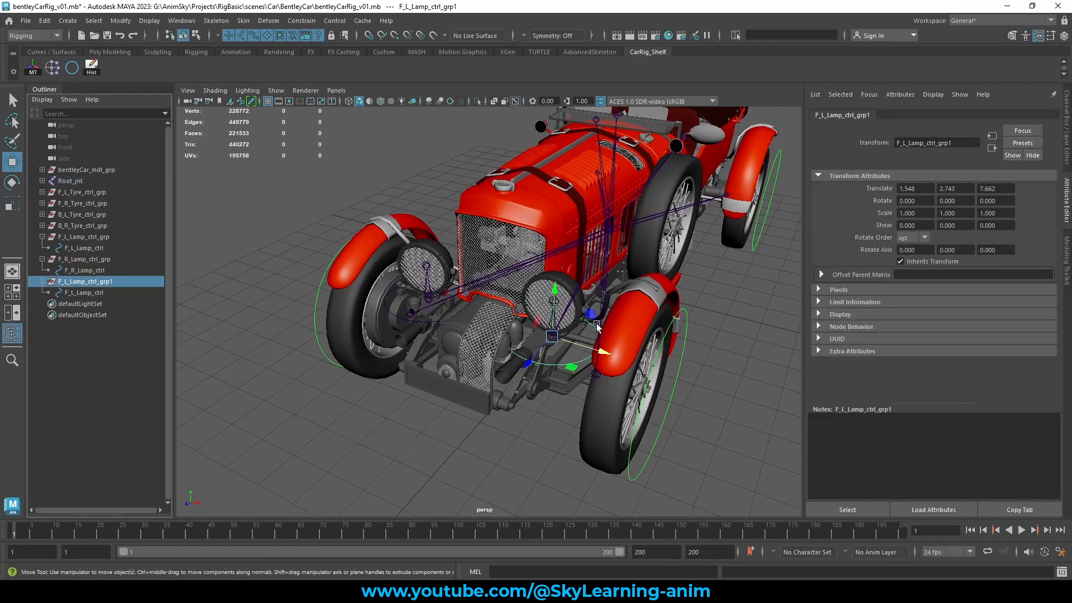
{"action": "key", "text": "q"}
{"action": "left_click", "coordinate": [555, 304]}
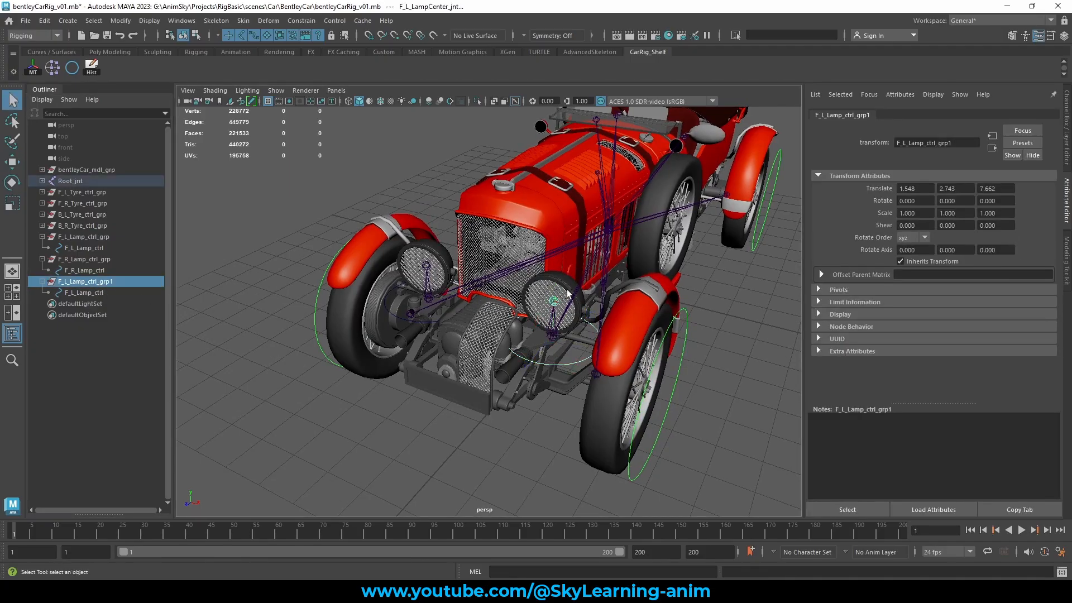
{"action": "left_click", "coordinate": [451, 417]}
Duplicate F_R_Lamp_ctrl_grp and reorder the Outliner so the original sits directly below the F_L_Lamp_ctrl_grp hierarchy, above its copy.
{"action": "left_click", "coordinate": [104, 260]}
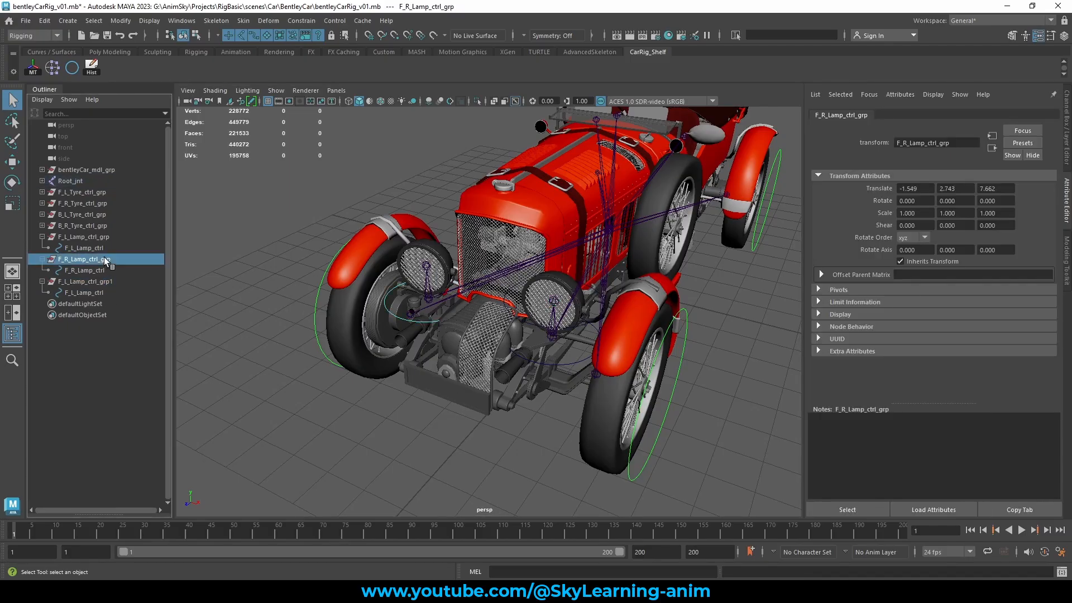
{"action": "key", "text": "ctrl+d"}
{"action": "left_click_drag", "start_coordinate": [71, 304], "coordinate": [91, 277]}
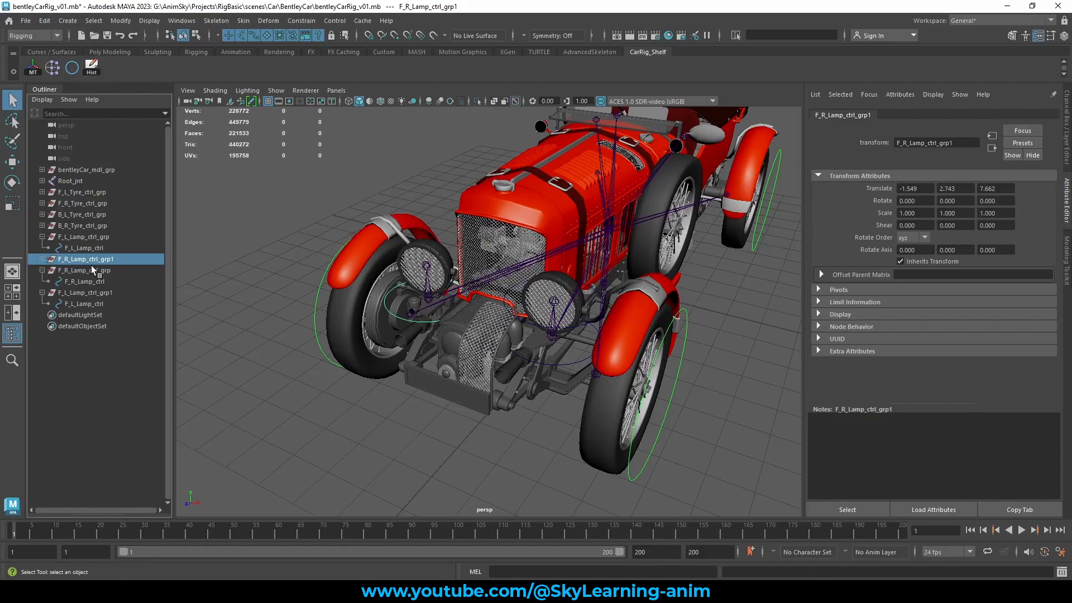
{"action": "left_click", "coordinate": [93, 271]}
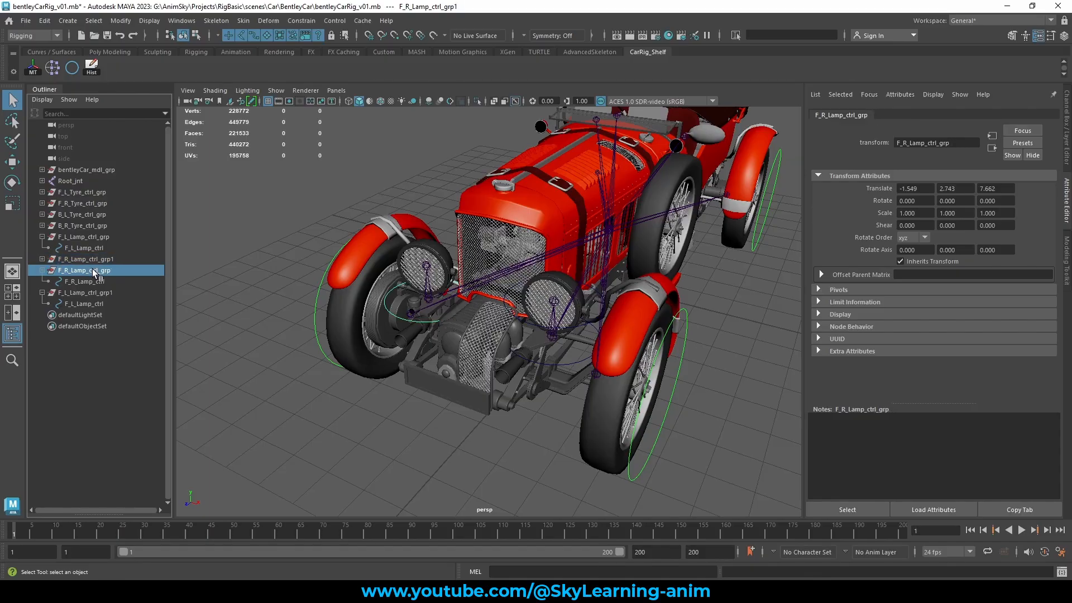
{"action": "mouse_move", "coordinate": [94, 272]}
{"action": "left_mouse_down"}
{"action": "mouse_move", "coordinate": [105, 253]}
{"action": "mouse_move", "coordinate": [101, 264]}
{"action": "left_mouse_up"}
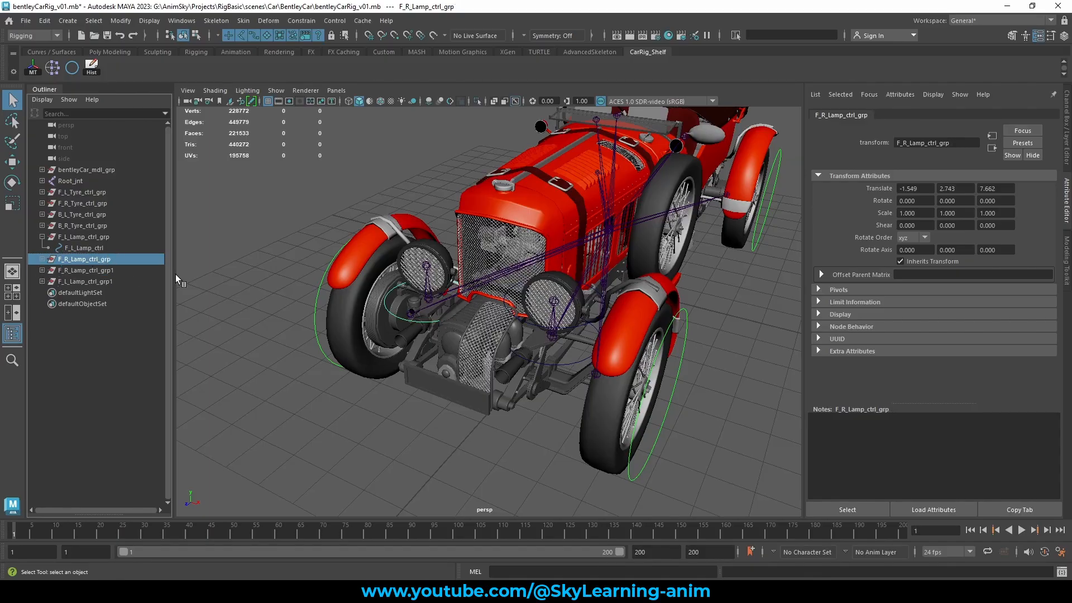
{"action": "left_click", "coordinate": [112, 269]}
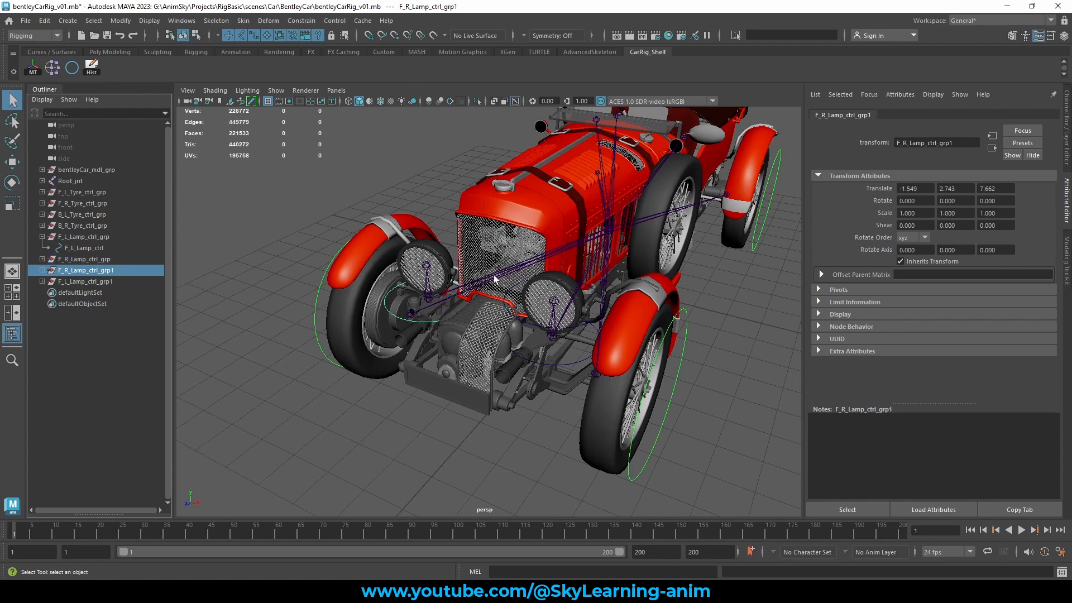
{"action": "left_click", "coordinate": [426, 267]}
{"action": "left_click", "coordinate": [118, 270]}
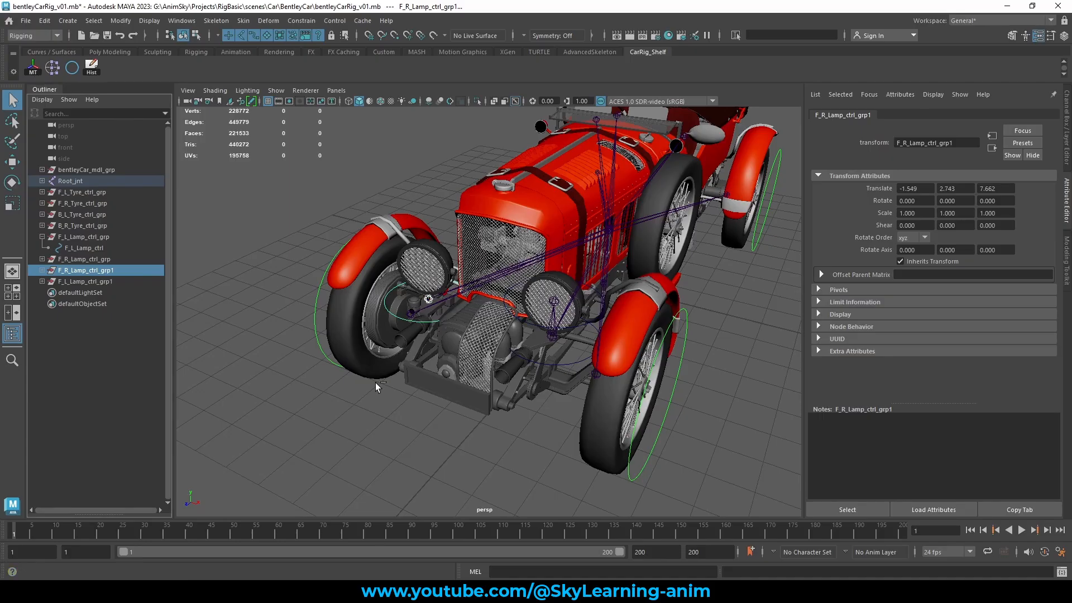
{"action": "mouse_move", "coordinate": [375, 383]}
{"action": "left_mouse_down", "text": "alt"}
{"action": "mouse_move", "coordinate": [397, 382]}
{"action": "mouse_move", "coordinate": [377, 391]}
{"action": "left_mouse_up", "text": "alt"}
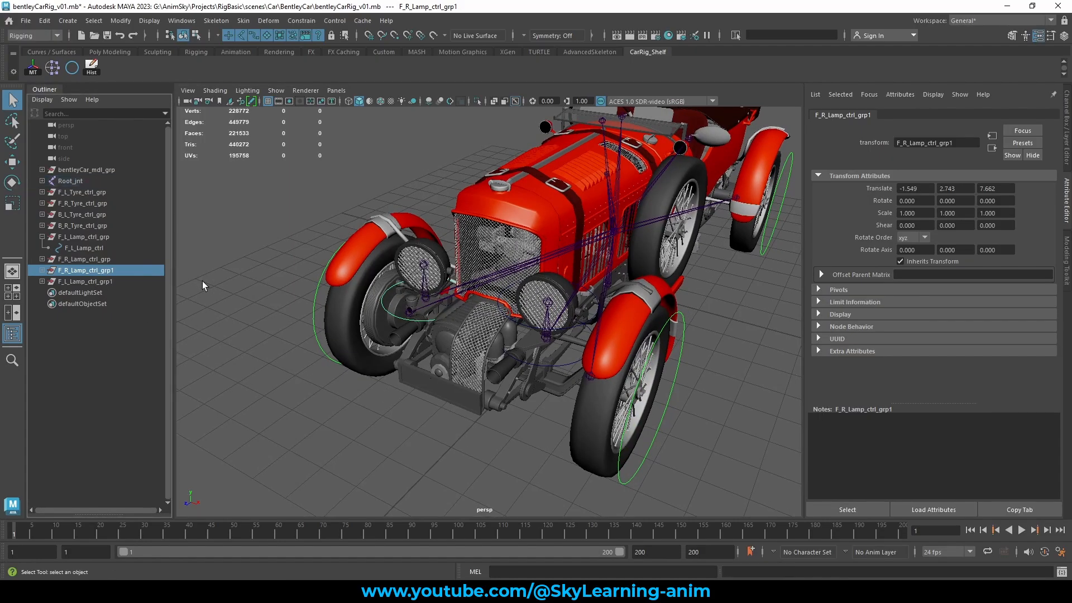
Match the translation of F_R_Lamp_ctrl_grp1 to the F_R_LampCenter_jnt joint.
{"action": "left_click", "coordinate": [425, 264], "text": "shift"}
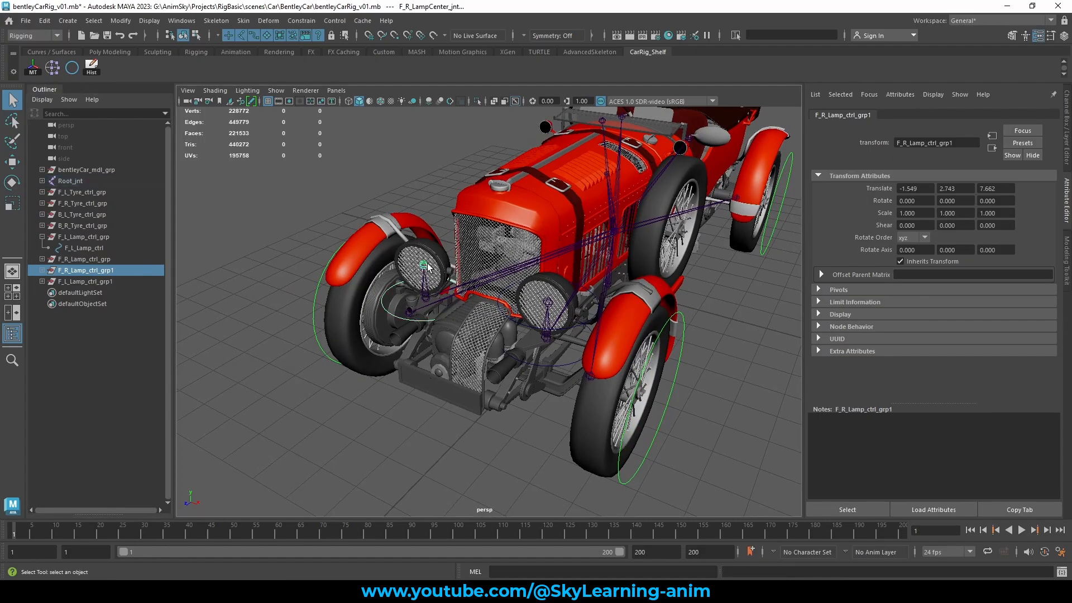
{"action": "left_click", "coordinate": [33, 69]}
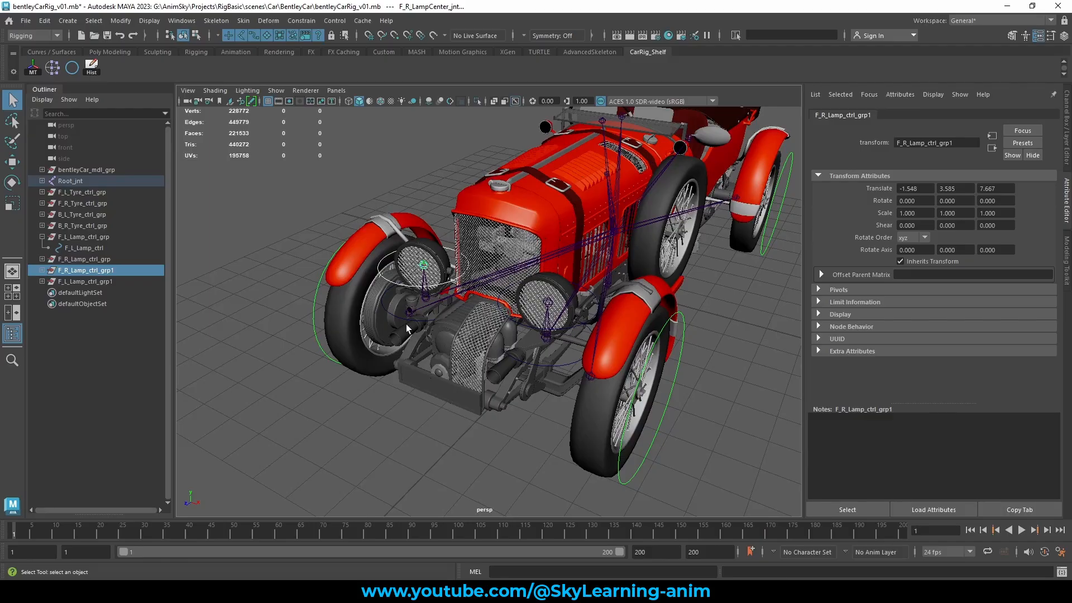
Expand F_R_Lamp_ctrl_grp1 and F_L_Lamp_ctrl_grp1 in the Outliner and highlight "Center" in the F_L_LampCenter_jnt joint's name.
{"action": "left_click", "coordinate": [42, 282]}
{"action": "left_click", "coordinate": [42, 270]}
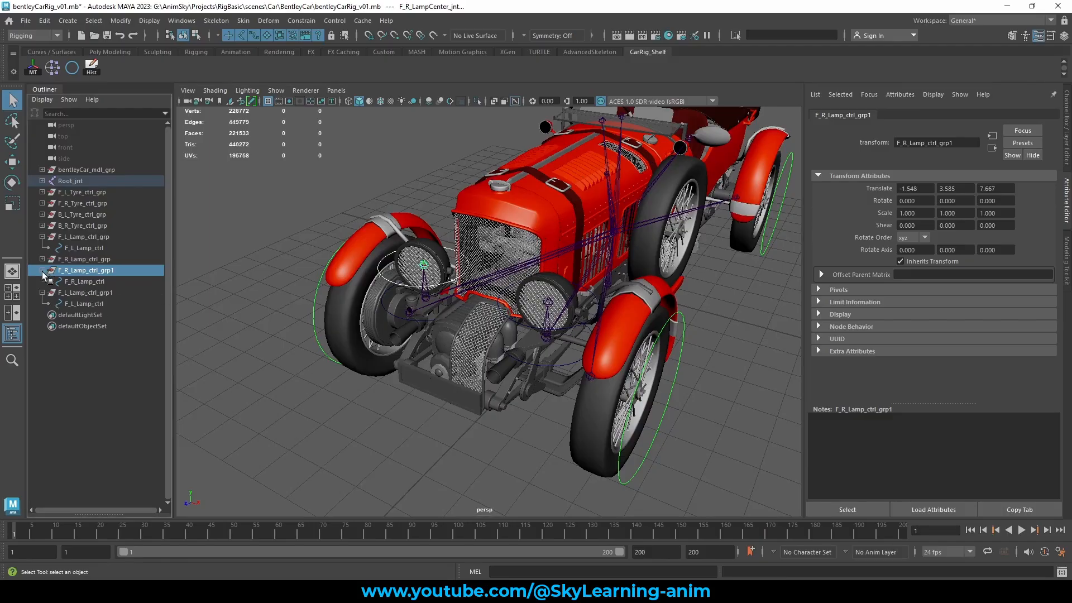
{"action": "left_click_drag", "start_coordinate": [514, 412], "coordinate": [555, 397], "text": "alt"}
{"action": "left_click", "coordinate": [575, 296]}
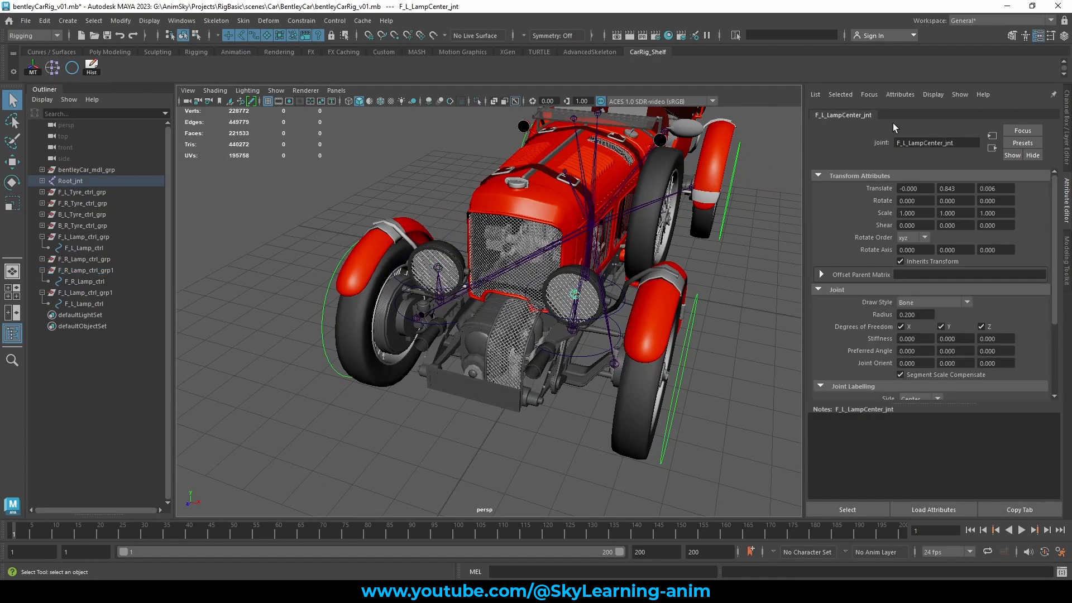
{"action": "left_click_drag", "start_coordinate": [944, 143], "coordinate": [927, 143]}
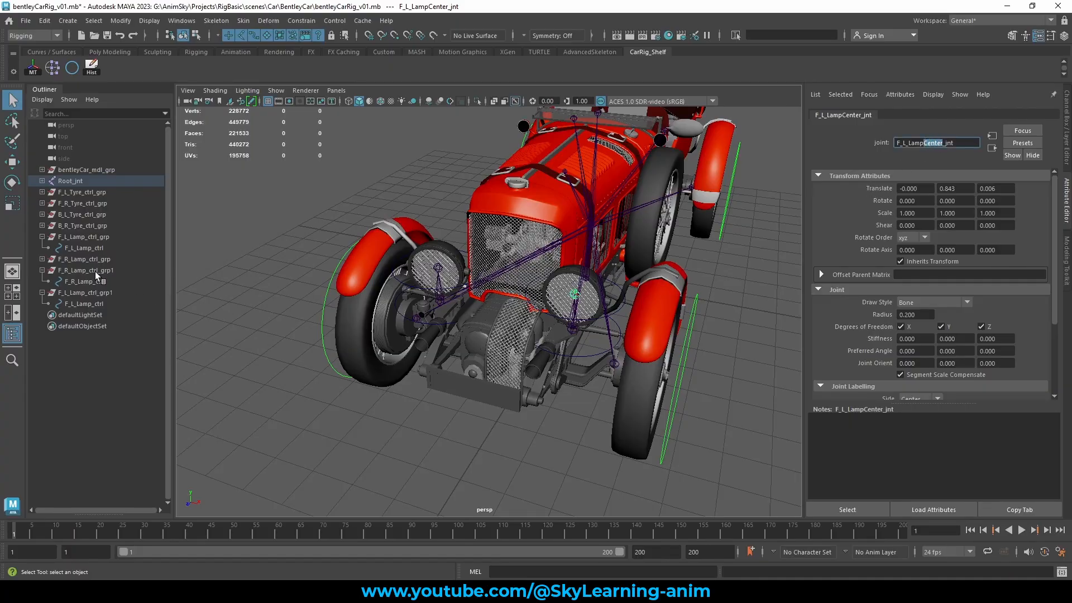
Replace "Lamp" with "LampCenter" in the names of both duplicated lamp groups and their controls, limited to the selected nodes.
{"action": "left_click_drag", "start_coordinate": [95, 272], "coordinate": [92, 300]}
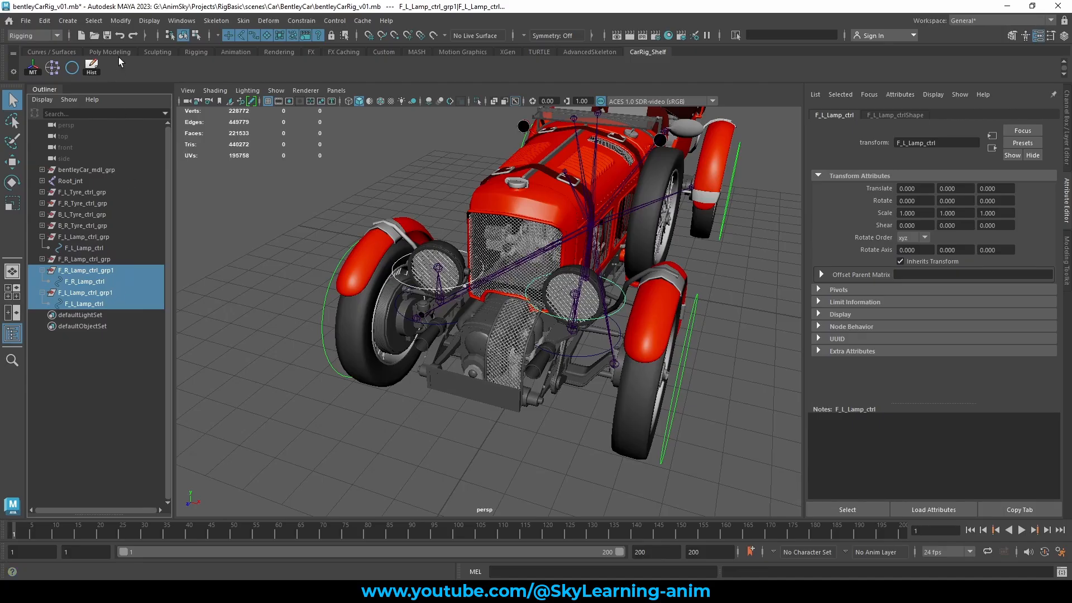
{"action": "left_click", "coordinate": [120, 21]}
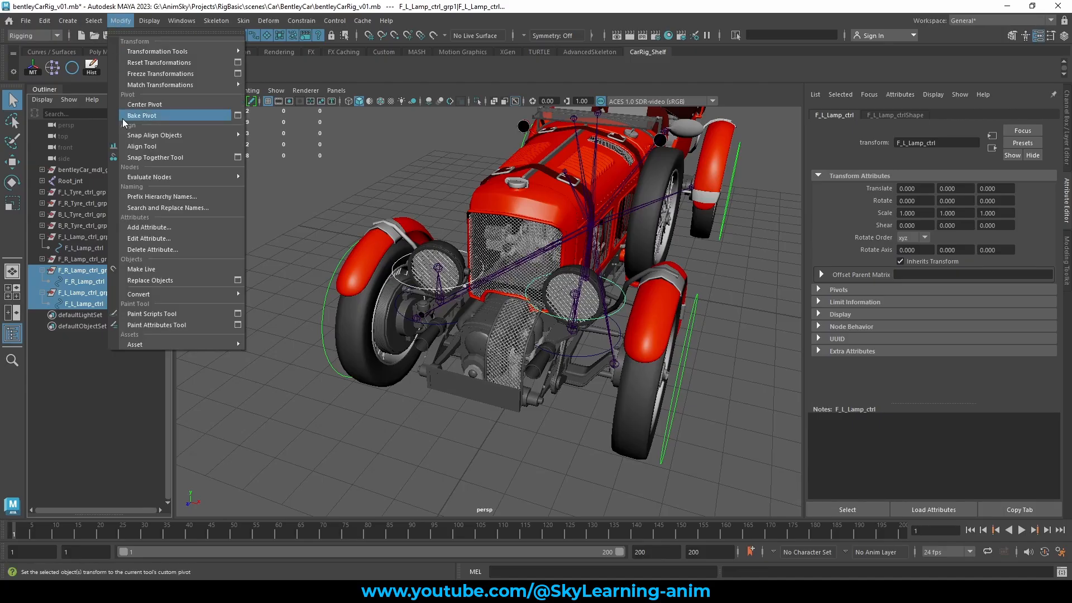
{"action": "left_click", "coordinate": [168, 208]}
{"action": "double_click", "coordinate": [792, 136]}
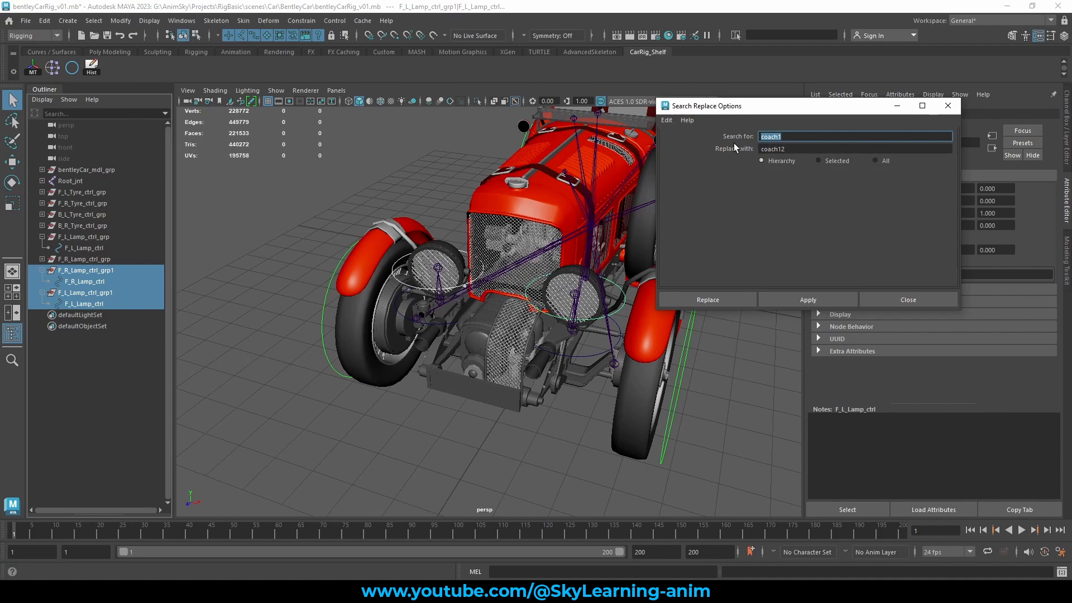
{"action": "type", "text": "Lamp"}
{"action": "left_click_drag", "start_coordinate": [791, 149], "coordinate": [709, 149]}
{"action": "type", "text": "Lam"}
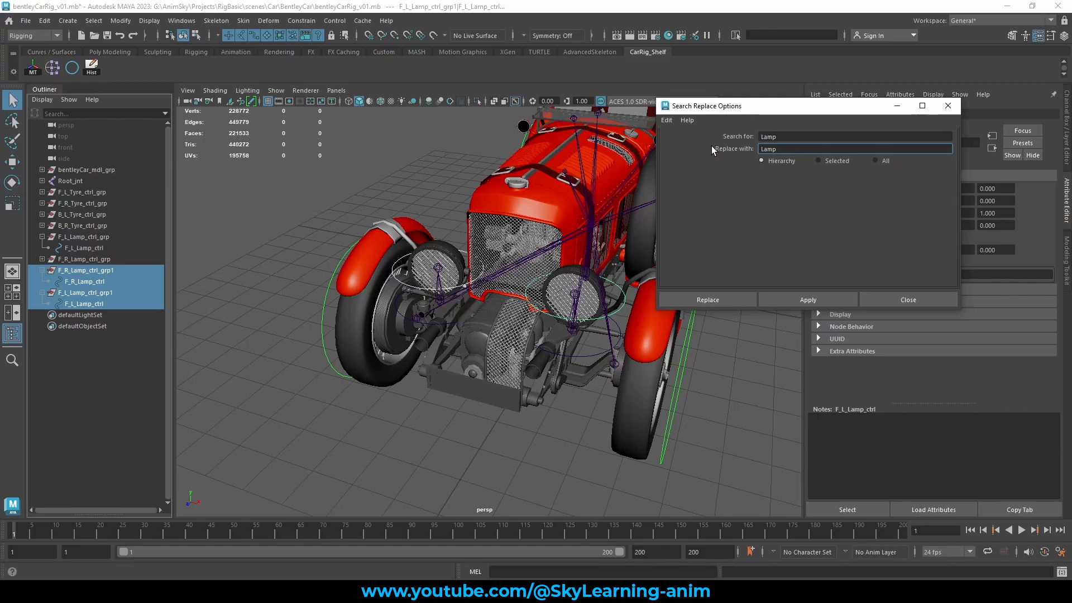
{"action": "left_click_drag", "start_coordinate": [754, 111], "coordinate": [679, 255]}
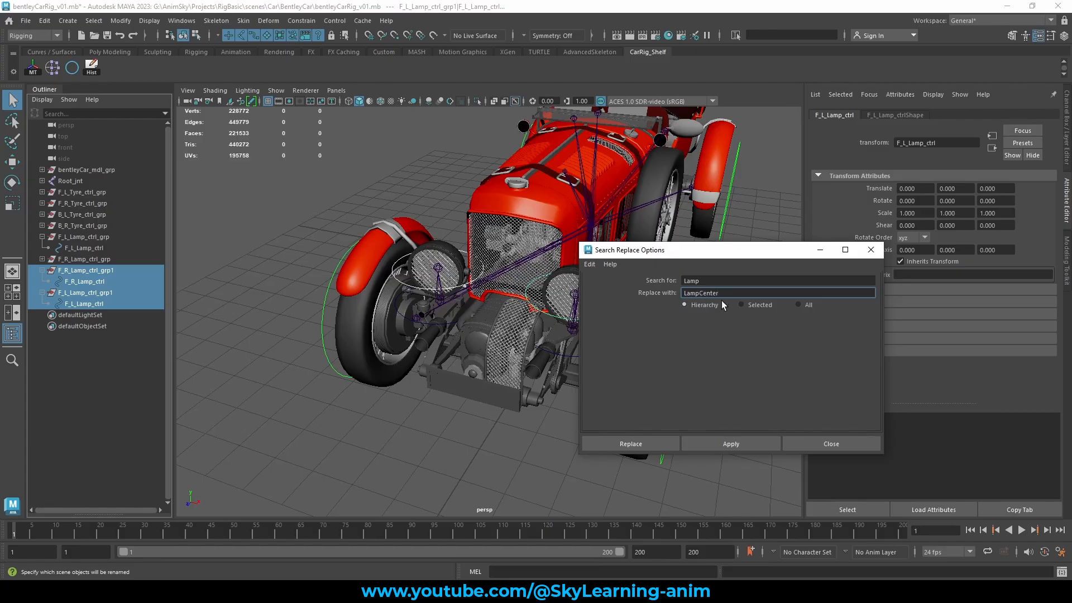
{"action": "left_click", "coordinate": [728, 444]}
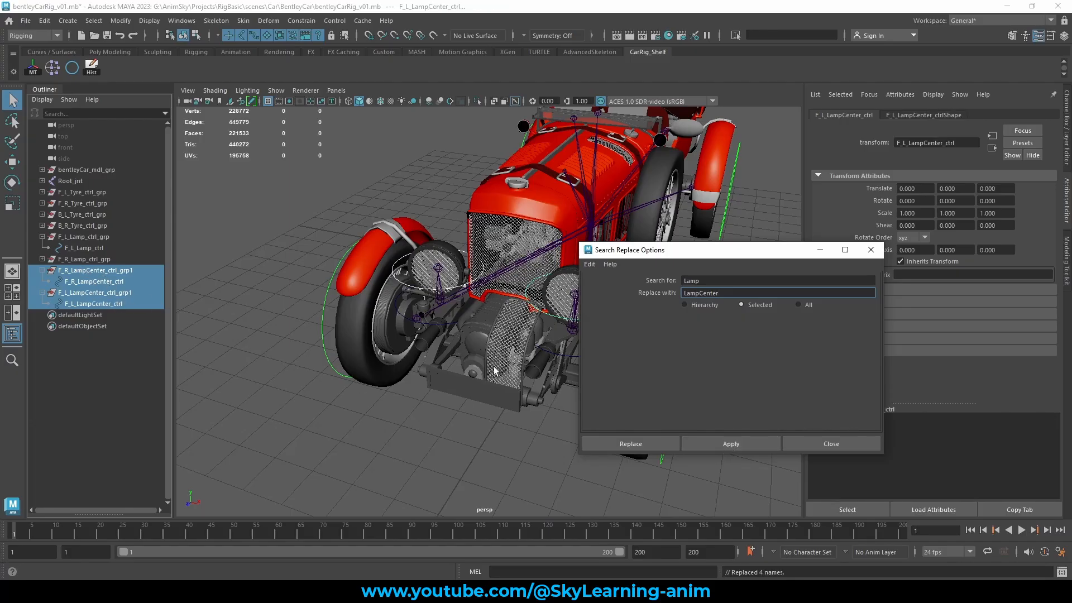
{"action": "left_click", "coordinate": [843, 443]}
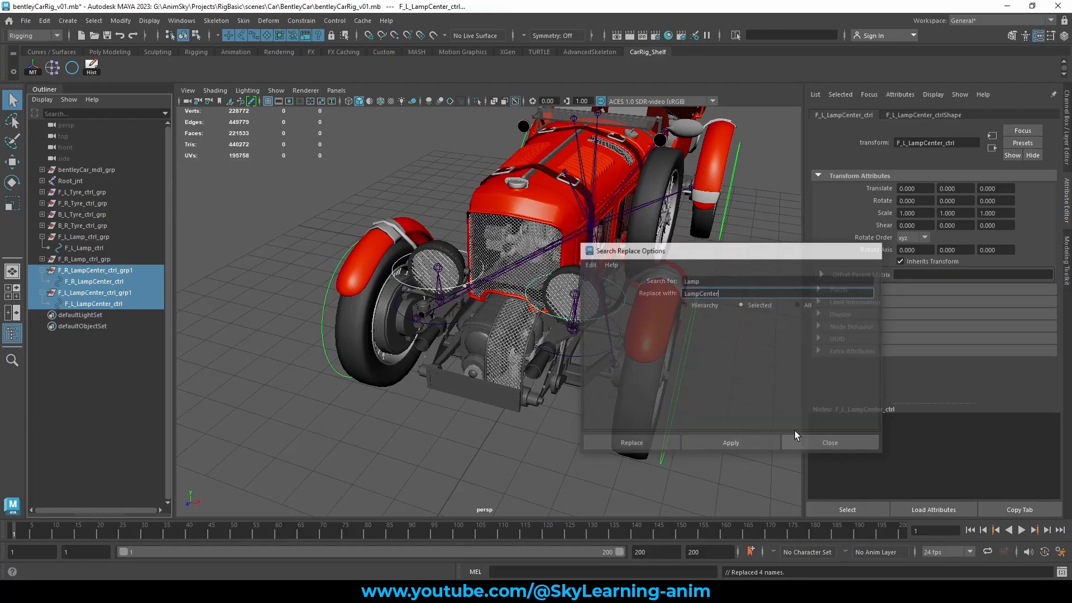
Rename the two duplicated groups F_R_LampCenter_ctrl_grp and F_L_LampCenter_ctrl_grp, without the trailing 1.
{"action": "double_click", "coordinate": [128, 270]}
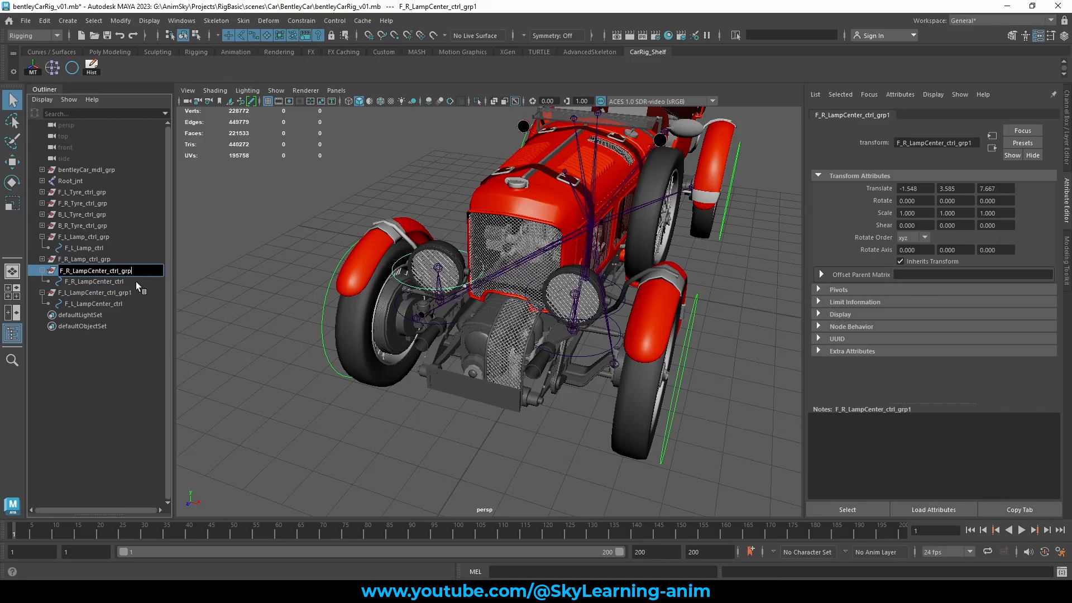
{"action": "double_click", "coordinate": [134, 293]}
{"action": "key", "text": "Return"}
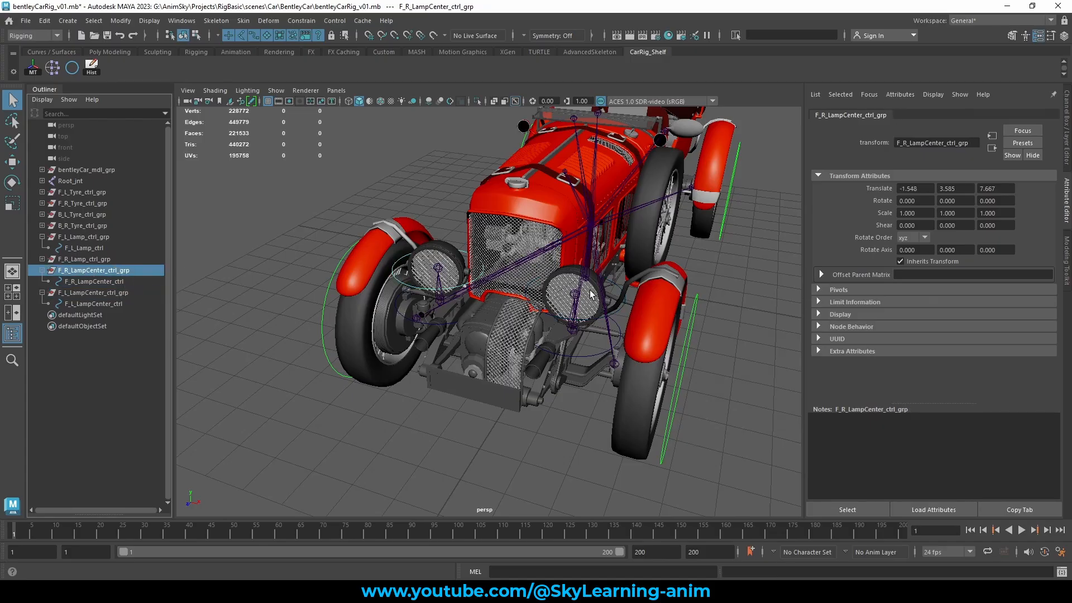
Examine the front lamp joints and compare the lamp controls with the lamp center controls around both headlights.
{"action": "left_click", "coordinate": [576, 294]}
{"action": "left_click", "coordinate": [926, 143]}
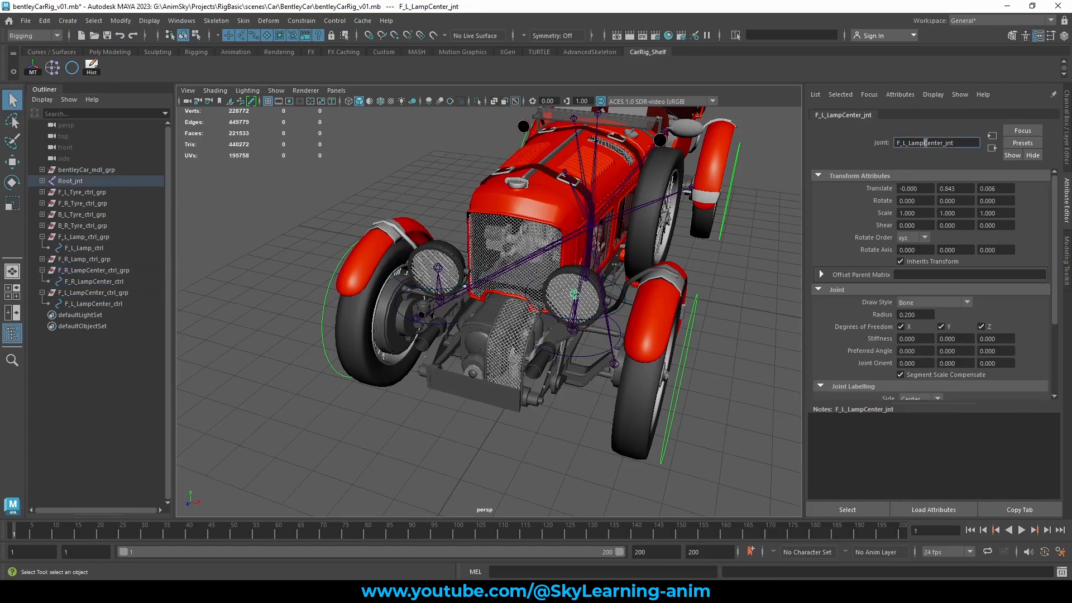
{"action": "left_click", "coordinate": [84, 270]}
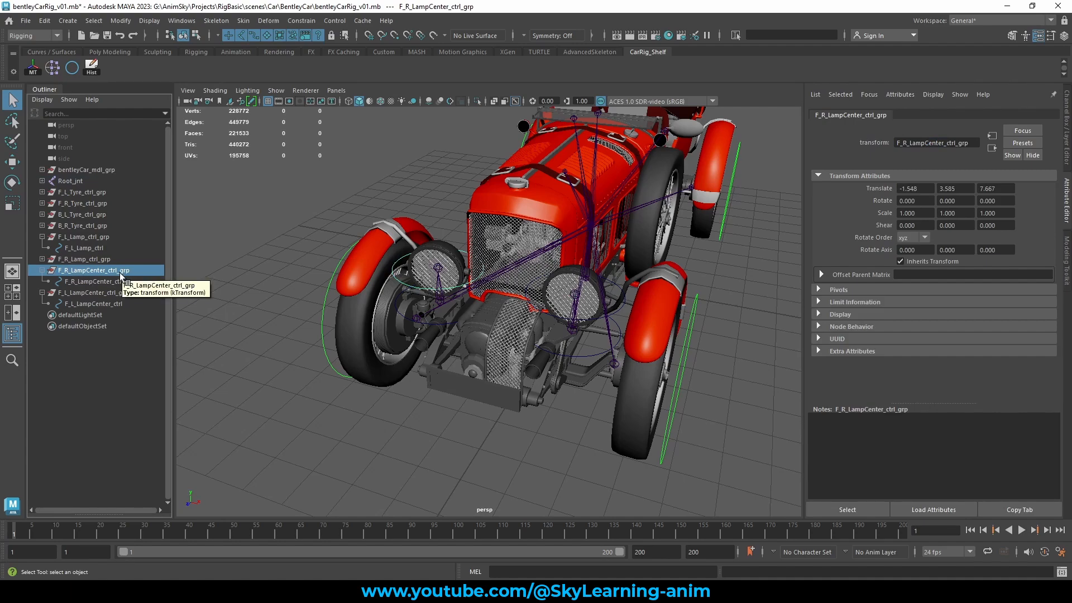
{"action": "left_click", "coordinate": [441, 287]}
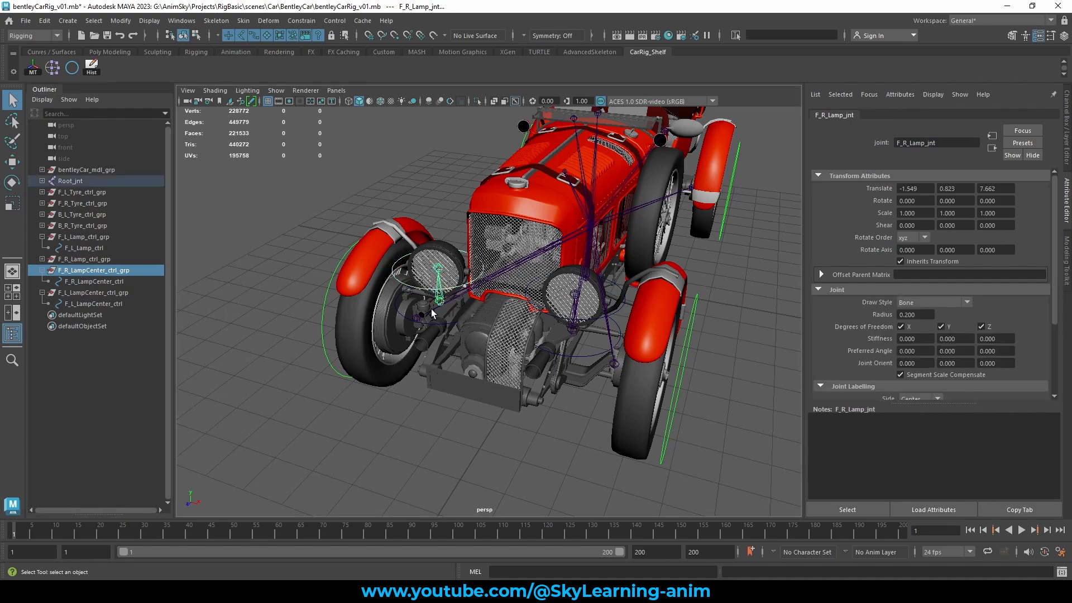
{"action": "mouse_move", "coordinate": [439, 308]}
{"action": "left_mouse_down", "text": "alt"}
{"action": "mouse_move", "coordinate": [423, 305]}
{"action": "mouse_move", "coordinate": [441, 301]}
{"action": "left_mouse_up", "text": "alt"}
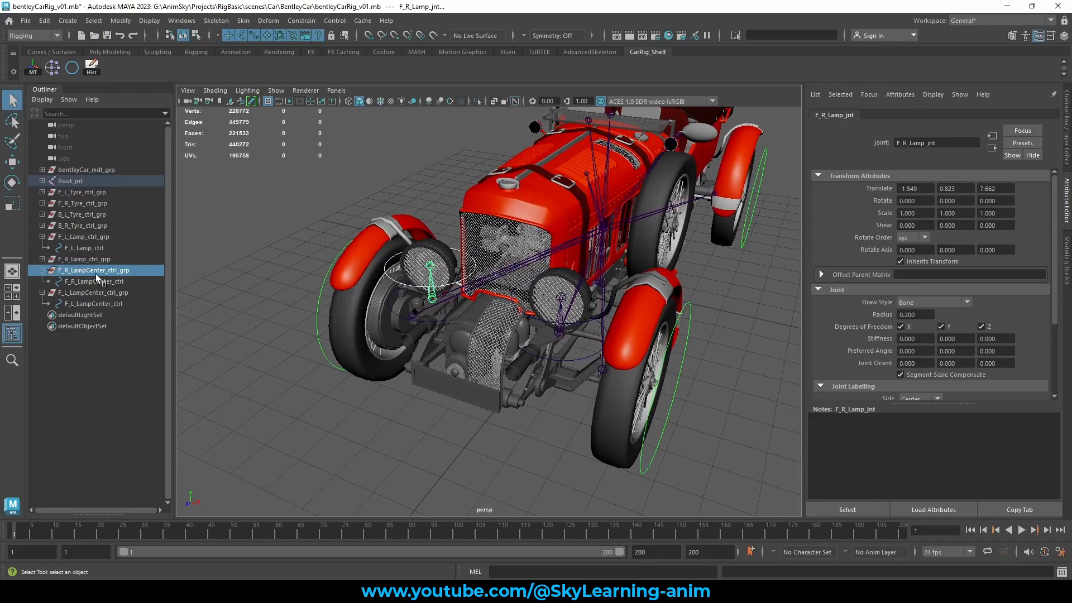
{"action": "left_click", "coordinate": [422, 324]}
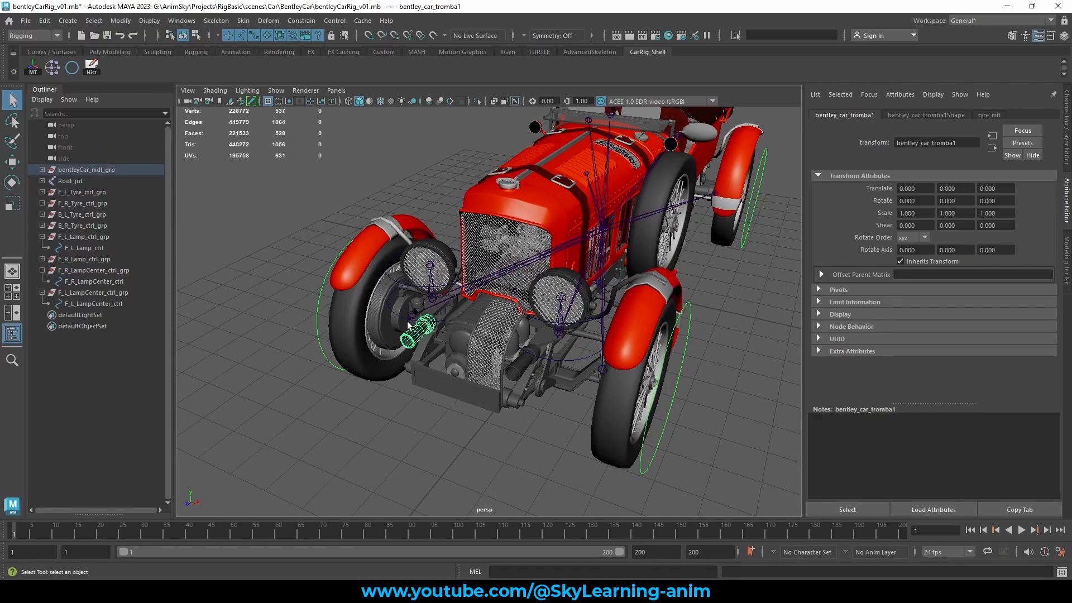
{"action": "left_click", "coordinate": [411, 326]}
{"action": "right_click_drag", "start_coordinate": [410, 326], "coordinate": [751, 370], "text": "alt"}
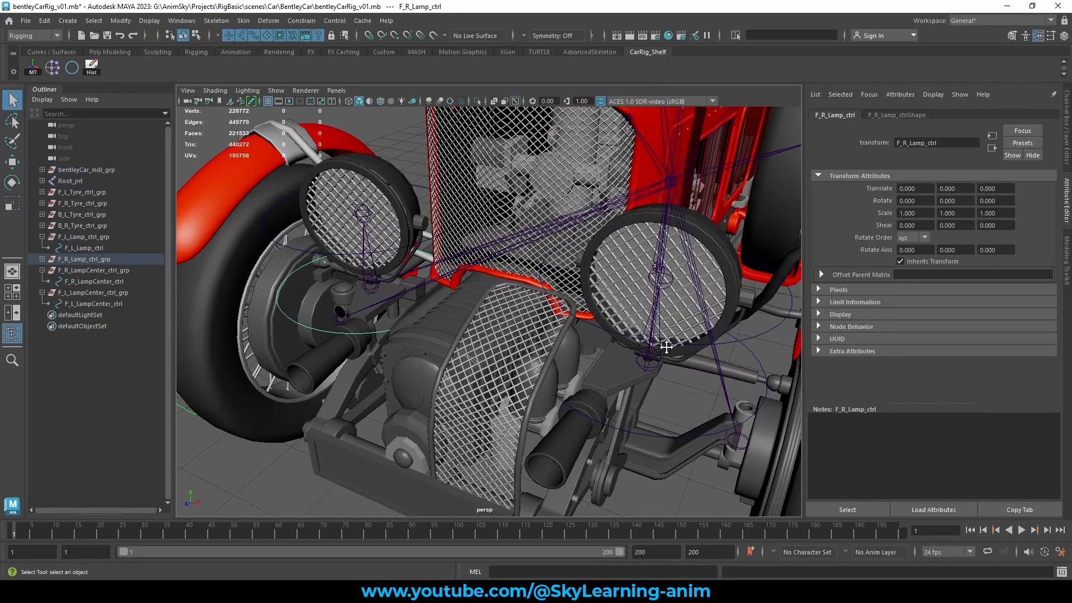
{"action": "middle_click_drag", "start_coordinate": [666, 342], "coordinate": [615, 322], "text": "alt"}
{"action": "left_click", "coordinate": [619, 414]}
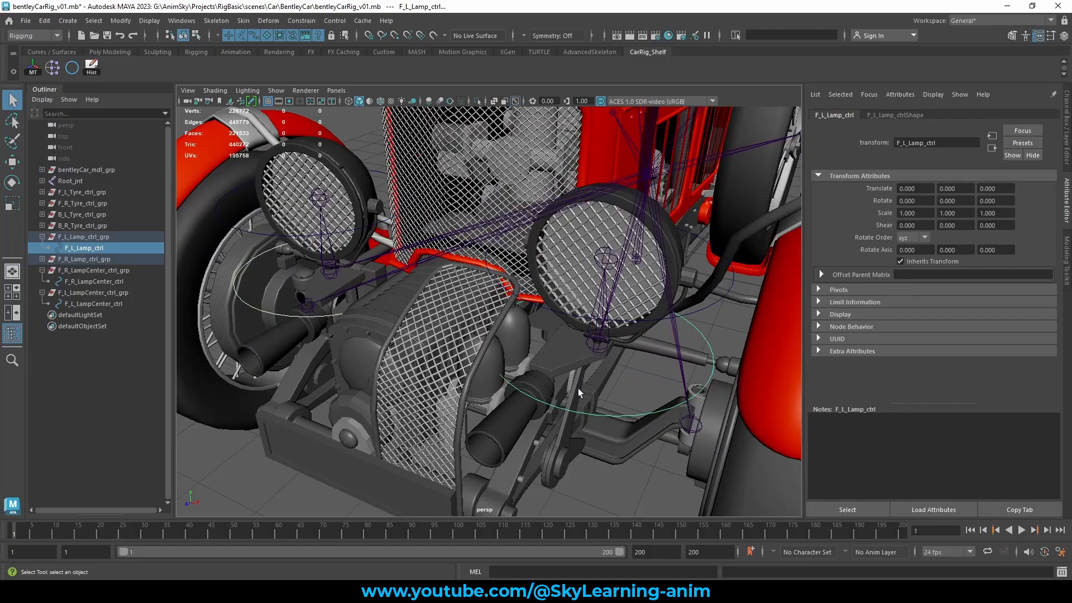
{"action": "right_click_drag", "start_coordinate": [363, 295], "coordinate": [240, 286], "text": "alt"}
{"action": "right_click_drag", "start_coordinate": [580, 289], "coordinate": [554, 302], "text": "alt"}
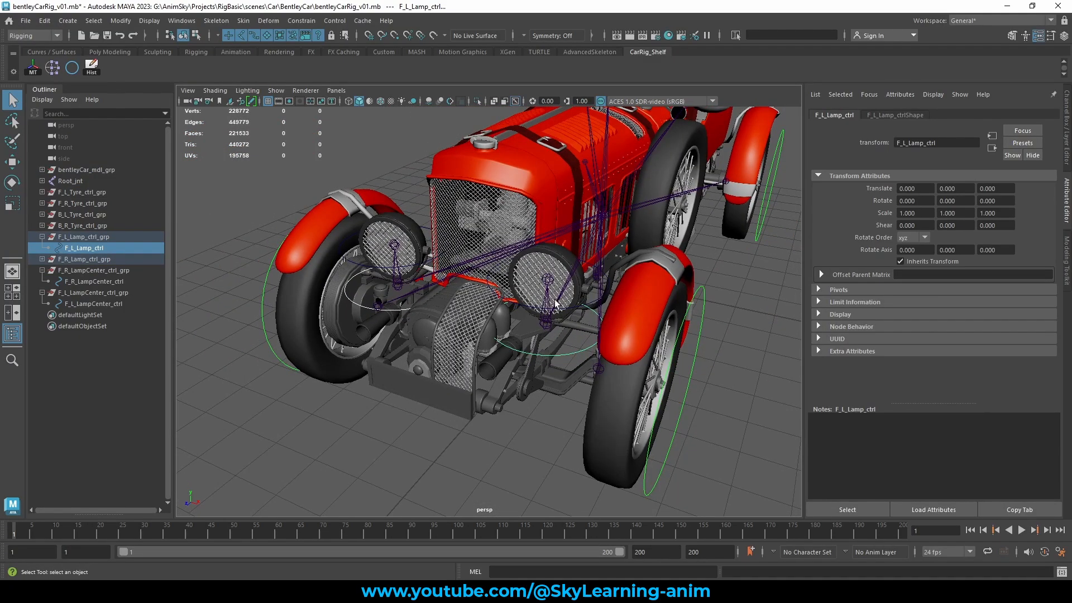
Isolate Front_LeftLamp_grp and Front_RightLamp_grp together with the F_L_Lamp_ctrl and F_R_Lamp_ctrl circles in the viewport.
{"action": "left_click", "coordinate": [560, 272]}
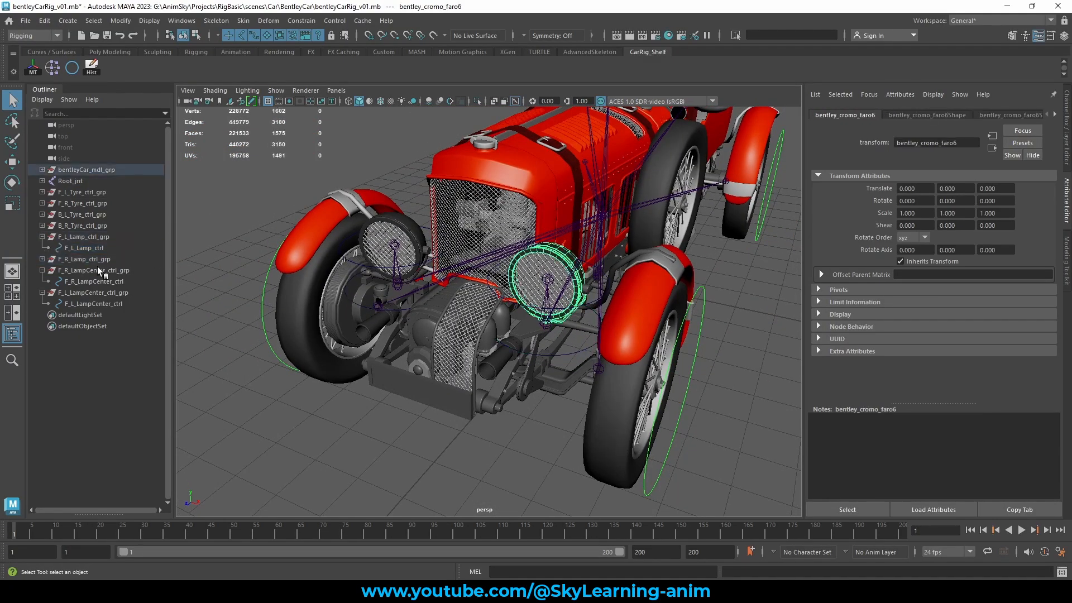
{"action": "key", "text": "f"}
{"action": "left_click", "coordinate": [62, 293]}
{"action": "left_click_drag", "start_coordinate": [98, 294], "coordinate": [123, 303]}
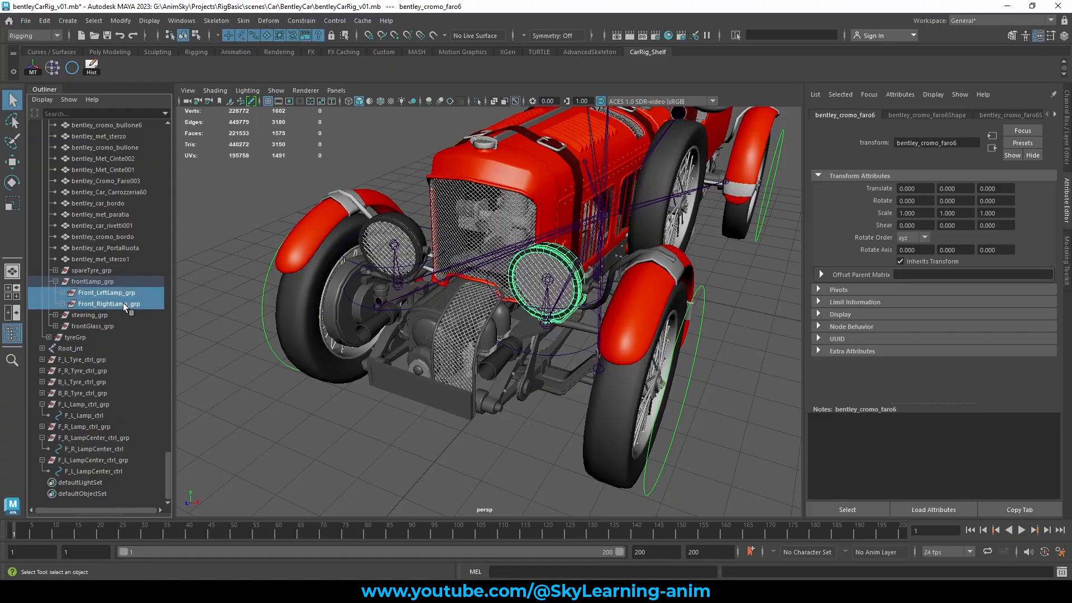
{"action": "left_click", "coordinate": [357, 306]}
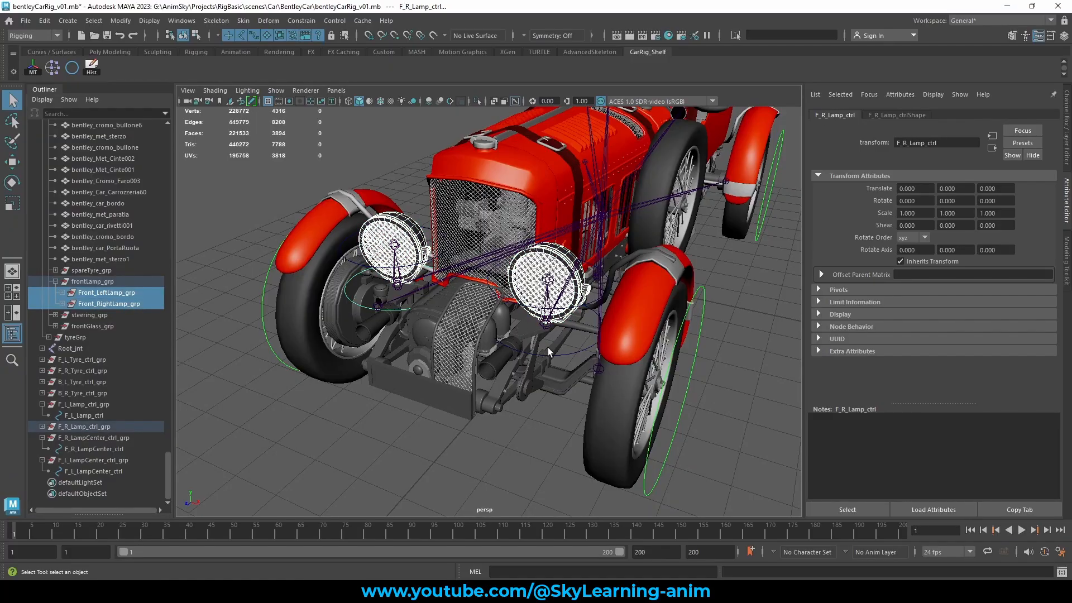
{"action": "left_click", "coordinate": [579, 353]}
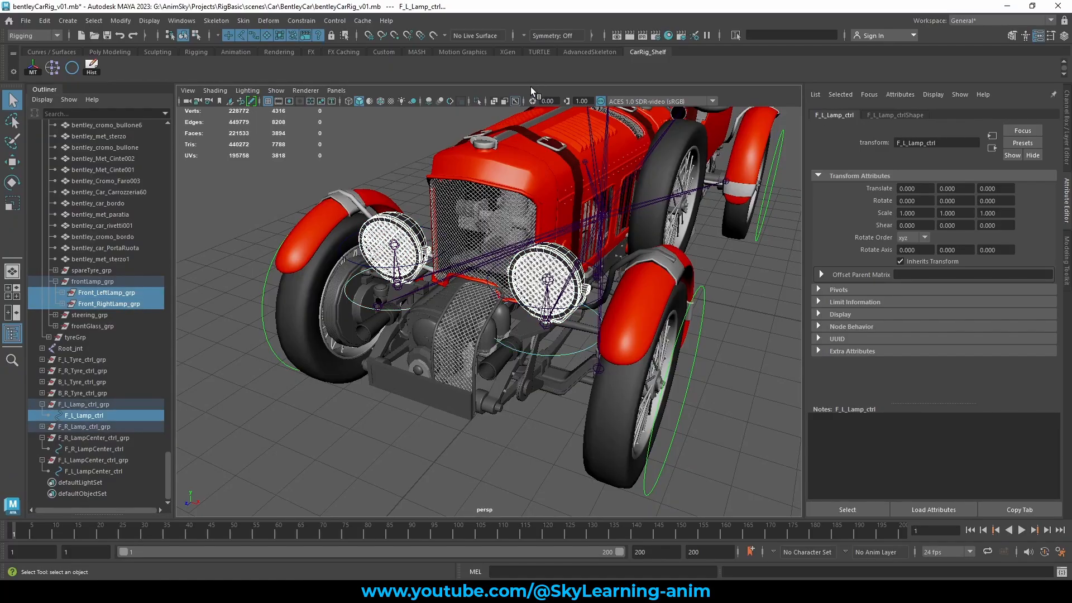
{"action": "left_click", "coordinate": [477, 101]}
{"action": "left_click", "coordinate": [548, 302]}
Rotate all control vertices of F_L_Lamp_ctrl and F_R_Lamp_ctrl so both circles stand upright, parallel to the lamp faces.
{"action": "left_click", "coordinate": [559, 339]}
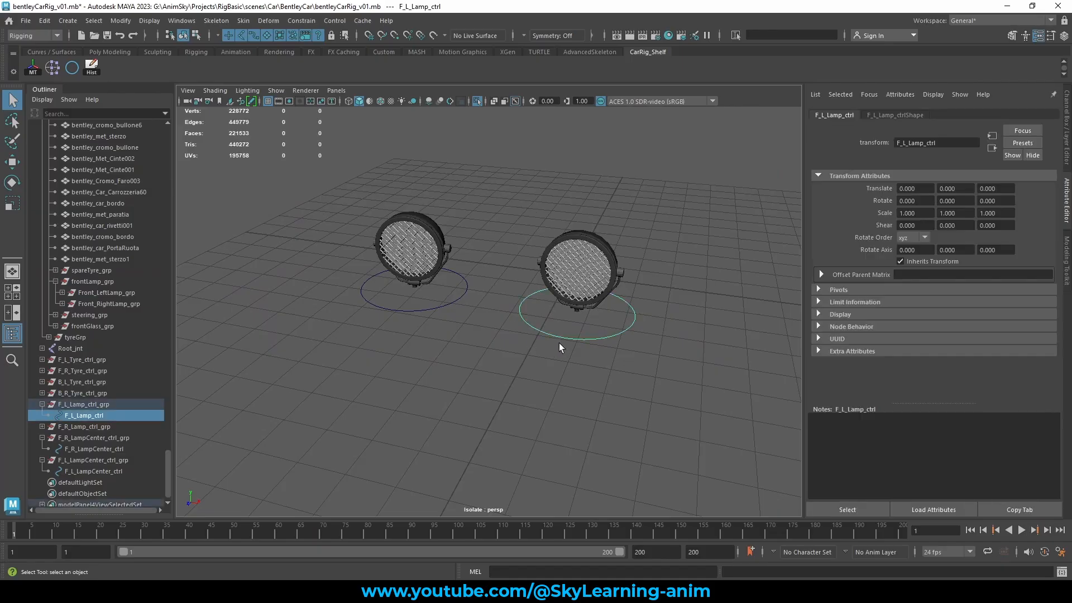
{"action": "key", "text": "w"}
{"action": "left_click", "coordinate": [440, 310], "text": "shift"}
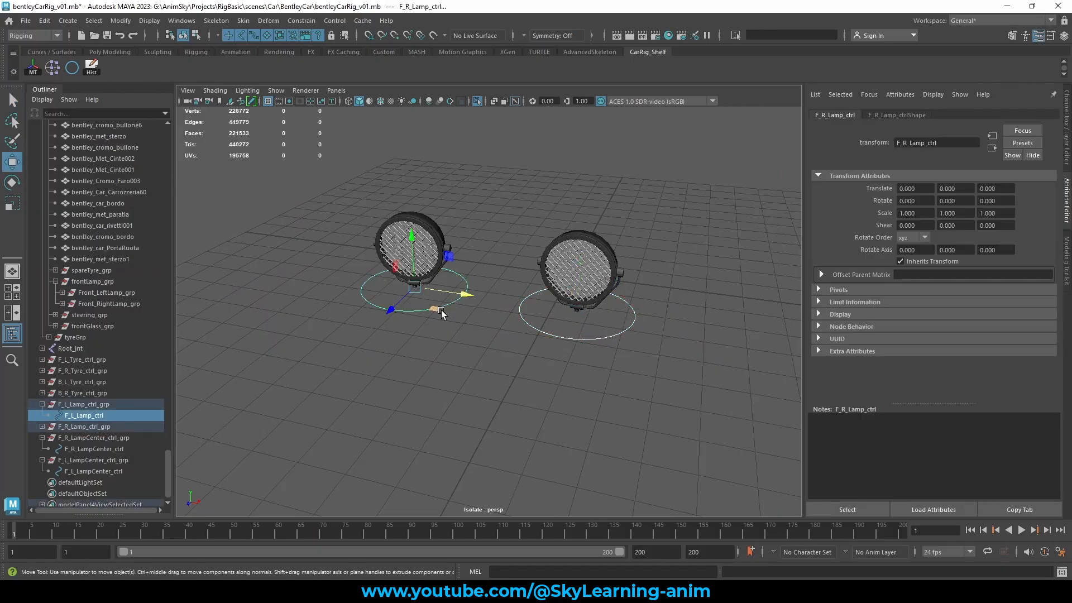
{"action": "key", "text": "F8"}
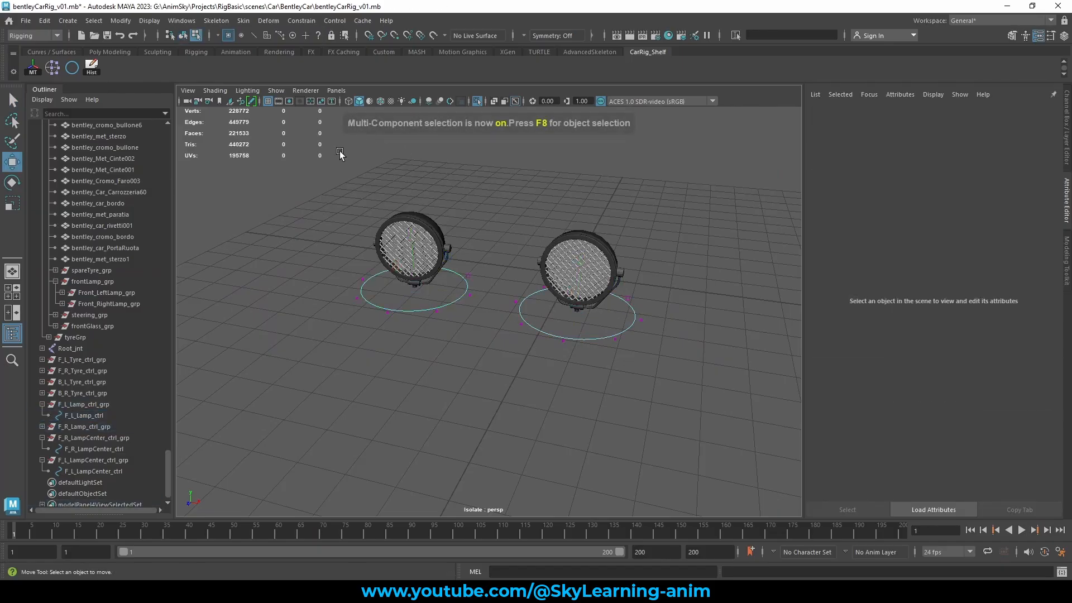
{"action": "left_click_drag", "start_coordinate": [340, 149], "coordinate": [717, 422]}
{"action": "key", "text": "e"}
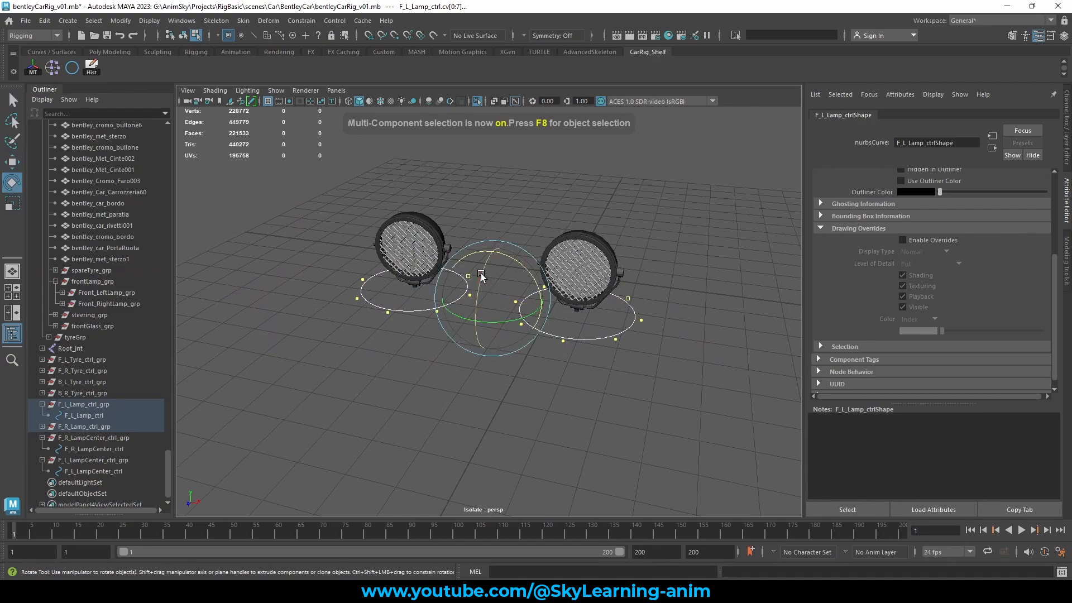
{"action": "left_click_drag", "start_coordinate": [483, 273], "coordinate": [534, 319]}
Move the control vertices of both lamp circles up and in front of the headlights, and scale them to the lens size.
{"action": "key", "text": "w"}
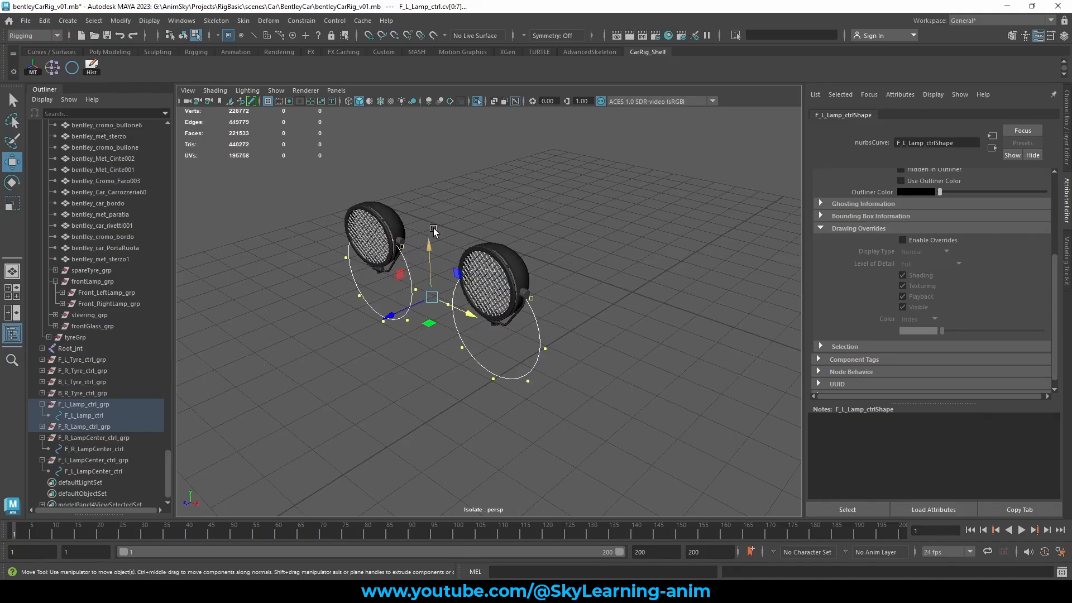
{"action": "left_click_drag", "start_coordinate": [435, 245], "coordinate": [433, 205]}
{"action": "left_click_drag", "start_coordinate": [561, 265], "coordinate": [614, 249], "text": "alt"}
{"action": "left_click_drag", "start_coordinate": [429, 280], "coordinate": [391, 295], "text": "alt"}
{"action": "key", "text": "r"}
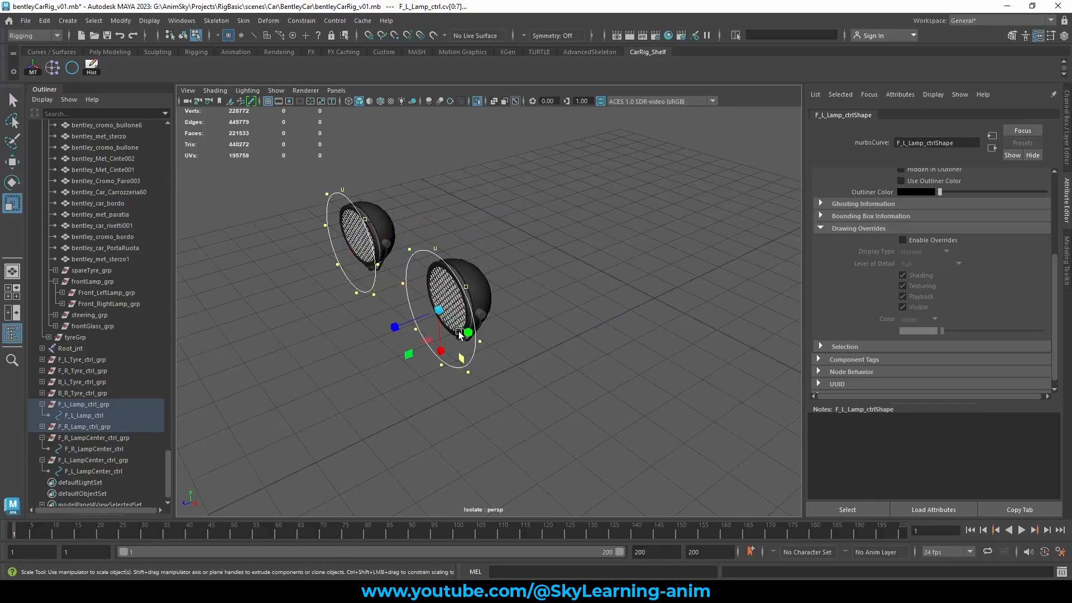
{"action": "left_click_drag", "start_coordinate": [508, 321], "coordinate": [617, 316], "text": "alt"}
{"action": "key", "text": "w"}
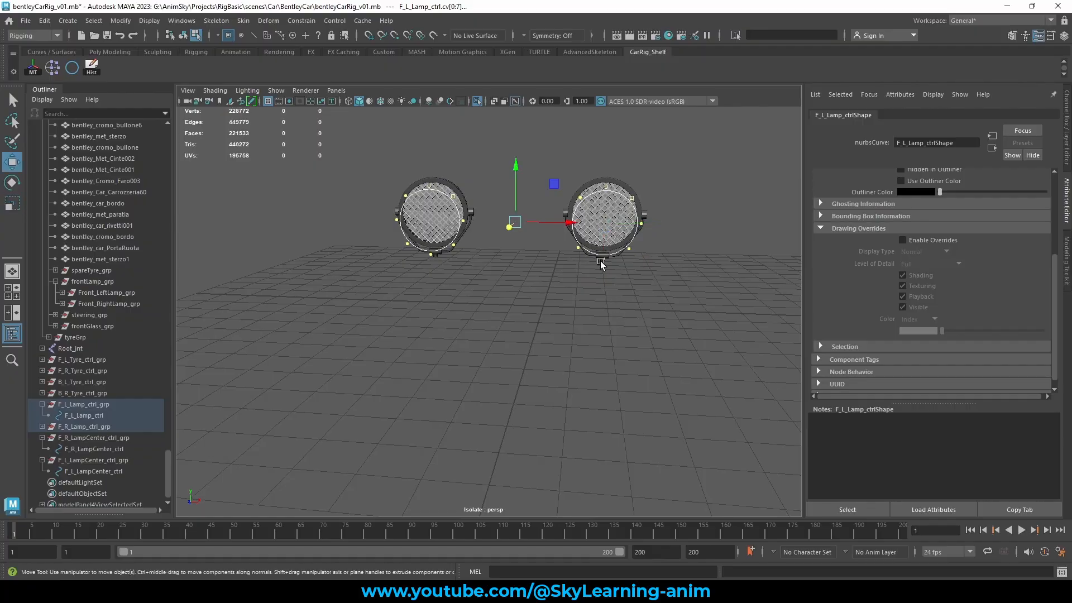
{"action": "left_click_drag", "start_coordinate": [517, 164], "coordinate": [517, 158]}
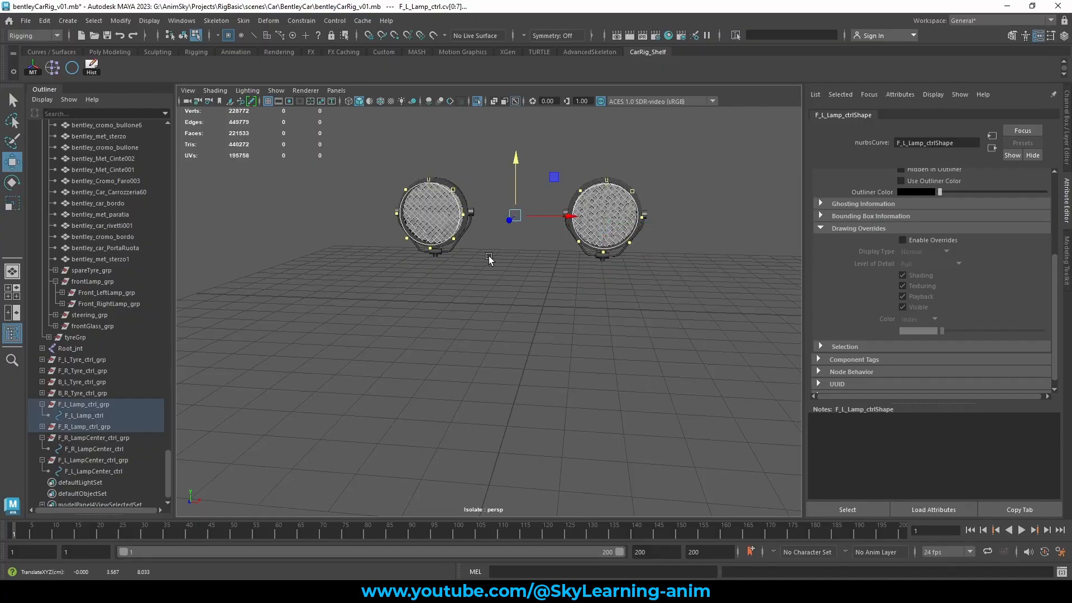
Center the lamp circles on the headlights vertically in the front view, and nudge the F_R_Lamp_ctrl vertices sideways onto its lamp.
{"action": "key", "text": "space"}
{"action": "key", "text": "space"}
{"action": "key", "text": "f"}
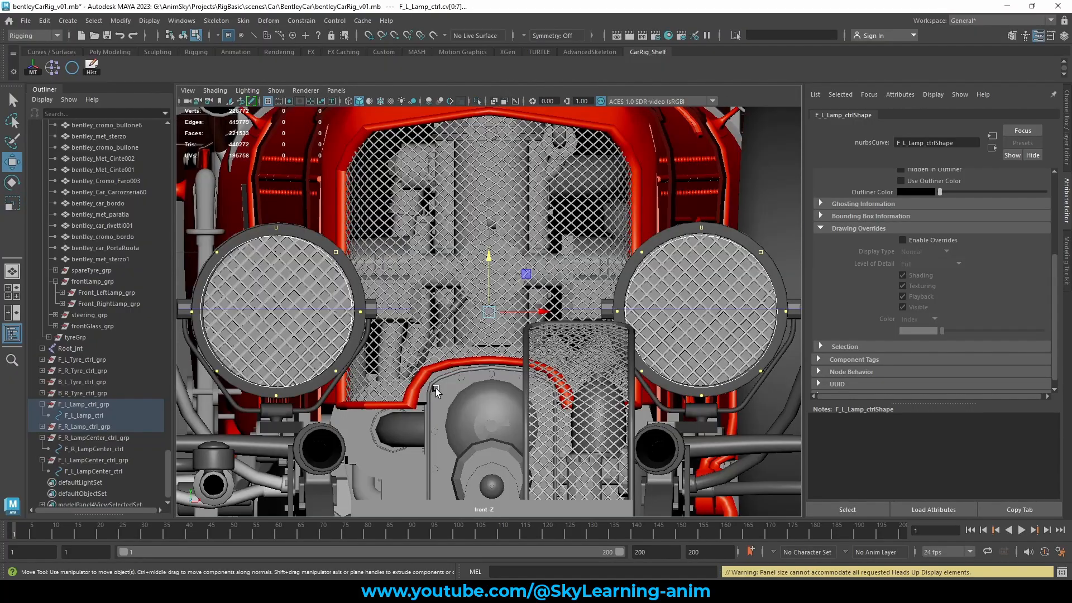
{"action": "left_click_drag", "start_coordinate": [483, 263], "coordinate": [492, 254]}
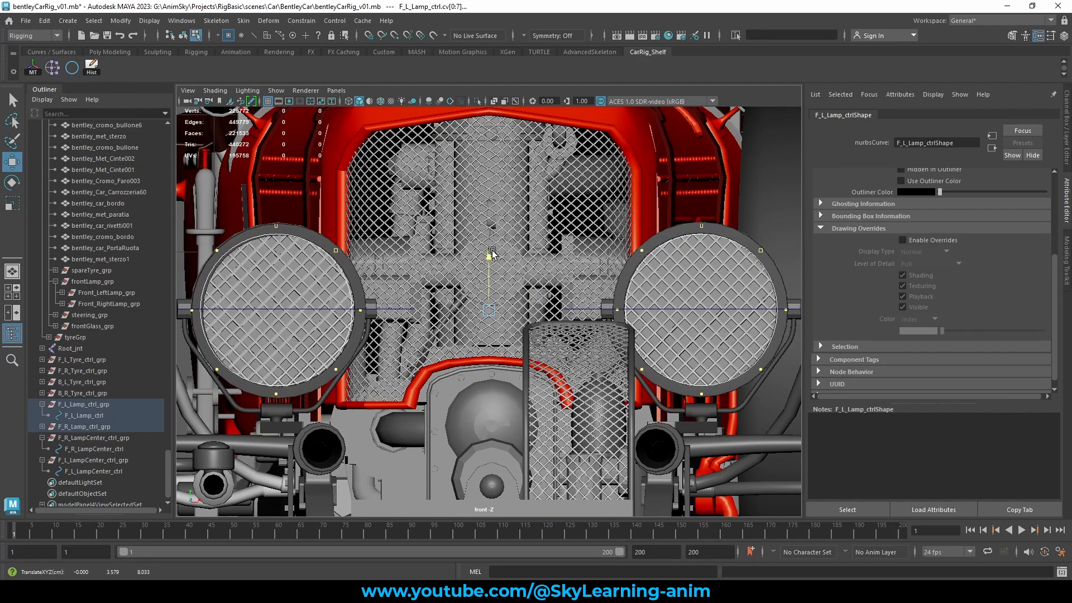
{"action": "left_click_drag", "start_coordinate": [492, 254], "coordinate": [492, 253]}
{"action": "left_click_drag", "start_coordinate": [581, 194], "coordinate": [869, 496], "text": "ctrl"}
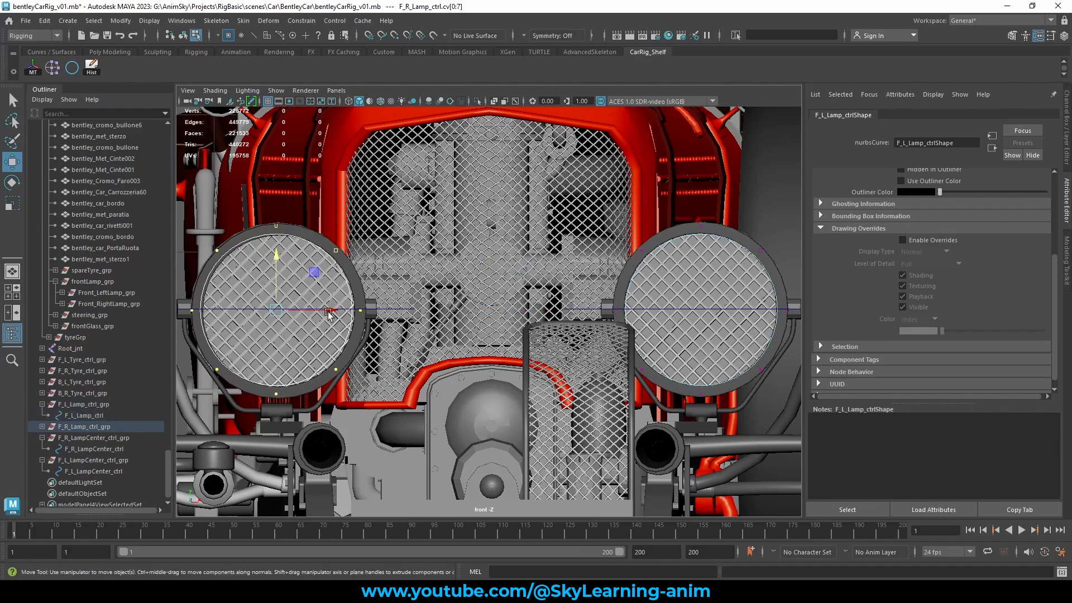
{"action": "left_click_drag", "start_coordinate": [333, 309], "coordinate": [336, 309]}
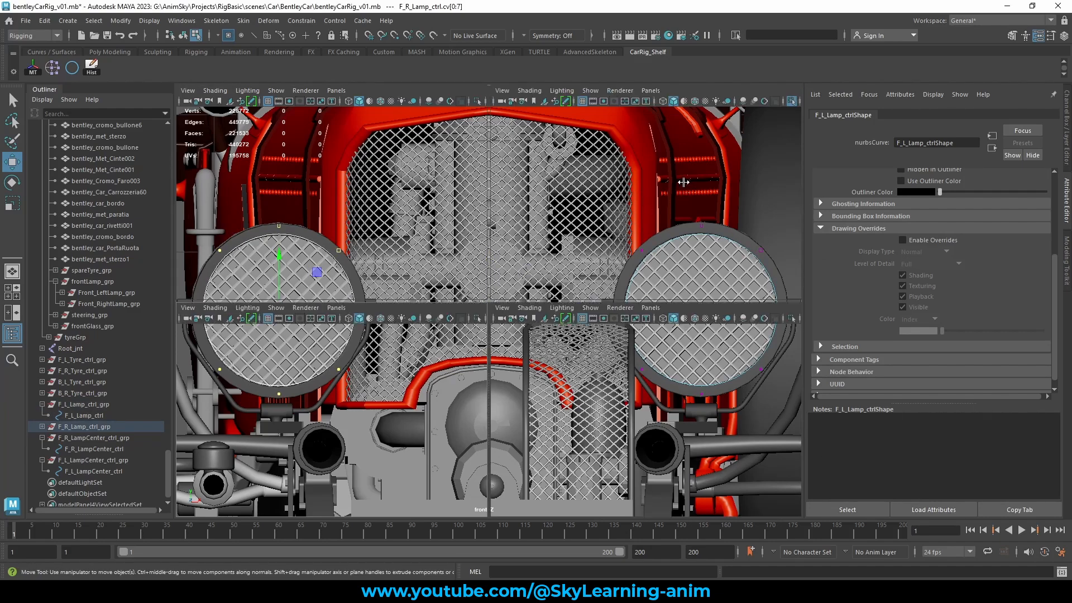
Return to the perspective view and switch from component selection back to object selection with nothing selected.
{"action": "key", "text": "space"}
{"action": "key", "text": "space"}
{"action": "left_click_drag", "start_coordinate": [605, 210], "coordinate": [518, 209], "text": "alt"}
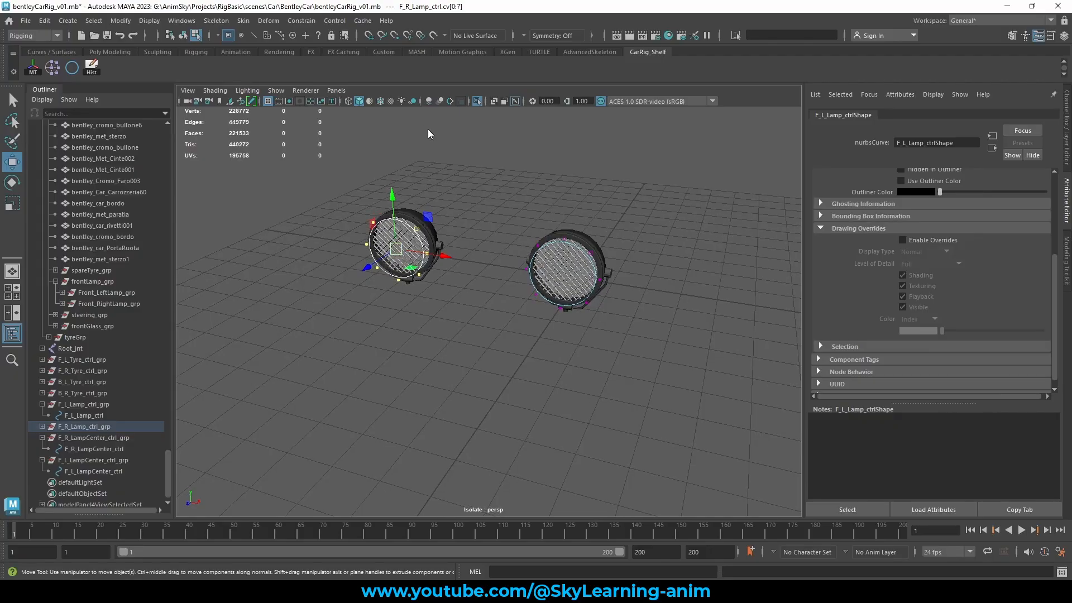
{"action": "right_click_drag", "start_coordinate": [428, 129], "coordinate": [505, 109]}
{"action": "left_click", "coordinate": [571, 192]}
{"action": "left_click_drag", "start_coordinate": [572, 192], "coordinate": [550, 195], "text": "alt"}
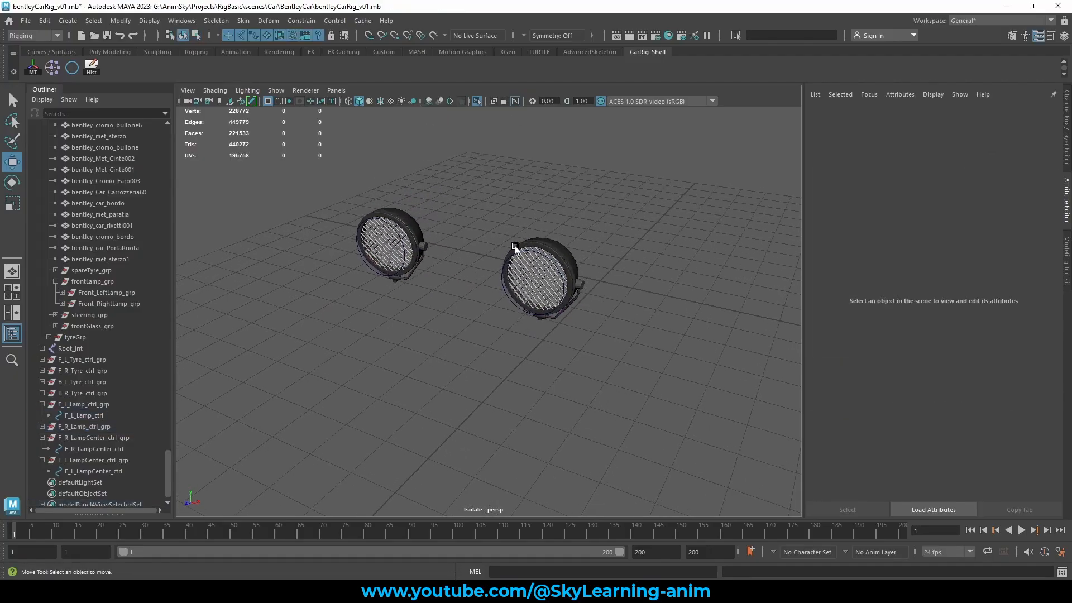
Enable drawing overrides on the F_L_Lamp_ctrlShape curve.
{"action": "left_click", "coordinate": [84, 415]}
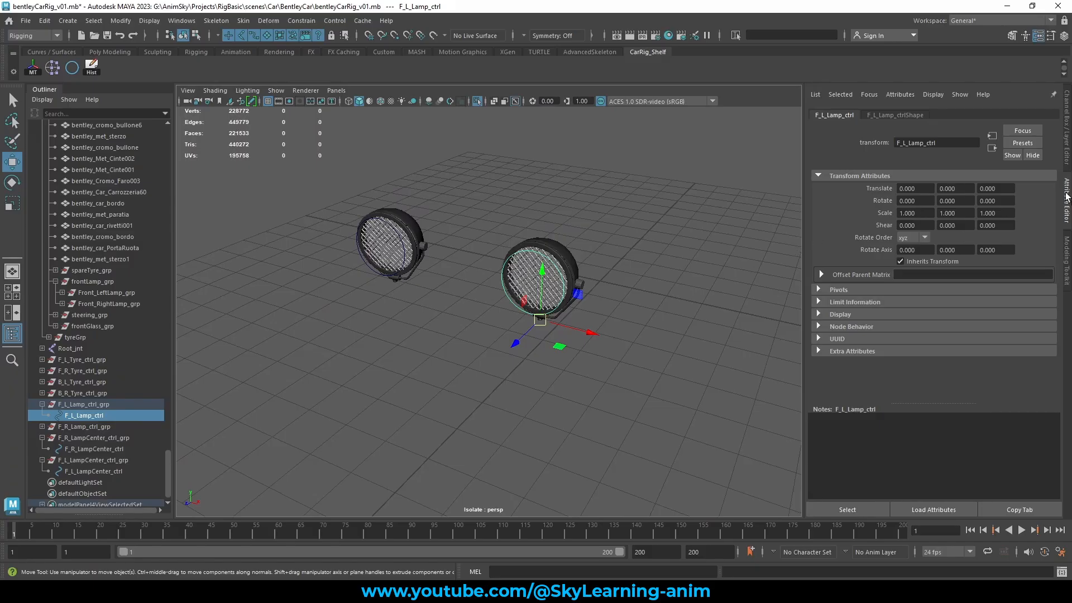
{"action": "left_click", "coordinate": [920, 115]}
{"action": "left_click", "coordinate": [902, 240]}
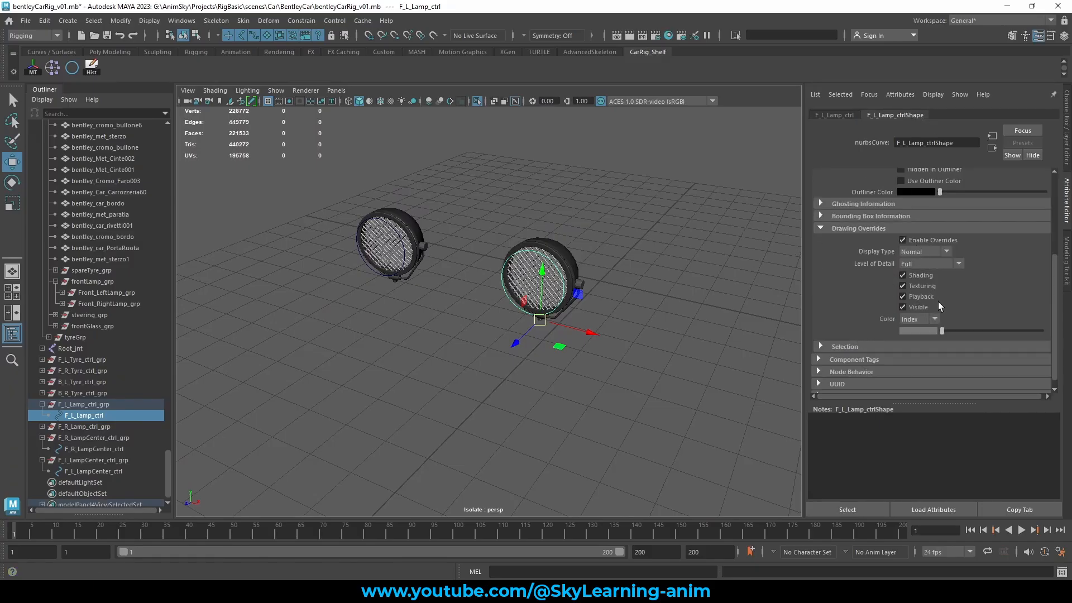
Colour F_L_Lamp_ctrl yellow, and enable drawing overrides on F_R_Lamp_ctrl with the same yellow index colour.
{"action": "left_click_drag", "start_coordinate": [947, 332], "coordinate": [998, 331]}
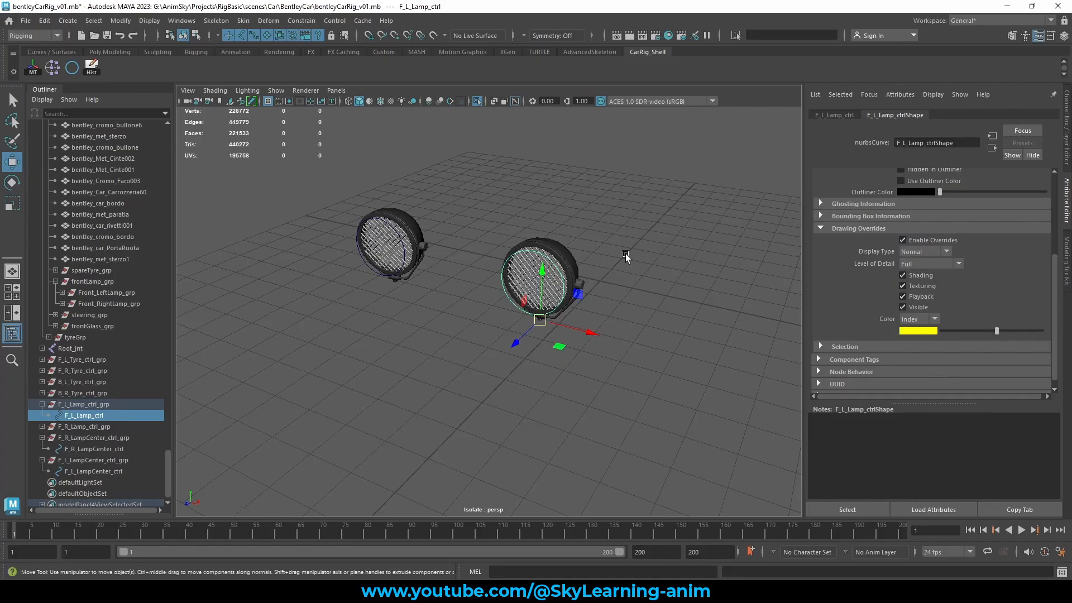
{"action": "left_click", "coordinate": [414, 249]}
{"action": "left_click", "coordinate": [403, 262]}
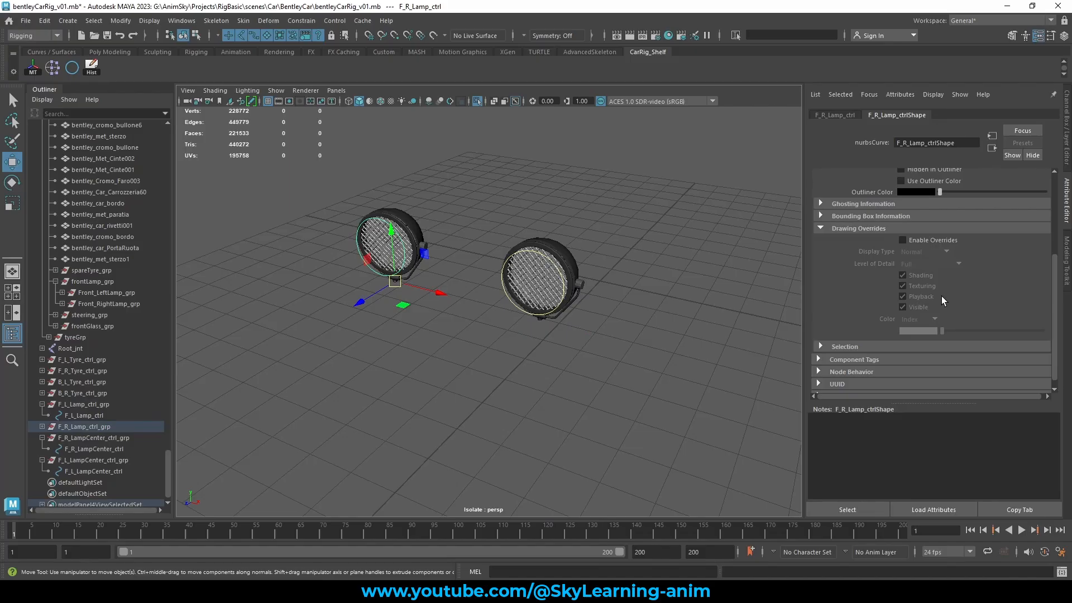
{"action": "left_click", "coordinate": [922, 241]}
{"action": "left_click_drag", "start_coordinate": [942, 331], "coordinate": [997, 332]}
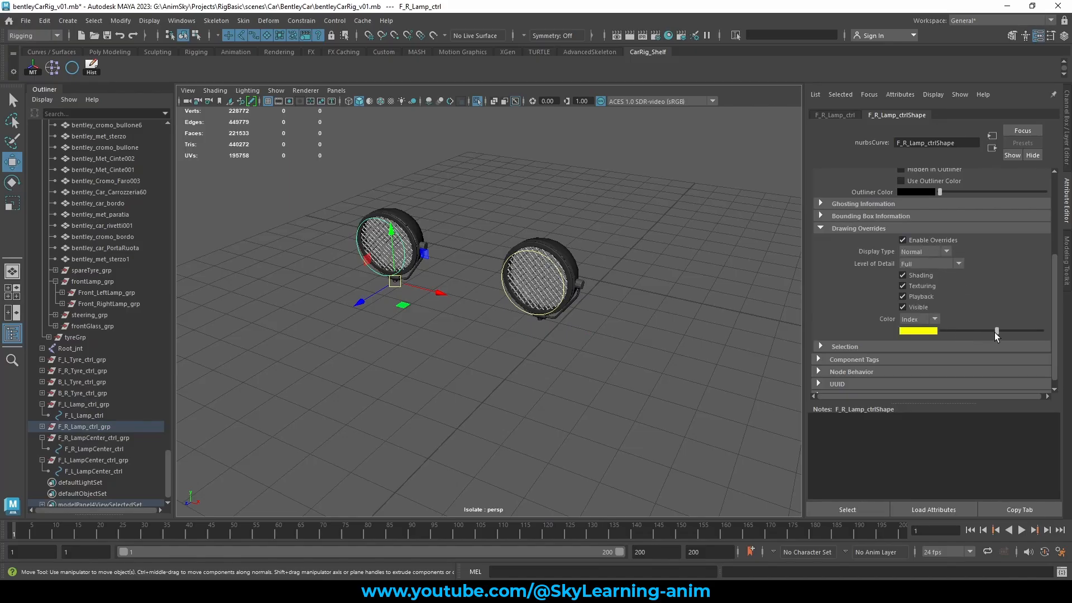
{"action": "left_click", "coordinate": [522, 202]}
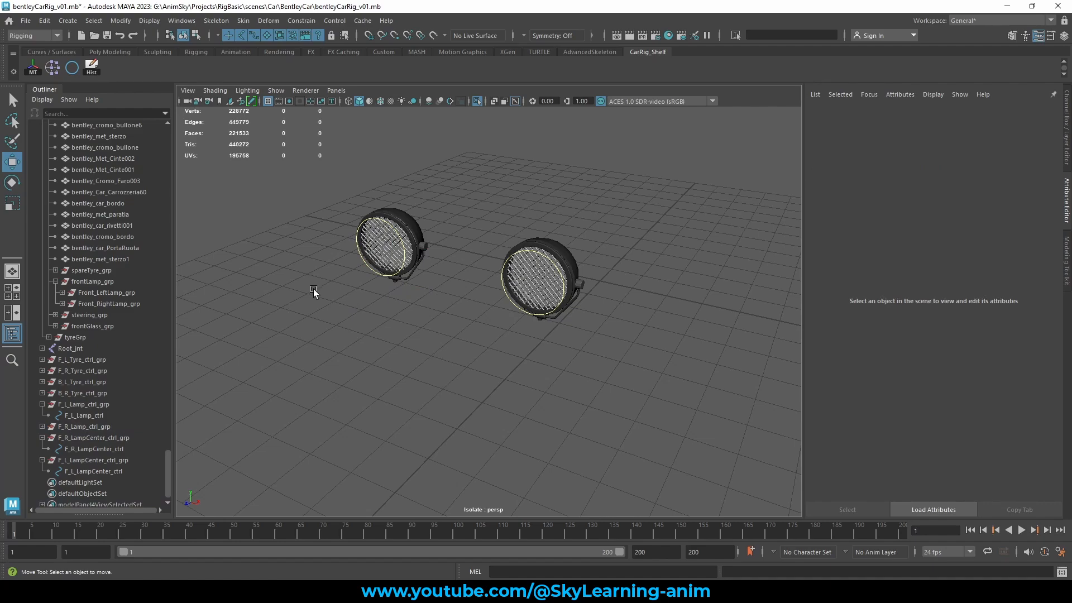
{"action": "left_click", "coordinate": [375, 271]}
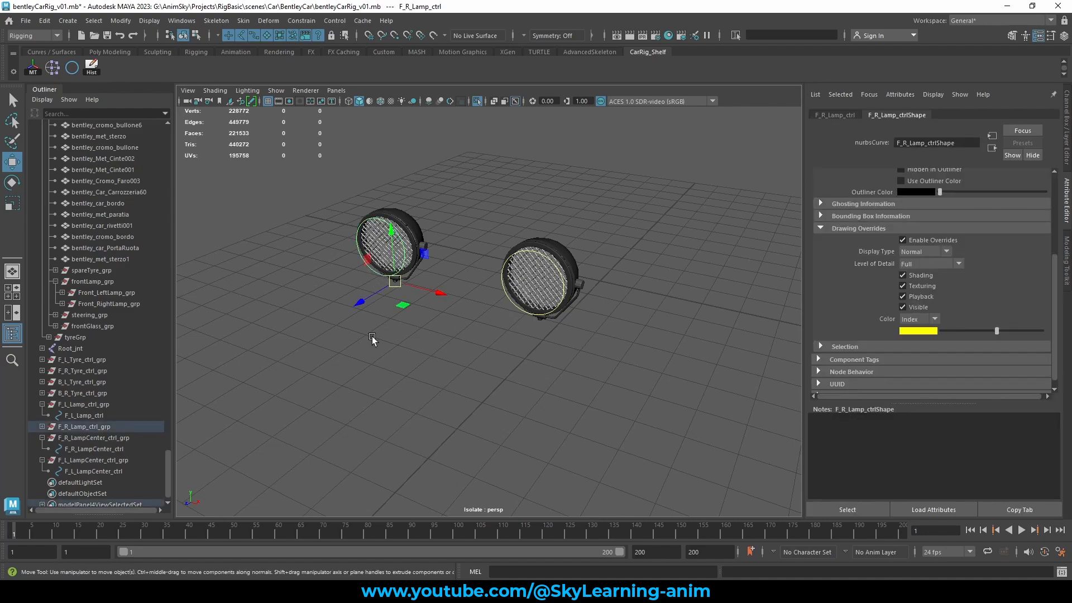
{"action": "left_click", "coordinate": [544, 212]}
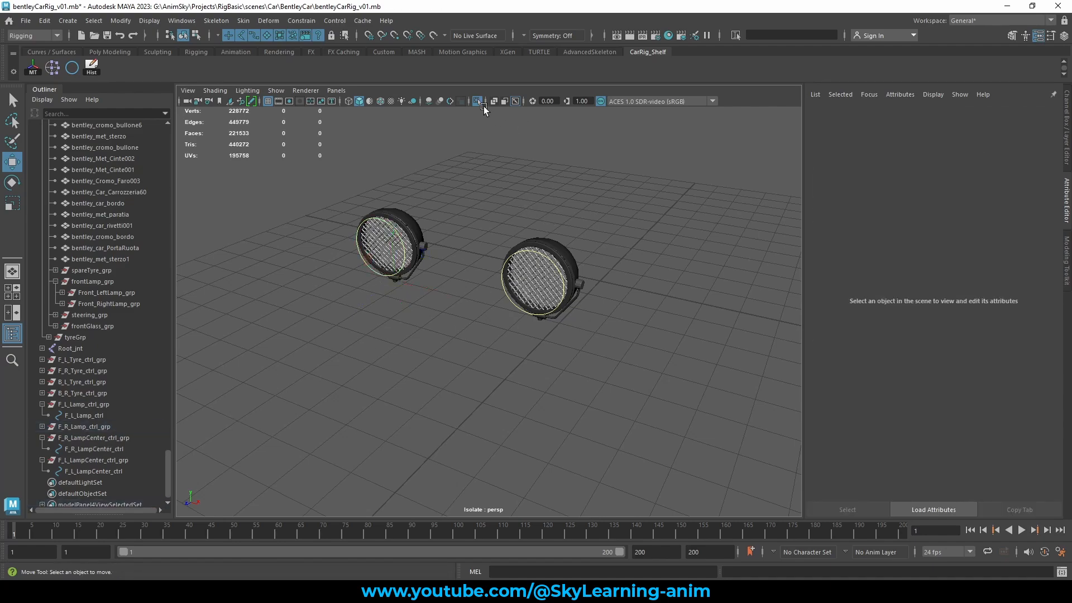
Isolate the two lamp-centre controls together with Front_LeftLamp_grp and Front_RightLamp_grp in the perspective view.
{"action": "left_click", "coordinate": [477, 101]}
{"action": "left_click_drag", "start_coordinate": [626, 234], "coordinate": [599, 292], "text": "alt"}
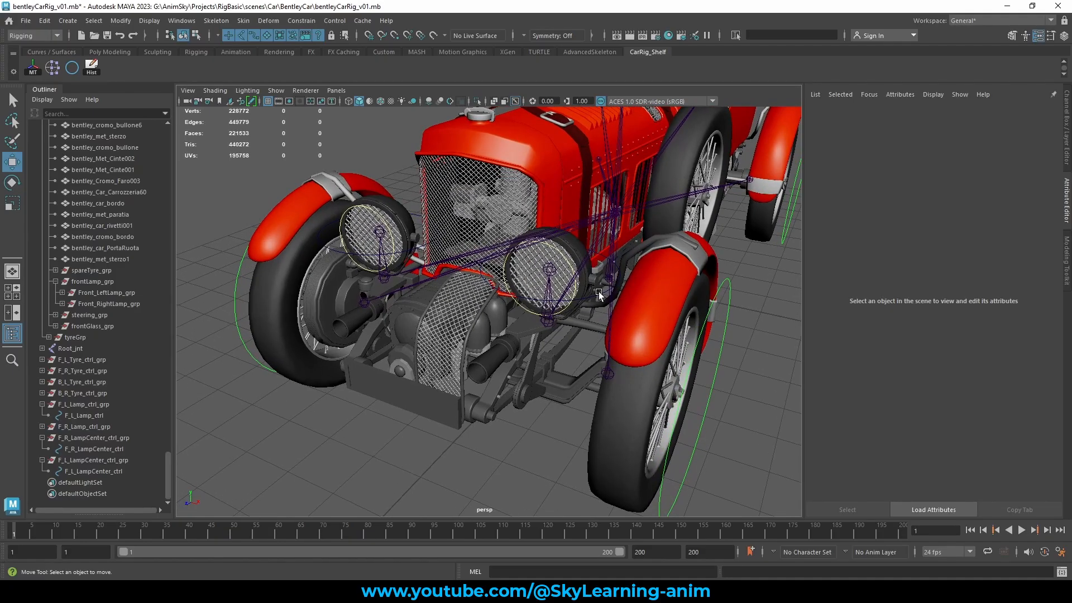
{"action": "left_click", "coordinate": [599, 291]}
{"action": "left_click", "coordinate": [358, 258], "text": "shift"}
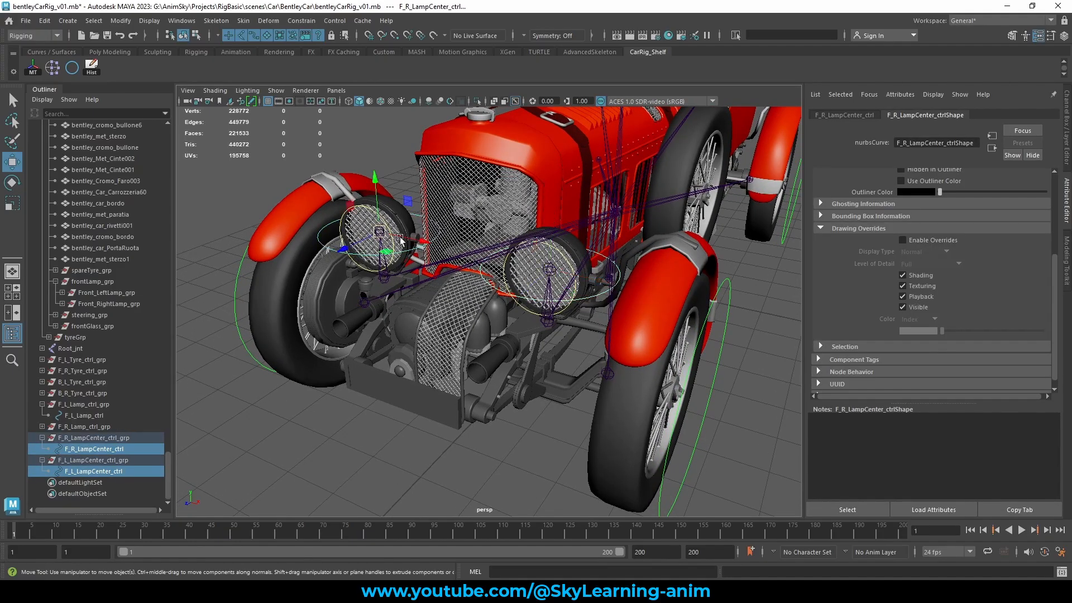
{"action": "key", "text": "q"}
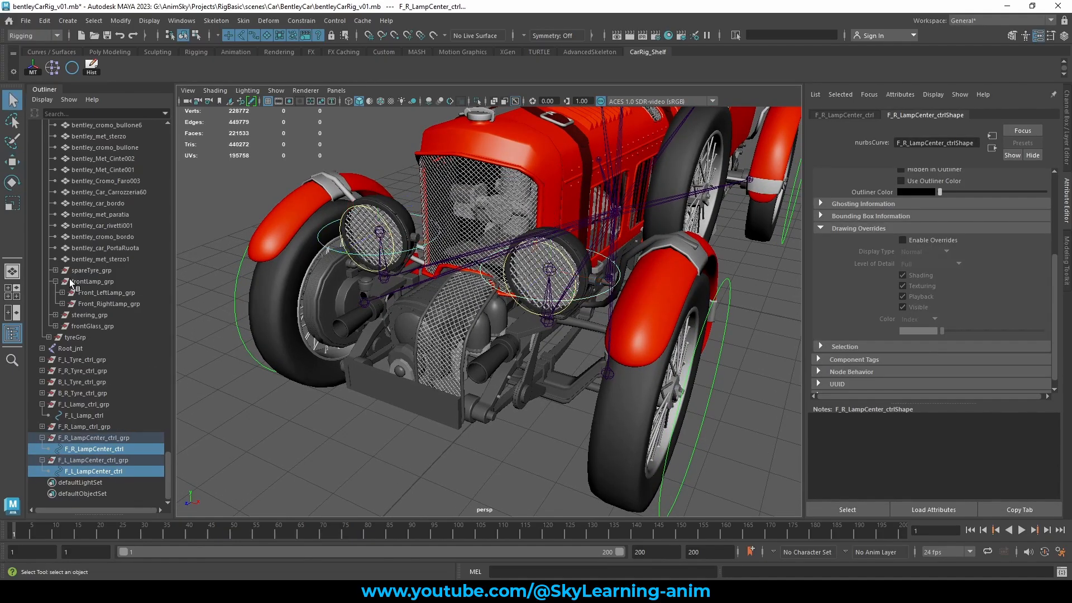
{"action": "left_click", "coordinate": [99, 294], "text": "ctrl"}
{"action": "left_click", "coordinate": [94, 302], "text": "ctrl"}
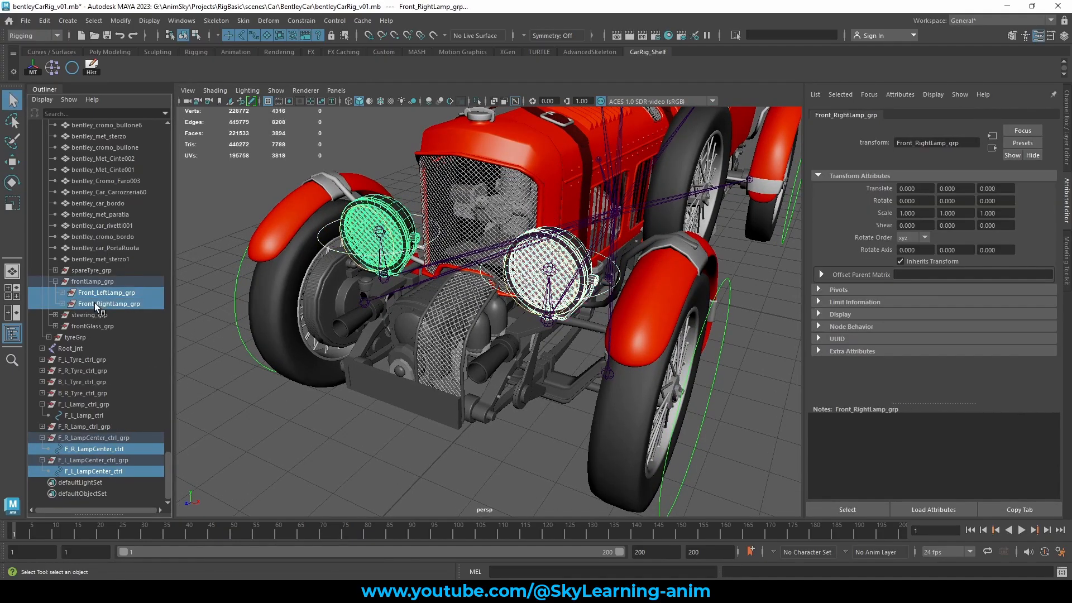
{"action": "left_click", "coordinate": [478, 102]}
{"action": "left_click_drag", "start_coordinate": [603, 202], "coordinate": [460, 209], "text": "alt"}
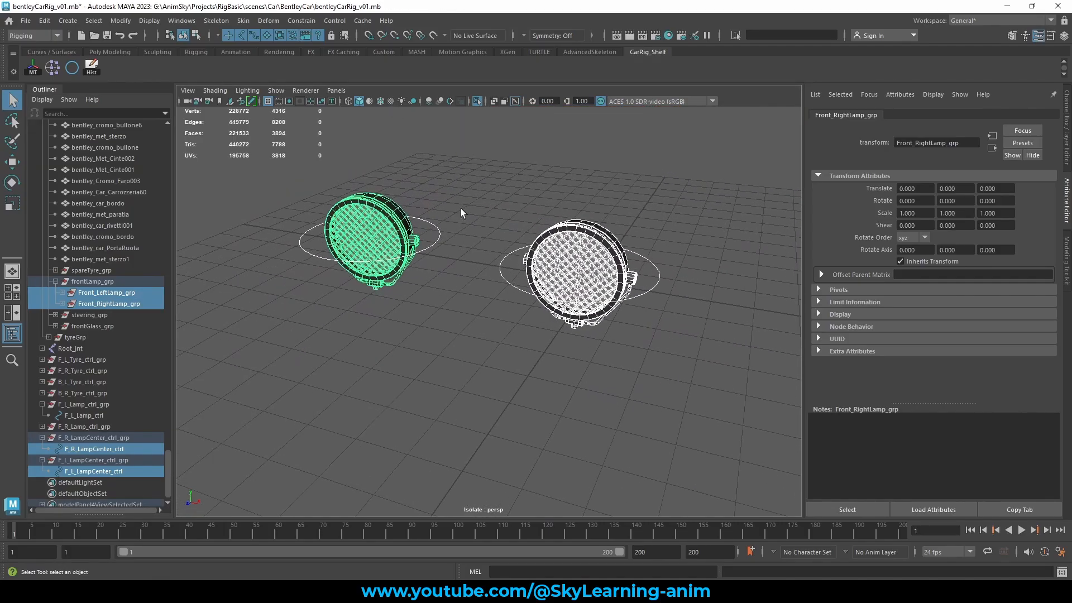
Rotate all control vertices of F_L_LampCenter_ctrl so its horizontal circle stands upright, facing sideways across the lamp.
{"action": "left_click", "coordinate": [450, 242]}
{"action": "left_click", "coordinate": [497, 270]}
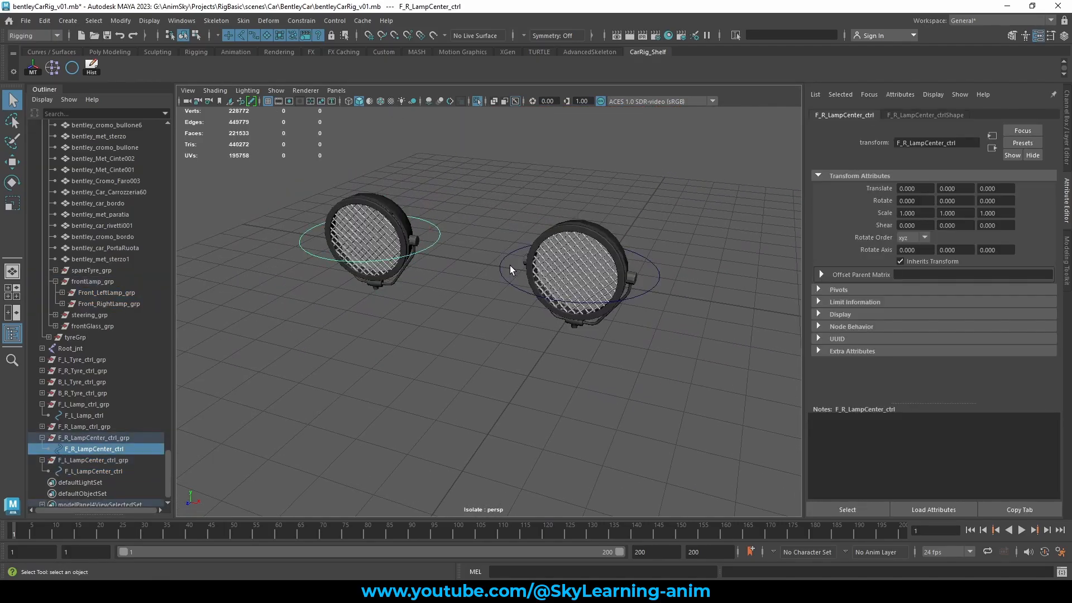
{"action": "left_click", "coordinate": [510, 265], "text": "shift"}
{"action": "scroll", "coordinate": [487, 273], "scroll_direction": "down", "scroll_amount": 3}
{"action": "left_click_drag", "start_coordinate": [573, 260], "coordinate": [563, 284], "text": "alt"}
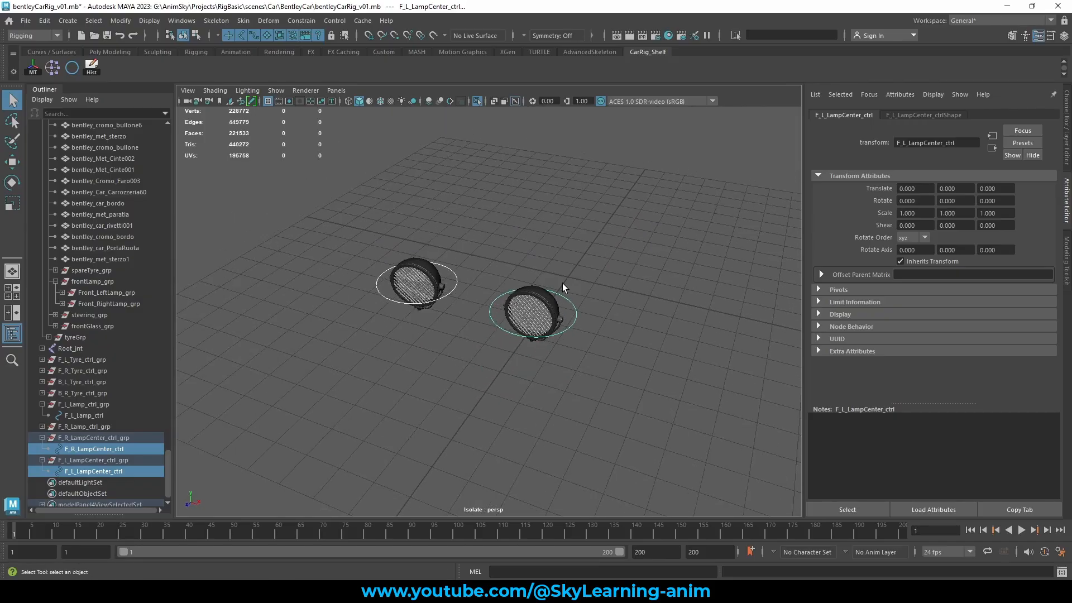
{"action": "scroll", "coordinate": [651, 303], "scroll_direction": "up", "scroll_amount": 5}
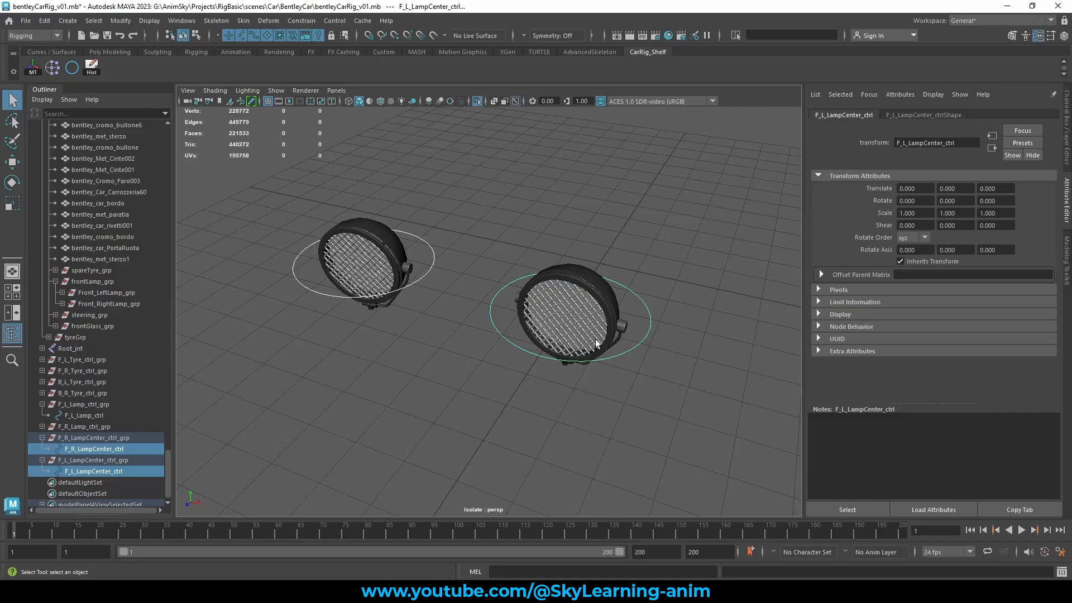
{"action": "key", "text": "ctrl+z"}
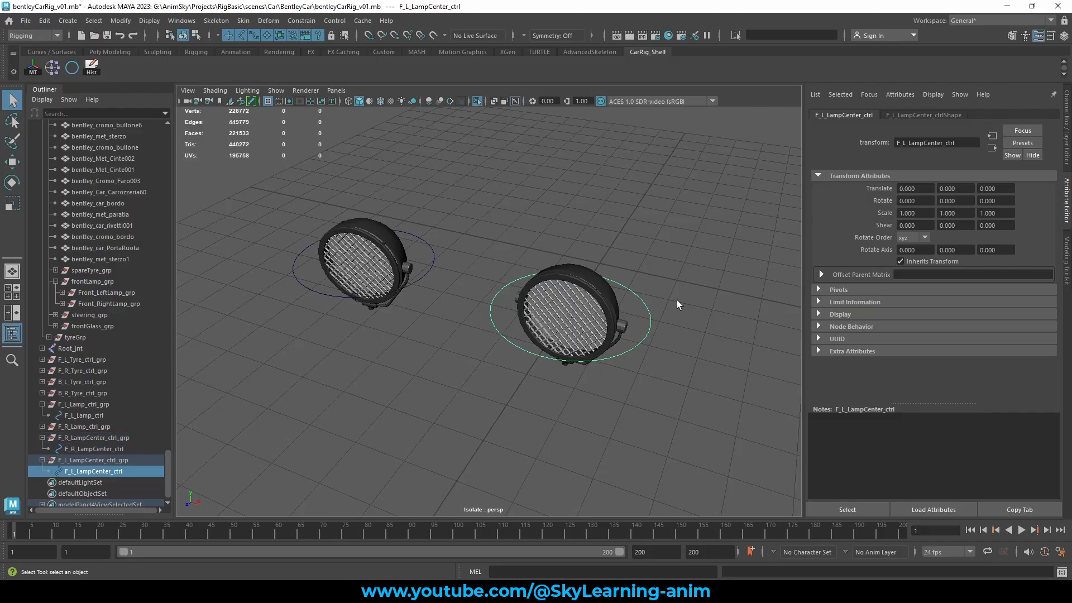
{"action": "key", "text": "e"}
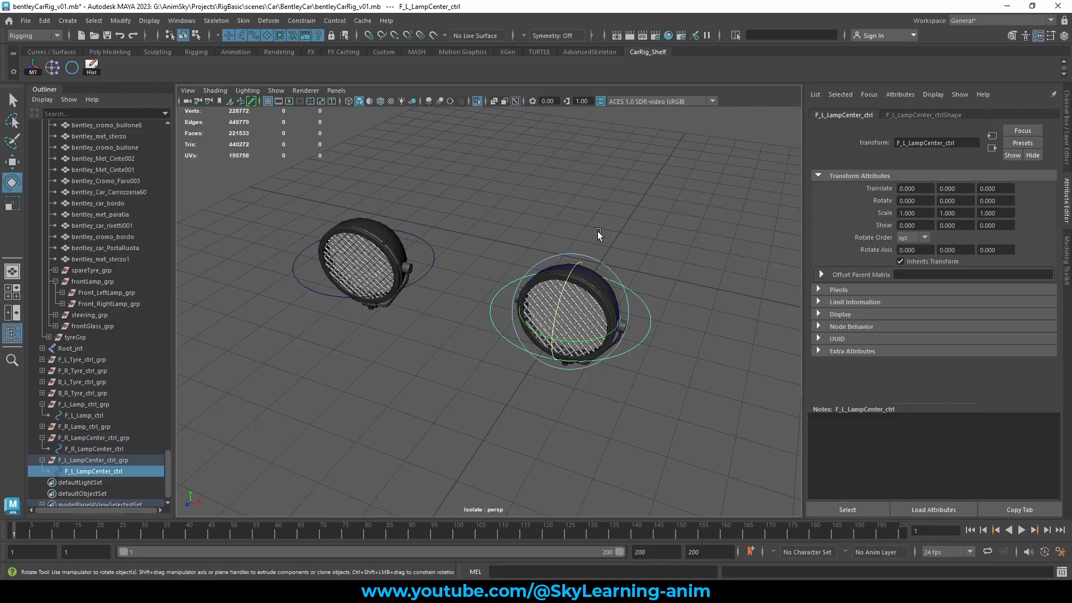
{"action": "key", "text": "F8"}
{"action": "left_click_drag", "start_coordinate": [695, 179], "coordinate": [487, 406]}
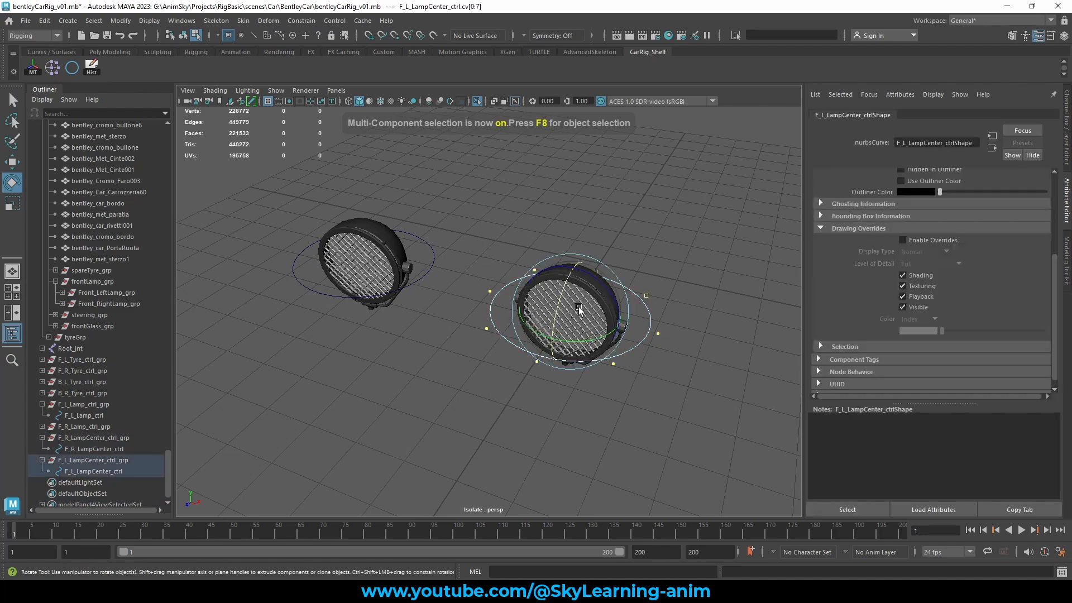
{"action": "left_click_drag", "start_coordinate": [597, 283], "coordinate": [454, 186]}
Rotate the control vertices of F_R_LampCenter_ctrl upright and move them beyond the right lamp's outer side.
{"action": "left_click", "coordinate": [473, 240]}
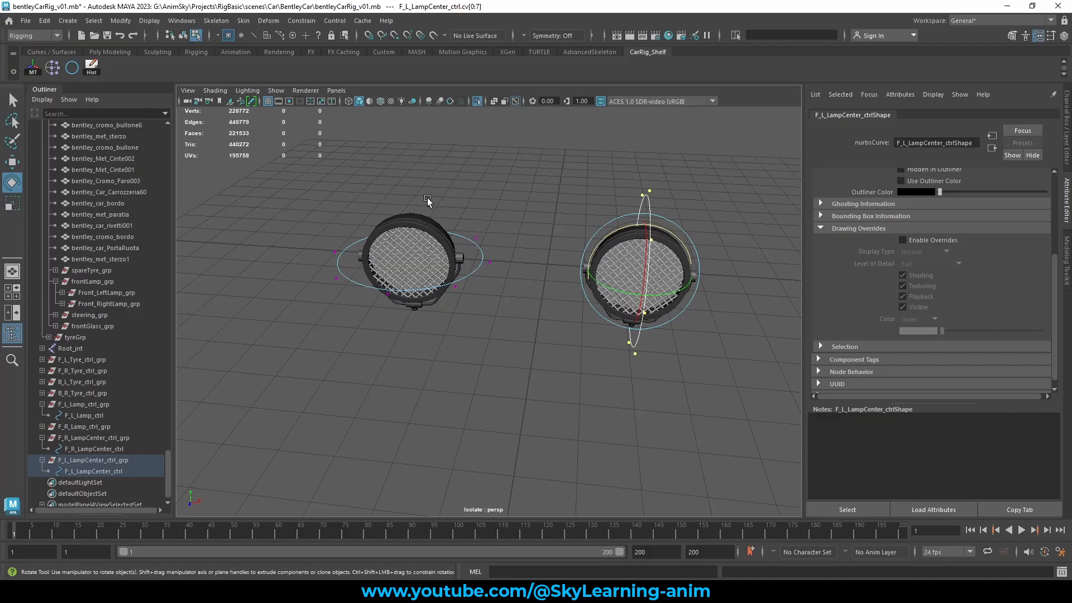
{"action": "left_click_drag", "start_coordinate": [308, 182], "coordinate": [519, 327]}
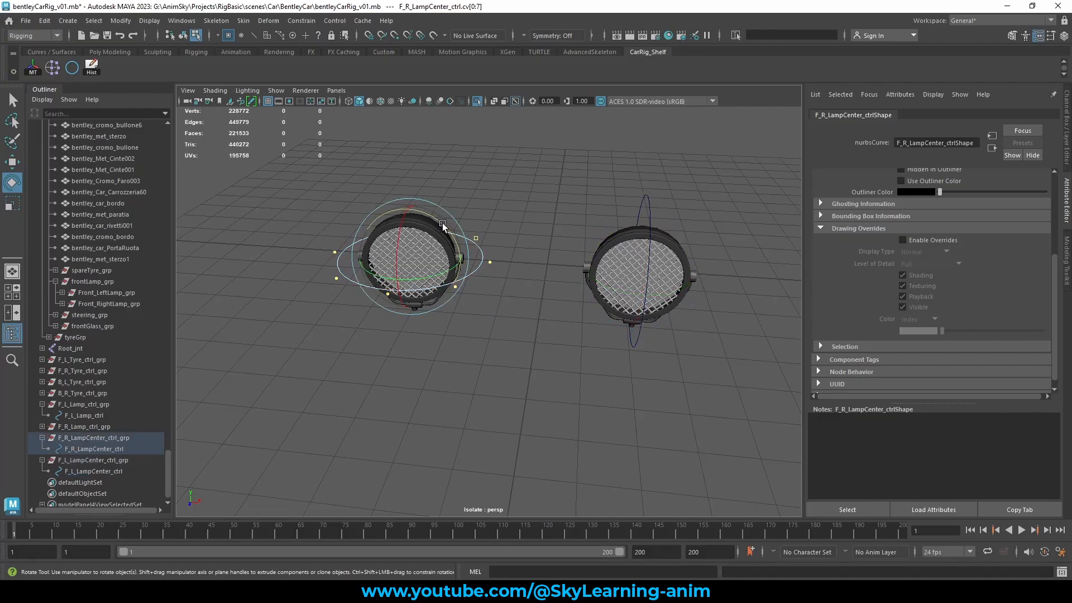
{"action": "left_click_drag", "start_coordinate": [443, 224], "coordinate": [411, 260]}
{"action": "key", "text": "w"}
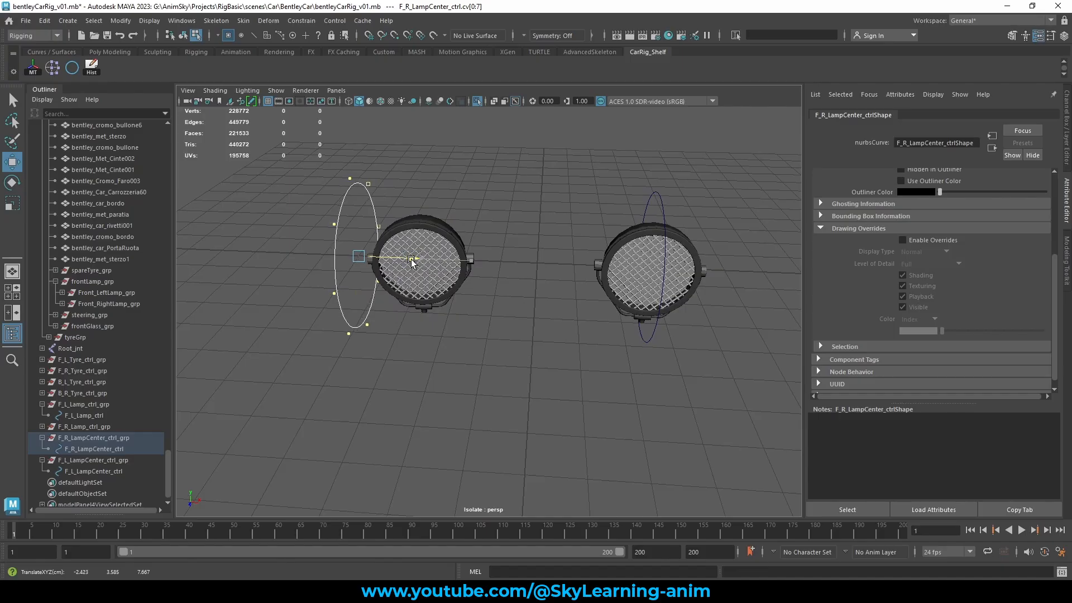
Scale the F_R_LampCenter_ctrl vertices down to a small circle beside the lamp's pivot bolt and return to object selection.
{"action": "key", "text": "r"}
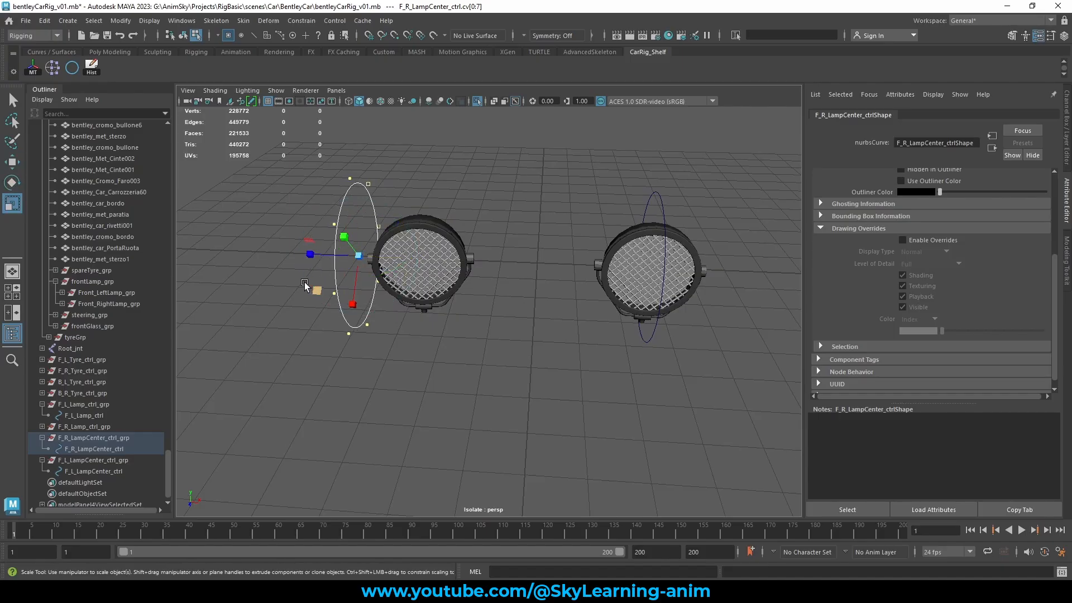
{"action": "left_click_drag", "start_coordinate": [305, 283], "coordinate": [245, 298], "text": "alt"}
{"action": "left_click_drag", "start_coordinate": [323, 253], "coordinate": [379, 267]}
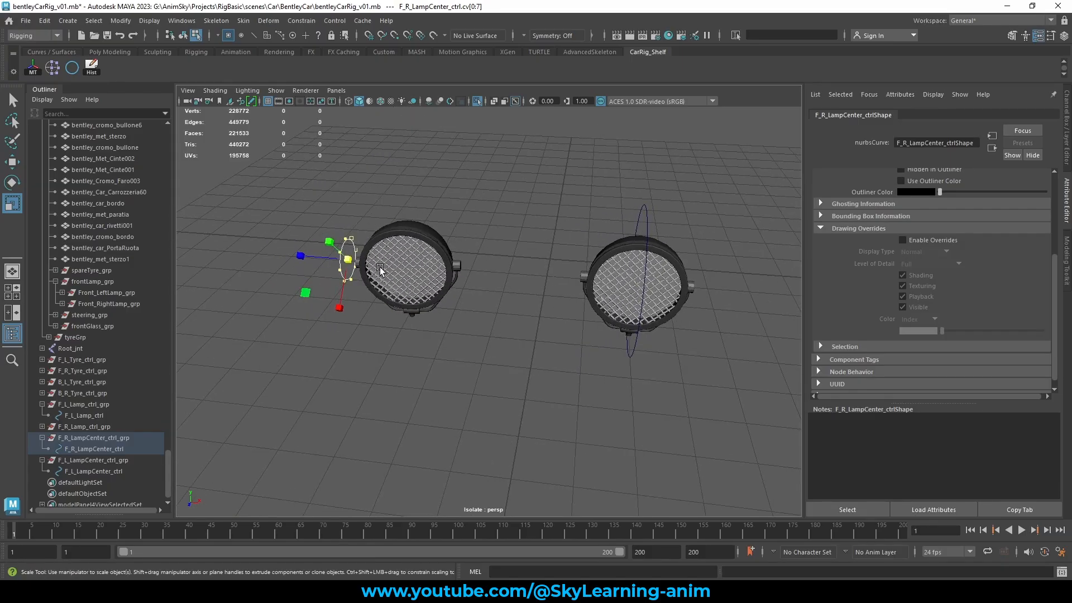
{"action": "key", "text": "w"}
{"action": "right_click_drag", "start_coordinate": [394, 200], "coordinate": [454, 169]}
{"action": "left_click", "coordinate": [455, 168]}
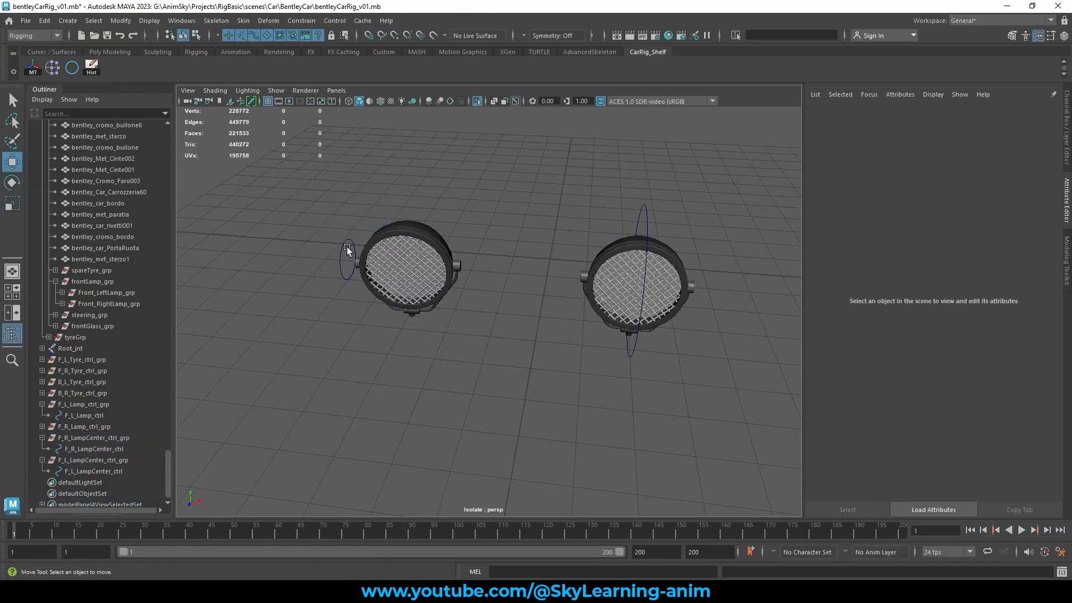
{"action": "left_click", "coordinate": [340, 250]}
{"action": "key", "text": "e"}
{"action": "left_click_drag", "start_coordinate": [395, 254], "coordinate": [536, 222]}
Move all control vertices of F_L_LampCenter_ctrl outward to the left lamp's outer side.
{"action": "left_click", "coordinate": [638, 211]}
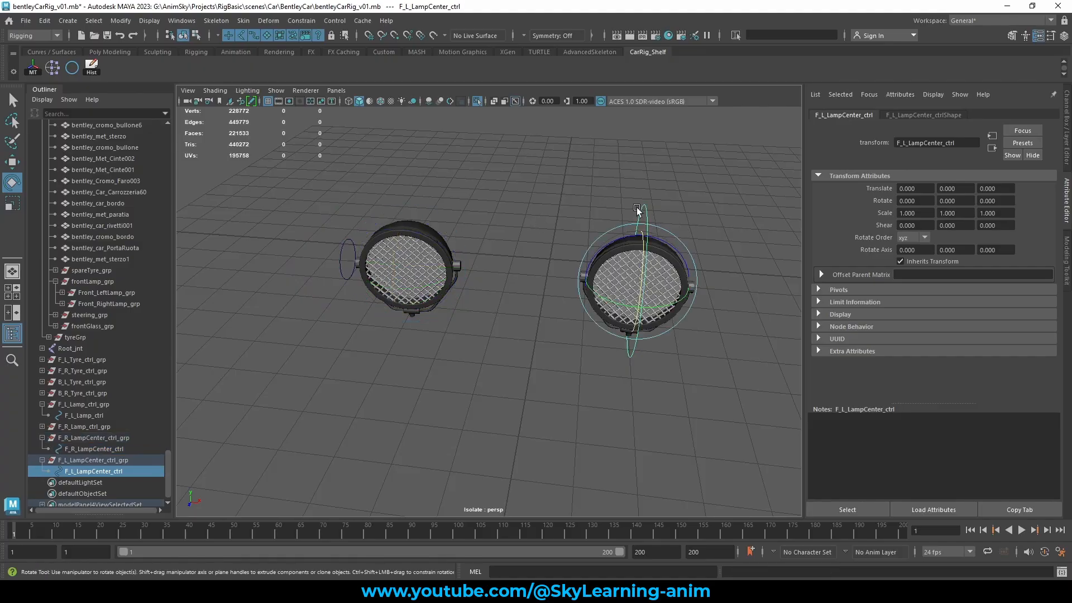
{"action": "right_click_drag", "start_coordinate": [645, 183], "coordinate": [569, 178]}
{"action": "left_click_drag", "start_coordinate": [565, 172], "coordinate": [748, 452]}
{"action": "key", "text": "w"}
{"action": "middle_click_drag", "start_coordinate": [713, 376], "coordinate": [623, 377], "text": "alt"}
{"action": "left_click_drag", "start_coordinate": [594, 287], "coordinate": [649, 294]}
Scale the F_L_LampCenter_ctrl vertices down in the side view with X-ray shading, matching the opposite lamp-centre circle.
{"action": "key", "text": "r"}
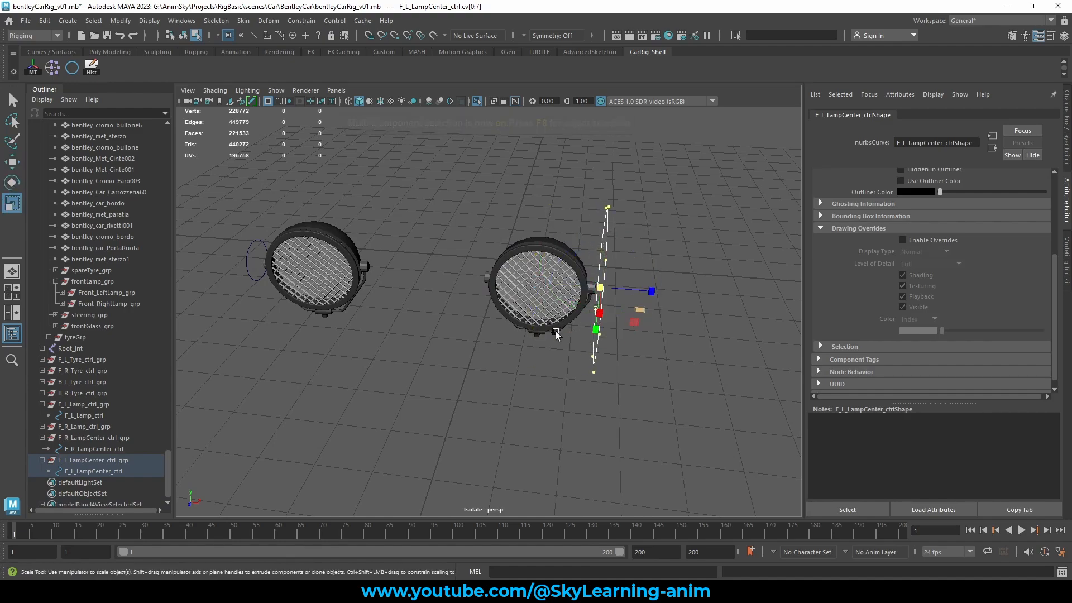
{"action": "left_click_drag", "start_coordinate": [475, 327], "coordinate": [453, 325], "text": "alt"}
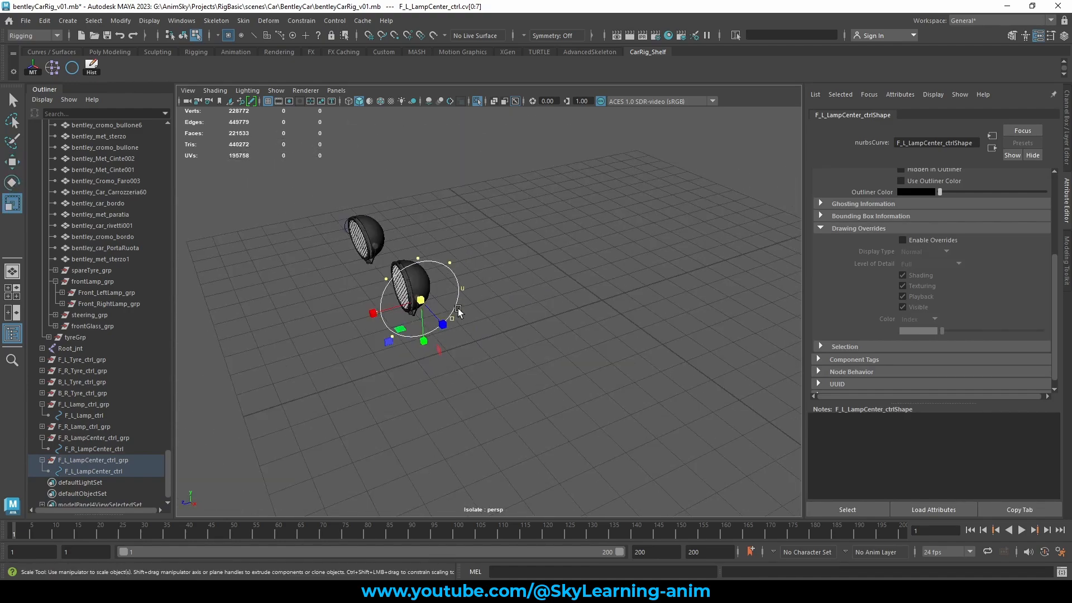
{"action": "key", "text": "space"}
{"action": "key", "text": "space"}
{"action": "scroll", "coordinate": [478, 300], "scroll_direction": "up", "scroll_amount": 3}
{"action": "middle_click_drag", "start_coordinate": [506, 265], "coordinate": [587, 497], "text": "alt"}
{"action": "scroll", "coordinate": [505, 361], "scroll_direction": "up", "scroll_amount": 5}
{"action": "middle_click_drag", "start_coordinate": [541, 280], "coordinate": [419, 158], "text": "alt"}
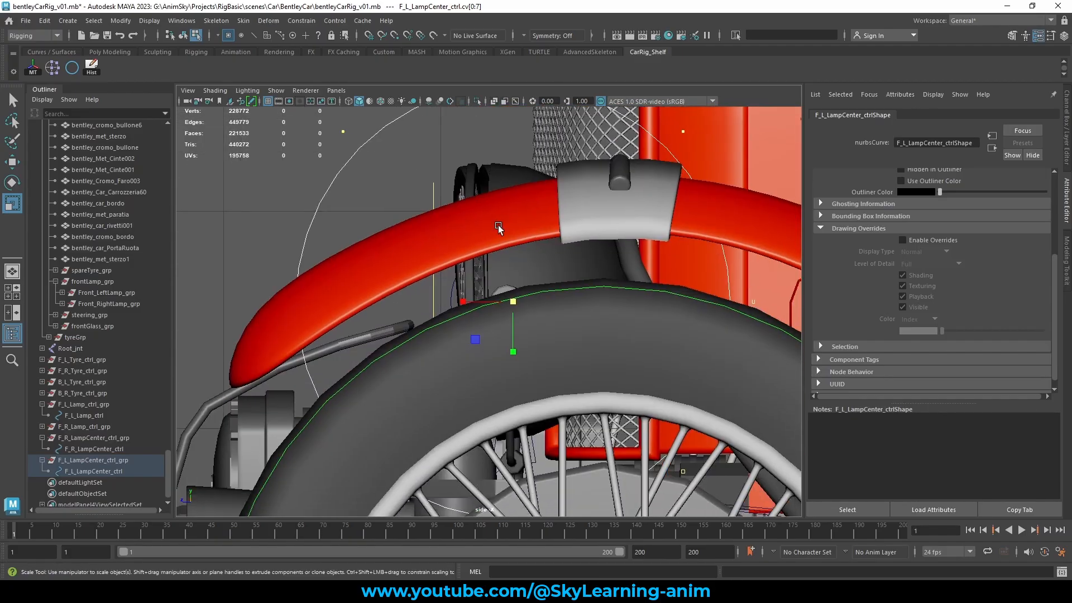
{"action": "left_click", "coordinate": [493, 101]}
{"action": "middle_click_drag", "start_coordinate": [544, 342], "coordinate": [554, 330], "text": "alt"}
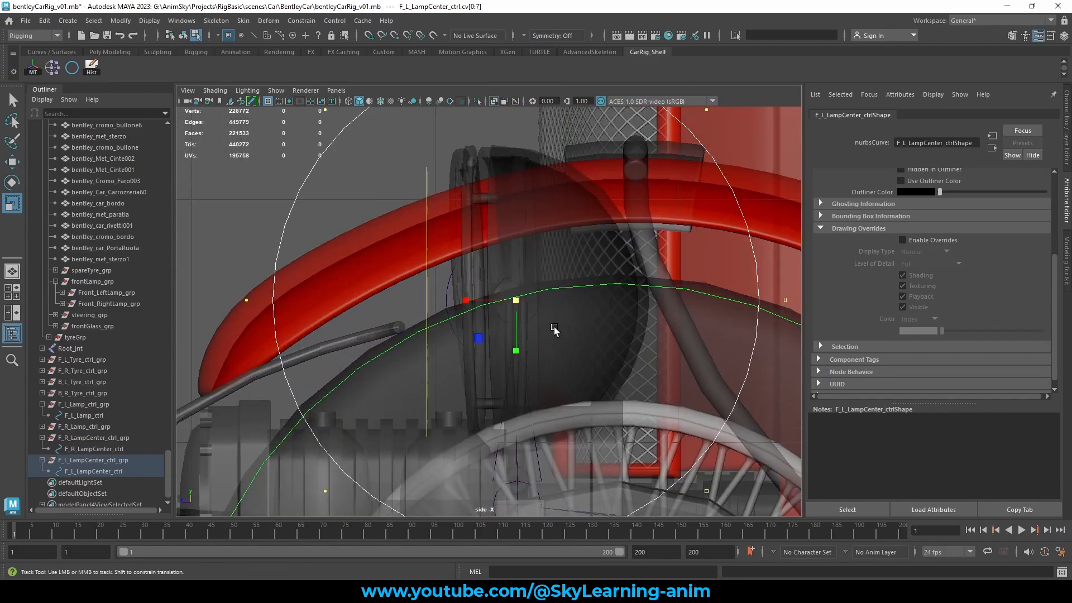
{"action": "middle_click_drag", "start_coordinate": [485, 348], "coordinate": [477, 333], "text": "alt"}
{"action": "left_click_drag", "start_coordinate": [476, 319], "coordinate": [574, 349]}
{"action": "scroll", "coordinate": [574, 349], "scroll_direction": "up", "scroll_amount": 5}
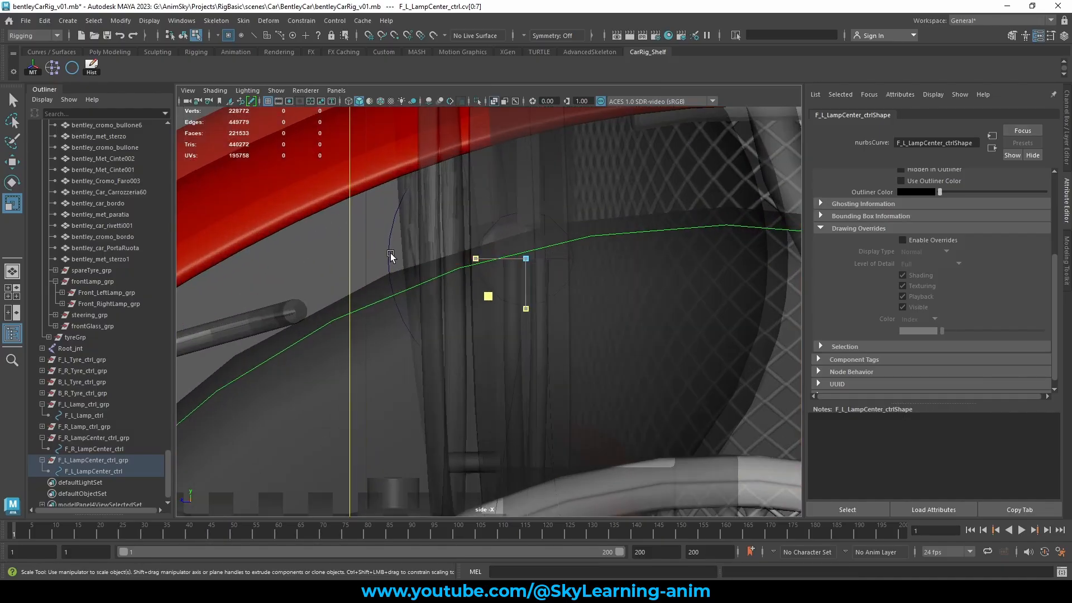
{"action": "middle_click_drag", "start_coordinate": [390, 253], "coordinate": [430, 244]}
{"action": "key", "text": "space"}
{"action": "key", "text": "space"}
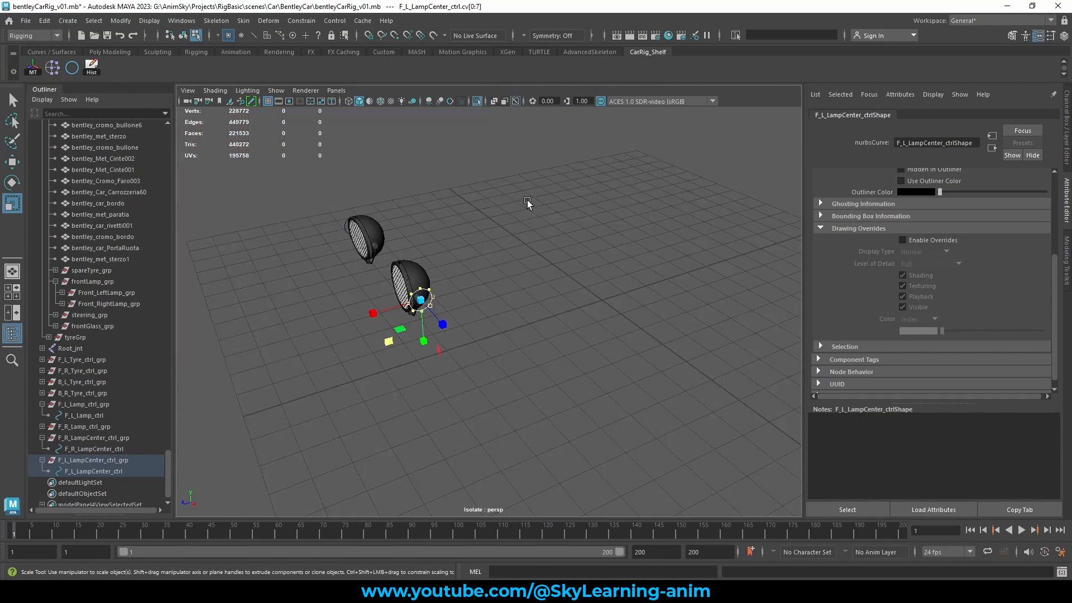
Return to object selection in the perspective view and select F_L_LampCenter_ctrl.
{"action": "left_click_drag", "start_coordinate": [527, 201], "coordinate": [568, 210], "text": "alt"}
{"action": "scroll", "coordinate": [540, 169], "scroll_direction": "up", "scroll_amount": 3}
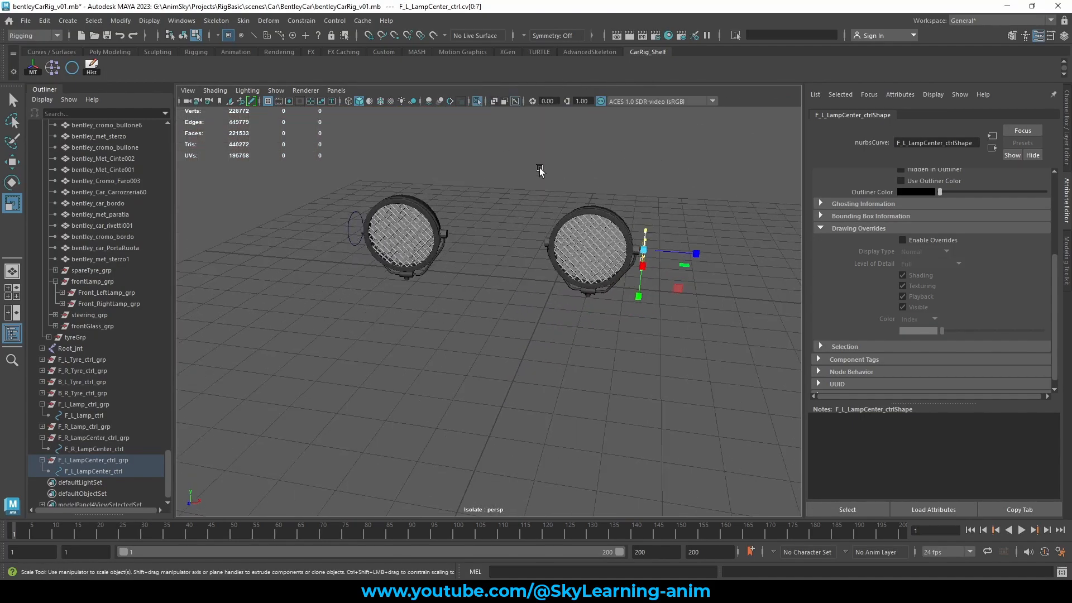
{"action": "key", "text": "w"}
{"action": "right_click_drag", "start_coordinate": [540, 169], "coordinate": [592, 152]}
{"action": "left_click", "coordinate": [621, 146]}
{"action": "left_click", "coordinate": [645, 235]}
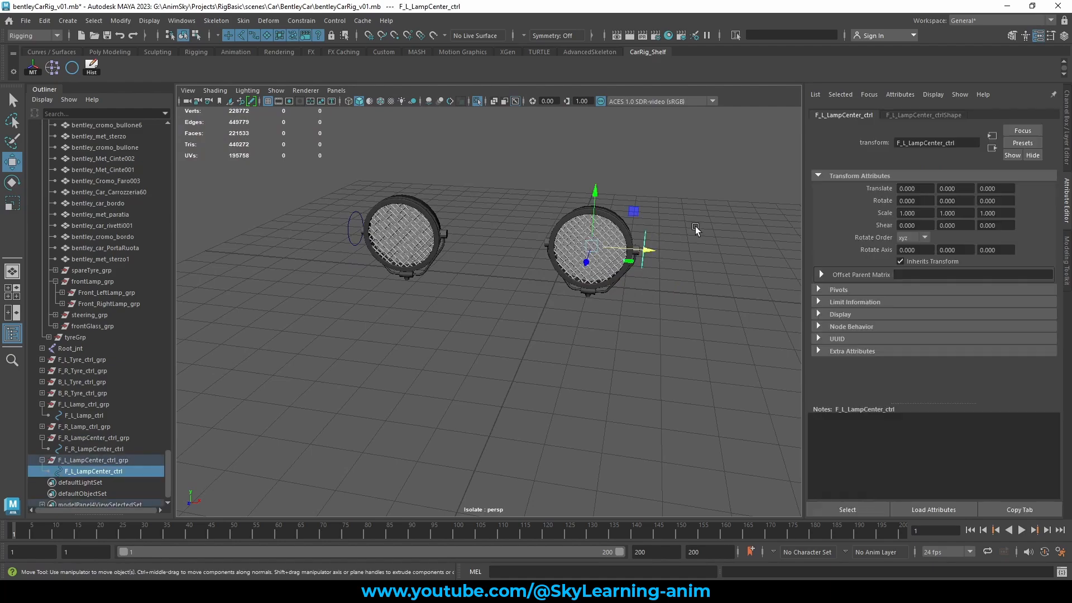
Turn off isolation to show the whole car rig and clear the selection.
{"action": "left_click_drag", "start_coordinate": [695, 229], "coordinate": [424, 206], "text": "alt"}
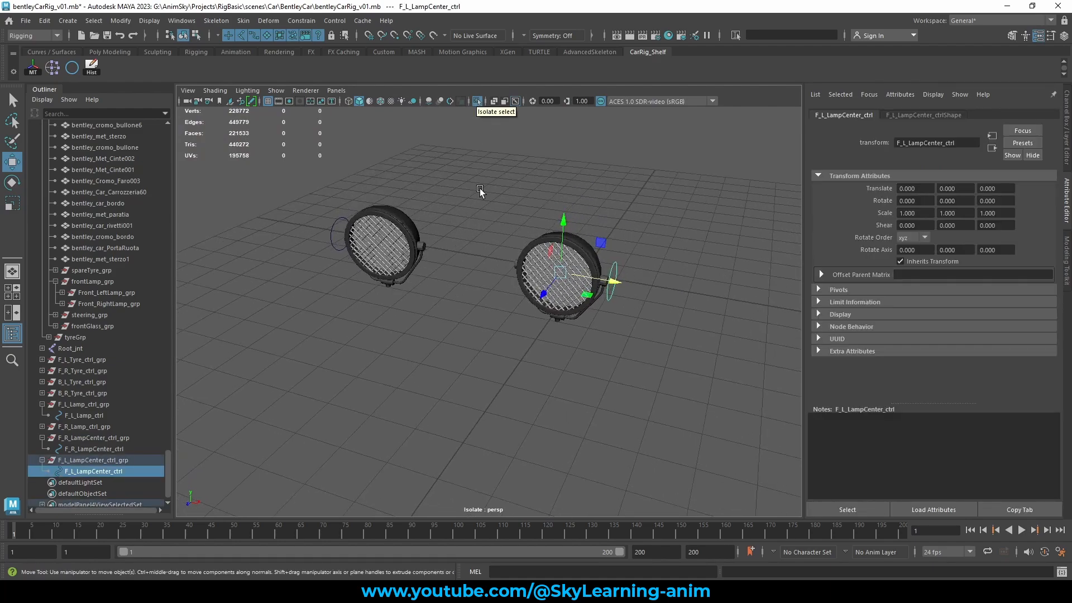
{"action": "left_click", "coordinate": [477, 101]}
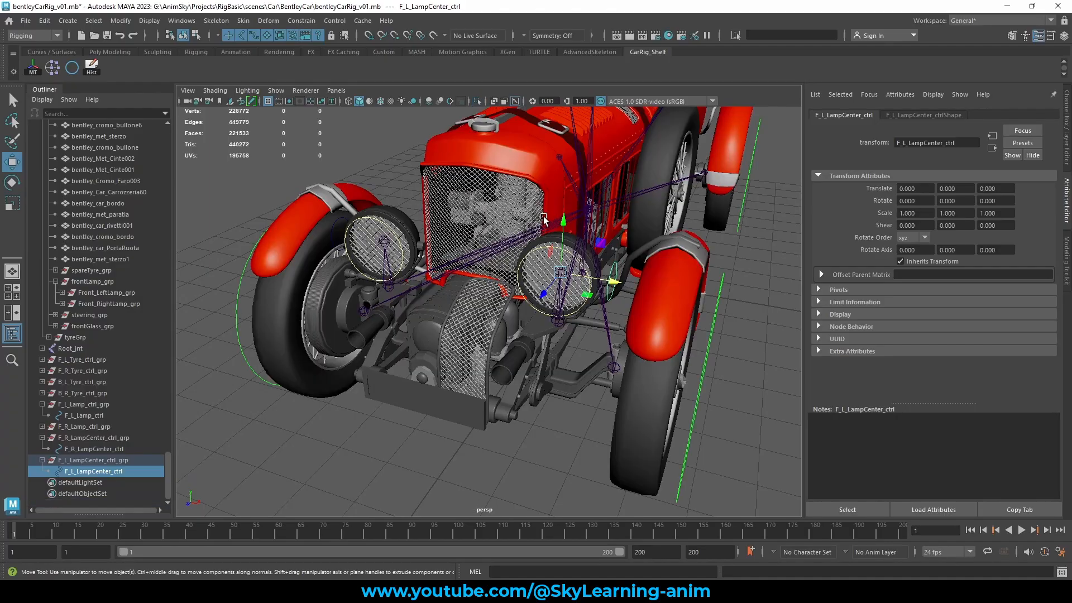
{"action": "scroll", "coordinate": [393, 174], "scroll_direction": "down", "scroll_amount": 4}
{"action": "left_click", "coordinate": [393, 172]}
{"action": "left_click_drag", "start_coordinate": [503, 227], "coordinate": [490, 226], "text": "alt"}
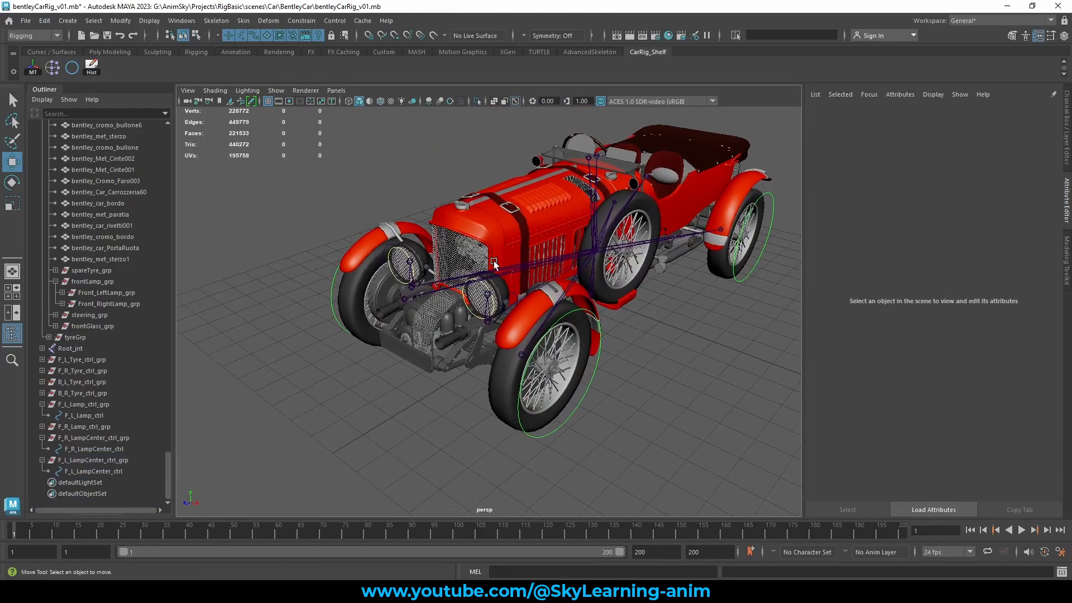
Enable drawing overrides on the F_L_LampCenter_ctrl shape and set its index colour to blue.
{"action": "right_click_drag", "start_coordinate": [493, 260], "coordinate": [628, 291], "text": "alt"}
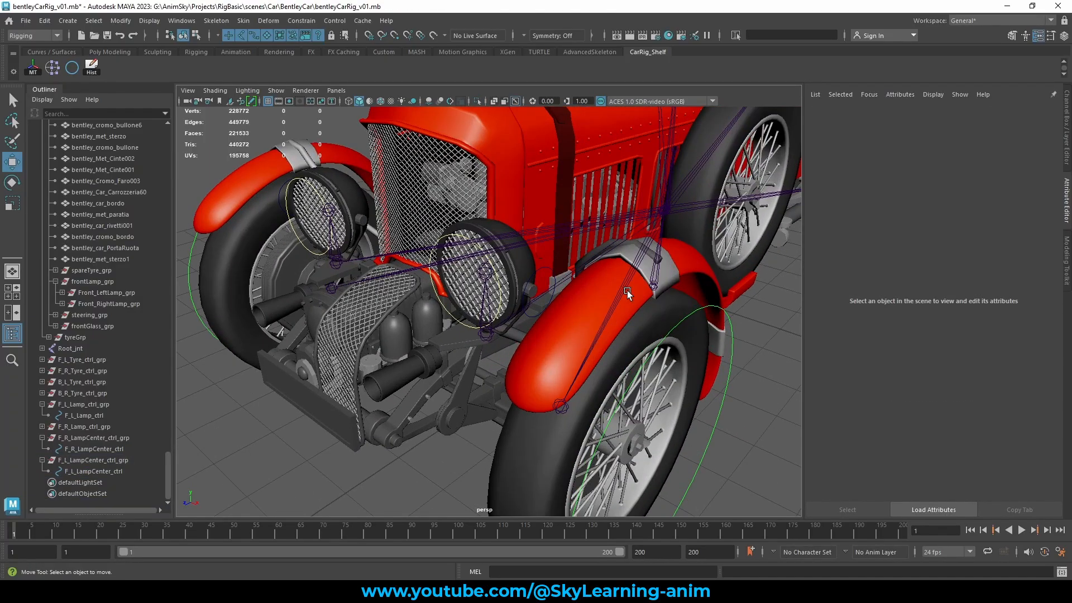
{"action": "left_click", "coordinate": [547, 267]}
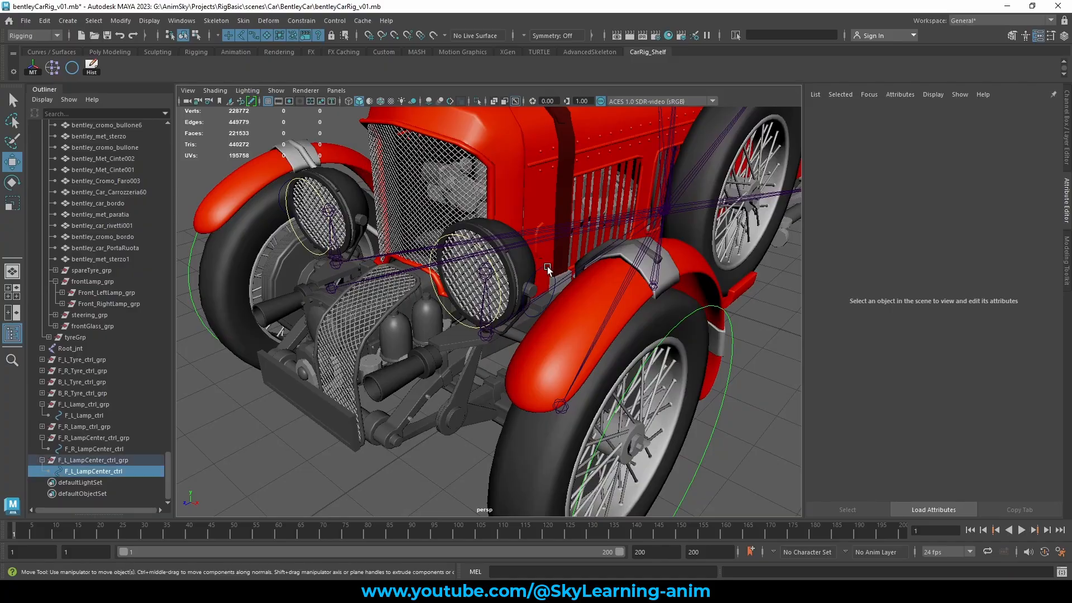
{"action": "left_click_drag", "start_coordinate": [673, 276], "coordinate": [675, 276], "text": "alt"}
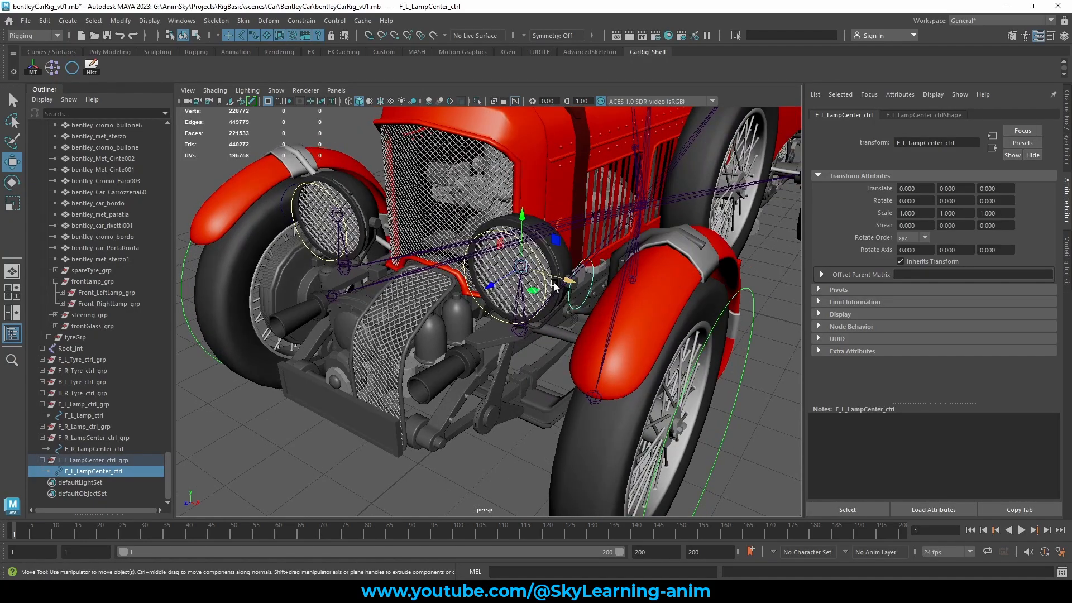
{"action": "left_click", "coordinate": [938, 116]}
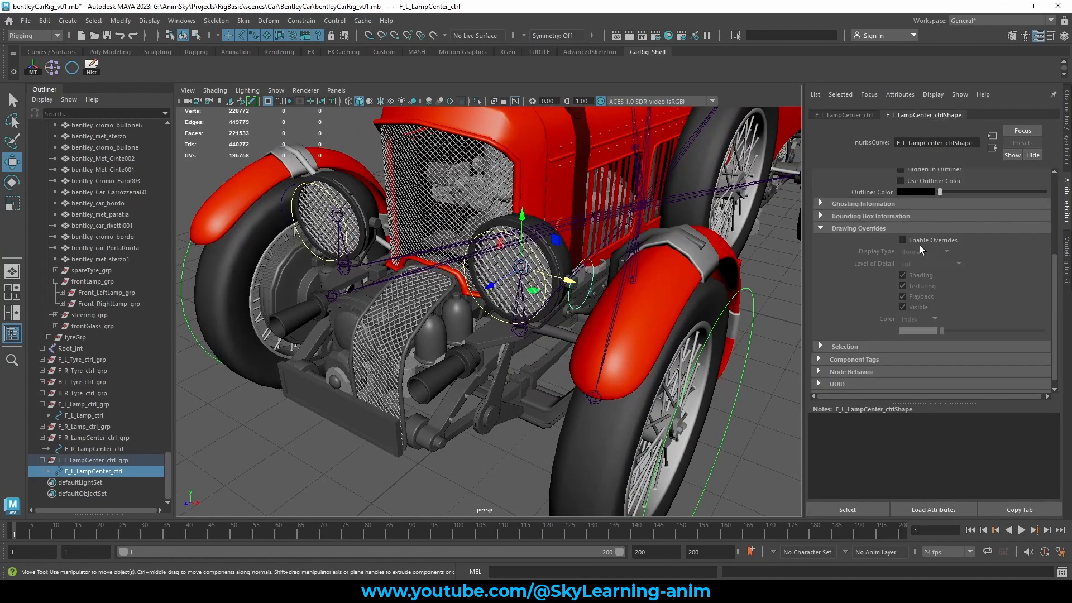
{"action": "left_click", "coordinate": [903, 241]}
{"action": "left_click_drag", "start_coordinate": [942, 330], "coordinate": [963, 334]}
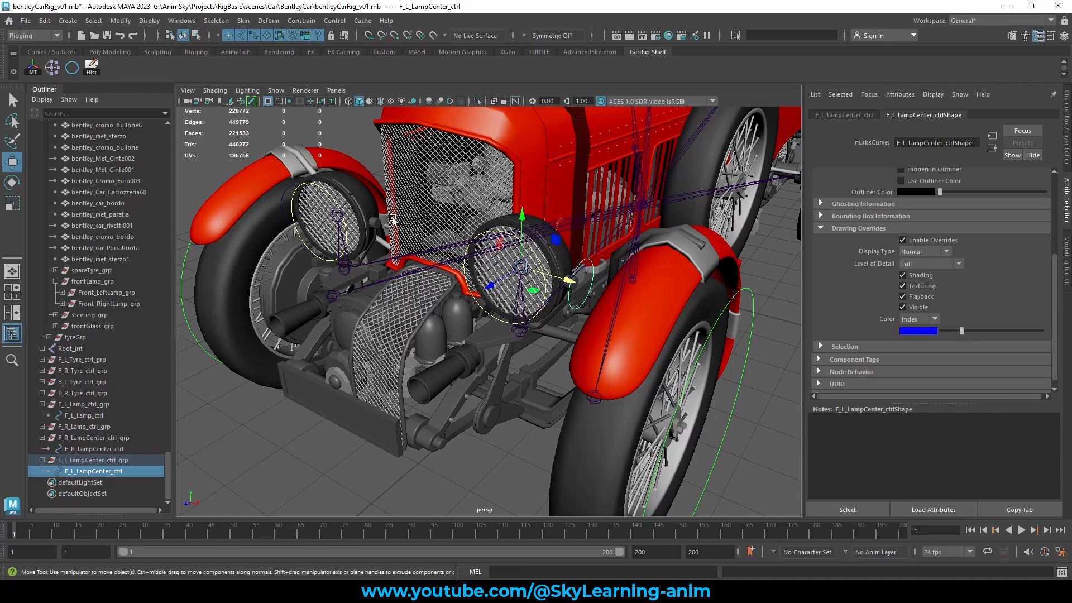
Enable drawing overrides on the F_R_LampCenter_ctrl shape, set its index colour to blue, and clear the selection.
{"action": "left_click", "coordinate": [337, 132]}
{"action": "left_click", "coordinate": [284, 199]}
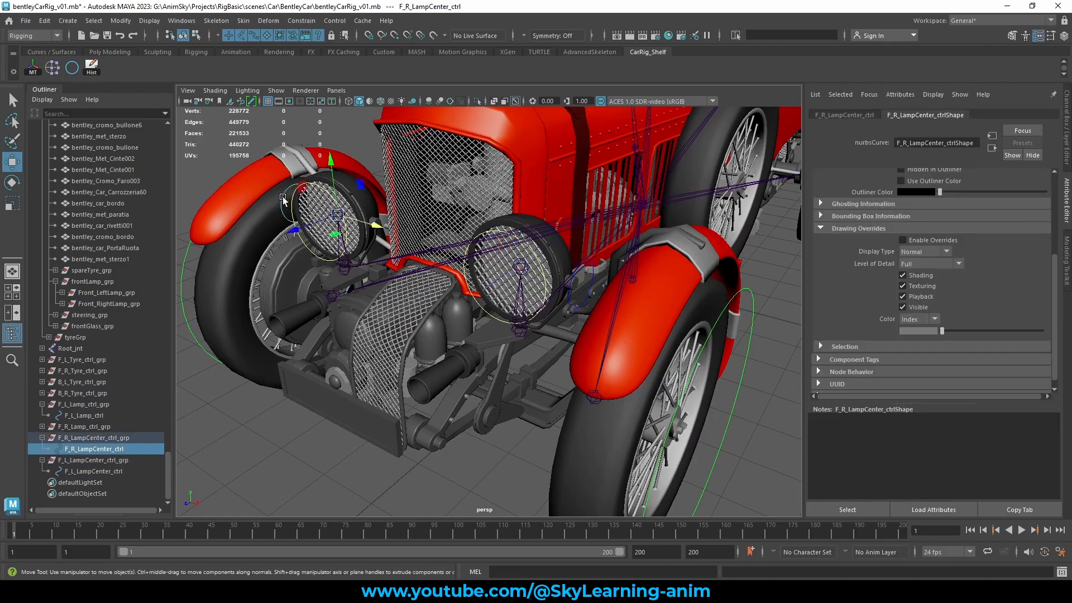
{"action": "left_click_drag", "start_coordinate": [943, 331], "coordinate": [962, 334]}
{"action": "scroll", "coordinate": [358, 402], "scroll_direction": "down", "scroll_amount": 3}
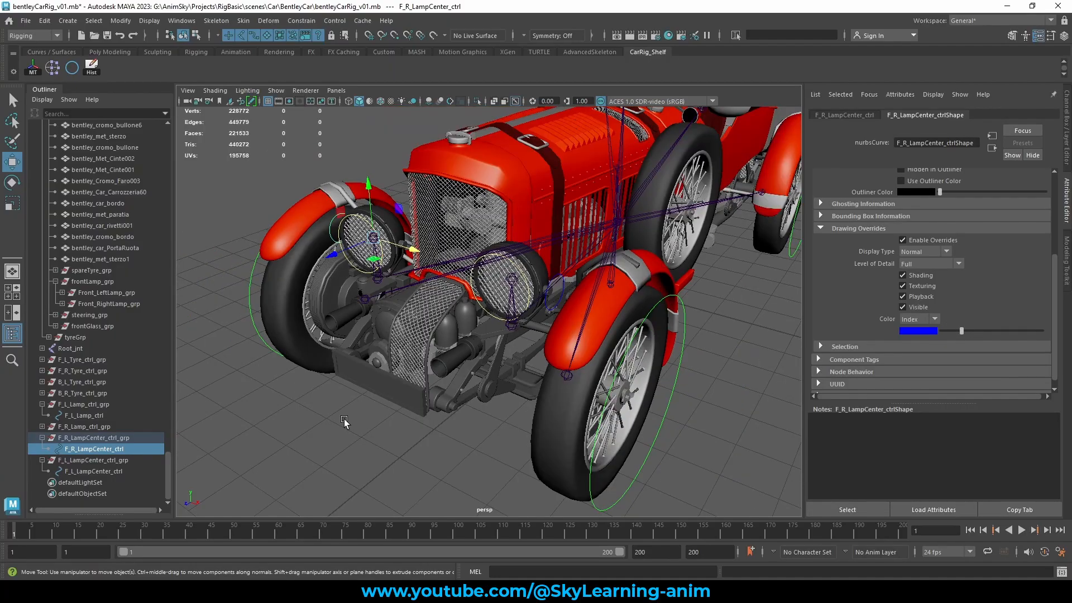
{"action": "left_click", "coordinate": [344, 419]}
{"action": "left_click_drag", "start_coordinate": [410, 391], "coordinate": [447, 399], "text": "alt"}
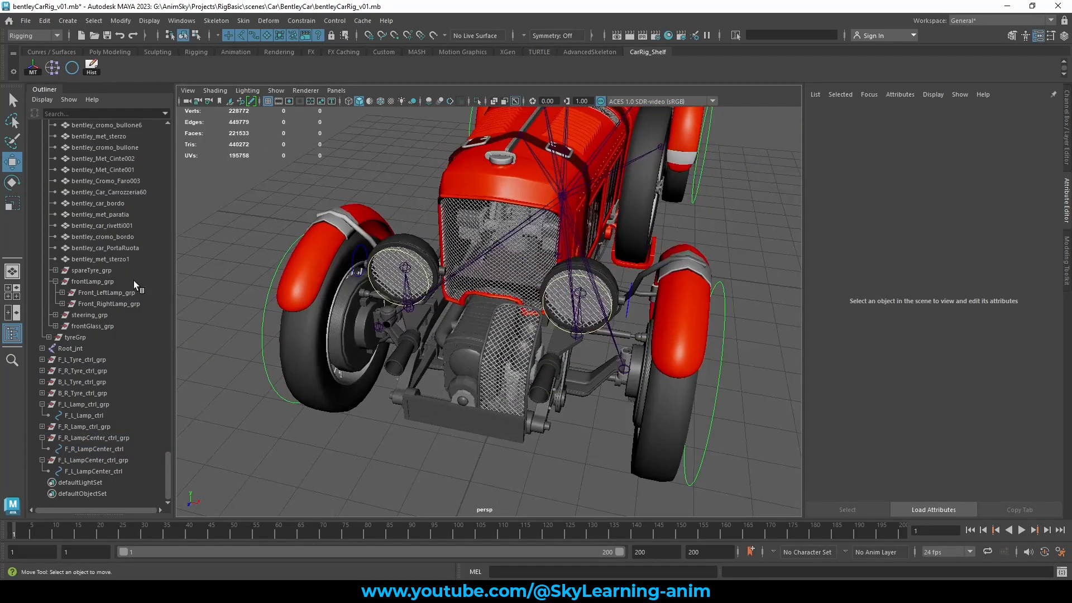
Collapse the front lamp and lamp-centre control groups in the Outliner and save the scene.
{"action": "left_click", "coordinate": [41, 437]}
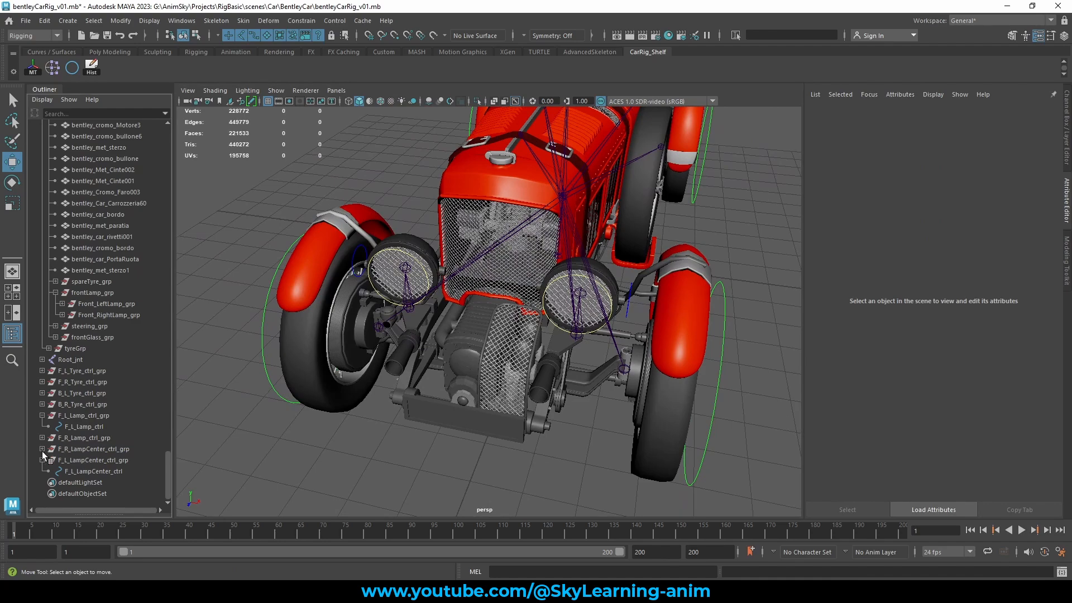
{"action": "left_click", "coordinate": [42, 438]}
{"action": "left_click", "coordinate": [41, 415]}
{"action": "left_click", "coordinate": [42, 427]}
{"action": "left_click", "coordinate": [42, 460]}
{"action": "scroll", "coordinate": [497, 368], "scroll_direction": "down", "scroll_amount": 5}
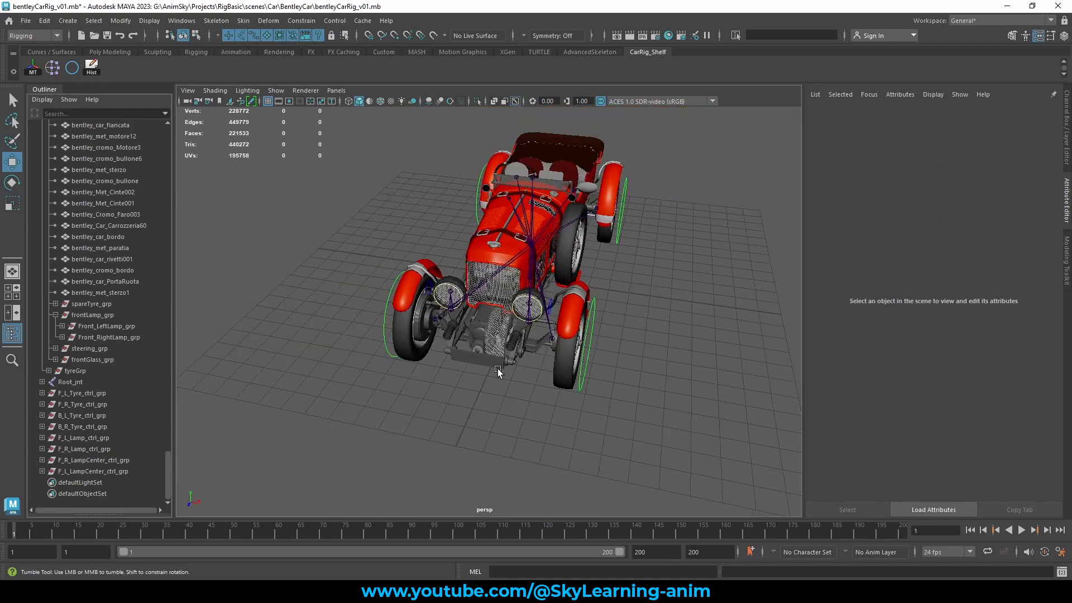
{"action": "left_click_drag", "start_coordinate": [497, 368], "coordinate": [374, 225], "text": "alt"}
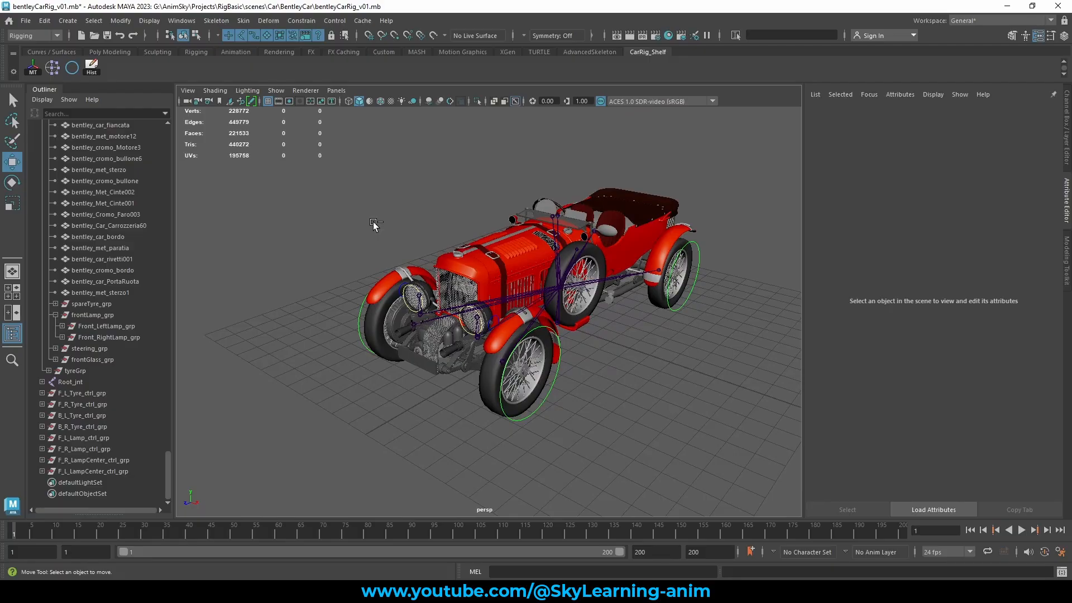
{"action": "key", "text": "ctrl+s"}
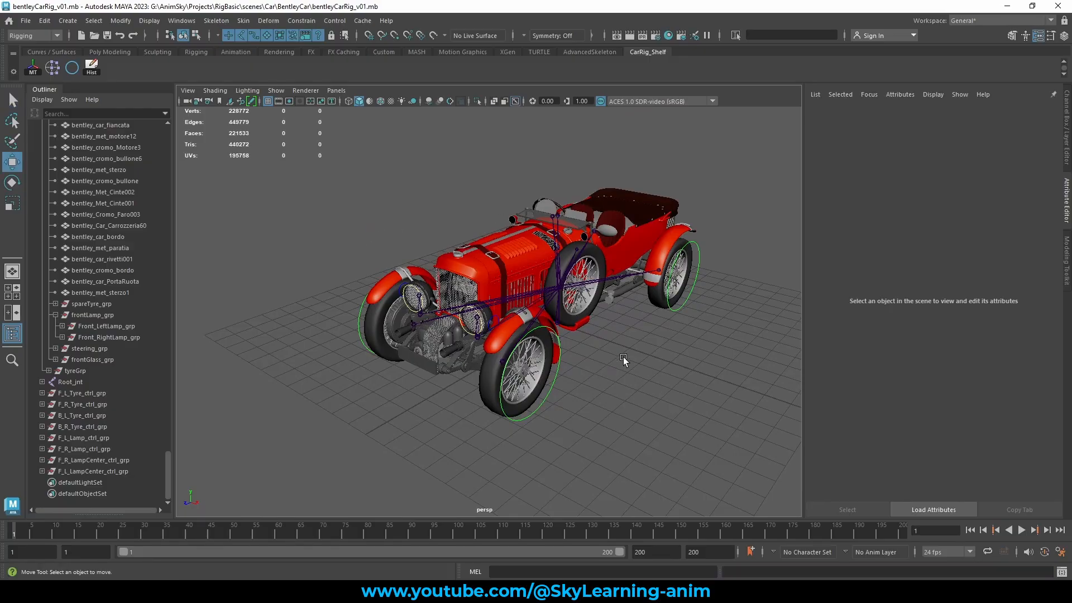
Examine the left mirror joint and the windshield joint around the front of the cockpit.
{"action": "left_click_drag", "start_coordinate": [661, 346], "coordinate": [427, 272], "text": "alt"}
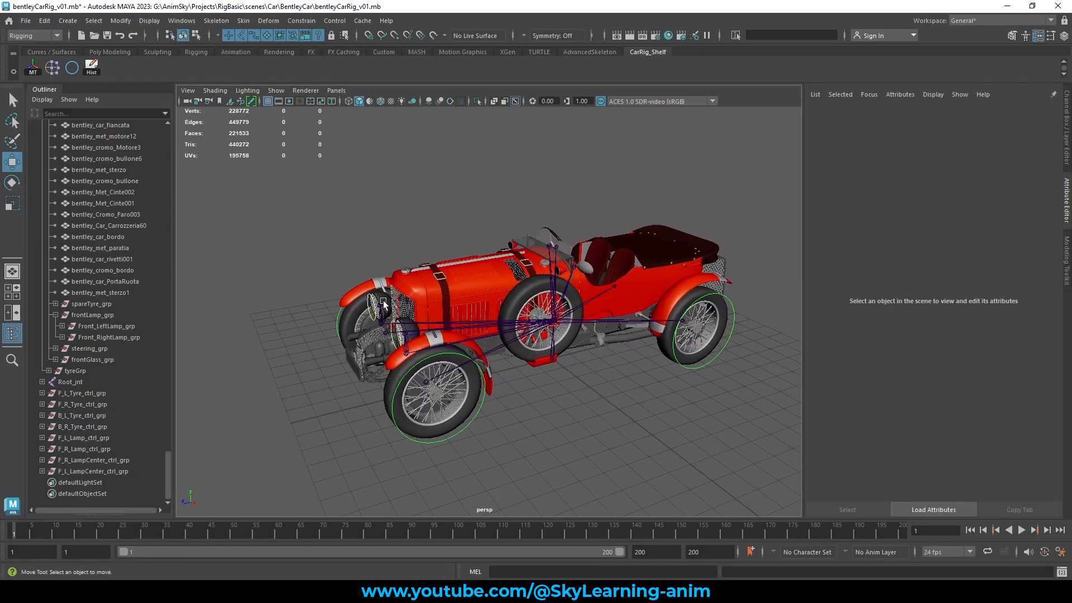
{"action": "left_click_drag", "start_coordinate": [492, 360], "coordinate": [394, 308], "text": "alt"}
{"action": "left_click_drag", "start_coordinate": [642, 356], "coordinate": [564, 344], "text": "alt"}
{"action": "right_click_drag", "start_coordinate": [565, 344], "coordinate": [798, 349], "text": "alt"}
{"action": "middle_click_drag", "start_coordinate": [638, 354], "coordinate": [490, 416], "text": "alt"}
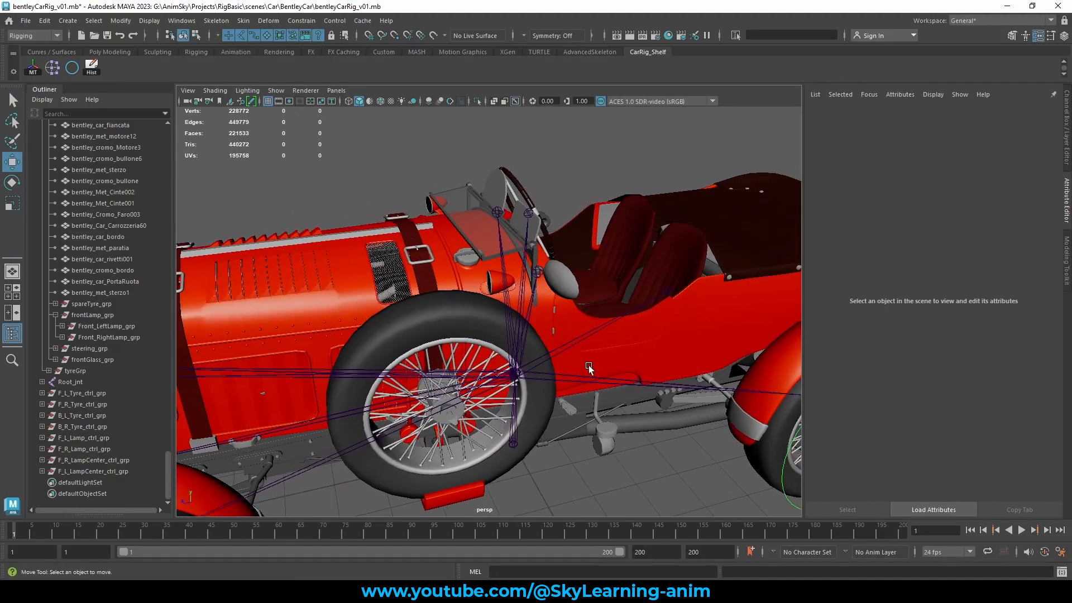
{"action": "left_click_drag", "start_coordinate": [589, 366], "coordinate": [600, 369], "text": "alt"}
{"action": "left_click", "coordinate": [555, 269]}
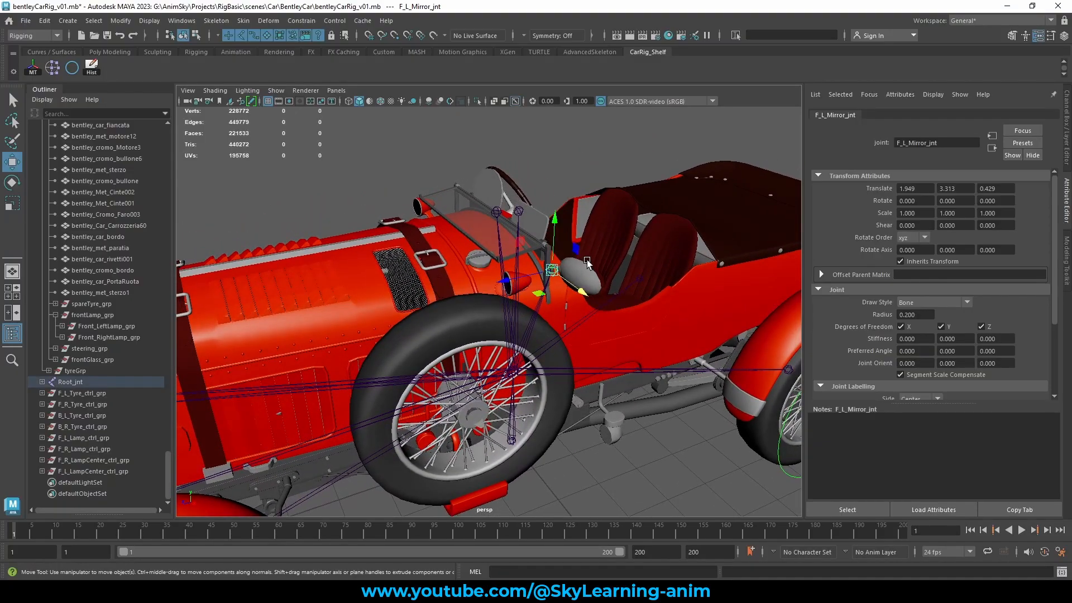
{"action": "left_click", "coordinate": [520, 215]}
{"action": "left_click_drag", "start_coordinate": [521, 215], "coordinate": [473, 214], "text": "alt"}
{"action": "left_click", "coordinate": [499, 213]}
{"action": "left_click_drag", "start_coordinate": [562, 215], "coordinate": [672, 309], "text": "alt"}
{"action": "scroll", "coordinate": [572, 285], "scroll_direction": "up", "scroll_amount": 5}
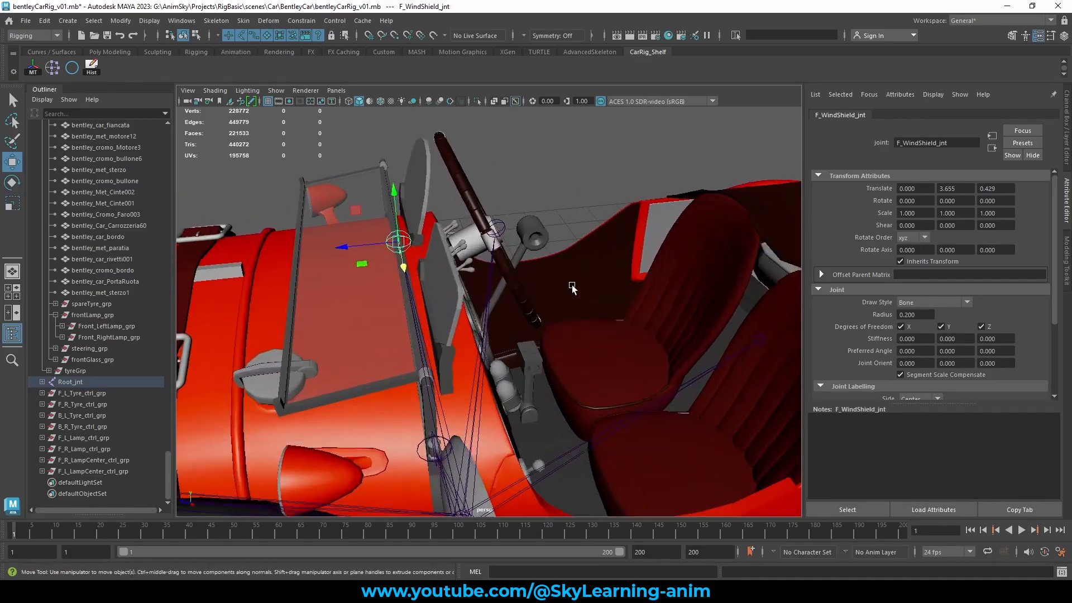
Examine the steering wheel joint from inside the cockpit and return to F_WindShield_jnt.
{"action": "left_click_drag", "start_coordinate": [519, 285], "coordinate": [435, 307], "text": "alt"}
{"action": "left_click", "coordinate": [553, 247]}
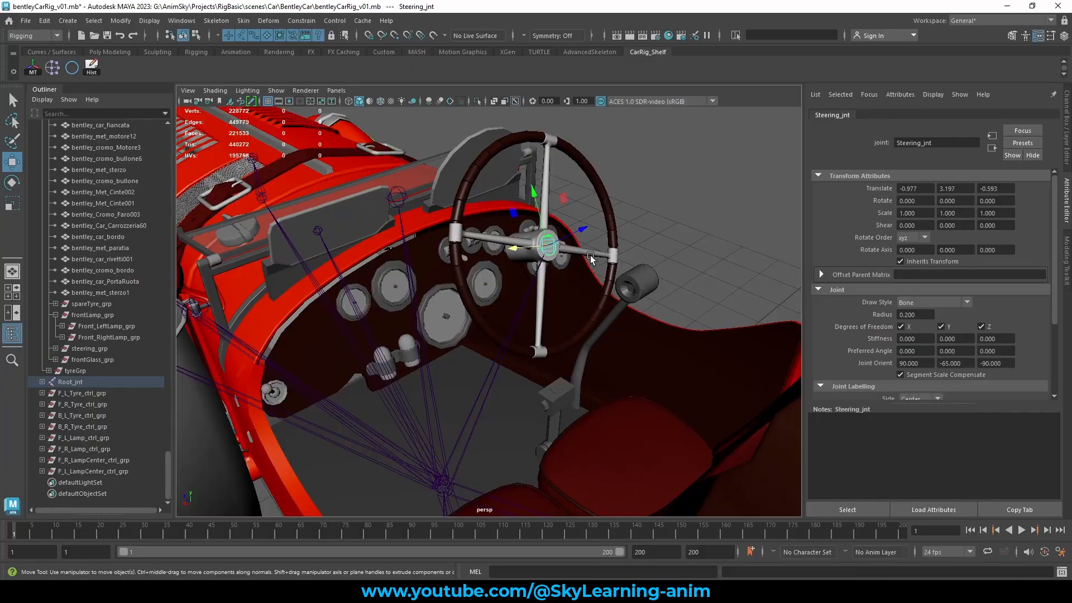
{"action": "scroll", "coordinate": [578, 272], "scroll_direction": "down", "scroll_amount": 4}
{"action": "left_click_drag", "start_coordinate": [578, 272], "coordinate": [490, 296], "text": "alt"}
{"action": "left_click", "coordinate": [406, 188]}
{"action": "left_click", "coordinate": [468, 256]}
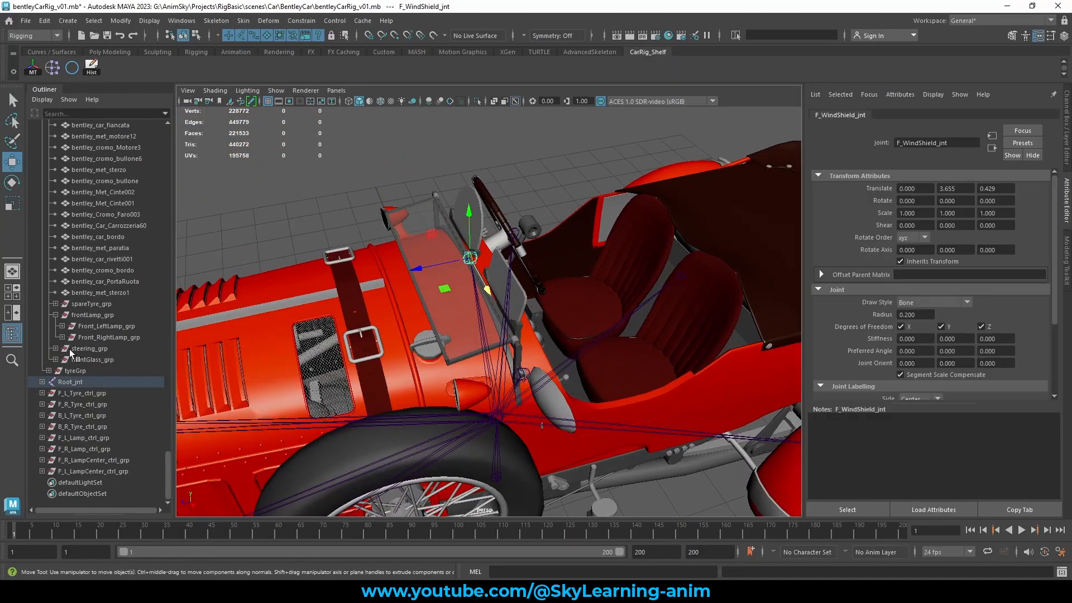
Collapse body_grp and bentleyCar_mdl_grp in the Outliner and clear the selection.
{"action": "scroll", "coordinate": [51, 204], "scroll_direction": "up", "scroll_amount": 20}
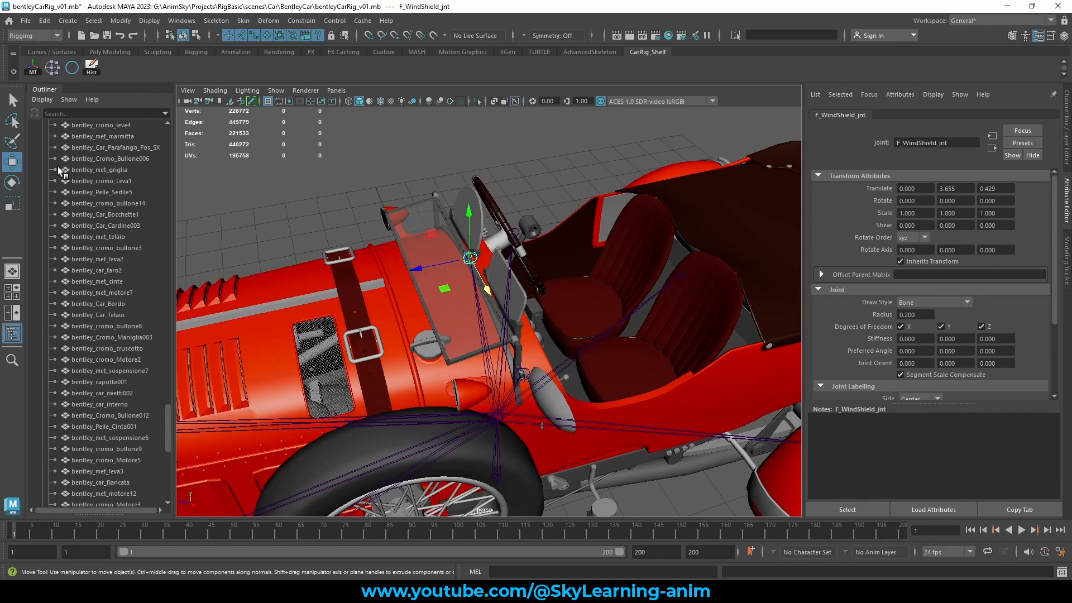
{"action": "scroll", "coordinate": [66, 186], "scroll_direction": "up", "scroll_amount": 10}
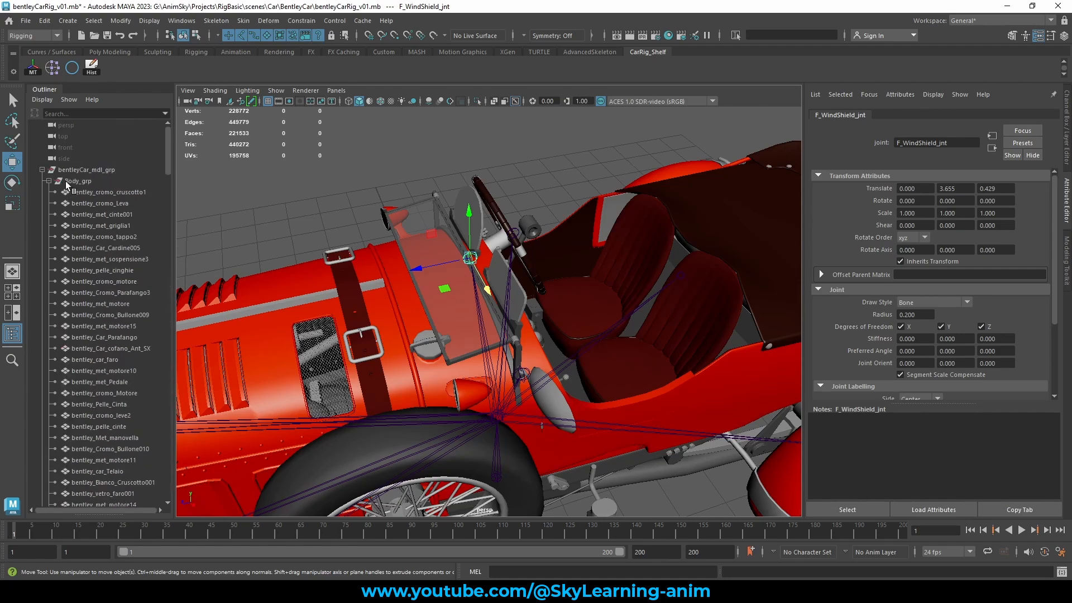
{"action": "left_click", "coordinate": [49, 180]}
{"action": "left_click", "coordinate": [42, 170]}
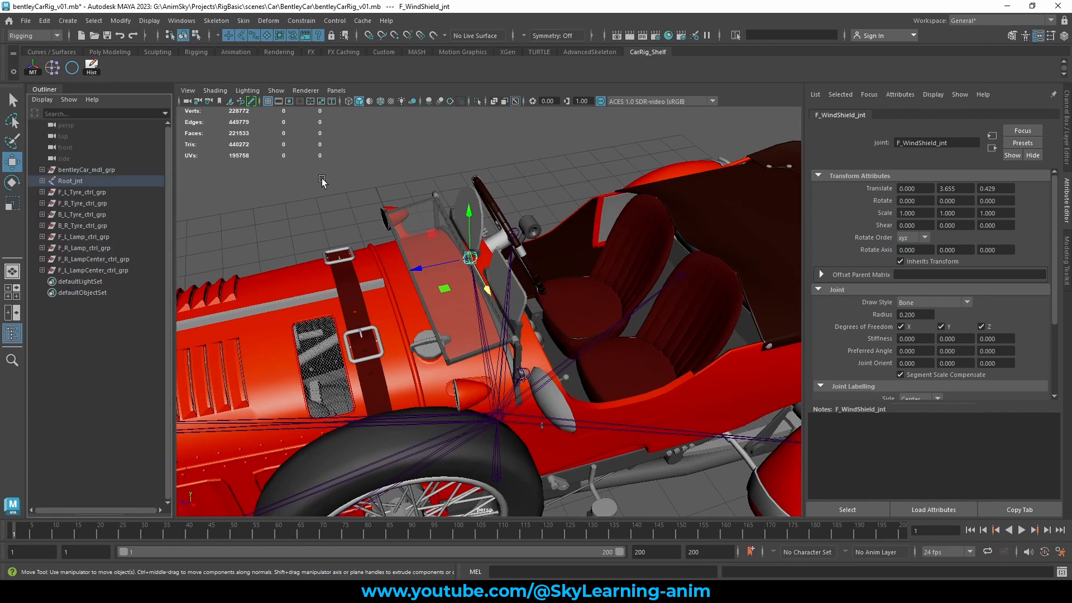
{"action": "left_click", "coordinate": [351, 168]}
Create a NURBS circle for the windshield control and group it.
{"action": "left_click_drag", "start_coordinate": [511, 241], "coordinate": [465, 230], "text": "alt"}
{"action": "scroll", "coordinate": [464, 230], "scroll_direction": "up", "scroll_amount": 3}
{"action": "left_click", "coordinate": [464, 230]}
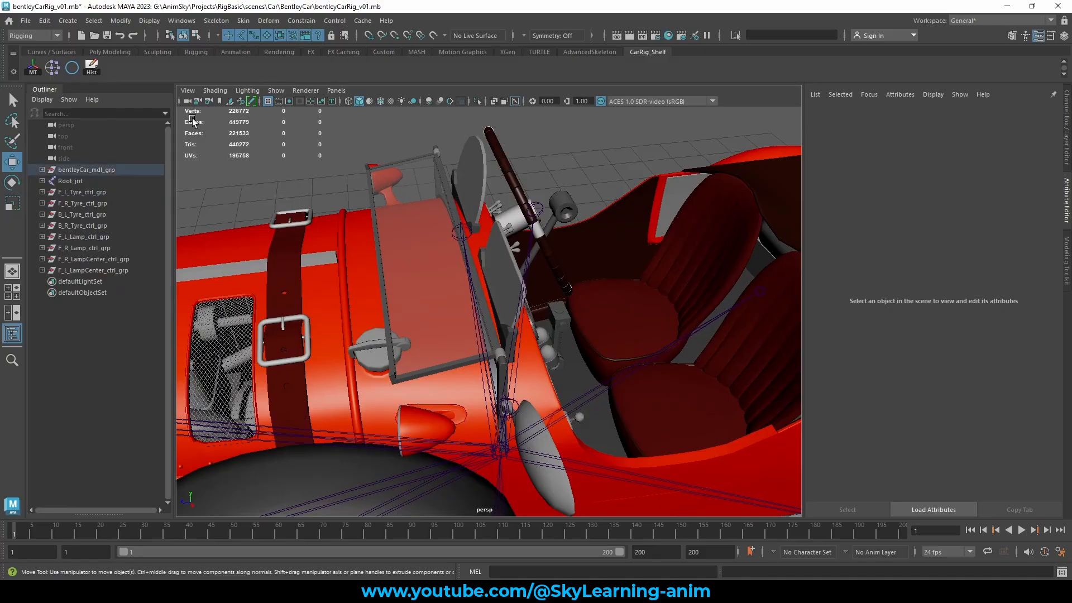
{"action": "left_click", "coordinate": [72, 69]}
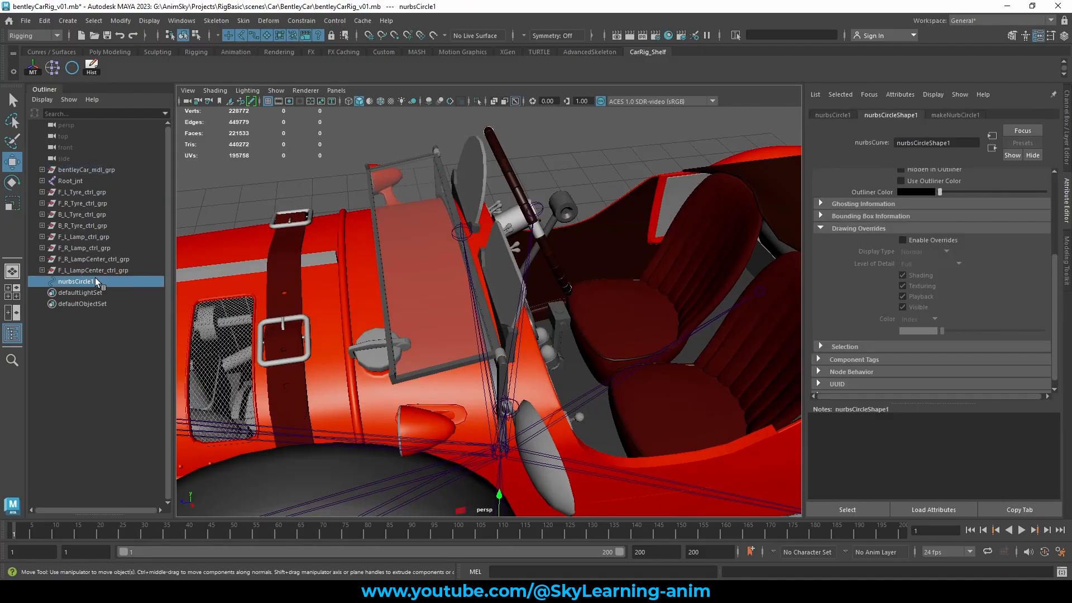
{"action": "key", "text": "ctrl+g"}
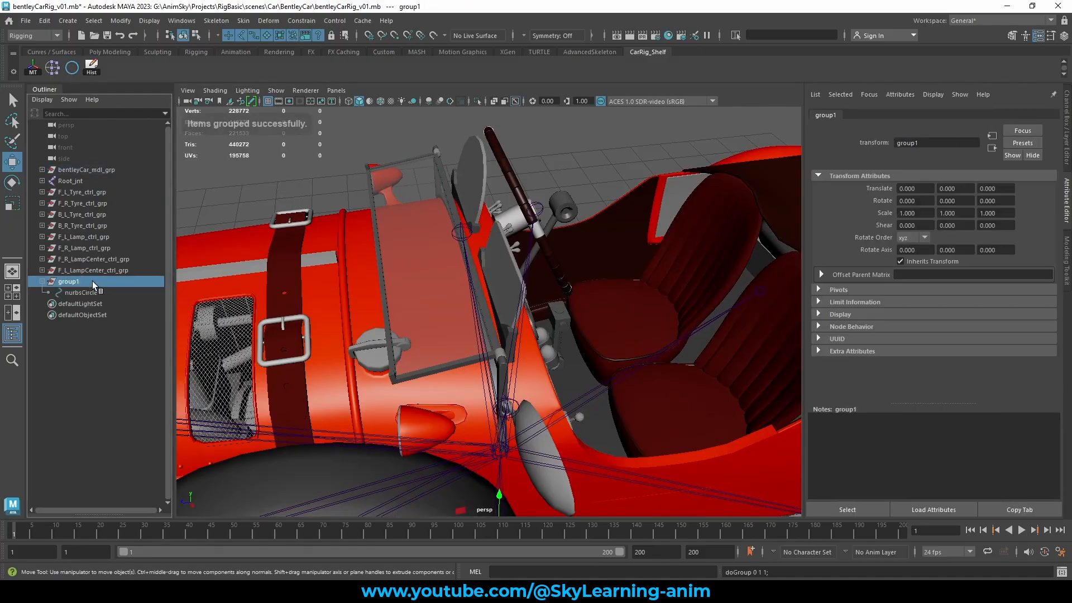
Copy the windshield joint's name and rename the circle's group as F_WindShield_ctrl_grp.
{"action": "left_click", "coordinate": [461, 232]}
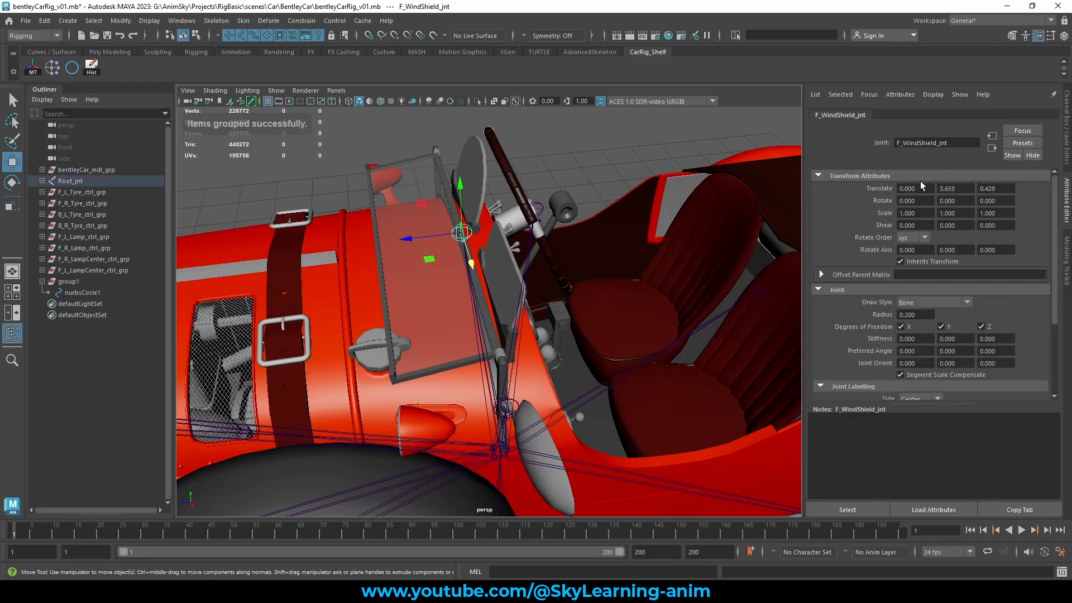
{"action": "double_click", "coordinate": [891, 142]}
{"action": "key", "text": "ctrl+c"}
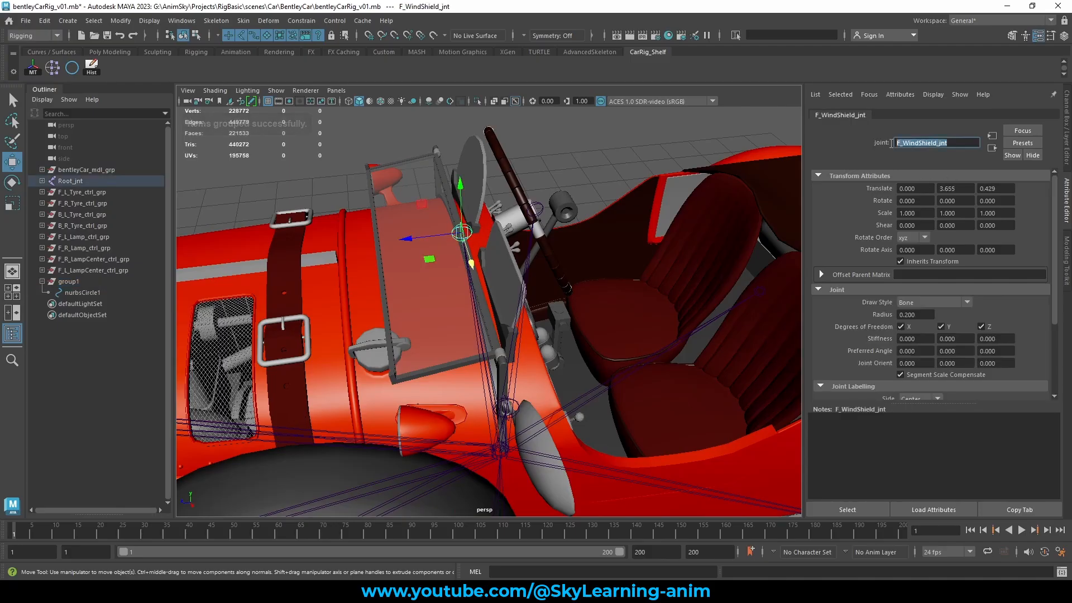
{"action": "double_click", "coordinate": [88, 283]}
{"action": "key", "text": "ctrl+v"}
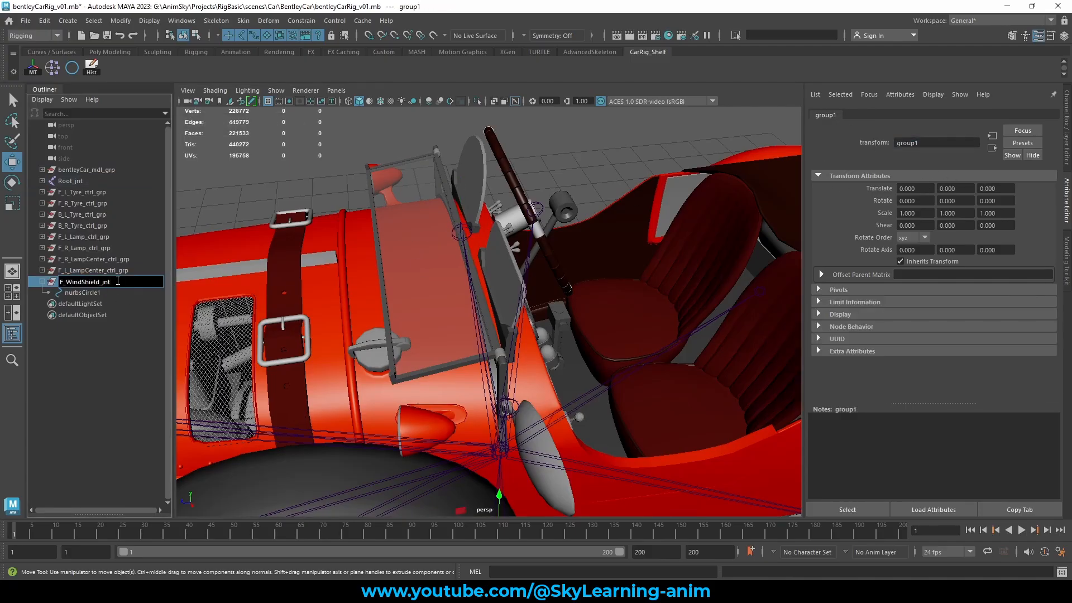
{"action": "left_click_drag", "start_coordinate": [110, 282], "coordinate": [103, 282]}
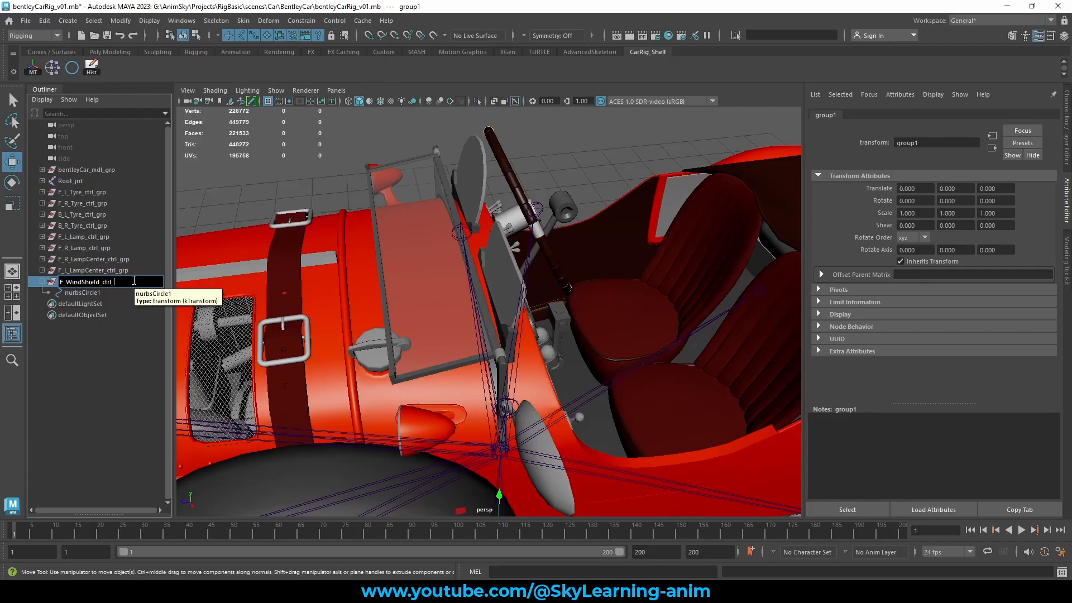
{"action": "key", "text": "Return"}
Rename the NURBS circle inside F_WindShield_ctrl_grp as F_WindShield_ctrl.
{"action": "double_click", "coordinate": [100, 293]}
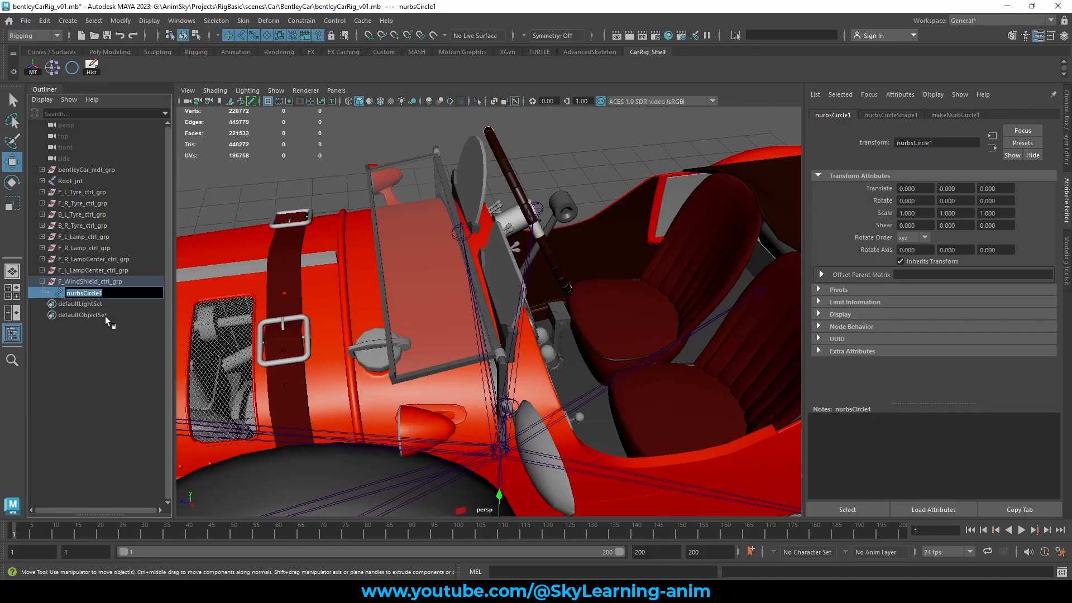
{"action": "type", "text": "F_WindShield_ctrl_grp"}
{"action": "key", "text": "BackSpace"}
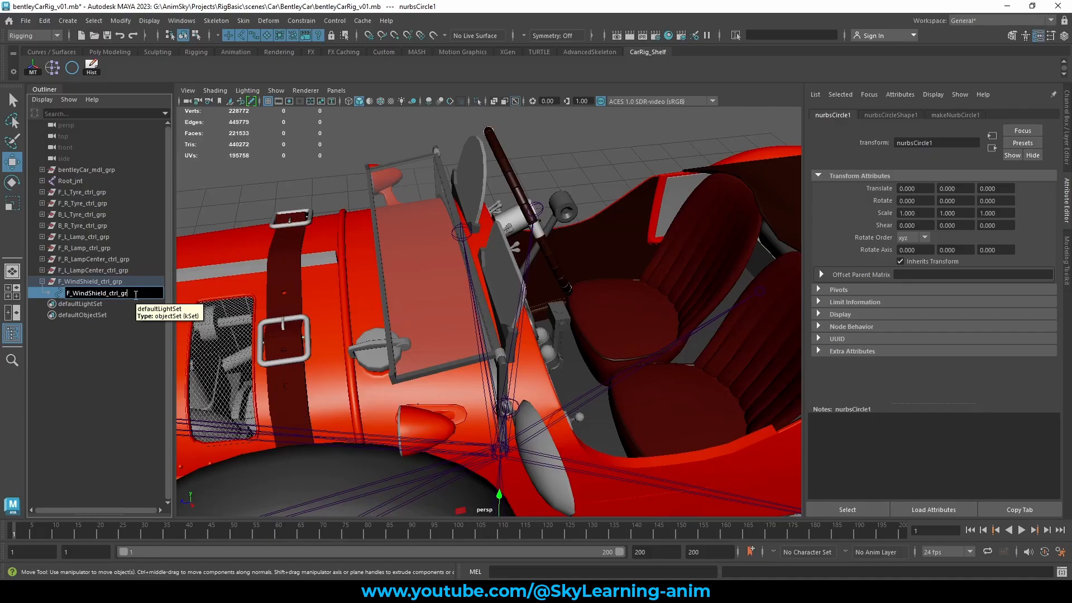
{"action": "key", "text": "Return"}
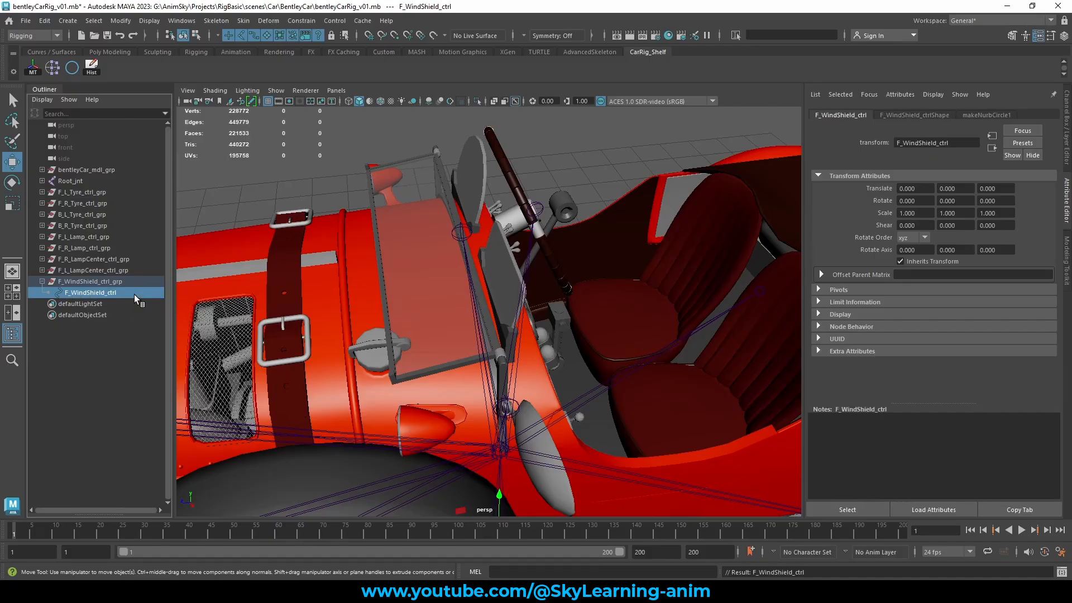
Match the translation of F_WindShield_ctrl_grp to F_WindShield_jnt and show the Channel Box.
{"action": "left_click", "coordinate": [113, 280]}
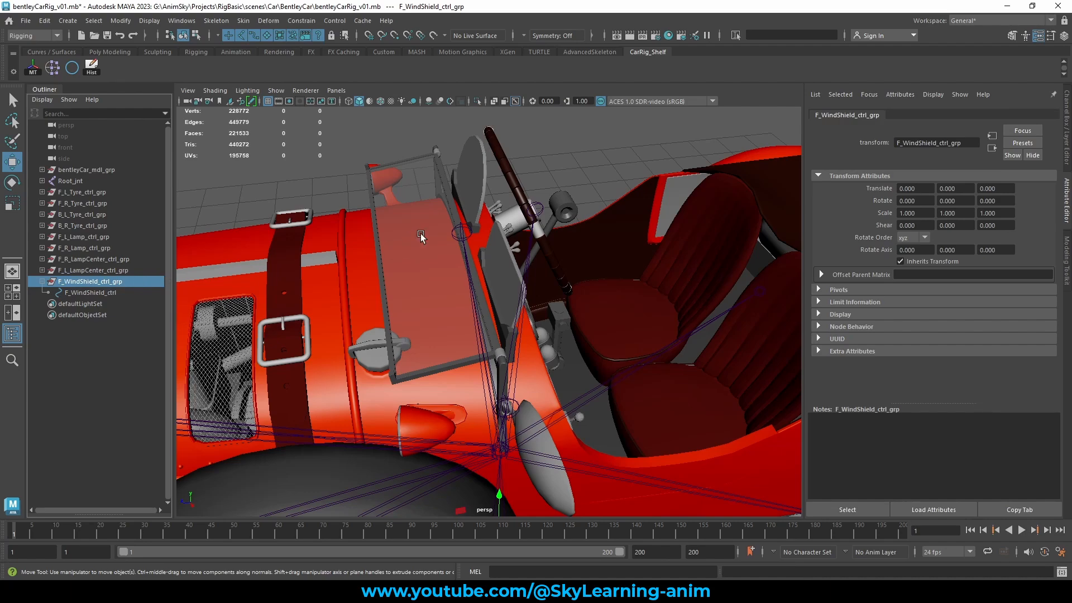
{"action": "left_click", "coordinate": [467, 226]}
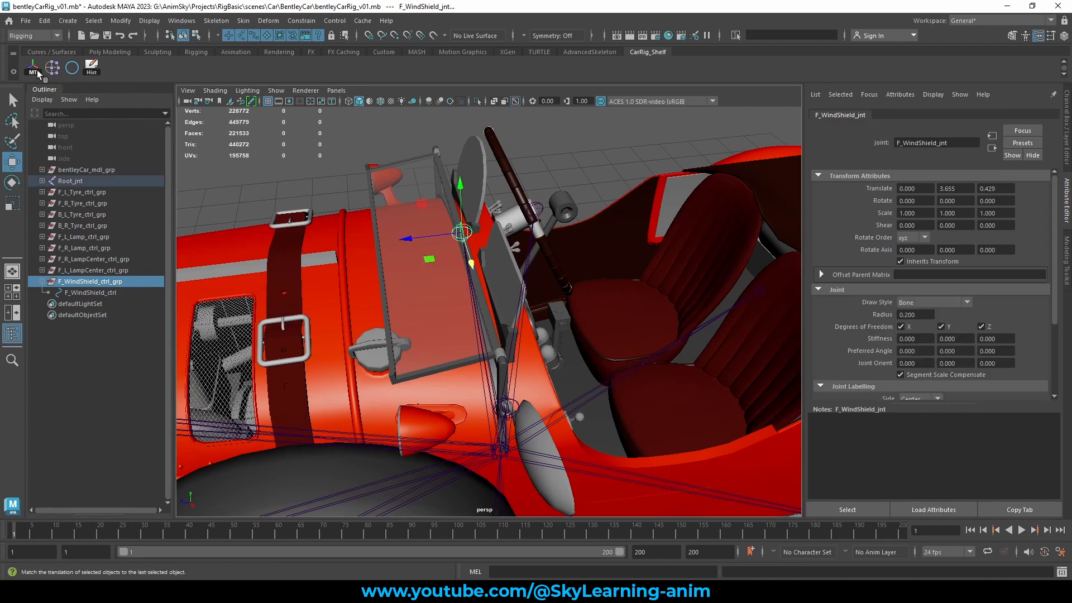
{"action": "left_click_drag", "start_coordinate": [514, 260], "coordinate": [551, 256], "text": "alt"}
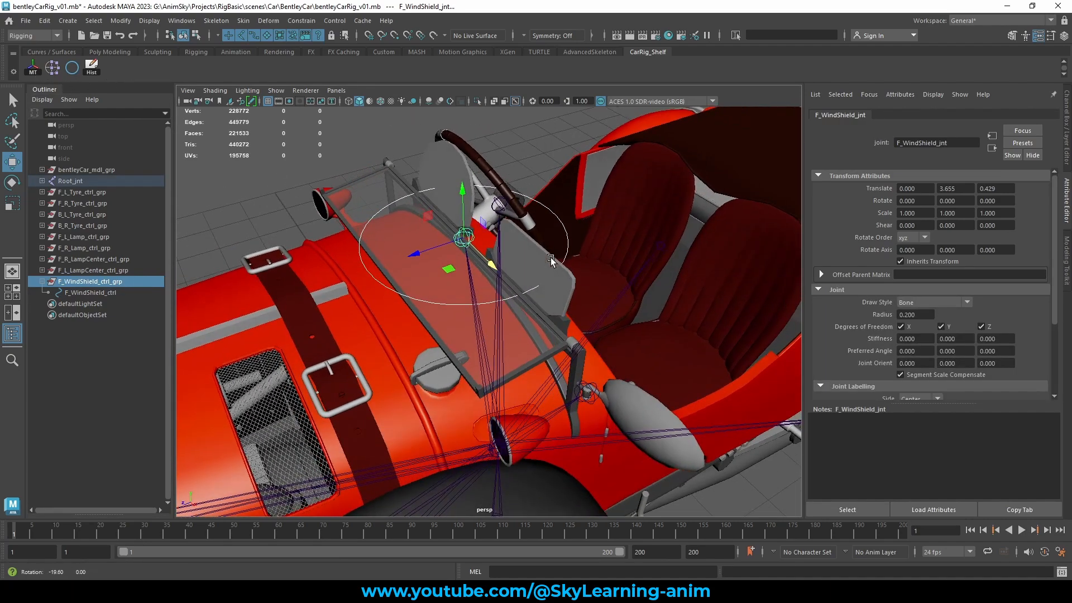
{"action": "left_click", "coordinate": [1068, 163]}
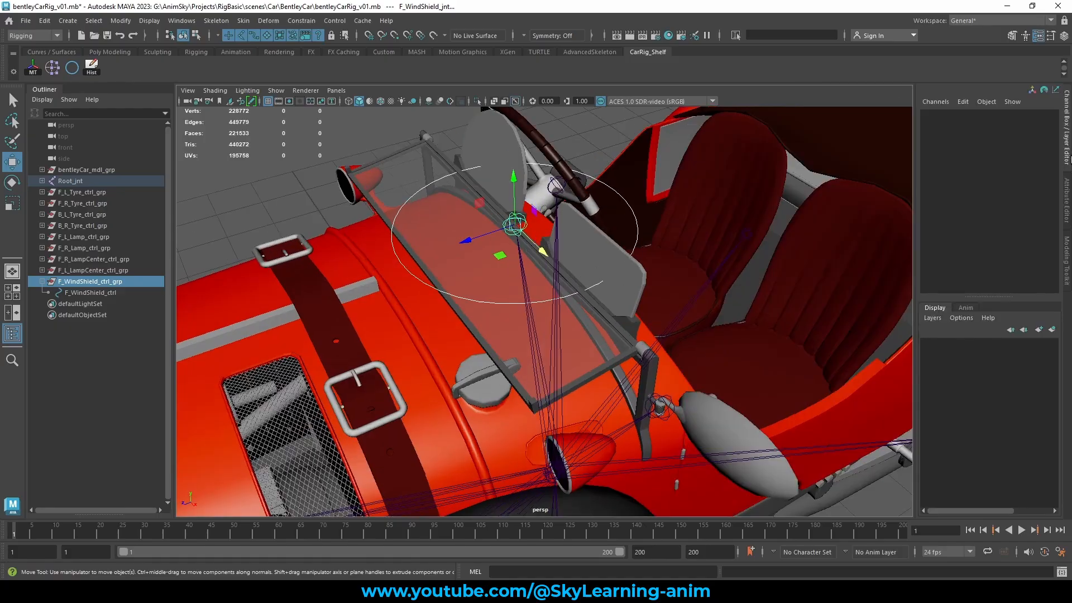
Set the degree of the F_WindShield_ctrl circle to Linear and its sections to 4.
{"action": "left_click", "coordinate": [87, 292]}
{"action": "left_click_drag", "start_coordinate": [541, 249], "coordinate": [555, 272], "text": "alt"}
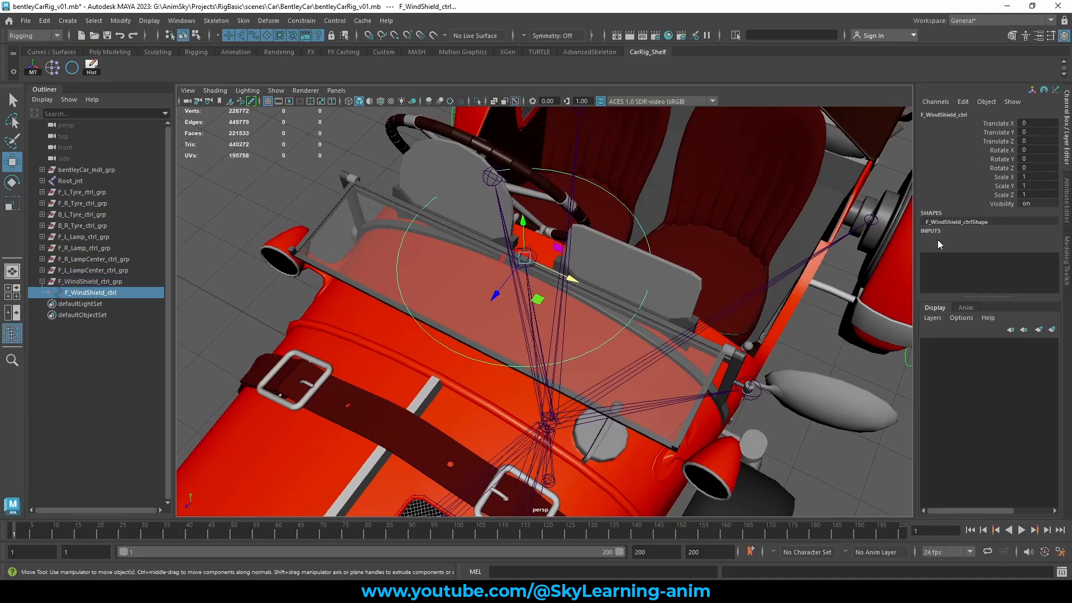
{"action": "left_click", "coordinate": [937, 240]}
{"action": "scroll", "coordinate": [944, 236], "scroll_direction": "down", "scroll_amount": 2}
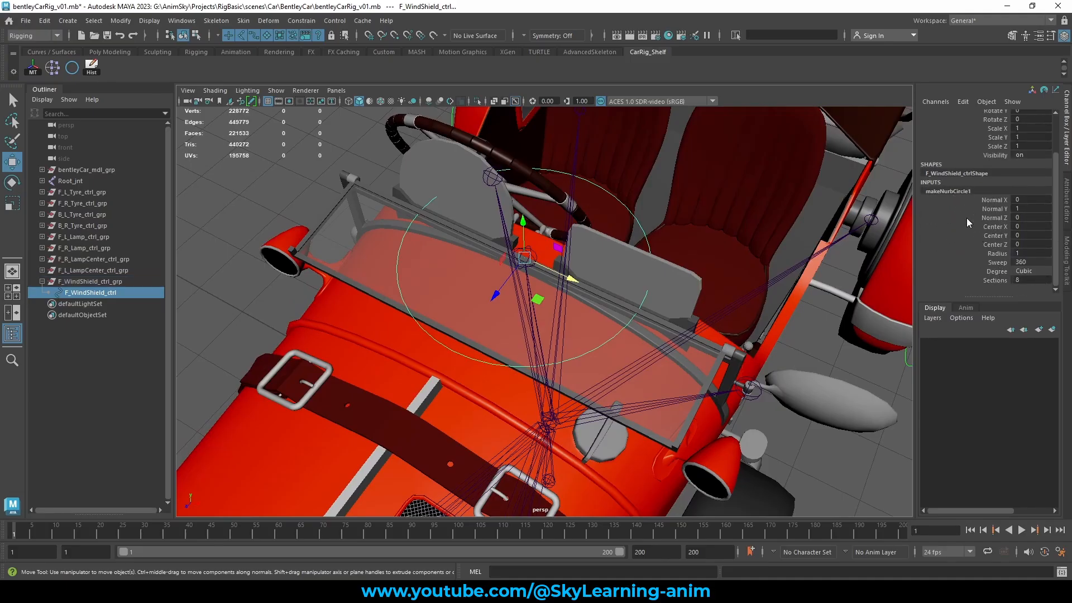
{"action": "left_click", "coordinate": [1032, 272]}
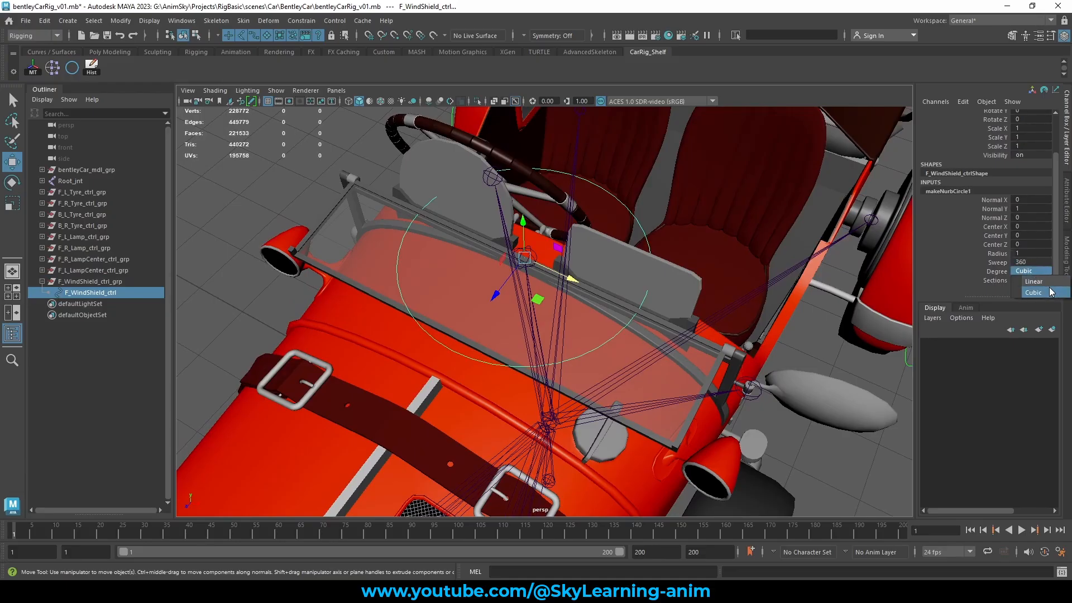
{"action": "left_click", "coordinate": [1049, 282]}
{"action": "left_click_drag", "start_coordinate": [694, 251], "coordinate": [713, 252], "text": "alt"}
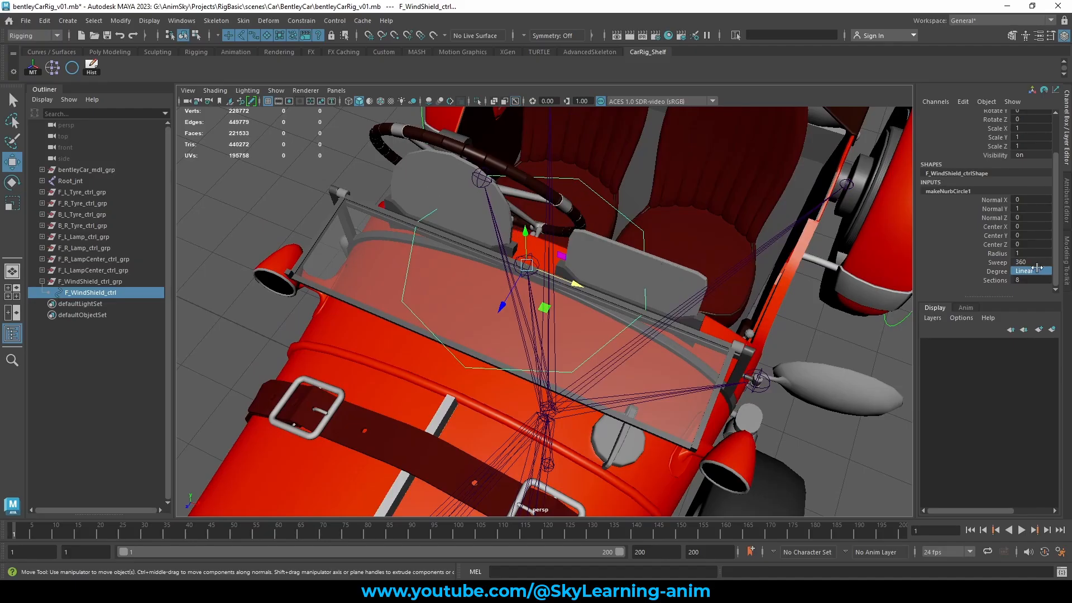
{"action": "left_click", "coordinate": [986, 281]}
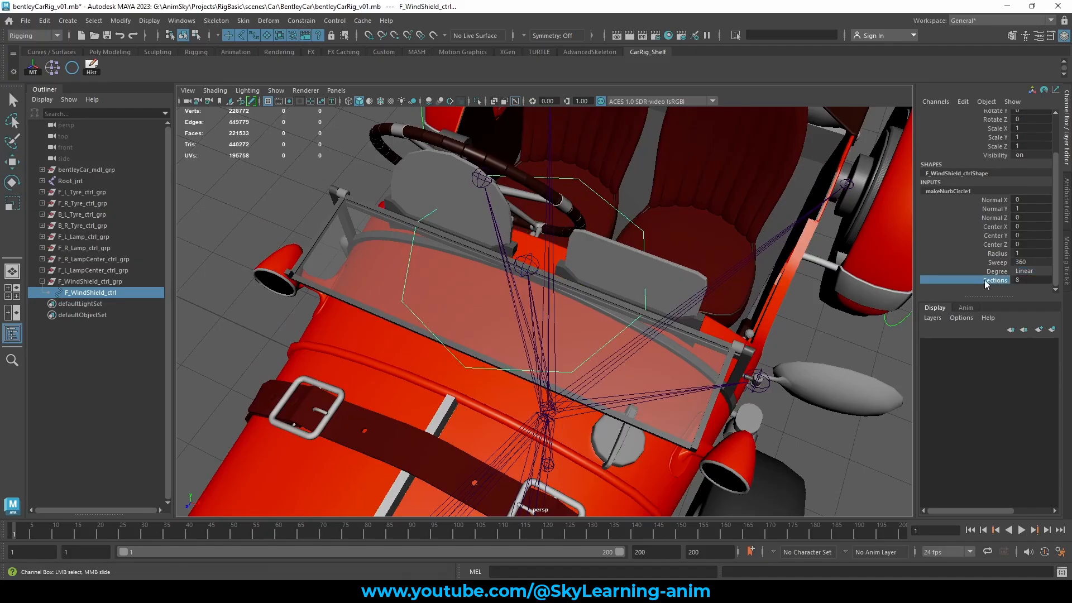
{"action": "middle_click_drag", "start_coordinate": [596, 303], "coordinate": [583, 300]}
{"action": "scroll", "coordinate": [609, 231], "scroll_direction": "down", "scroll_amount": 5}
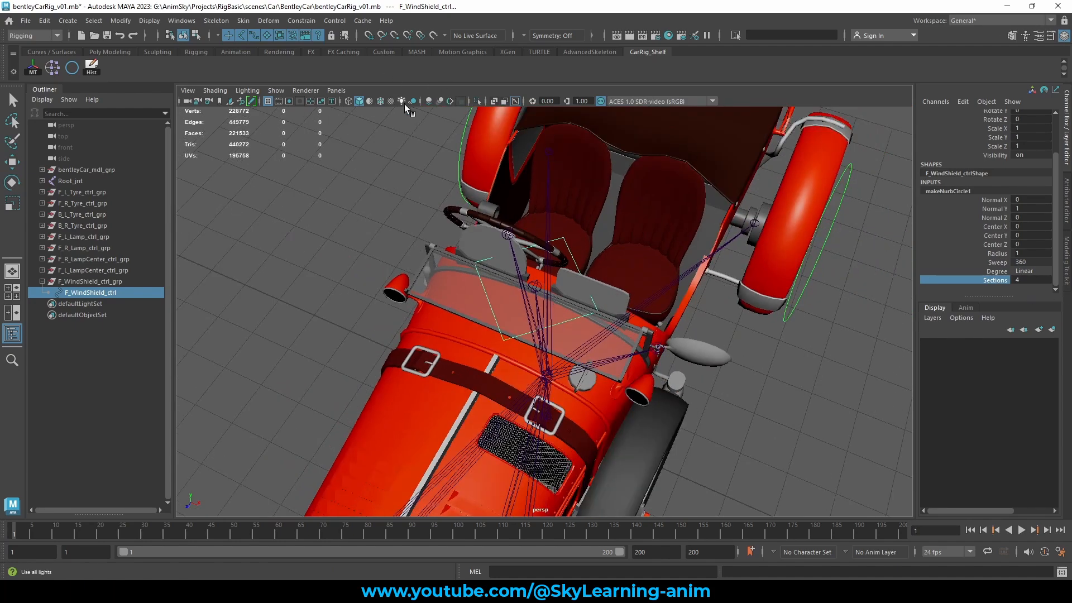
Isolate F_WindShield_ctrl in the perspective view and select all of its control vertices.
{"action": "left_click", "coordinate": [476, 100]}
{"action": "left_click_drag", "start_coordinate": [550, 222], "coordinate": [577, 232], "text": "alt"}
{"action": "right_click_drag", "start_coordinate": [577, 229], "coordinate": [552, 232]}
{"action": "left_click_drag", "start_coordinate": [416, 212], "coordinate": [673, 458]}
{"action": "key", "text": "w"}
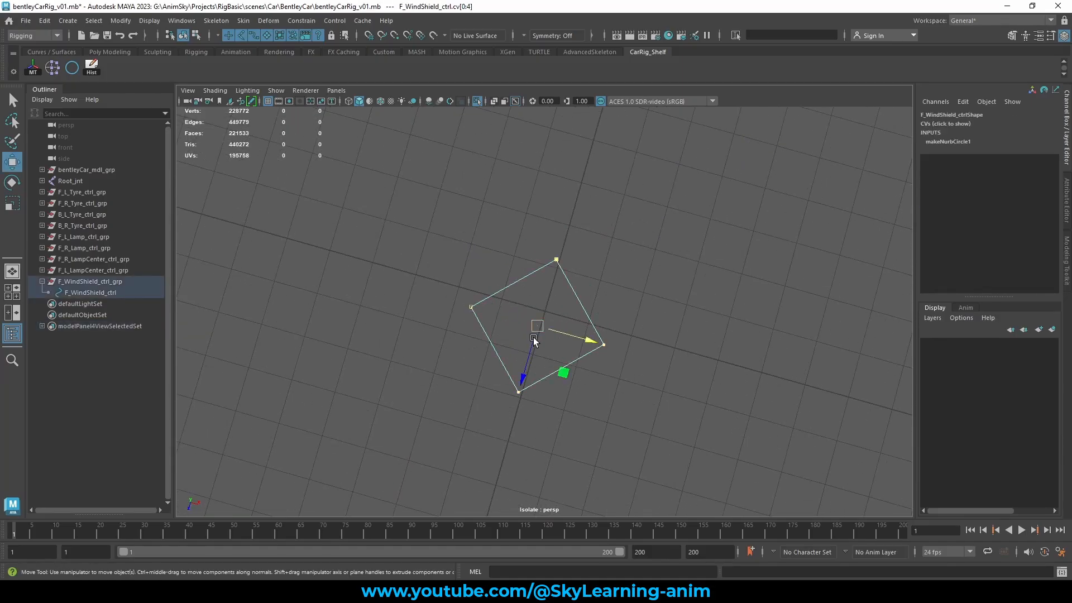
Rotate the control vertices in the top view until the diamond becomes a square aligned with the car's axes.
{"action": "key", "text": "e"}
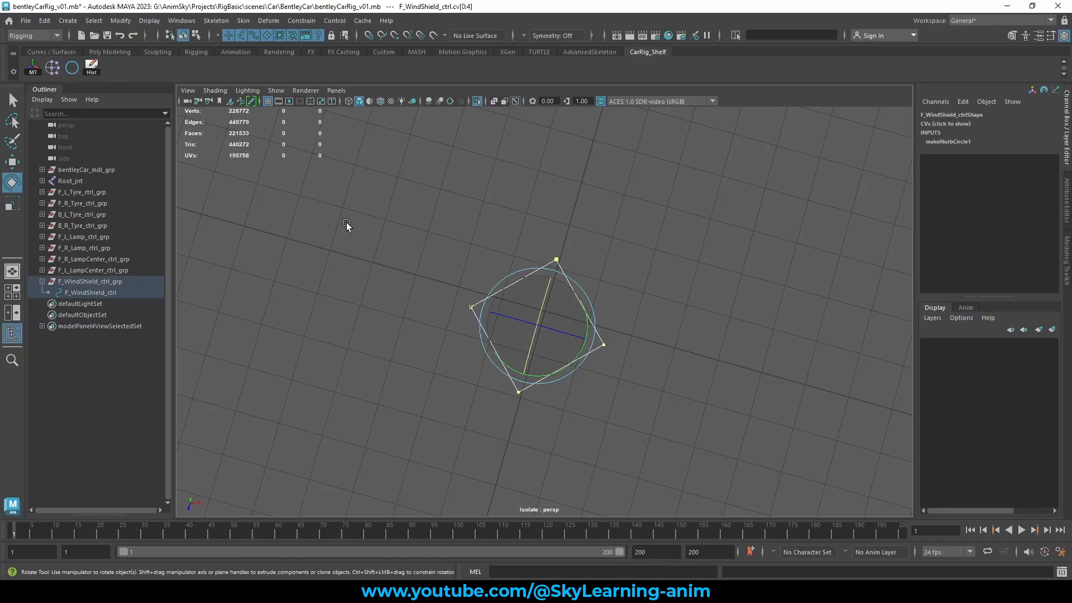
{"action": "key", "text": "space"}
{"action": "key", "text": "space"}
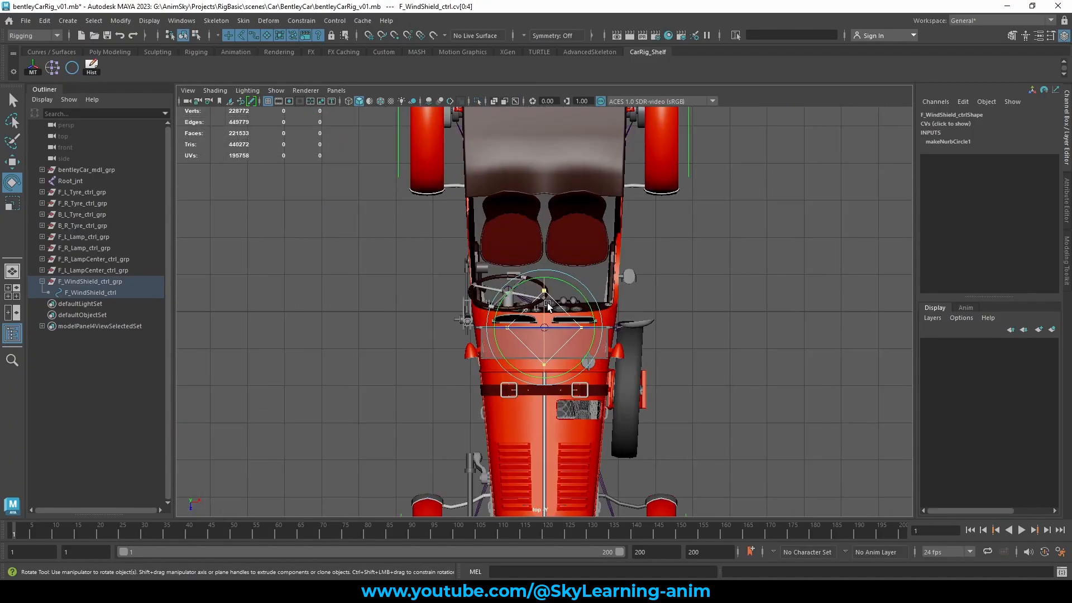
{"action": "scroll", "coordinate": [547, 305], "scroll_direction": "up", "scroll_amount": 3}
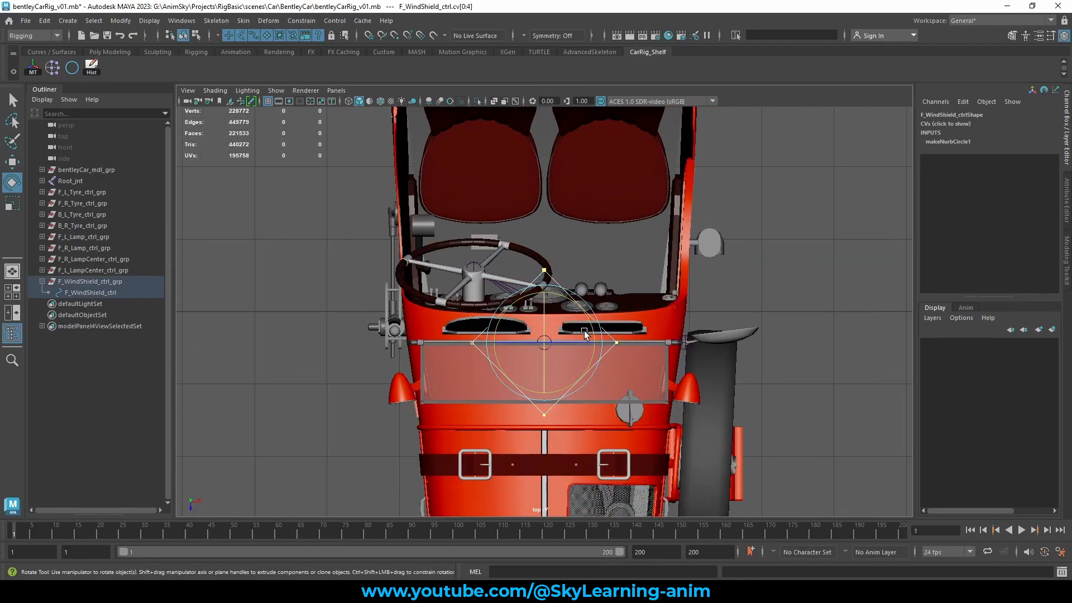
{"action": "left_click_drag", "start_coordinate": [589, 322], "coordinate": [596, 352]}
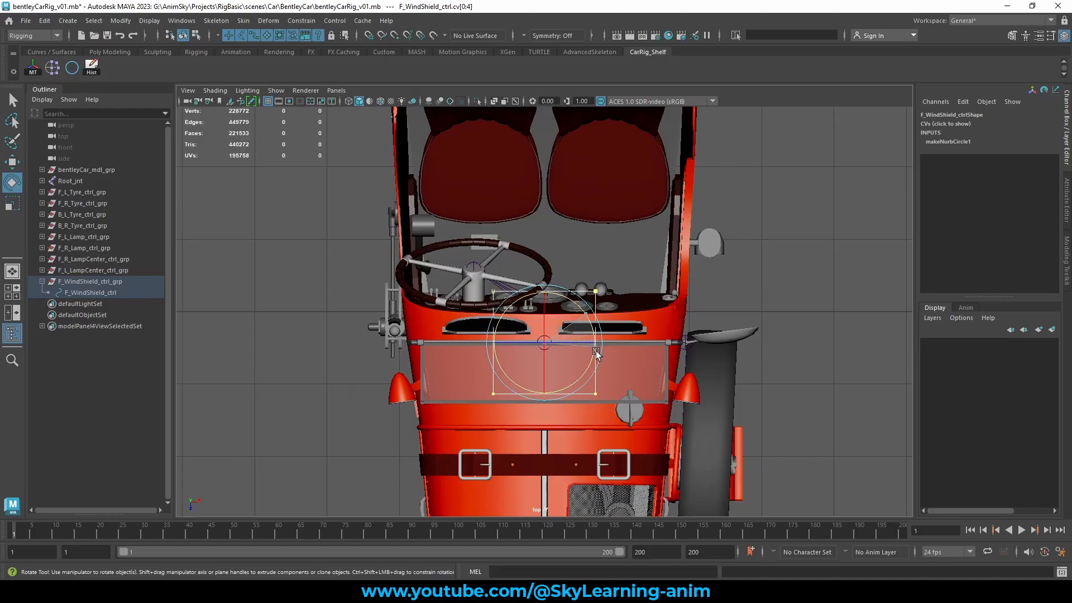
{"action": "key", "text": "space"}
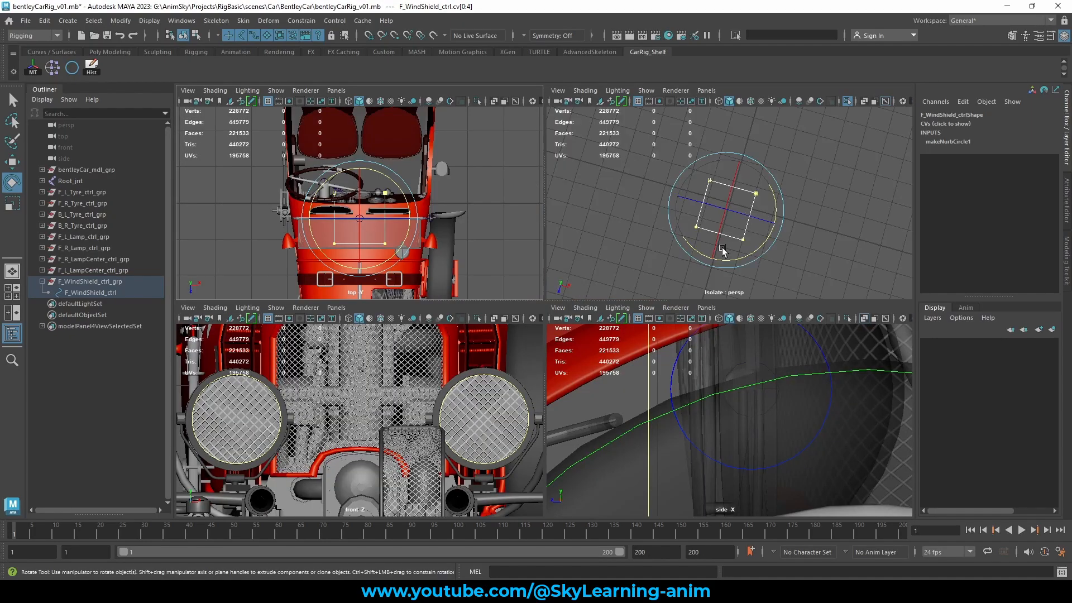
{"action": "key", "text": "space"}
{"action": "key", "text": "space"}
{"action": "key", "text": "space"}
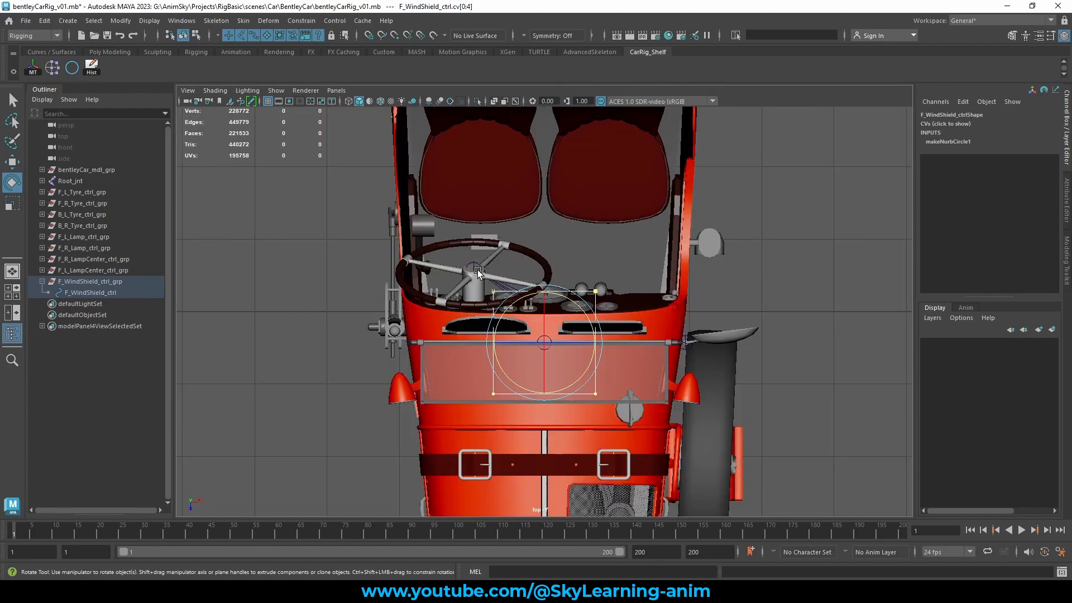
Move the control vertices forward in the top view so the square is centred over the windshield glass.
{"action": "scroll", "coordinate": [503, 279], "scroll_direction": "up", "scroll_amount": 4}
{"action": "key", "text": "w"}
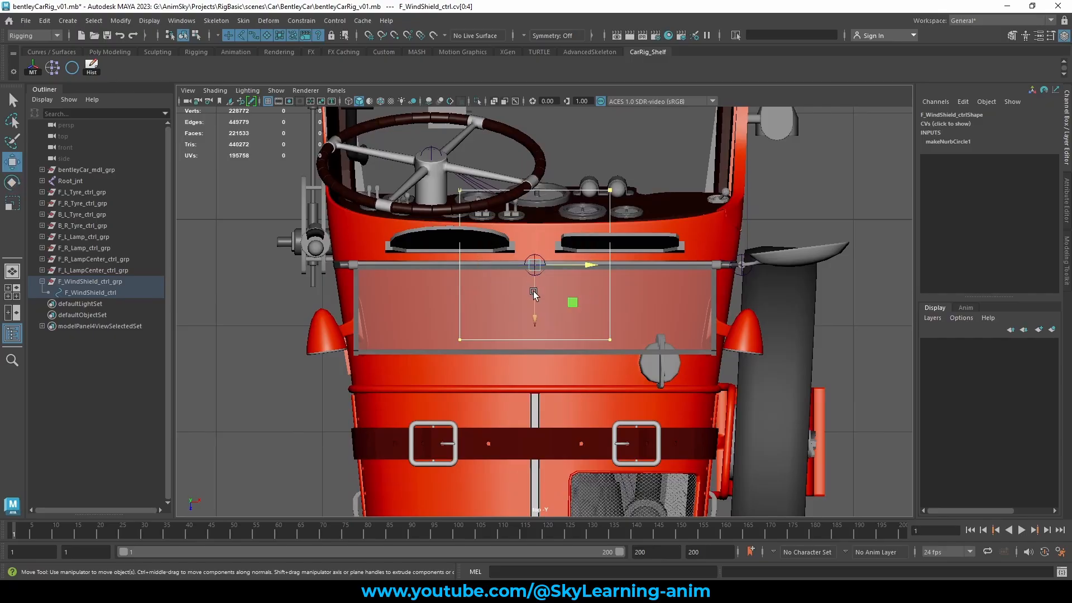
{"action": "left_click_drag", "start_coordinate": [533, 293], "coordinate": [534, 339]}
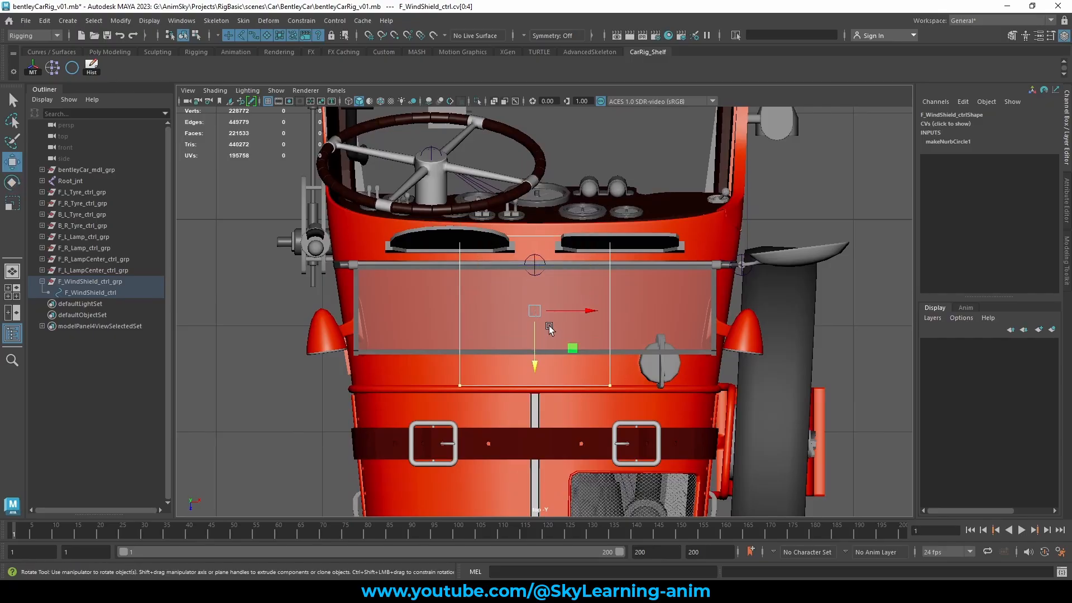
Scale the control vertices in depth and width to match the windshield frame's outline in the top view.
{"action": "key", "text": "r"}
{"action": "left_click_drag", "start_coordinate": [562, 255], "coordinate": [519, 240]}
{"action": "left_click_drag", "start_coordinate": [537, 353], "coordinate": [539, 337]}
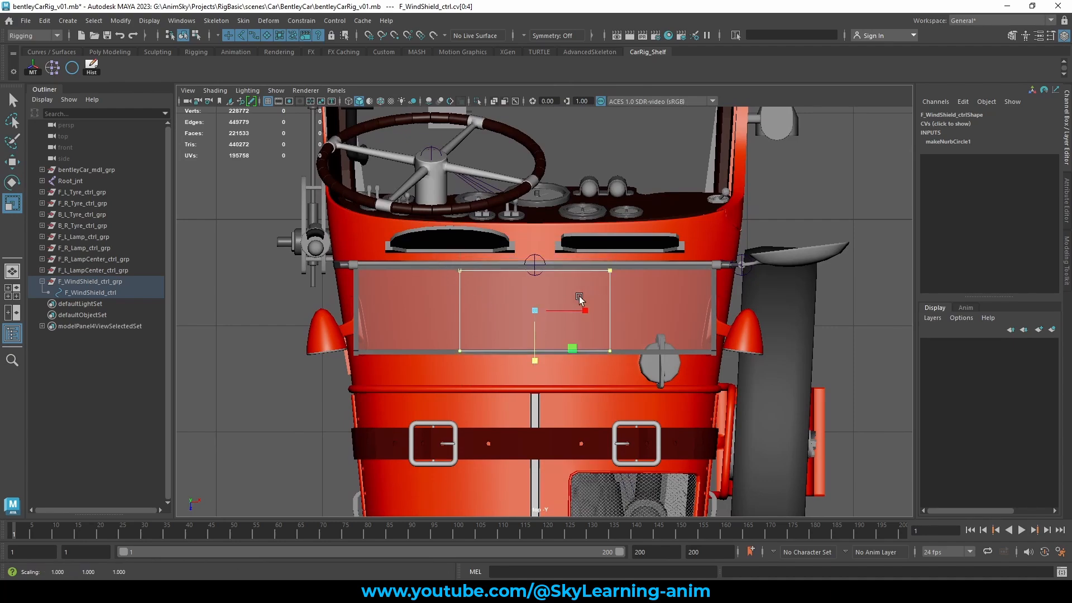
{"action": "left_click_drag", "start_coordinate": [589, 311], "coordinate": [661, 323]}
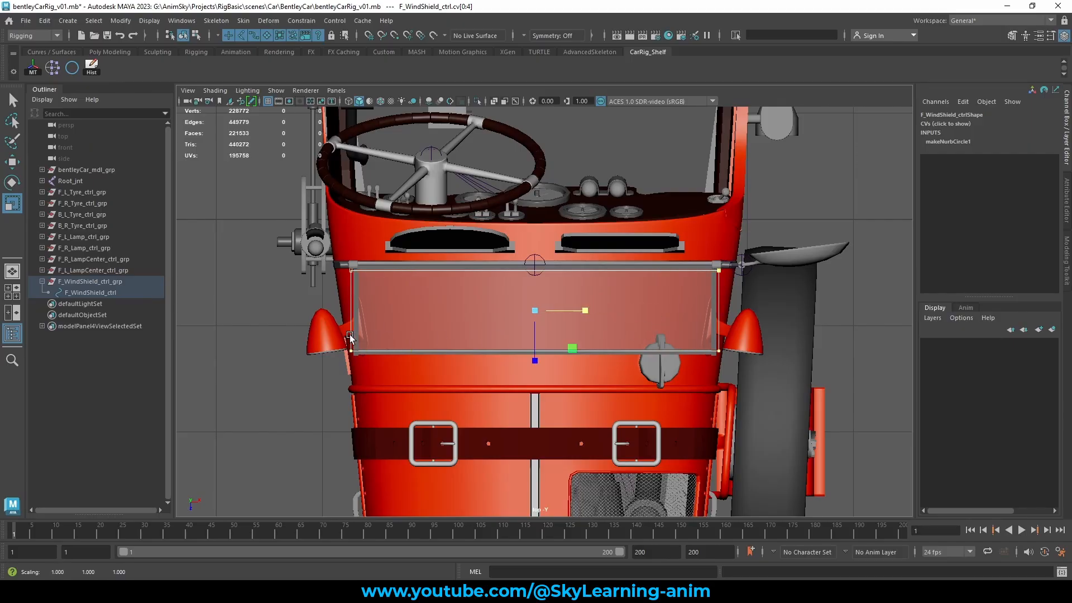
{"action": "left_click_drag", "start_coordinate": [535, 363], "coordinate": [537, 370]}
{"action": "key", "text": "space"}
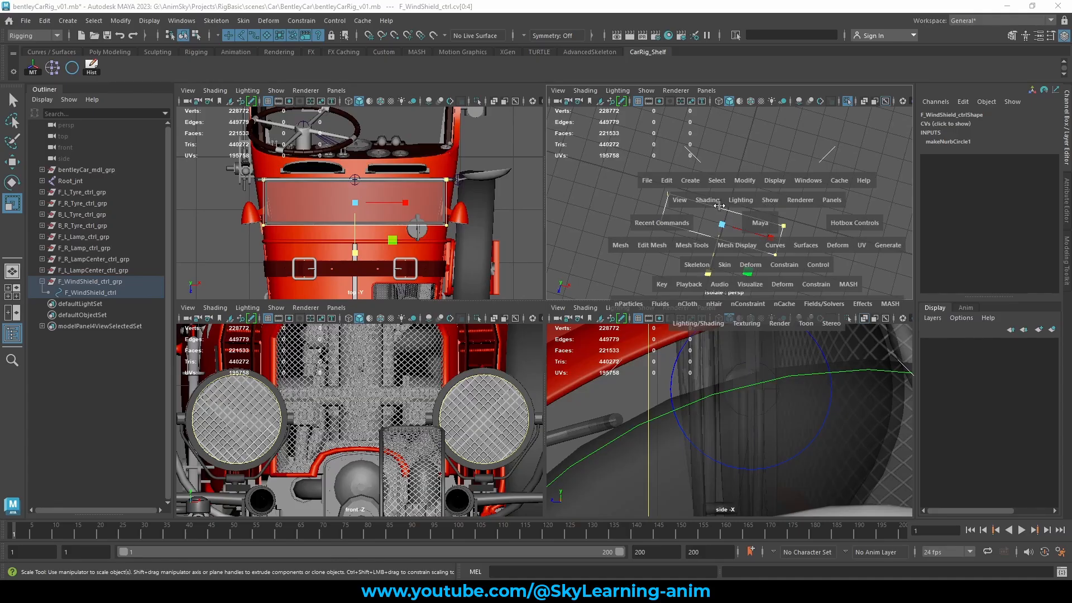
{"action": "key", "text": "space"}
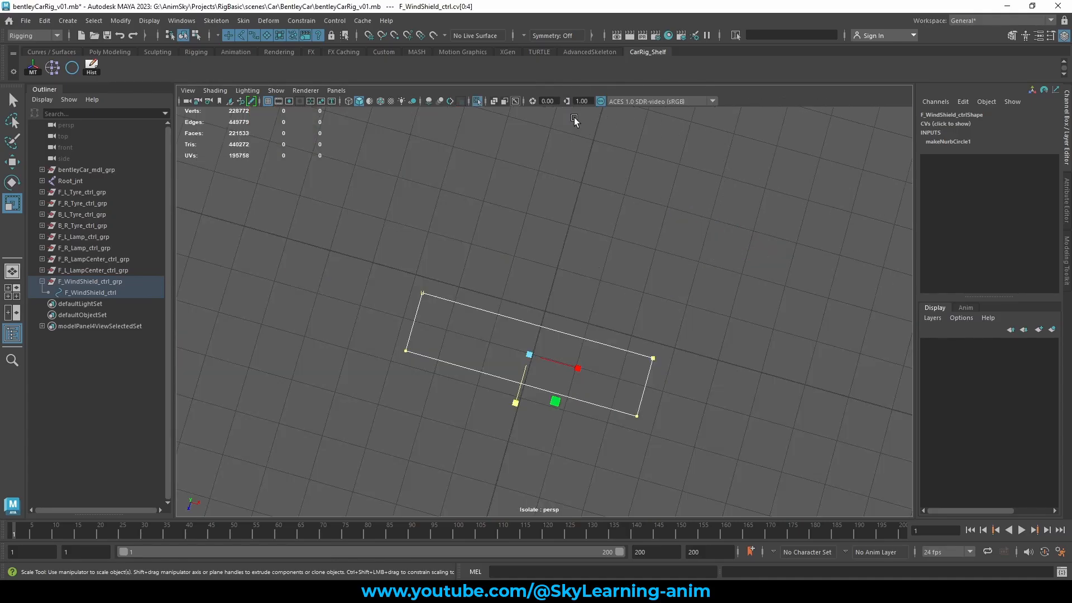
Turn off the isolation and tilt the control vertices to follow the windshield's slope.
{"action": "left_click", "coordinate": [478, 101]}
{"action": "left_click_drag", "start_coordinate": [559, 202], "coordinate": [501, 188], "text": "alt"}
{"action": "key", "text": "w"}
{"action": "left_click_drag", "start_coordinate": [579, 246], "coordinate": [592, 247], "text": "alt"}
{"action": "right_click_drag", "start_coordinate": [592, 247], "coordinate": [737, 305], "text": "alt"}
{"action": "key", "text": "e"}
{"action": "left_click_drag", "start_coordinate": [427, 146], "coordinate": [421, 155]}
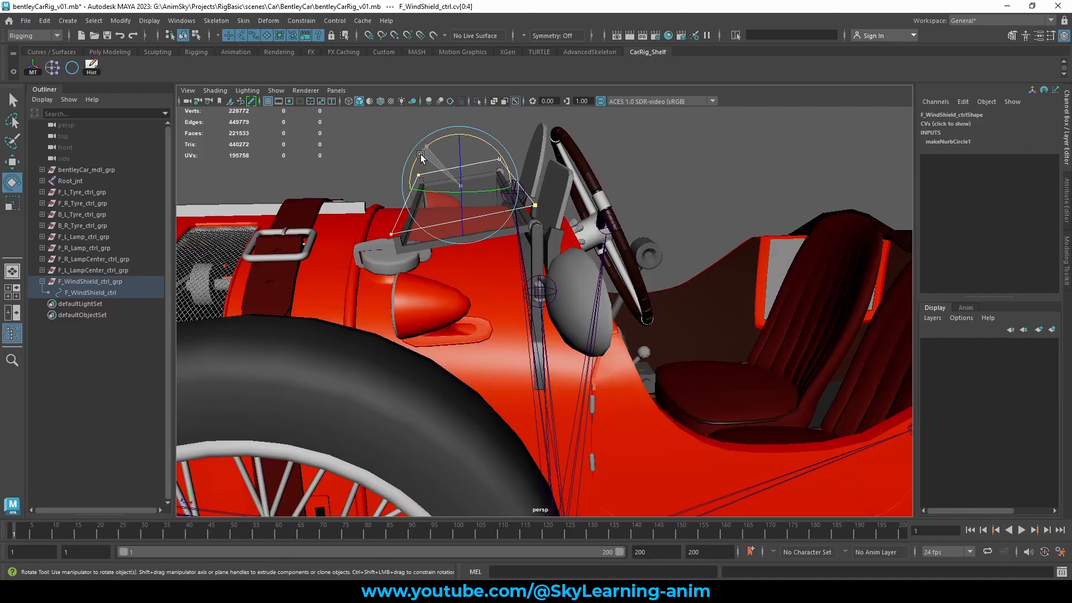
Undo the last rotation of the control vertices and select F_WindShield_ctrl as a whole in object mode.
{"action": "left_click_drag", "start_coordinate": [507, 172], "coordinate": [508, 157], "text": "alt"}
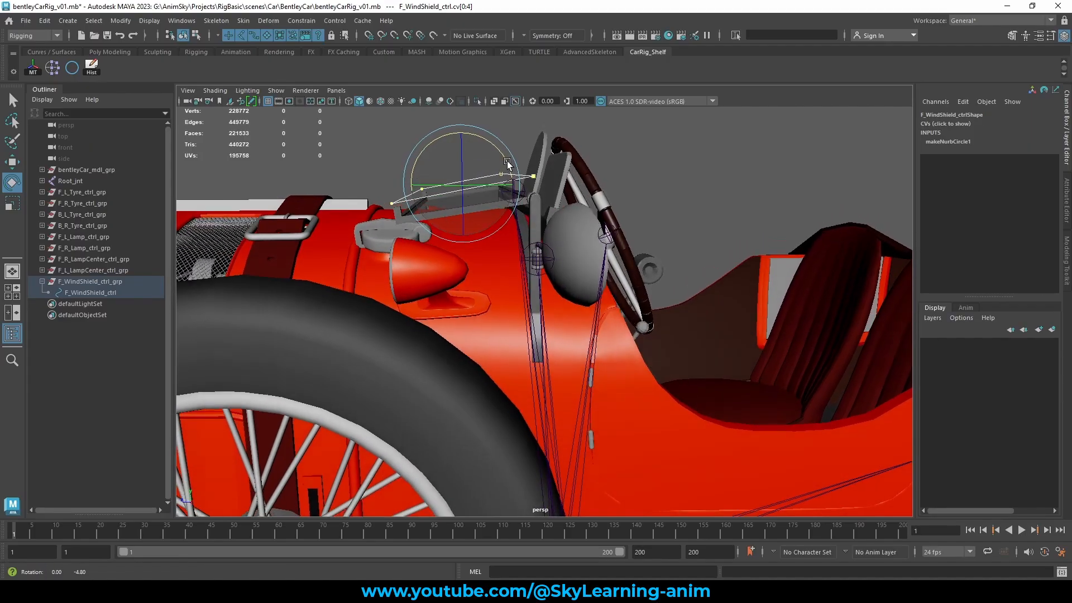
{"action": "key", "text": "ctrl+z"}
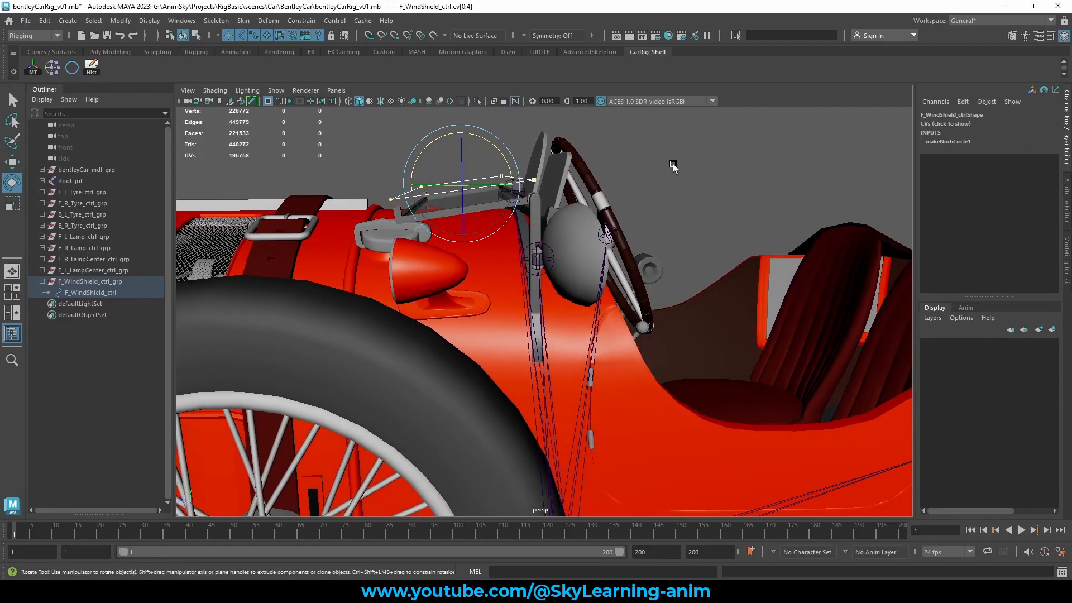
{"action": "key", "text": "w"}
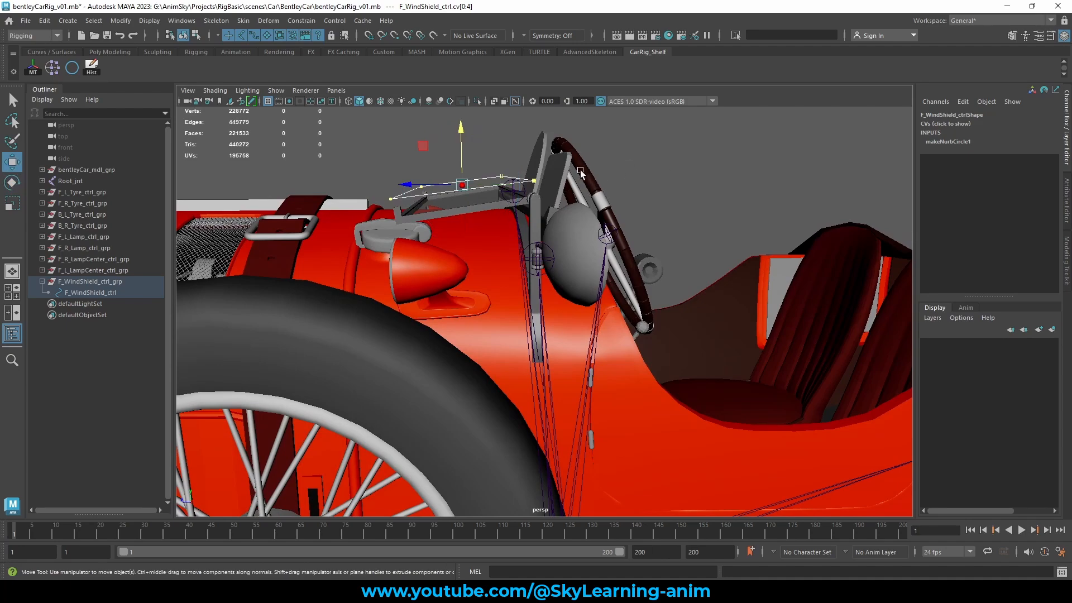
{"action": "key", "text": "e"}
{"action": "key", "text": "r"}
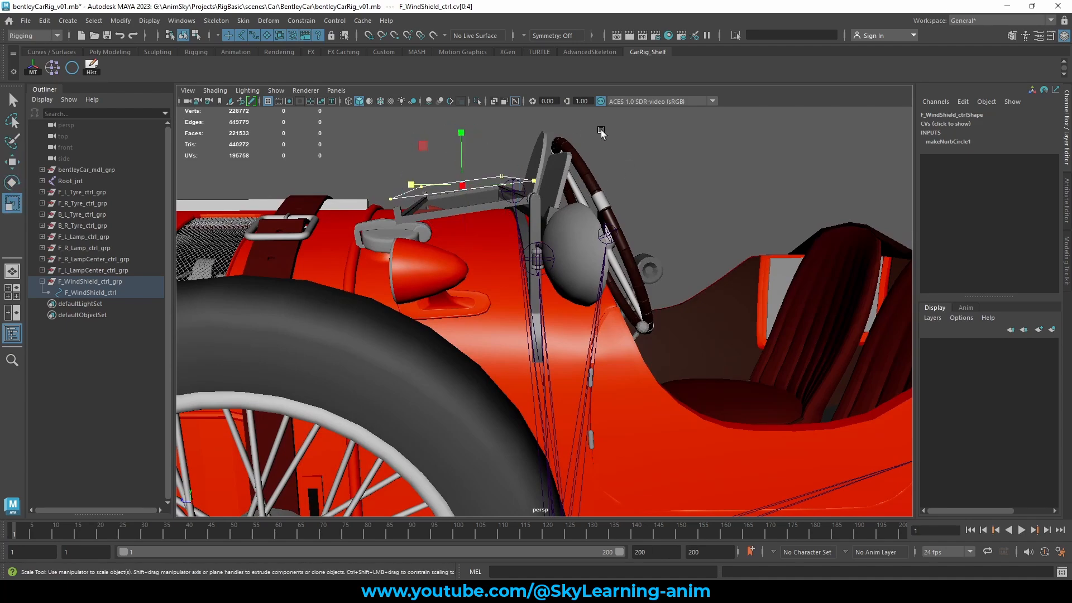
{"action": "right_click_drag", "start_coordinate": [601, 132], "coordinate": [642, 116]}
{"action": "left_click", "coordinate": [622, 133]}
{"action": "left_click", "coordinate": [479, 191]}
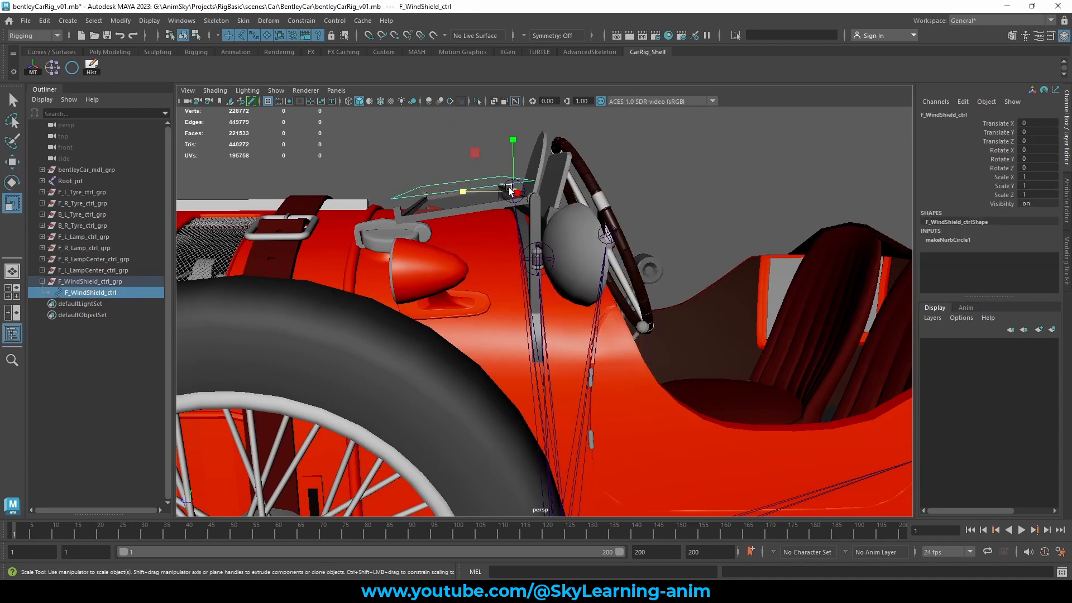
Enable drawing overrides on F_WindShield_ctrlShape and set its index colour to yellow.
{"action": "left_click_drag", "start_coordinate": [479, 191], "coordinate": [687, 190], "text": "alt"}
{"action": "key", "text": "w"}
{"action": "right_click_drag", "start_coordinate": [687, 189], "coordinate": [1050, 241], "text": "alt"}
{"action": "left_click", "coordinate": [1066, 246]}
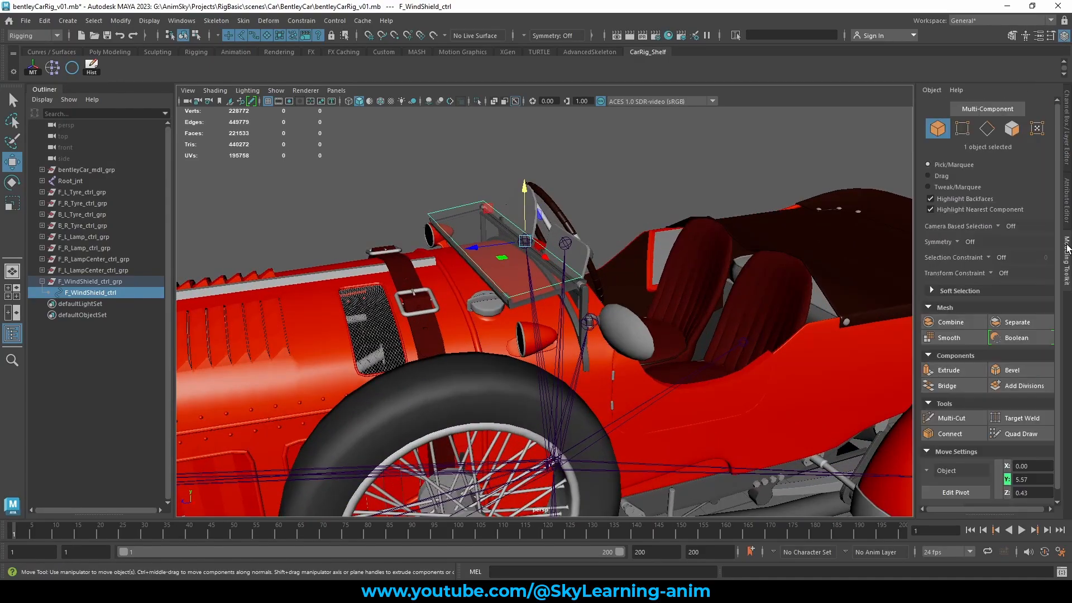
{"action": "left_click", "coordinate": [1067, 201]}
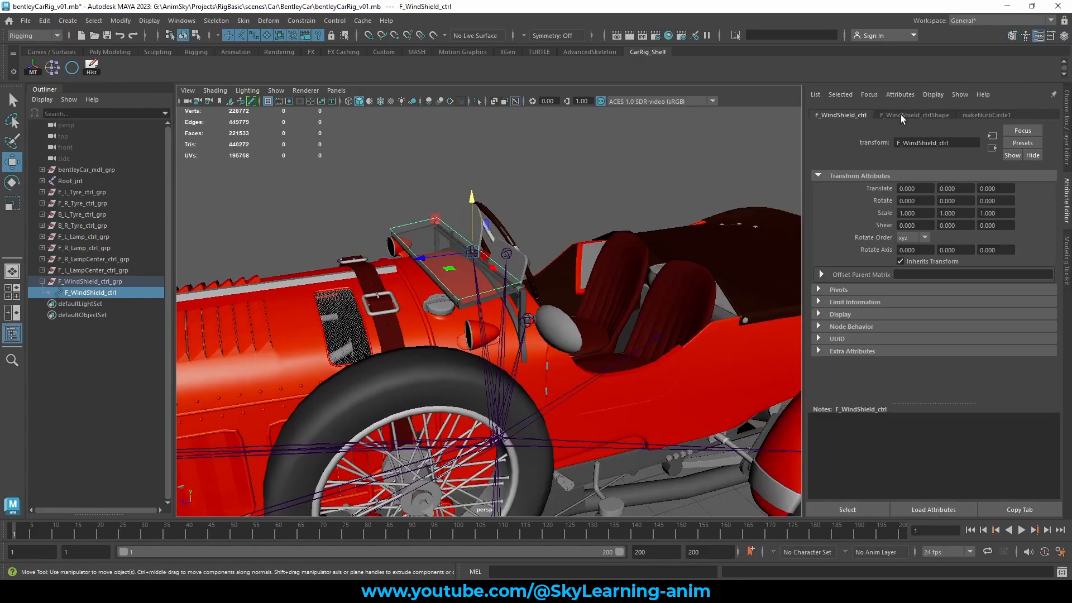
{"action": "left_click", "coordinate": [901, 115]}
{"action": "left_click", "coordinate": [902, 240]}
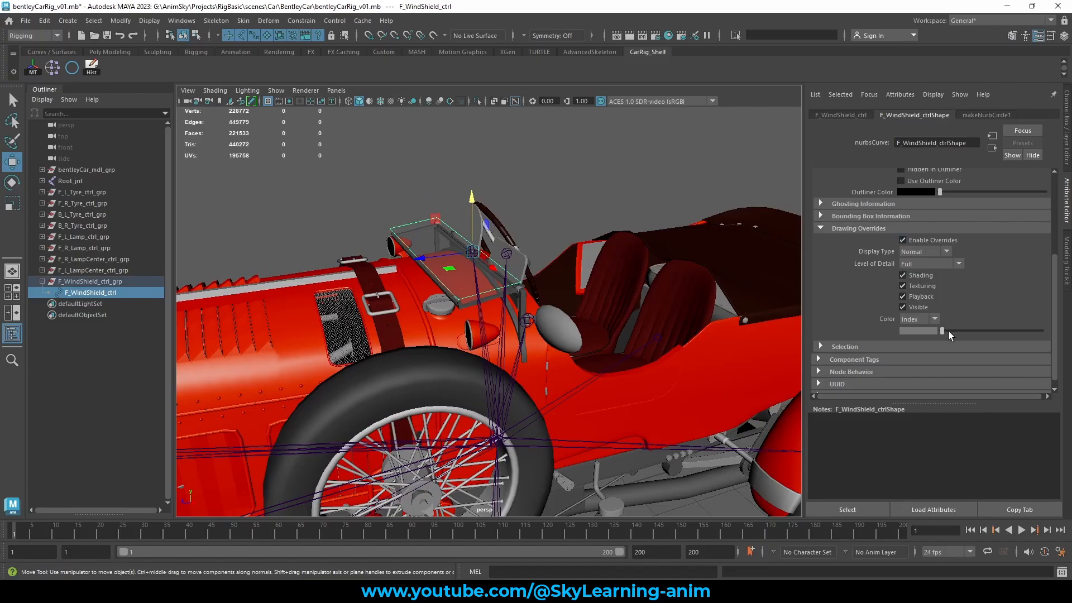
{"action": "left_click_drag", "start_coordinate": [949, 332], "coordinate": [995, 334]}
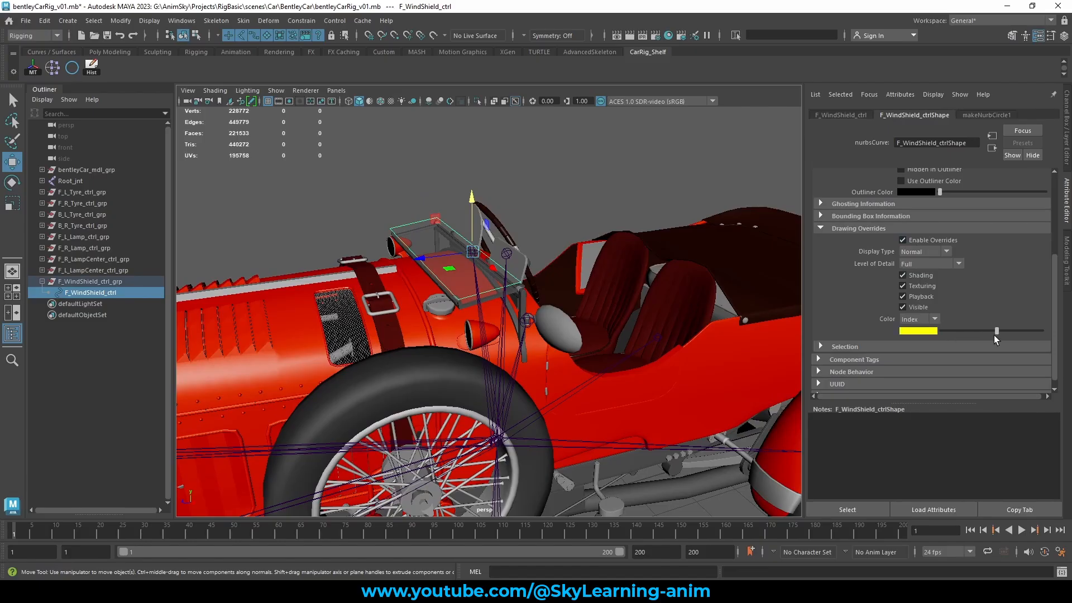
Deselect the windshield control and save the scene.
{"action": "left_click", "coordinate": [555, 216]}
{"action": "scroll", "coordinate": [553, 213], "scroll_direction": "down", "scroll_amount": 6}
{"action": "left_click_drag", "start_coordinate": [513, 239], "coordinate": [488, 242], "text": "alt"}
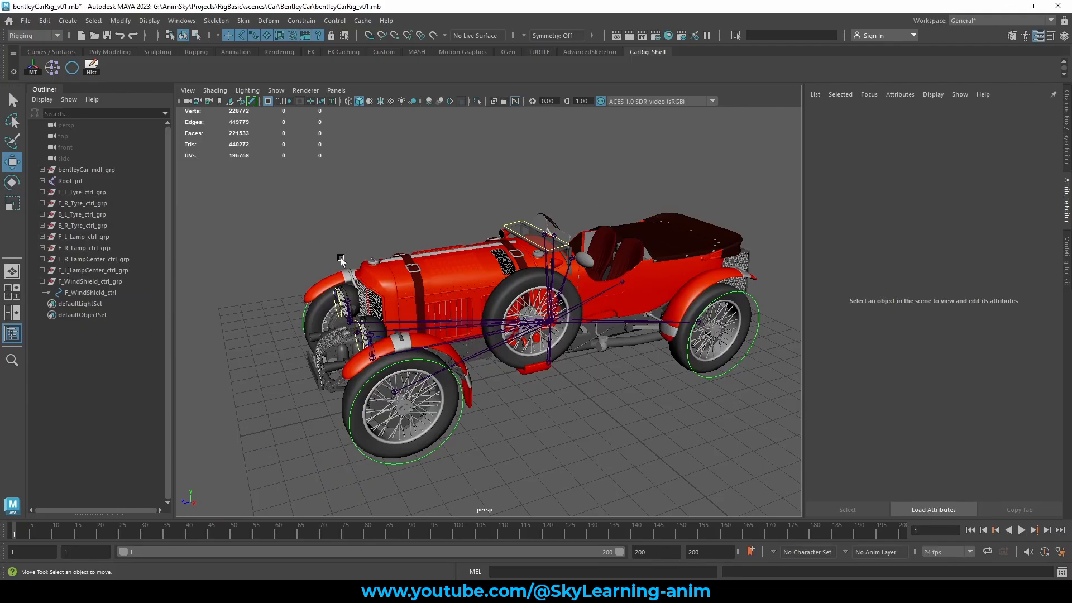
{"action": "key", "text": "ctrl+s"}
{"action": "left_click_drag", "start_coordinate": [639, 169], "coordinate": [671, 213], "text": "alt"}
{"action": "scroll", "coordinate": [669, 217], "scroll_direction": "up", "scroll_amount": 3}
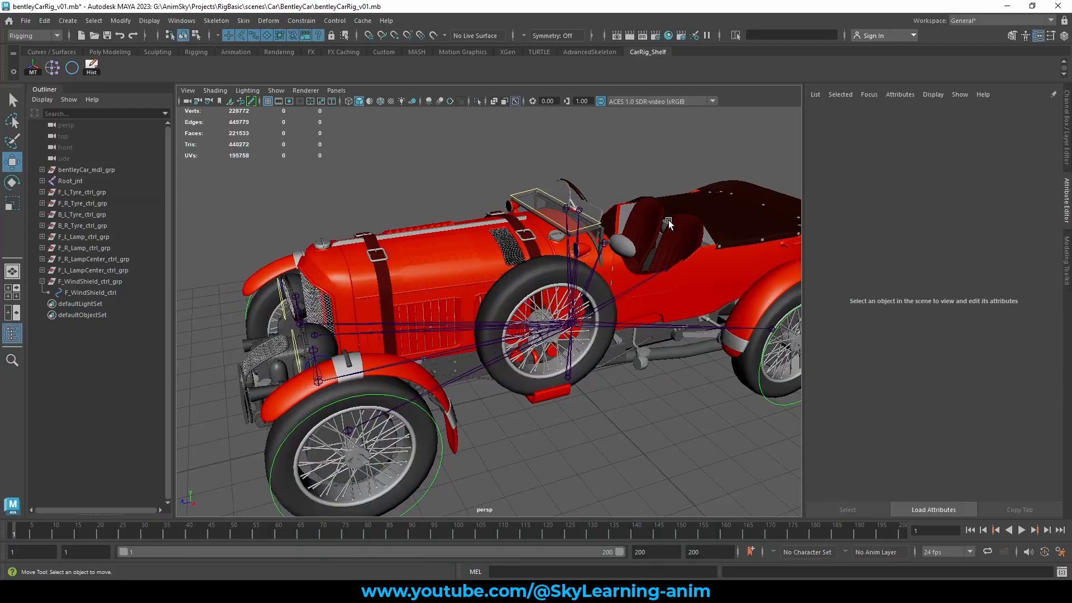
Check the windshield joint, select the left mirror joint F_L_Mirror_jnt and frame it in the perspective view.
{"action": "left_click", "coordinate": [565, 211]}
{"action": "key", "text": "f"}
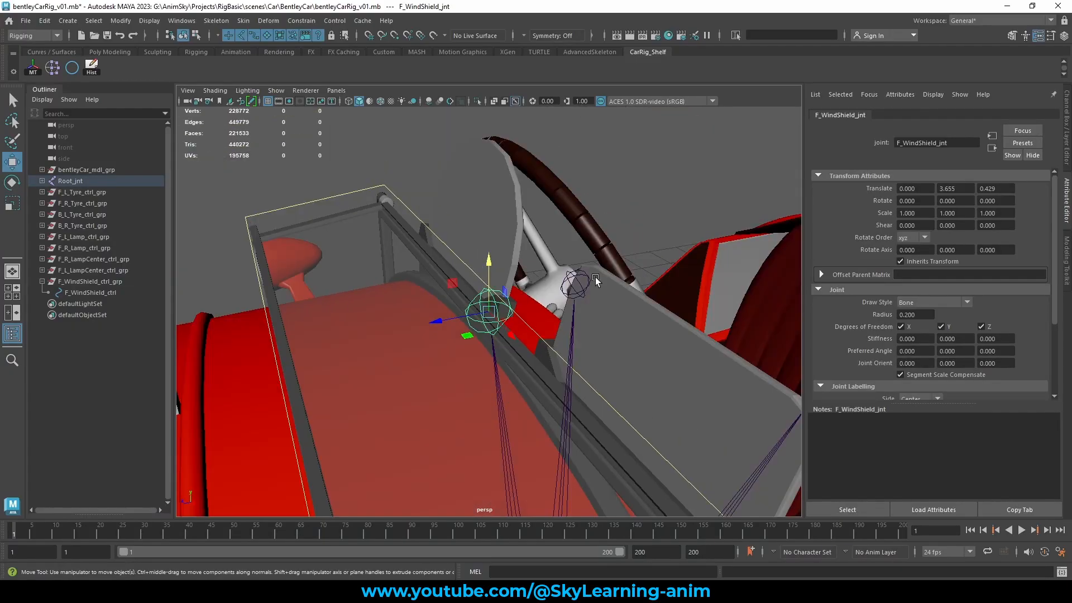
{"action": "left_click_drag", "start_coordinate": [595, 277], "coordinate": [605, 304], "text": "alt"}
{"action": "scroll", "coordinate": [605, 304], "scroll_direction": "down", "scroll_amount": 5}
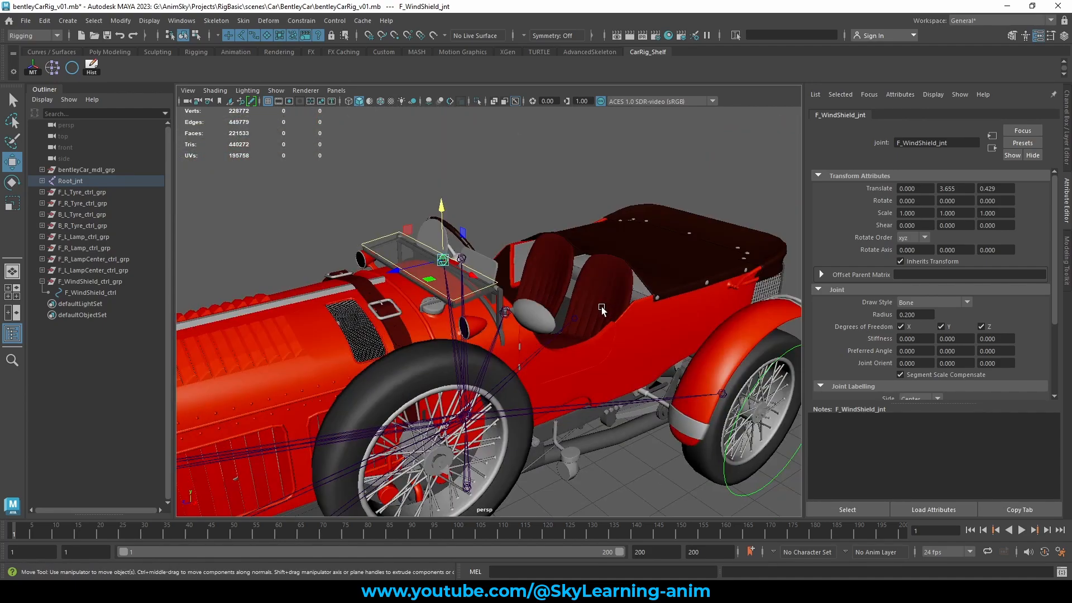
{"action": "scroll", "coordinate": [602, 306], "scroll_direction": "down", "scroll_amount": 5}
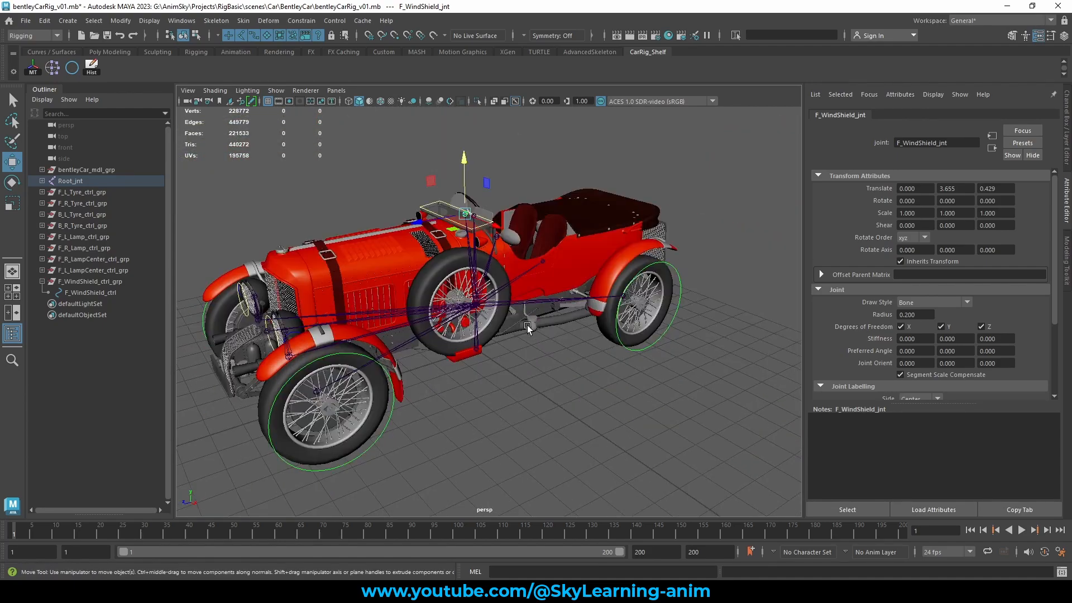
{"action": "right_click_drag", "start_coordinate": [528, 281], "coordinate": [617, 275], "text": "alt"}
{"action": "middle_click_drag", "start_coordinate": [597, 310], "coordinate": [611, 422], "text": "alt"}
{"action": "left_click_drag", "start_coordinate": [541, 314], "coordinate": [234, 363], "text": "alt"}
{"action": "left_click", "coordinate": [522, 280]}
{"action": "scroll", "coordinate": [538, 341], "scroll_direction": "down", "scroll_amount": 5}
{"action": "key", "text": "f"}
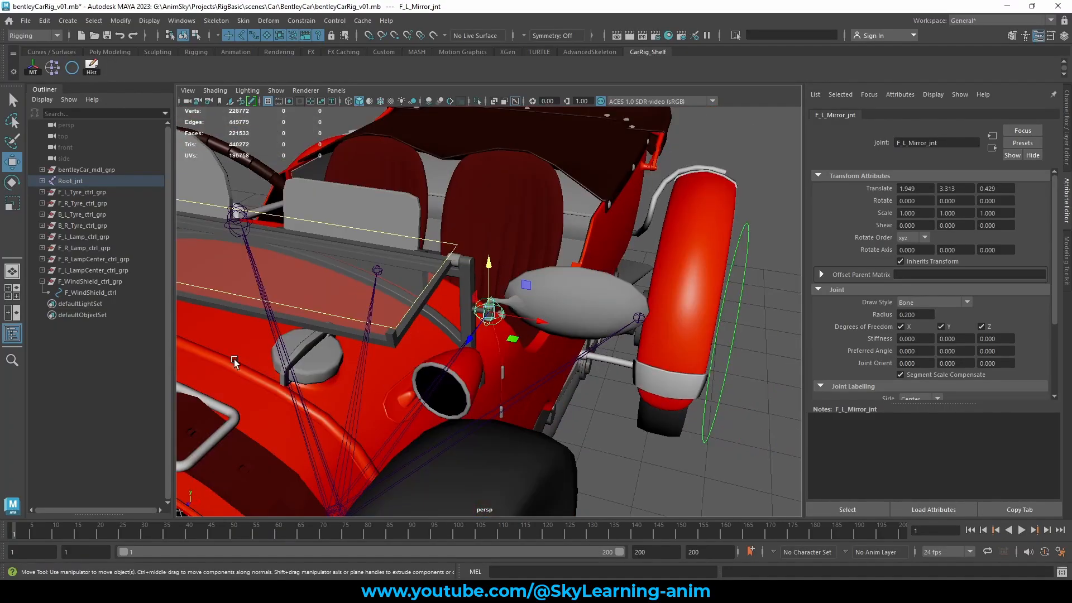
Create a NURBS circle with nothing selected, group it and expand the new group in the Outliner.
{"action": "left_click", "coordinate": [113, 280]}
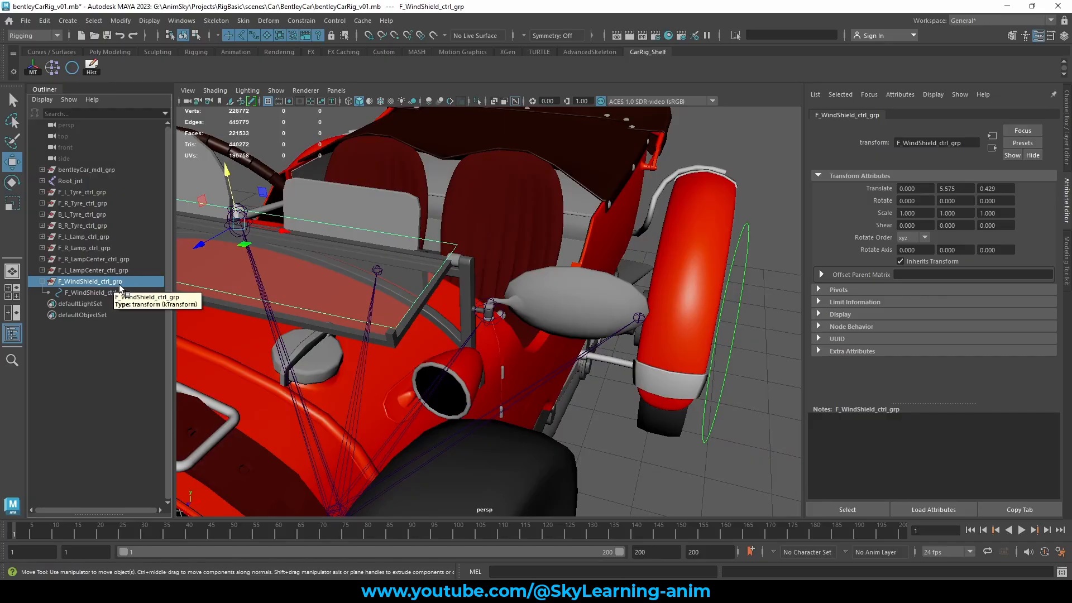
{"action": "key", "text": "f"}
{"action": "left_click_drag", "start_coordinate": [554, 273], "coordinate": [413, 268], "text": "alt"}
{"action": "left_click", "coordinate": [239, 177]}
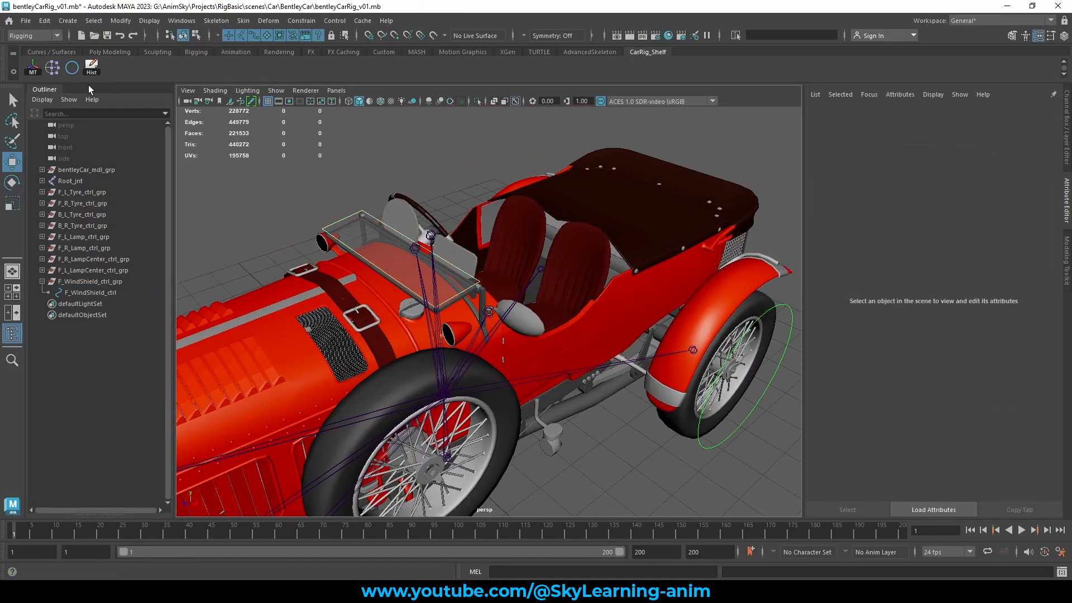
{"action": "left_click", "coordinate": [72, 68]}
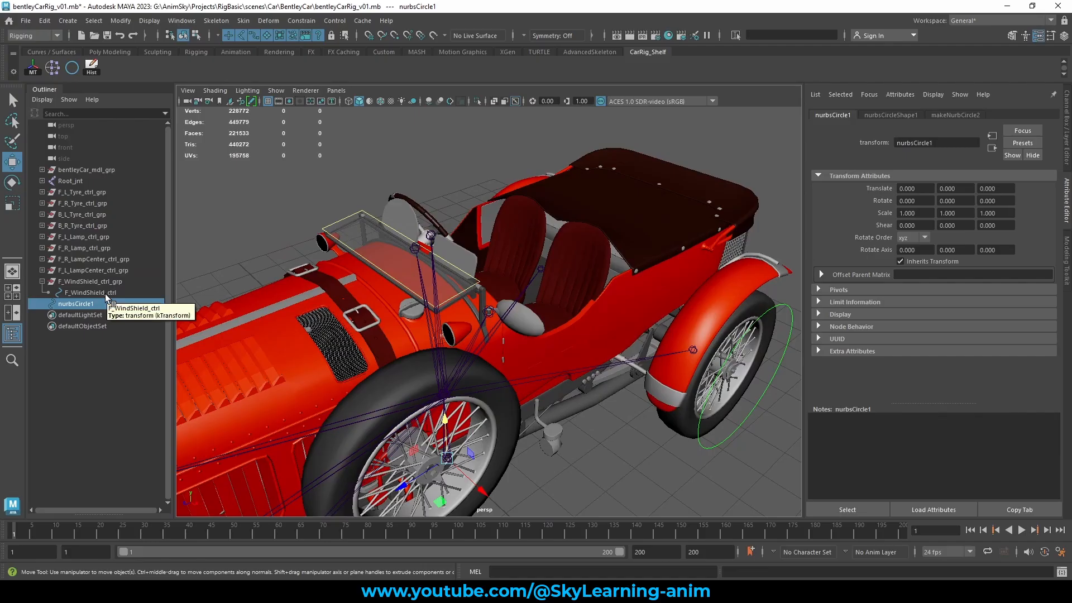
{"action": "key", "text": "ctrl+g"}
{"action": "left_click", "coordinate": [42, 303]}
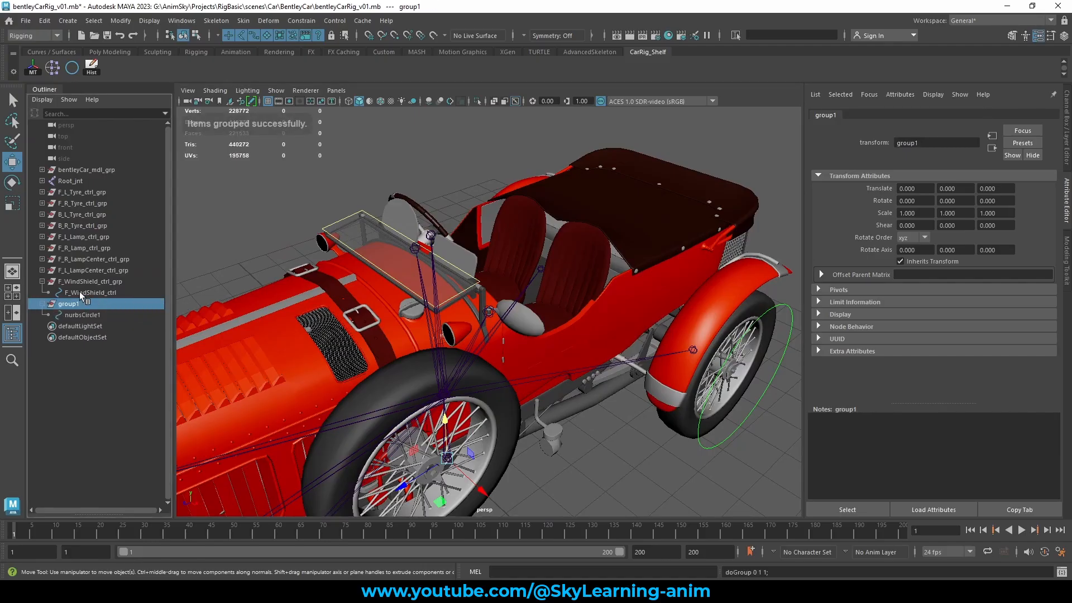
Delete the construction history of F_WindShield_ctrl.
{"action": "left_click", "coordinate": [80, 292]}
{"action": "left_click", "coordinate": [1068, 124]}
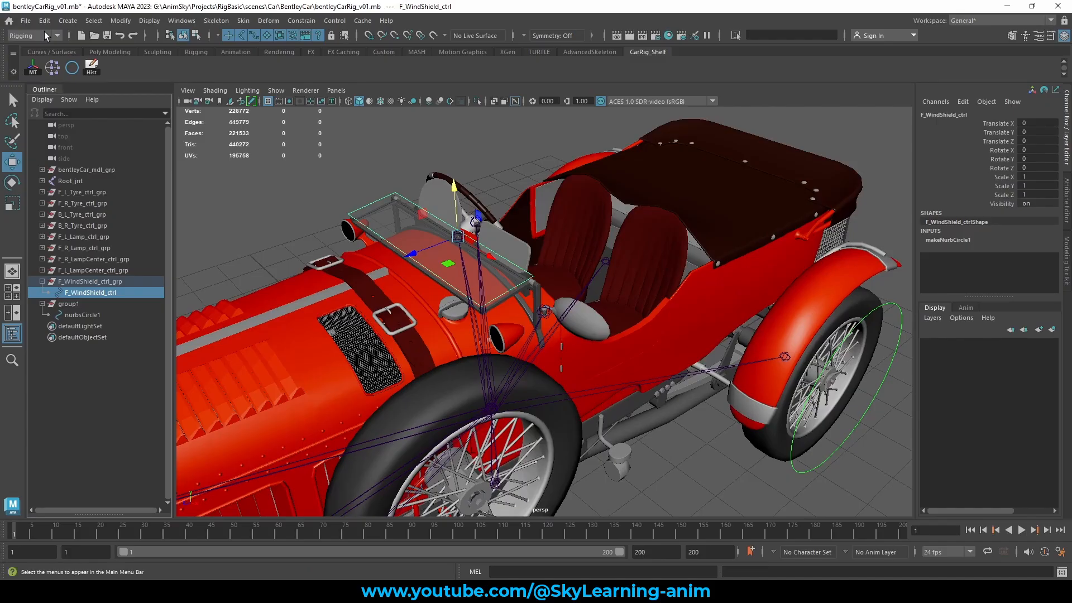
{"action": "left_click", "coordinate": [91, 67]}
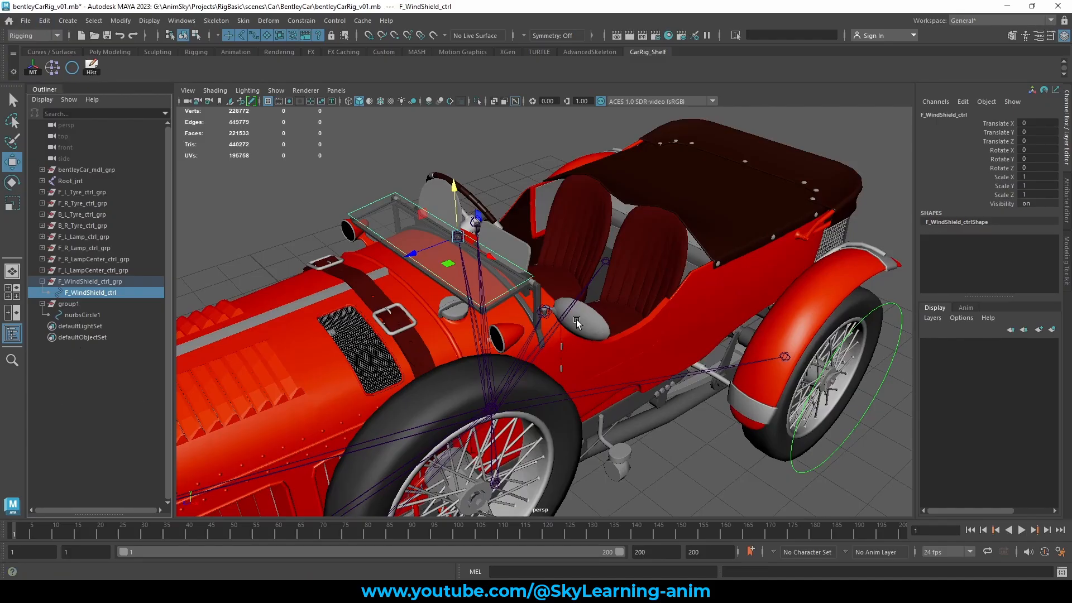
Copy the left mirror joint's name and use it to rename the circle's group as F_L_Mirror_ctrl_grp.
{"action": "left_click", "coordinate": [544, 317]}
{"action": "double_click", "coordinate": [960, 116]}
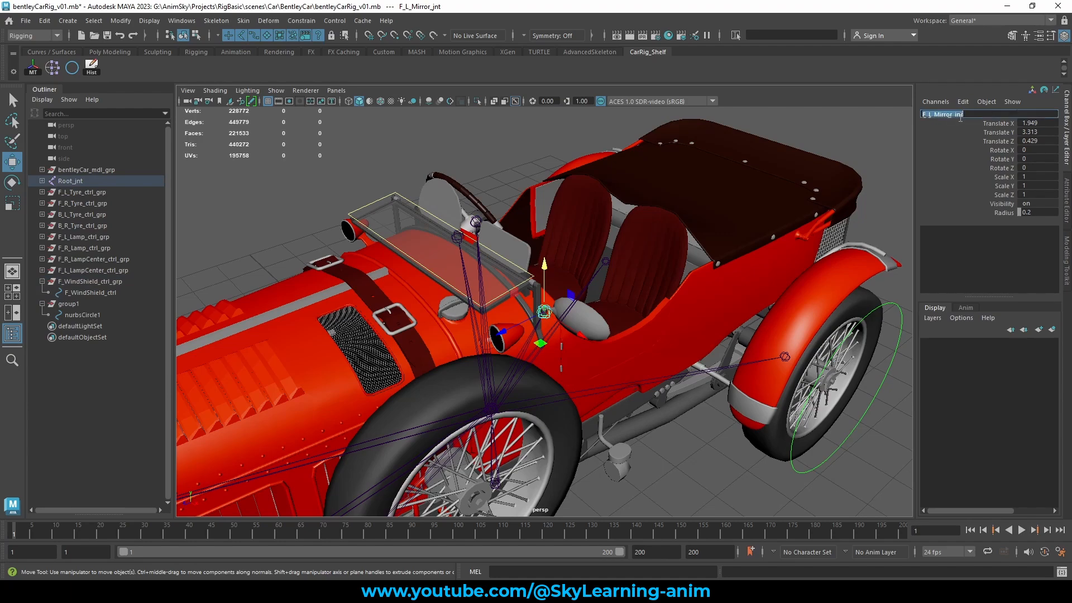
{"action": "double_click", "coordinate": [114, 305]}
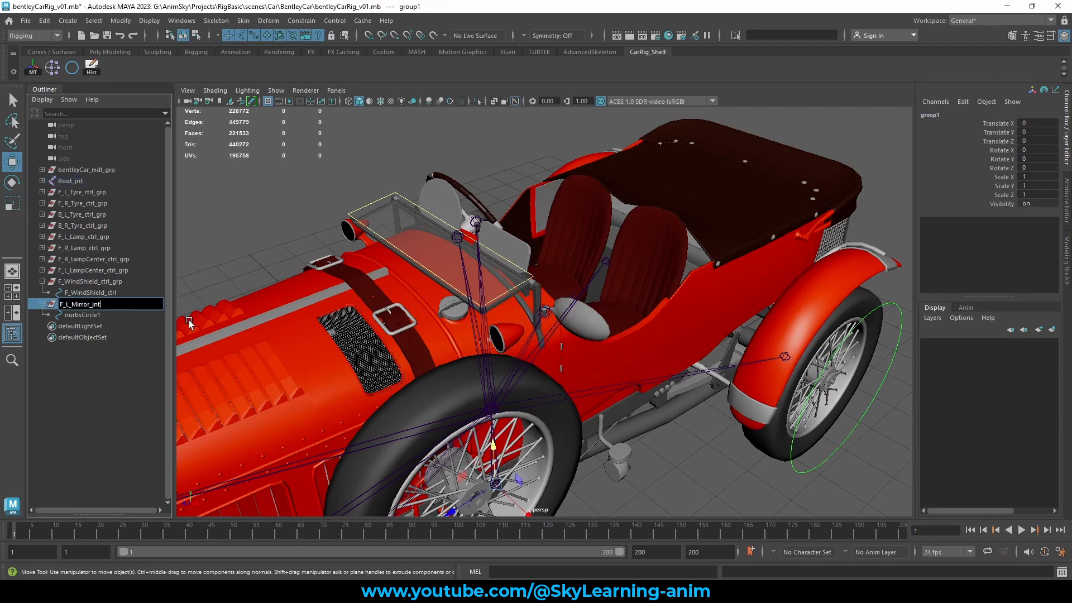
{"action": "key", "text": "BackSpace"}
{"action": "key", "text": "BackSpace"}
{"action": "type", "text": "ctrl_grp"}
Reuse the group's name without its suffix to rename the circle inside it as F_L_Mirror_ctrl.
{"action": "key", "text": "ctrl+a"}
{"action": "key", "text": "ctrl+c"}
{"action": "double_click", "coordinate": [108, 313]}
{"action": "key", "text": "ctrl+v"}
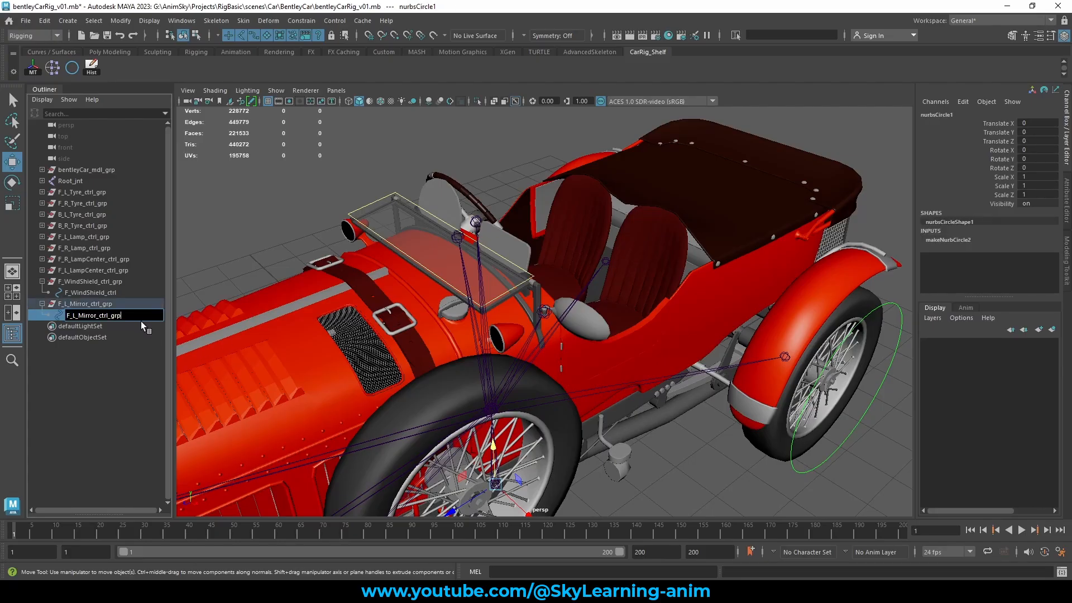
{"action": "key", "text": "BackSpace"}
{"action": "key", "text": "BackSpace"}
{"action": "key", "text": "BackSpace"}
{"action": "key", "text": "BackSpace"}
{"action": "key", "text": "Return"}
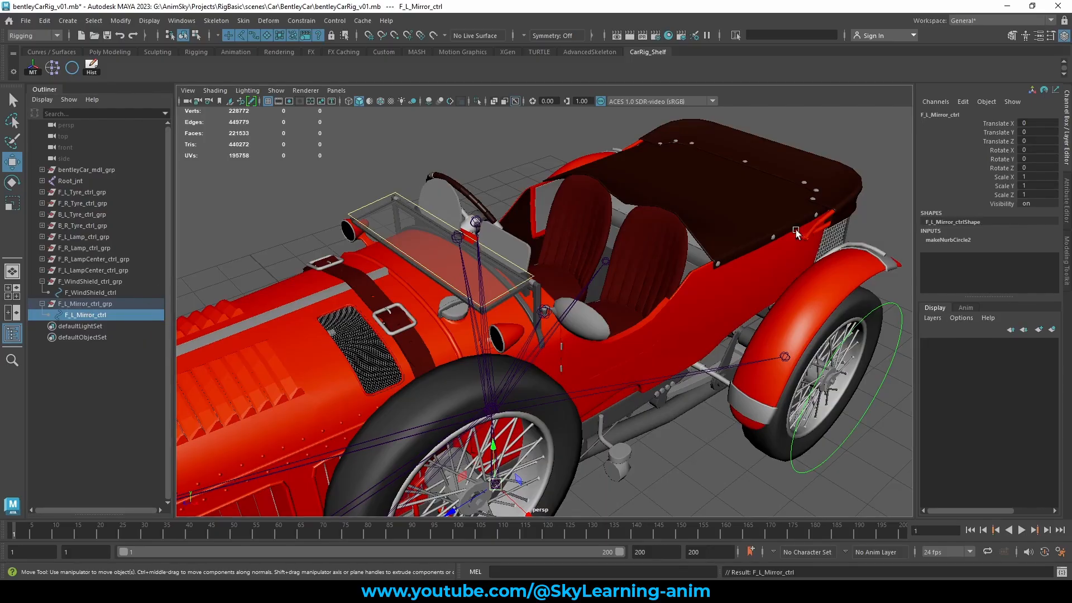
Match the transform of F_L_Mirror_ctrl_grp to the left mirror joint F_L_Mirror_jnt.
{"action": "key", "text": "Up"}
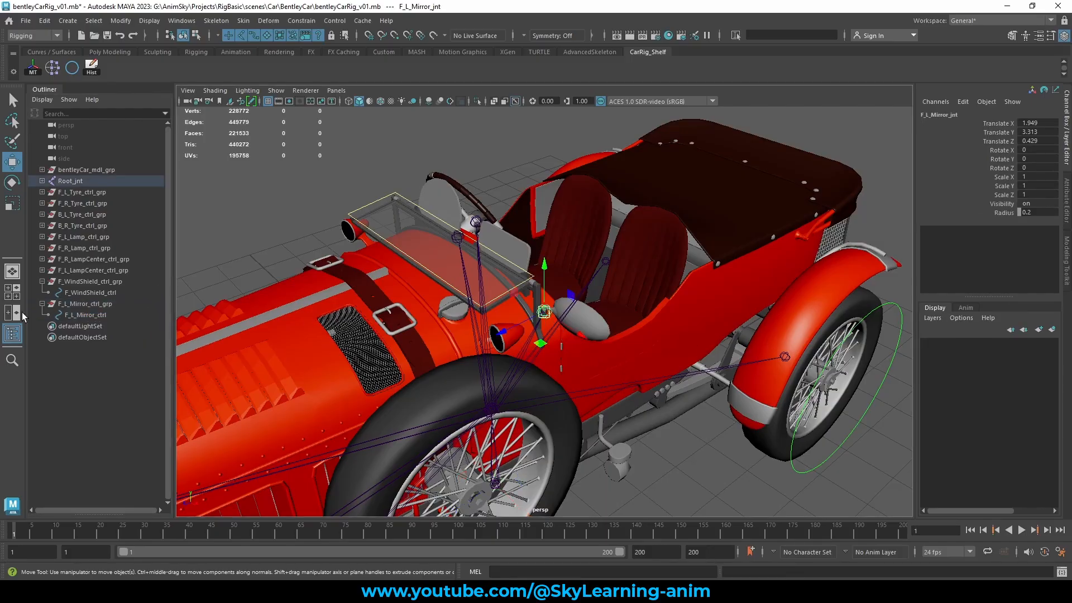
{"action": "left_click", "coordinate": [543, 318]}
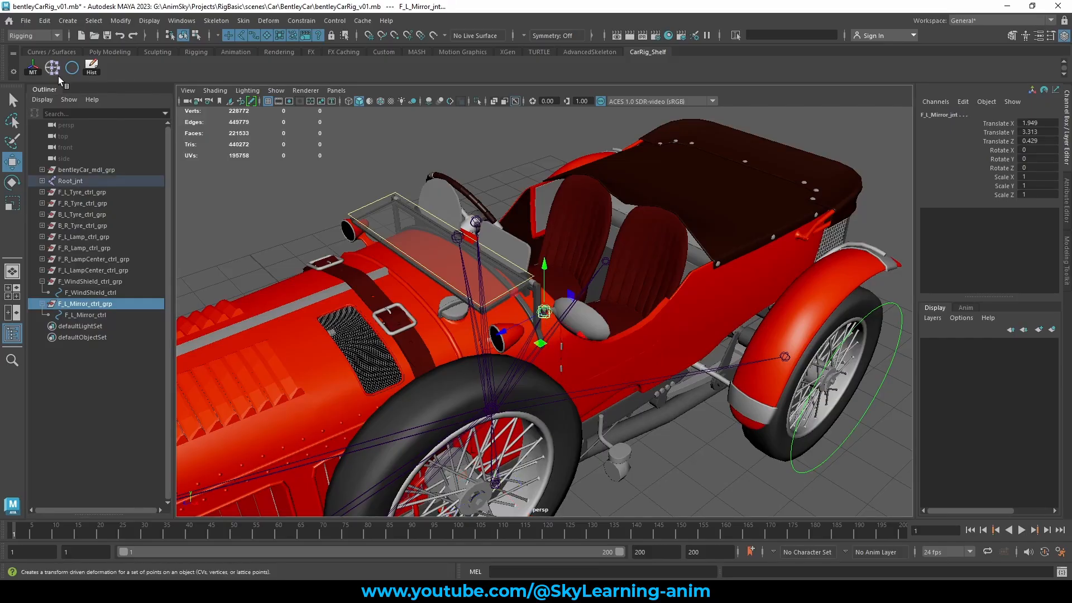
{"action": "left_click_drag", "start_coordinate": [580, 324], "coordinate": [610, 329], "text": "alt"}
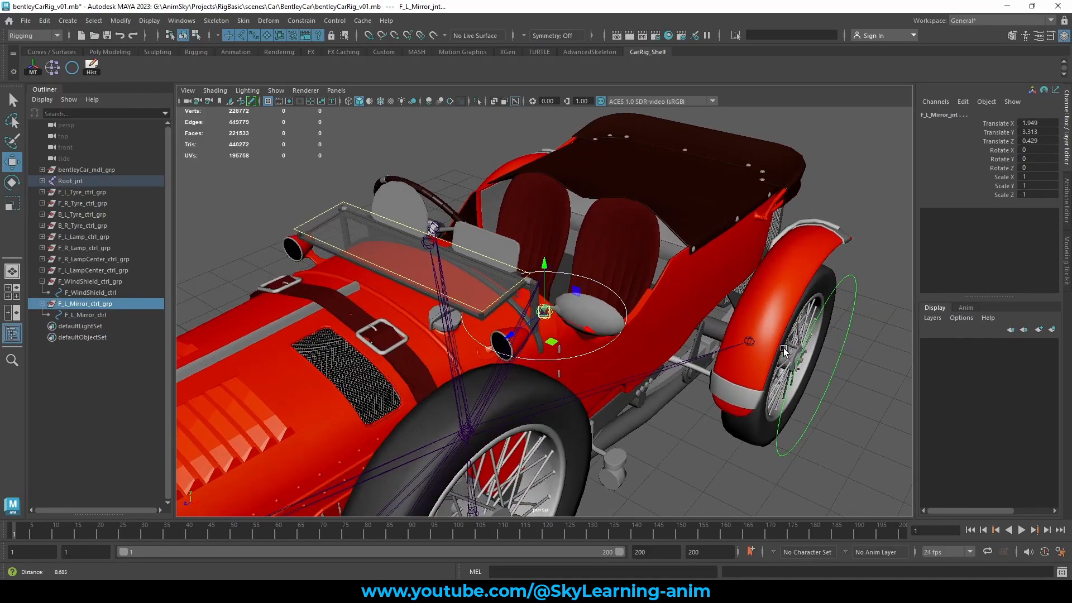
{"action": "right_click_drag", "start_coordinate": [614, 329], "coordinate": [724, 346], "text": "alt"}
{"action": "middle_click_drag", "start_coordinate": [725, 347], "coordinate": [701, 338], "text": "alt"}
{"action": "mouse_move", "coordinate": [700, 339]}
{"action": "left_mouse_down", "text": "alt"}
{"action": "mouse_move", "coordinate": [712, 340]}
{"action": "mouse_move", "coordinate": [696, 338]}
{"action": "left_mouse_up", "text": "alt"}
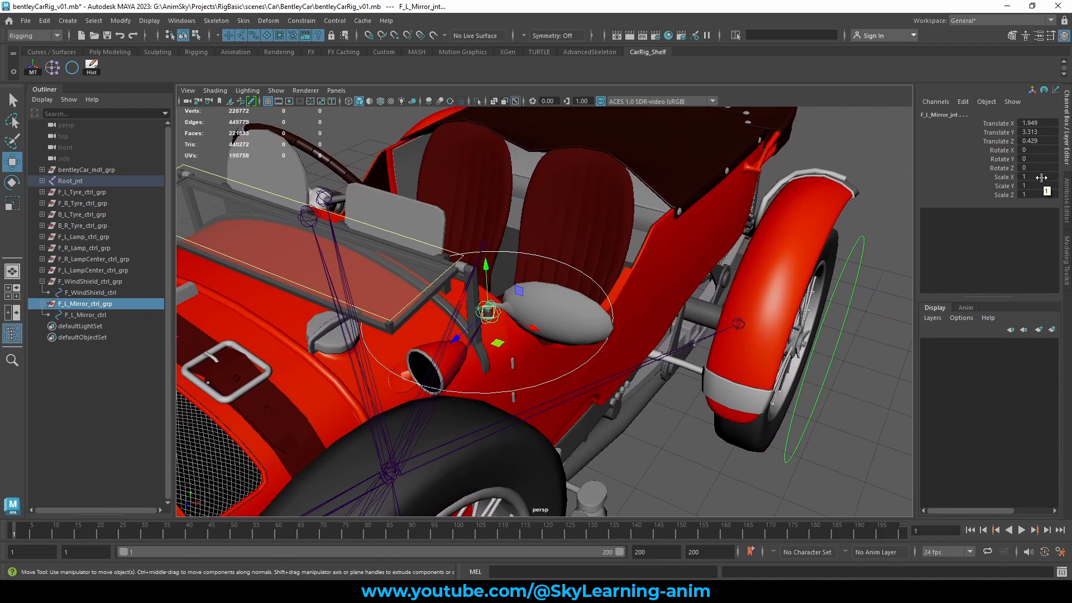
Delete F_L_Mirror_ctrl's construction history and scale all its control vertices down to a small circle around the mirror joint.
{"action": "left_click", "coordinate": [89, 315]}
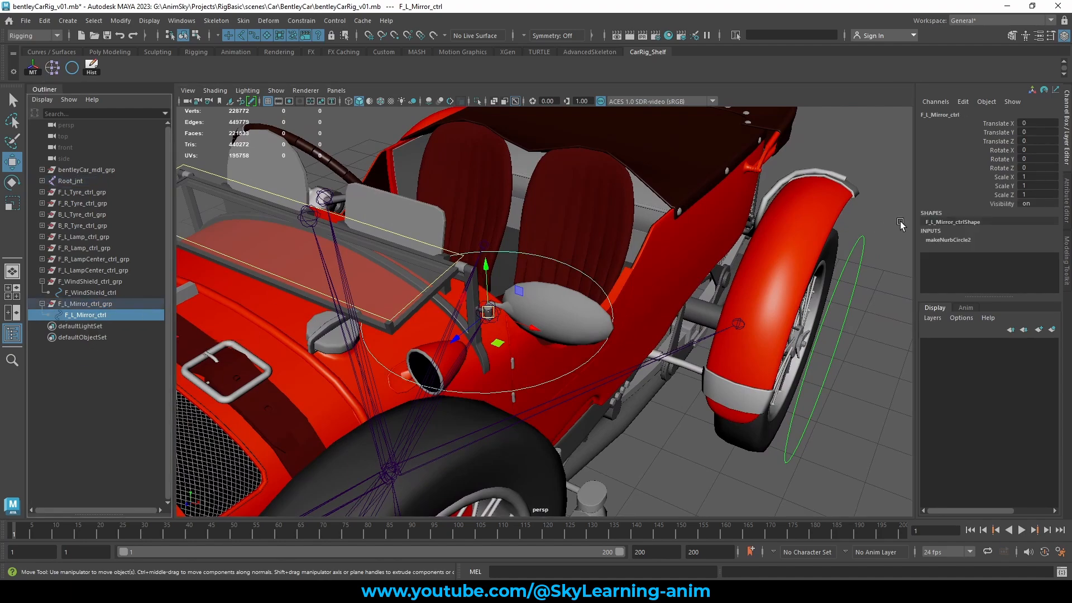
{"action": "left_click", "coordinate": [91, 67]}
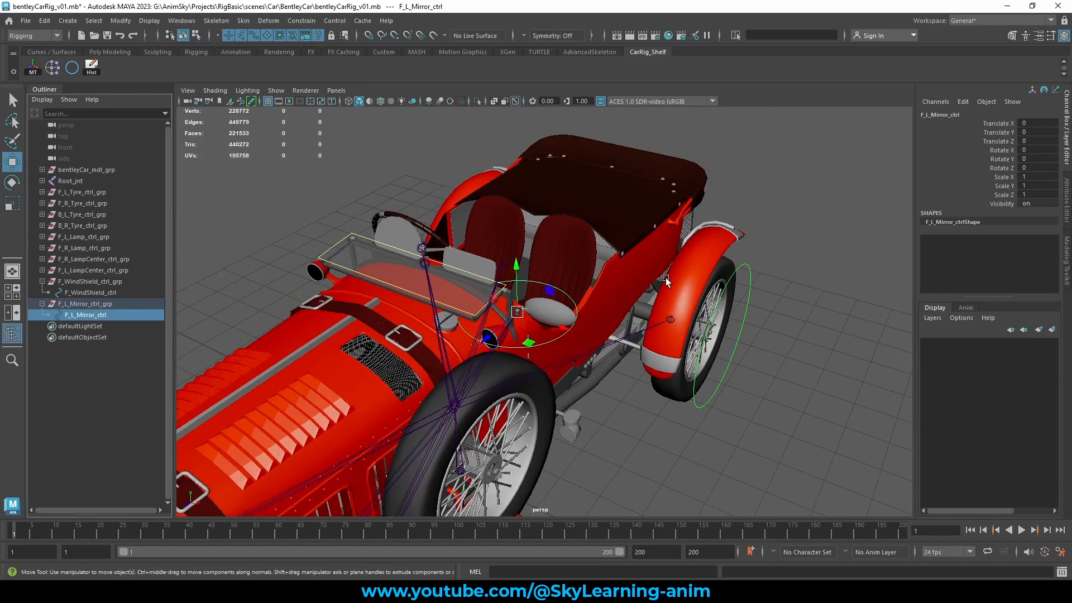
{"action": "key", "text": "F8"}
{"action": "left_click_drag", "start_coordinate": [626, 246], "coordinate": [342, 479]}
{"action": "key", "text": "e"}
{"action": "key", "text": "r"}
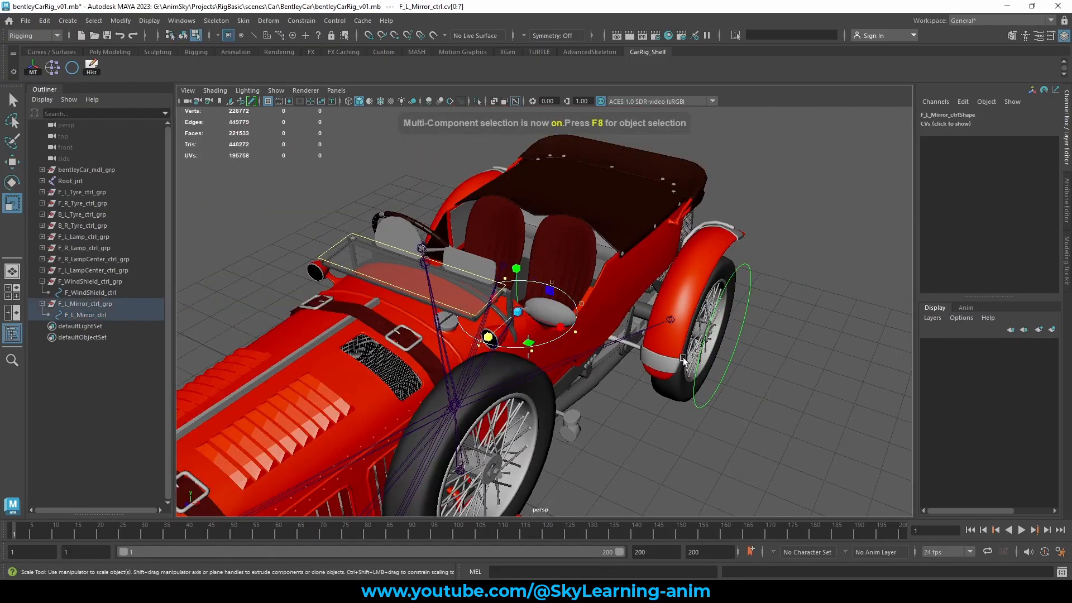
{"action": "right_click_drag", "start_coordinate": [536, 324], "coordinate": [722, 328], "text": "alt"}
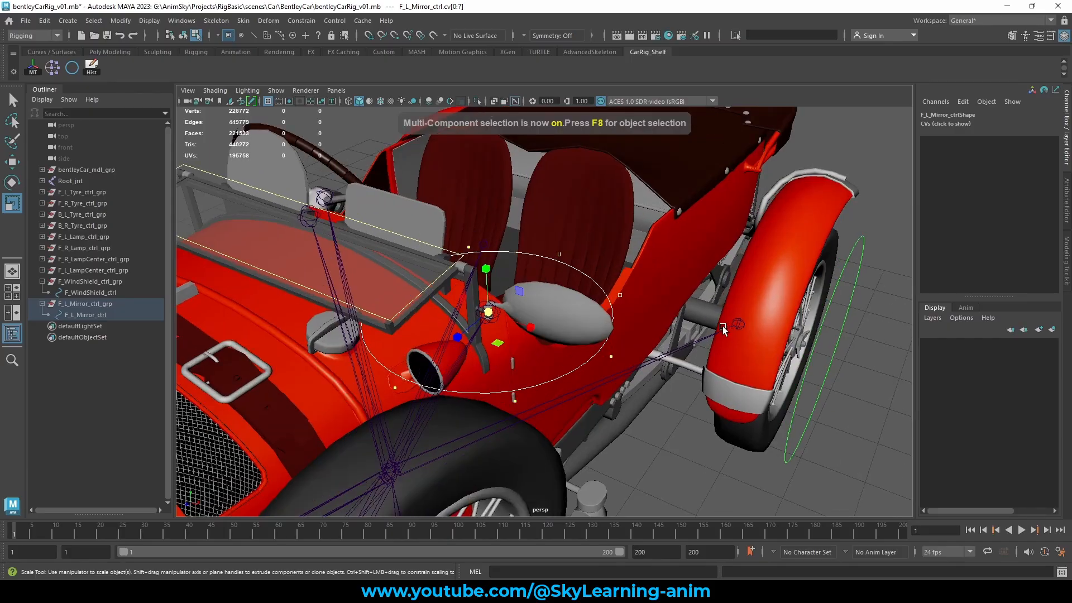
{"action": "middle_click_drag", "start_coordinate": [723, 328], "coordinate": [602, 338]}
{"action": "scroll", "coordinate": [603, 337], "scroll_direction": "down", "scroll_amount": 3}
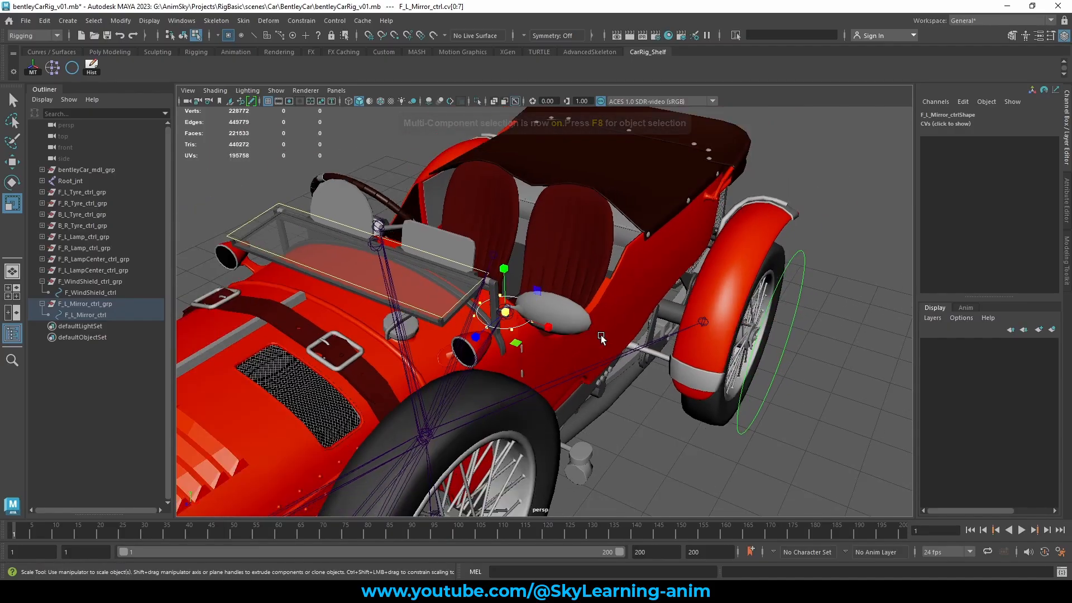
Move, rotate and scale the circle's control vertices so the curve stands upright in front of the left mirror, spanning its width.
{"action": "key", "text": "f"}
{"action": "scroll", "coordinate": [612, 337], "scroll_direction": "down", "scroll_amount": 3}
{"action": "left_click_drag", "start_coordinate": [683, 324], "coordinate": [468, 277], "text": "alt"}
{"action": "key", "text": "w"}
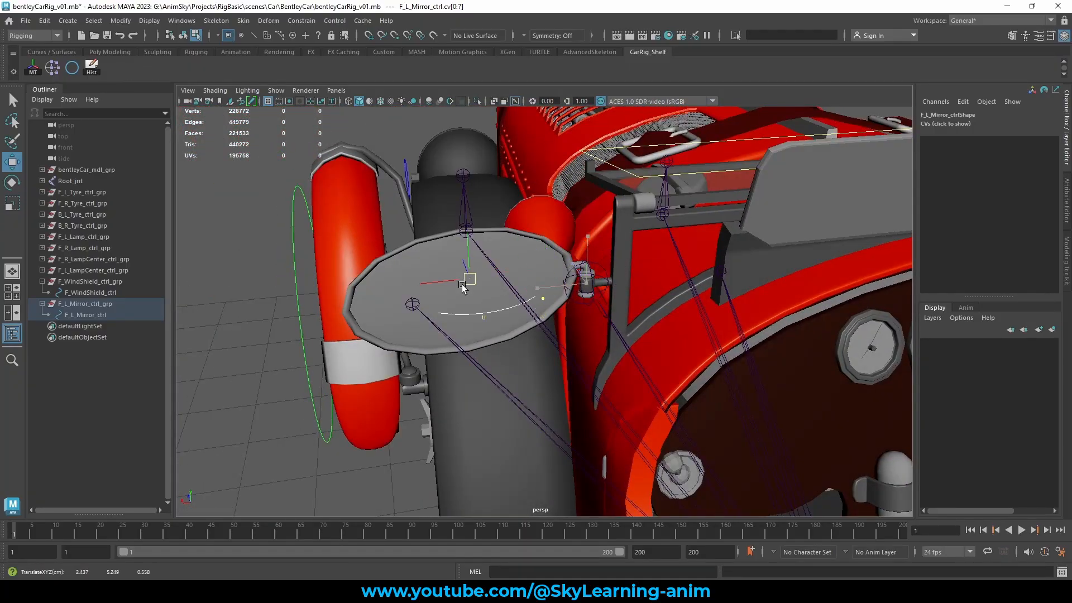
{"action": "key", "text": "e"}
{"action": "left_click_drag", "start_coordinate": [467, 240], "coordinate": [482, 329]}
{"action": "left_click_drag", "start_coordinate": [576, 334], "coordinate": [588, 249], "text": "alt"}
{"action": "key", "text": "r"}
{"action": "key", "text": "w"}
Reposition the outer, middle and inner control vertices so the curve follows the mirror's front and reaches the mirror joint.
{"action": "left_click_drag", "start_coordinate": [674, 291], "coordinate": [721, 371], "text": "alt"}
{"action": "left_click_drag", "start_coordinate": [702, 406], "coordinate": [781, 393]}
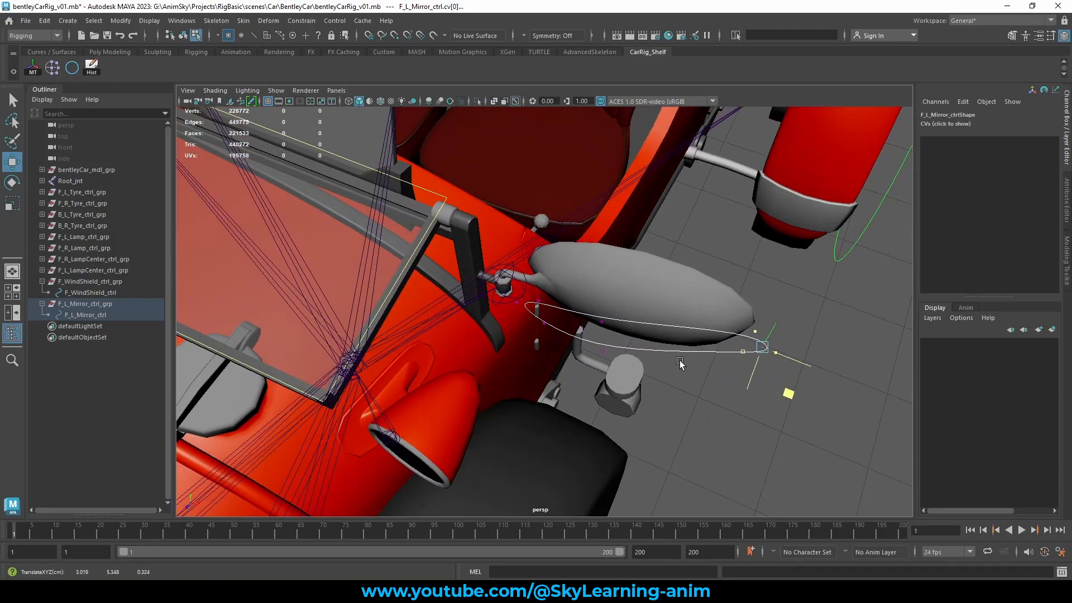
{"action": "left_click_drag", "start_coordinate": [679, 360], "coordinate": [715, 371], "text": "alt"}
{"action": "left_click_drag", "start_coordinate": [652, 323], "coordinate": [694, 375]}
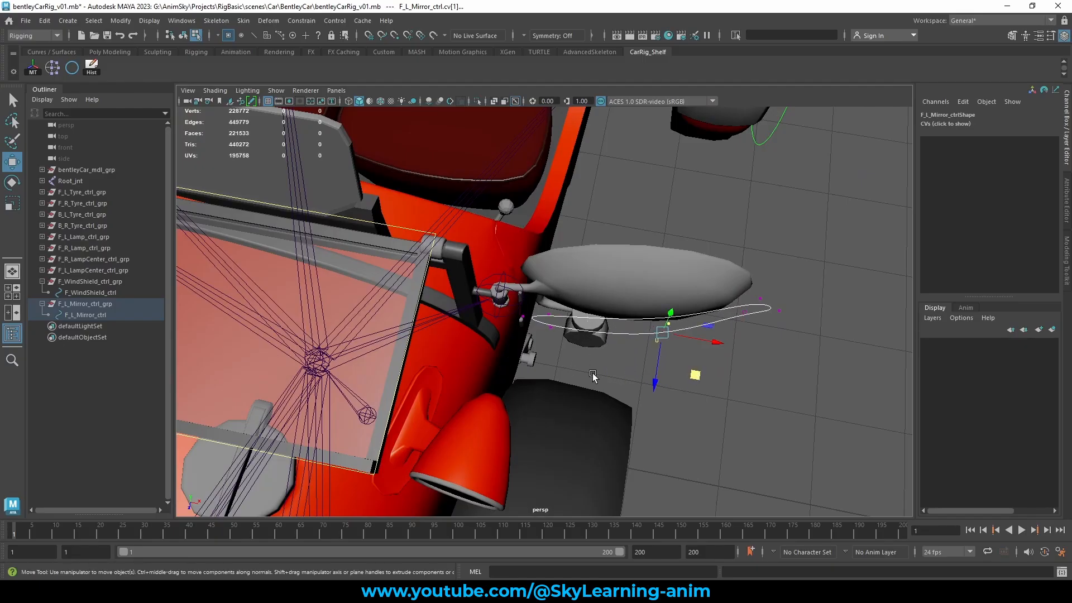
{"action": "left_click_drag", "start_coordinate": [592, 372], "coordinate": [509, 302]}
{"action": "left_click_drag", "start_coordinate": [565, 360], "coordinate": [539, 342]}
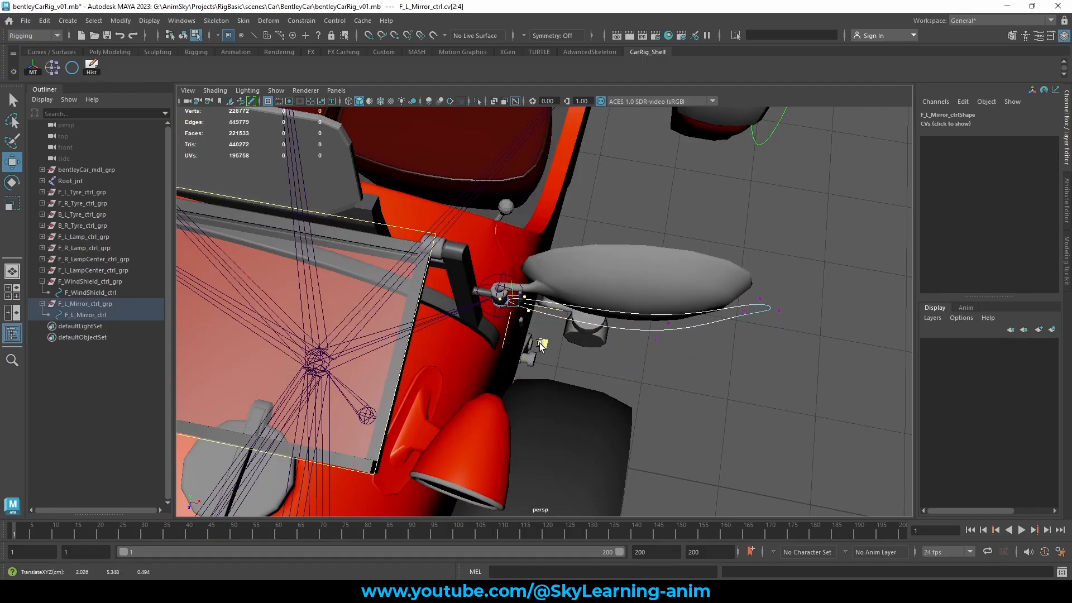
Scale the middle, inner and outer pairs of control vertices vertically so the curve encloses the mirror's oval outline.
{"action": "left_click_drag", "start_coordinate": [642, 310], "coordinate": [638, 280], "text": "alt"}
{"action": "left_click_drag", "start_coordinate": [622, 186], "coordinate": [664, 323]}
{"action": "key", "text": "e"}
{"action": "key", "text": "r"}
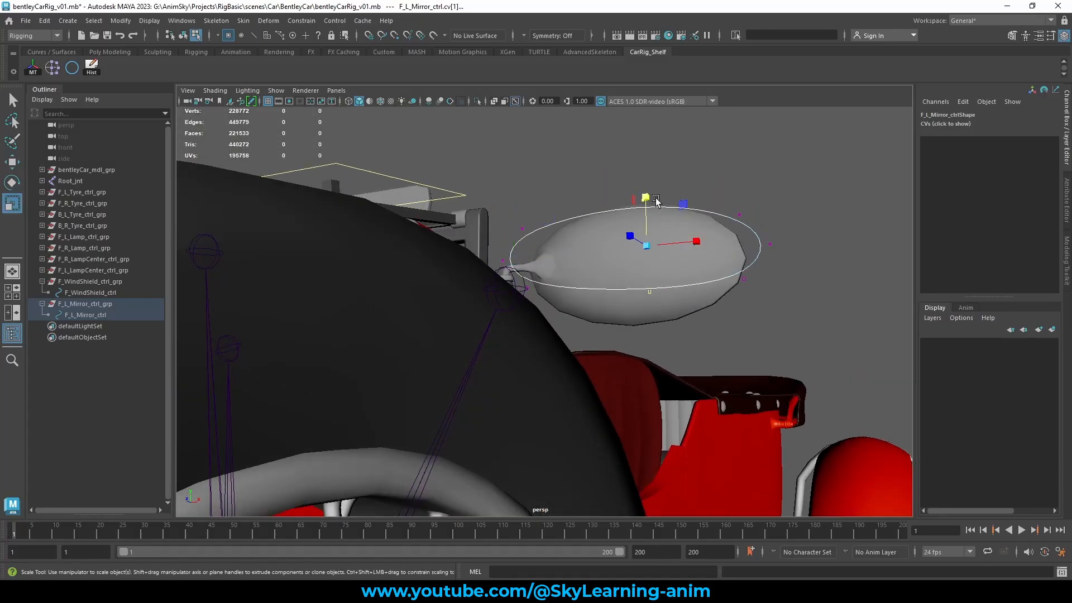
{"action": "mouse_move", "coordinate": [709, 268]}
{"action": "left_mouse_down", "text": "alt"}
{"action": "mouse_move", "coordinate": [715, 277]}
{"action": "mouse_move", "coordinate": [695, 268]}
{"action": "left_mouse_up", "text": "alt"}
{"action": "left_click_drag", "start_coordinate": [532, 205], "coordinate": [518, 252]}
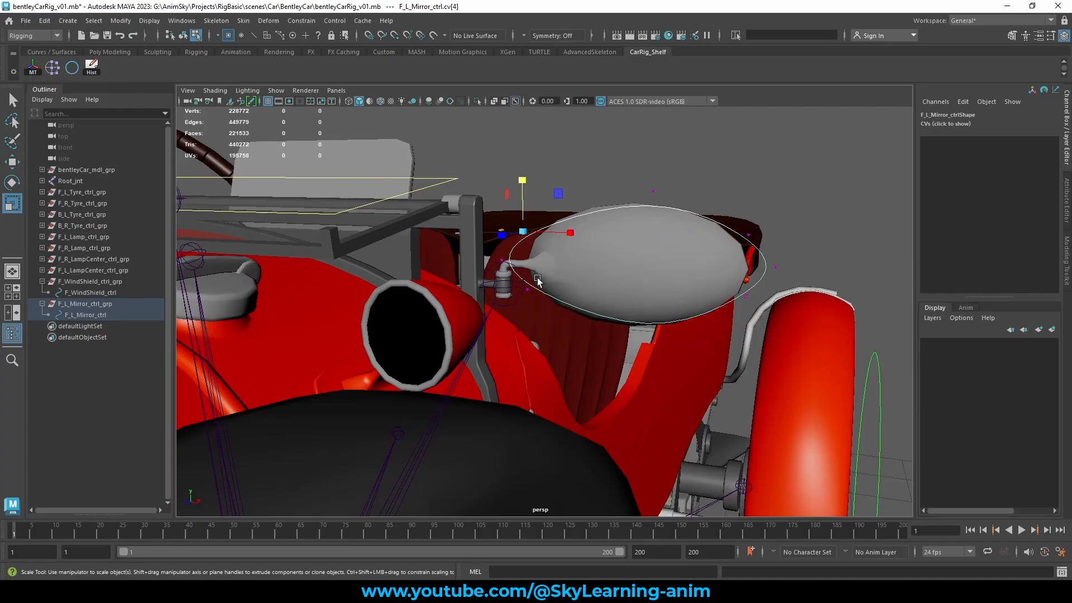
{"action": "left_click_drag", "start_coordinate": [524, 210], "coordinate": [524, 202]}
{"action": "left_click_drag", "start_coordinate": [721, 204], "coordinate": [734, 302]}
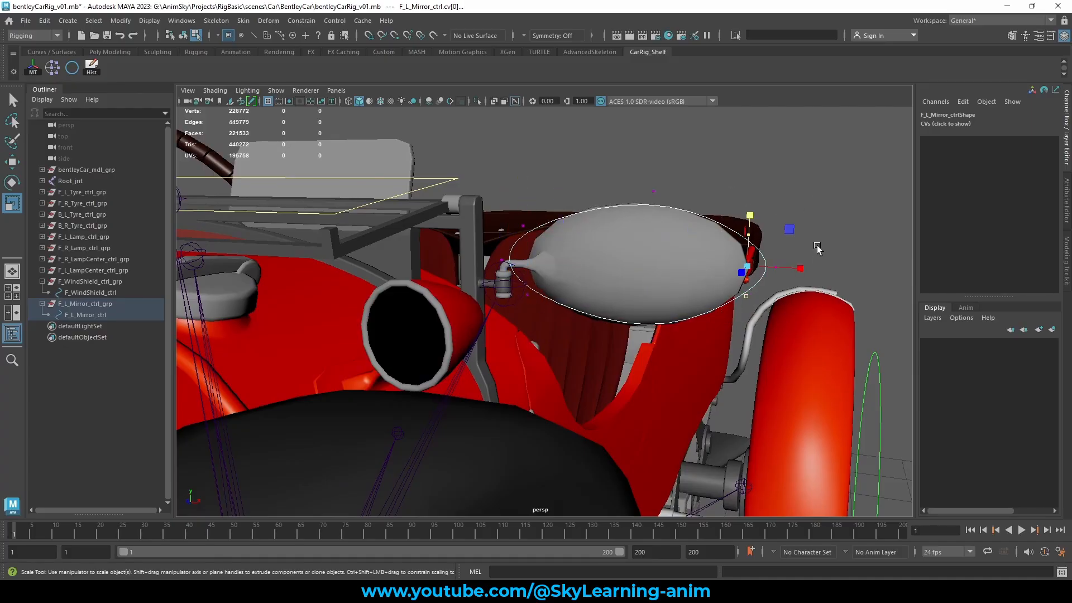
{"action": "middle_click_drag", "start_coordinate": [816, 247], "coordinate": [817, 245]}
Adjust the curve's outermost control vertex and move its middle vertices further forward, away from the mirror face.
{"action": "left_click_drag", "start_coordinate": [843, 242], "coordinate": [800, 271]}
{"action": "key", "text": "w"}
{"action": "left_click_drag", "start_coordinate": [685, 255], "coordinate": [575, 322], "text": "alt"}
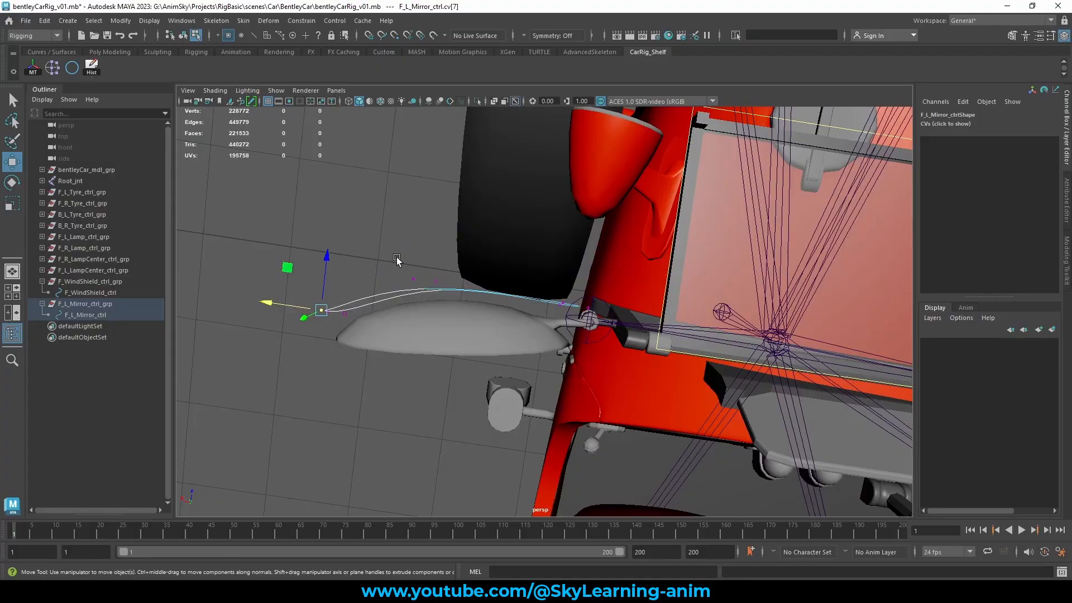
{"action": "left_click", "coordinate": [423, 279]}
{"action": "left_click_drag", "start_coordinate": [432, 237], "coordinate": [434, 229]}
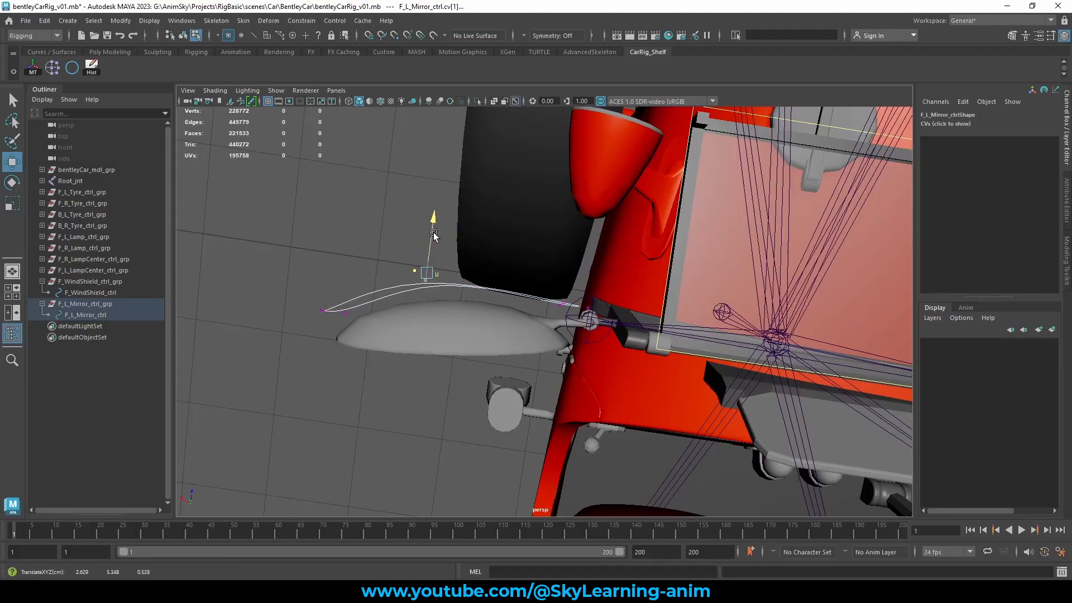
Return to object mode, clear the selection and check the curve's fit around the left mirror.
{"action": "scroll", "coordinate": [535, 271], "scroll_direction": "down", "scroll_amount": 4}
{"action": "left_click_drag", "start_coordinate": [535, 273], "coordinate": [596, 252], "text": "alt"}
{"action": "right_click_drag", "start_coordinate": [561, 174], "coordinate": [616, 158]}
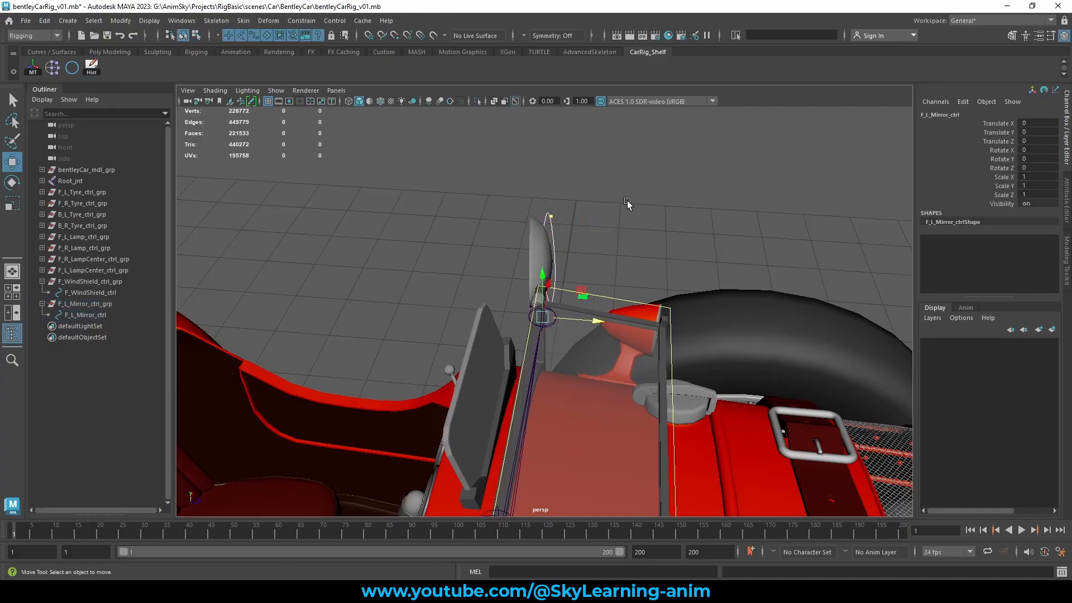
{"action": "left_click", "coordinate": [627, 203]}
{"action": "scroll", "coordinate": [439, 217], "scroll_direction": "down", "scroll_amount": 5}
{"action": "left_click_drag", "start_coordinate": [439, 217], "coordinate": [654, 278], "text": "alt"}
{"action": "scroll", "coordinate": [654, 278], "scroll_direction": "up", "scroll_amount": 6}
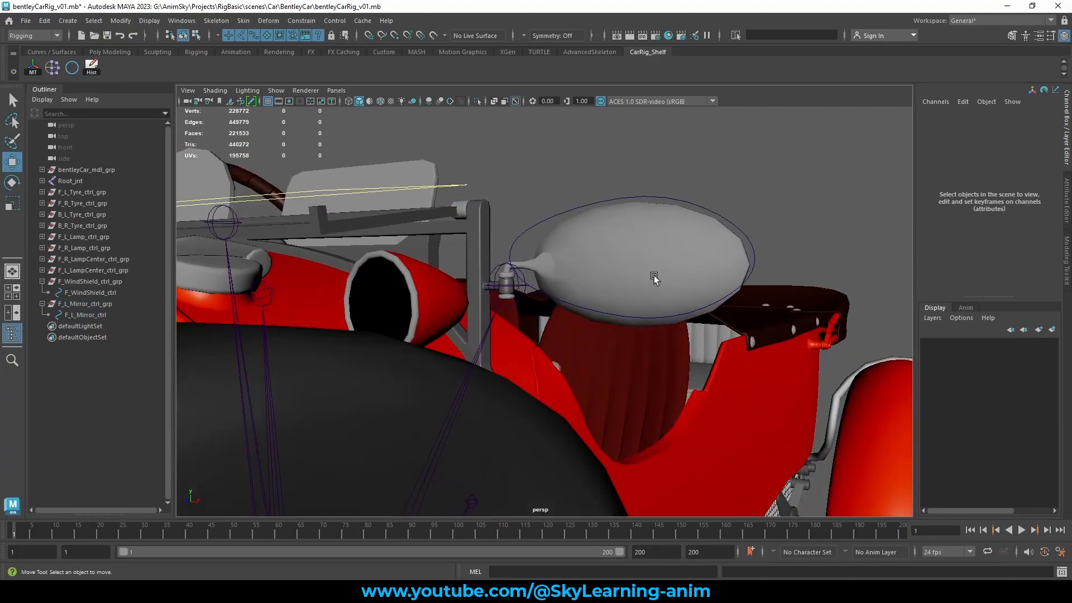
Select F_L_Mirror_ctrl, enable drawing overrides on F_L_Mirror_ctrlShape and set its index colour to yellow.
{"action": "left_click", "coordinate": [535, 232]}
{"action": "left_click_drag", "start_coordinate": [534, 232], "coordinate": [584, 291], "text": "alt"}
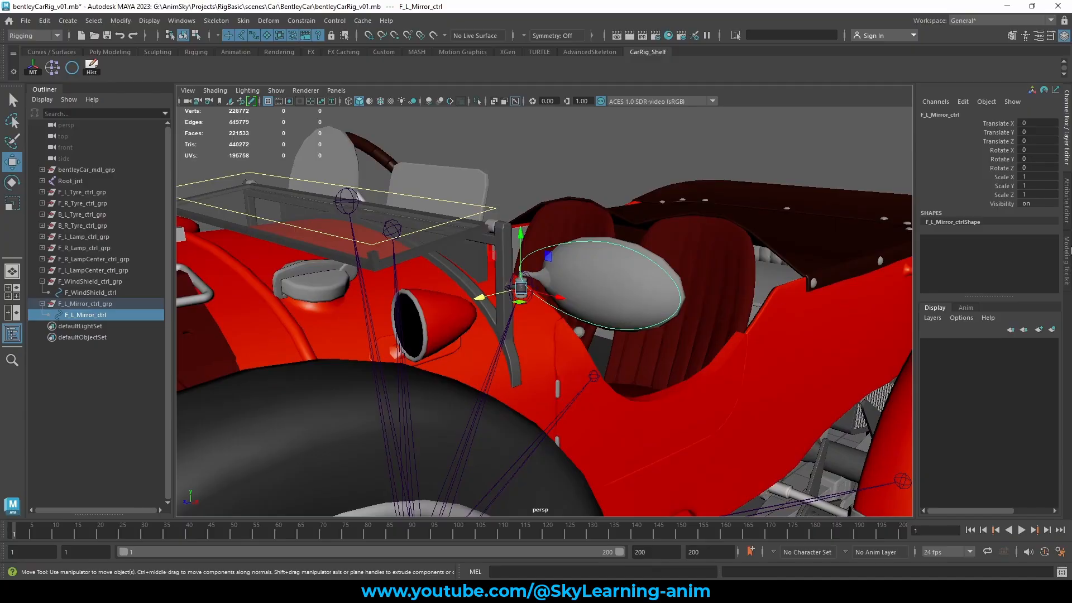
{"action": "left_click", "coordinate": [1068, 257]}
{"action": "left_click", "coordinate": [1067, 207]}
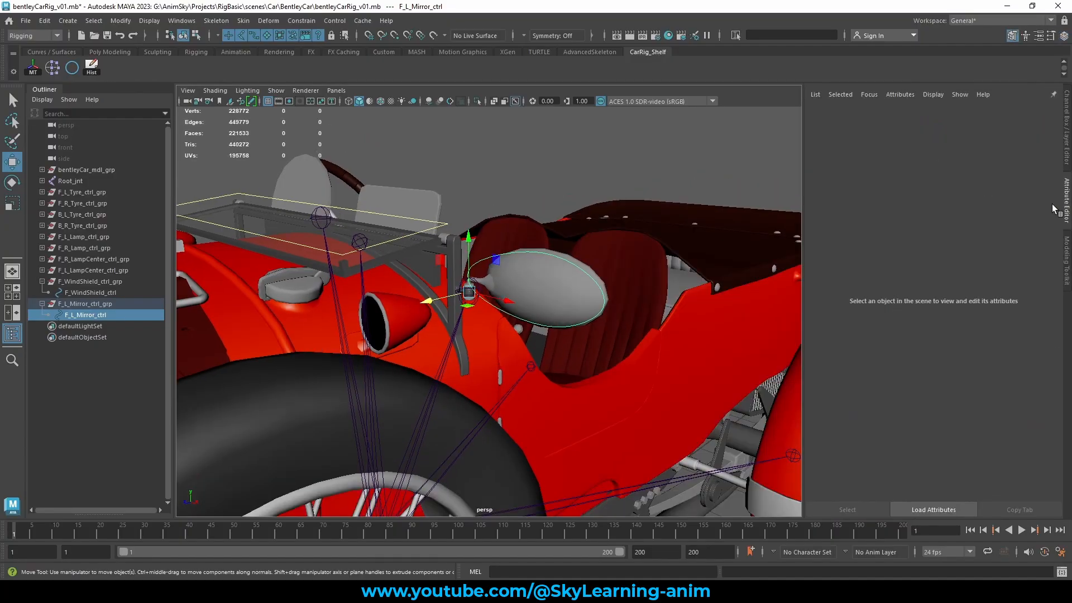
{"action": "left_click", "coordinate": [890, 115]}
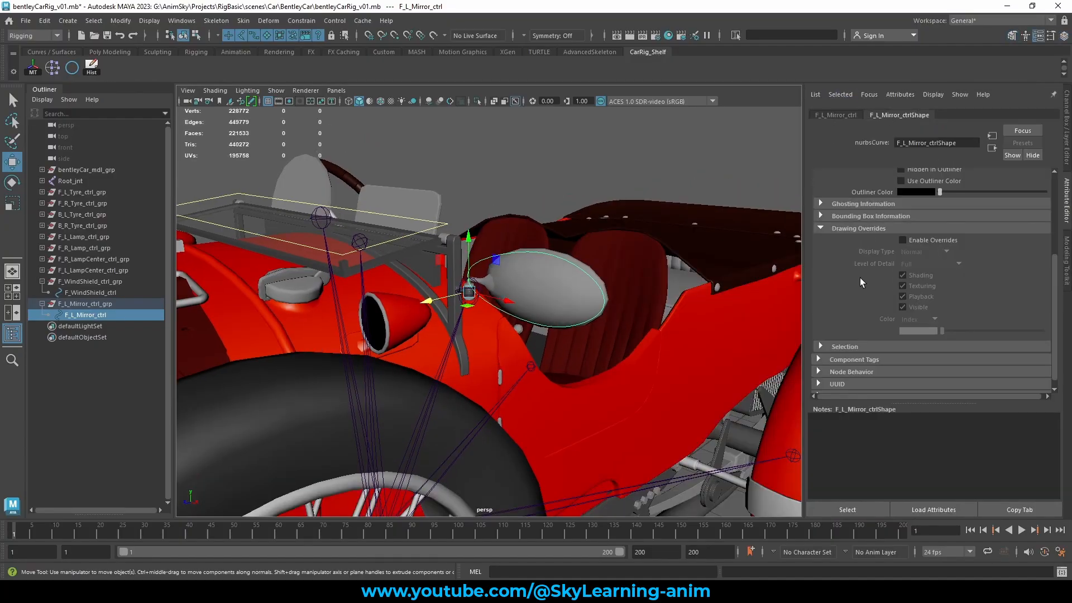
{"action": "left_click", "coordinate": [916, 240]}
{"action": "left_click_drag", "start_coordinate": [959, 334], "coordinate": [996, 334]}
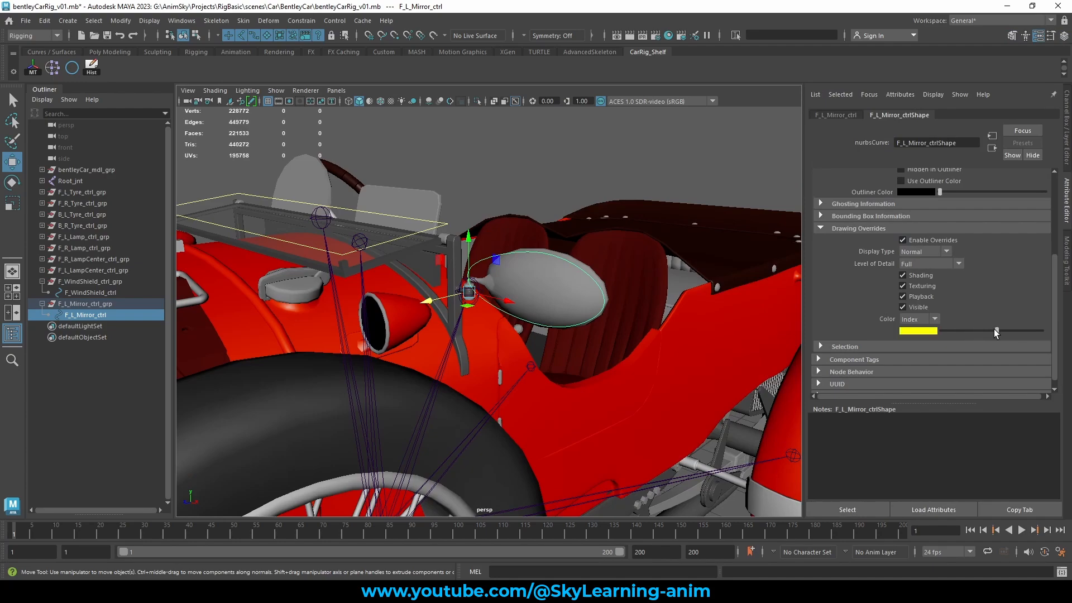
Deselect the left mirror control and review it in a view of the whole car.
{"action": "left_click", "coordinate": [454, 162]}
{"action": "scroll", "coordinate": [553, 211], "scroll_direction": "down", "scroll_amount": 4}
{"action": "left_click_drag", "start_coordinate": [622, 235], "coordinate": [634, 317], "text": "alt"}
{"action": "scroll", "coordinate": [577, 245], "scroll_direction": "down", "scroll_amount": 4}
{"action": "scroll", "coordinate": [578, 248], "scroll_direction": "down", "scroll_amount": 3}
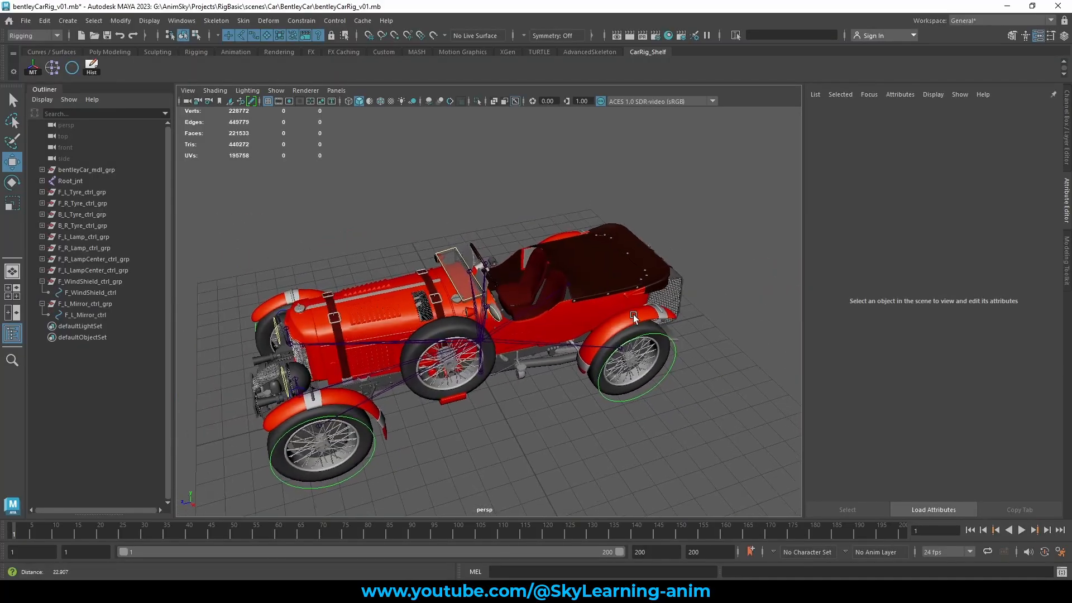
Locate Steering_jnt at the steering wheel, clear the selection and save the scene.
{"action": "scroll", "coordinate": [633, 317], "scroll_direction": "up", "scroll_amount": 5}
{"action": "left_click_drag", "start_coordinate": [720, 242], "coordinate": [624, 244], "text": "alt"}
{"action": "left_click", "coordinate": [590, 234]}
{"action": "scroll", "coordinate": [620, 277], "scroll_direction": "down", "scroll_amount": 5}
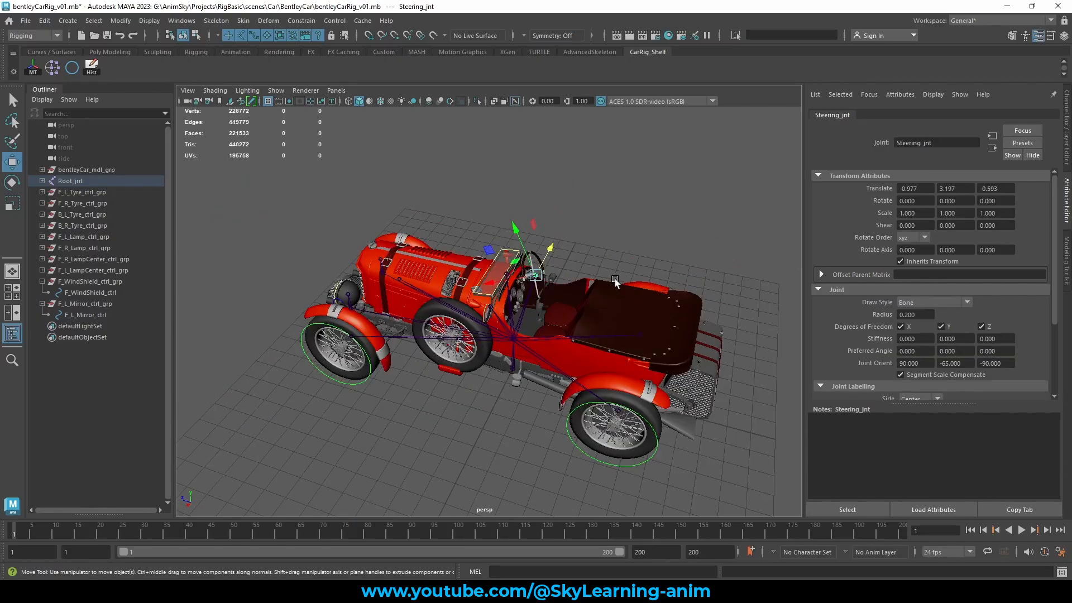
{"action": "key", "text": "f"}
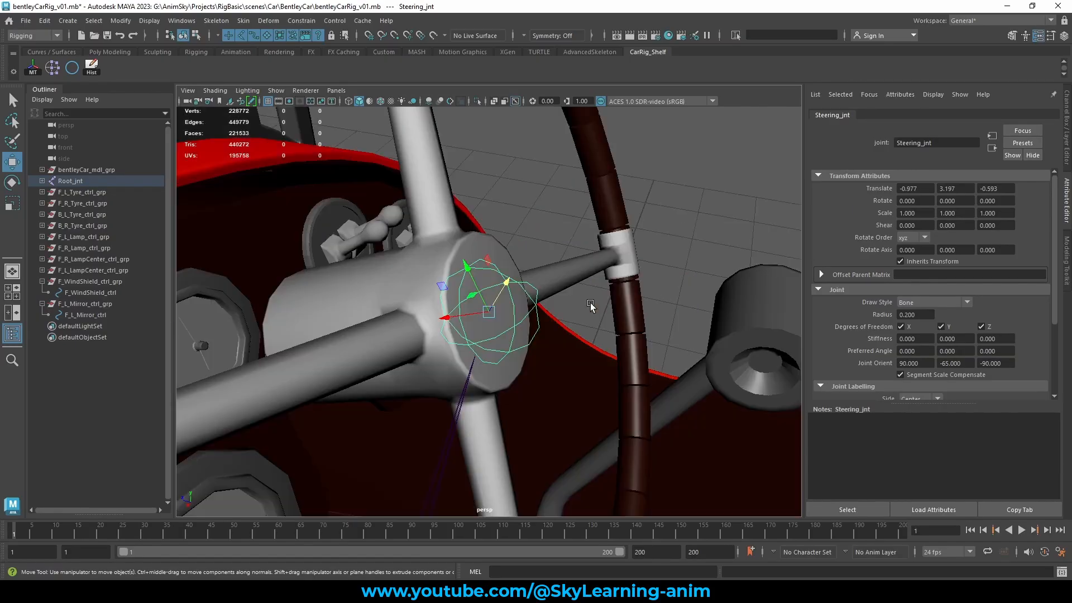
{"action": "scroll", "coordinate": [592, 291], "scroll_direction": "down", "scroll_amount": 5}
{"action": "left_click", "coordinate": [596, 237]}
{"action": "key", "text": "ctrl+s"}
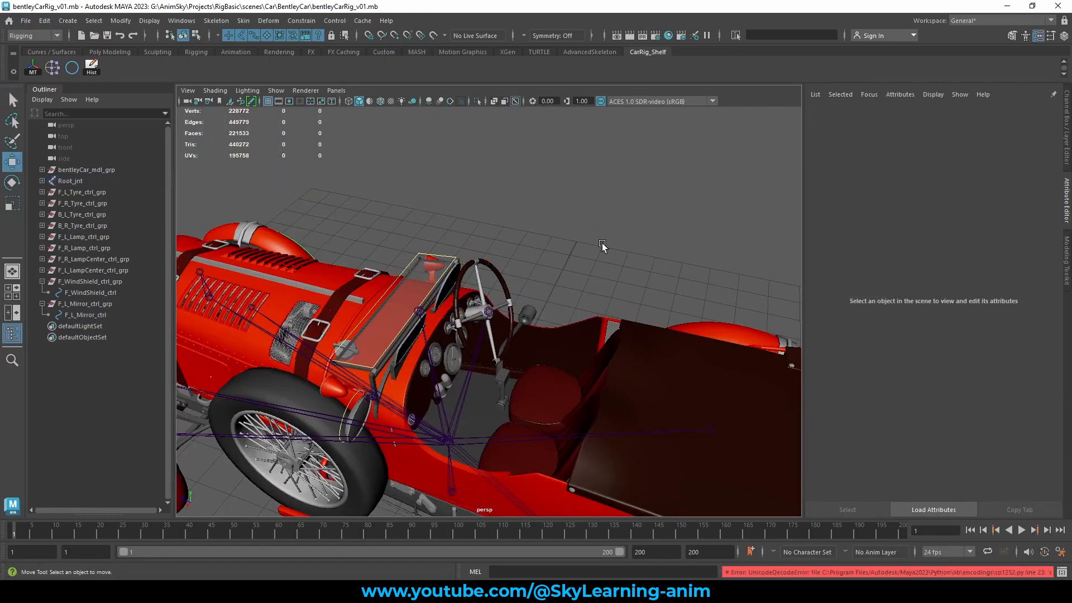
Bring the steering wheel's joint into close view and collapse the F_L_Mirror_ctrl_grp hierarchy.
{"action": "left_click_drag", "start_coordinate": [614, 218], "coordinate": [705, 303], "text": "alt"}
{"action": "scroll", "coordinate": [498, 291], "scroll_direction": "up", "scroll_amount": 5}
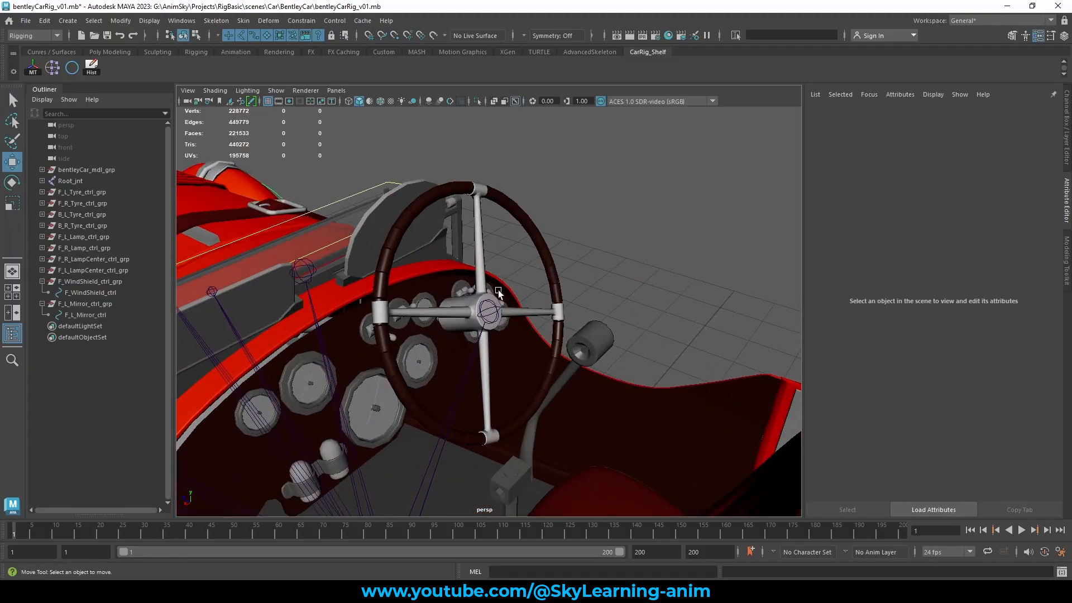
{"action": "left_click", "coordinate": [488, 303]}
{"action": "left_click_drag", "start_coordinate": [592, 240], "coordinate": [687, 257], "text": "alt"}
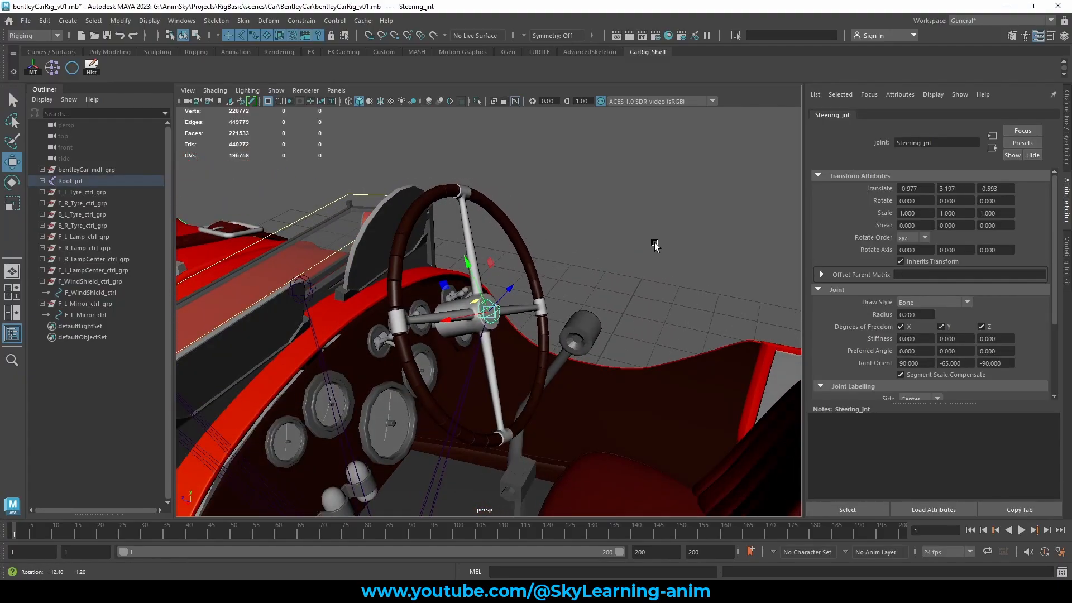
{"action": "left_click", "coordinate": [43, 304]}
{"action": "left_click", "coordinate": [69, 304]}
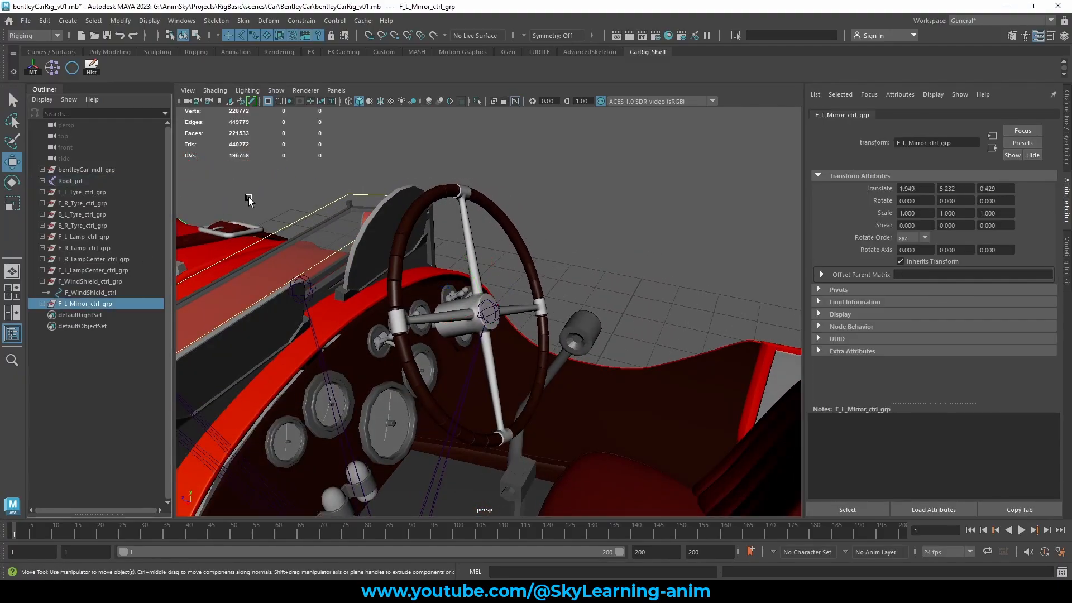
{"action": "left_click", "coordinate": [249, 197]}
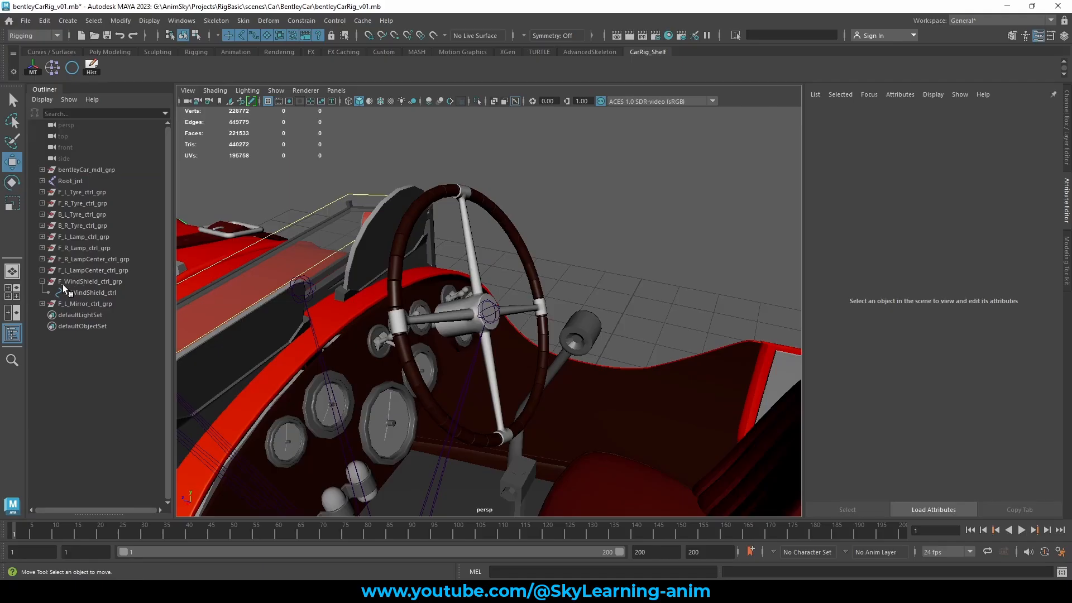
Create a grouped NURBS circle and match the group's translation to Steering_jnt.
{"action": "left_click", "coordinate": [72, 68]}
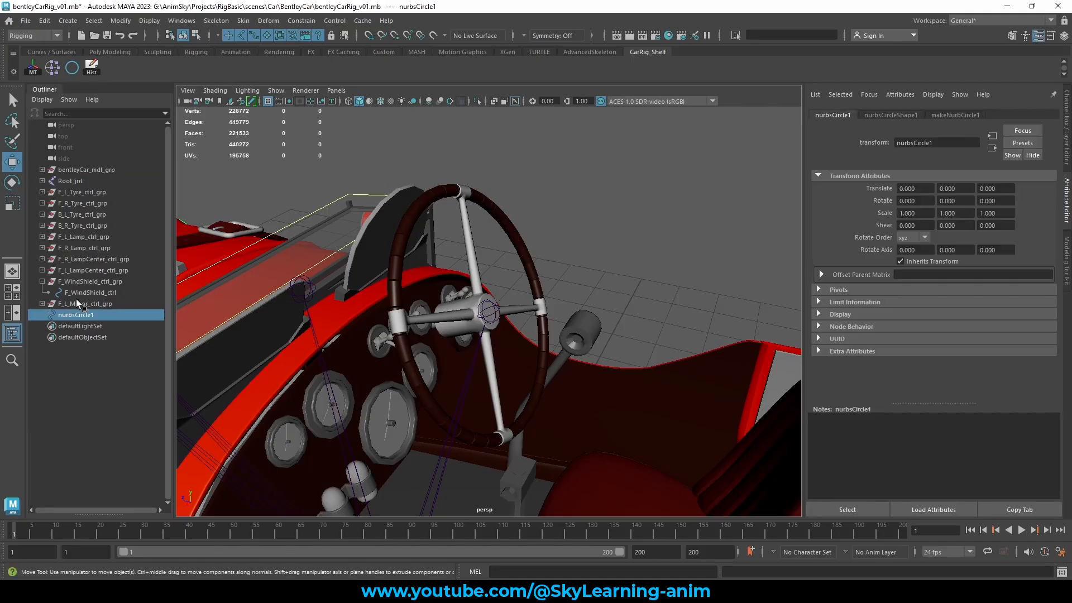
{"action": "key", "text": "ctrl+g"}
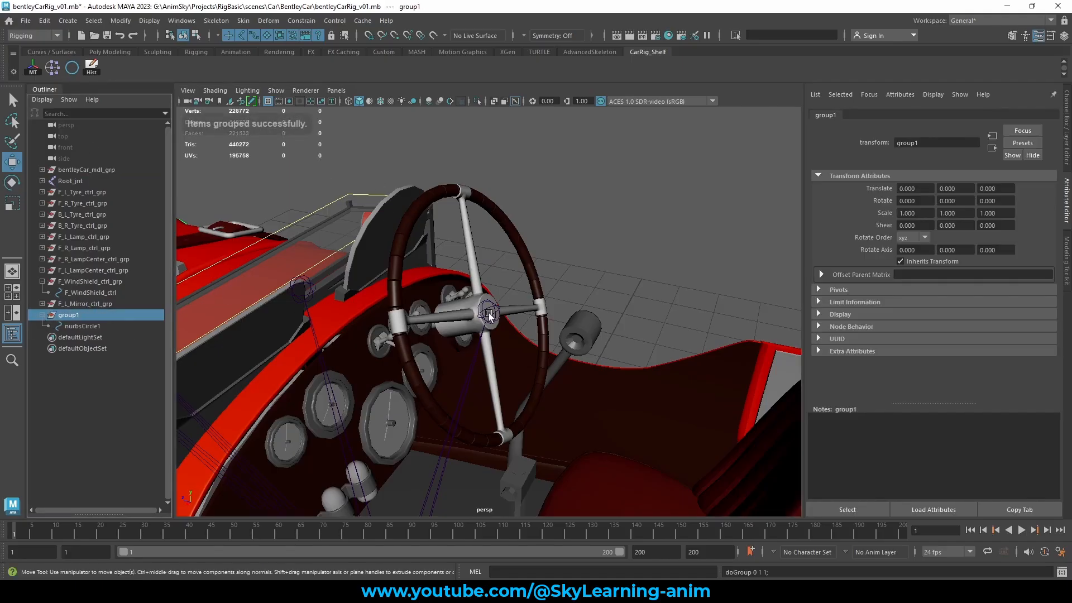
{"action": "left_click", "coordinate": [490, 311], "text": "shift"}
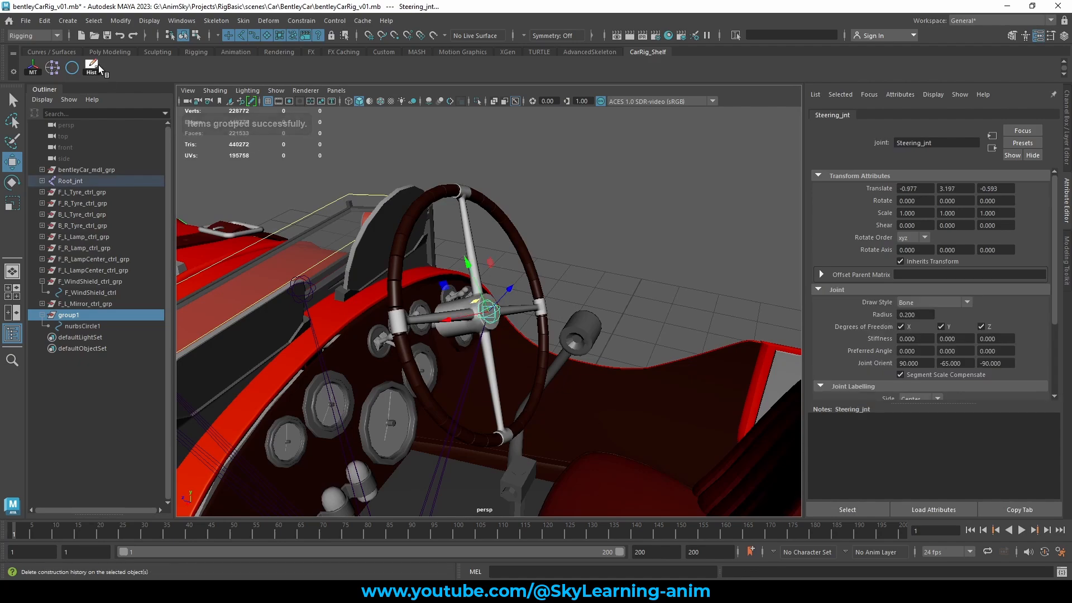
{"action": "left_click", "coordinate": [34, 68]}
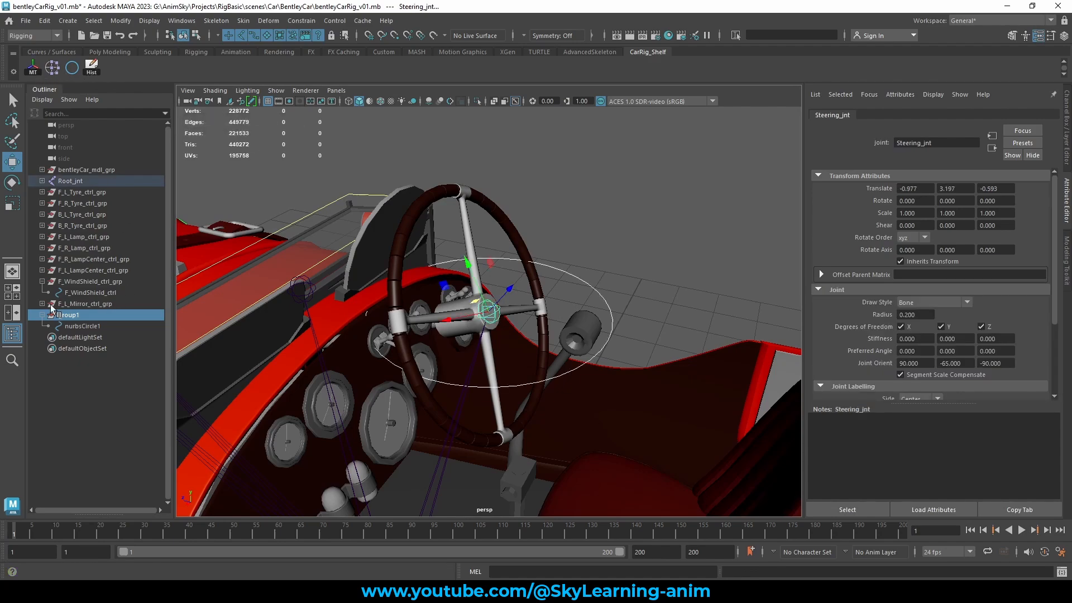
Match all transforms of the new circle's group to Steering_jnt, including its rotation.
{"action": "left_click_drag", "start_coordinate": [622, 307], "coordinate": [428, 325], "text": "alt"}
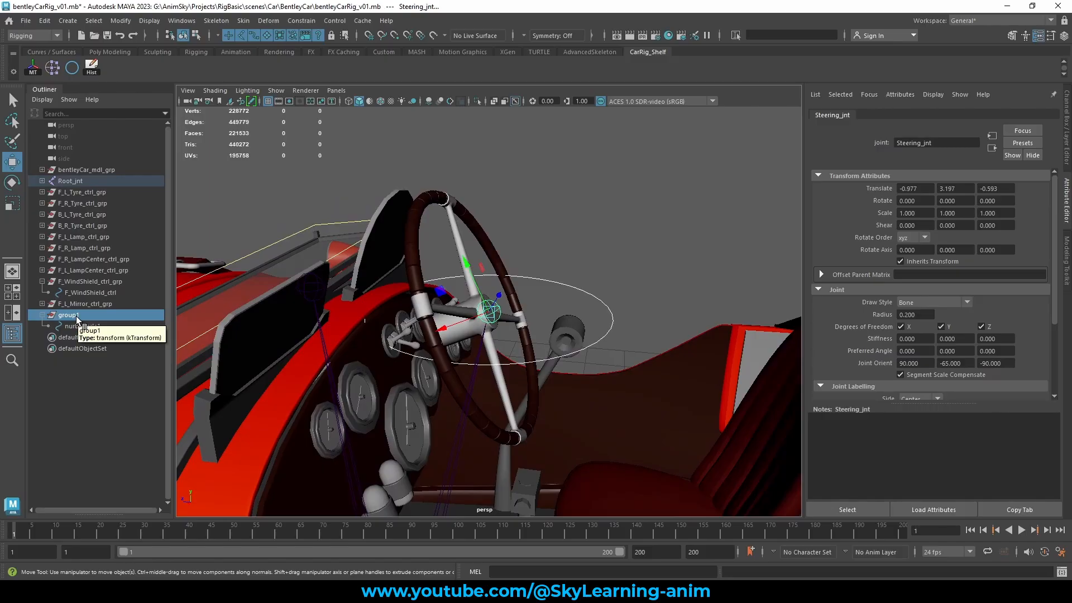
{"action": "left_click", "coordinate": [1066, 128]}
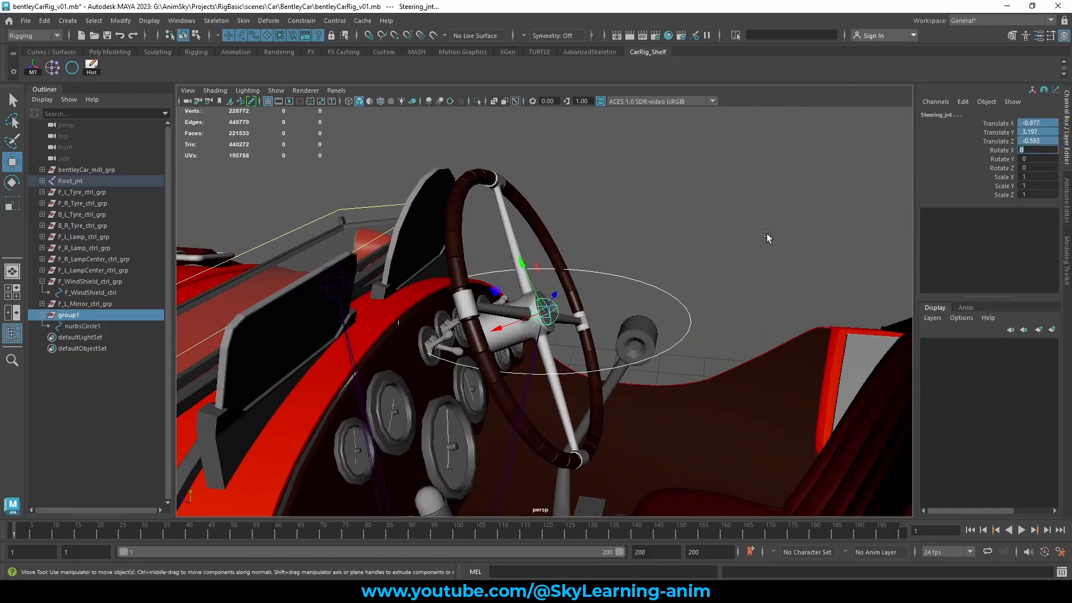
{"action": "left_click", "coordinate": [682, 217]}
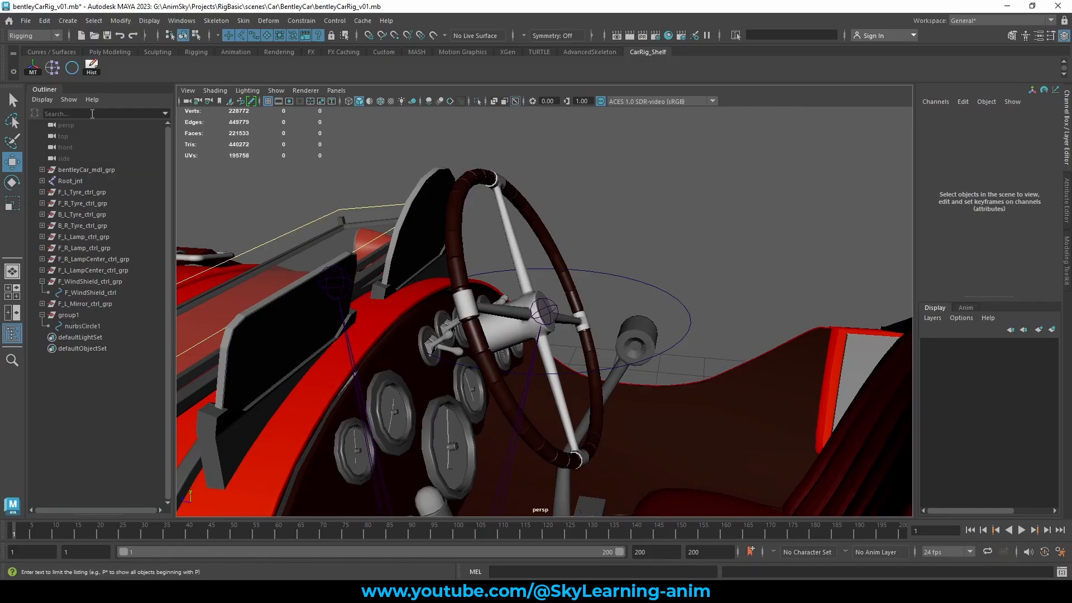
{"action": "left_click", "coordinate": [73, 315]}
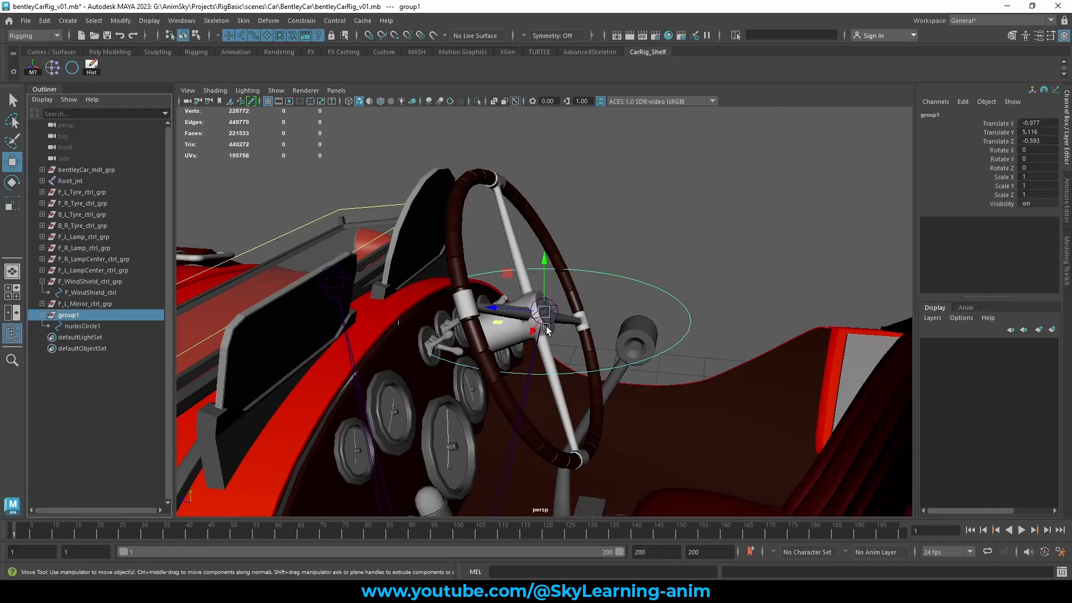
{"action": "left_click", "coordinate": [559, 319]}
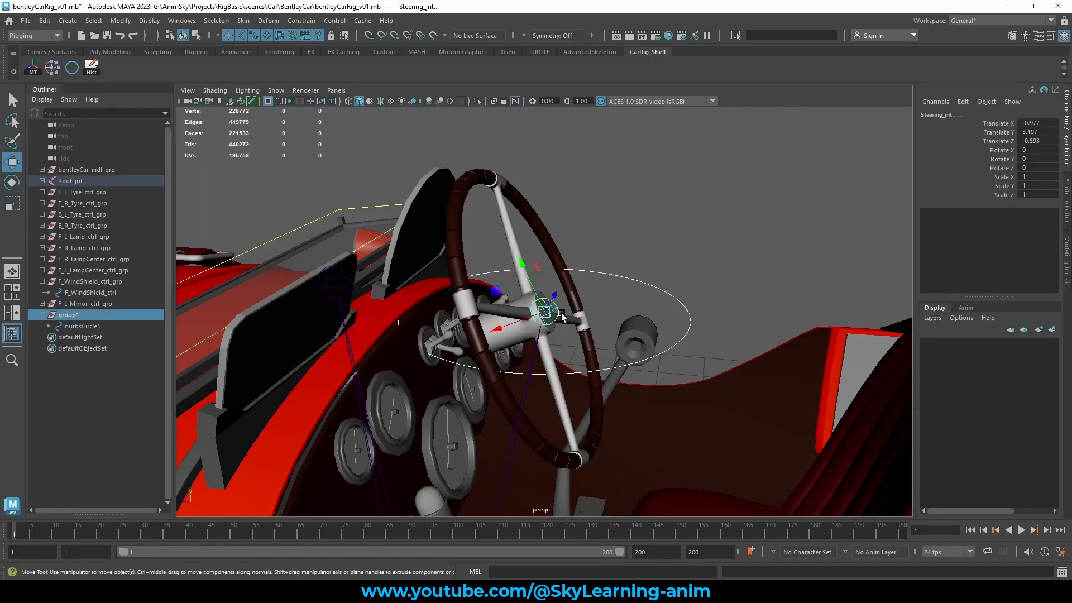
{"action": "left_click", "coordinate": [132, 25]}
{"action": "mouse_move", "coordinate": [206, 84]}
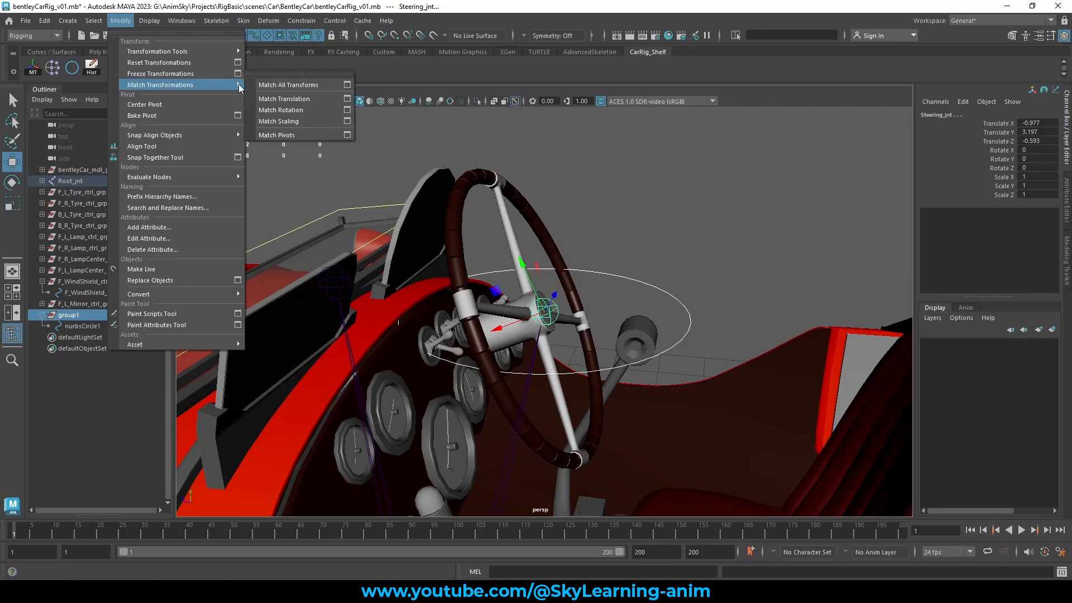
{"action": "left_click", "coordinate": [299, 85]}
Check the rotation values of the matched group and the transform values of the circle inside it.
{"action": "mouse_move", "coordinate": [668, 244]}
{"action": "left_mouse_down", "text": "alt"}
{"action": "mouse_move", "coordinate": [633, 266]}
{"action": "mouse_move", "coordinate": [666, 238]}
{"action": "left_mouse_up", "text": "alt"}
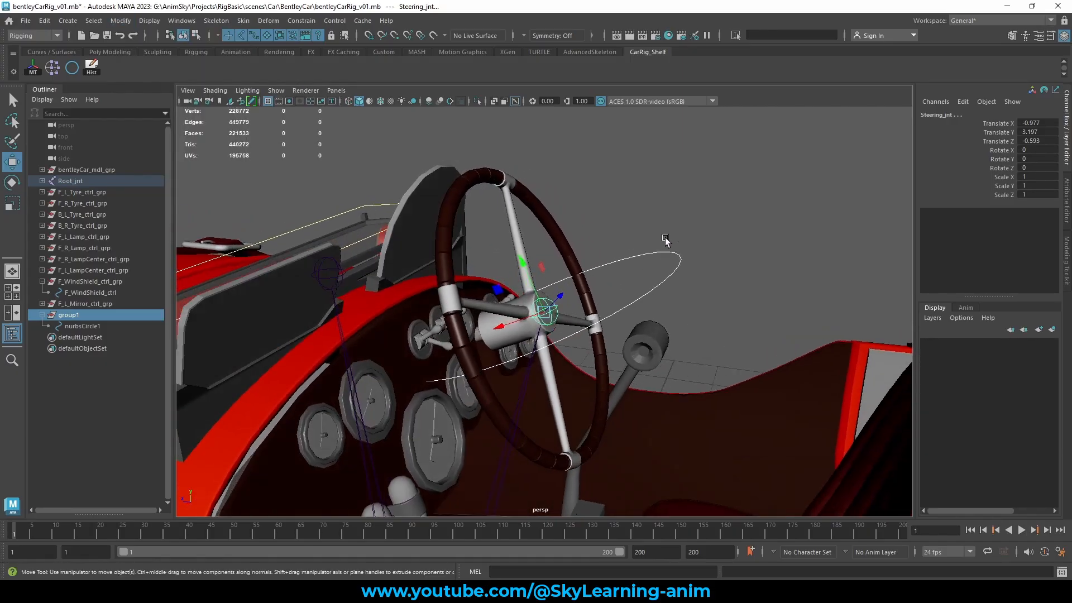
{"action": "left_click", "coordinate": [672, 273]}
{"action": "left_click", "coordinate": [66, 316]}
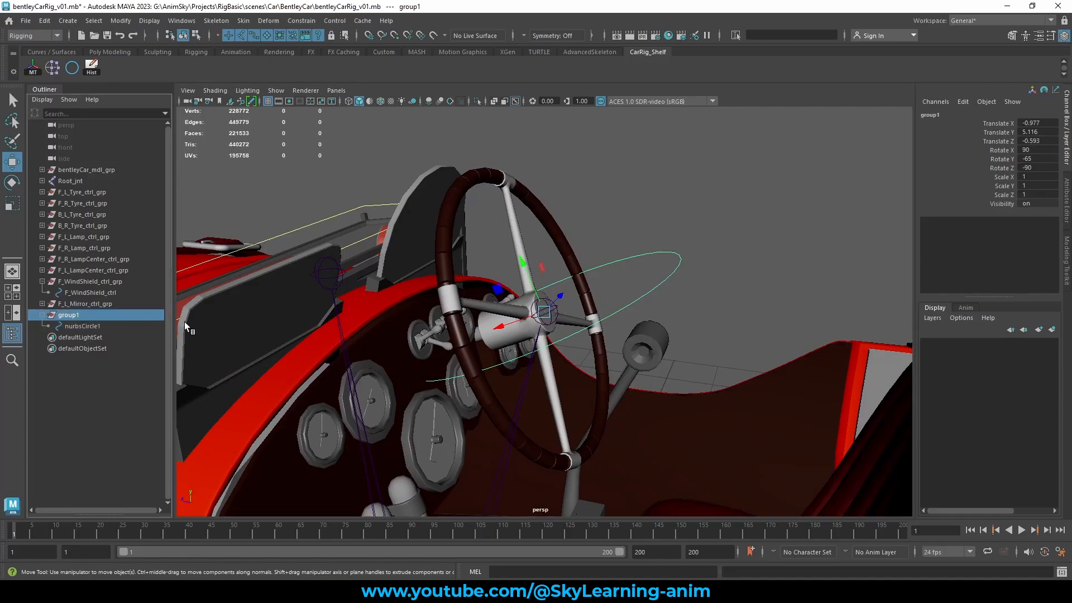
{"action": "left_click_drag", "start_coordinate": [1040, 151], "coordinate": [1044, 167]}
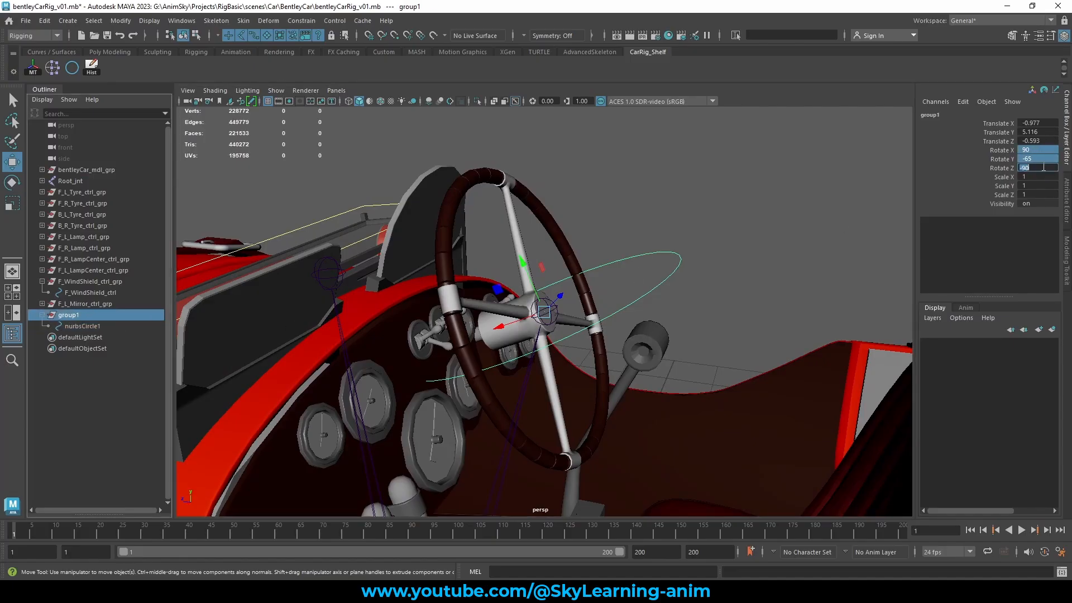
{"action": "left_click_drag", "start_coordinate": [668, 205], "coordinate": [686, 288]}
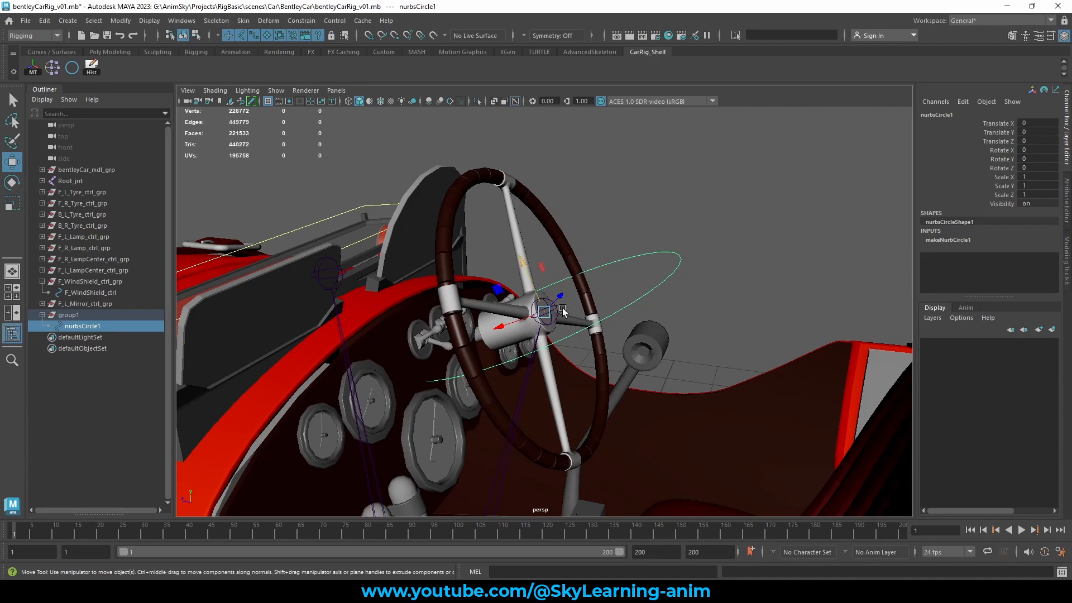
Copy the steering joint's name and rename the circle's group as Steering_ctrl_grp.
{"action": "left_click", "coordinate": [639, 228]}
{"action": "left_click", "coordinate": [546, 313]}
{"action": "left_click", "coordinate": [967, 114]}
{"action": "key", "text": "ctrl+c"}
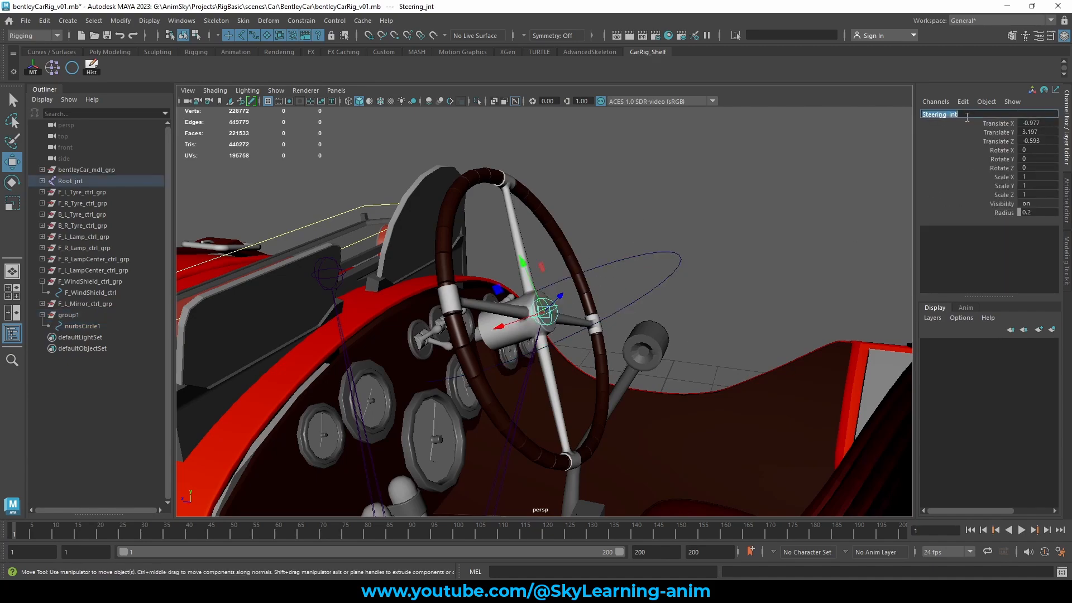
{"action": "double_click", "coordinate": [107, 314]}
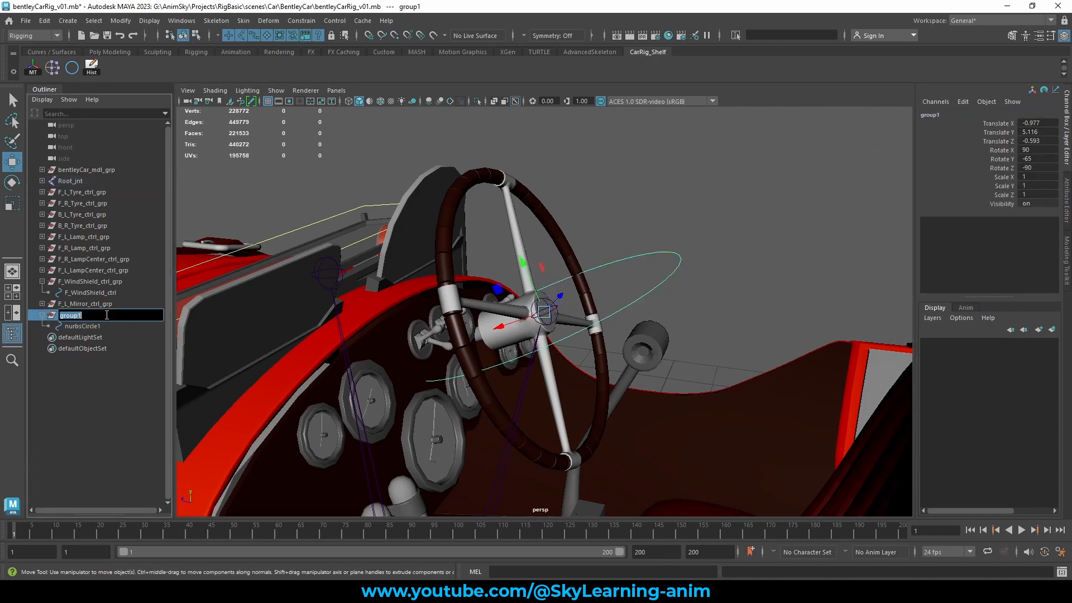
{"action": "key", "text": "ctrl+v"}
{"action": "key", "text": "ctrl+a"}
{"action": "key", "text": "ctrl+c"}
Rename the circle inside Steering_ctrl_grp as Steering_ctrl.
{"action": "double_click", "coordinate": [101, 325]}
{"action": "key", "text": "ctrl+v"}
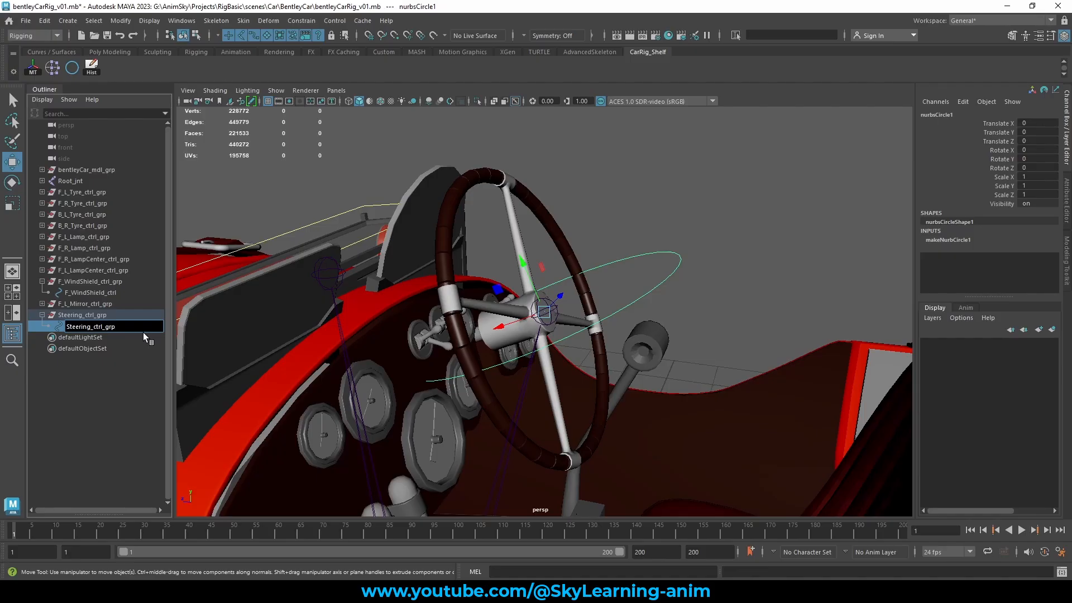
{"action": "key", "text": "BackSpace"}
{"action": "key", "text": "BackSpace"}
{"action": "key", "text": "BackSpace"}
{"action": "key", "text": "BackSpace"}
{"action": "key", "text": "Return"}
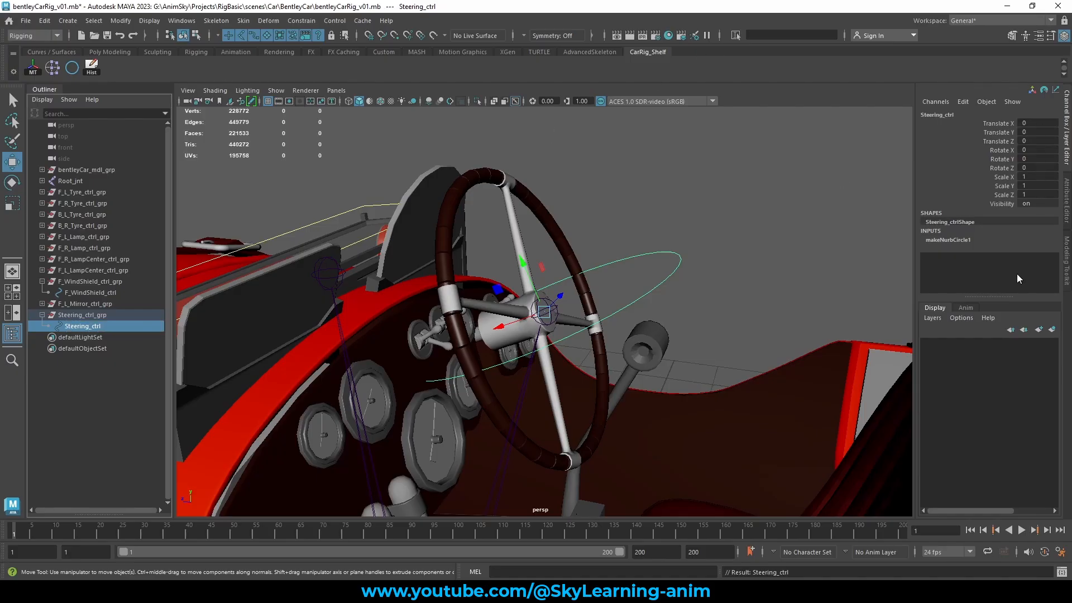
Delete the construction history of Steering_ctrl.
{"action": "left_click", "coordinate": [43, 22]}
{"action": "left_click", "coordinate": [286, 67]}
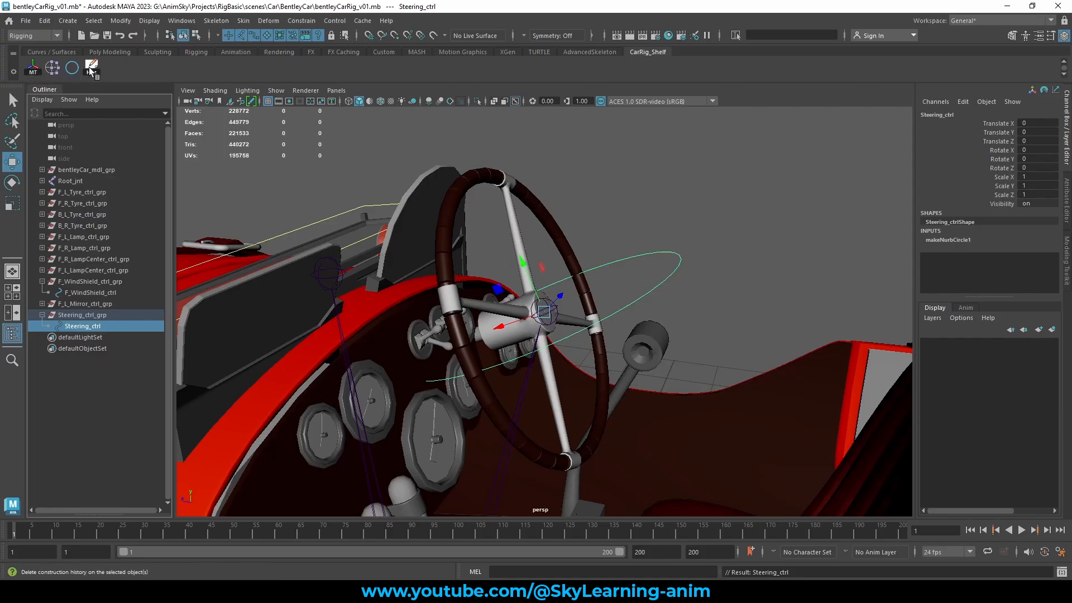
{"action": "left_click", "coordinate": [90, 67]}
Isolate Steering_ctrl and select all of its control vertices.
{"action": "left_click_drag", "start_coordinate": [498, 273], "coordinate": [427, 258], "text": "alt"}
{"action": "left_click", "coordinate": [478, 104]}
{"action": "left_click_drag", "start_coordinate": [794, 193], "coordinate": [760, 223], "text": "alt"}
{"action": "right_click_drag", "start_coordinate": [659, 260], "coordinate": [580, 254]}
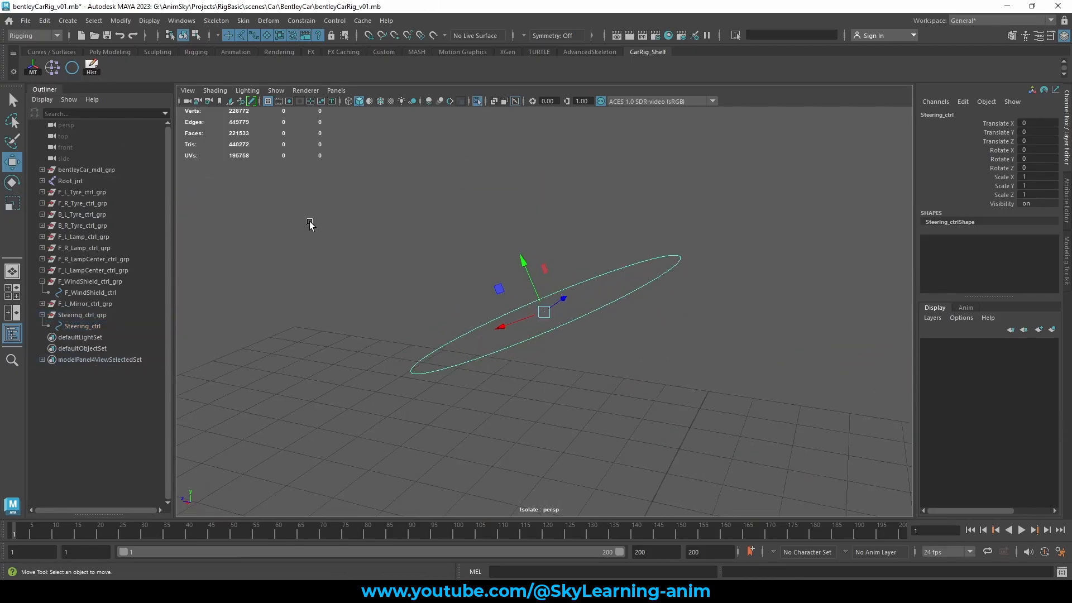
{"action": "left_click_drag", "start_coordinate": [308, 225], "coordinate": [895, 466]}
{"action": "key", "text": "r"}
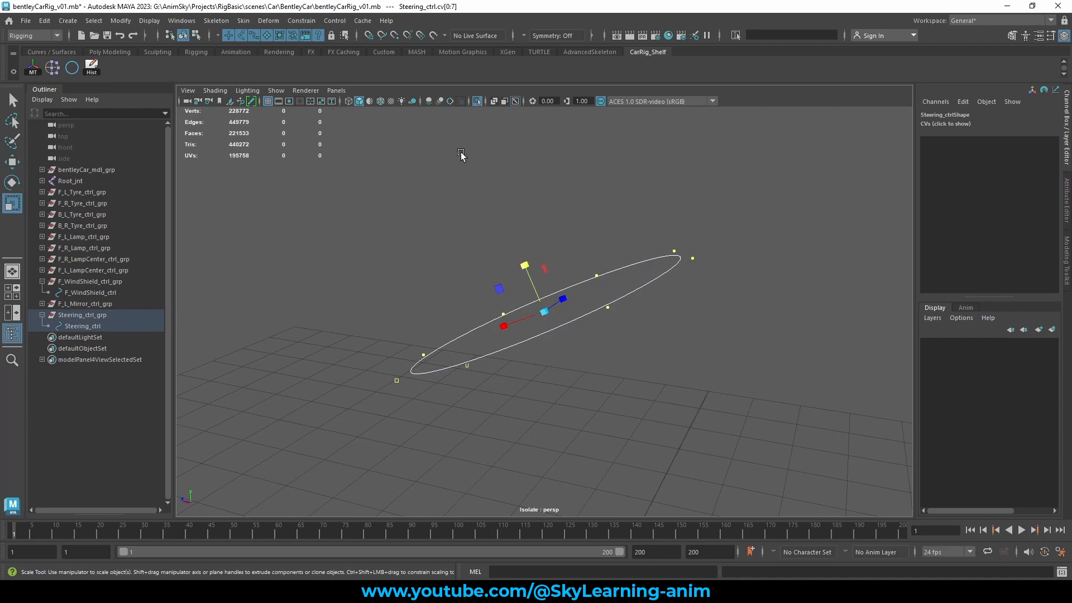
Show the whole car again, rotate the curve's control vertices parallel to the steering wheel and offset them slightly toward the driver's seat.
{"action": "left_click", "coordinate": [478, 101]}
{"action": "left_click_drag", "start_coordinate": [571, 220], "coordinate": [584, 237], "text": "alt"}
{"action": "scroll", "coordinate": [606, 256], "scroll_direction": "up", "scroll_amount": 1}
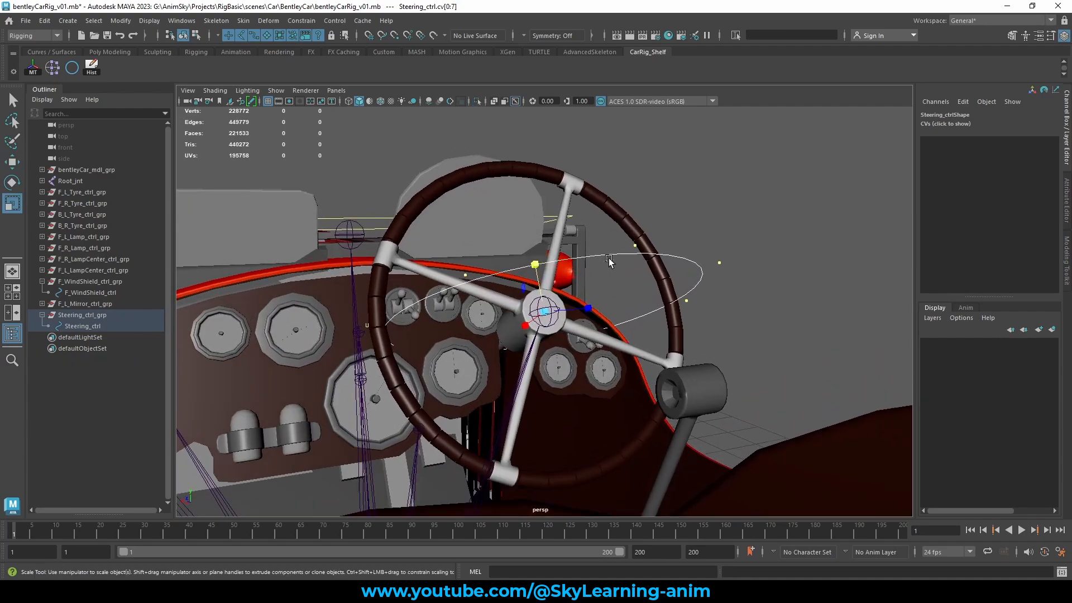
{"action": "left_click_drag", "start_coordinate": [720, 266], "coordinate": [660, 269], "text": "alt"}
{"action": "key", "text": "e"}
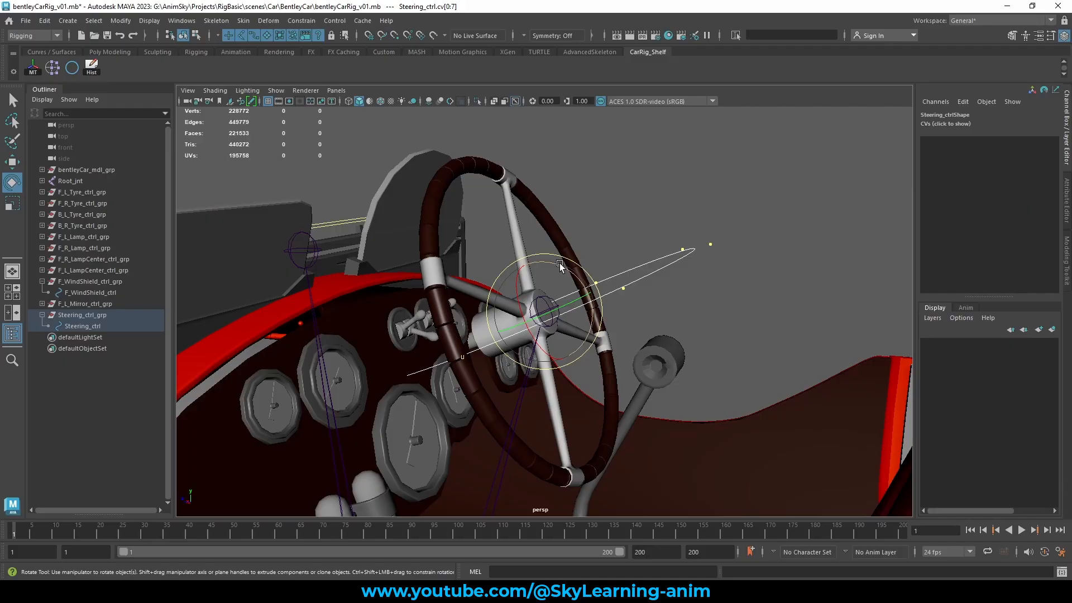
{"action": "left_click_drag", "start_coordinate": [557, 265], "coordinate": [600, 321]}
{"action": "key", "text": "w"}
{"action": "left_click_drag", "start_coordinate": [641, 287], "coordinate": [504, 326], "text": "alt"}
{"action": "key", "text": "r"}
{"action": "key", "text": "w"}
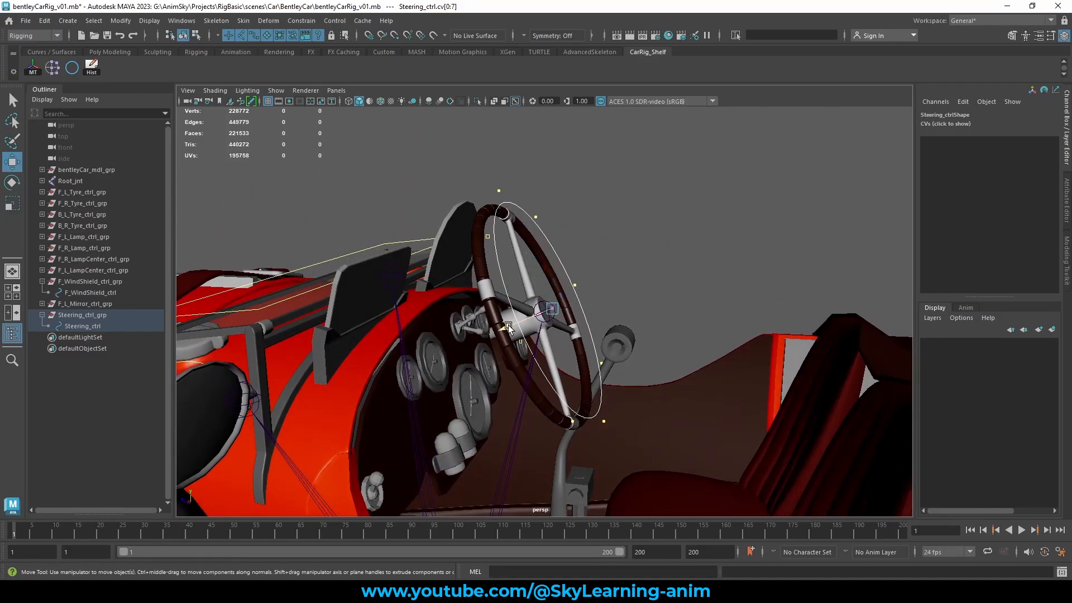
Return to object mode, clear the selection and check the curve's fit around the steering wheel.
{"action": "right_click_drag", "start_coordinate": [592, 174], "coordinate": [641, 161]}
{"action": "left_click", "coordinate": [641, 162]}
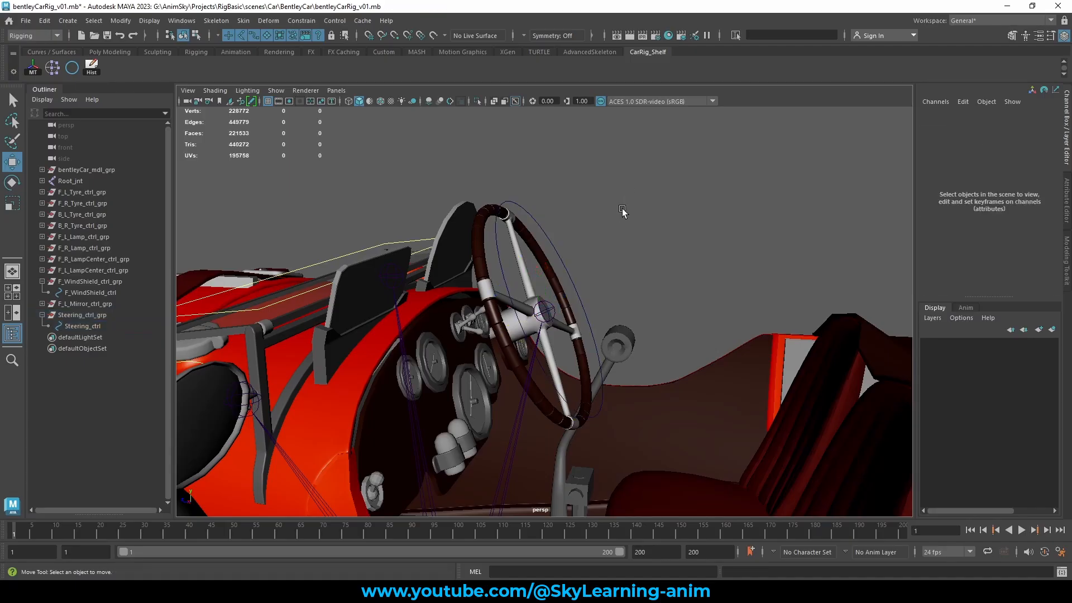
{"action": "scroll", "coordinate": [698, 257], "scroll_direction": "down", "scroll_amount": 6}
{"action": "scroll", "coordinate": [769, 299], "scroll_direction": "up", "scroll_amount": 4}
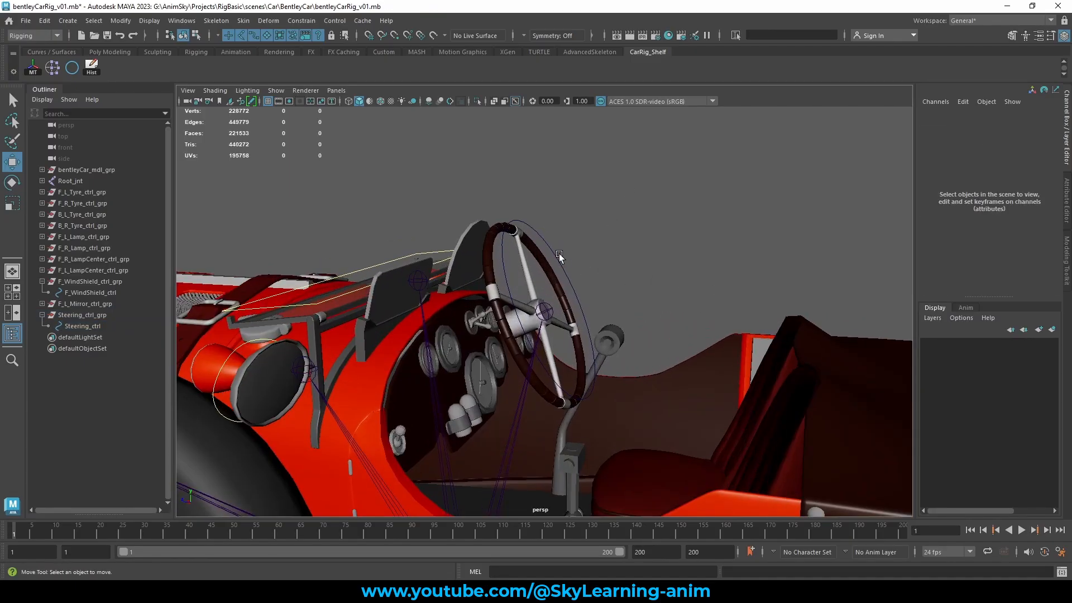
Enable drawing overrides on the Steering_ctrl curve's shape, set its index colour to yellow and clear the selection.
{"action": "left_click", "coordinate": [557, 256]}
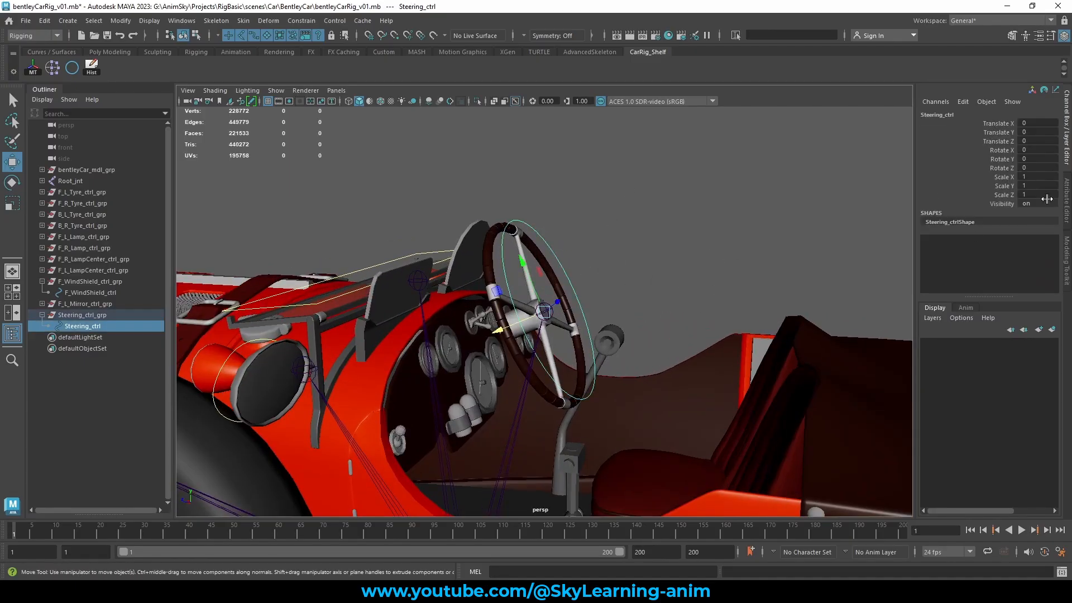
{"action": "left_click", "coordinate": [1069, 258]}
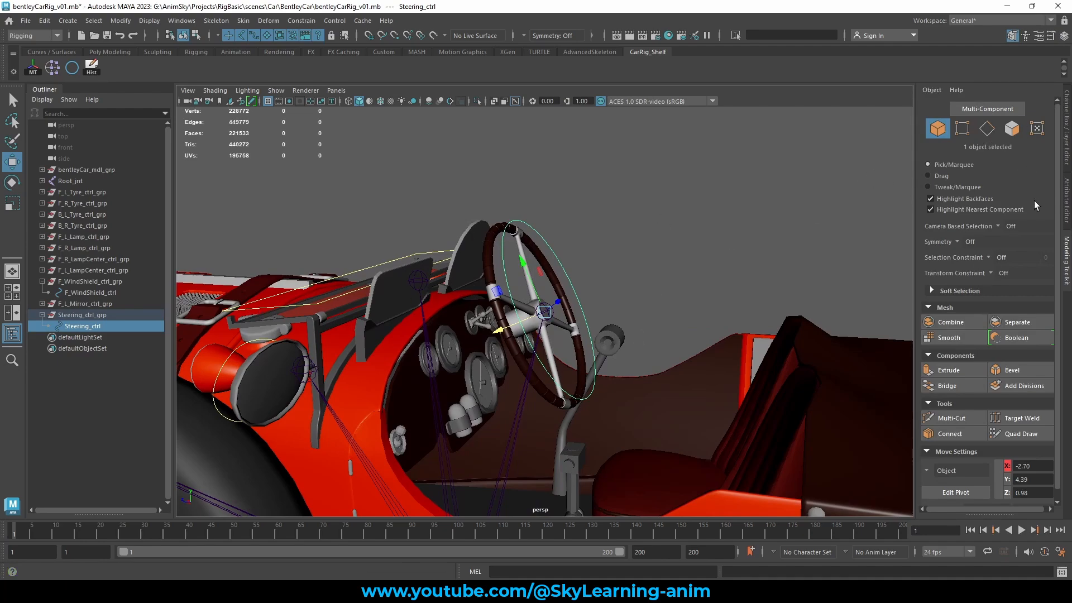
{"action": "left_click", "coordinate": [1066, 202]}
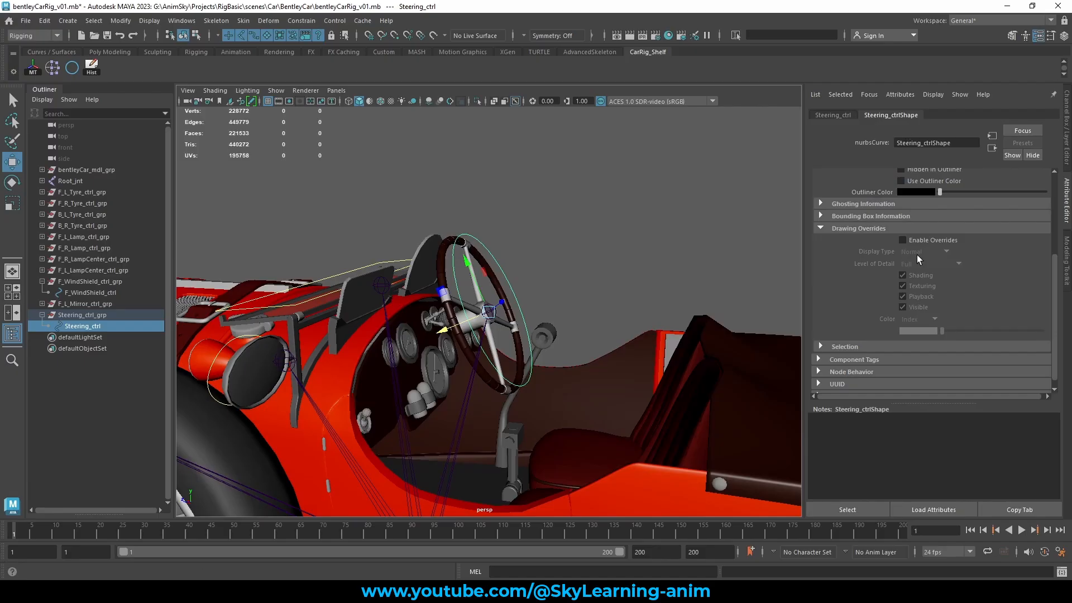
{"action": "left_click", "coordinate": [903, 240]}
{"action": "left_click_drag", "start_coordinate": [951, 330], "coordinate": [995, 330]}
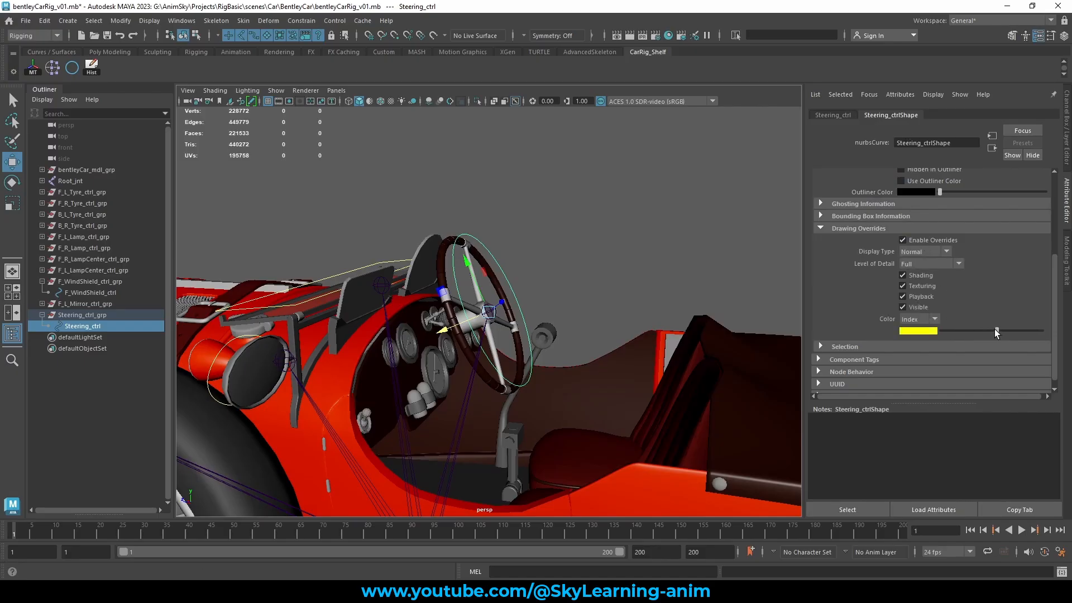
{"action": "left_click", "coordinate": [543, 214]}
Examine the coloured control curves around the whole car from several angles.
{"action": "scroll", "coordinate": [545, 217], "scroll_direction": "down", "scroll_amount": 9}
{"action": "left_click_drag", "start_coordinate": [518, 240], "coordinate": [547, 246], "text": "alt"}
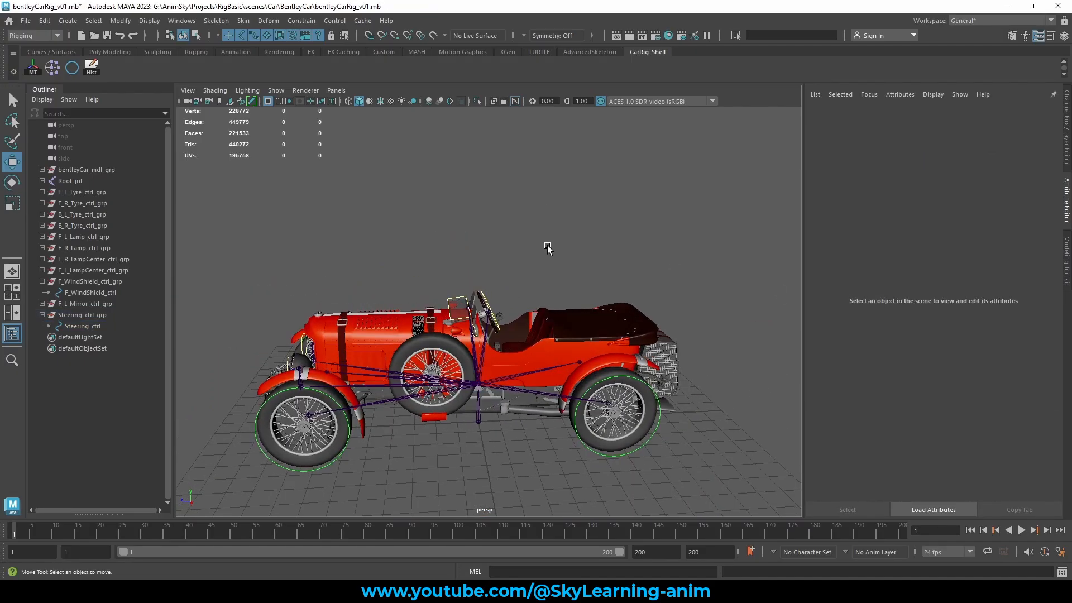
{"action": "left_click_drag", "start_coordinate": [648, 310], "coordinate": [587, 299], "text": "alt"}
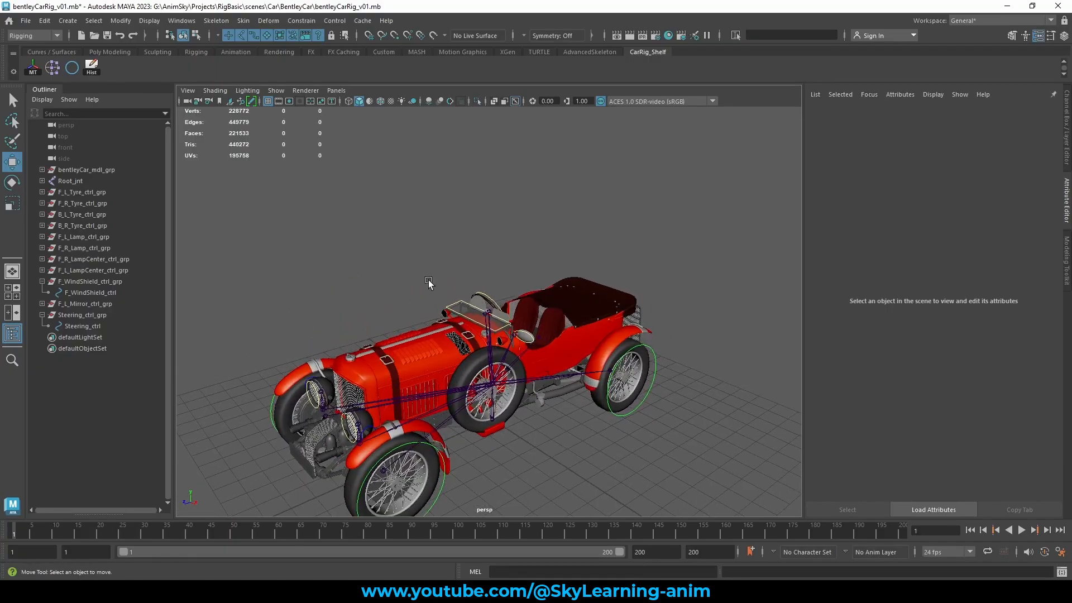
{"action": "right_click_drag", "start_coordinate": [432, 285], "coordinate": [681, 305], "text": "alt"}
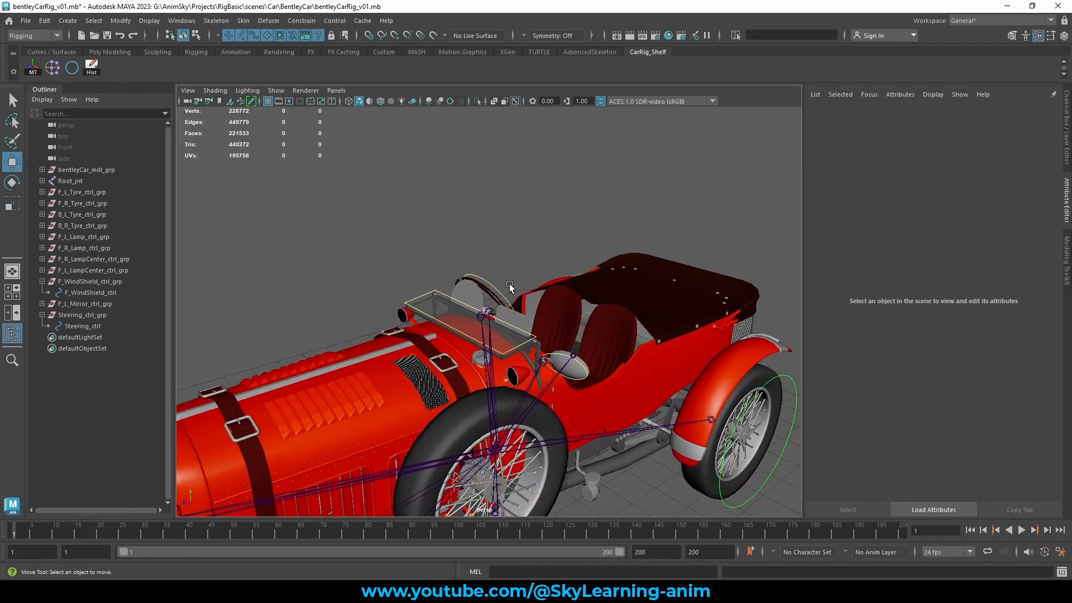
{"action": "scroll", "coordinate": [522, 282], "scroll_direction": "down", "scroll_amount": 6}
{"action": "left_click_drag", "start_coordinate": [523, 280], "coordinate": [454, 260], "text": "alt"}
{"action": "scroll", "coordinate": [523, 279], "scroll_direction": "up", "scroll_amount": 1}
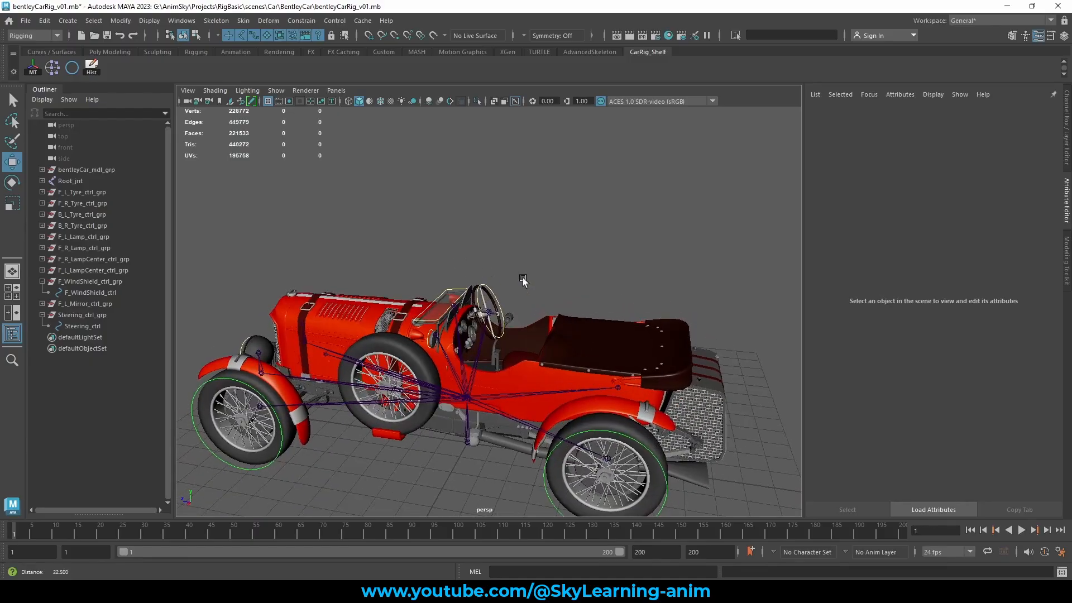
Test-rotate Steering_ctrl about 45 degrees around its X axis and undo the rotation.
{"action": "scroll", "coordinate": [522, 277], "scroll_direction": "up", "scroll_amount": 2}
{"action": "left_click", "coordinate": [494, 283]}
{"action": "key", "text": "e"}
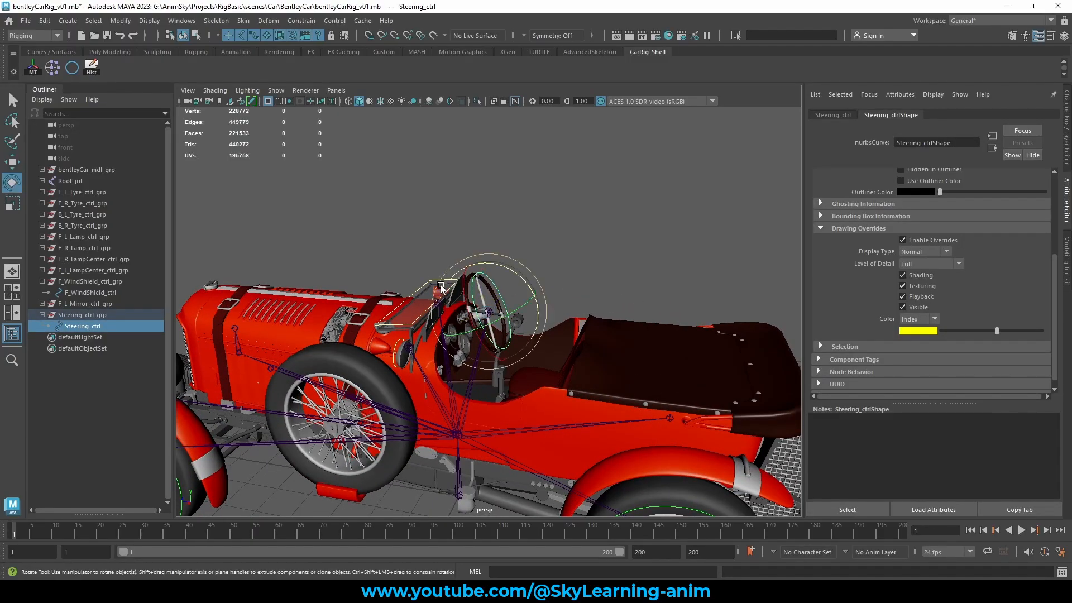
{"action": "left_click_drag", "start_coordinate": [447, 286], "coordinate": [627, 218]}
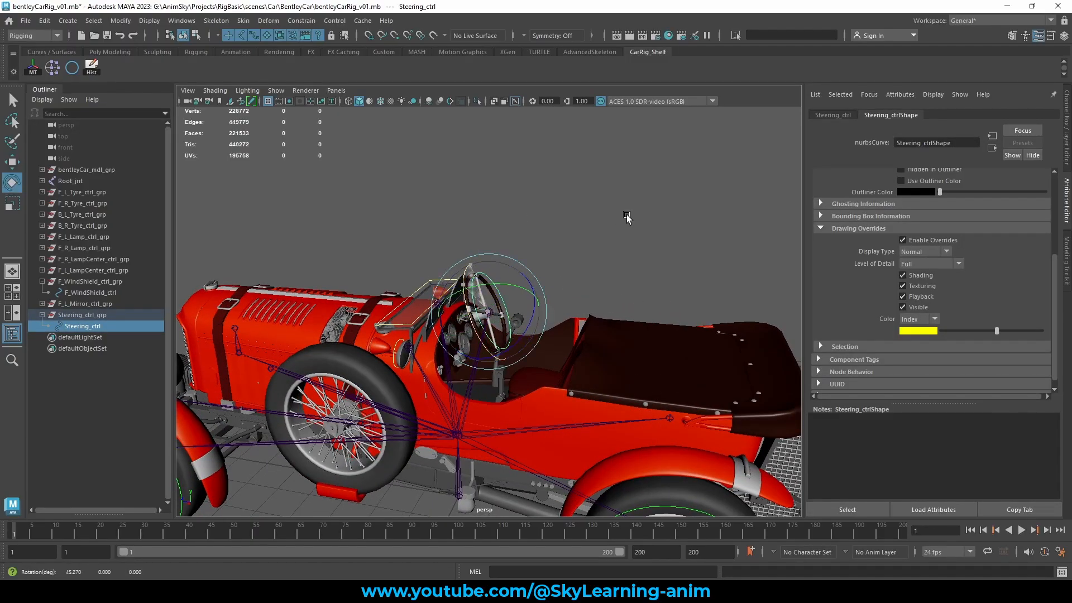
{"action": "key", "text": "ctrl+z"}
{"action": "key", "text": "w"}
{"action": "left_click", "coordinate": [627, 217]}
Check the transform attributes of Steering_ctrl, and save the scene with nothing selected.
{"action": "left_click_drag", "start_coordinate": [564, 254], "coordinate": [545, 281], "text": "alt"}
{"action": "scroll", "coordinate": [584, 248], "scroll_direction": "down", "scroll_amount": 3}
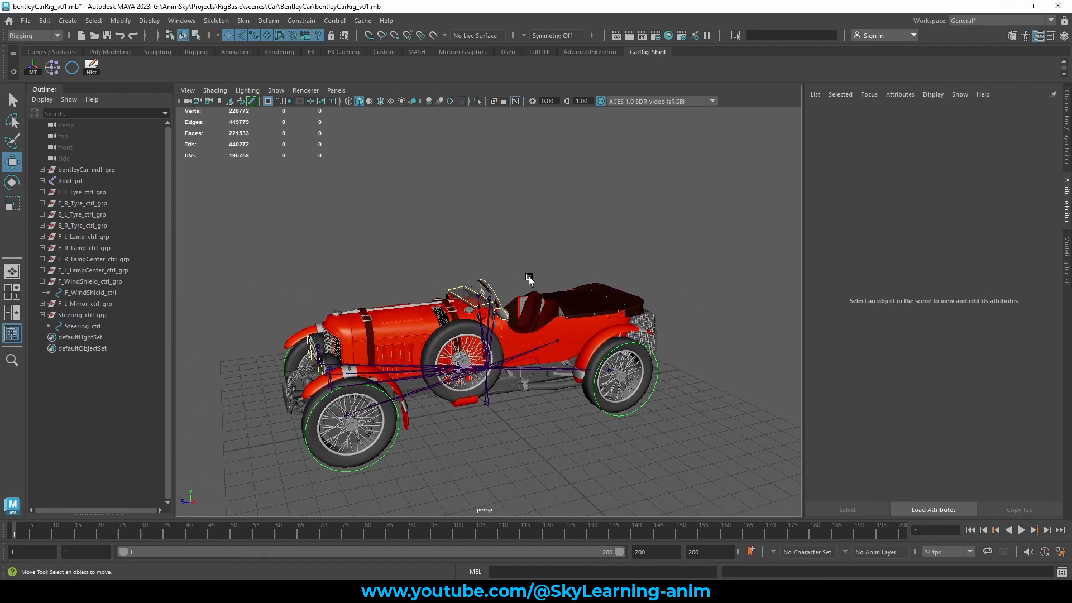
{"action": "left_click", "coordinate": [78, 315]}
{"action": "left_click", "coordinate": [86, 328]}
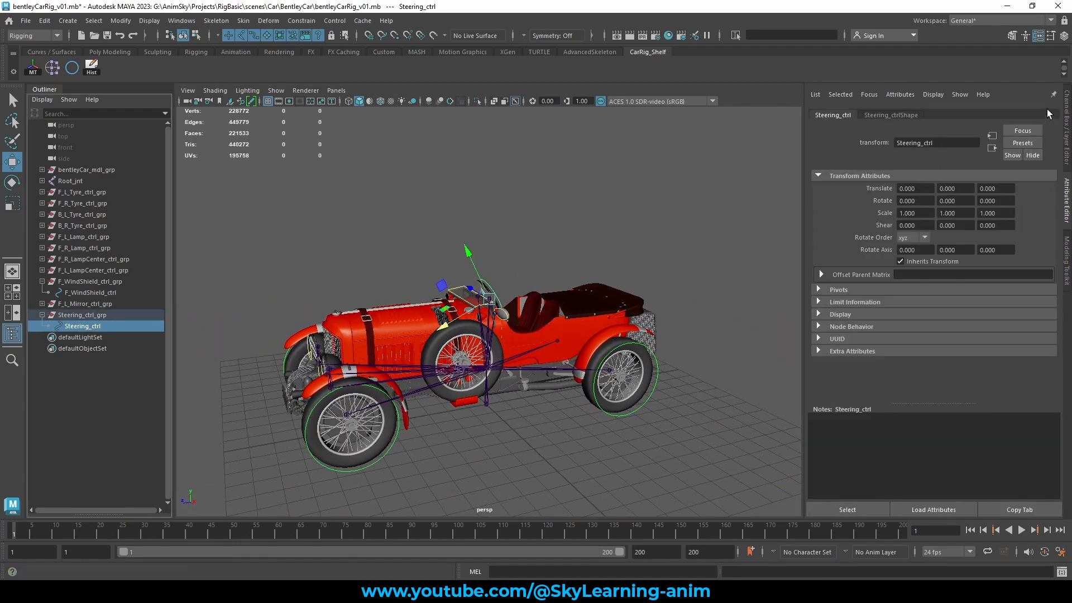
{"action": "left_click", "coordinate": [1068, 117]}
{"action": "left_click", "coordinate": [627, 267]}
{"action": "left_click_drag", "start_coordinate": [740, 293], "coordinate": [708, 289], "text": "alt"}
{"action": "key", "text": "ctrl+s"}
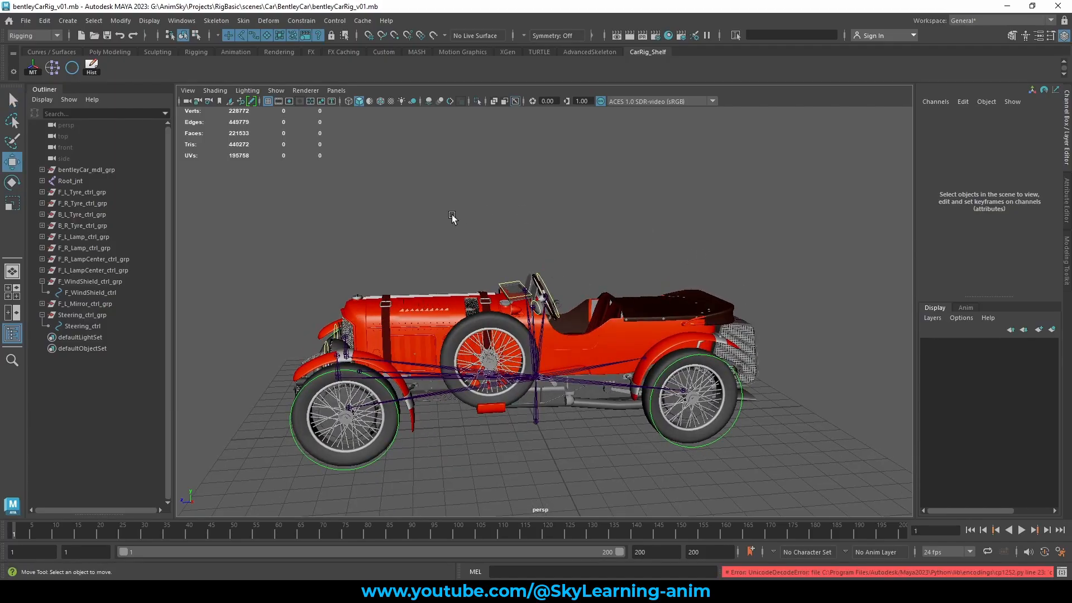
Examine the joint skeleton and the root joint beneath the car from the side and from low angles.
{"action": "left_click", "coordinate": [420, 216]}
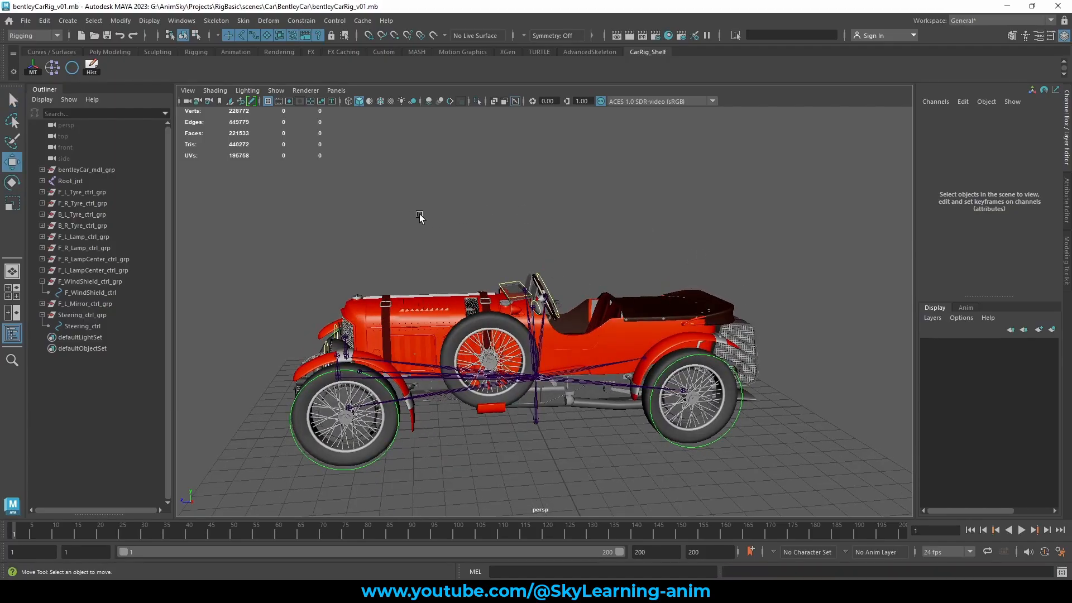
{"action": "mouse_move", "coordinate": [648, 252]}
{"action": "left_mouse_down", "text": "alt"}
{"action": "mouse_move", "coordinate": [661, 258]}
{"action": "mouse_move", "coordinate": [642, 244]}
{"action": "left_mouse_up", "text": "alt"}
{"action": "middle_click_drag", "start_coordinate": [606, 361], "coordinate": [601, 303], "text": "alt"}
{"action": "scroll", "coordinate": [601, 303], "scroll_direction": "up", "scroll_amount": 2}
{"action": "scroll", "coordinate": [601, 303], "scroll_direction": "up", "scroll_amount": 2}
{"action": "left_click_drag", "start_coordinate": [594, 330], "coordinate": [560, 316], "text": "alt"}
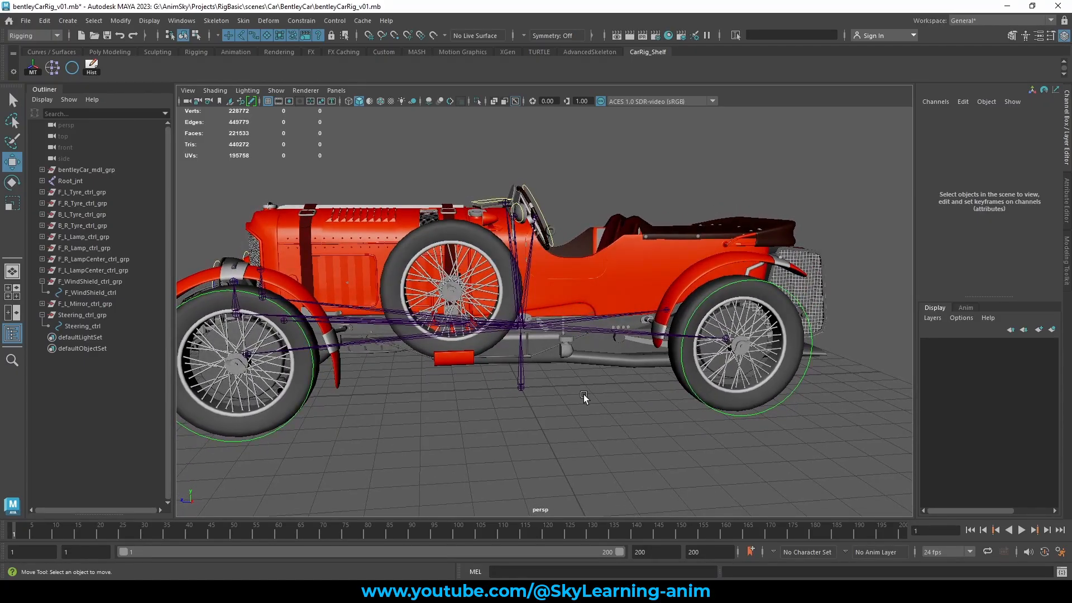
{"action": "left_click_drag", "start_coordinate": [546, 400], "coordinate": [588, 390], "text": "alt"}
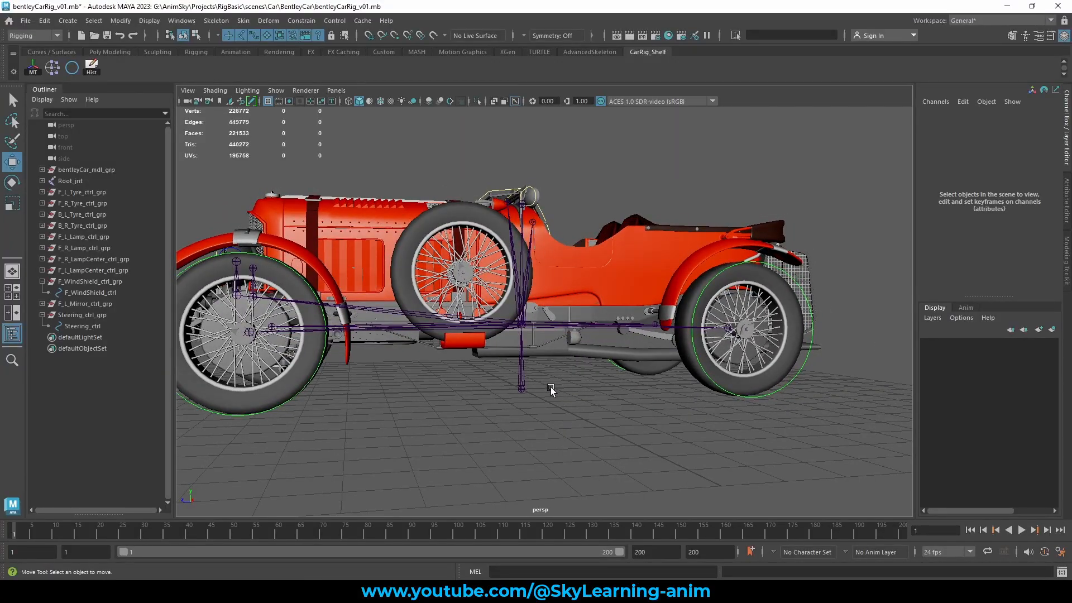
{"action": "scroll", "coordinate": [551, 390], "scroll_direction": "down", "scroll_amount": 5}
{"action": "left_click_drag", "start_coordinate": [547, 384], "coordinate": [545, 350], "text": "alt"}
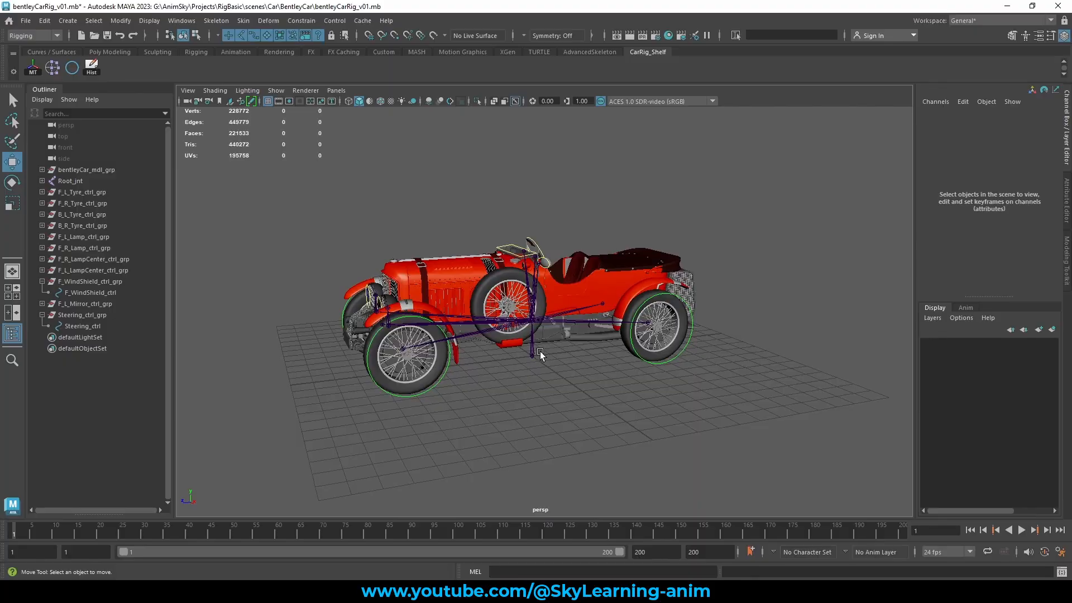
Isolate Root_jnt to inspect the joint hierarchy on its own, and show the whole car again.
{"action": "left_click", "coordinate": [532, 357]}
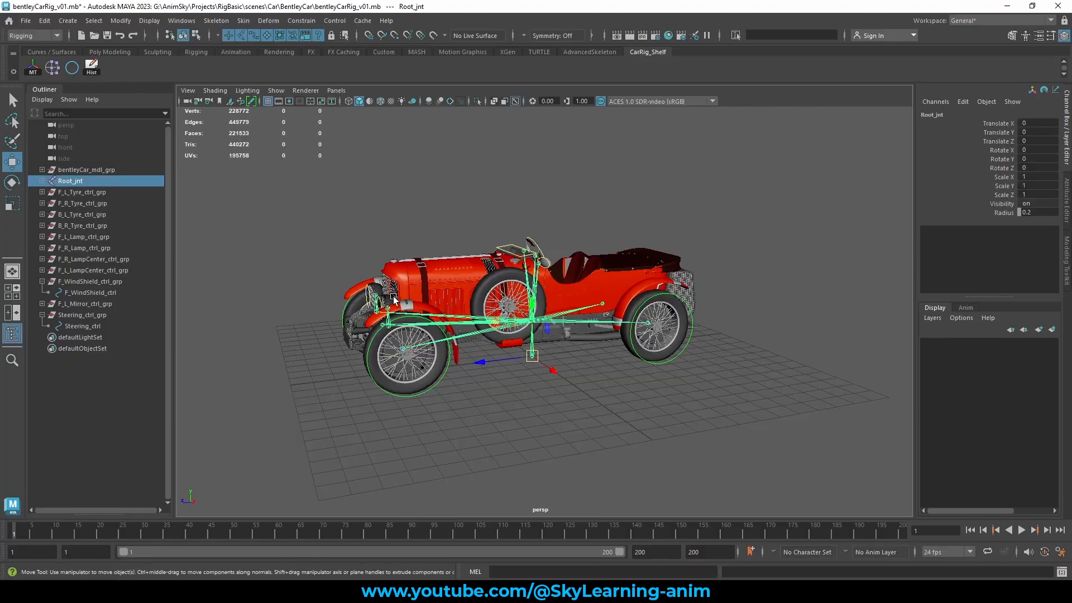
{"action": "left_click_drag", "start_coordinate": [541, 366], "coordinate": [435, 411], "text": "alt"}
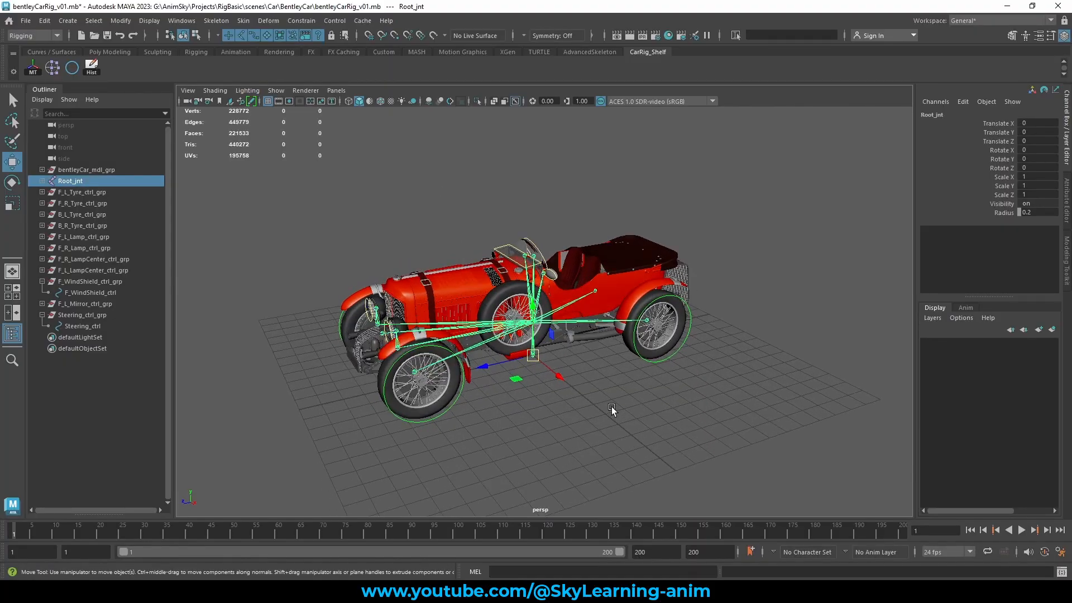
{"action": "left_click", "coordinate": [476, 101]}
{"action": "left_click_drag", "start_coordinate": [462, 259], "coordinate": [469, 128], "text": "alt"}
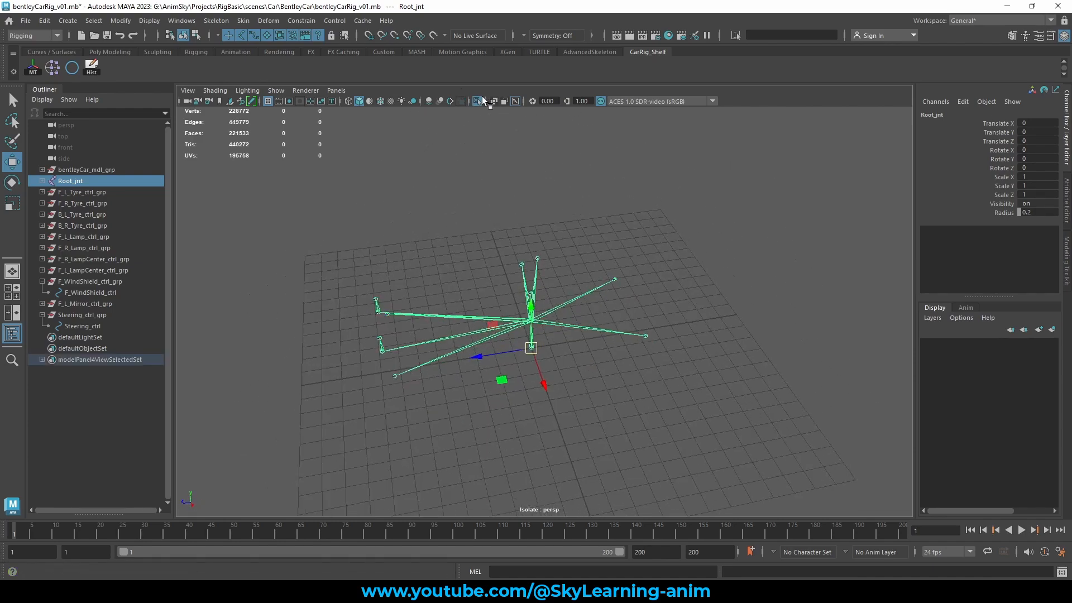
{"action": "left_click", "coordinate": [477, 101]}
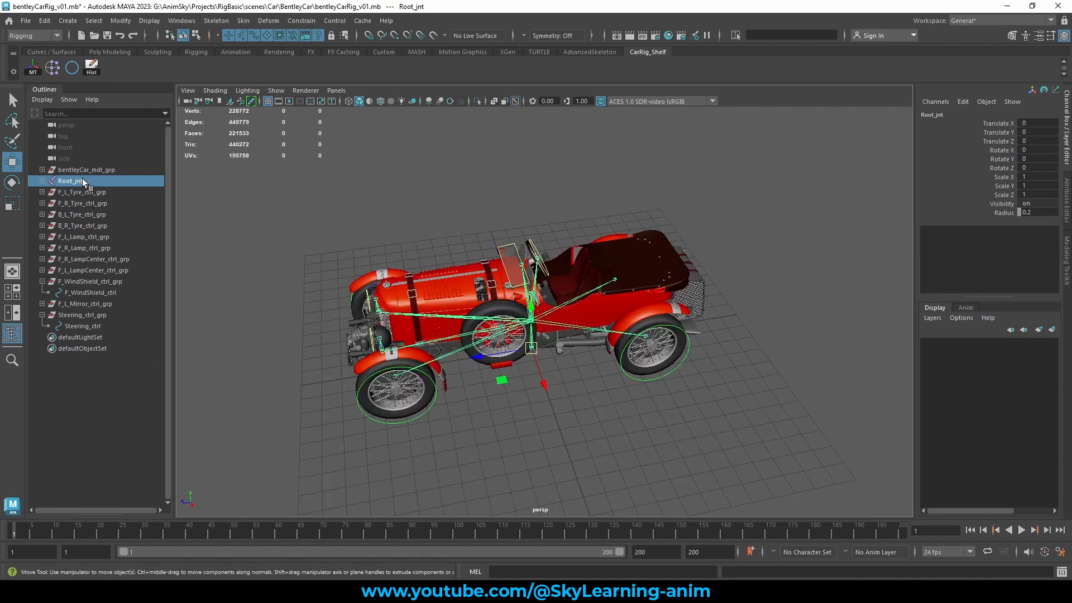
Switch to the top view with the whole car in frame and clear the selection.
{"action": "left_click", "coordinate": [95, 170]}
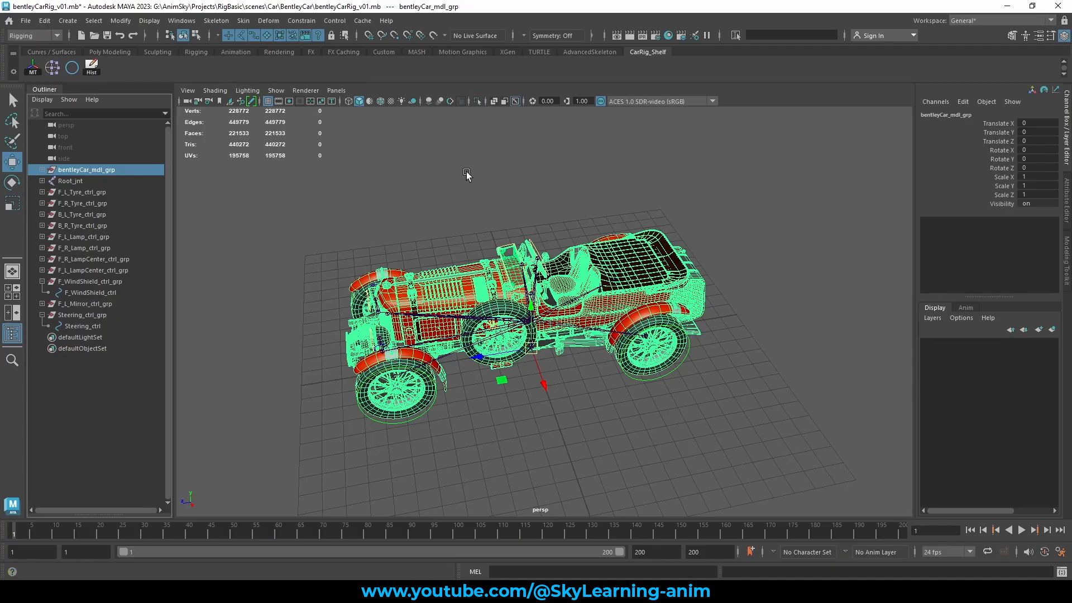
{"action": "key", "text": "space"}
{"action": "key", "text": "space"}
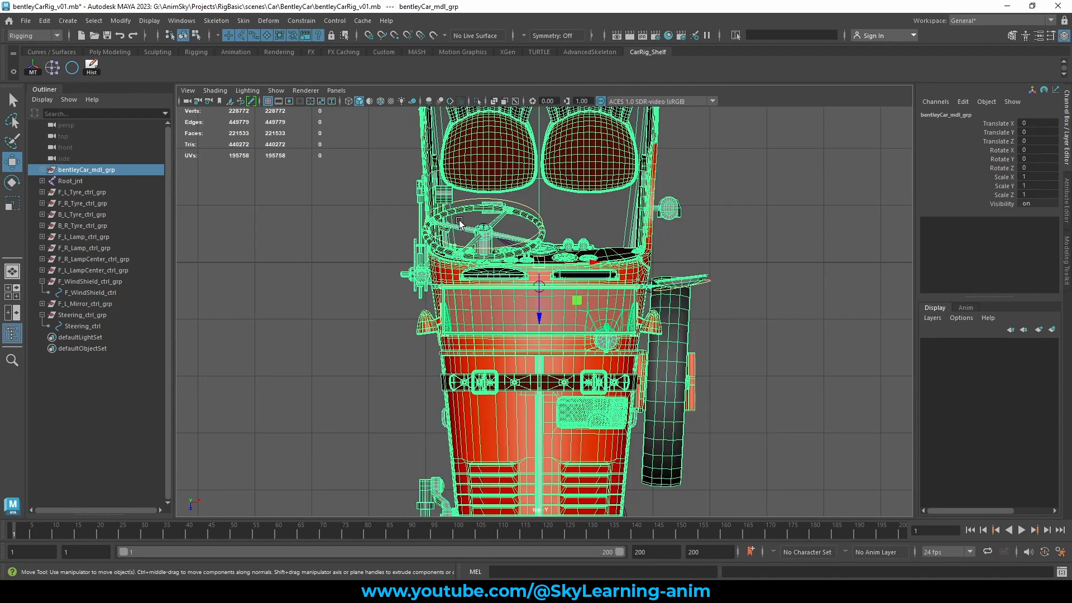
{"action": "scroll", "coordinate": [459, 222], "scroll_direction": "down", "scroll_amount": 8}
{"action": "middle_click_drag", "start_coordinate": [647, 244], "coordinate": [620, 253], "text": "alt"}
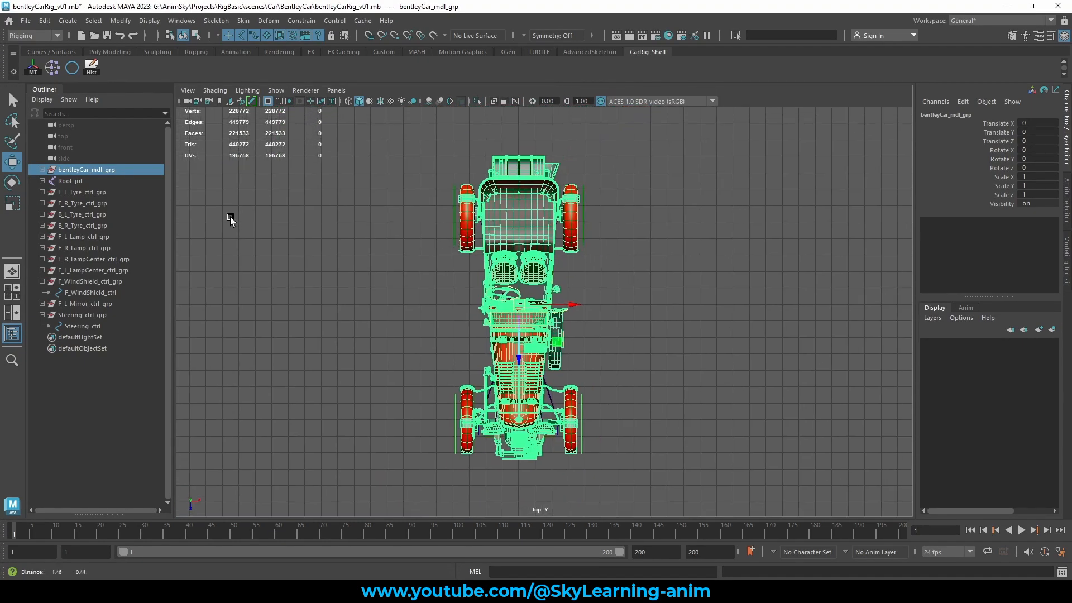
{"action": "left_click", "coordinate": [266, 189]}
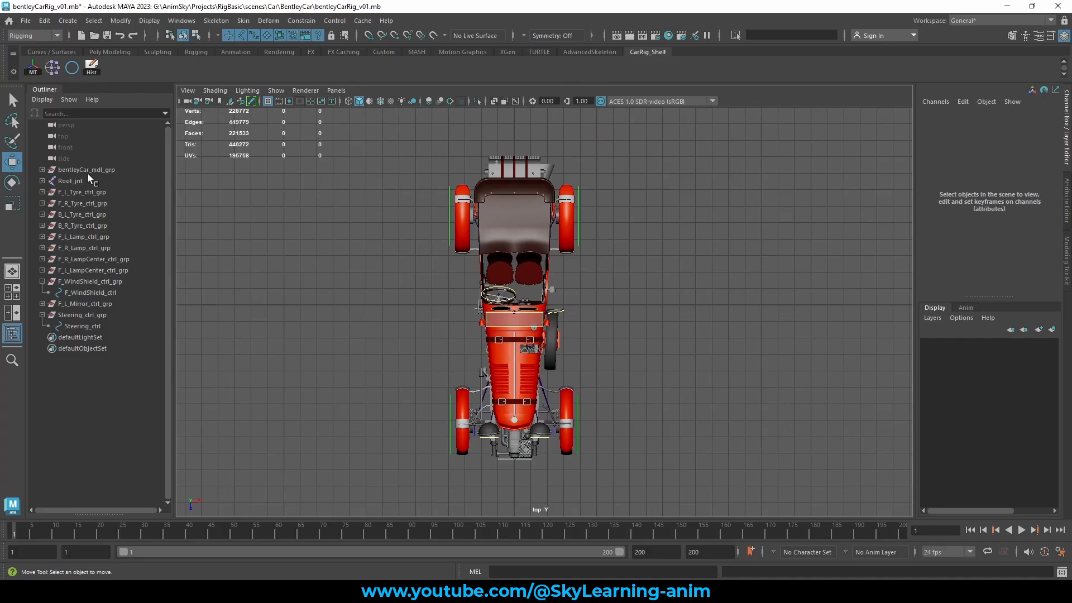
Collapse the expanded control groups and hide everything from bentleyCar_mdl_grp through Steering_ctrl_grp, including Root_jnt.
{"action": "left_click", "coordinate": [42, 281]}
{"action": "left_click", "coordinate": [42, 304]}
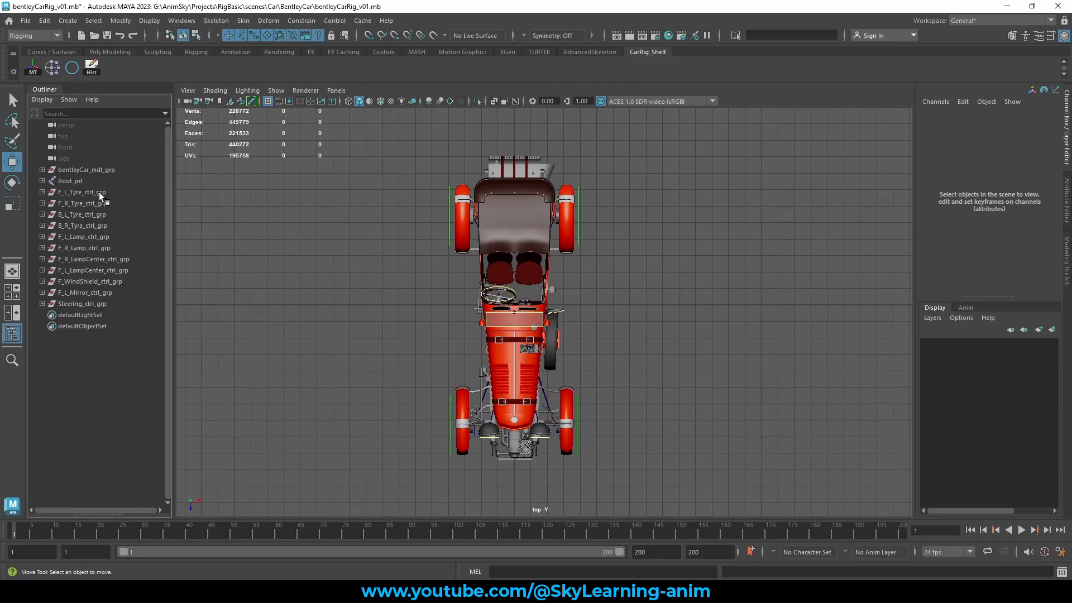
{"action": "left_click_drag", "start_coordinate": [102, 171], "coordinate": [104, 298]}
{"action": "key", "text": "ctrl+h"}
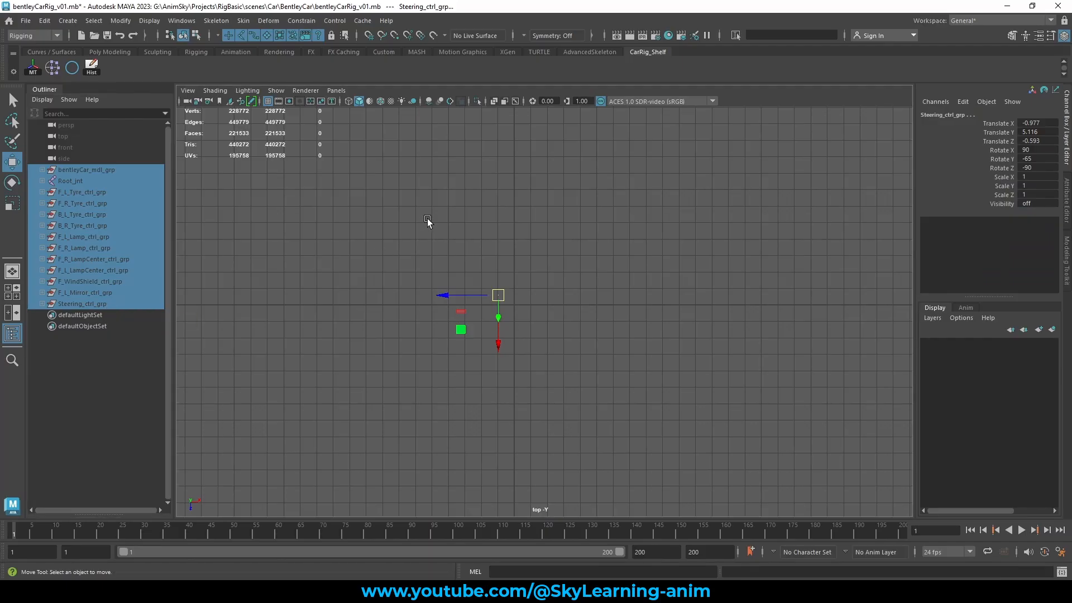
{"action": "left_click", "coordinate": [533, 280]}
{"action": "scroll", "coordinate": [532, 277], "scroll_direction": "up", "scroll_amount": 5}
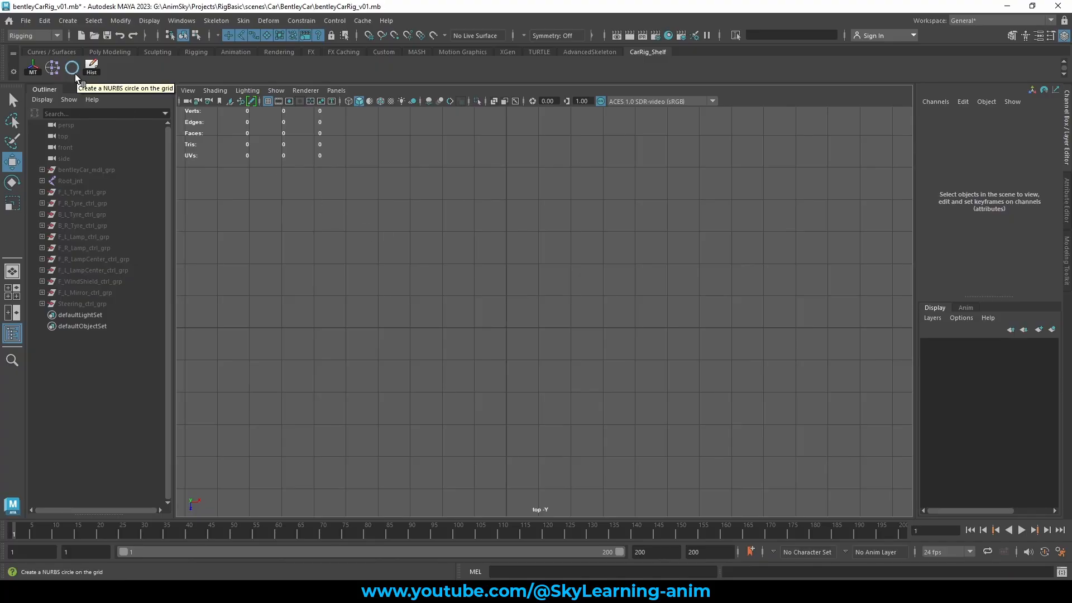
Activate the EP Curve Tool and set its curve degree to 1 Linear.
{"action": "left_click", "coordinate": [56, 50]}
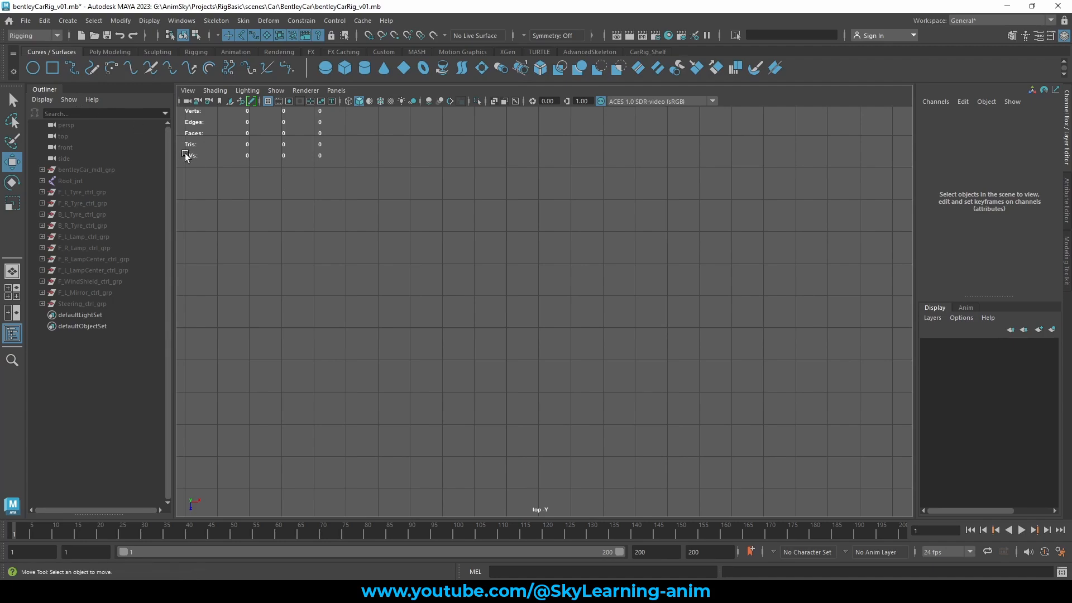
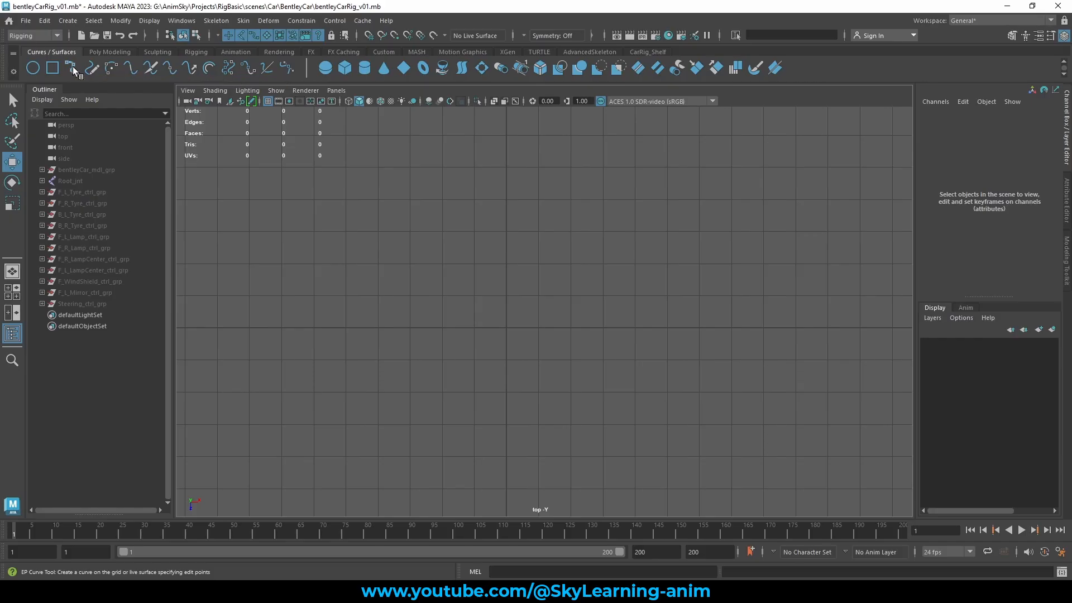
{"action": "left_click", "coordinate": [73, 68]}
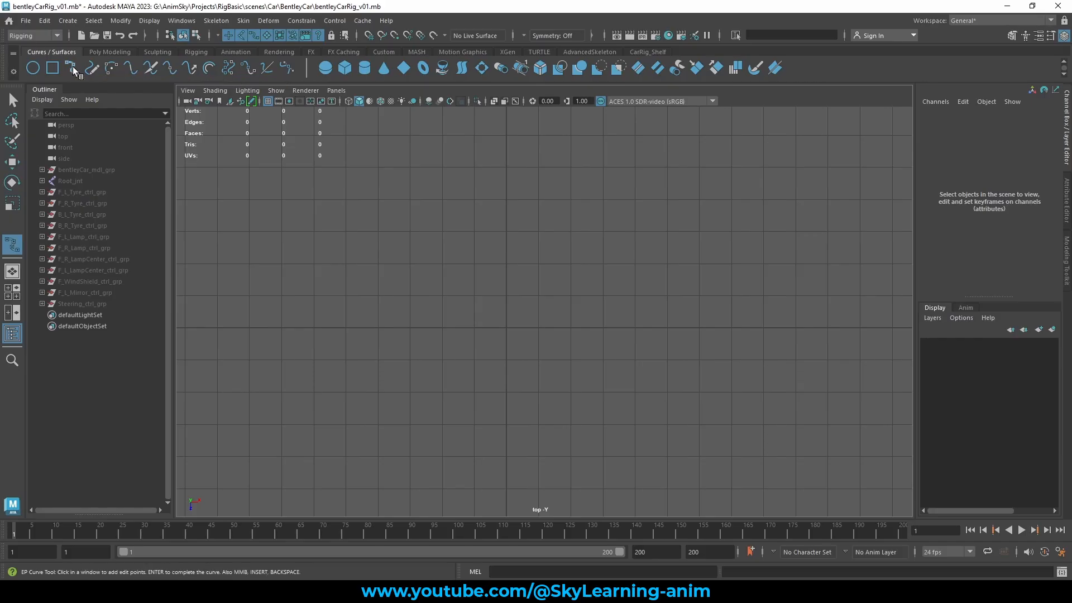
{"action": "double_click", "coordinate": [12, 245]}
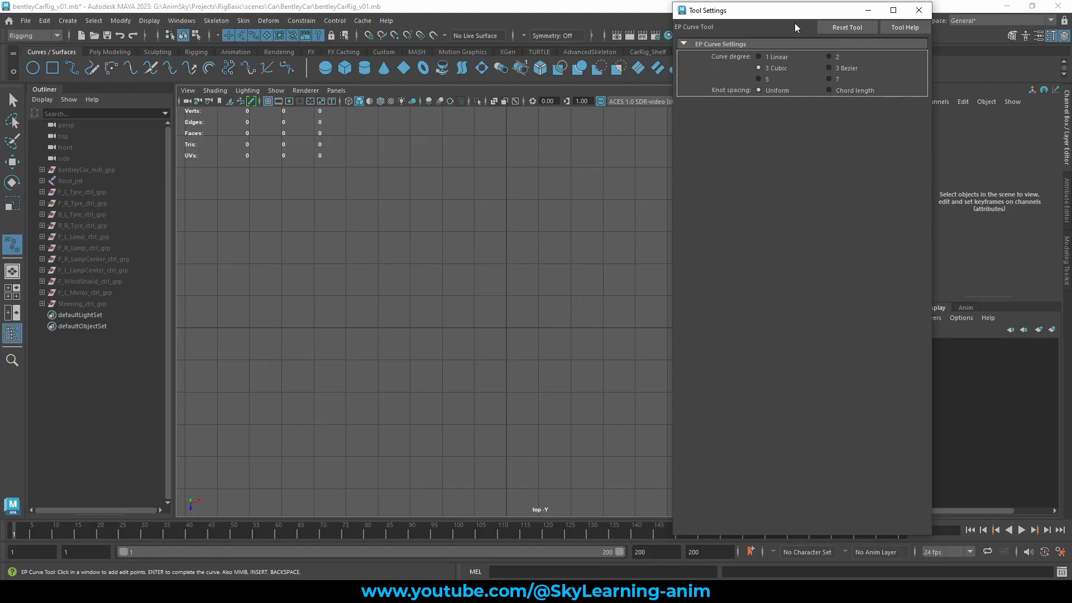
{"action": "left_click_drag", "start_coordinate": [792, 14], "coordinate": [812, 88]}
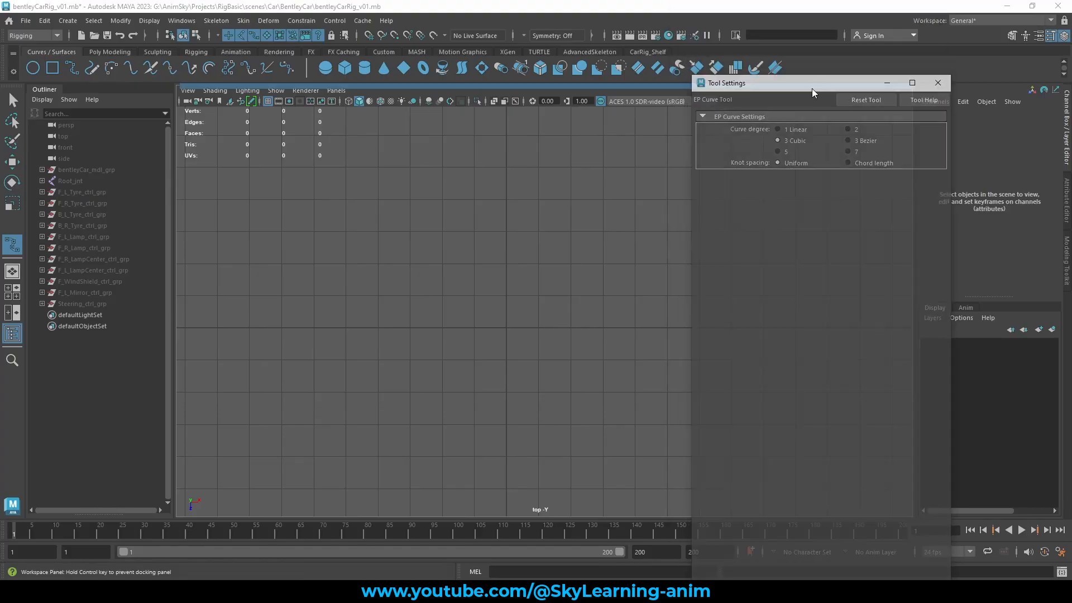
{"action": "left_click", "coordinate": [792, 131]}
{"action": "scroll", "coordinate": [553, 240], "scroll_direction": "up", "scroll_amount": 3}
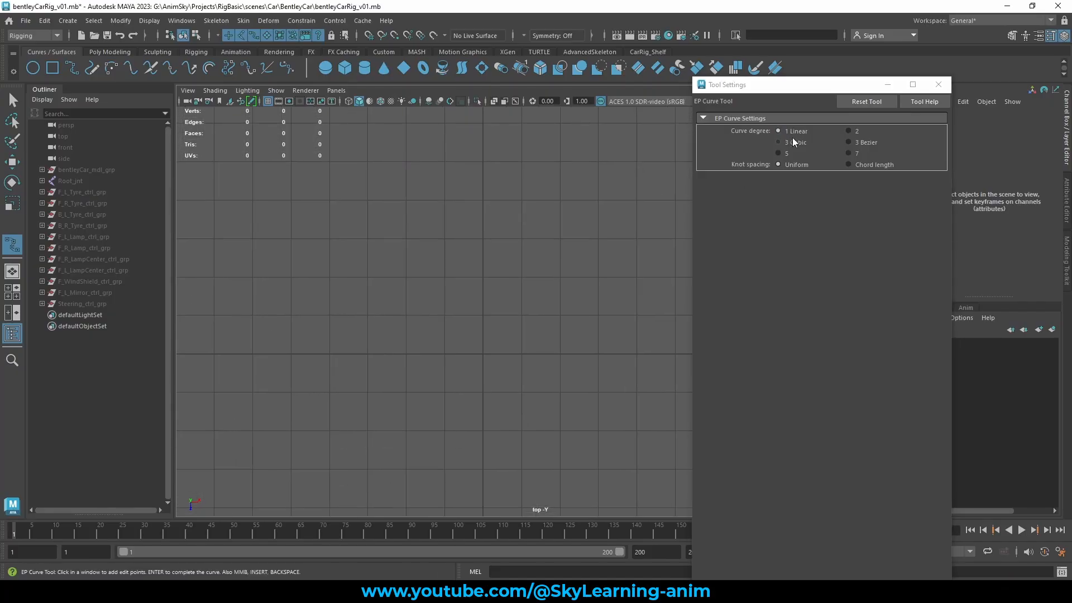
Try drawing a freehand straight-segment curve with the 1 Linear degree in the top view, and undo all its points.
{"action": "left_click", "coordinate": [447, 278]}
{"action": "left_click", "coordinate": [536, 272]}
{"action": "left_click", "coordinate": [536, 210]}
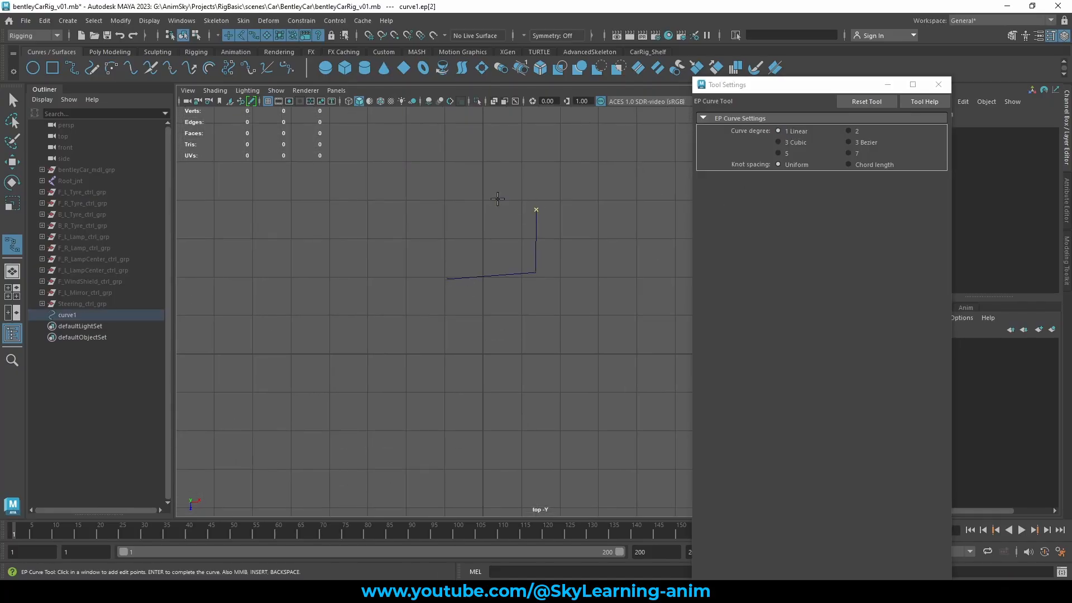
{"action": "left_click", "coordinate": [481, 198]}
{"action": "left_click", "coordinate": [450, 227]}
{"action": "left_click", "coordinate": [438, 258]}
{"action": "key", "text": "ctrl+z"}
{"action": "key", "text": "ctrl+z"}
{"action": "key", "text": "ctrl+z"}
{"action": "key", "text": "ctrl+z"}
{"action": "key", "text": "ctrl+z"}
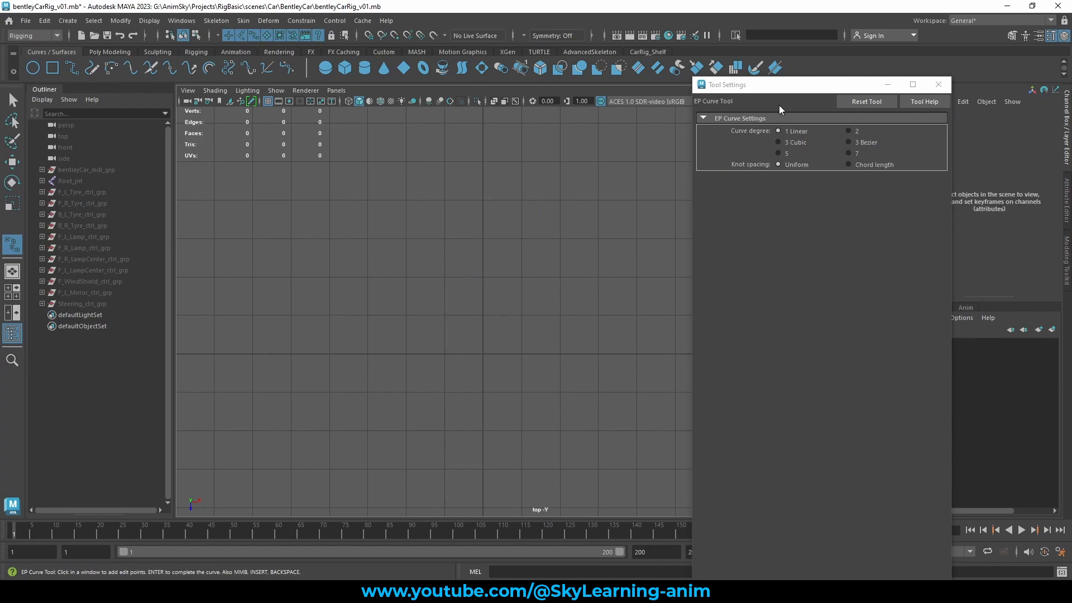
Try a freehand EP curve with the 3 Cubic degree, remove its points, and set the curve degree back to 1 Linear.
{"action": "left_click", "coordinate": [796, 145]}
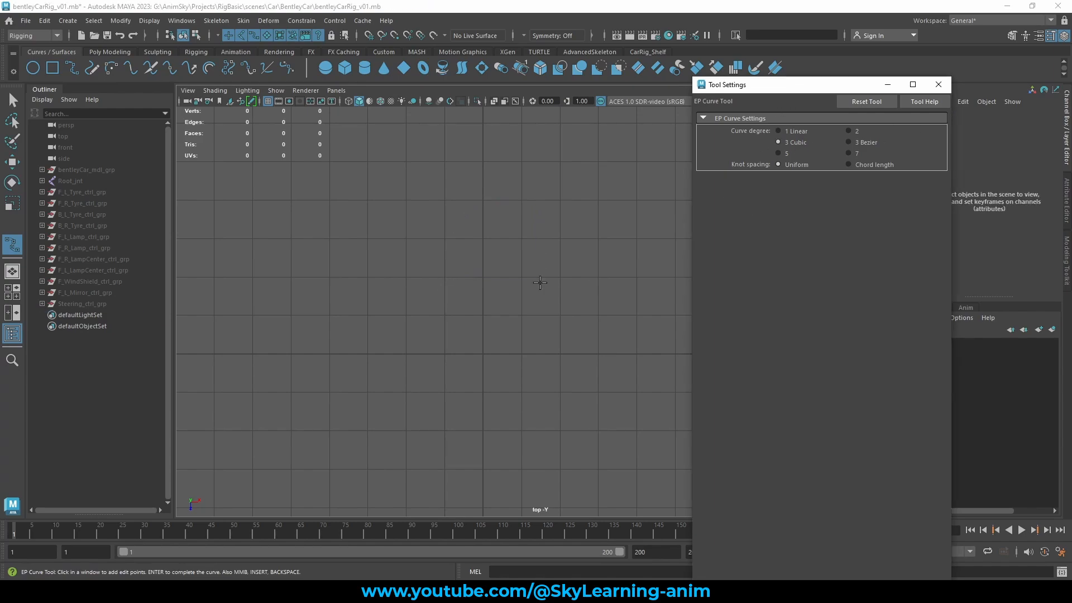
{"action": "left_click", "coordinate": [429, 279]}
{"action": "left_click", "coordinate": [506, 227]}
{"action": "left_click", "coordinate": [556, 273]}
{"action": "left_click", "coordinate": [536, 393]}
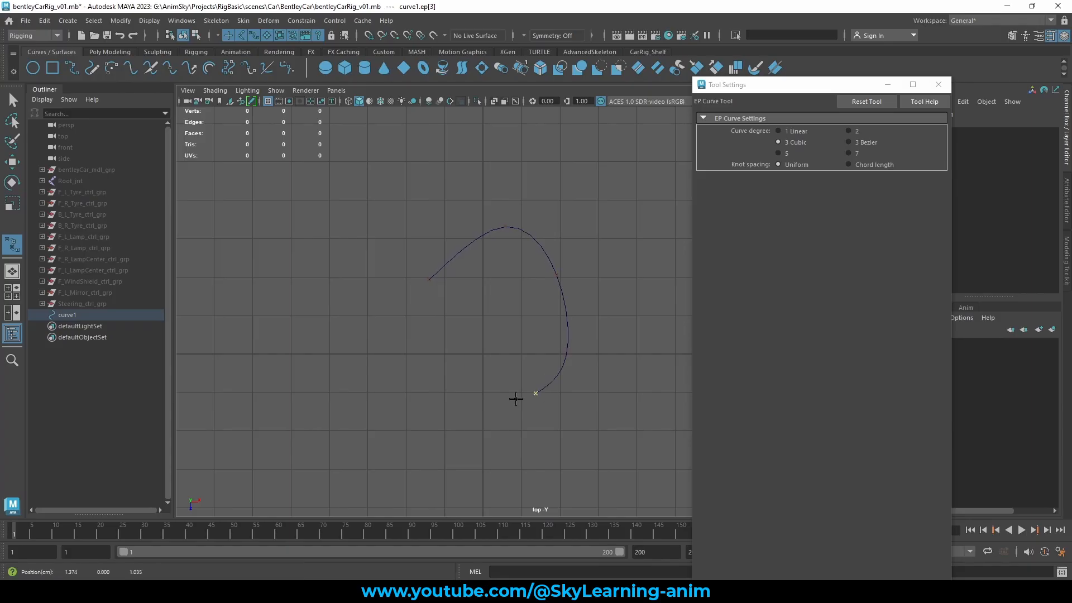
{"action": "left_click", "coordinate": [460, 391]}
{"action": "left_click", "coordinate": [400, 332]}
{"action": "key", "text": "BackSpace"}
{"action": "key", "text": "BackSpace"}
{"action": "key", "text": "BackSpace"}
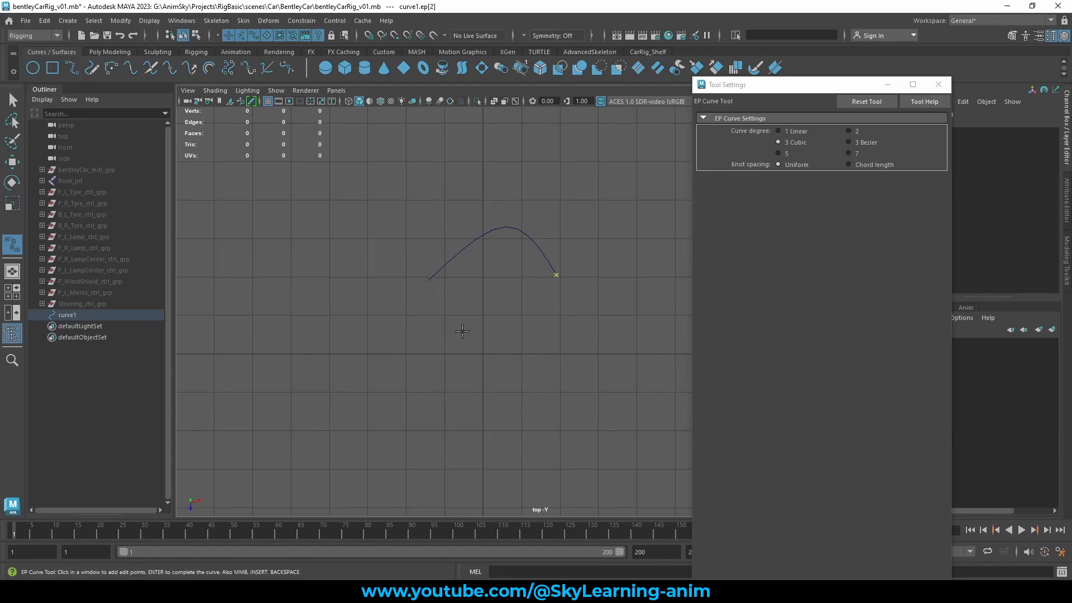
{"action": "key", "text": "BackSpace"}
{"action": "key", "text": "BackSpace"}
{"action": "key", "text": "BackSpace"}
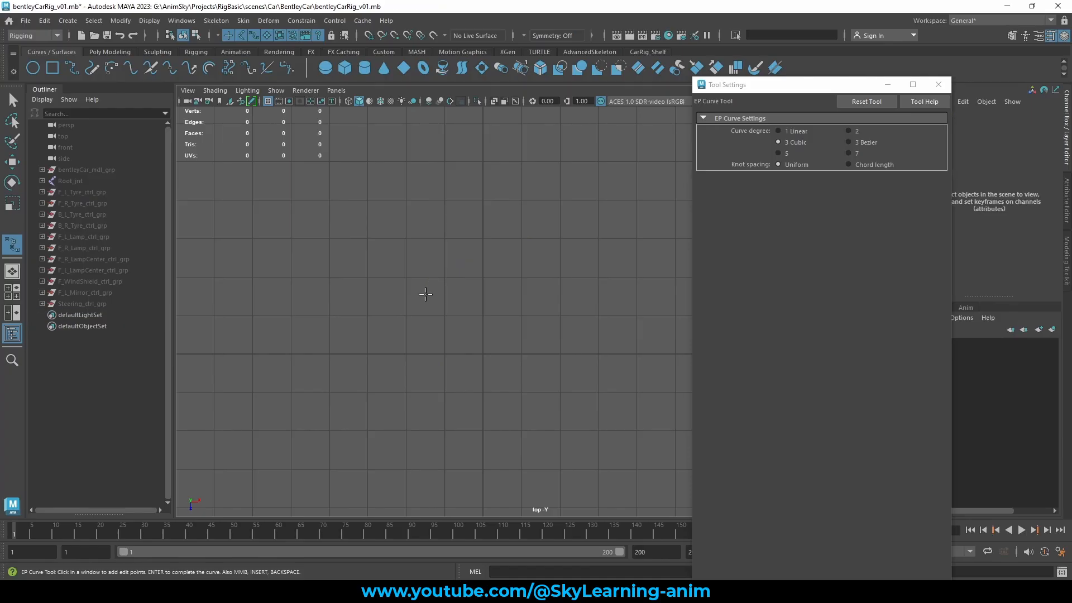
{"action": "left_click", "coordinate": [796, 133]}
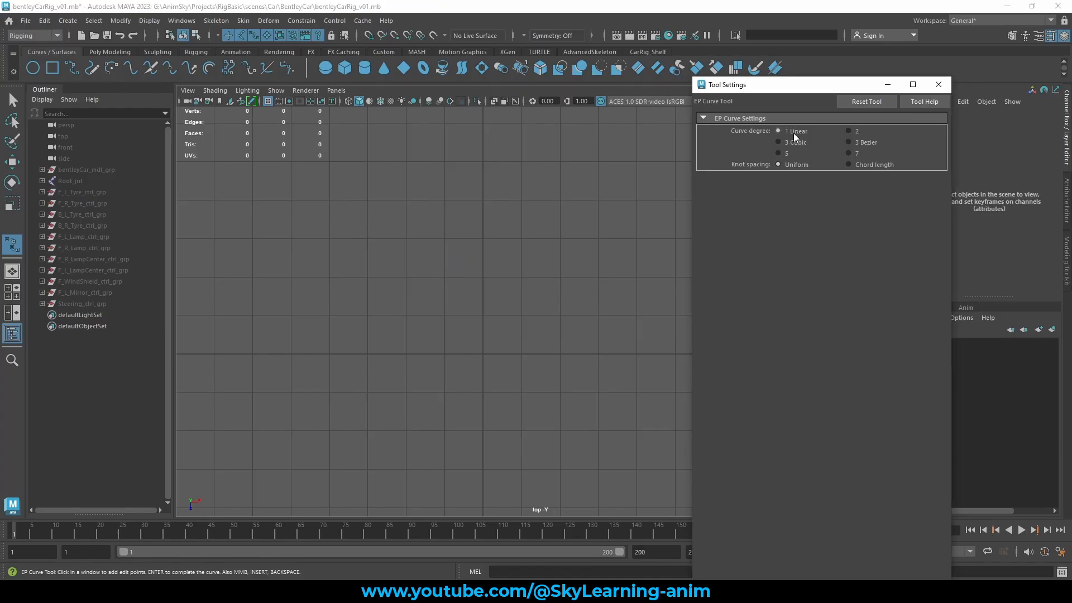
Draw the upper arrow with grid-snapped points, starting one grid unit left of the origin, with its tip four units above the origin.
{"action": "scroll", "coordinate": [498, 328], "scroll_direction": "up", "scroll_amount": 1}
{"action": "mouse_move", "coordinate": [532, 318]}
{"action": "middle_mouse_down", "text": "alt"}
{"action": "mouse_move", "coordinate": [496, 323]}
{"action": "mouse_move", "coordinate": [515, 307]}
{"action": "middle_mouse_up", "text": "alt"}
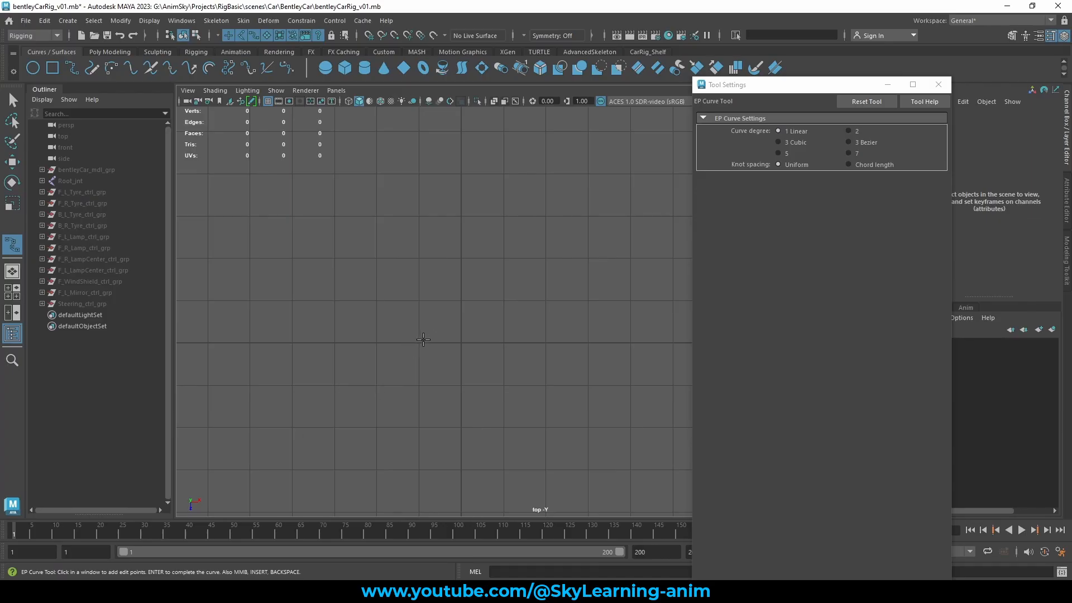
{"action": "left_click", "coordinate": [419, 342]}
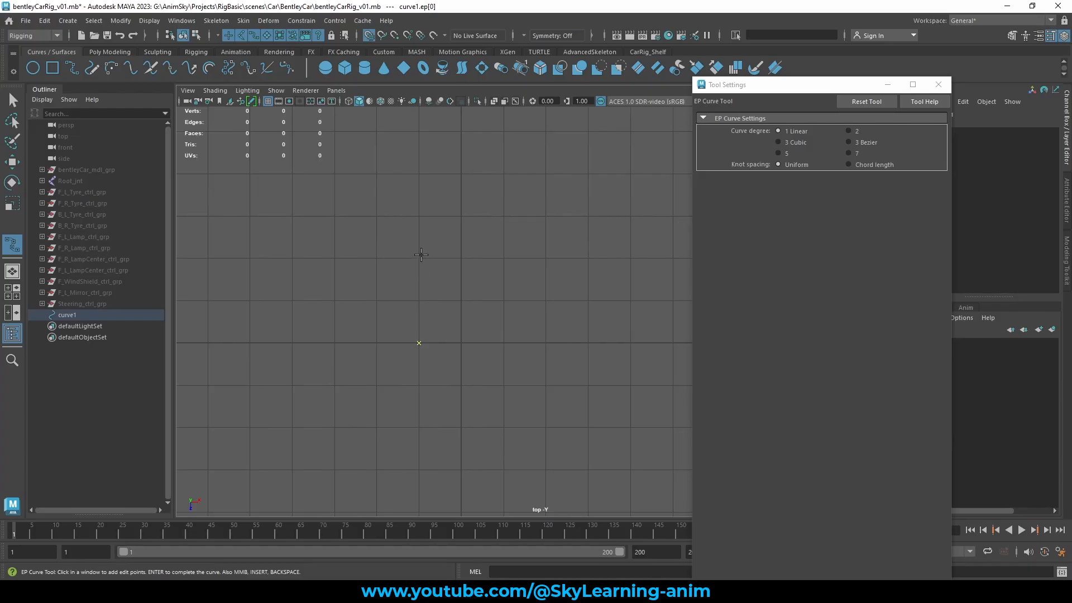
{"action": "left_click", "coordinate": [419, 258]}
{"action": "left_click", "coordinate": [378, 258]}
{"action": "left_click", "coordinate": [459, 173]}
{"action": "left_click", "coordinate": [546, 258]}
{"action": "middle_click_drag", "start_coordinate": [574, 317], "coordinate": [564, 247], "text": "alt"}
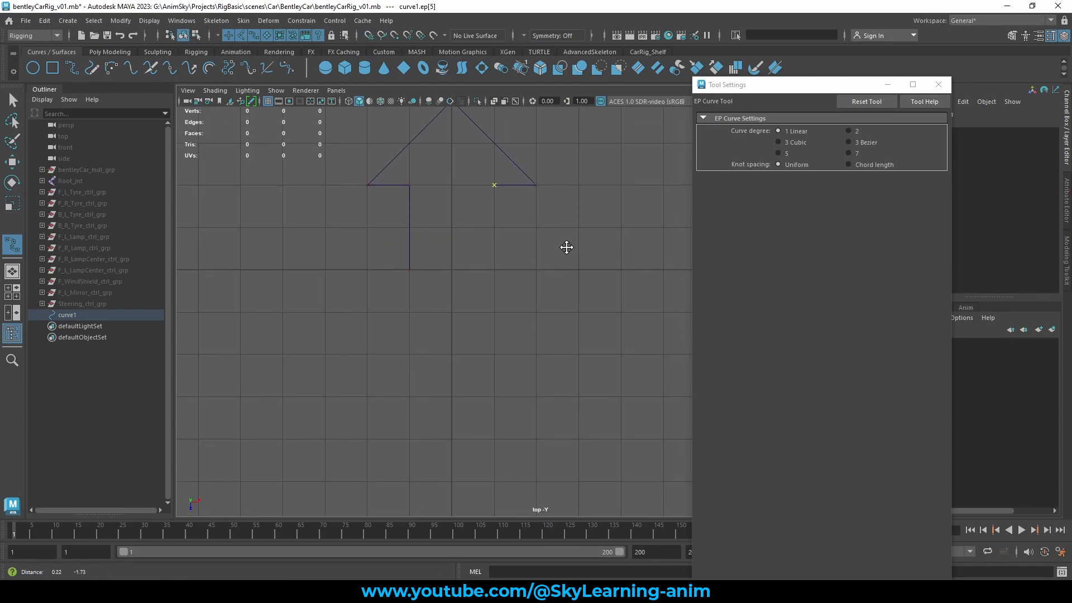
{"action": "key", "text": "x"}
{"action": "left_click", "coordinate": [496, 224]}
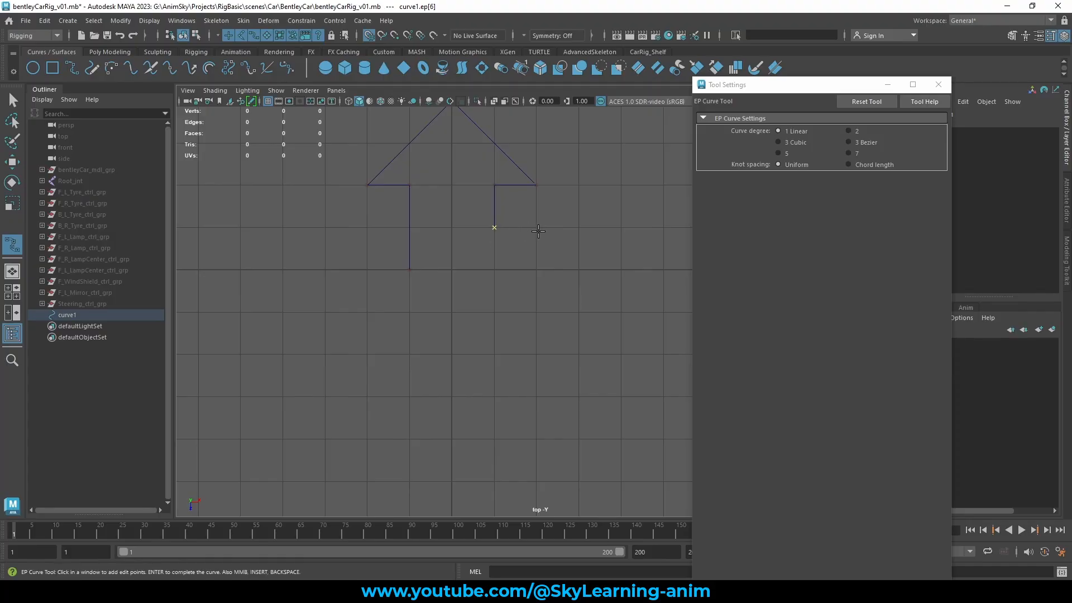
Continue the curve with grid-snapped points into the right arrow, its tip five units from the origin, and down the lower arrow's shaft.
{"action": "left_click", "coordinate": [578, 227]}
{"action": "left_click", "coordinate": [579, 185]}
{"action": "left_click", "coordinate": [664, 269]}
{"action": "left_click", "coordinate": [583, 353]}
{"action": "left_click", "coordinate": [579, 312]}
{"action": "left_click", "coordinate": [495, 312]}
{"action": "left_click", "coordinate": [494, 396]}
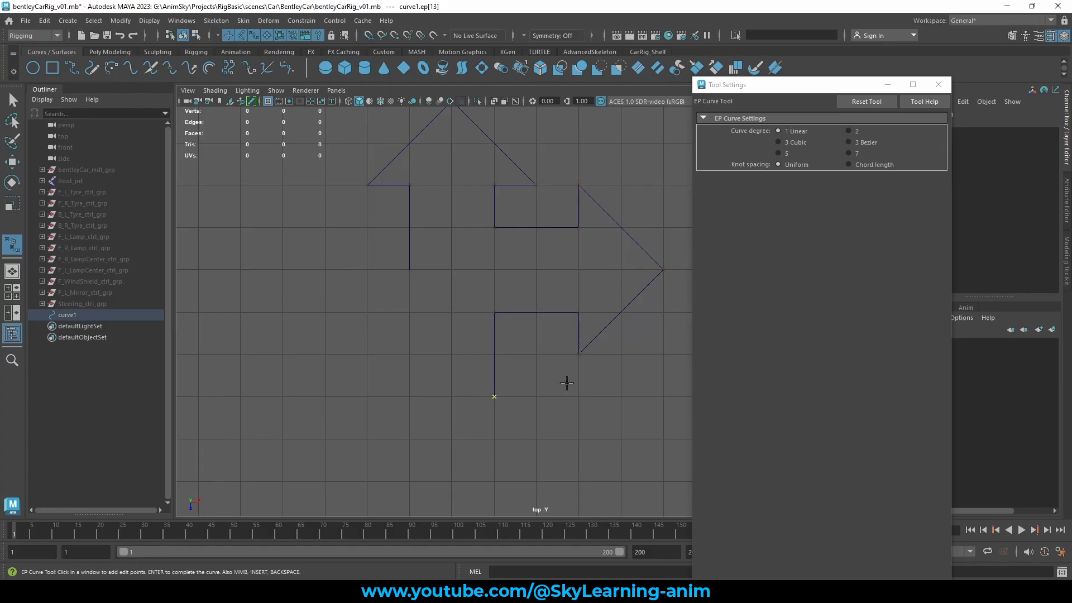
Draw the lower arrowhead, three grid units wide on each side with its tip six units below the origin, and its left shaft edge.
{"action": "middle_click_drag", "start_coordinate": [572, 365], "coordinate": [585, 312], "text": "alt"}
{"action": "key", "text": "x"}
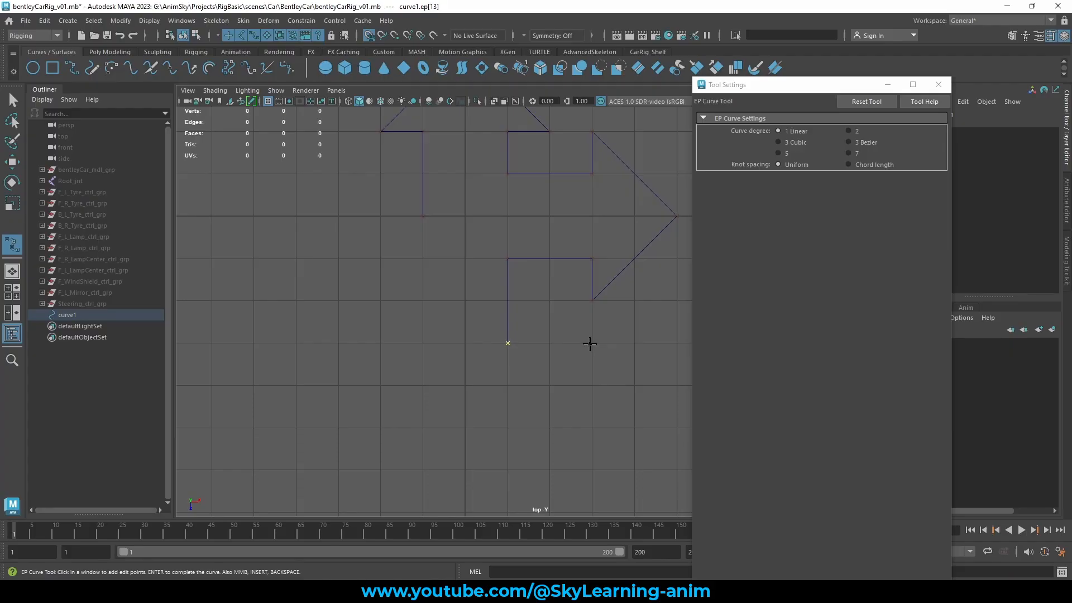
{"action": "left_click", "coordinate": [591, 343]}
{"action": "left_click", "coordinate": [468, 471]}
{"action": "left_click", "coordinate": [380, 343]}
{"action": "middle_click_drag", "start_coordinate": [440, 312], "coordinate": [439, 332], "text": "alt"}
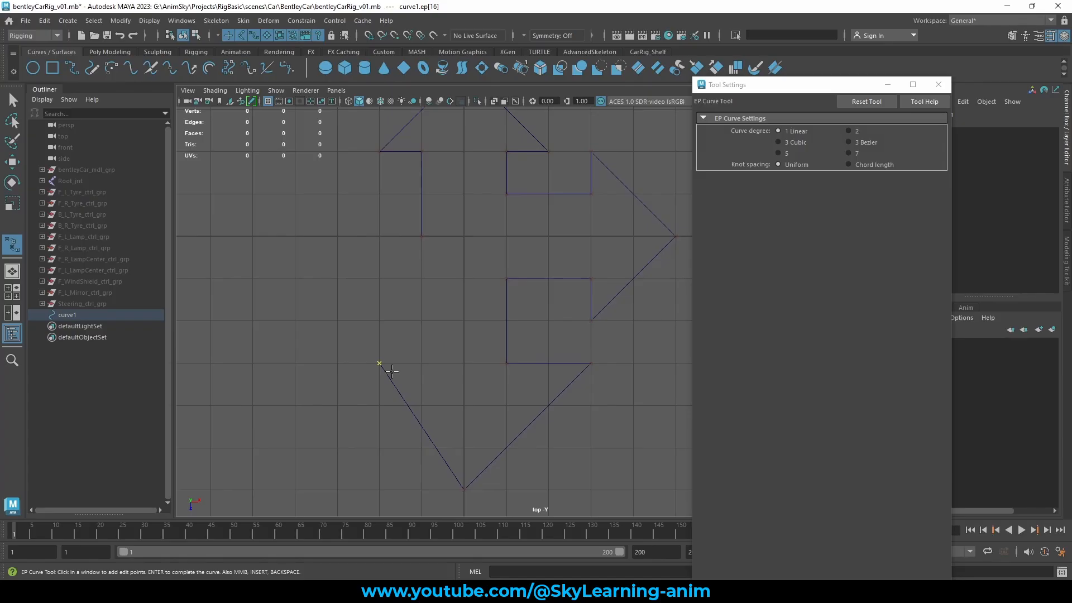
{"action": "key", "text": "BackSpace"}
{"action": "left_click", "coordinate": [339, 364]}
{"action": "left_click", "coordinate": [422, 363]}
{"action": "left_click", "coordinate": [421, 279]}
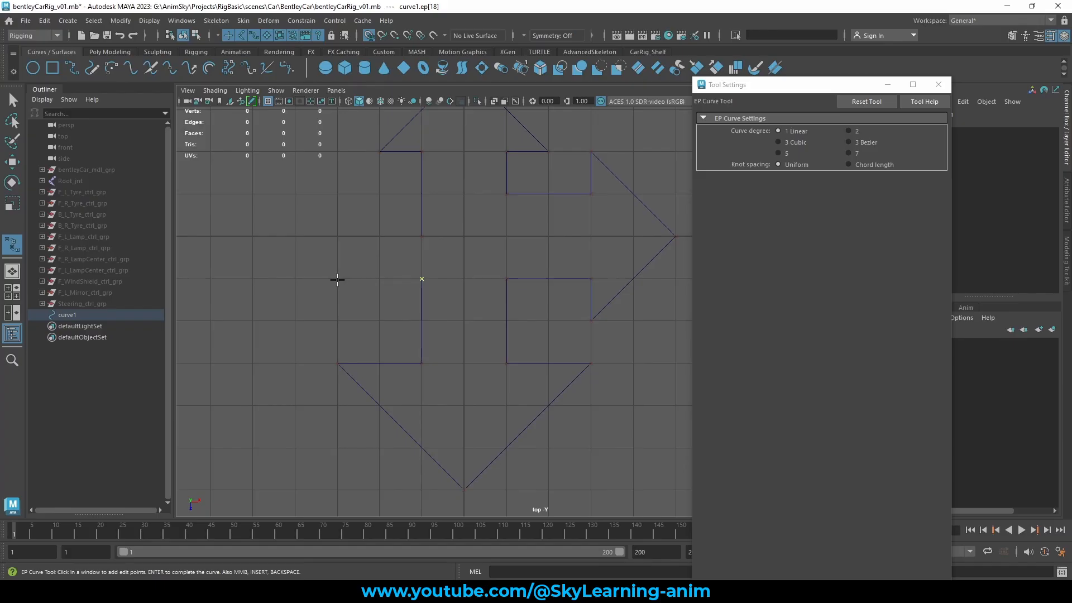
Draw the left arrow with its tip five grid units from the origin, ending at the upper arrow's shaft, and finish the curve.
{"action": "left_click", "coordinate": [337, 279]}
{"action": "left_click", "coordinate": [337, 321]}
{"action": "left_click", "coordinate": [253, 235]}
{"action": "left_click", "coordinate": [337, 152]}
{"action": "left_click", "coordinate": [337, 194]}
{"action": "left_click", "coordinate": [422, 194]}
{"action": "key", "text": "Return"}
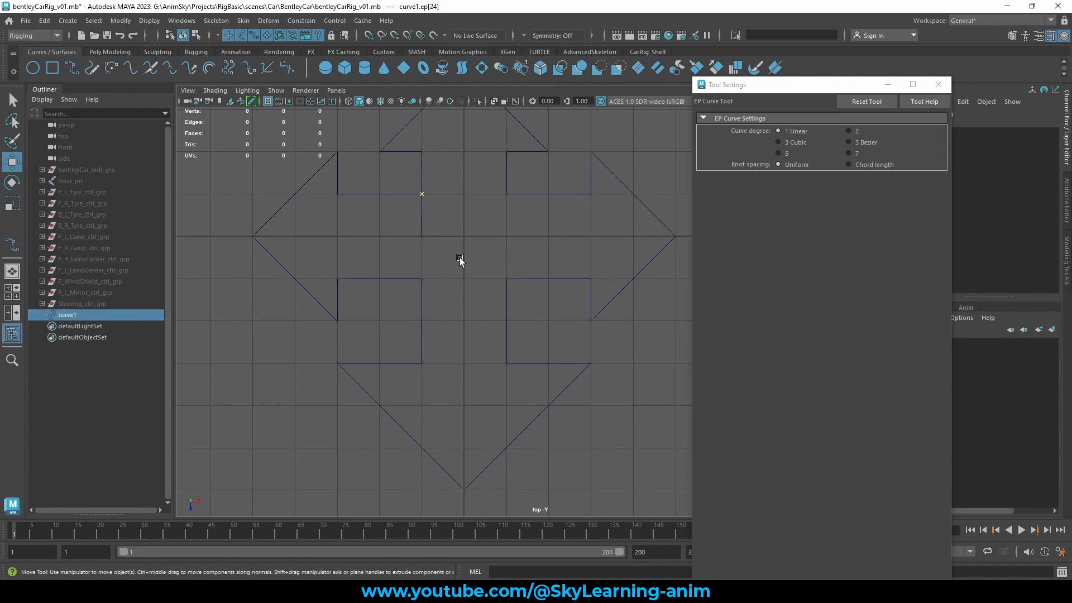
Move the curve's first control vertex up one unit onto the curve's end point, snapped to the grid.
{"action": "key", "text": "w"}
{"action": "middle_click_drag", "start_coordinate": [493, 228], "coordinate": [461, 264], "text": "alt"}
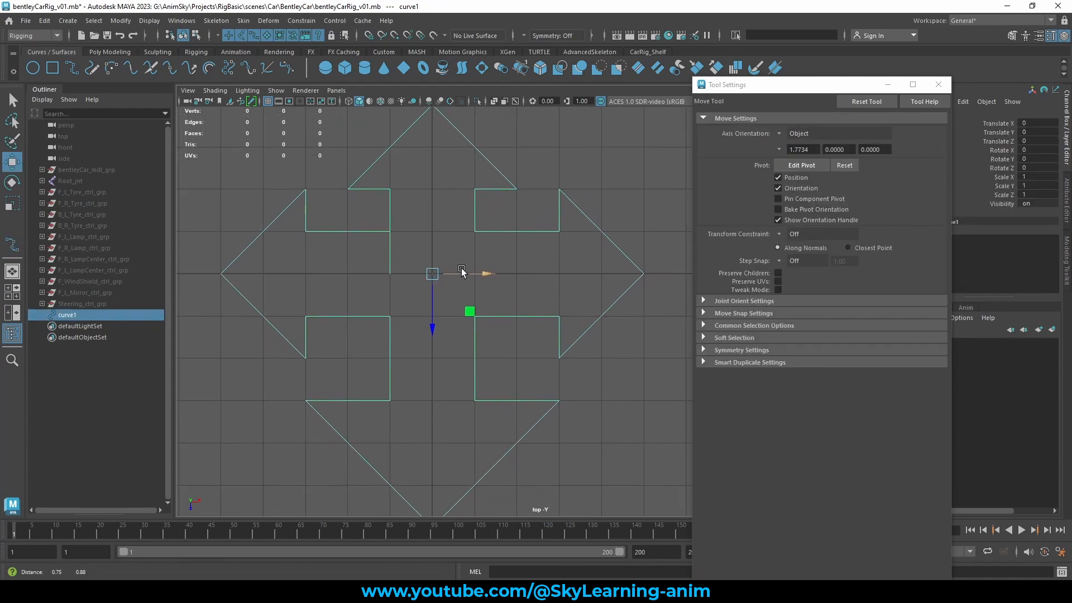
{"action": "right_click_drag", "start_coordinate": [438, 222], "coordinate": [394, 225]}
{"action": "scroll", "coordinate": [382, 271], "scroll_direction": "up", "scroll_amount": 1}
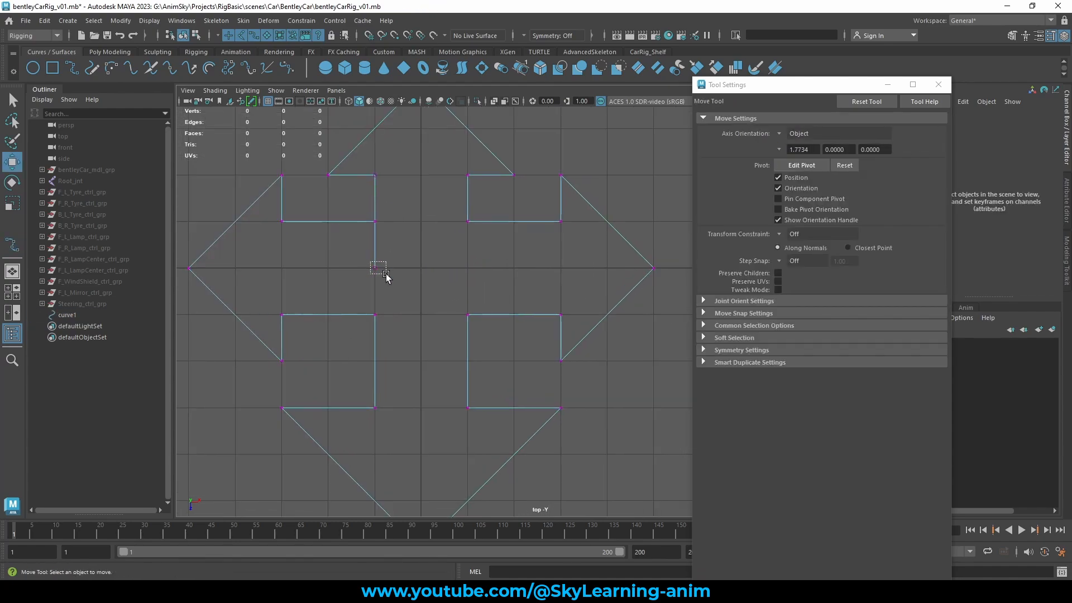
{"action": "left_click", "coordinate": [382, 271]}
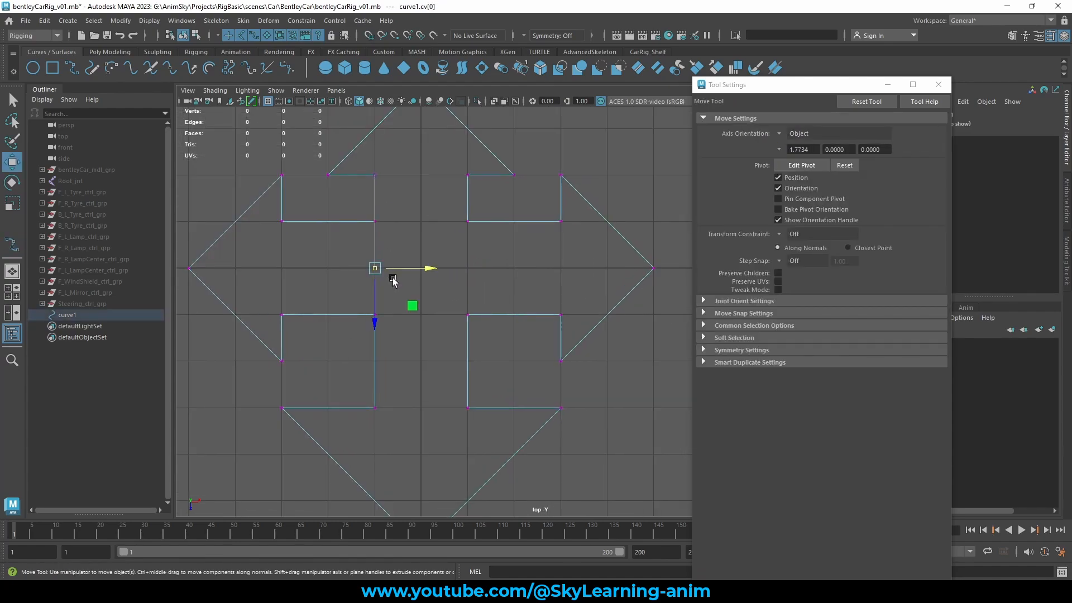
{"action": "left_click", "coordinate": [375, 314]}
{"action": "key", "text": "x"}
{"action": "middle_click_drag", "start_coordinate": [409, 214], "coordinate": [411, 215]}
Snap the pivot of the upper arrow's control vertices to the arrowhead's base and move them up one grid unit.
{"action": "scroll", "coordinate": [441, 251], "scroll_direction": "down", "scroll_amount": 2}
{"action": "left_click_drag", "start_coordinate": [399, 154], "coordinate": [535, 238]}
{"action": "middle_click_drag", "start_coordinate": [535, 240], "coordinate": [530, 308], "text": "alt"}
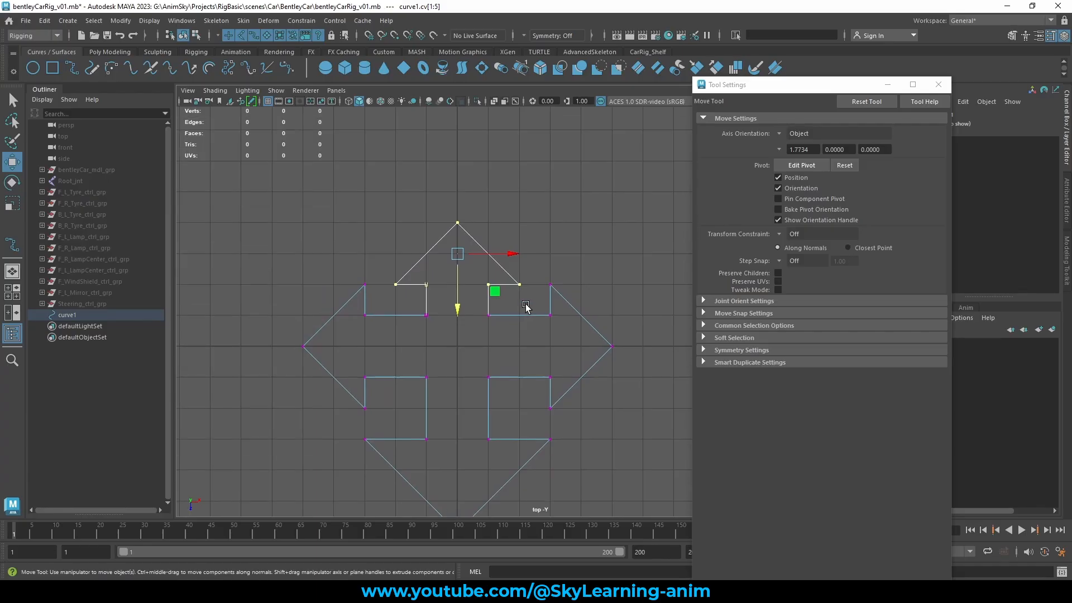
{"action": "key", "text": "d"}
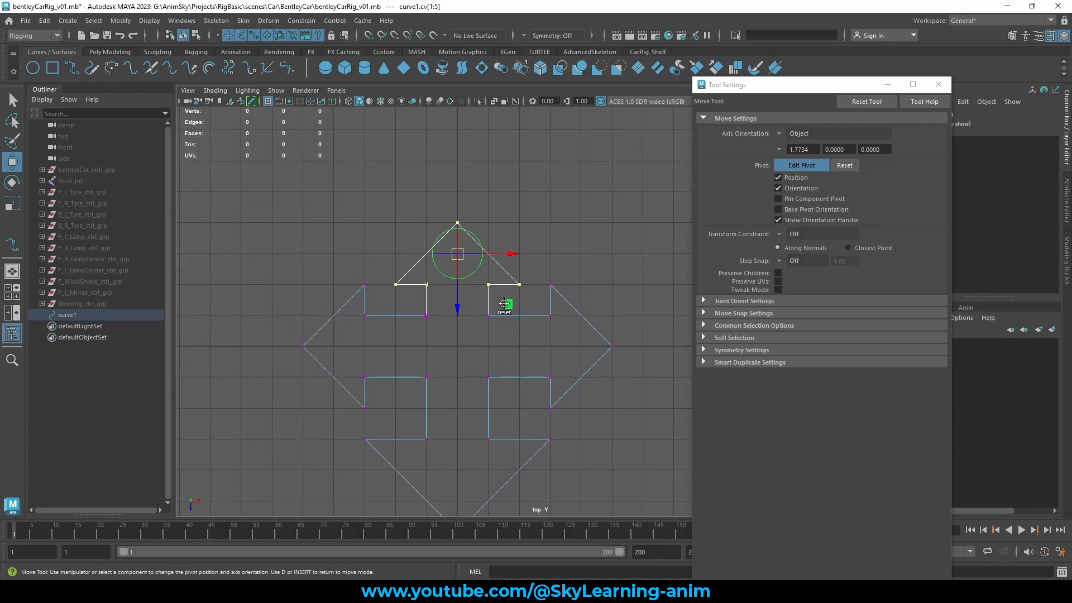
{"action": "key", "text": "v"}
{"action": "left_click_drag", "start_coordinate": [458, 310], "coordinate": [427, 314]}
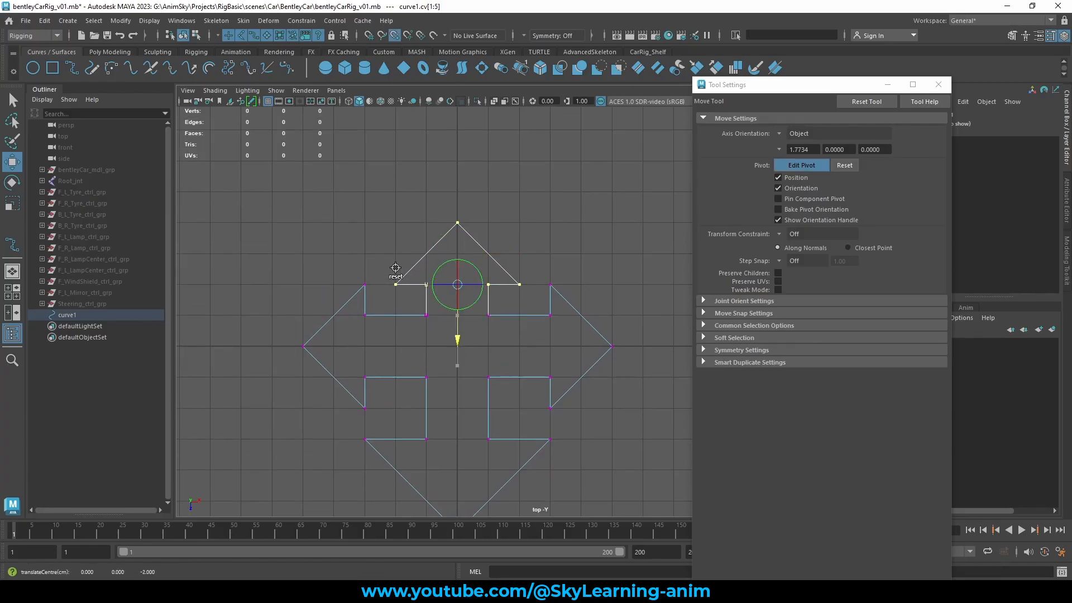
{"action": "key", "text": "d"}
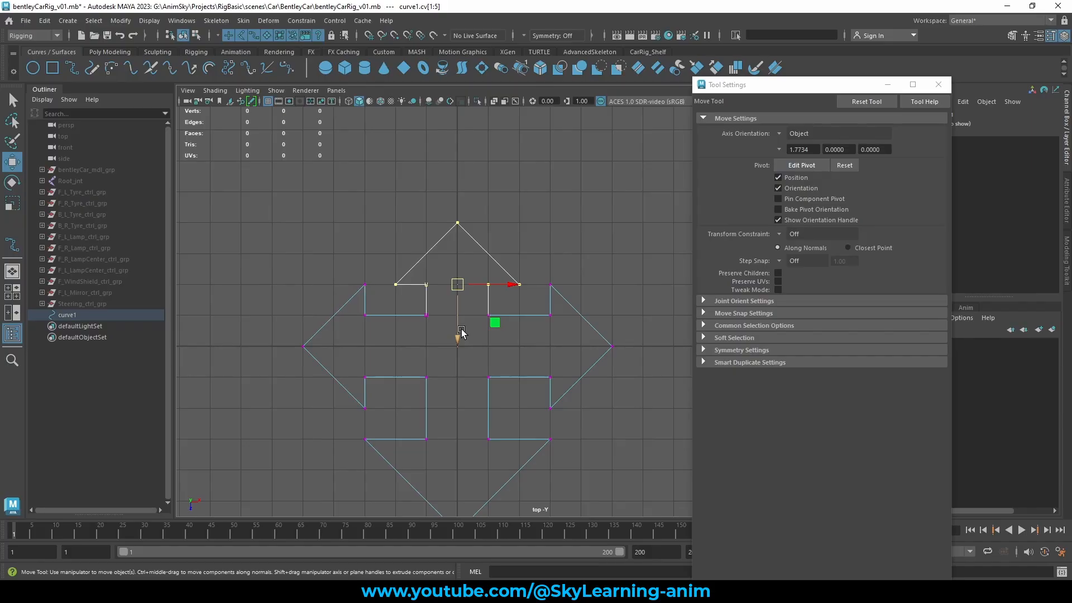
{"action": "left_click_drag", "start_coordinate": [456, 335], "coordinate": [508, 247]}
Narrow the lower arrowhead by moving its two outer corner vertices inward one grid unit each, snapped to the grid.
{"action": "scroll", "coordinate": [531, 280], "scroll_direction": "down", "scroll_amount": 3}
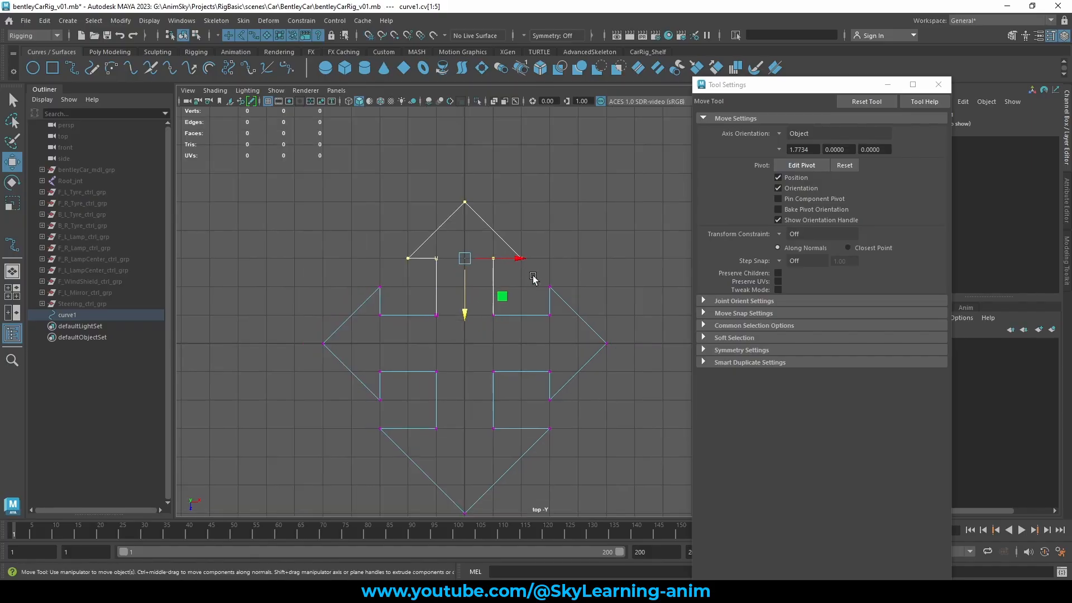
{"action": "middle_click_drag", "start_coordinate": [580, 283], "coordinate": [564, 196], "text": "alt"}
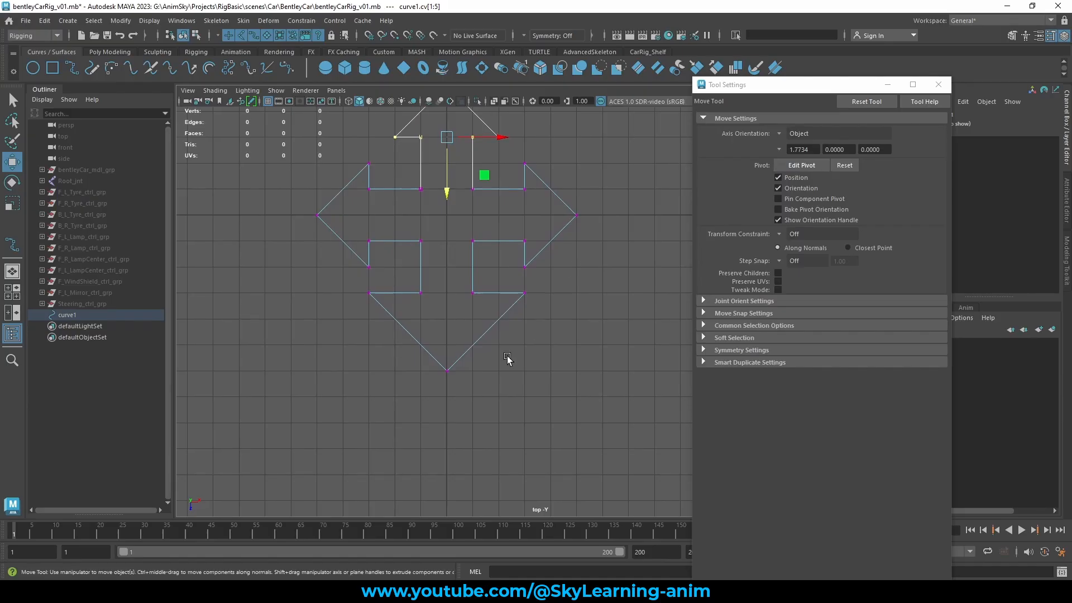
{"action": "middle_click_drag", "start_coordinate": [528, 241], "coordinate": [519, 310], "text": "alt"}
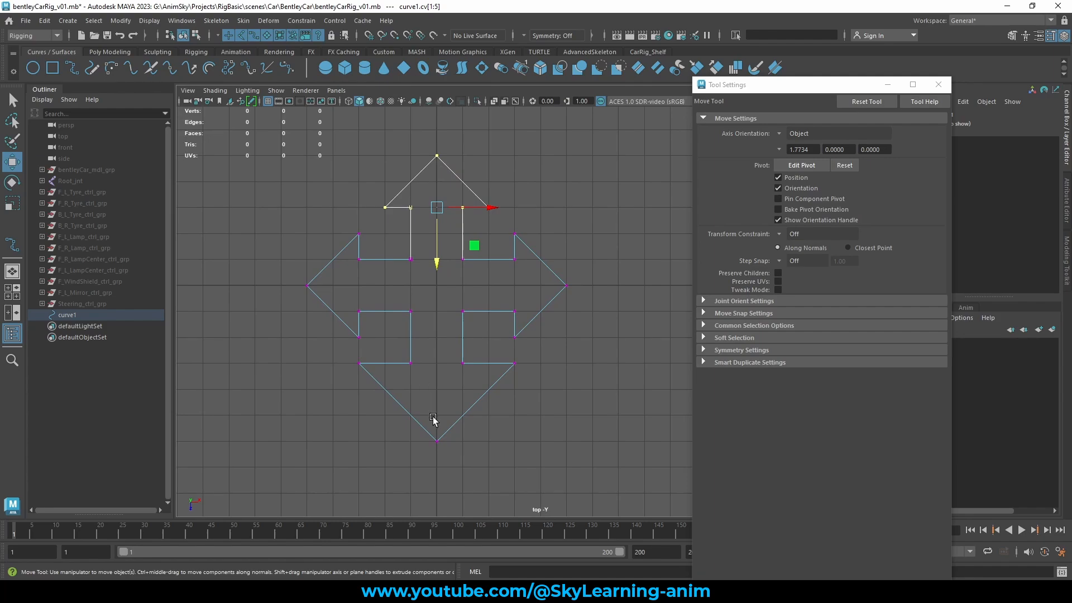
{"action": "left_click", "coordinate": [438, 439]}
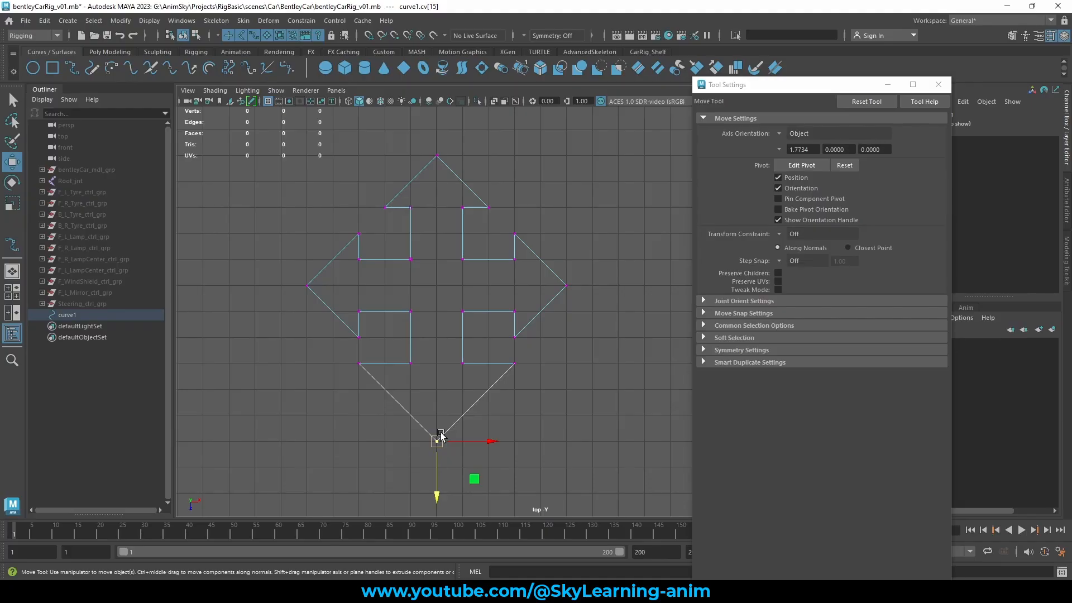
{"action": "middle_click_drag", "start_coordinate": [513, 367], "coordinate": [518, 332], "text": "alt"}
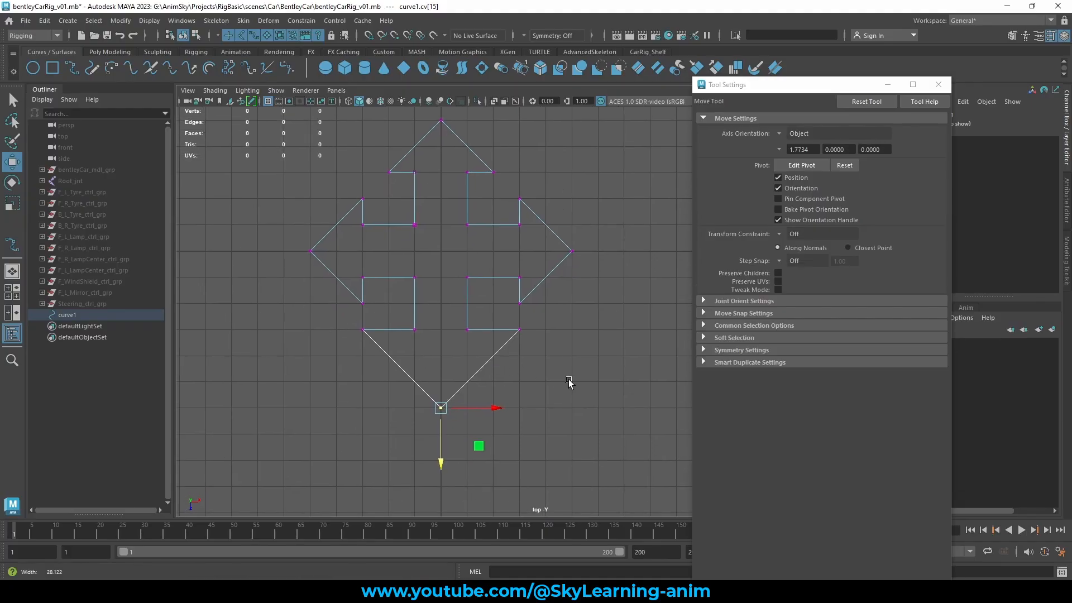
{"action": "scroll", "coordinate": [553, 357], "scroll_direction": "up", "scroll_amount": 2}
{"action": "left_click_drag", "start_coordinate": [541, 323], "coordinate": [506, 351]}
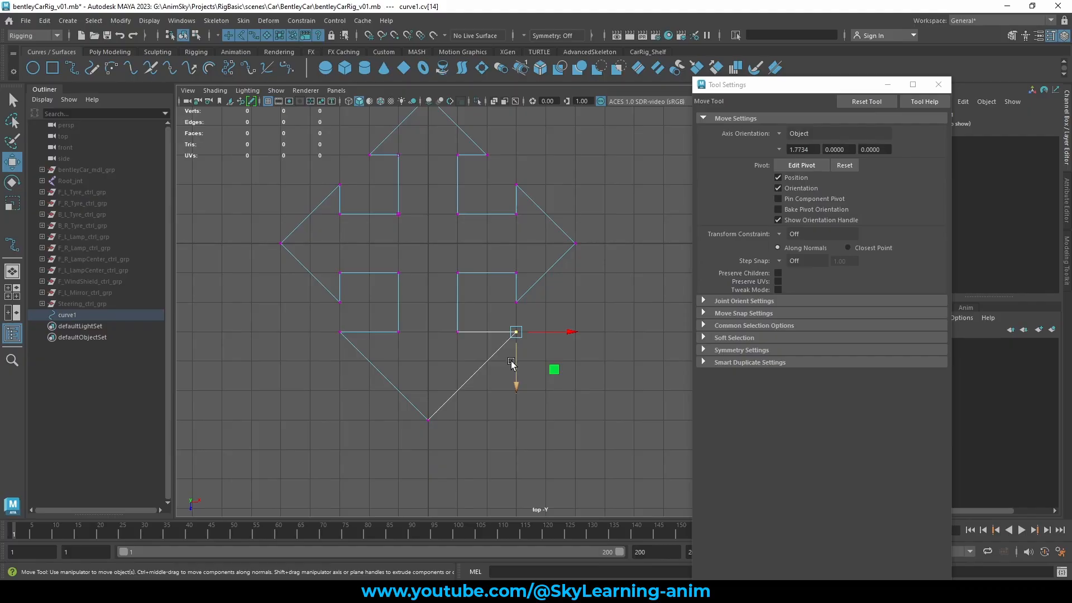
{"action": "left_click_drag", "start_coordinate": [570, 332], "coordinate": [541, 331]}
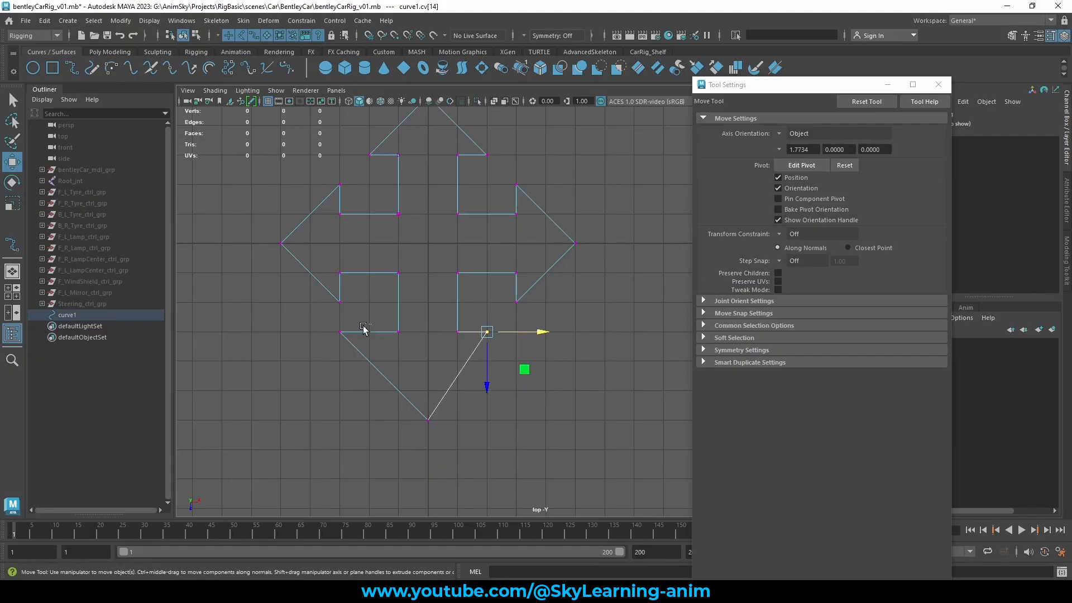
{"action": "left_click_drag", "start_coordinate": [363, 327], "coordinate": [398, 334]}
{"action": "key", "text": "x"}
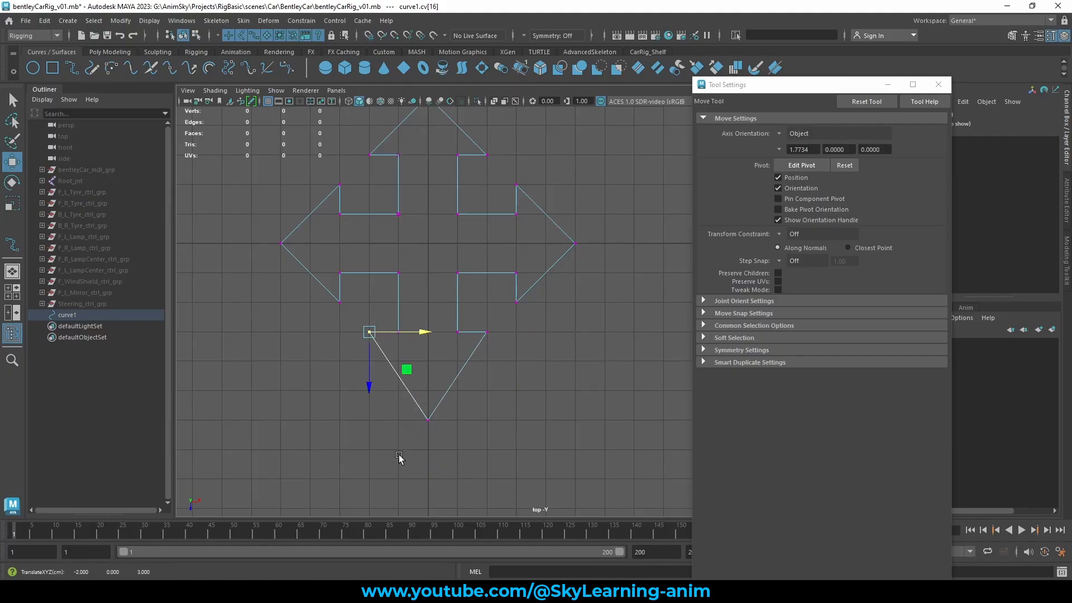
Move the lower arrow's tip vertex up one grid unit, return to object mode and clear the selection.
{"action": "left_click_drag", "start_coordinate": [437, 430], "coordinate": [418, 411]}
{"action": "key", "text": "x"}
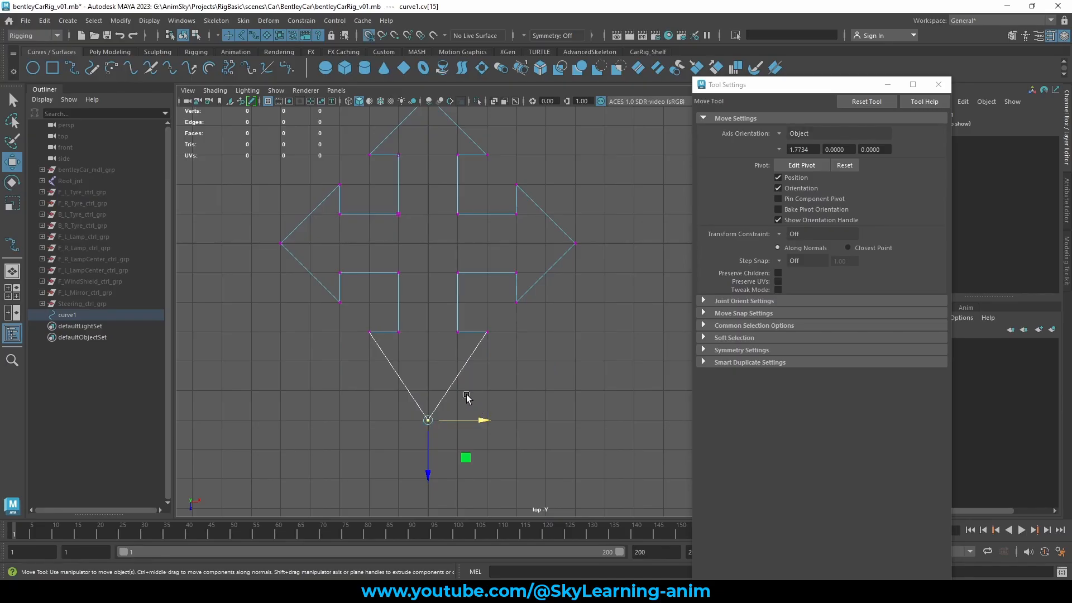
{"action": "left_click_drag", "start_coordinate": [429, 454], "coordinate": [427, 384]}
{"action": "scroll", "coordinate": [514, 340], "scroll_direction": "down", "scroll_amount": 3}
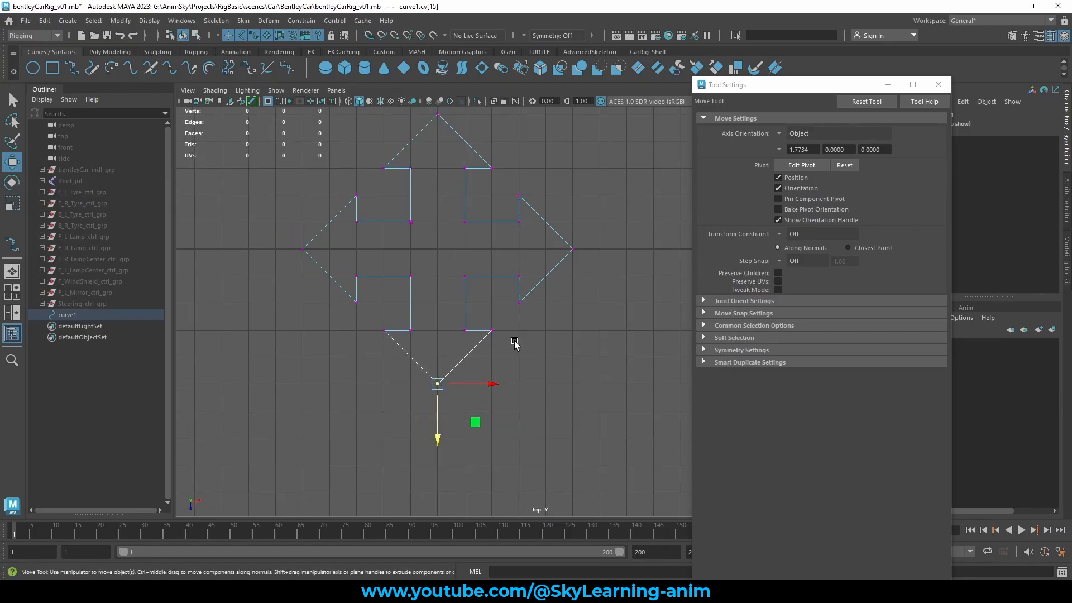
{"action": "middle_click_drag", "start_coordinate": [522, 326], "coordinate": [518, 363], "text": "alt"}
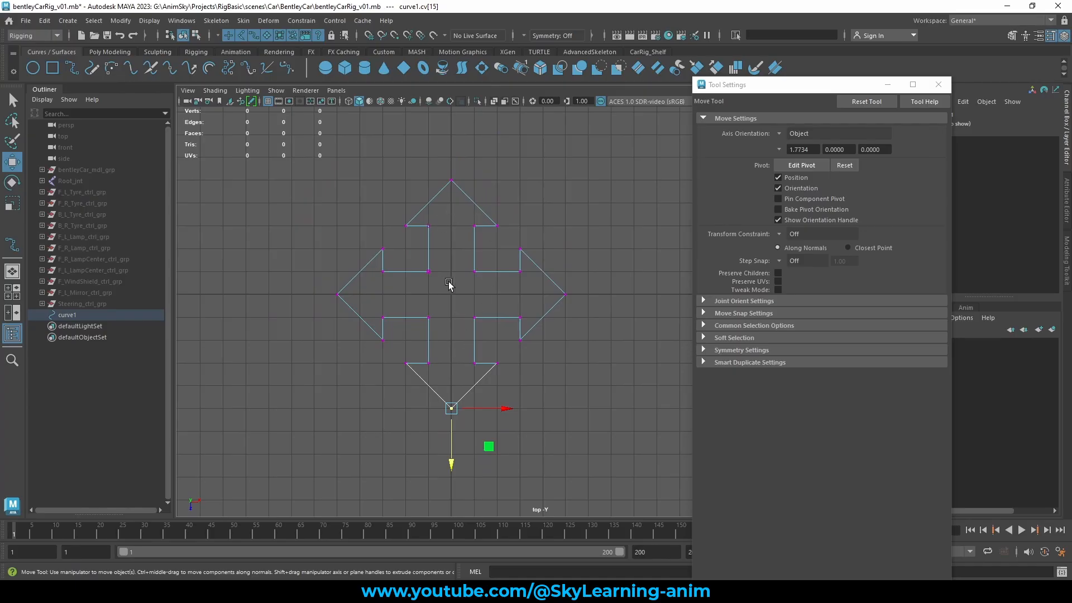
{"action": "right_click_drag", "start_coordinate": [445, 228], "coordinate": [550, 191]}
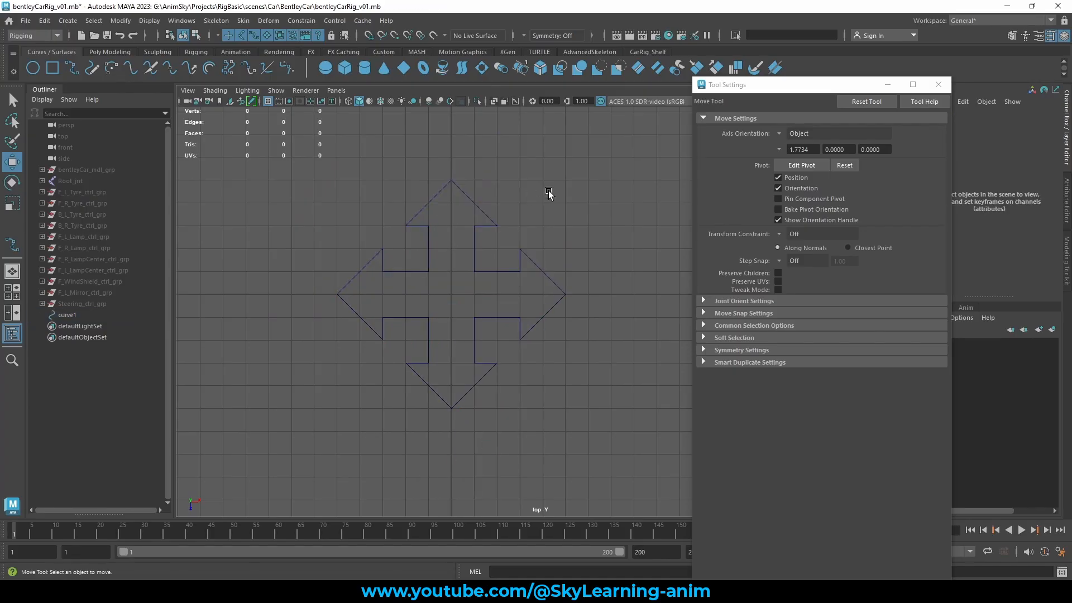
Switch from the top view to the perspective view with the arrow curve selected and close the Tool Settings window.
{"action": "scroll", "coordinate": [580, 229], "scroll_direction": "down", "scroll_amount": 3}
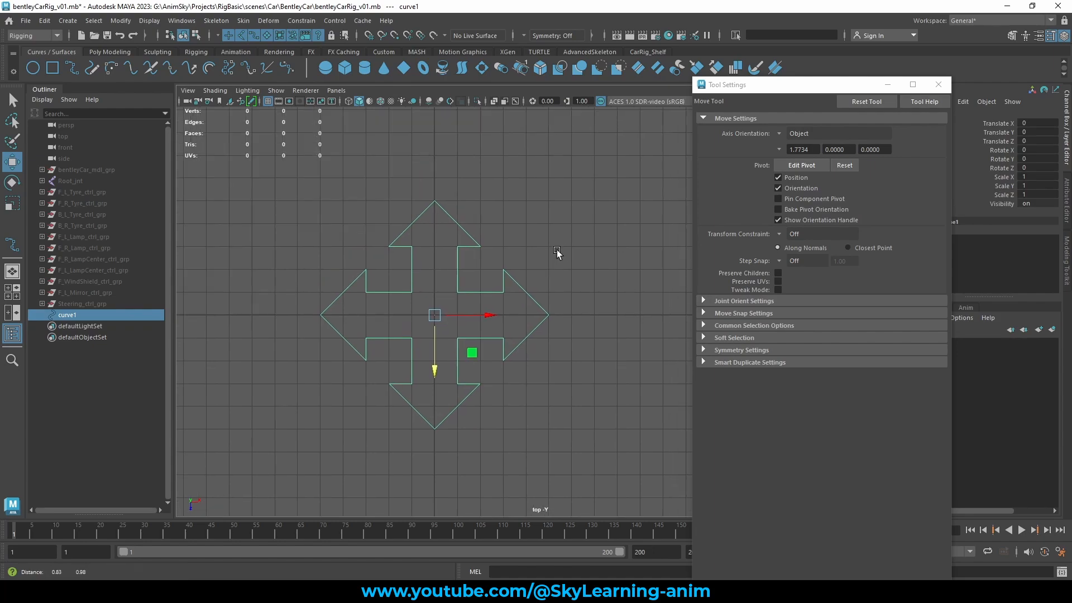
{"action": "key", "text": "space"}
{"action": "key", "text": "space"}
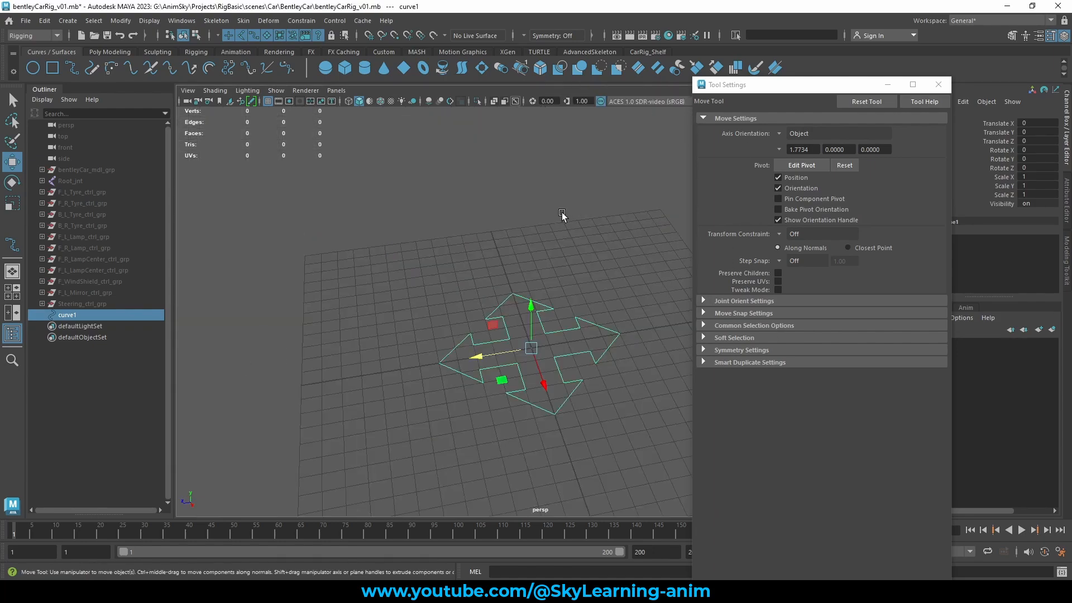
{"action": "left_click_drag", "start_coordinate": [530, 253], "coordinate": [592, 245], "text": "alt"}
{"action": "left_click", "coordinate": [938, 85]}
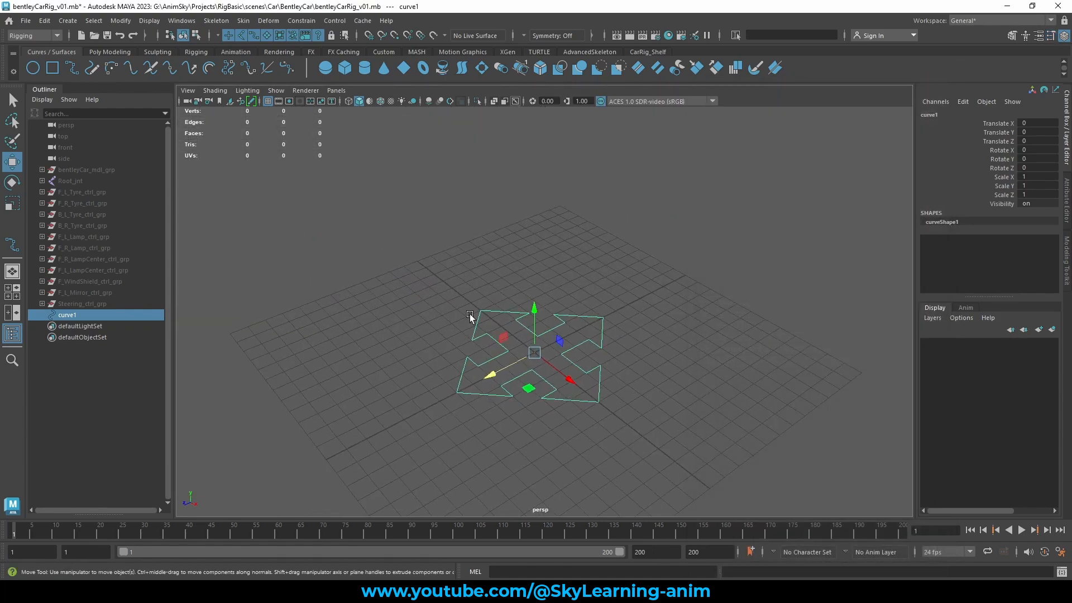
{"action": "left_click_drag", "start_coordinate": [470, 314], "coordinate": [638, 296], "text": "alt"}
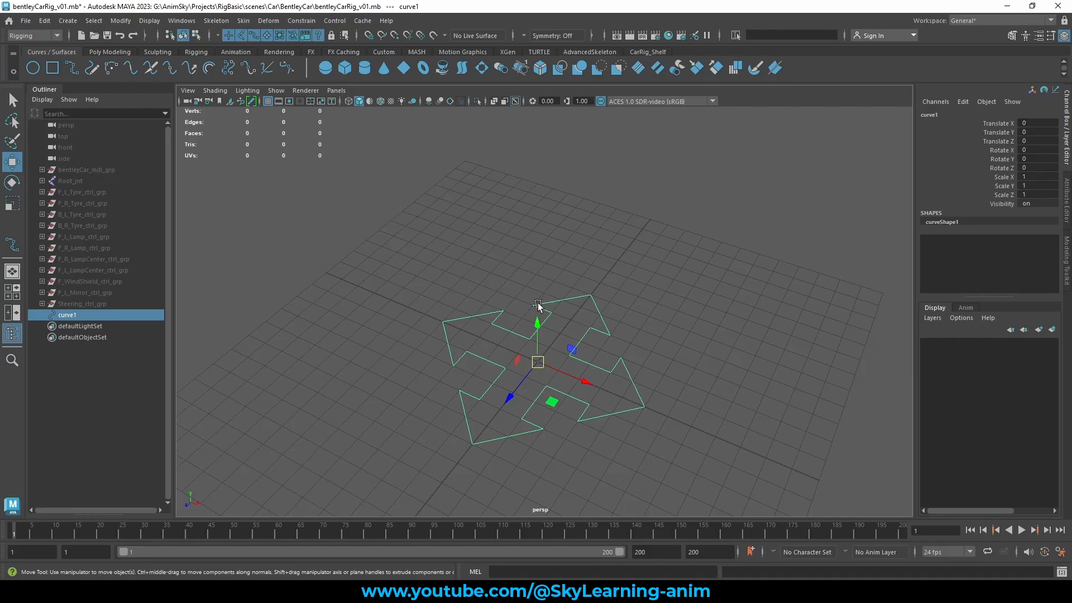
Rename the four-way arrow curve as Global_ctrl.
{"action": "double_click", "coordinate": [70, 315]}
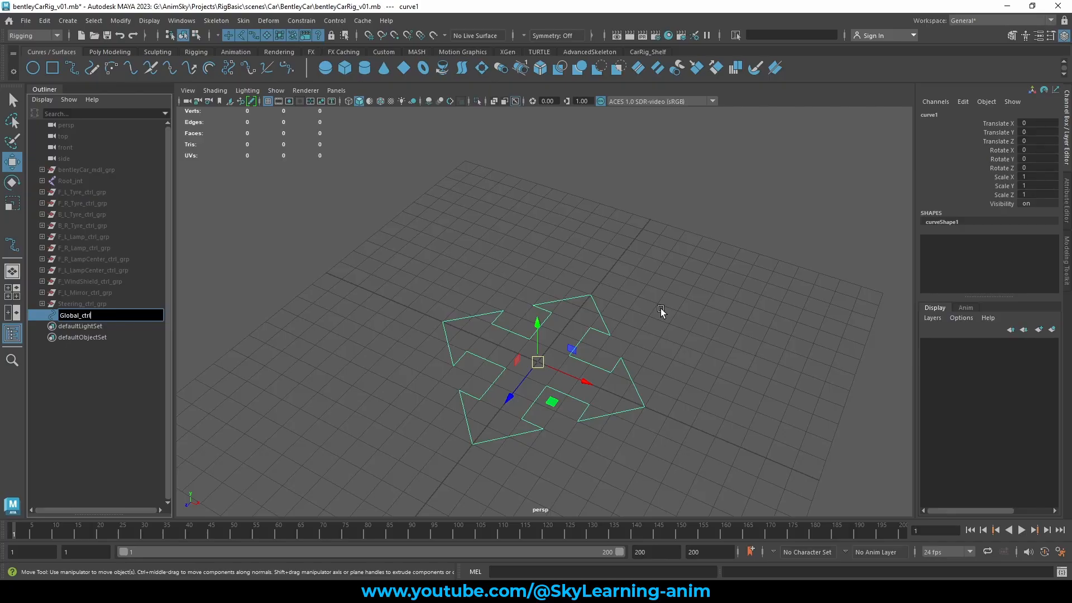
{"action": "type", "text": "Global_ctrl"}
{"action": "key", "text": "Return"}
Group the Global_ctrl curve on its own and rename the new group as Global_ctrl_grp.
{"action": "key", "text": "ctrl+g"}
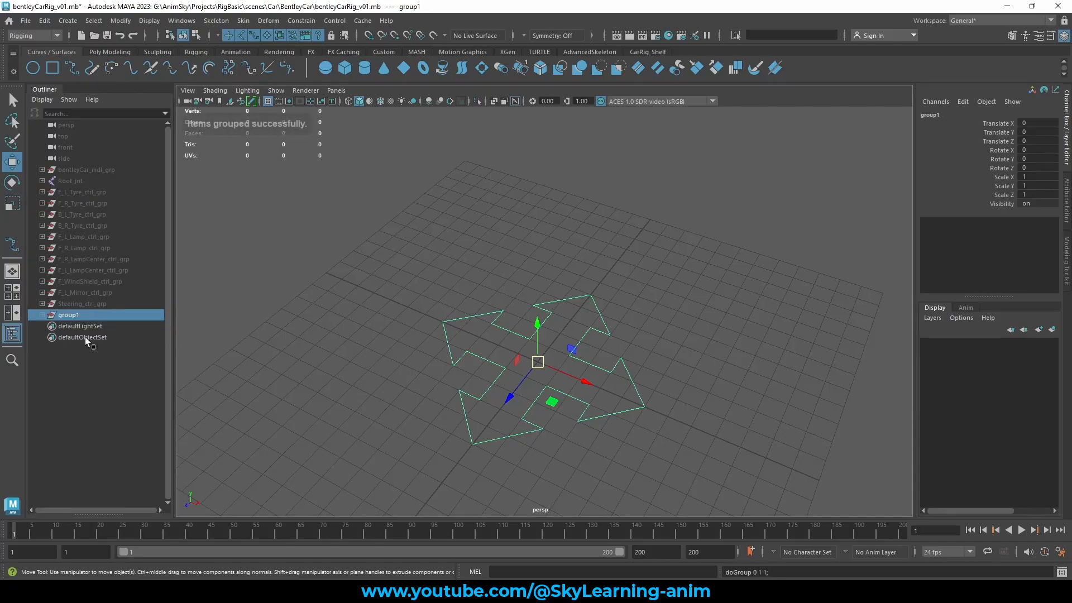
{"action": "double_click", "coordinate": [90, 325]}
{"action": "left_click", "coordinate": [41, 313]}
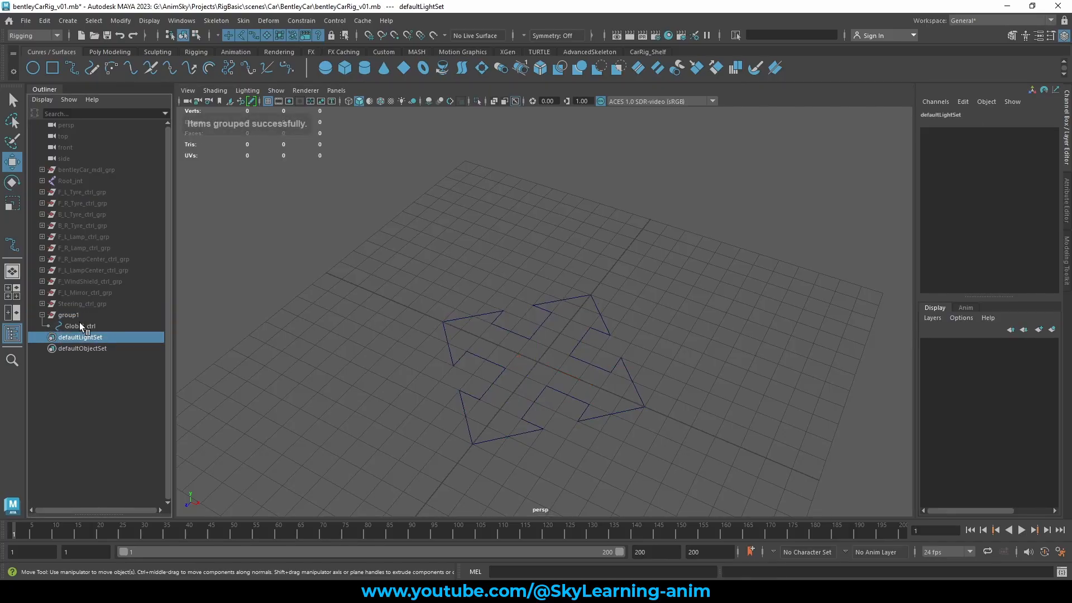
{"action": "left_click", "coordinate": [80, 319]}
{"action": "double_click", "coordinate": [92, 315]}
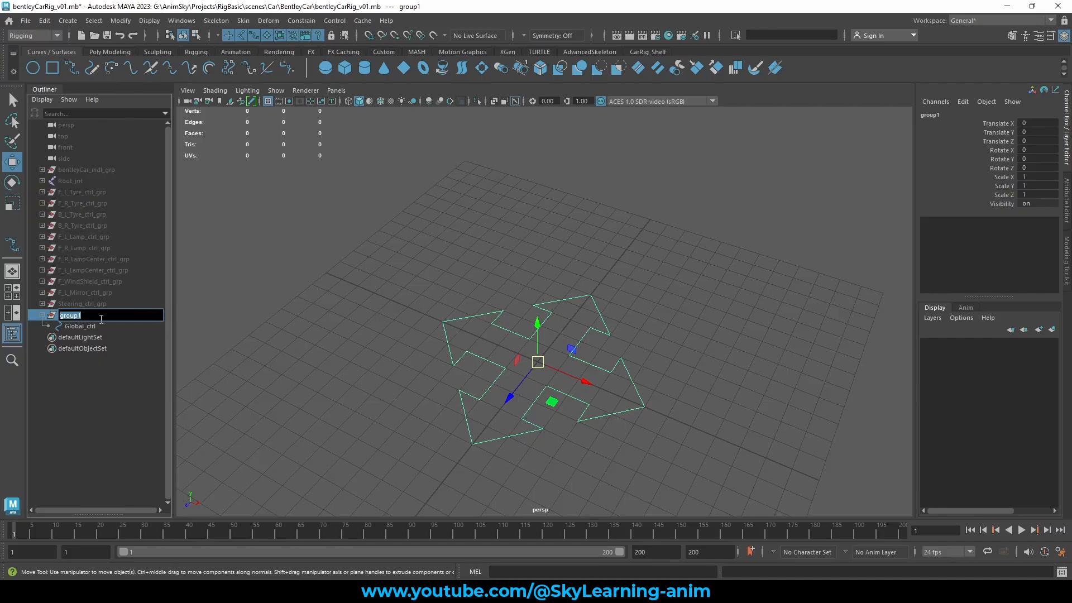
{"action": "type", "text": "Global_ctrl_grp"}
{"action": "key", "text": "Return"}
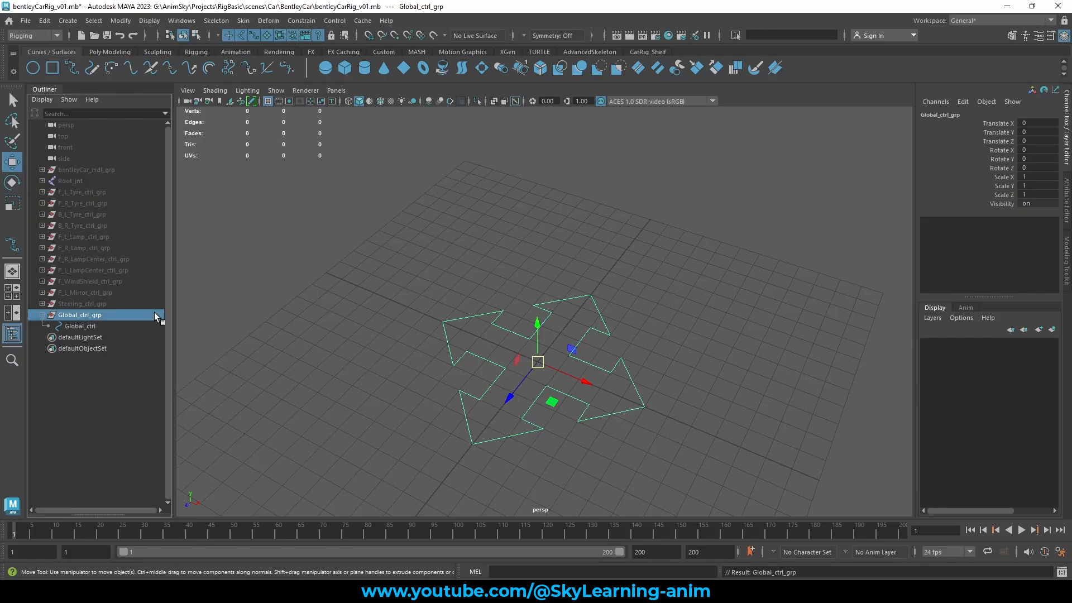
Unhide the car model group, Root_jnt and all control groups from F_L_Tyre_ctrl_grp through Steering_ctrl_grp.
{"action": "left_click", "coordinate": [476, 102]}
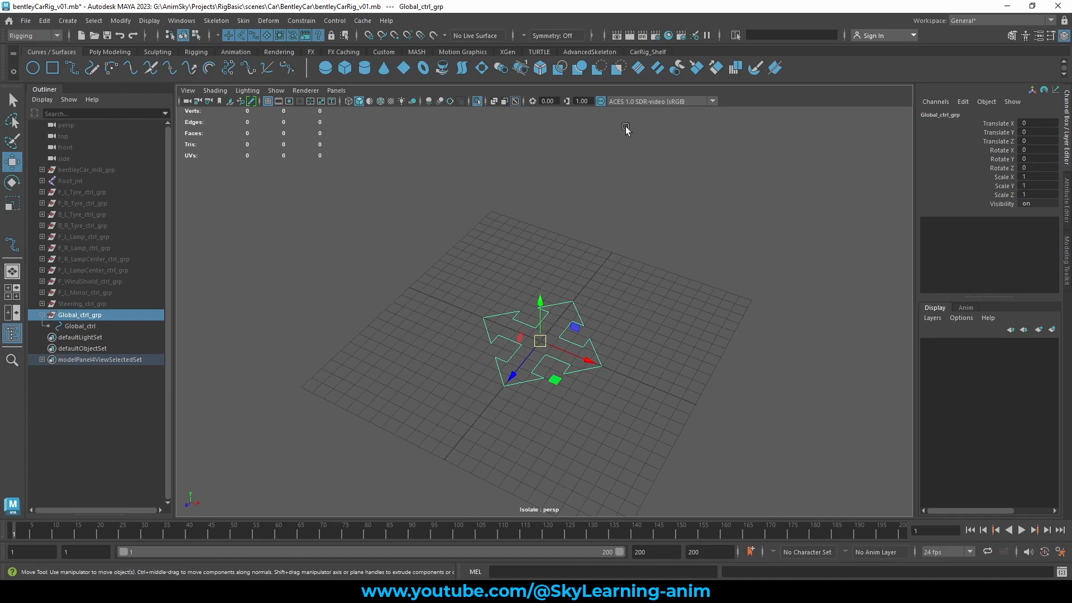
{"action": "left_click", "coordinate": [477, 101]}
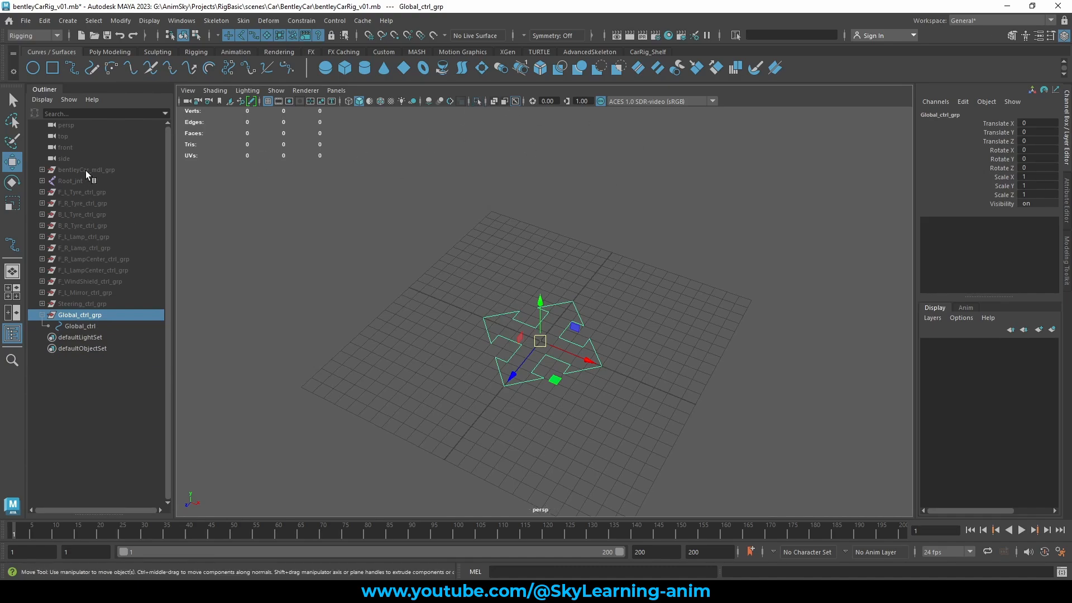
{"action": "left_click_drag", "start_coordinate": [86, 170], "coordinate": [82, 301]}
{"action": "key", "text": "h"}
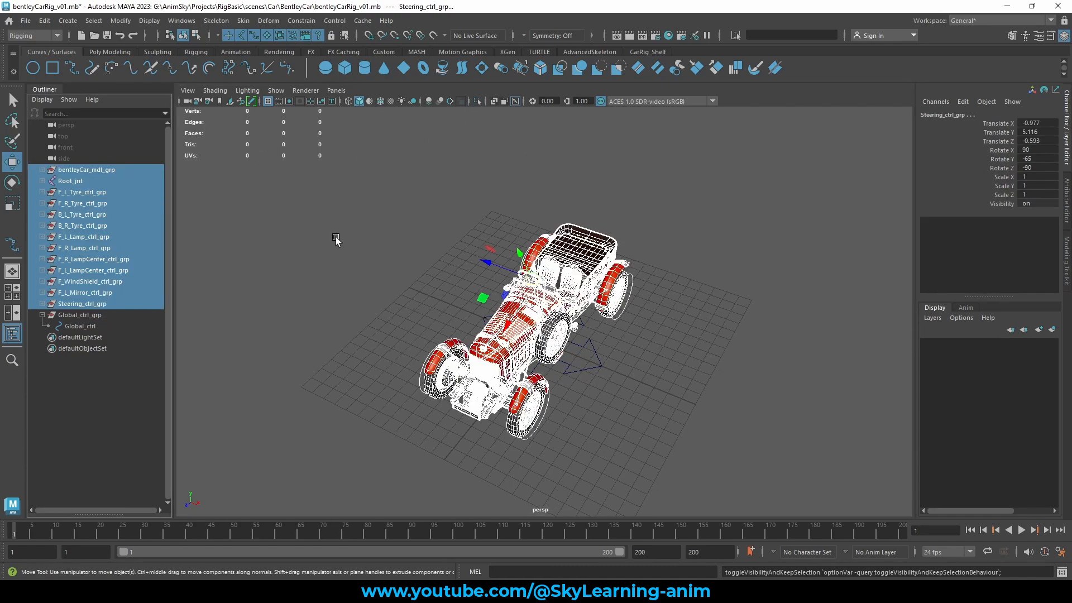
Scale up all control vertices of Global_ctrl uniformly in the ground plane until the arrows extend beyond the car body.
{"action": "left_click", "coordinate": [594, 378]}
{"action": "left_click", "coordinate": [587, 361]}
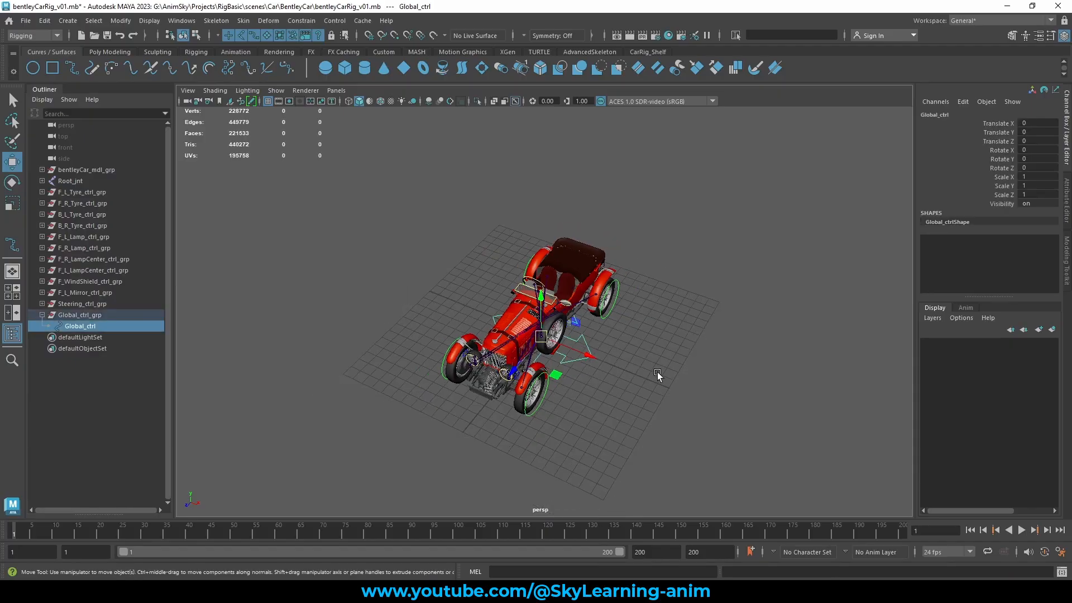
{"action": "key", "text": "ctrl+1"}
{"action": "right_click_drag", "start_coordinate": [564, 206], "coordinate": [374, 207]}
{"action": "left_click_drag", "start_coordinate": [375, 208], "coordinate": [685, 446]}
{"action": "key", "text": "r"}
{"action": "key", "text": "t"}
{"action": "key", "text": "r"}
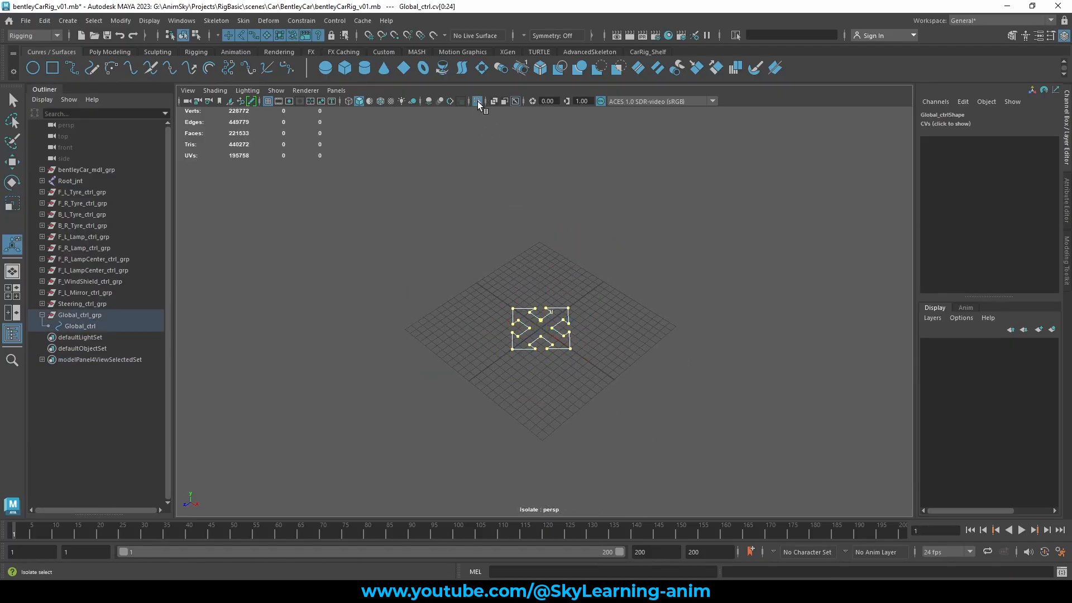
{"action": "left_click", "coordinate": [477, 101]}
{"action": "scroll", "coordinate": [608, 362], "scroll_direction": "up", "scroll_amount": 3}
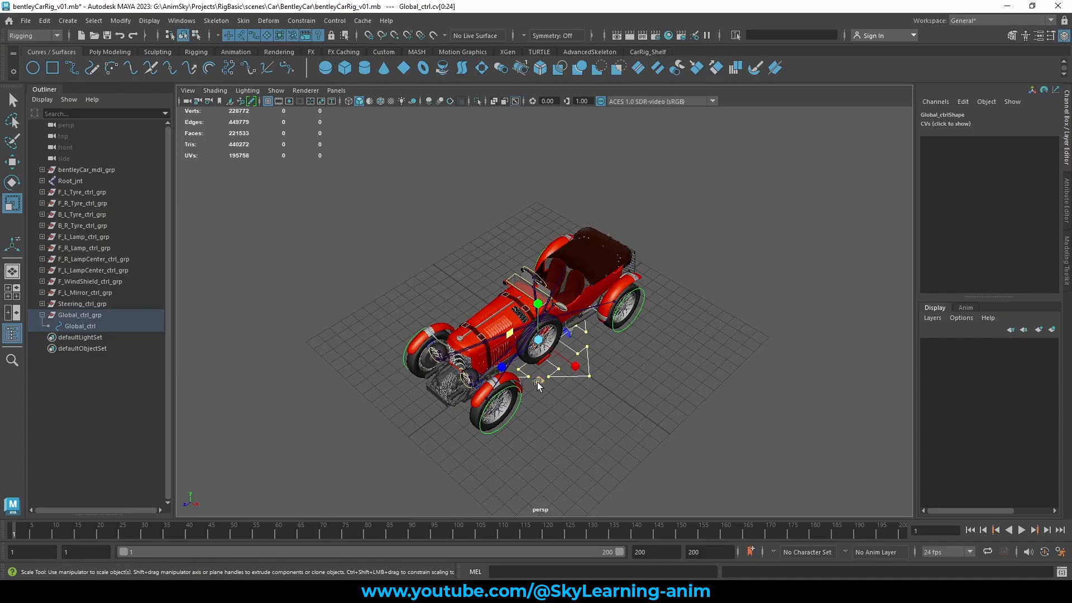
{"action": "left_click_drag", "start_coordinate": [537, 381], "coordinate": [704, 385]}
Return Global_ctrl to object mode with the Move tool active and reselect the whole curve.
{"action": "key", "text": "w"}
{"action": "right_click_drag", "start_coordinate": [433, 156], "coordinate": [478, 140]}
{"action": "left_click", "coordinate": [599, 193]}
{"action": "left_click_drag", "start_coordinate": [609, 194], "coordinate": [476, 207], "text": "alt"}
{"action": "left_click_drag", "start_coordinate": [642, 207], "coordinate": [670, 258], "text": "alt"}
{"action": "left_click_drag", "start_coordinate": [630, 376], "coordinate": [667, 492]}
{"action": "left_click_drag", "start_coordinate": [657, 411], "coordinate": [651, 404], "text": "alt"}
{"action": "right_click_drag", "start_coordinate": [653, 405], "coordinate": [723, 412], "text": "alt"}
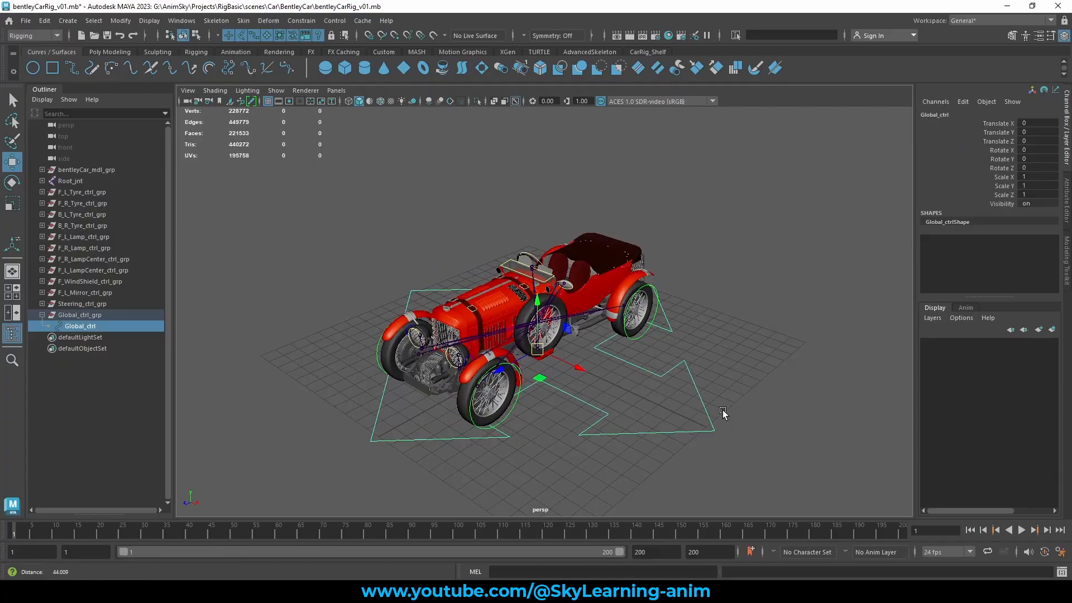
Enable drawing overrides on the Global_ctrl shape, set its override color to blue and clear the selection.
{"action": "left_click", "coordinate": [1067, 215]}
{"action": "left_click", "coordinate": [882, 115]}
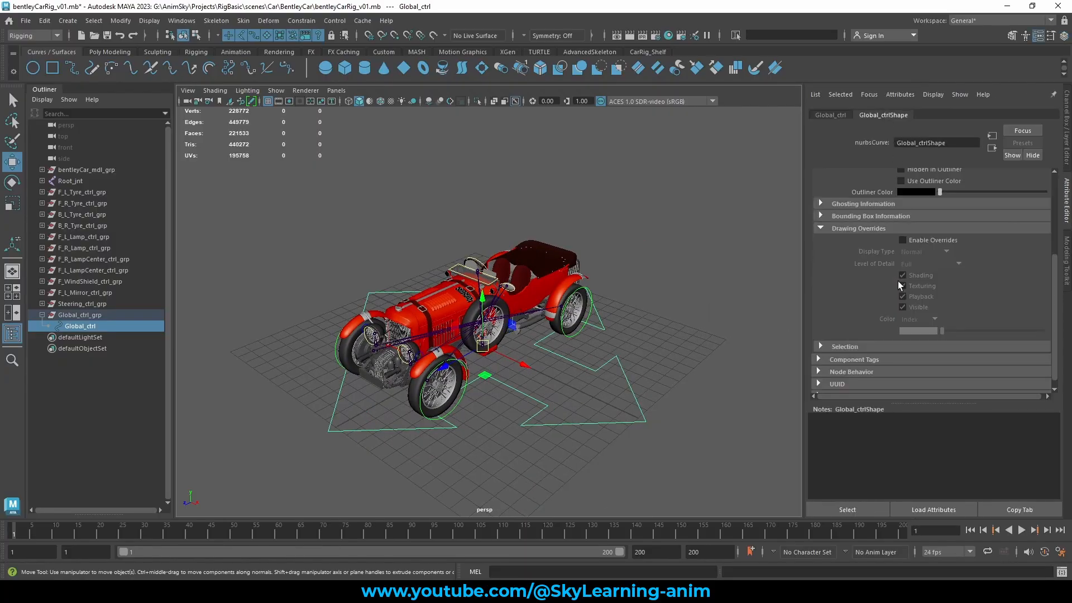
{"action": "left_click", "coordinate": [916, 246]}
{"action": "mouse_move", "coordinate": [943, 331]}
{"action": "left_mouse_down"}
{"action": "mouse_move", "coordinate": [977, 330]}
{"action": "mouse_move", "coordinate": [962, 330]}
{"action": "left_mouse_up"}
{"action": "left_click", "coordinate": [594, 356]}
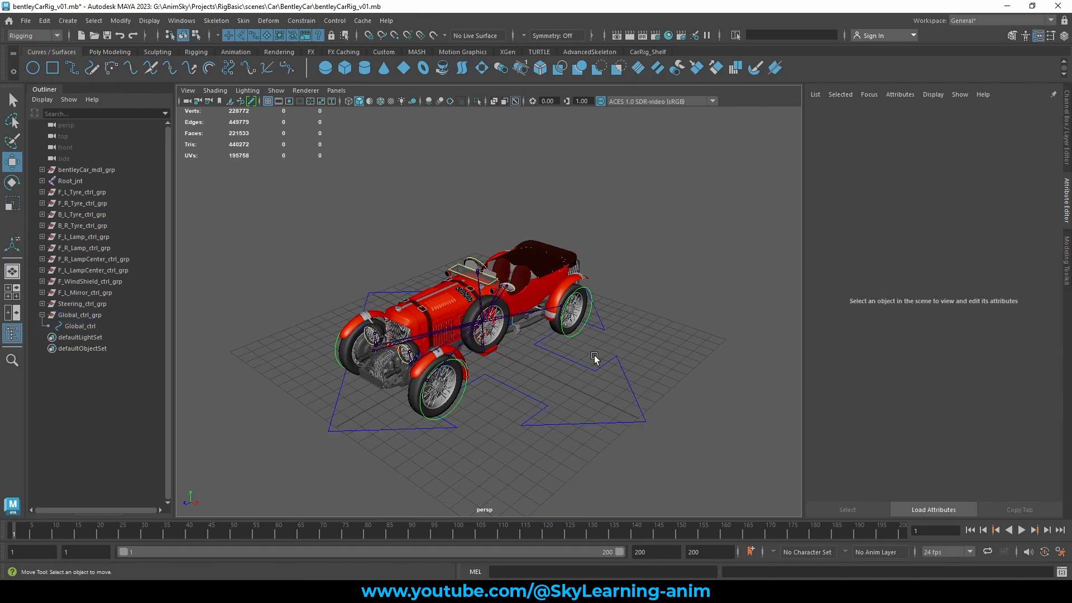
Examine body_jnt and its child joints at the middle of the car.
{"action": "left_click_drag", "start_coordinate": [594, 359], "coordinate": [460, 365], "text": "alt"}
{"action": "scroll", "coordinate": [632, 379], "scroll_direction": "up", "scroll_amount": 4}
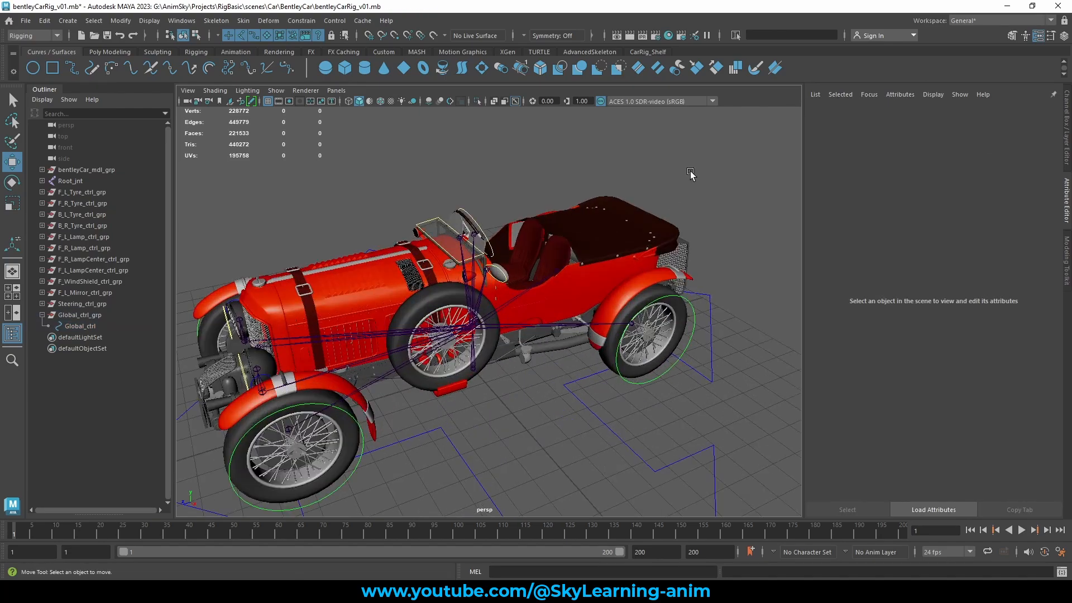
{"action": "scroll", "coordinate": [687, 185], "scroll_direction": "down", "scroll_amount": 2}
{"action": "scroll", "coordinate": [680, 196], "scroll_direction": "down", "scroll_amount": 2}
{"action": "left_click_drag", "start_coordinate": [464, 279], "coordinate": [403, 236], "text": "alt"}
{"action": "scroll", "coordinate": [471, 304], "scroll_direction": "up", "scroll_amount": 5}
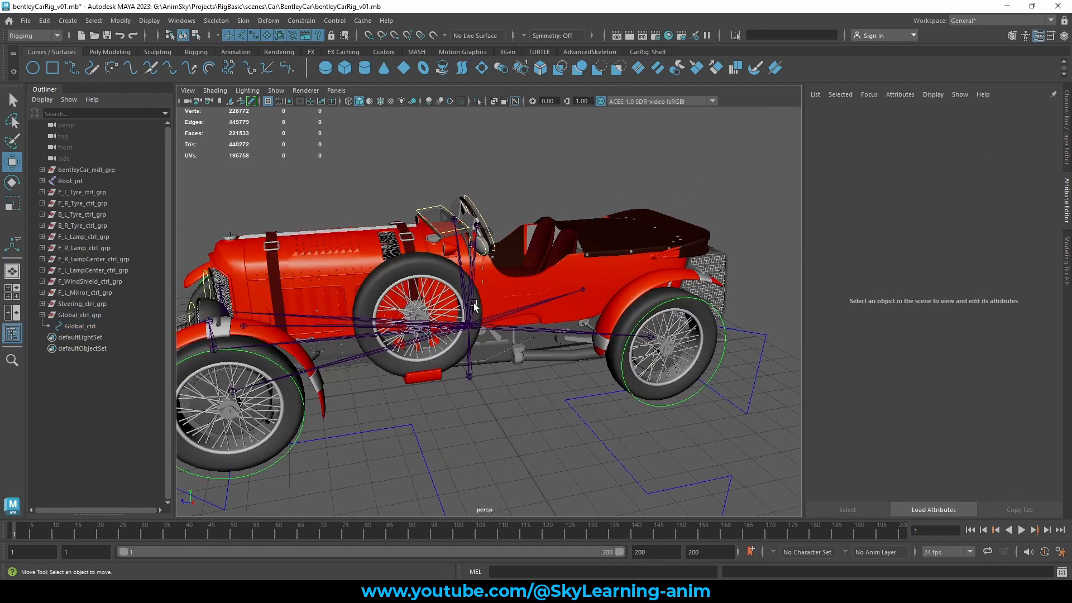
{"action": "left_click", "coordinate": [471, 305]}
{"action": "left_click_drag", "start_coordinate": [512, 306], "coordinate": [547, 305], "text": "alt"}
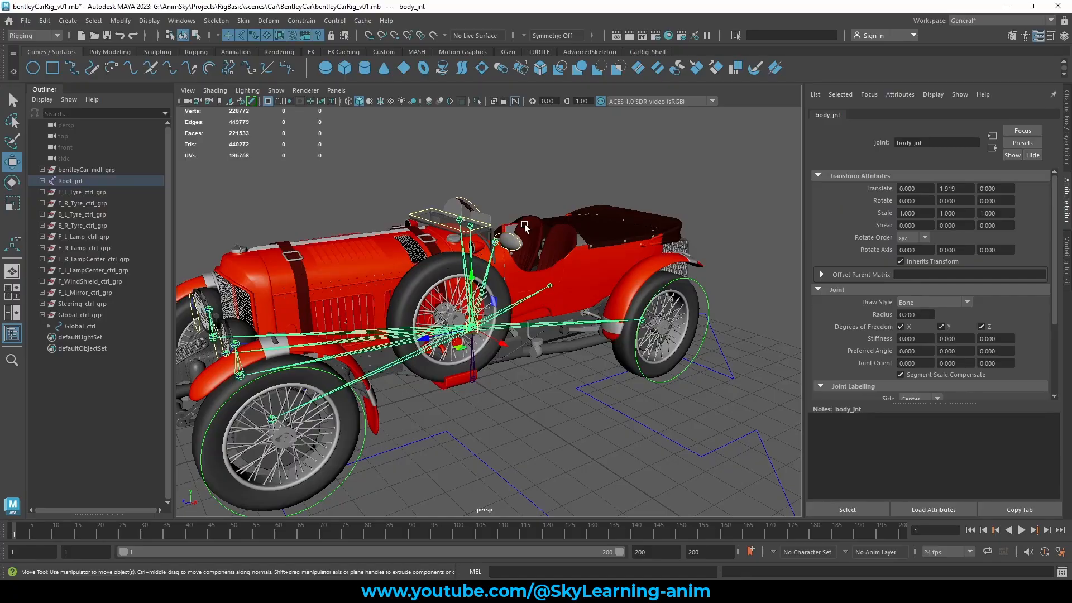
{"action": "scroll", "coordinate": [524, 226], "scroll_direction": "down", "scroll_amount": 5}
{"action": "left_click_drag", "start_coordinate": [498, 240], "coordinate": [438, 234], "text": "alt"}
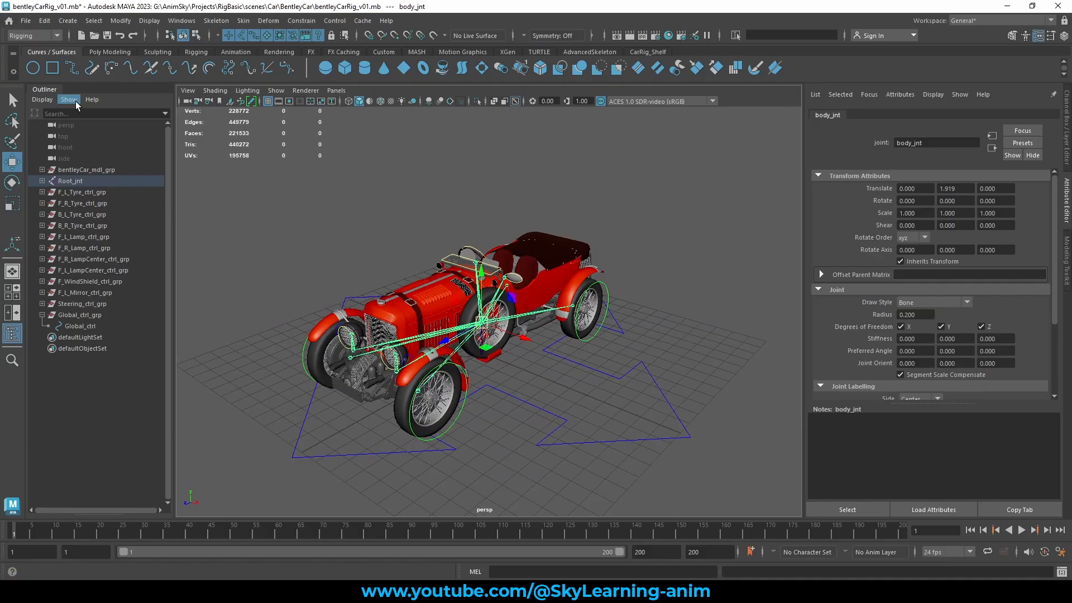
Create a NURBS circle at the origin, isolated in the perspective view, with its degree set to Linear.
{"action": "left_click", "coordinate": [33, 67]}
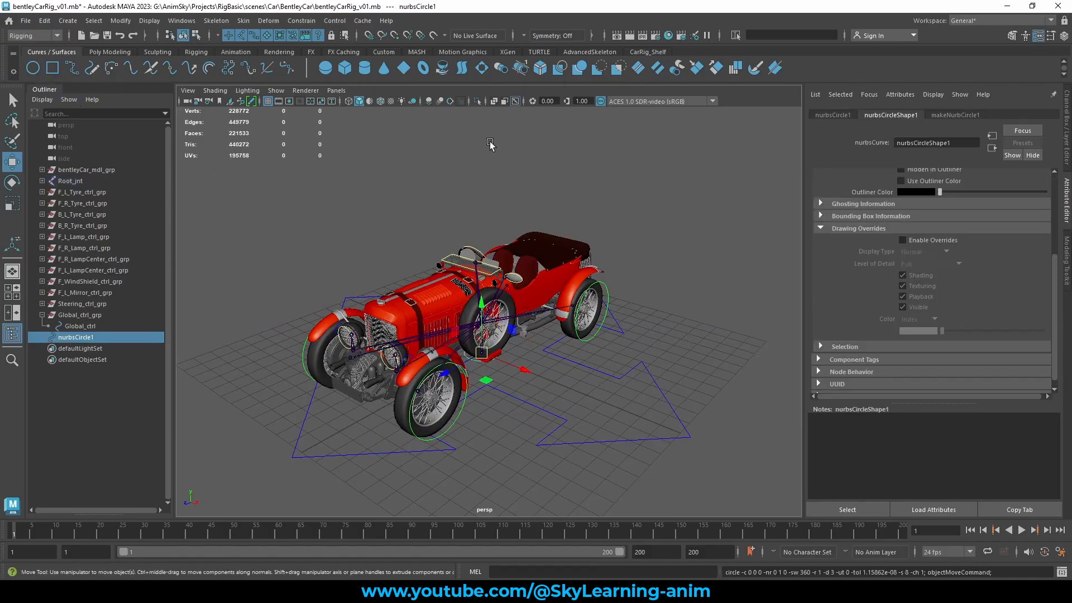
{"action": "left_click", "coordinate": [477, 101]}
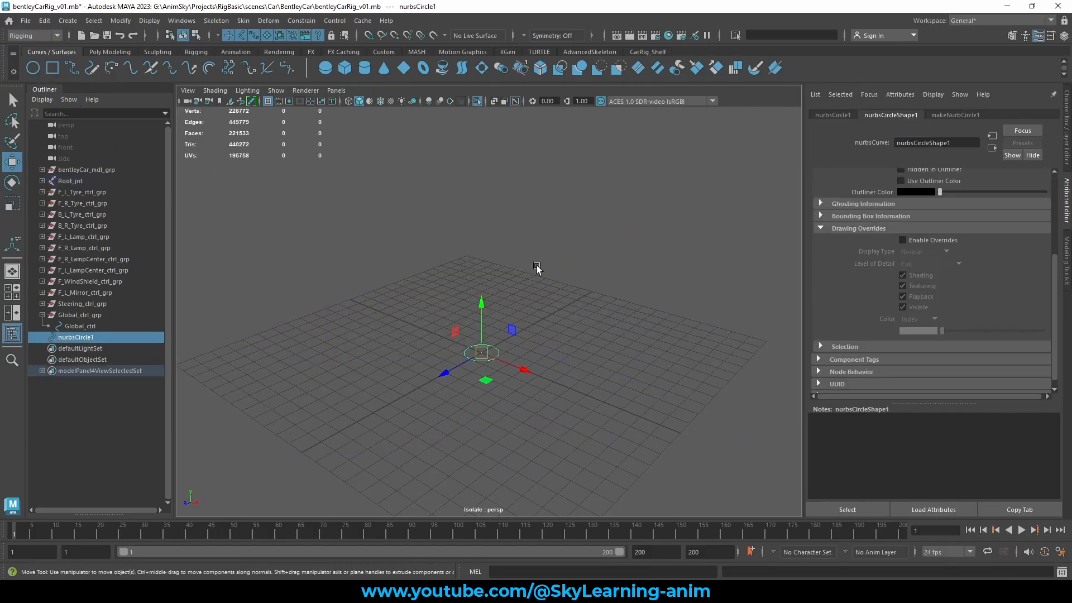
{"action": "left_click", "coordinate": [1065, 128]}
{"action": "left_click", "coordinate": [961, 239]}
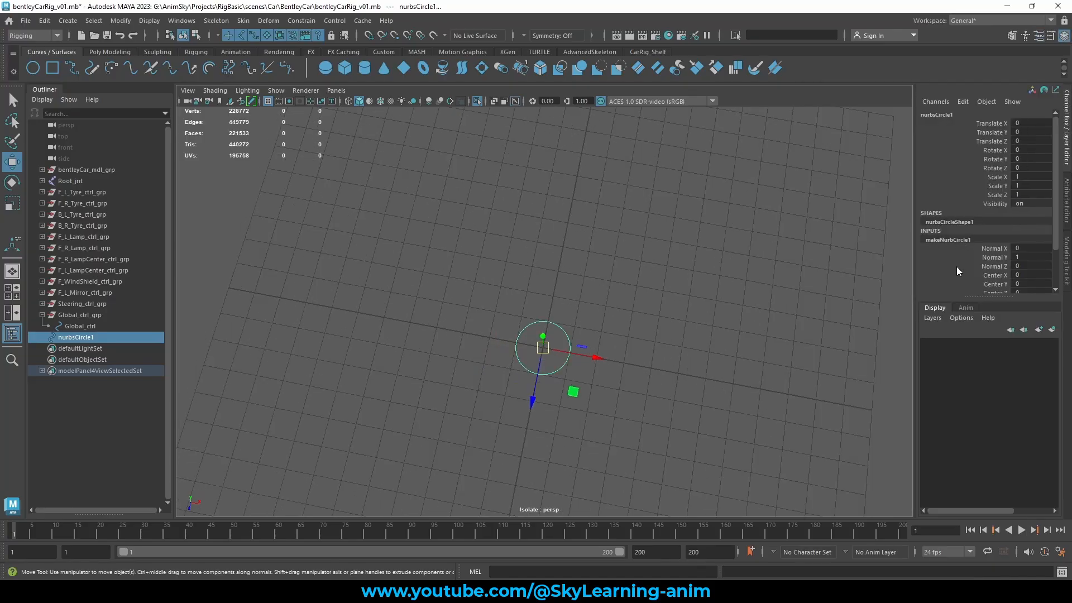
{"action": "scroll", "coordinate": [956, 267], "scroll_direction": "down", "scroll_amount": 2}
{"action": "left_click", "coordinate": [1021, 271]}
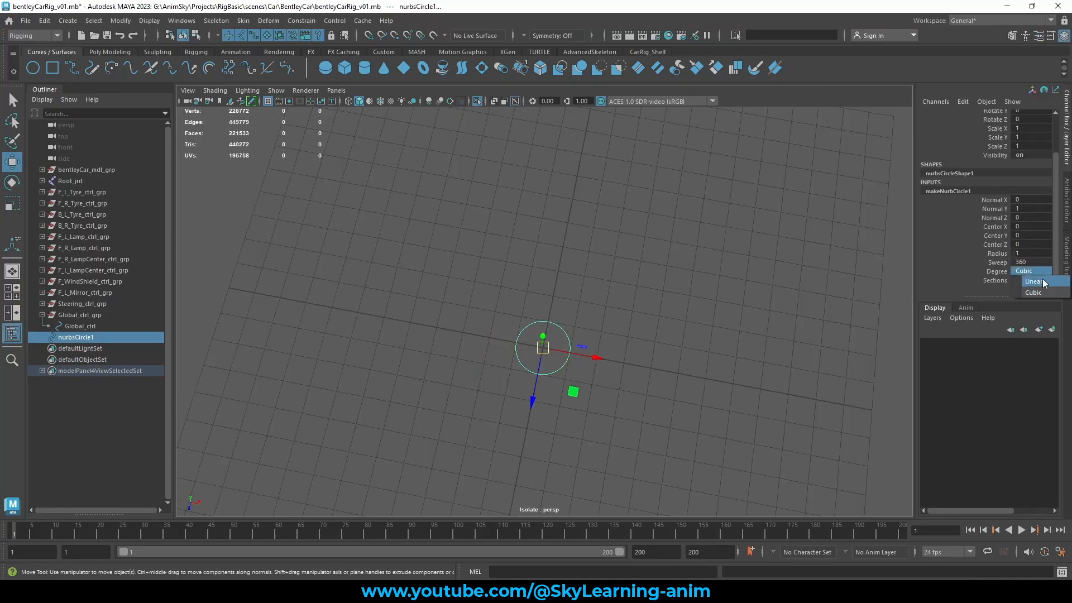
{"action": "left_click", "coordinate": [1033, 281]}
{"action": "left_click_drag", "start_coordinate": [598, 334], "coordinate": [513, 310], "text": "alt"}
{"action": "scroll", "coordinate": [646, 349], "scroll_direction": "up", "scroll_amount": 3}
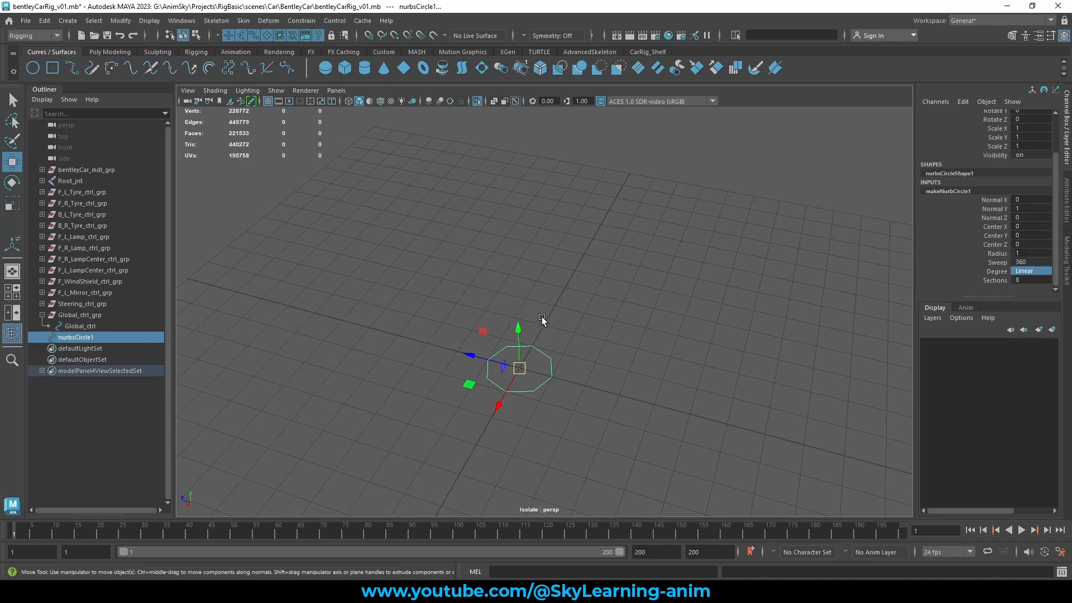
Set the linear circle's Sections to 6 to make it a hexagon.
{"action": "left_click", "coordinate": [995, 281]}
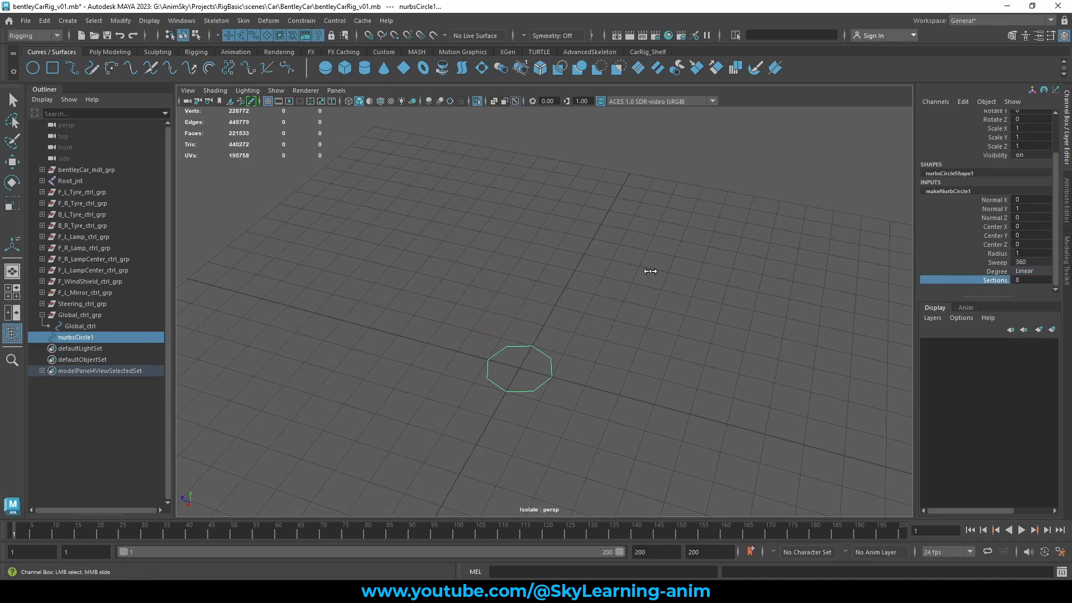
{"action": "mouse_move", "coordinate": [651, 272]}
{"action": "middle_mouse_down"}
{"action": "mouse_move", "coordinate": [637, 271]}
{"action": "mouse_move", "coordinate": [651, 267]}
{"action": "middle_mouse_up"}
{"action": "left_click_drag", "start_coordinate": [669, 286], "coordinate": [688, 258], "text": "alt"}
{"action": "right_click", "coordinate": [688, 257]}
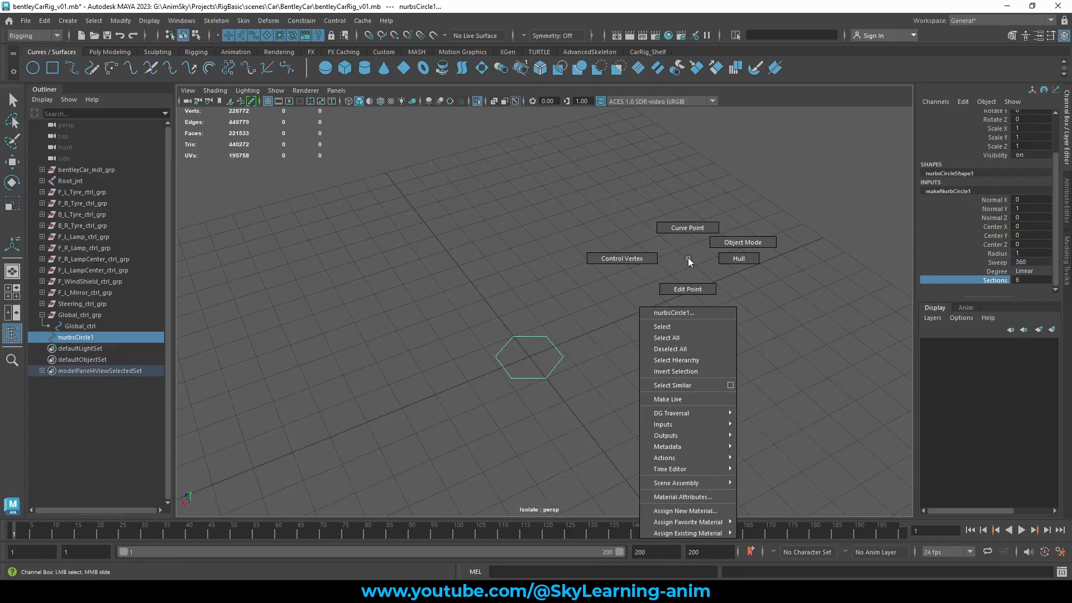
Rename the nurbsCircle1 curve as Body_ctl.
{"action": "left_click", "coordinate": [88, 324]}
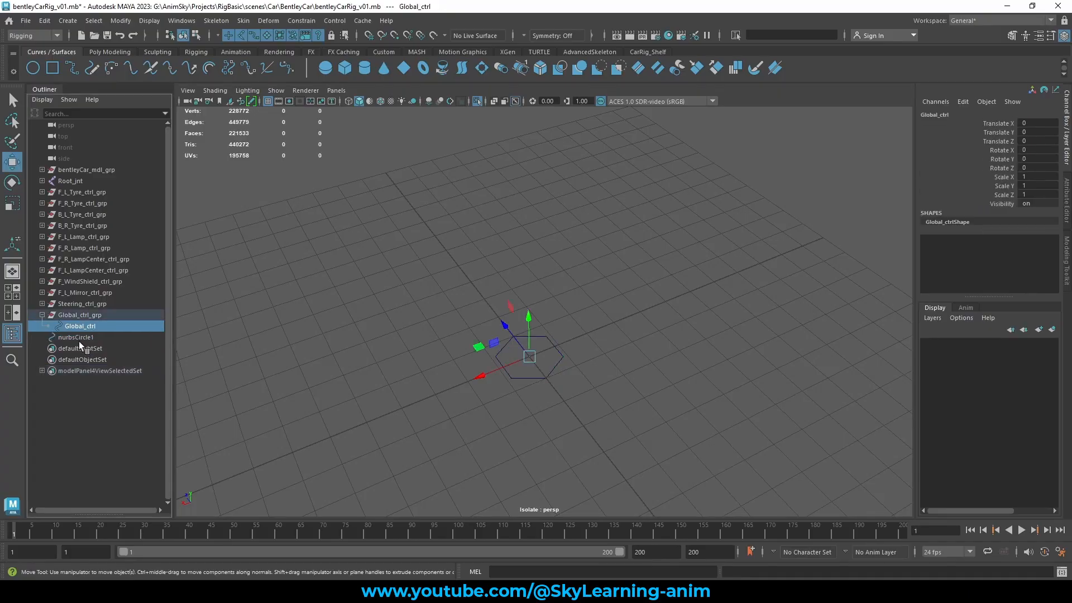
{"action": "left_click", "coordinate": [79, 339]}
{"action": "double_click", "coordinate": [81, 335]}
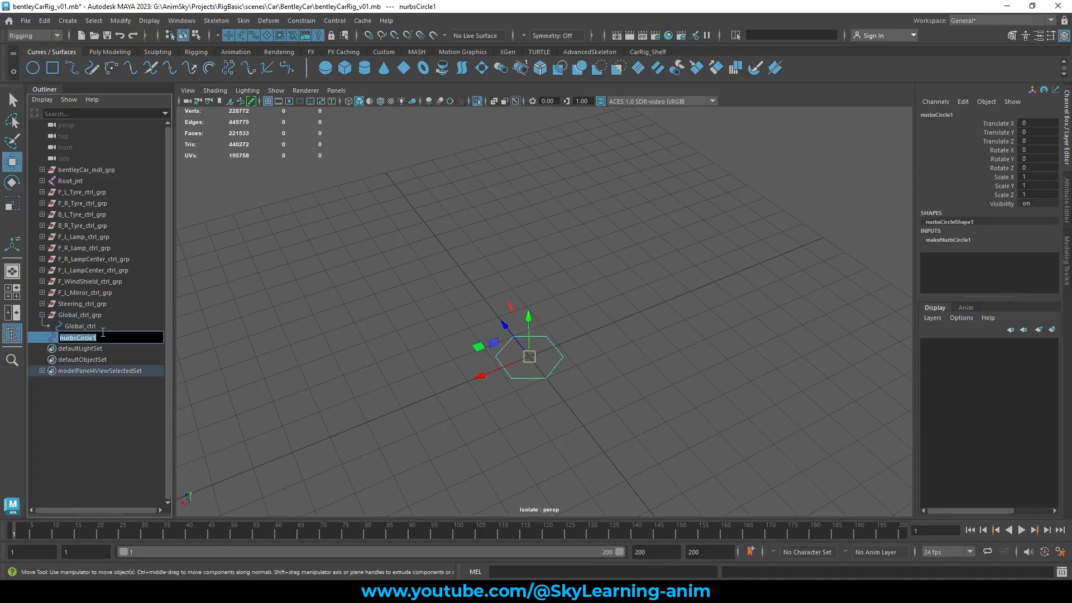
{"action": "type", "text": "b"}
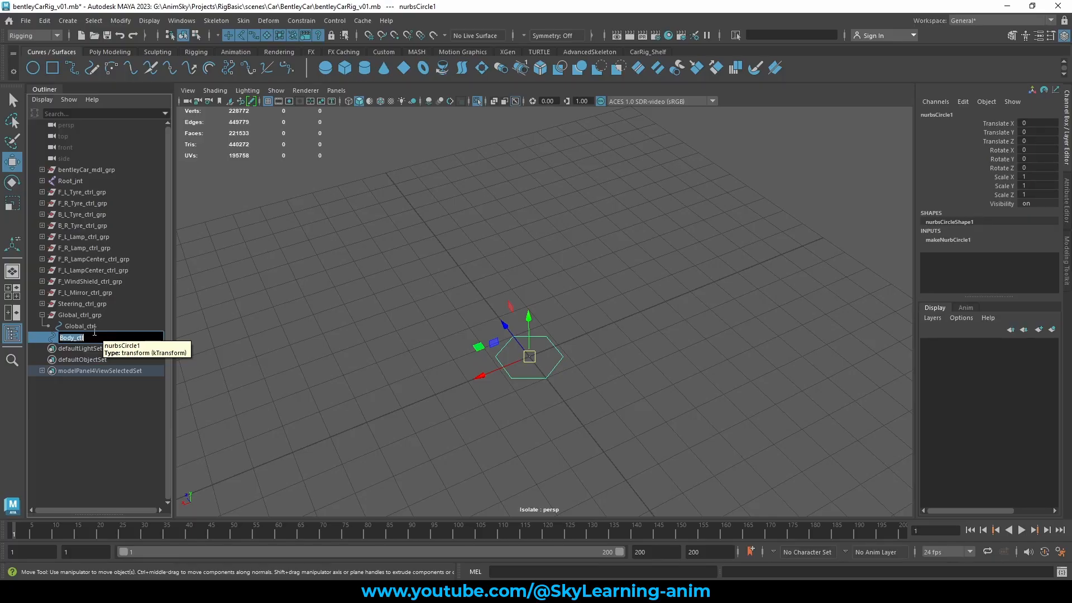
{"action": "key", "text": "Return"}
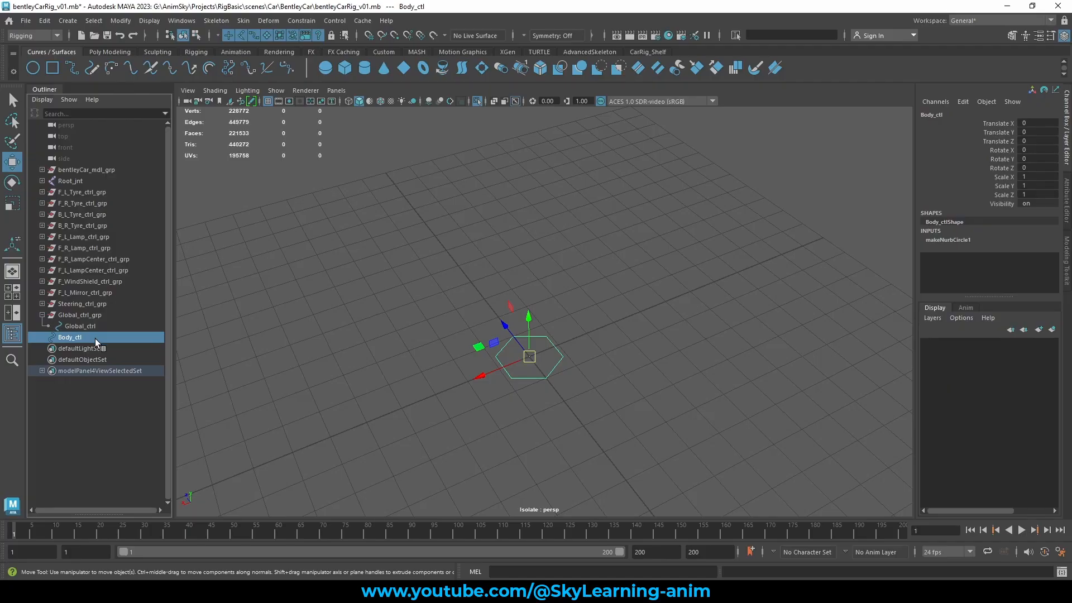
Group the Body_ctl curve and enter Global_ctrl_grp as the group's name.
{"action": "key", "text": "ctrl+g"}
{"action": "double_click", "coordinate": [86, 338]}
{"action": "type", "text": "Global_ctrl"}
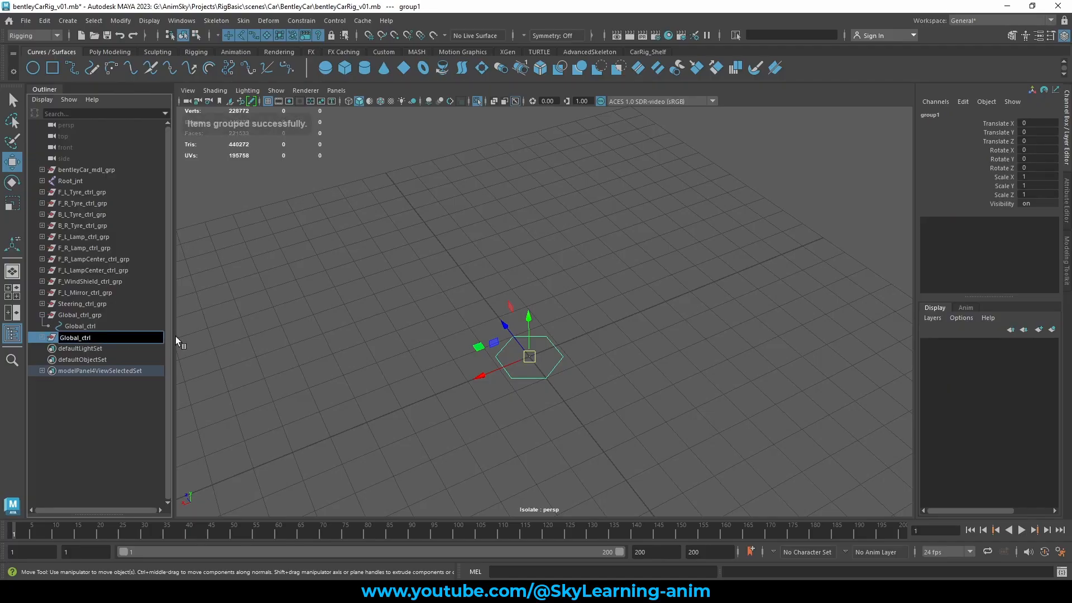
{"action": "type", "text": "_grp"}
{"action": "key", "text": "Return"}
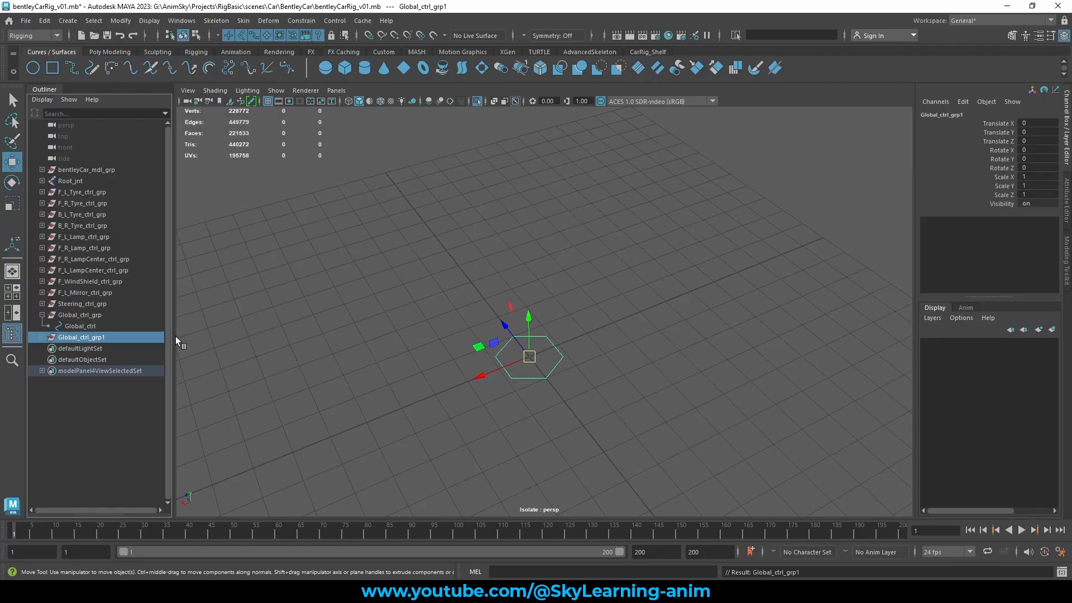
Rename the group containing Body_ctl as Body_ctl_grp, reusing the curve's name with the suffix _grp.
{"action": "double_click", "coordinate": [82, 339]}
{"action": "left_click", "coordinate": [42, 338]}
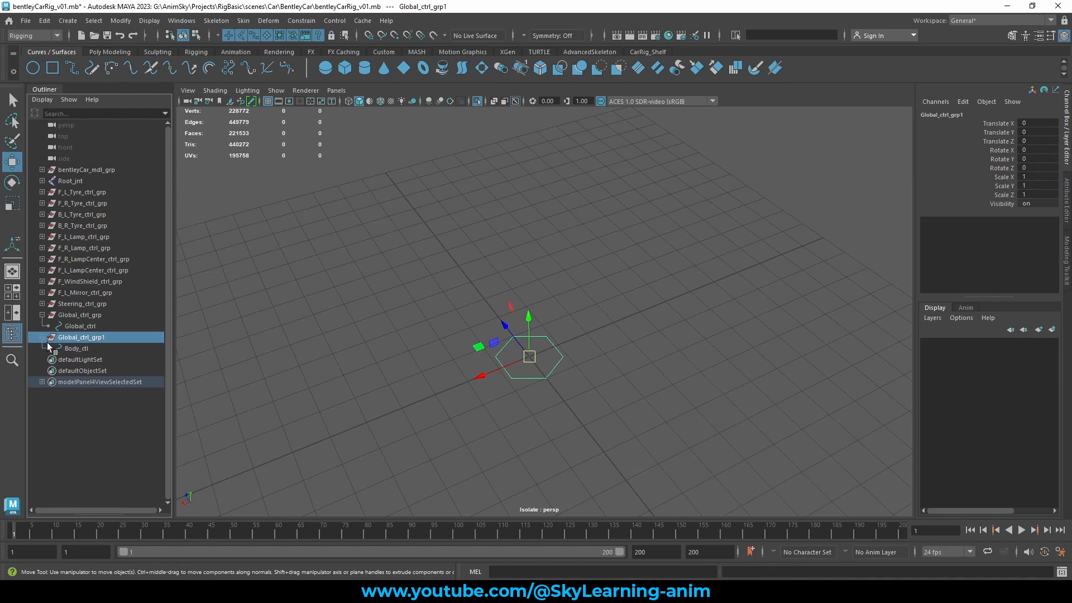
{"action": "double_click", "coordinate": [77, 347]}
{"action": "key", "text": "ctrl+c"}
{"action": "double_click", "coordinate": [105, 336]}
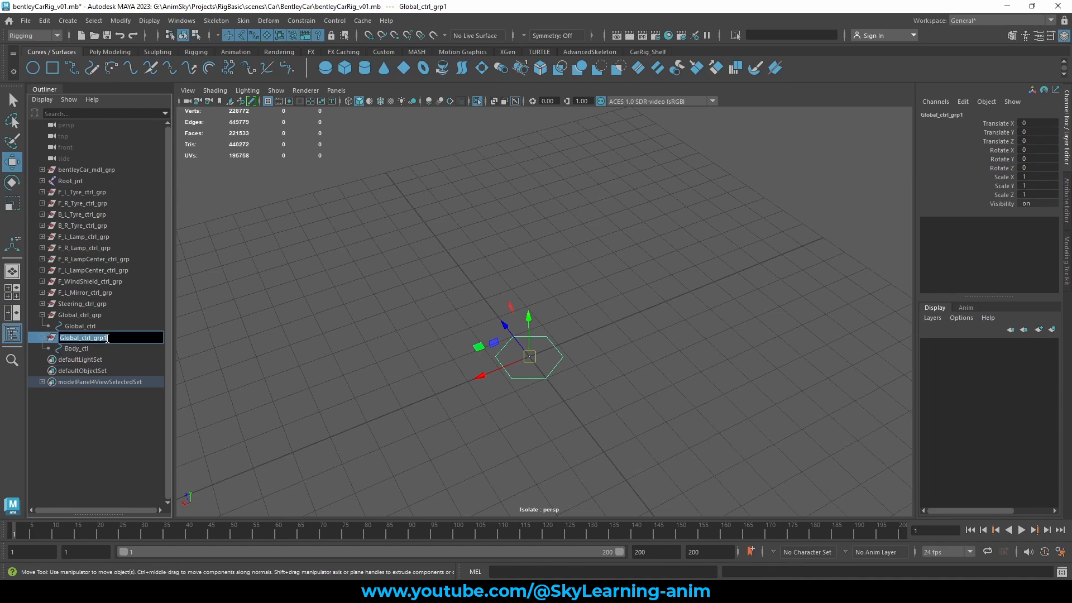
{"action": "key", "text": "ctrl+v"}
{"action": "type", "text": "_grp"}
{"action": "key", "text": "Return"}
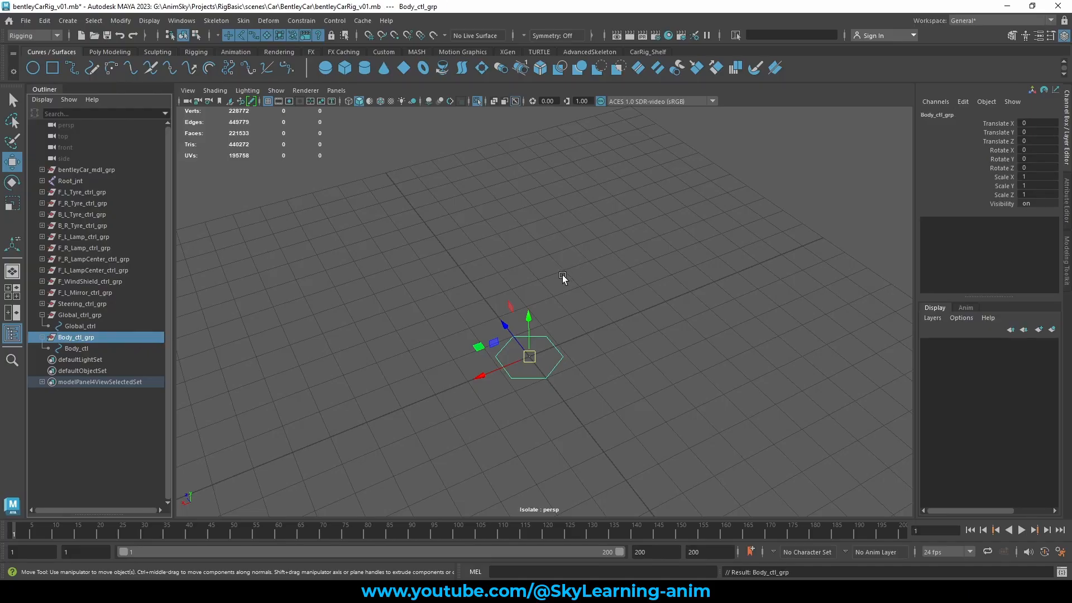
Delete the construction history of everything from F_L_Tyre_ctrl_grp through Body_ctl.
{"action": "left_click_drag", "start_coordinate": [82, 192], "coordinate": [85, 348]}
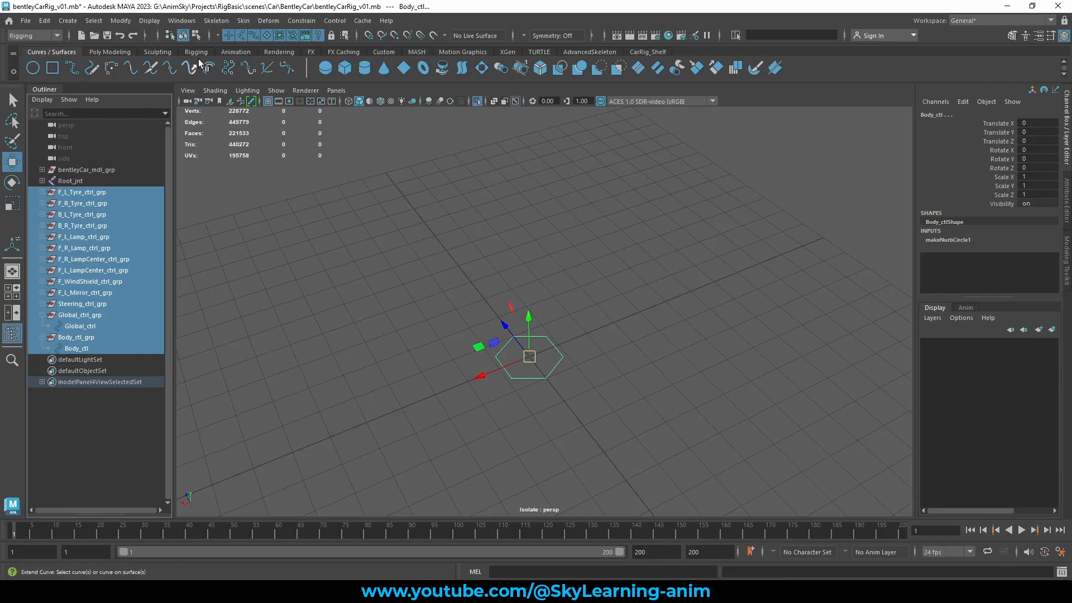
{"action": "left_click", "coordinate": [639, 52]}
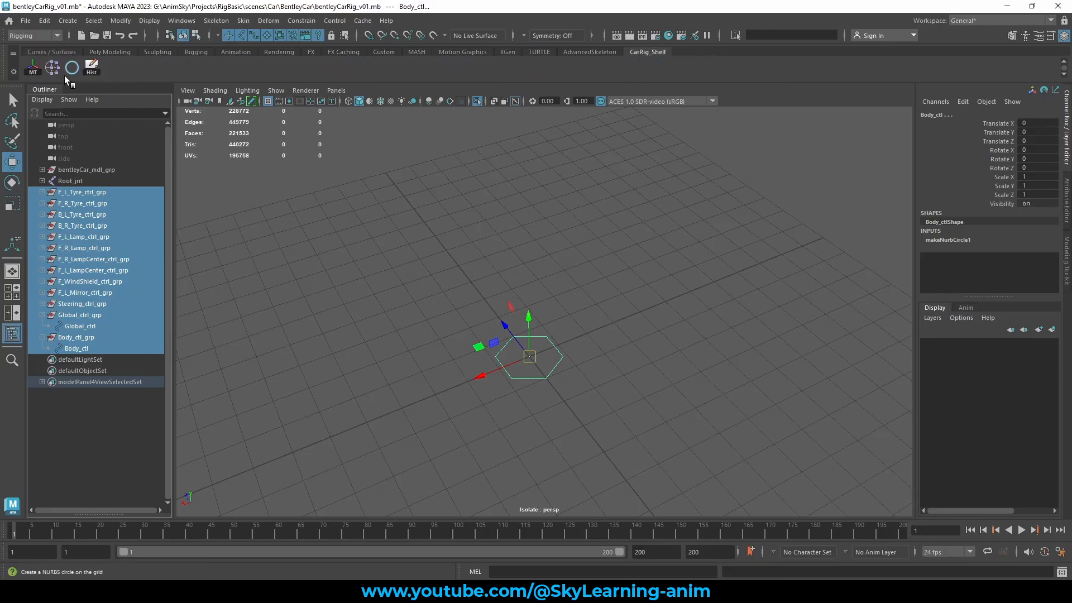
{"action": "left_click", "coordinate": [91, 66]}
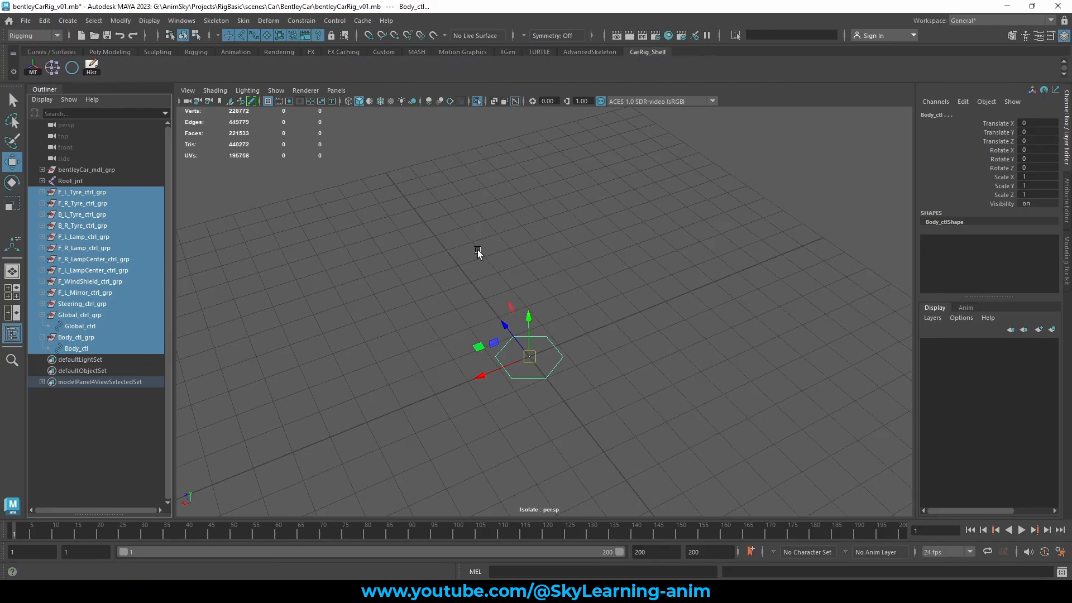
Select the hexagonal body control and turn off isolation to show the whole car.
{"action": "left_click", "coordinate": [742, 481]}
{"action": "left_click_drag", "start_coordinate": [742, 481], "coordinate": [485, 304]}
{"action": "left_click", "coordinate": [477, 101]}
{"action": "left_click_drag", "start_coordinate": [627, 277], "coordinate": [677, 280], "text": "alt"}
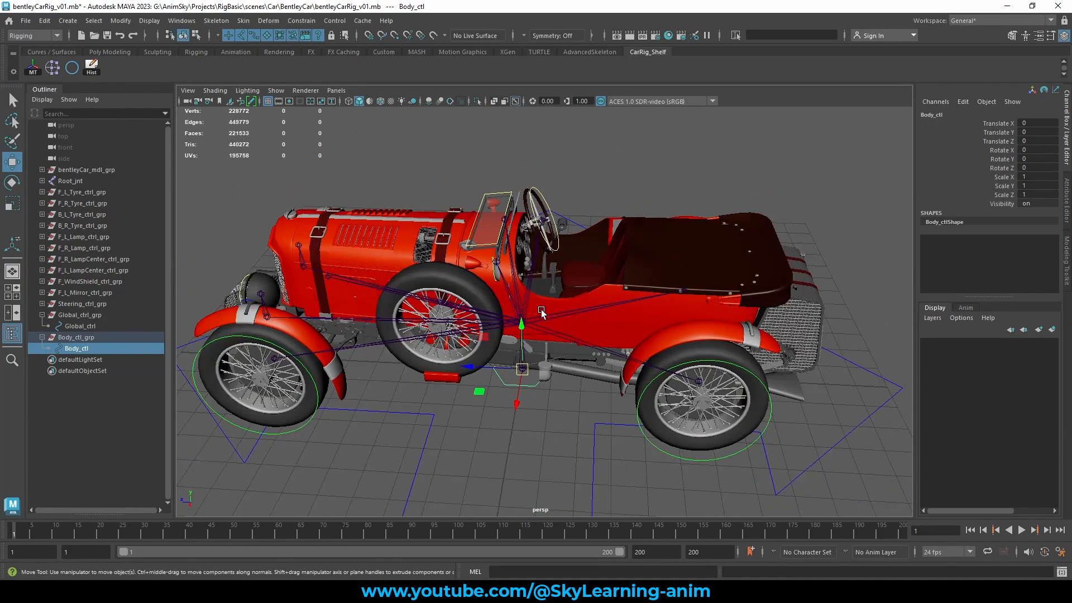
Match the transforms of Body_ctl_grp to the body_jnt joint.
{"action": "left_click", "coordinate": [579, 185]}
{"action": "left_click", "coordinate": [519, 319]}
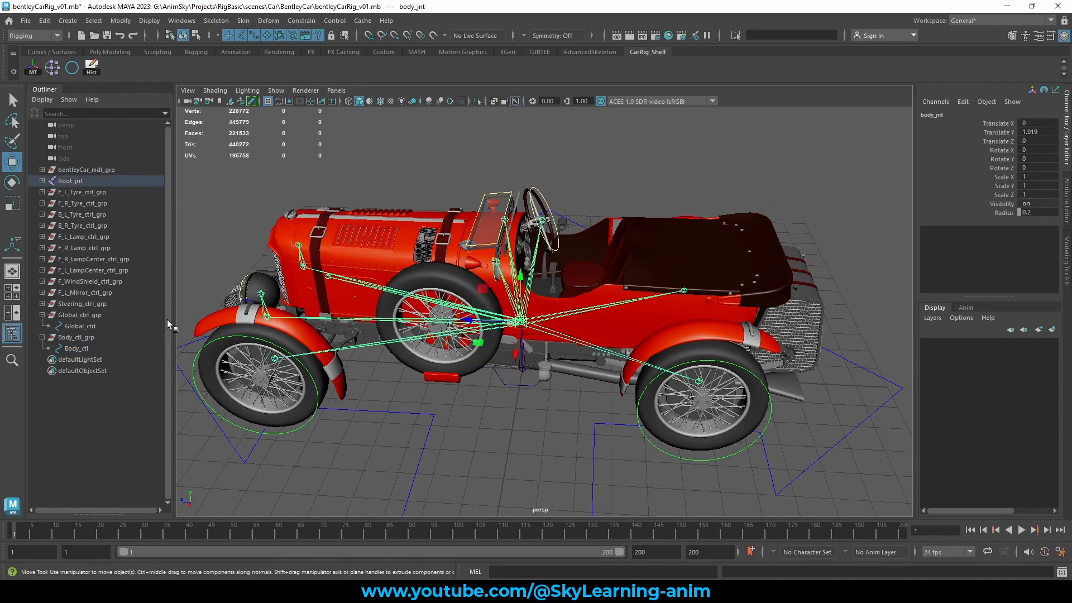
{"action": "left_click", "coordinate": [78, 338]}
{"action": "left_click", "coordinate": [528, 290], "text": "shift"}
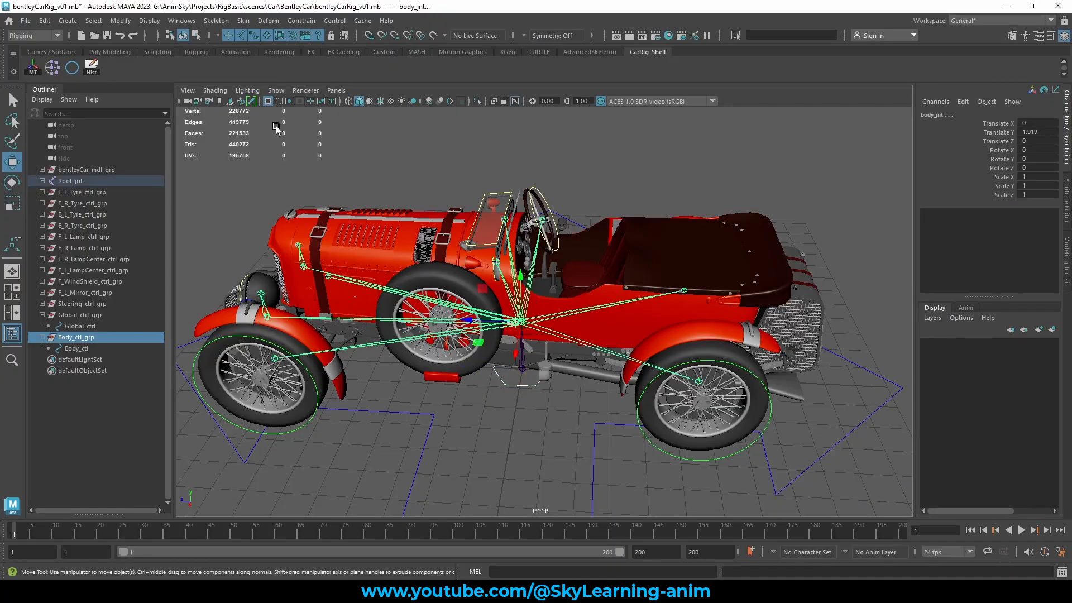
{"action": "left_click", "coordinate": [31, 68]}
{"action": "left_click", "coordinate": [95, 337]}
{"action": "scroll", "coordinate": [422, 331], "scroll_direction": "down", "scroll_amount": 4}
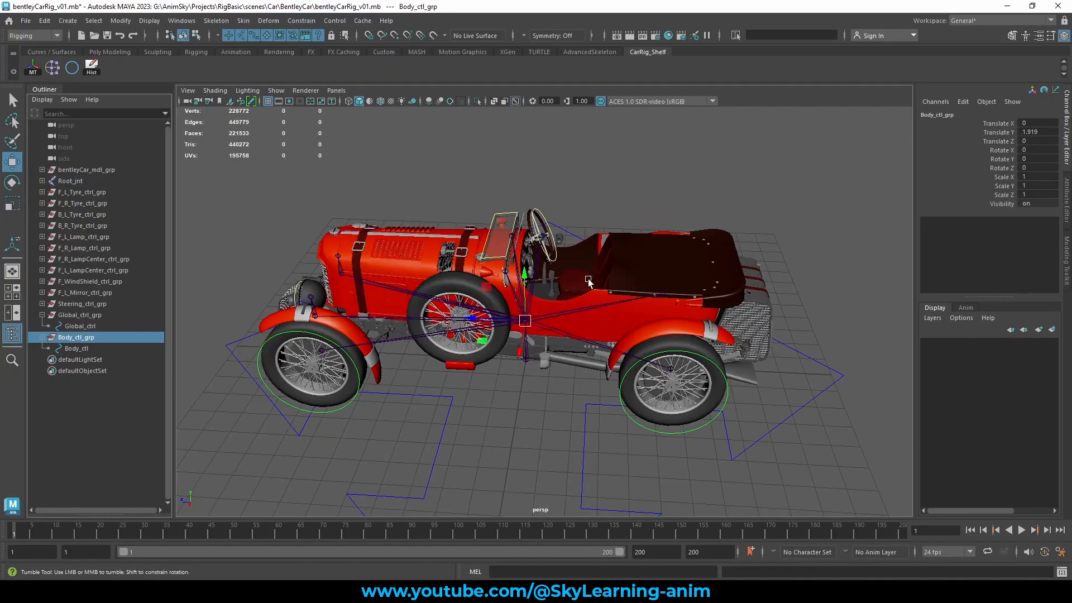
Isolate the body control and select all the control vertices of Body_ctl.
{"action": "left_click", "coordinate": [477, 101]}
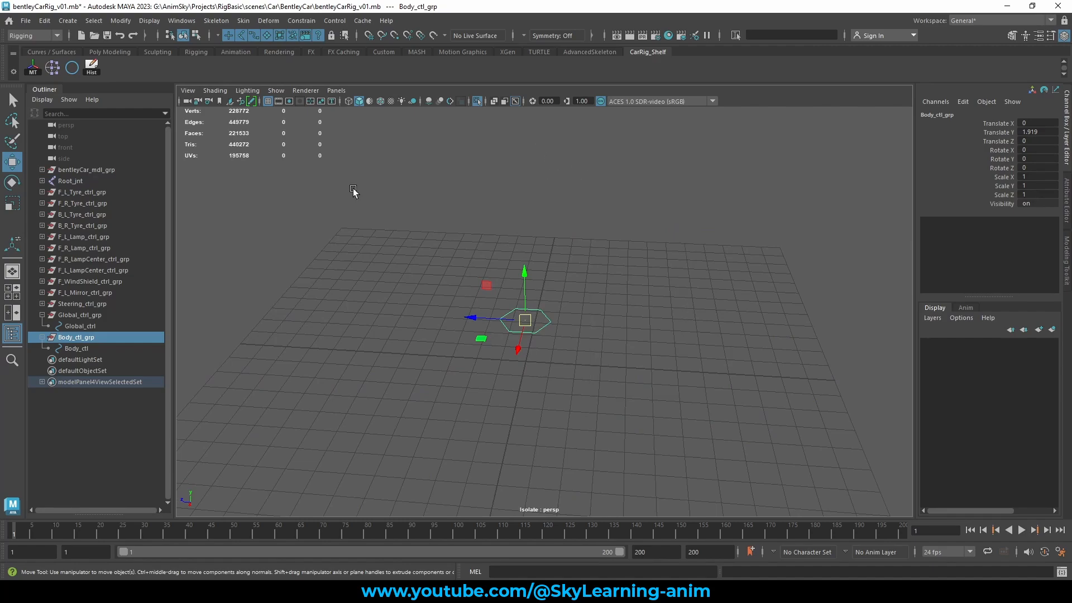
{"action": "left_click", "coordinate": [556, 319]}
{"action": "left_click", "coordinate": [508, 226]}
{"action": "left_click_drag", "start_coordinate": [523, 287], "coordinate": [528, 329]}
{"action": "right_click_drag", "start_coordinate": [481, 249], "coordinate": [441, 252]}
{"action": "left_click_drag", "start_coordinate": [438, 256], "coordinate": [631, 273]}
{"action": "key", "text": "e"}
{"action": "key", "text": "w"}
Show the whole car again and scale up Body_ctl's control vertices, stretching the hexagon along the car's length.
{"action": "left_click", "coordinate": [477, 100]}
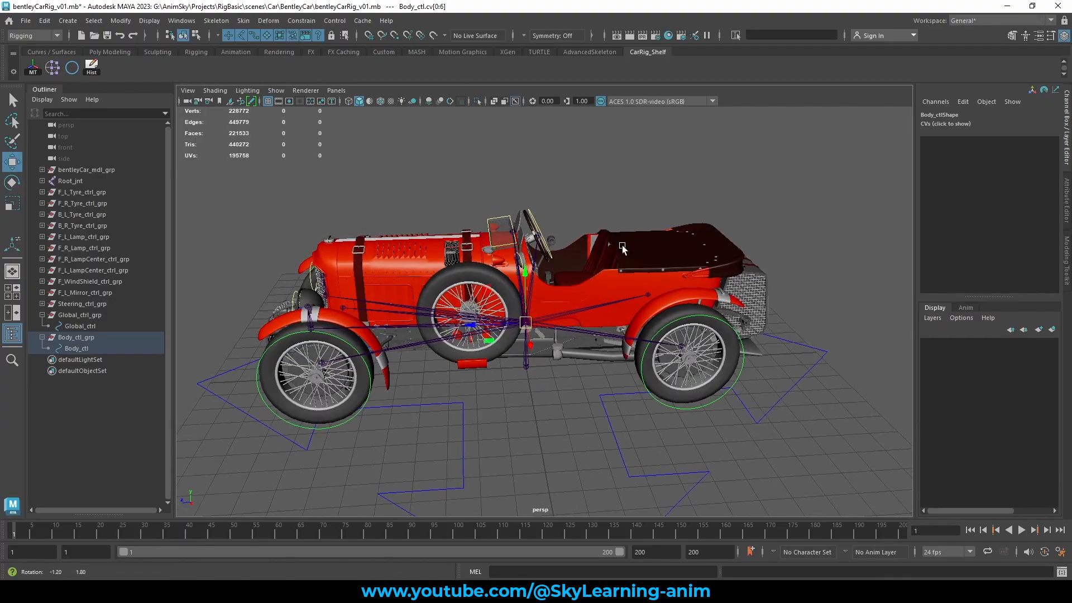
{"action": "key", "text": "r"}
{"action": "left_click_drag", "start_coordinate": [590, 354], "coordinate": [592, 391], "text": "alt"}
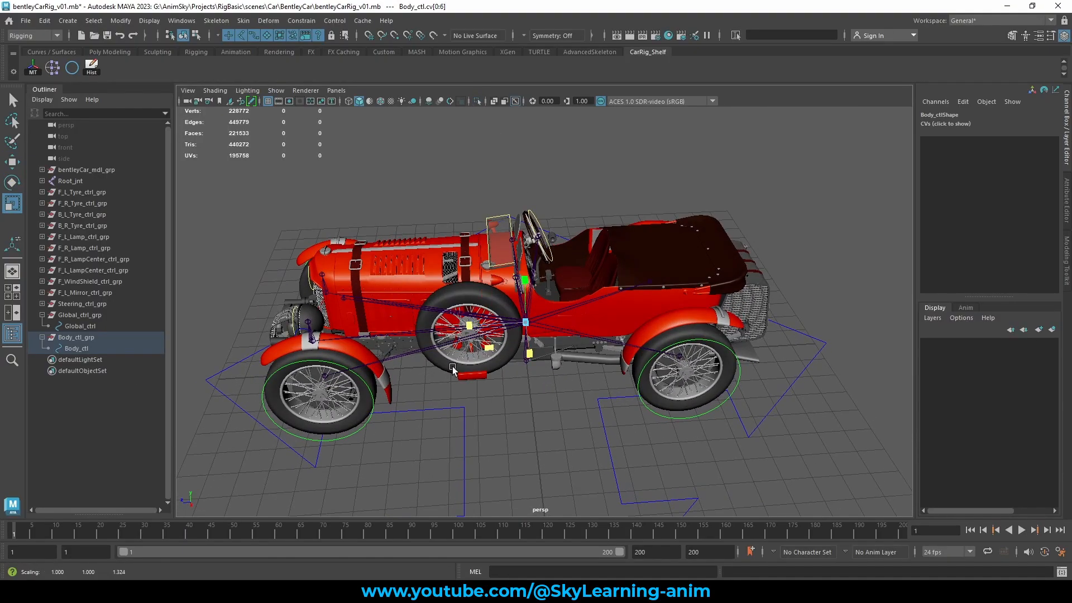
{"action": "left_click_drag", "start_coordinate": [426, 379], "coordinate": [385, 396]}
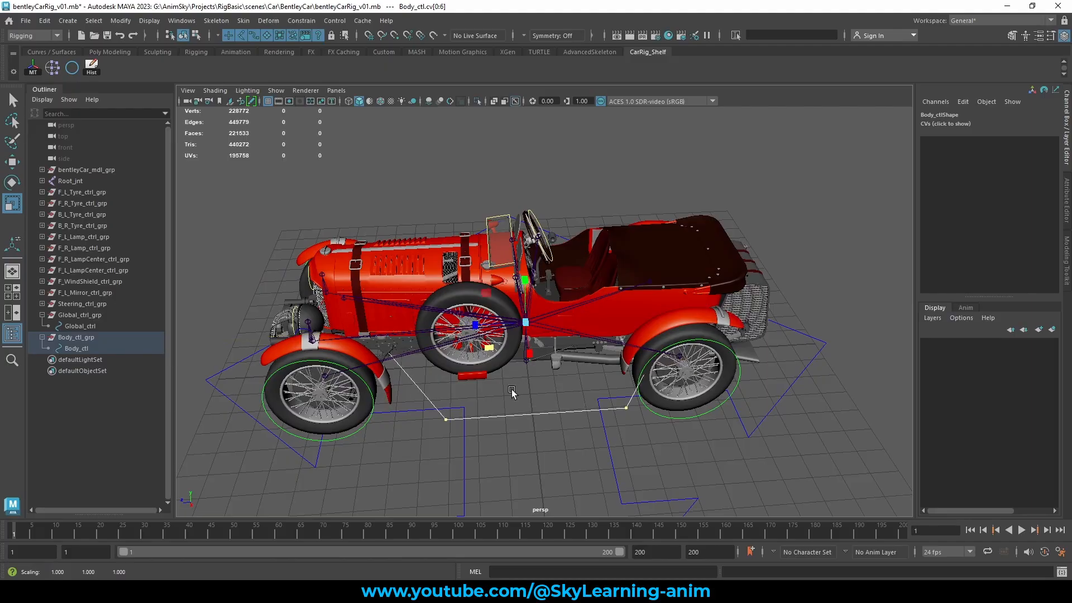
Move Body_ctl's control vertices up so the hexagon sits above the car body.
{"action": "left_click_drag", "start_coordinate": [511, 389], "coordinate": [571, 342], "text": "alt"}
{"action": "key", "text": "w"}
{"action": "left_click_drag", "start_coordinate": [688, 375], "coordinate": [609, 366], "text": "alt"}
{"action": "left_click_drag", "start_coordinate": [537, 274], "coordinate": [594, 283]}
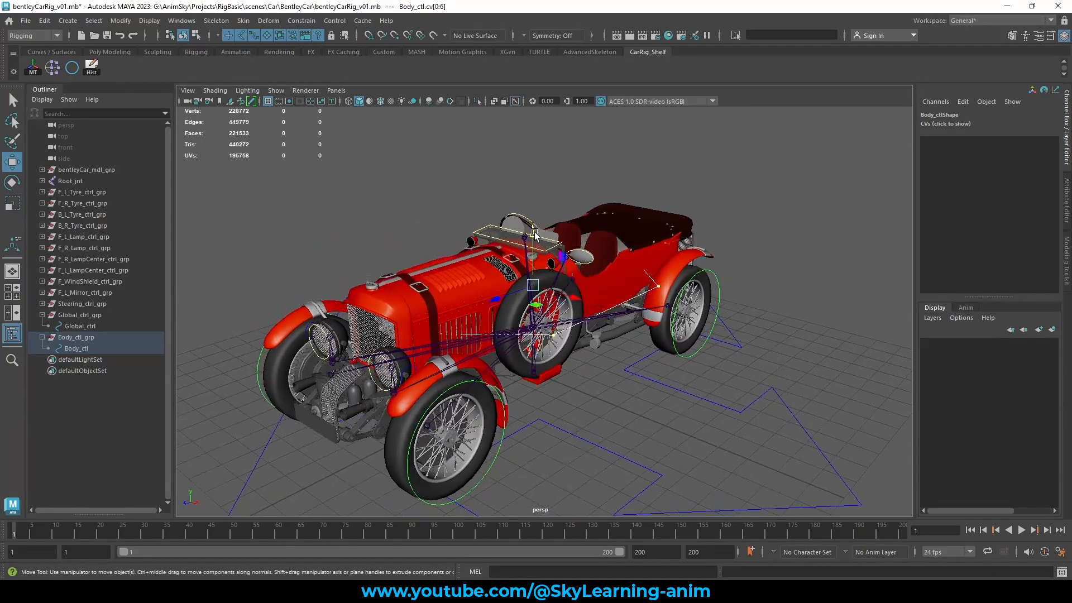
{"action": "left_click_drag", "start_coordinate": [534, 229], "coordinate": [538, 143]}
{"action": "left_click_drag", "start_coordinate": [728, 265], "coordinate": [746, 279], "text": "alt"}
Scale Body_ctl's control vertices slightly shorter along the car's length.
{"action": "key", "text": "e"}
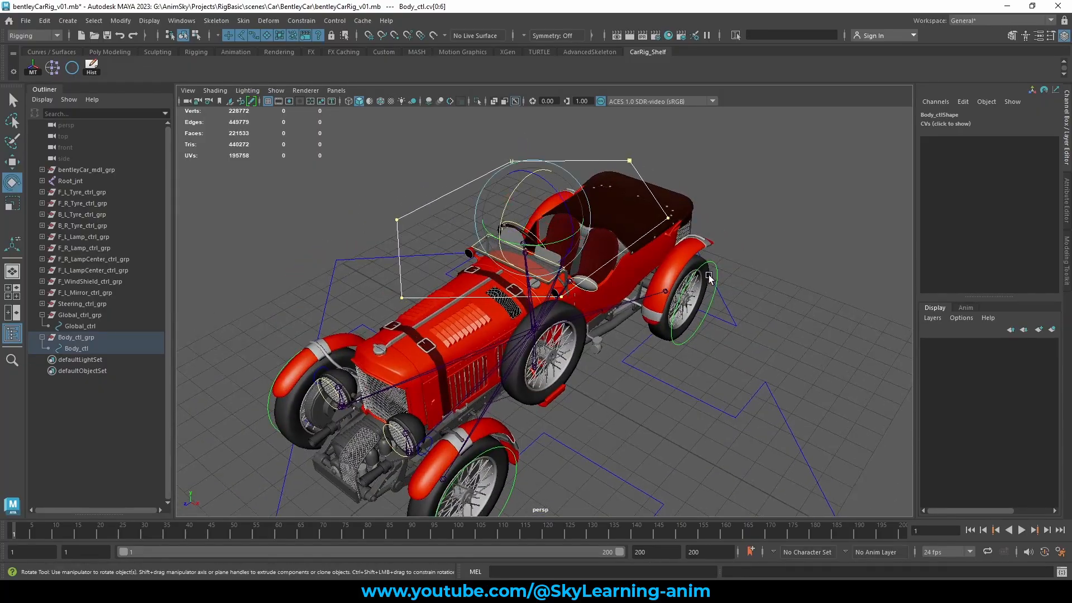
{"action": "key", "text": "r"}
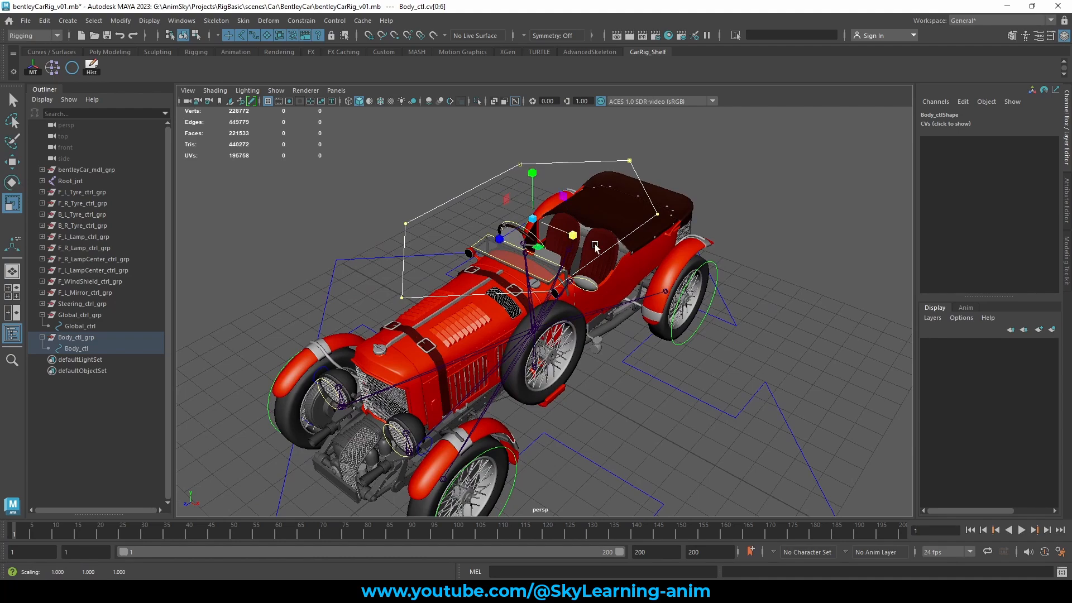
{"action": "left_click_drag", "start_coordinate": [594, 243], "coordinate": [571, 258], "text": "alt"}
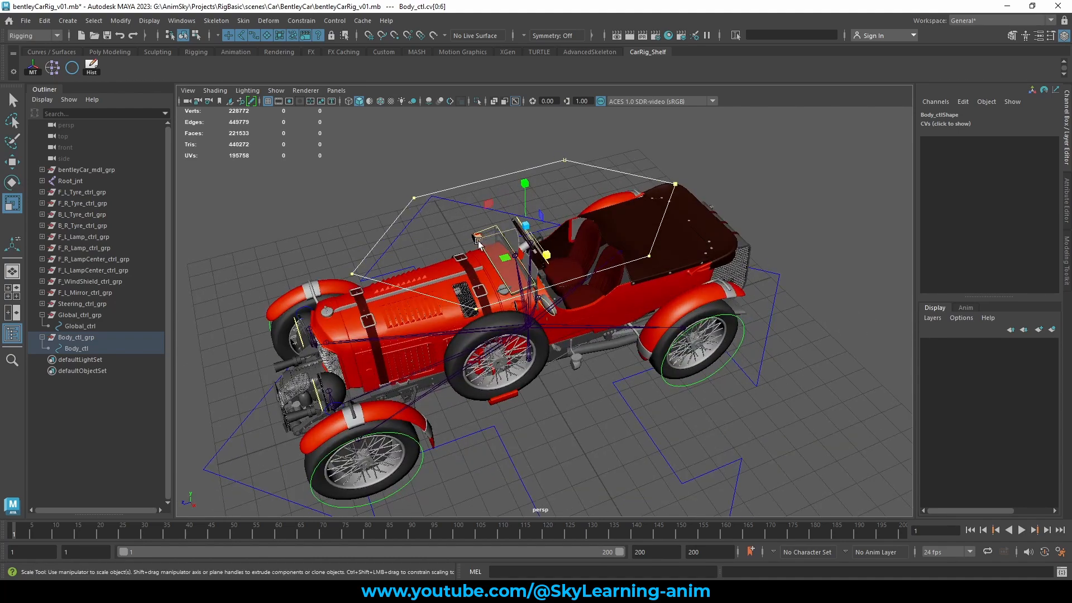
{"action": "left_click_drag", "start_coordinate": [478, 239], "coordinate": [486, 242]}
{"action": "key", "text": "w"}
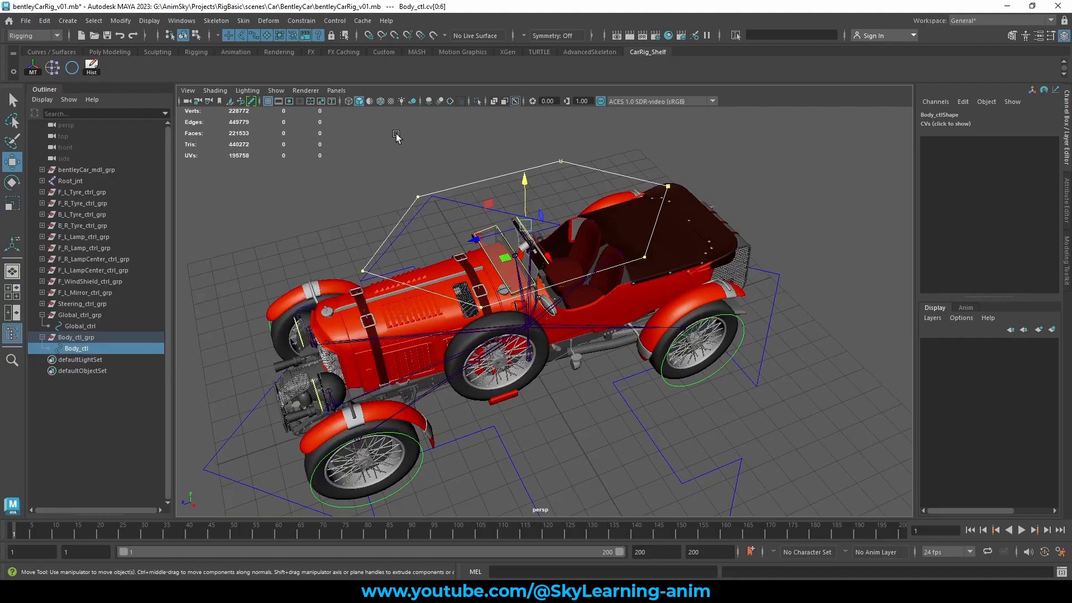
Enable drawing overrides on Body_ctlShape and set its index color to light orange.
{"action": "left_click", "coordinate": [335, 163]}
{"action": "left_click_drag", "start_coordinate": [335, 162], "coordinate": [515, 221], "text": "alt"}
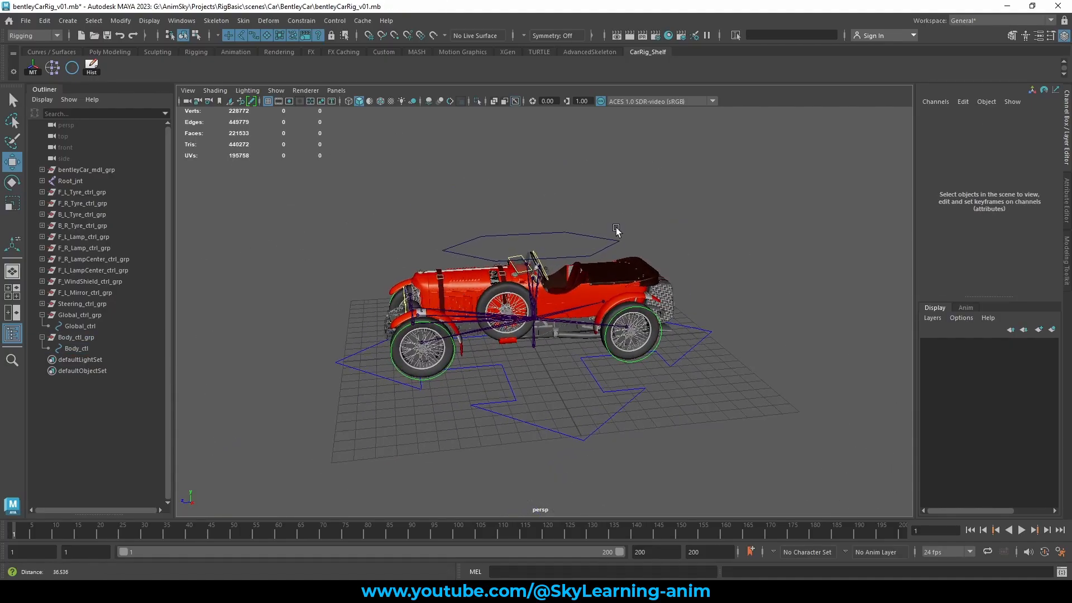
{"action": "scroll", "coordinate": [613, 228], "scroll_direction": "up", "scroll_amount": 5}
{"action": "left_click", "coordinate": [612, 193]}
{"action": "left_click", "coordinate": [1069, 216]}
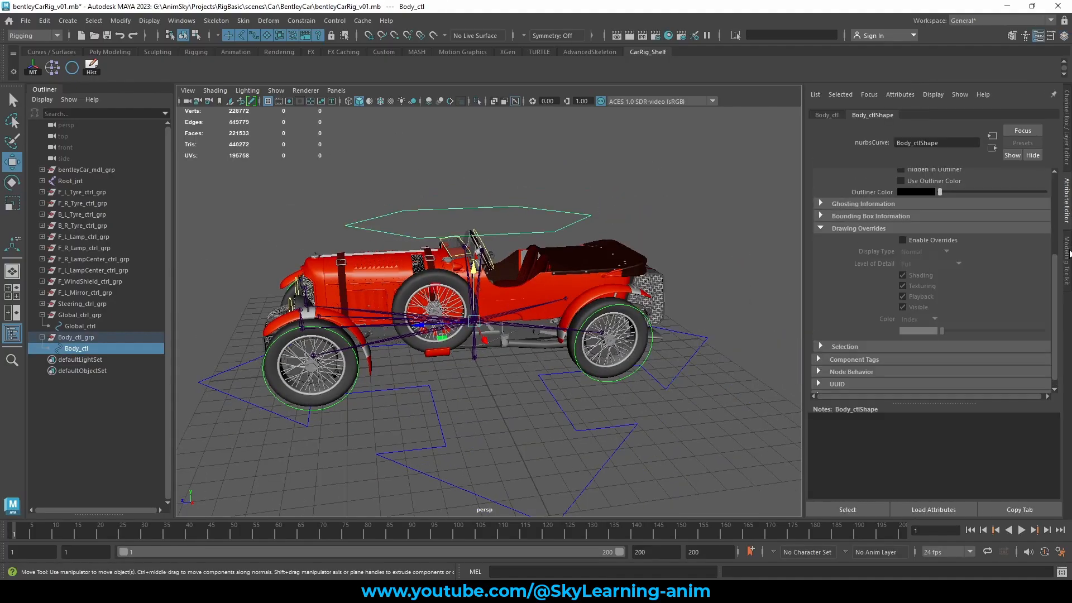
{"action": "left_click", "coordinate": [934, 240]}
{"action": "left_click_drag", "start_coordinate": [943, 330], "coordinate": [1009, 338]}
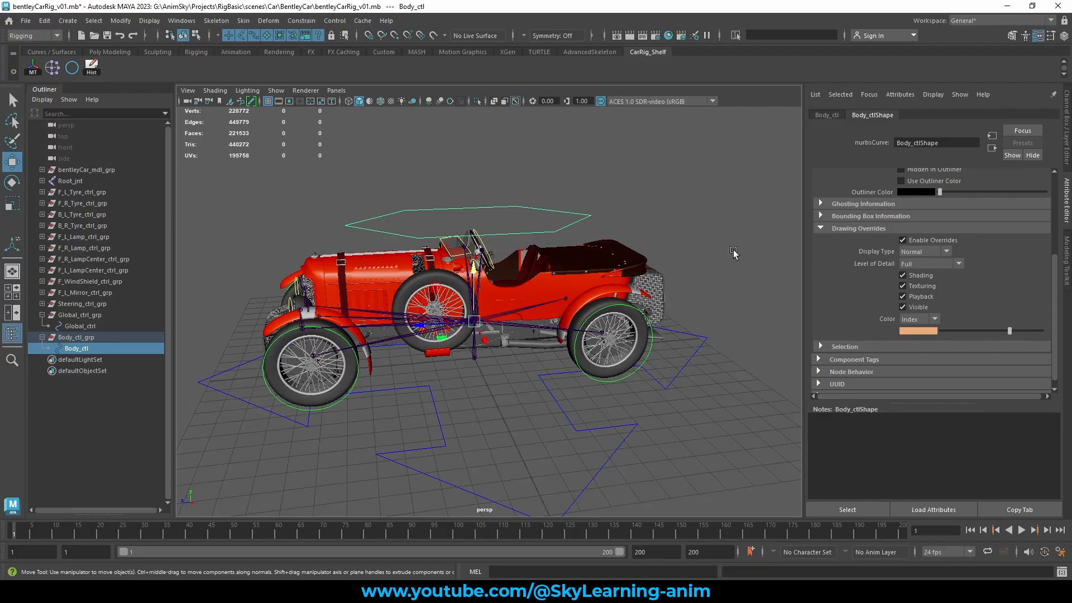
Examine the body control above the car from different angles, toggling the X-ray joint display off and on.
{"action": "left_click", "coordinate": [624, 185]}
{"action": "scroll", "coordinate": [651, 204], "scroll_direction": "down", "scroll_amount": 3}
{"action": "left_click_drag", "start_coordinate": [652, 206], "coordinate": [565, 245], "text": "alt"}
{"action": "scroll", "coordinate": [637, 242], "scroll_direction": "up", "scroll_amount": 4}
{"action": "left_click", "coordinate": [515, 102]}
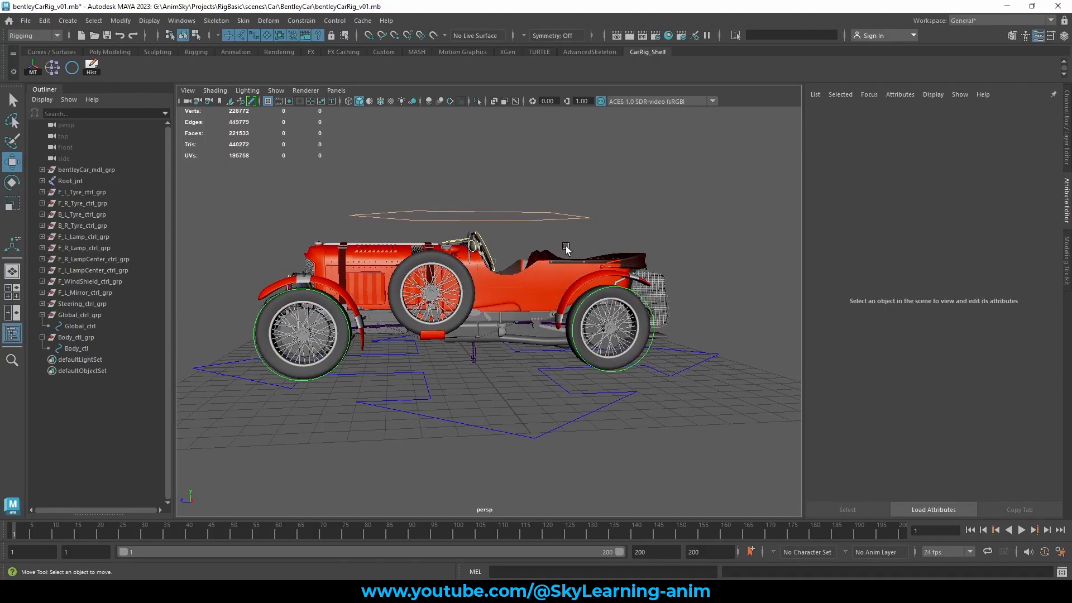
{"action": "left_click", "coordinate": [515, 101]}
{"action": "left_click_drag", "start_coordinate": [536, 128], "coordinate": [546, 170], "text": "alt"}
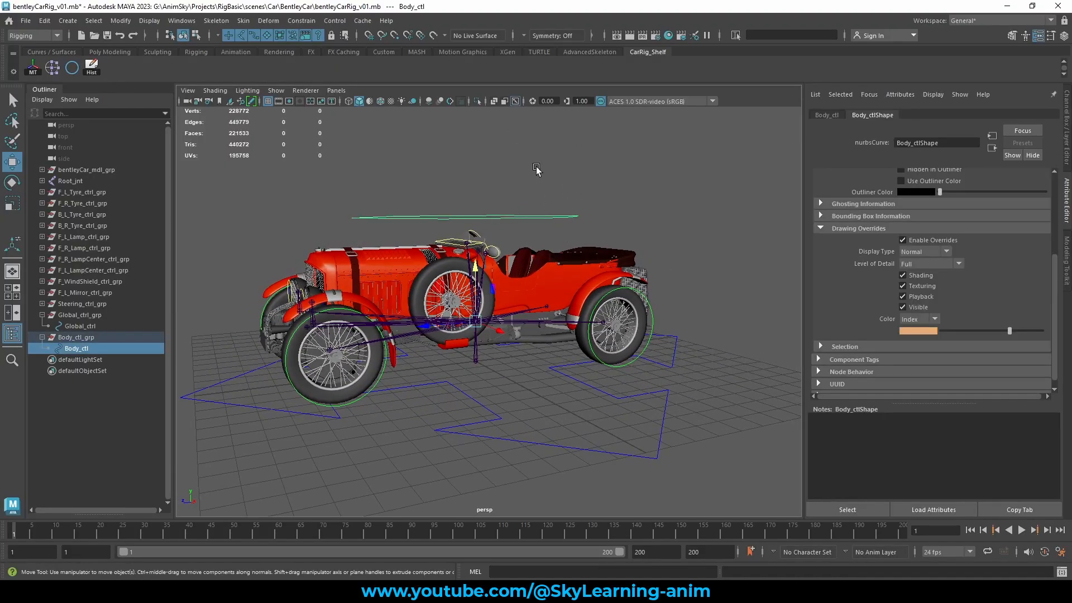
Collapse Body_ctl_grp and Global_ctrl_grp in the hierarchy and select Body_ctl_grp.
{"action": "left_click", "coordinate": [41, 337]}
{"action": "left_click", "coordinate": [42, 315]}
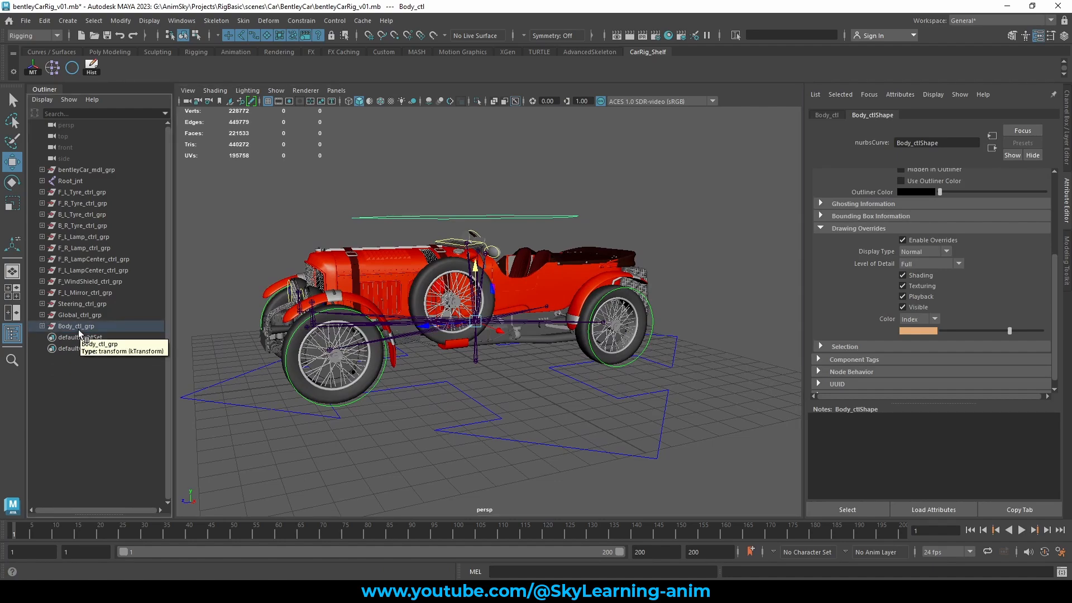
{"action": "left_click", "coordinate": [78, 329]}
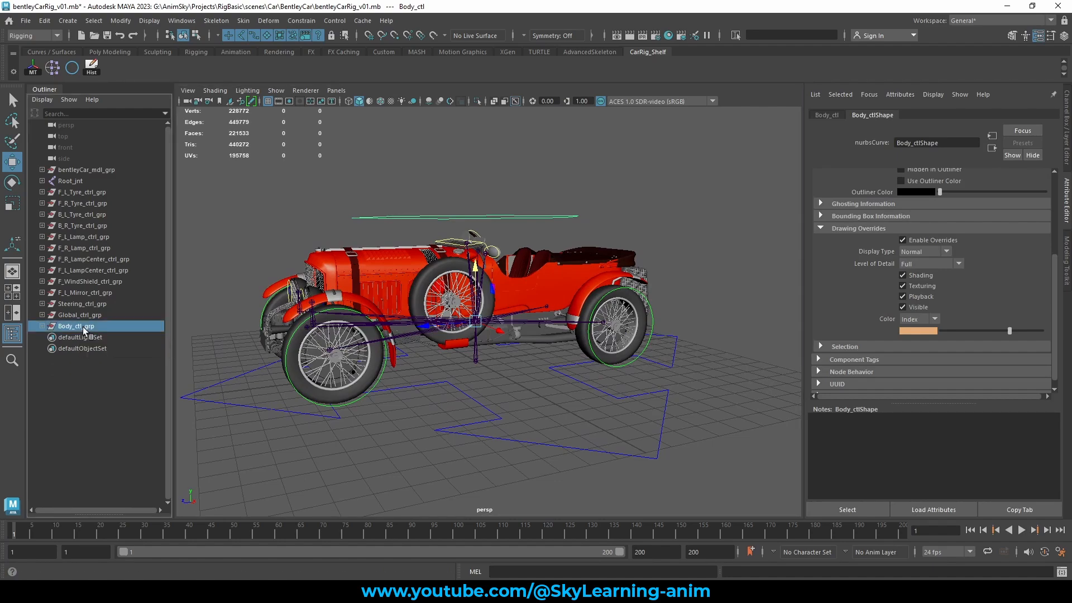
{"action": "left_click_drag", "start_coordinate": [496, 318], "coordinate": [505, 403], "text": "alt"}
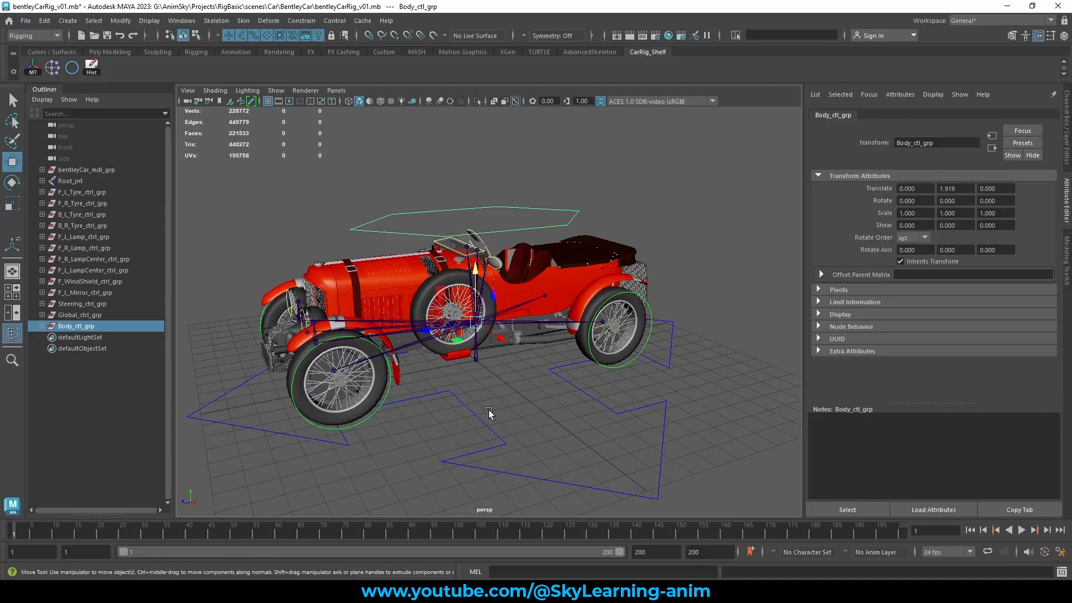
Parent Body_ctl_grp under Global_ctrl and select Global_ctrl_grp.
{"action": "left_click", "coordinate": [463, 406], "text": "shift"}
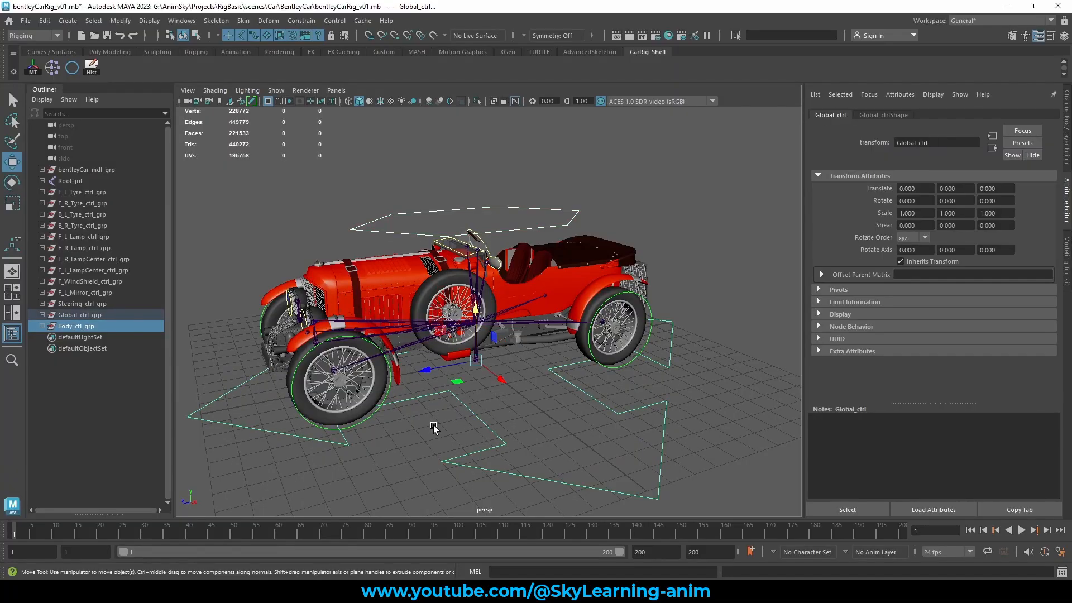
{"action": "key", "text": "p"}
{"action": "left_click", "coordinate": [113, 315]}
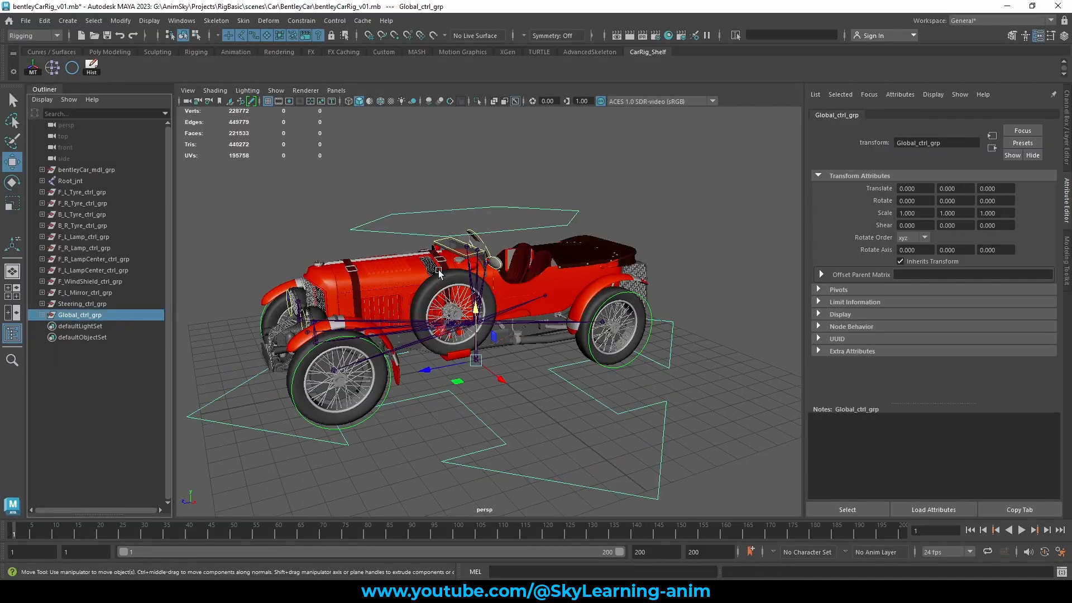
Combine the front and back, left and right tyre control groups into one new group.
{"action": "left_click_drag", "start_coordinate": [438, 269], "coordinate": [137, 206], "text": "alt"}
{"action": "left_click", "coordinate": [105, 192]}
{"action": "left_click", "coordinate": [83, 203], "text": "ctrl"}
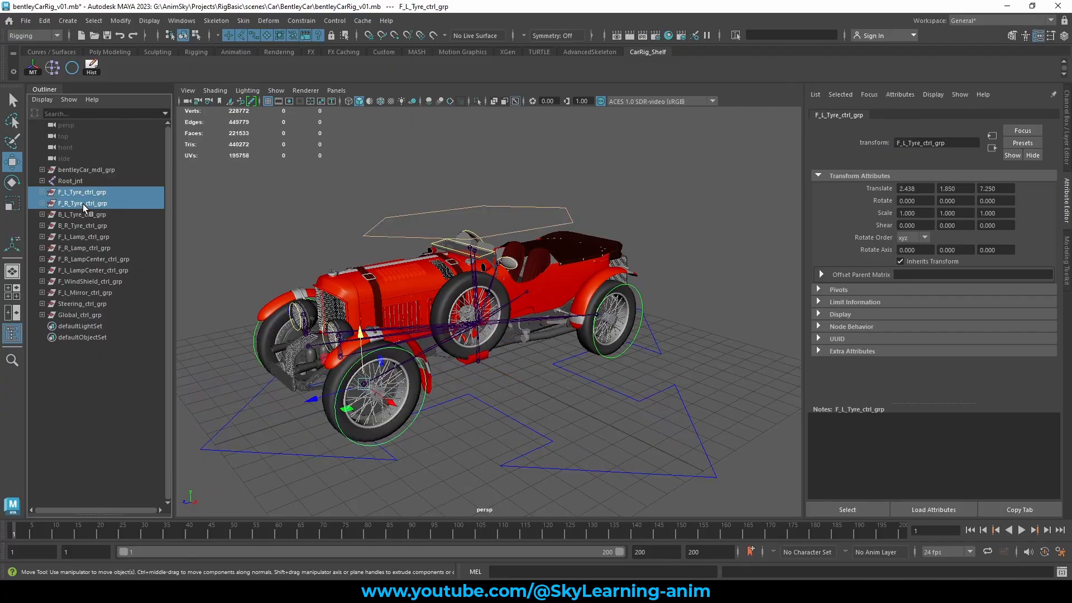
{"action": "left_click", "coordinate": [76, 215], "text": "ctrl"}
{"action": "left_click", "coordinate": [75, 226], "text": "ctrl"}
{"action": "scroll", "coordinate": [458, 376], "scroll_direction": "down", "scroll_amount": 5}
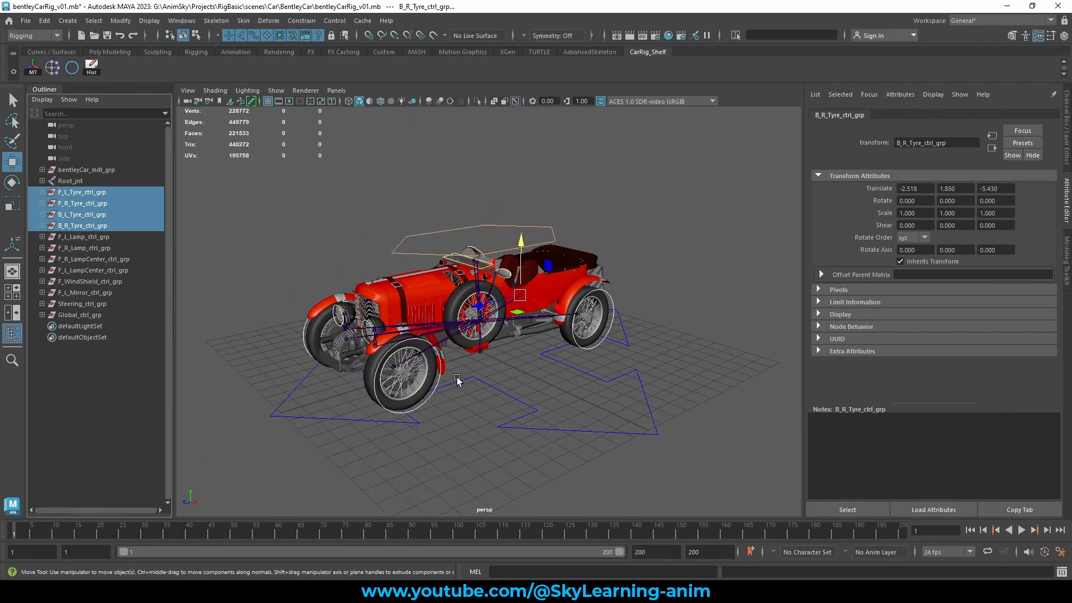
{"action": "left_click_drag", "start_coordinate": [461, 379], "coordinate": [501, 366], "text": "alt"}
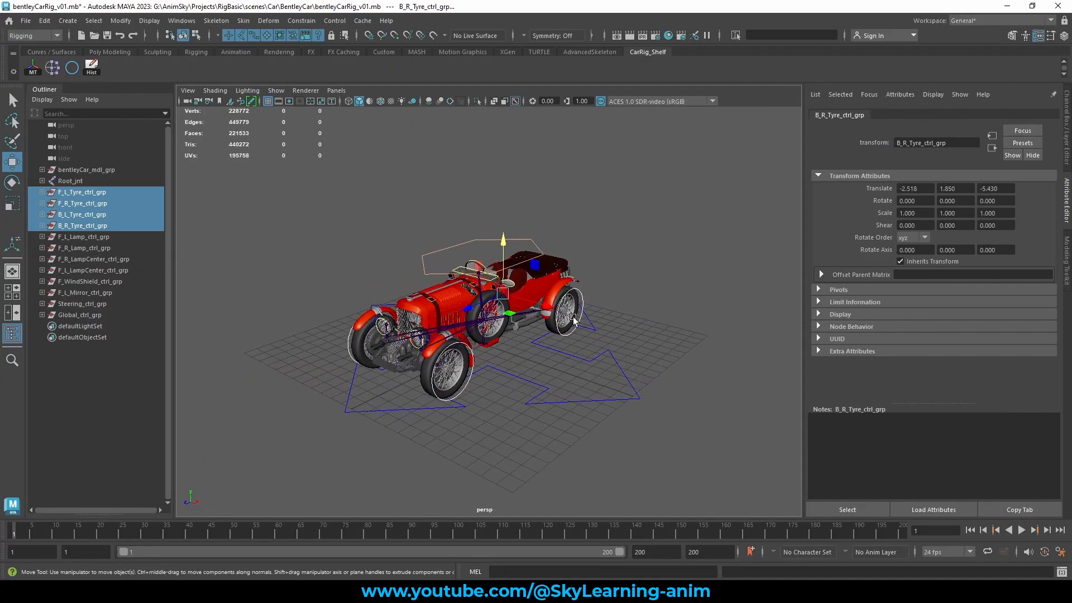
{"action": "mouse_move", "coordinate": [568, 315]}
{"action": "left_mouse_down", "text": "alt"}
{"action": "mouse_move", "coordinate": [579, 320]}
{"action": "mouse_move", "coordinate": [563, 321]}
{"action": "left_mouse_up", "text": "alt"}
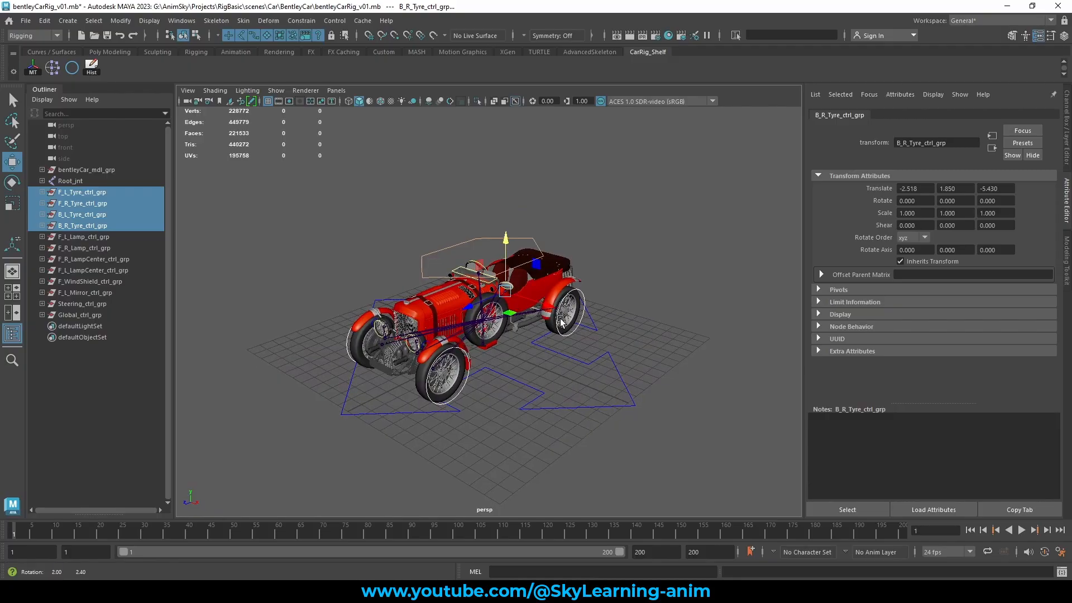
{"action": "key", "text": "ctrl+g"}
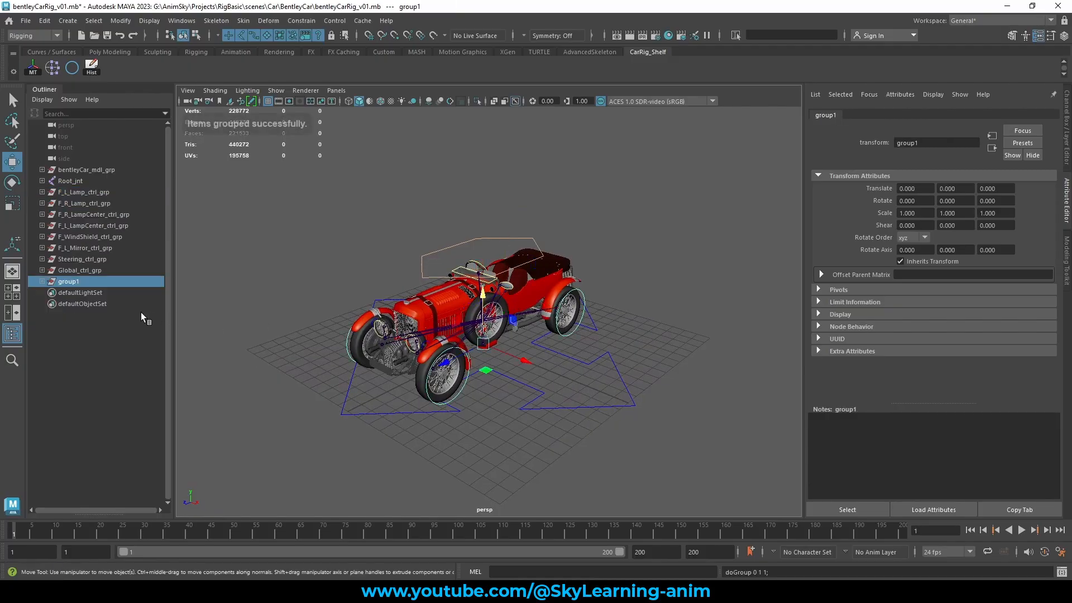
Expand the new group of tyre controls and rename it Tyre_ctrl_grp.
{"action": "left_click", "coordinate": [42, 281]}
{"action": "double_click", "coordinate": [71, 281]}
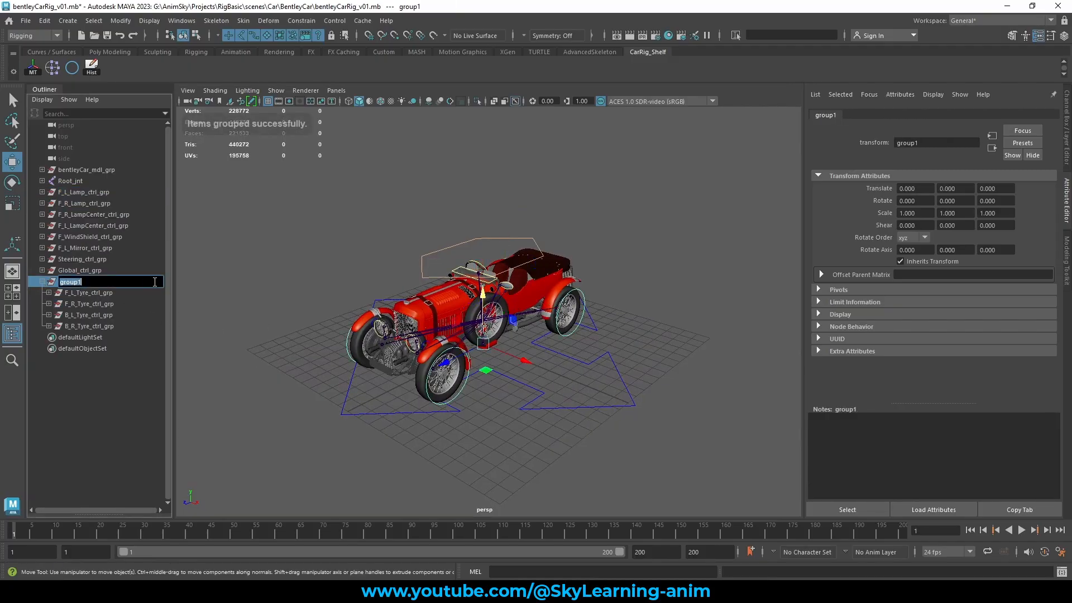
{"action": "type", "text": "tyre_ctr"}
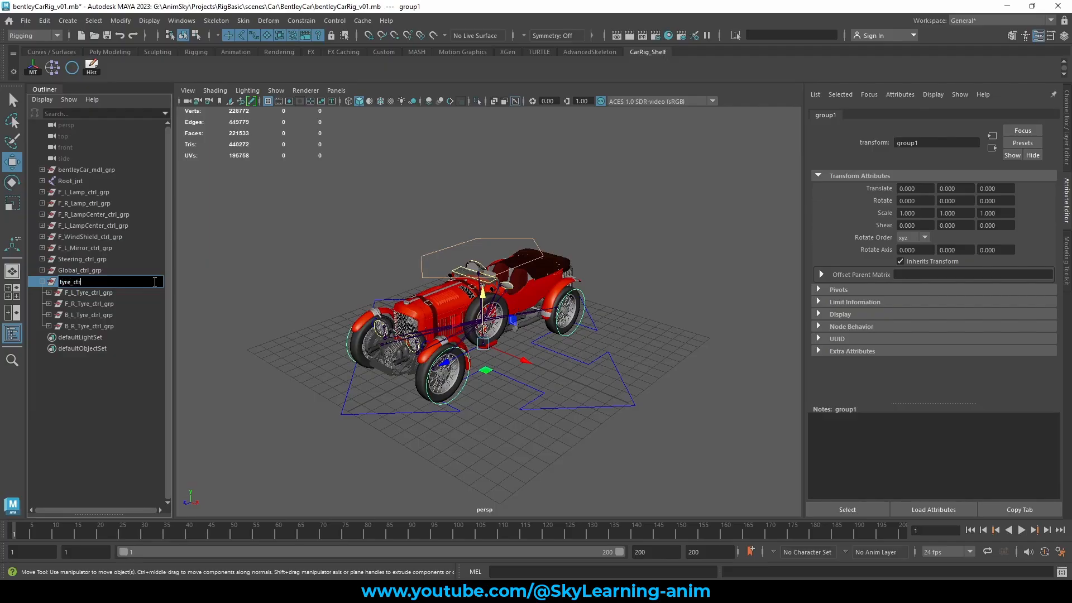
{"action": "type", "text": "l_grp"}
{"action": "key", "text": "Return"}
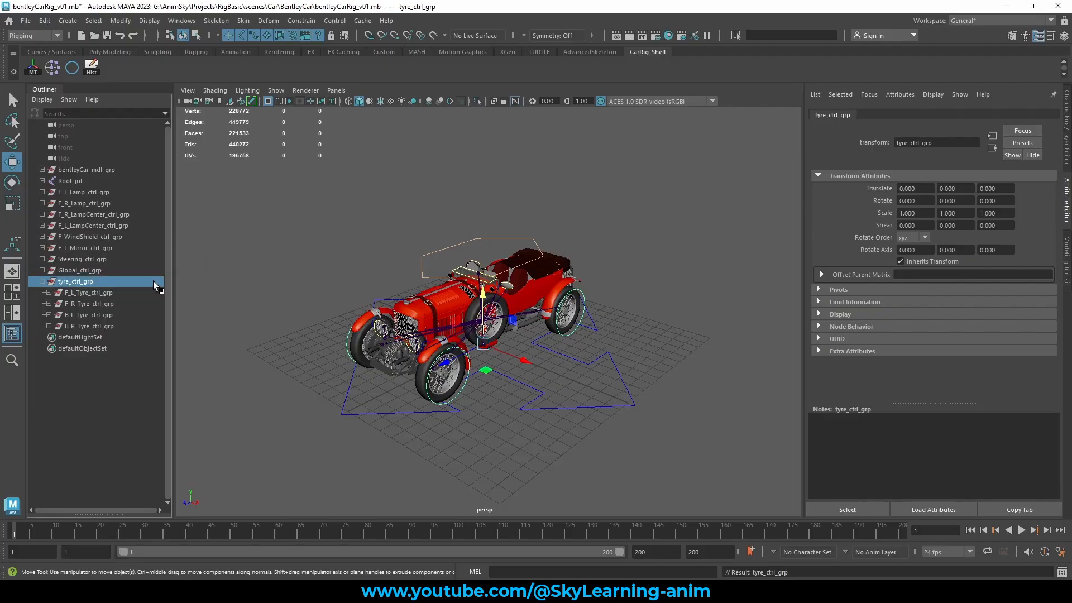
{"action": "double_click", "coordinate": [79, 281]}
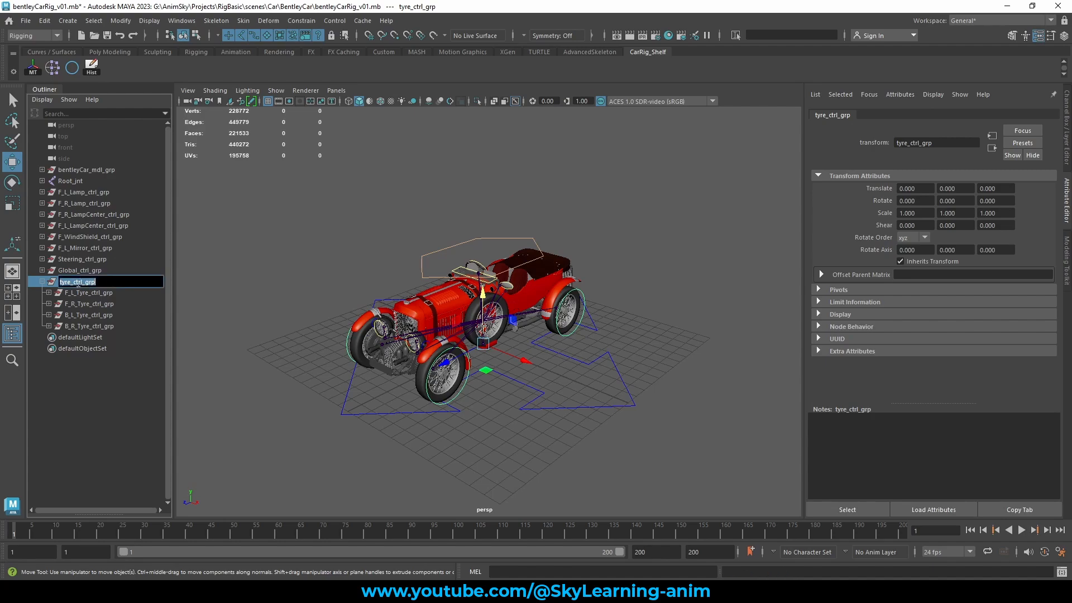
{"action": "left_click", "coordinate": [60, 282]}
{"action": "key", "text": "Delete"}
{"action": "type", "text": "T"}
{"action": "key", "text": "Return"}
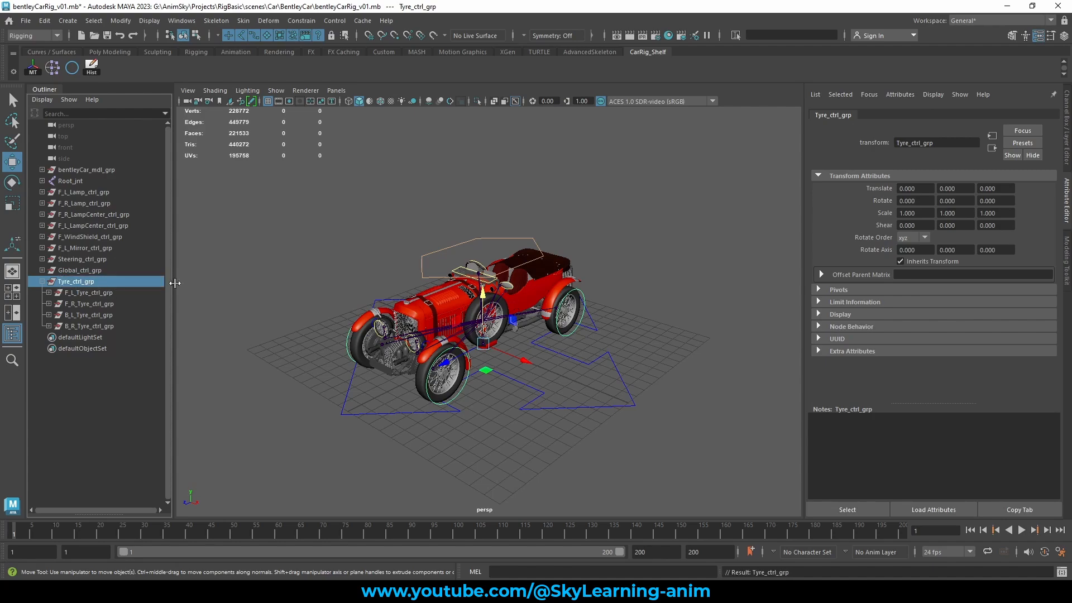
Parent Tyre_ctrl_grp under Global_ctrl and clear the selection.
{"action": "left_click", "coordinate": [434, 256]}
{"action": "left_click_drag", "start_coordinate": [550, 256], "coordinate": [596, 263], "text": "alt"}
{"action": "key", "text": "ctrl+z"}
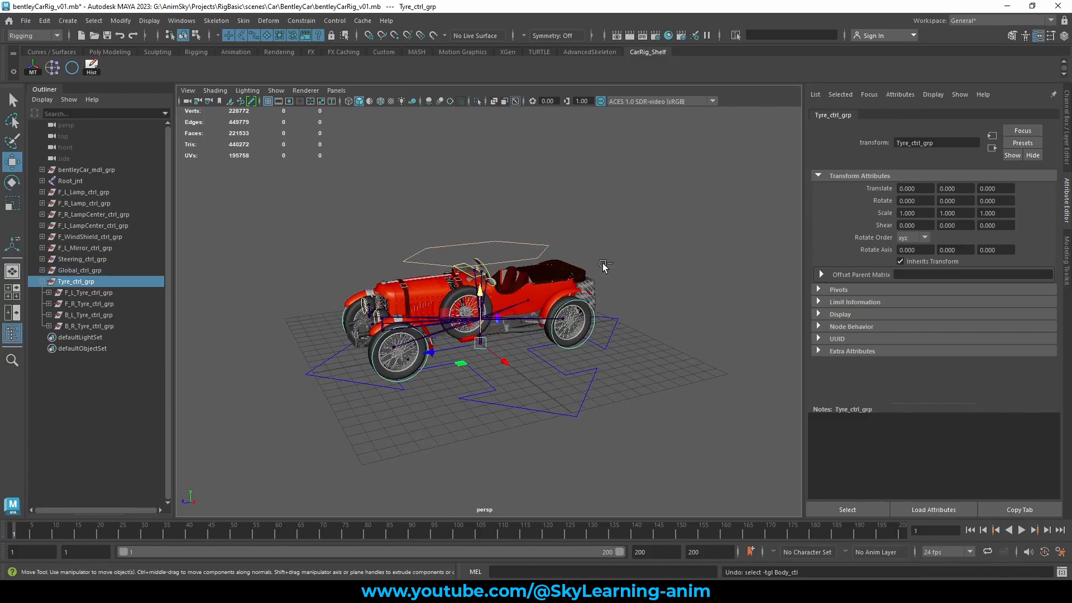
{"action": "left_click", "coordinate": [500, 404], "text": "shift"}
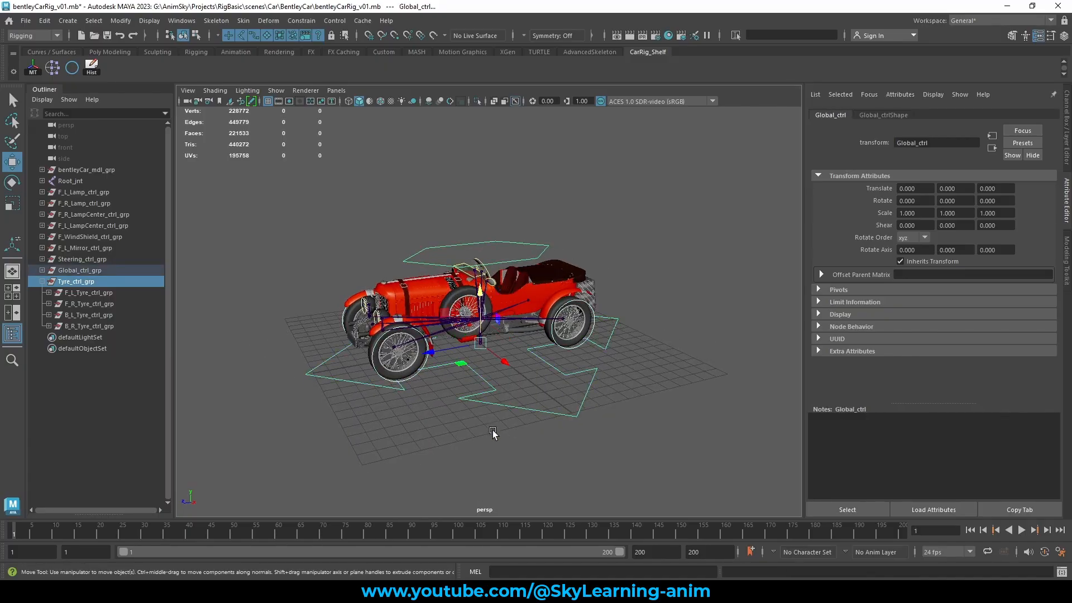
{"action": "key", "text": "p"}
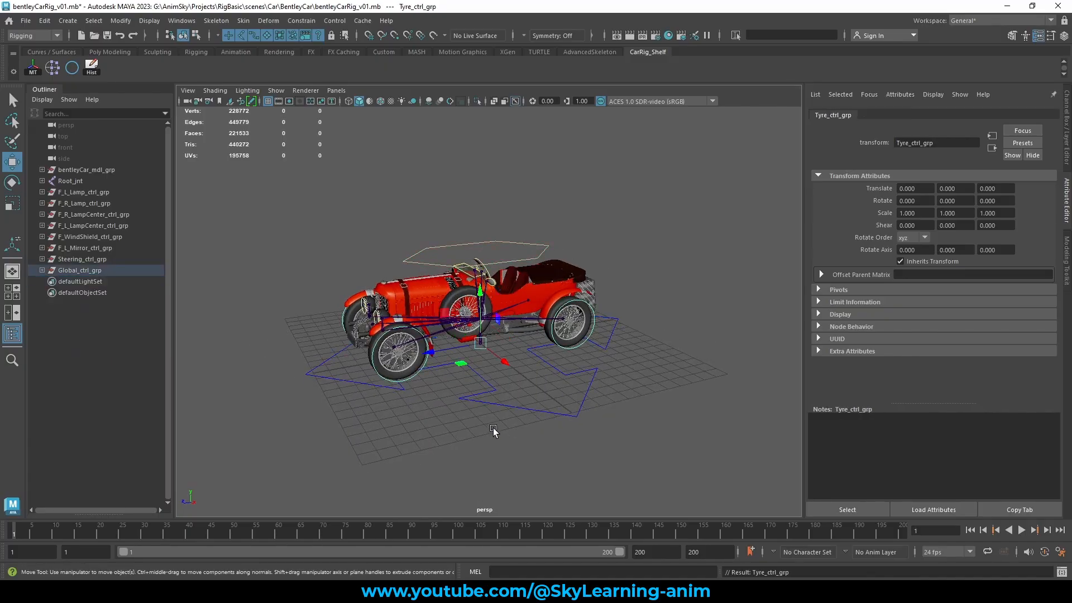
{"action": "left_click", "coordinate": [482, 201]}
Parent all lamp, lamp center, windshield, mirror and steering control groups, from F_L_Lamp_ctrl_grp to Steering_ctrl_grp, under Body_ctl.
{"action": "scroll", "coordinate": [508, 215], "scroll_direction": "up", "scroll_amount": 2}
{"action": "left_click_drag", "start_coordinate": [509, 215], "coordinate": [537, 290], "text": "alt"}
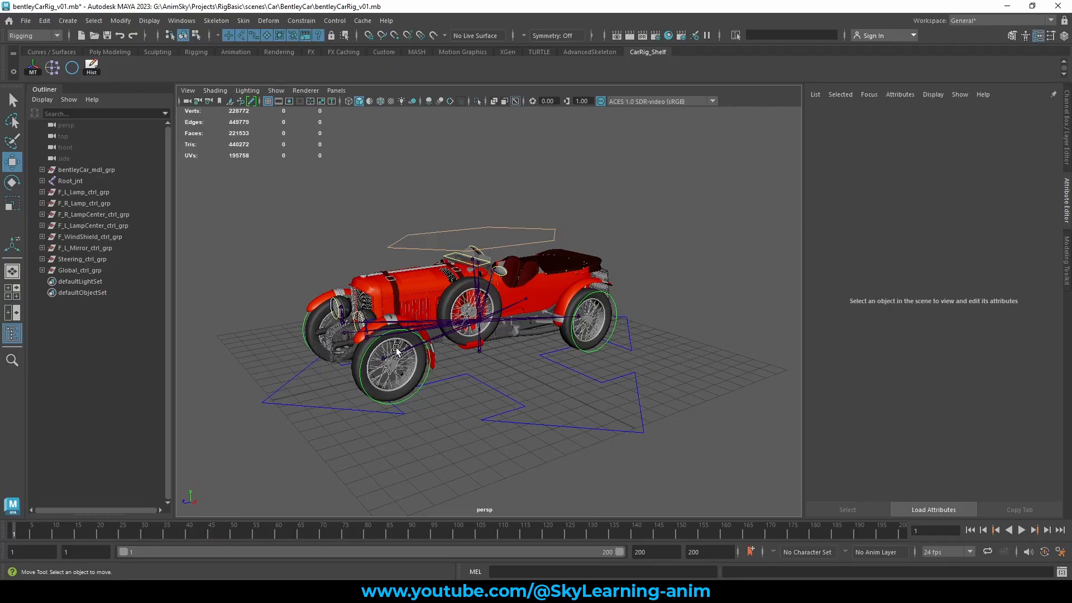
{"action": "left_click", "coordinate": [424, 244]}
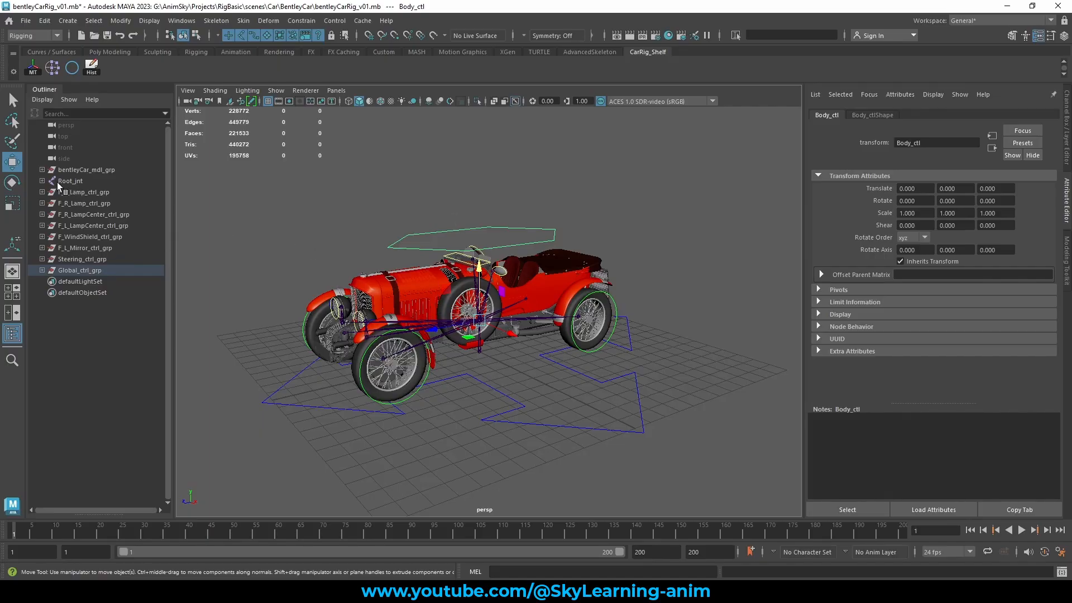
{"action": "left_click_drag", "start_coordinate": [78, 192], "coordinate": [85, 260]}
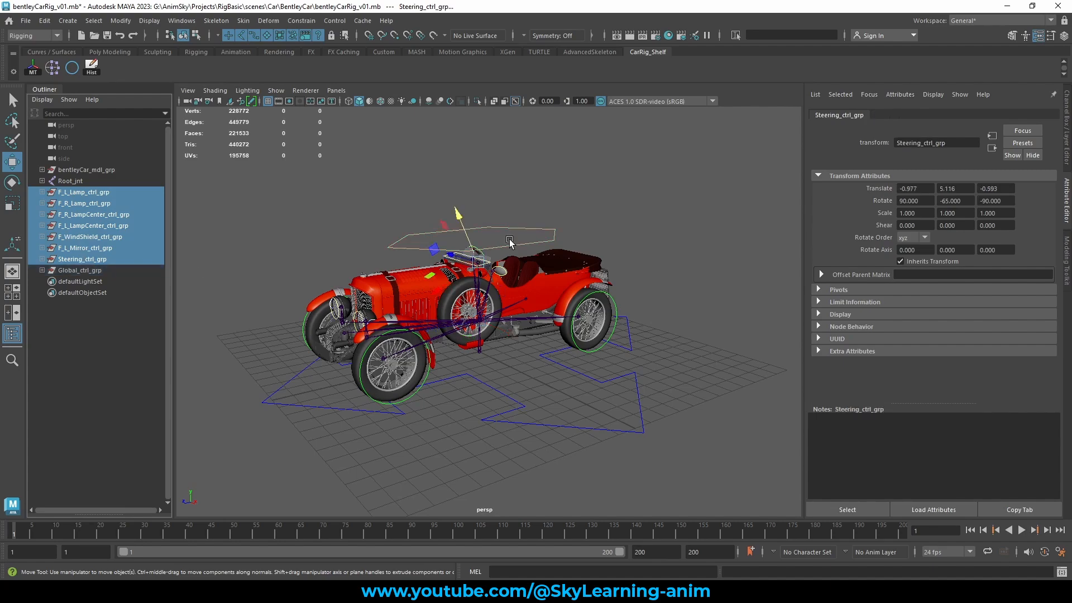
{"action": "left_click_drag", "start_coordinate": [510, 241], "coordinate": [433, 393], "text": "alt"}
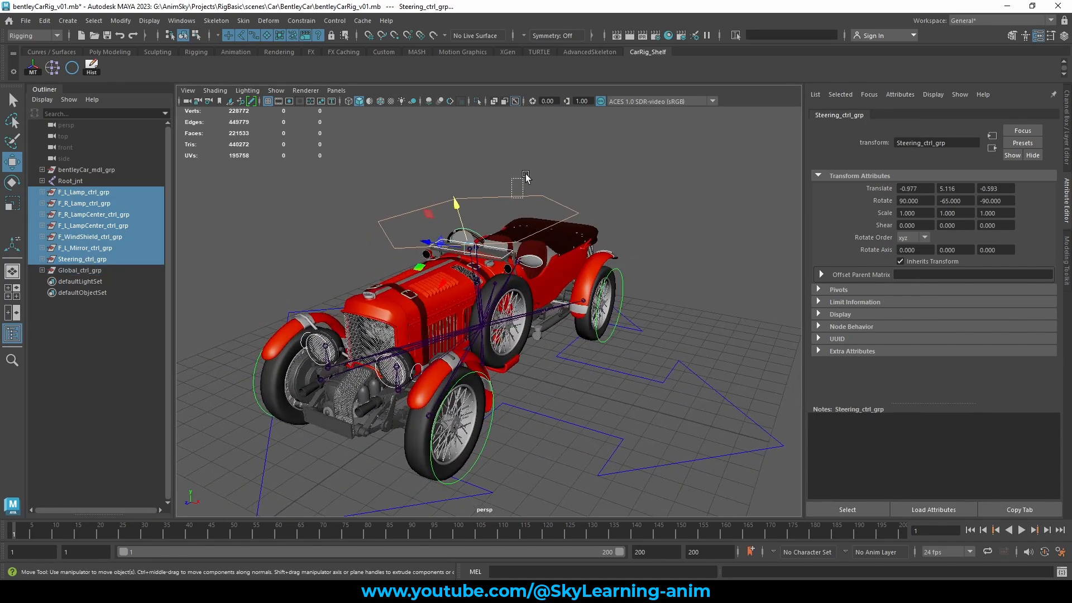
{"action": "left_click", "coordinate": [522, 197]}
{"action": "key", "text": "p"}
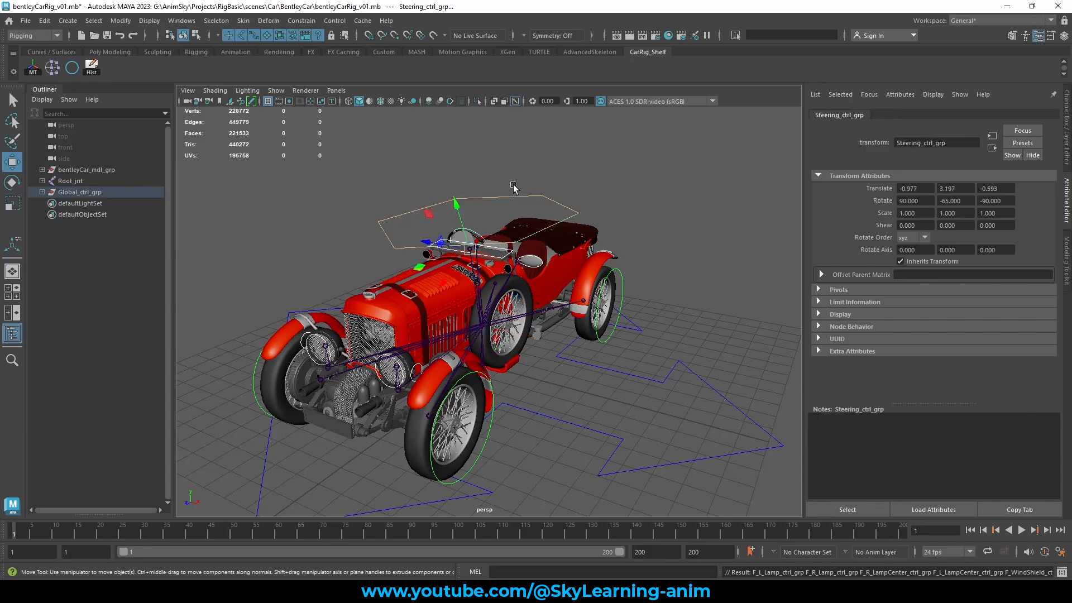
{"action": "left_click", "coordinate": [446, 218]}
{"action": "left_click", "coordinate": [405, 212]}
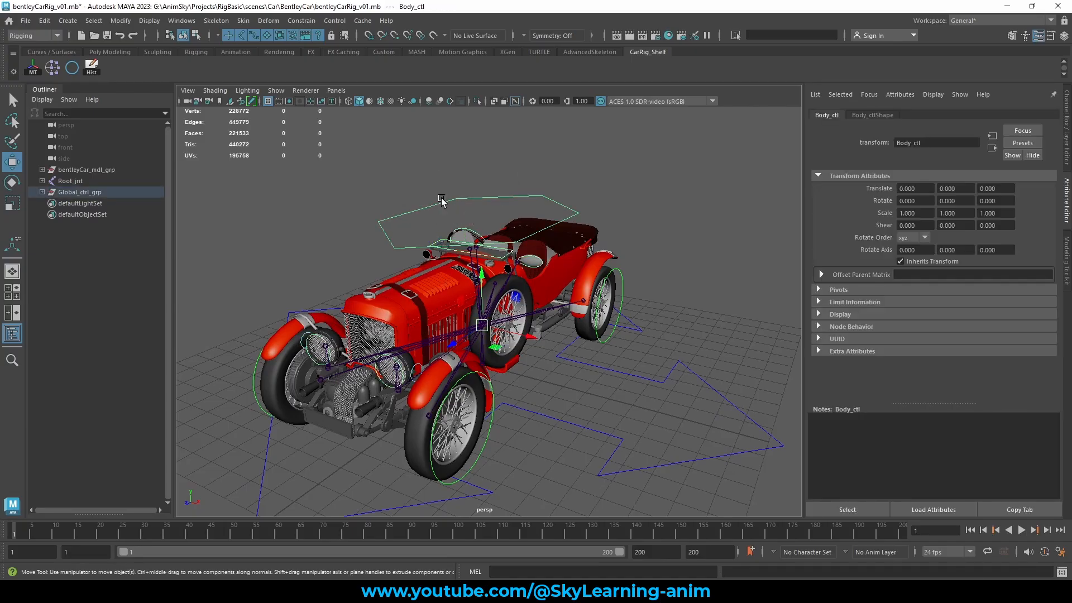
{"action": "left_click_drag", "start_coordinate": [408, 168], "coordinate": [398, 166]}
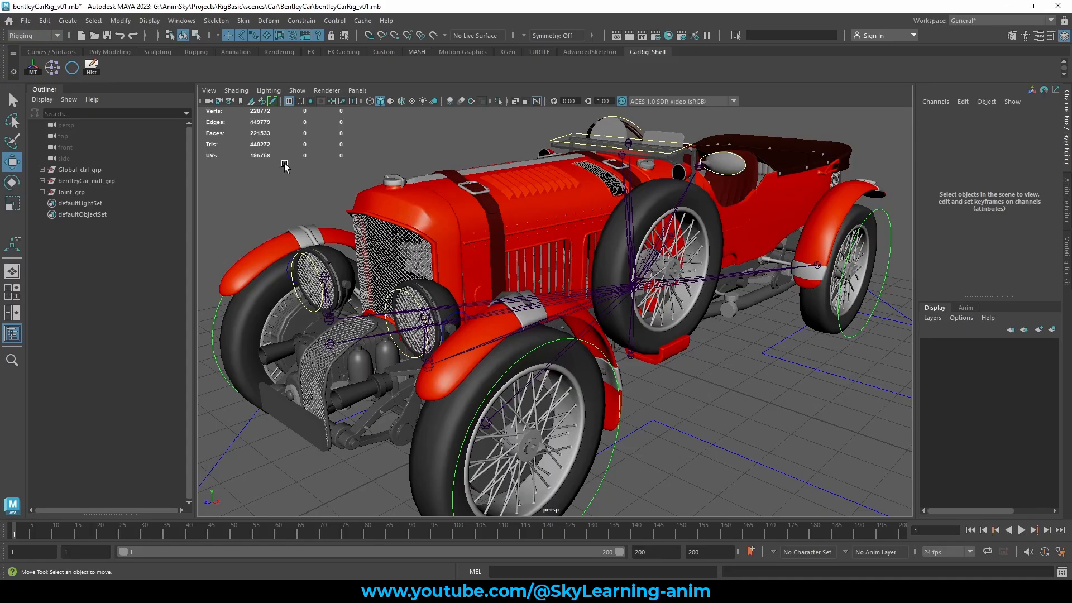
Hide bentleyCar_mdl_grp so only the joints and control curves are displayed, and clear the selection.
{"action": "left_click", "coordinate": [86, 171]}
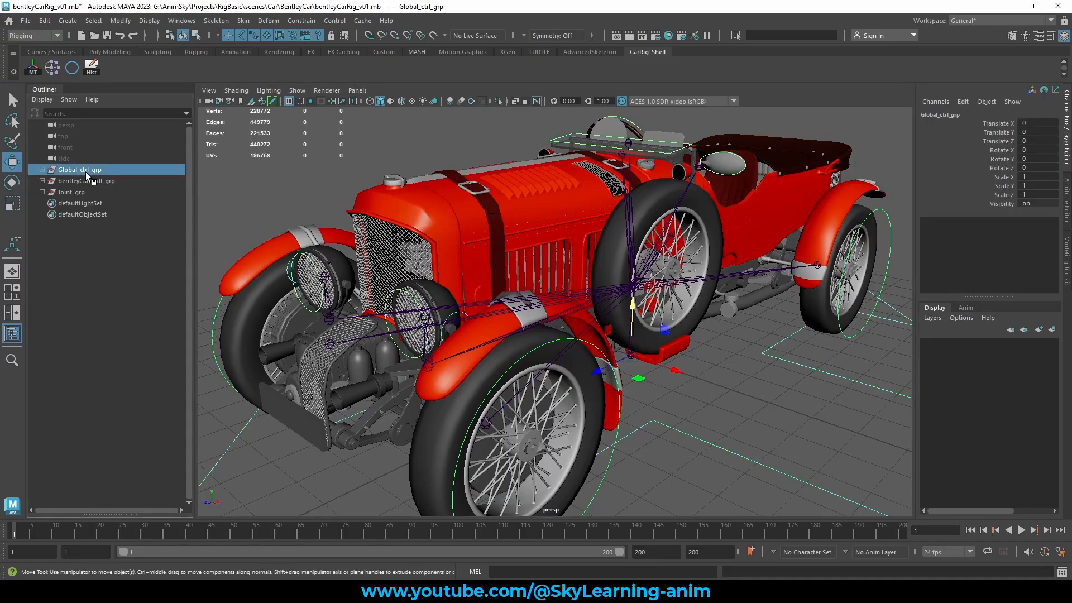
{"action": "left_click", "coordinate": [88, 179]}
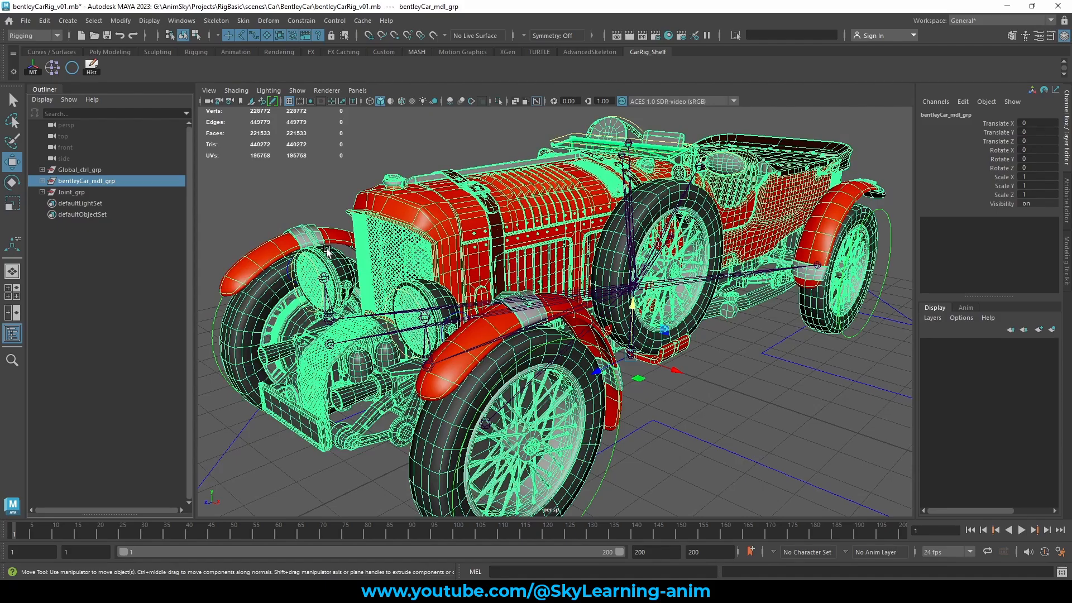
{"action": "key", "text": "h"}
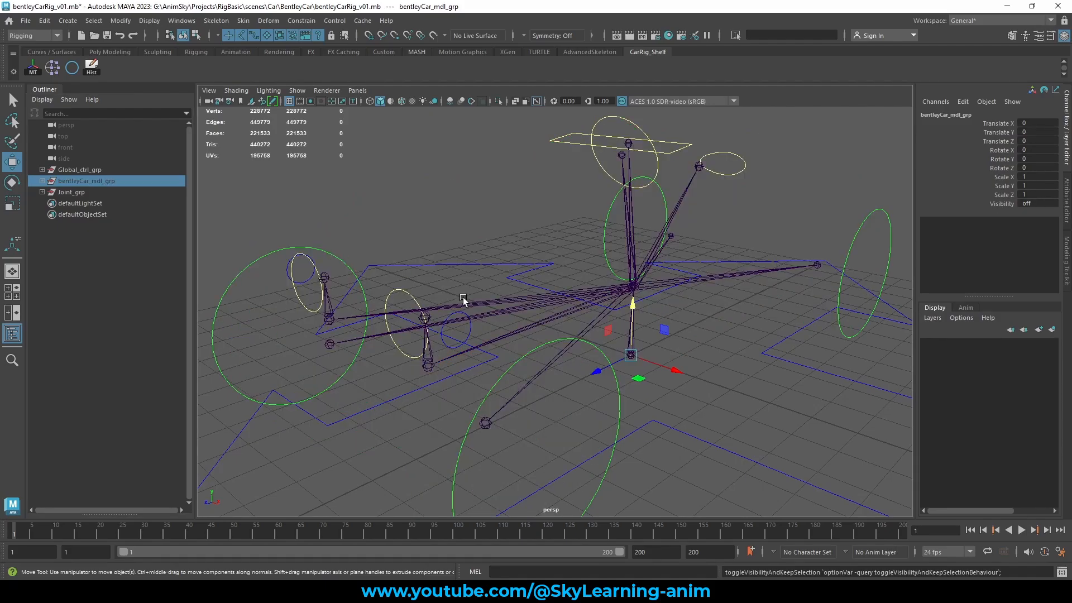
{"action": "scroll", "coordinate": [515, 233], "scroll_direction": "down", "scroll_amount": 5}
{"action": "left_click_drag", "start_coordinate": [450, 236], "coordinate": [480, 234], "text": "alt"}
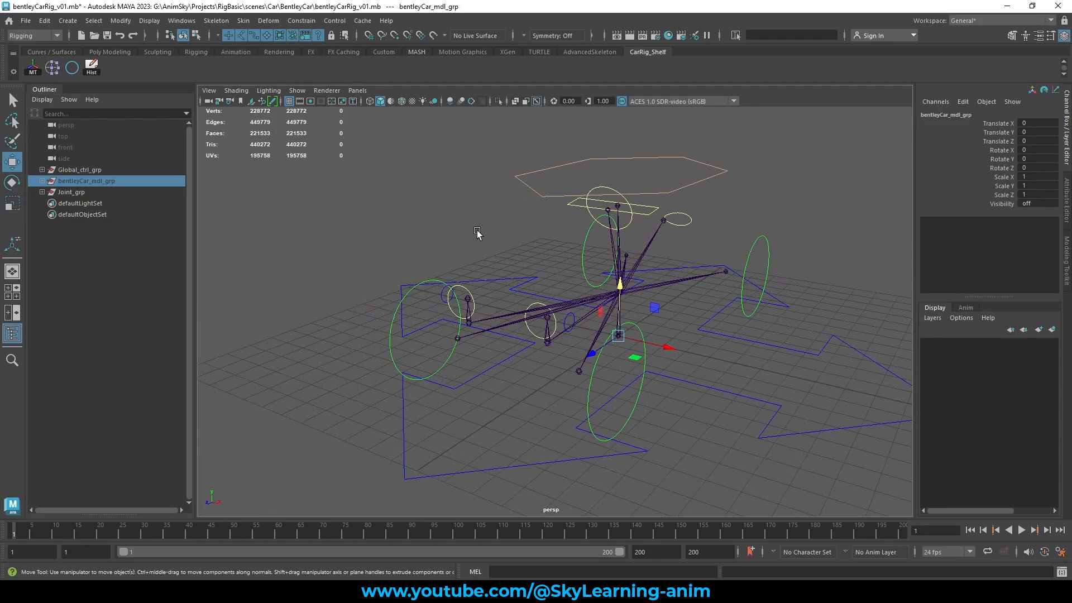
{"action": "left_click", "coordinate": [480, 234]}
Select F_R_Lamp_ctrl and add the Parent constraint command to CarRig_Shelf.
{"action": "left_click", "coordinate": [471, 294]}
{"action": "left_click_drag", "start_coordinate": [531, 299], "coordinate": [501, 296], "text": "alt"}
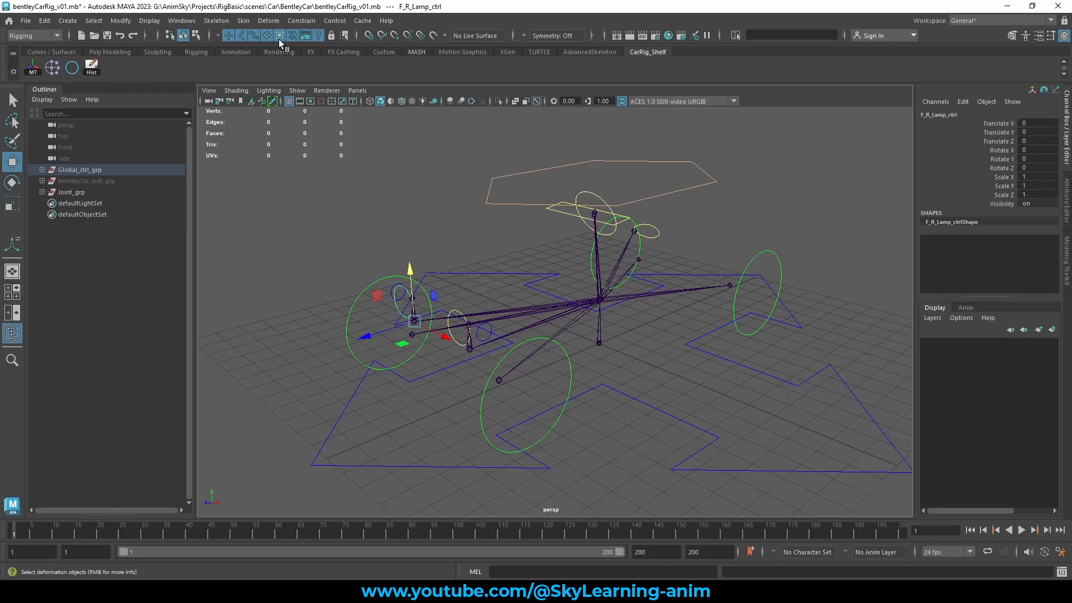
{"action": "left_click", "coordinate": [303, 22]}
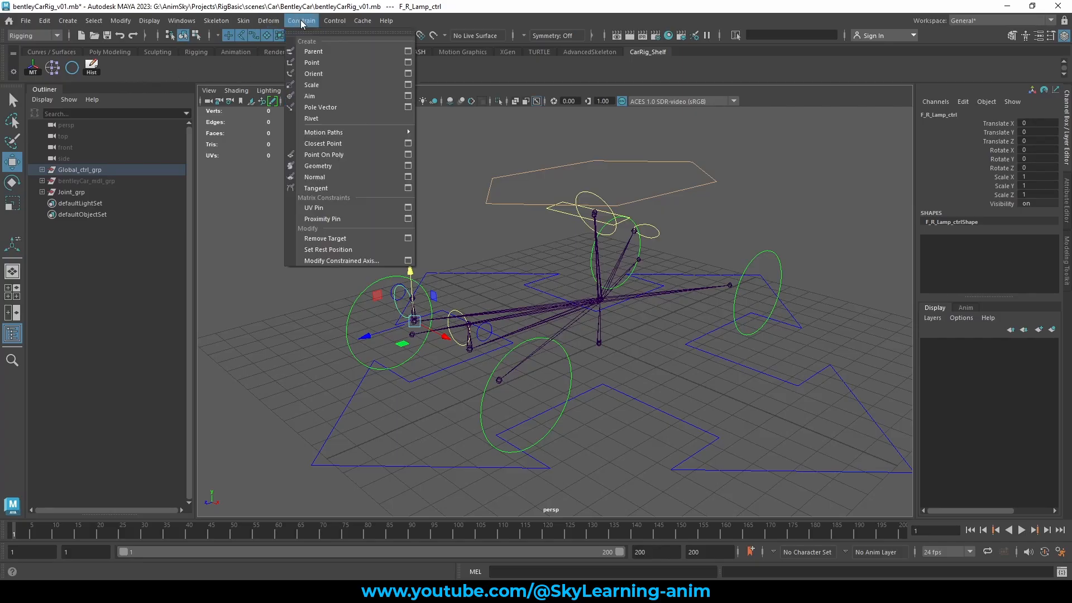
{"action": "left_click", "coordinate": [330, 51], "text": "ctrl+shift"}
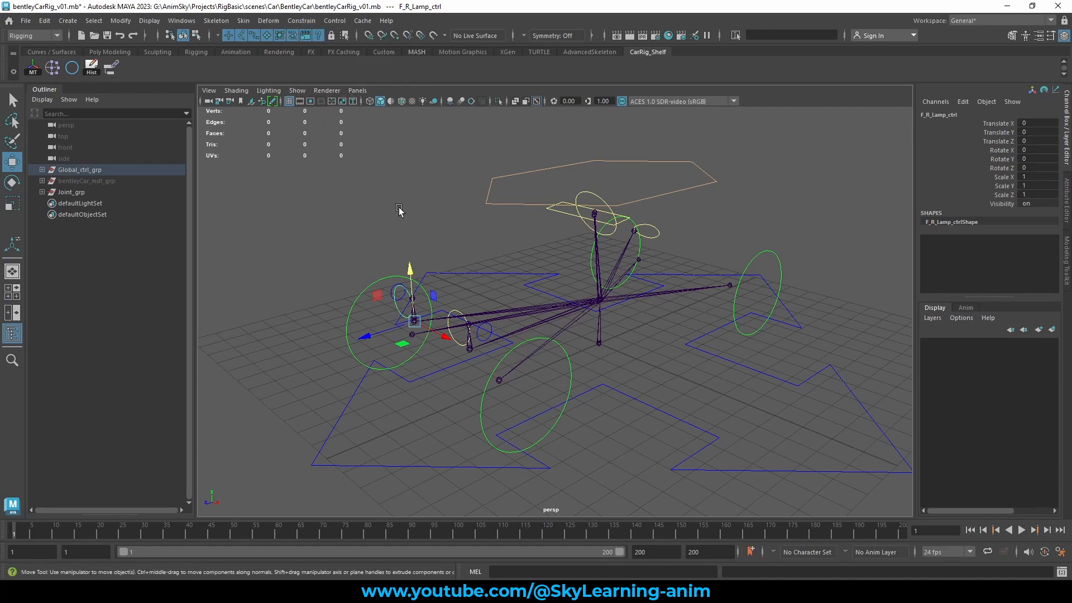
Parent-constrain the front left tyre joint to F_L_Tyre_ctrl, using the Select tool to pick the control first and the joint second.
{"action": "left_click_drag", "start_coordinate": [398, 214], "coordinate": [394, 220], "text": "alt"}
{"action": "right_click_drag", "start_coordinate": [395, 220], "coordinate": [474, 274], "text": "alt"}
{"action": "middle_click_drag", "start_coordinate": [474, 273], "coordinate": [521, 258], "text": "alt"}
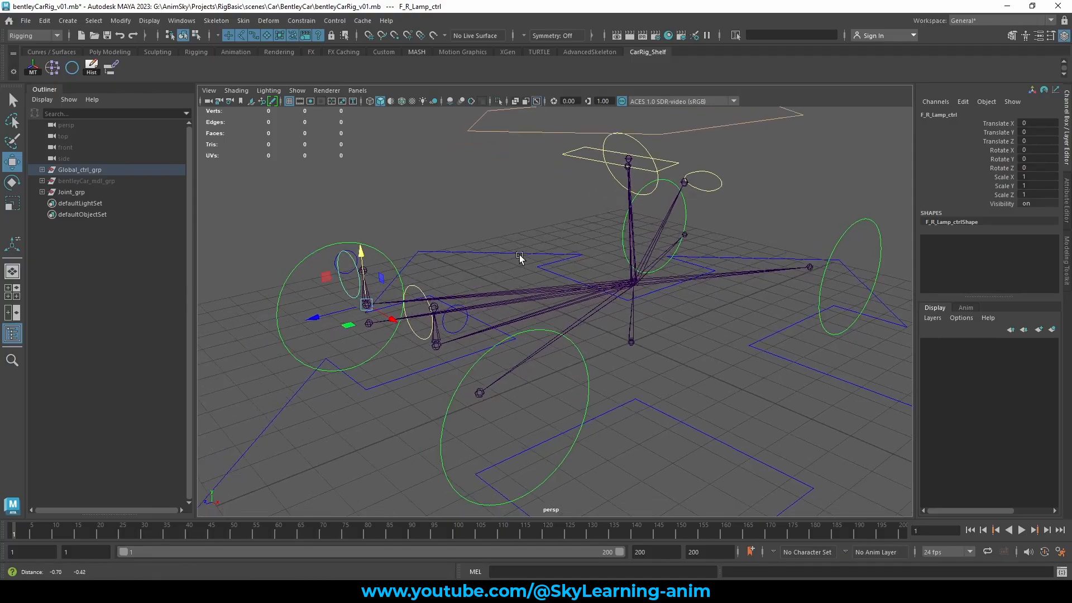
{"action": "right_click_drag", "start_coordinate": [522, 259], "coordinate": [538, 304], "text": "alt"}
{"action": "left_click_drag", "start_coordinate": [538, 304], "coordinate": [528, 397], "text": "alt"}
{"action": "left_click", "coordinate": [528, 400]}
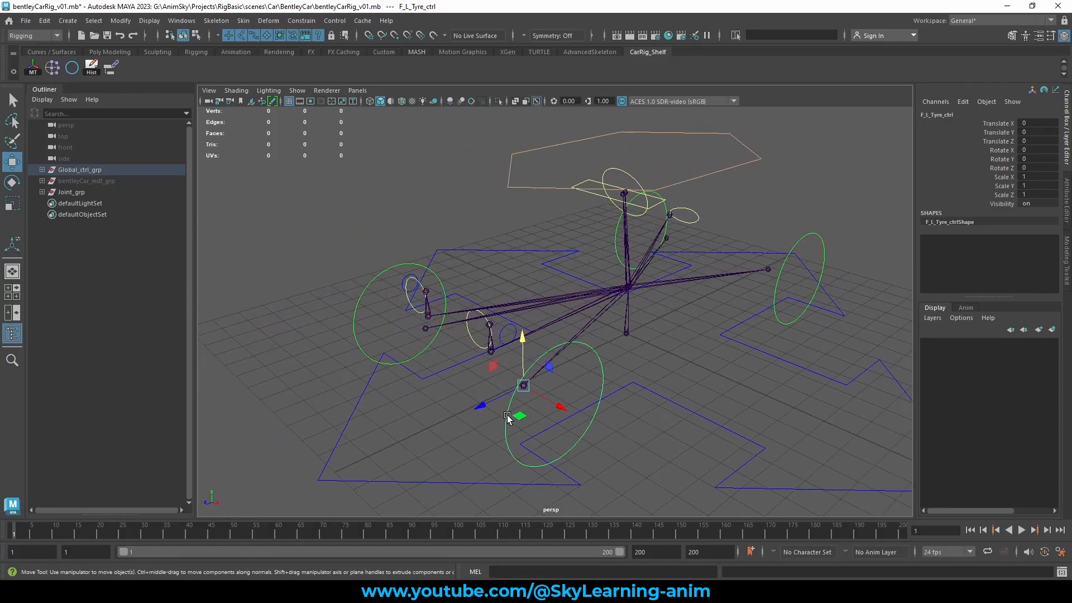
{"action": "key", "text": "q"}
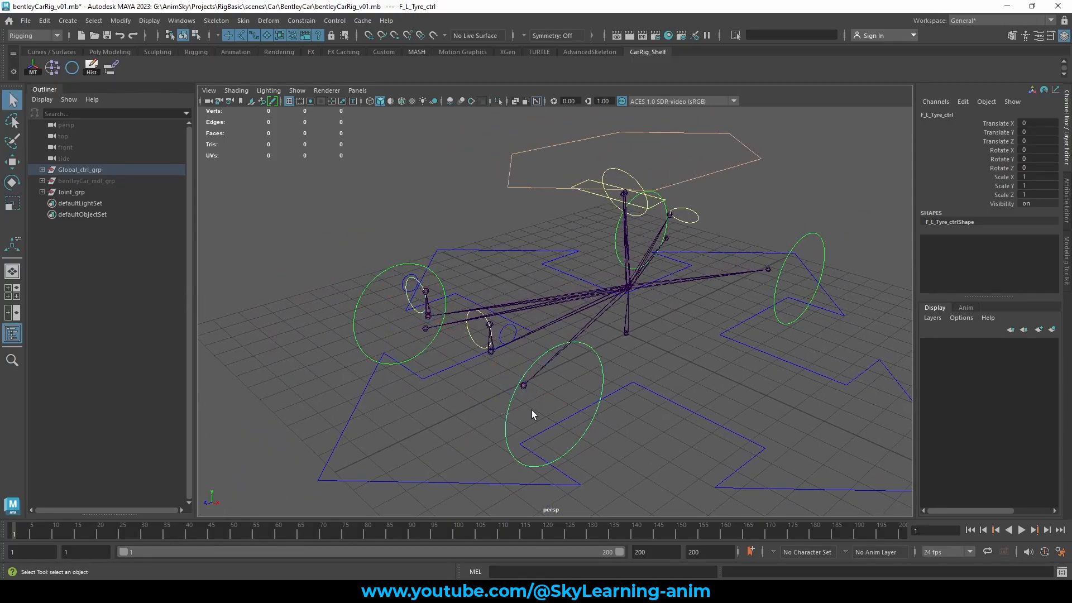
{"action": "left_click", "coordinate": [524, 385], "text": "shift"}
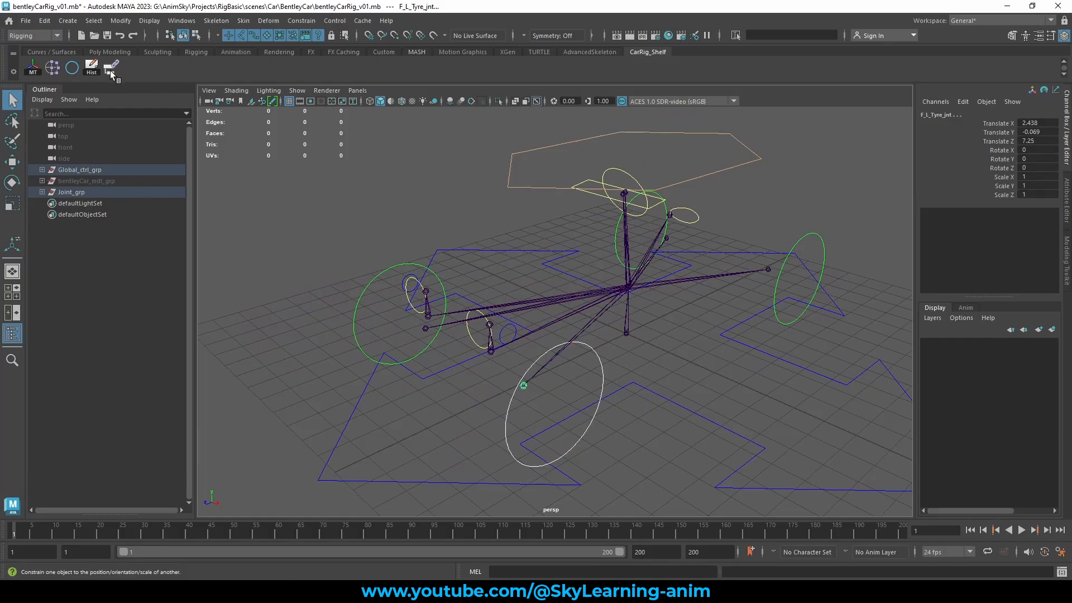
{"action": "left_click", "coordinate": [110, 70]}
Parent-constrain the front left lamp joint to F_L_Lamp_ctrl.
{"action": "mouse_move", "coordinate": [509, 369]}
{"action": "right_mouse_down", "text": "alt"}
{"action": "mouse_move", "coordinate": [538, 383]}
{"action": "mouse_move", "coordinate": [510, 364]}
{"action": "right_mouse_up", "text": "alt"}
{"action": "left_click", "coordinate": [515, 379]}
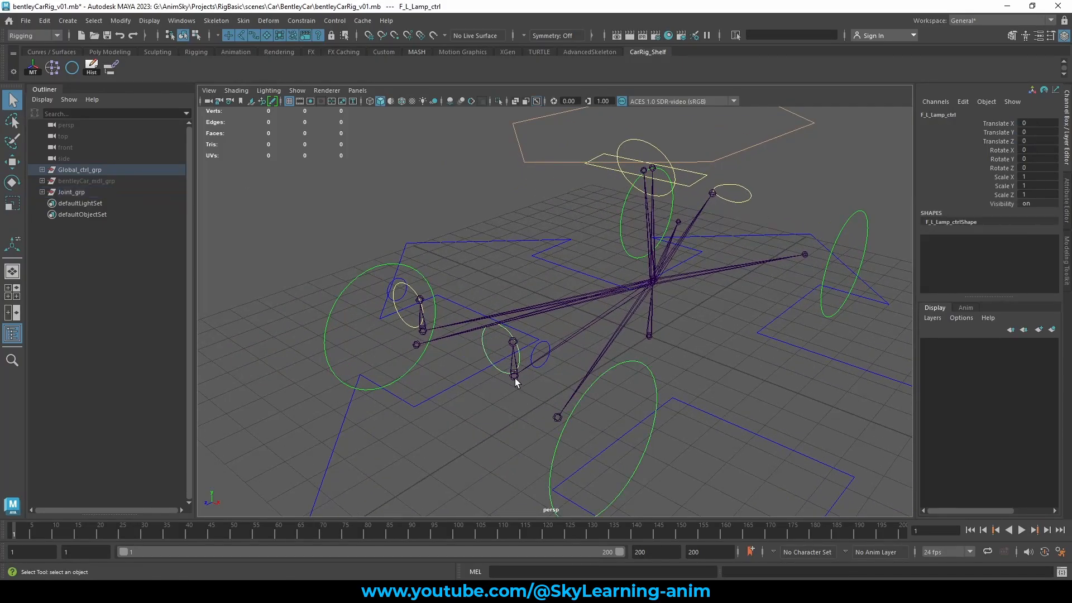
{"action": "left_click", "coordinate": [514, 377], "text": "shift"}
{"action": "left_click", "coordinate": [110, 70]}
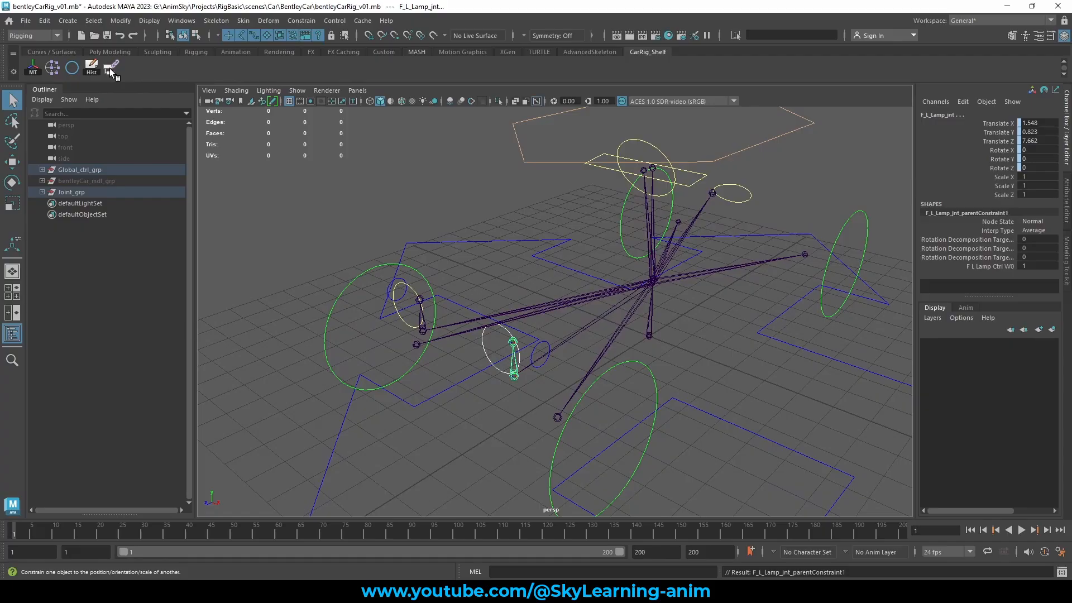
Parent-constrain the front left lamp center joint to F_L_LampCenter_ctrl.
{"action": "left_click", "coordinate": [538, 348]}
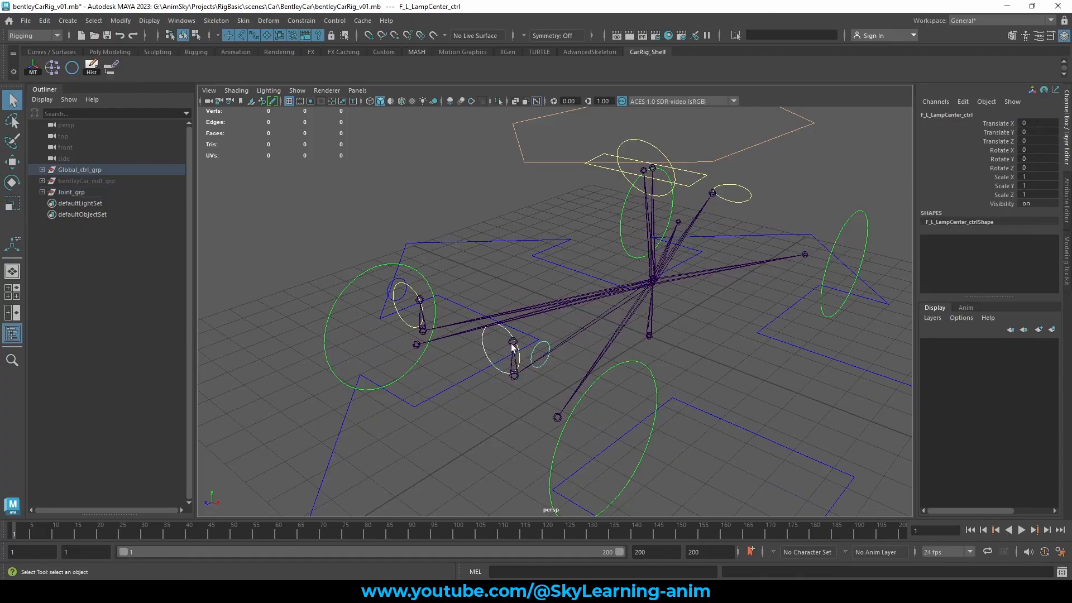
{"action": "left_click", "coordinate": [512, 343], "text": "shift"}
{"action": "left_click", "coordinate": [110, 71]}
Parent-constrain the front right lamp joint to its lamp control, and the front right lamp center joint to its lamp center control.
{"action": "left_click_drag", "start_coordinate": [406, 318], "coordinate": [396, 330]}
{"action": "left_click", "coordinate": [422, 331], "text": "shift"}
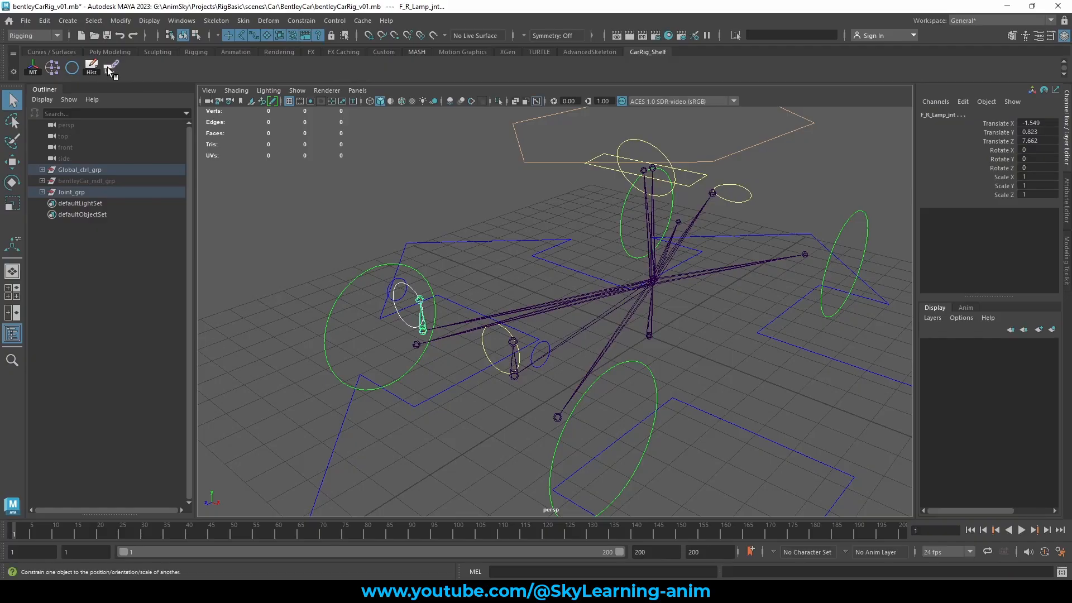
{"action": "left_click", "coordinate": [109, 70]}
{"action": "left_click", "coordinate": [400, 277]}
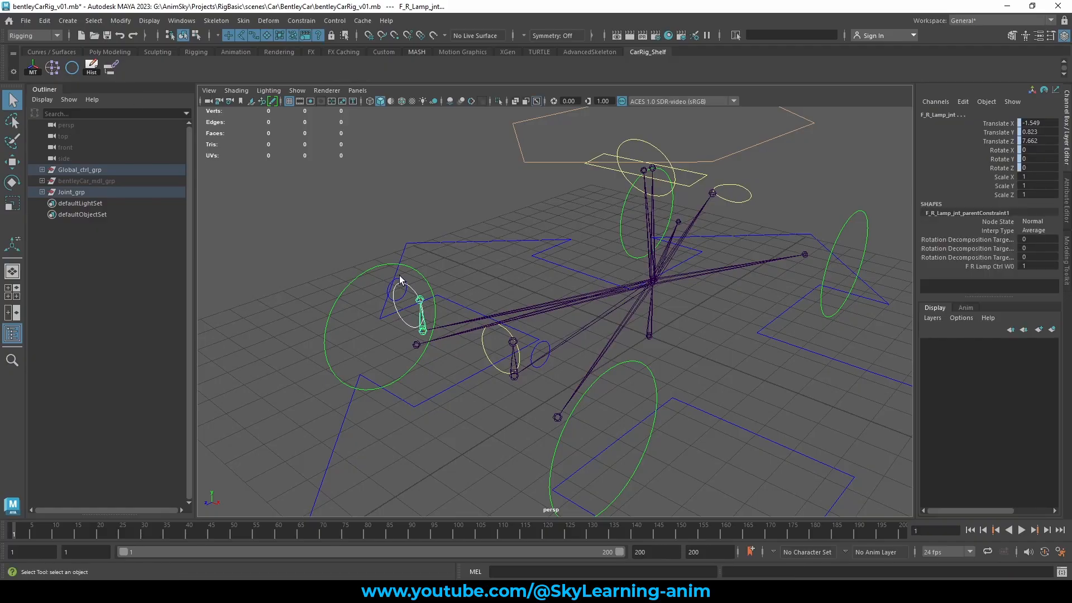
{"action": "left_click", "coordinate": [421, 298], "text": "shift"}
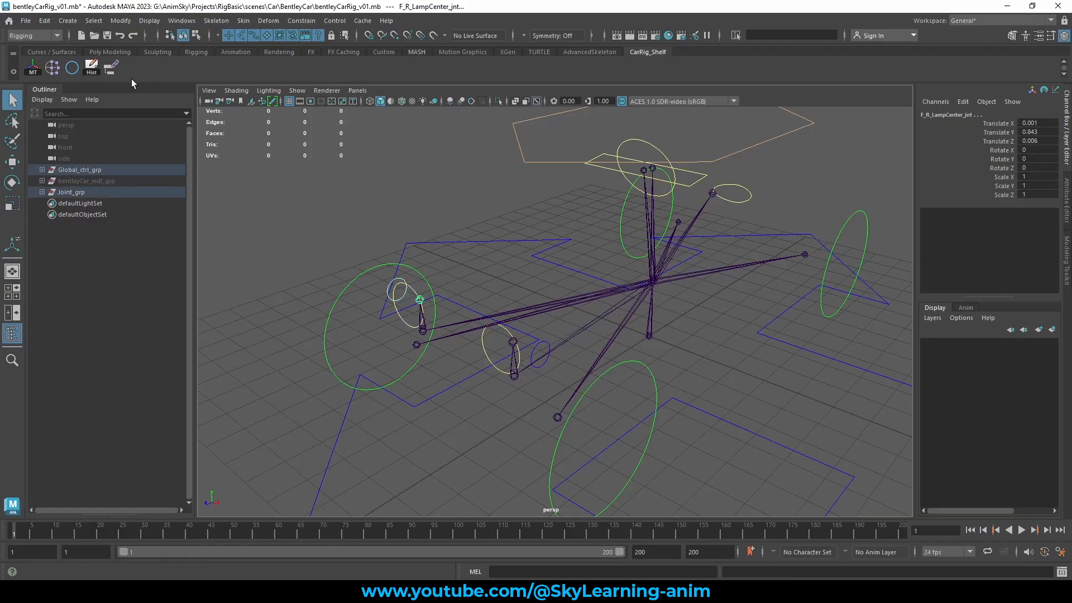
{"action": "left_click", "coordinate": [110, 69]}
Parent-constrain the front right tyre joint to F_R_Tyre_ctrl, selecting the control first and adding the joint to the selection.
{"action": "left_click", "coordinate": [324, 331]}
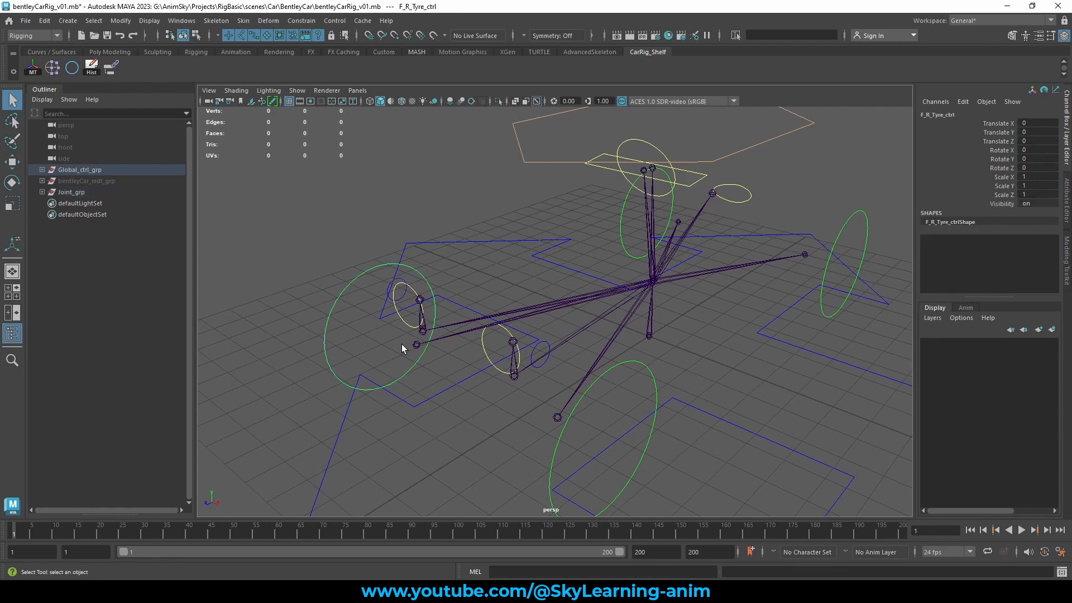
{"action": "left_click", "coordinate": [416, 345]}
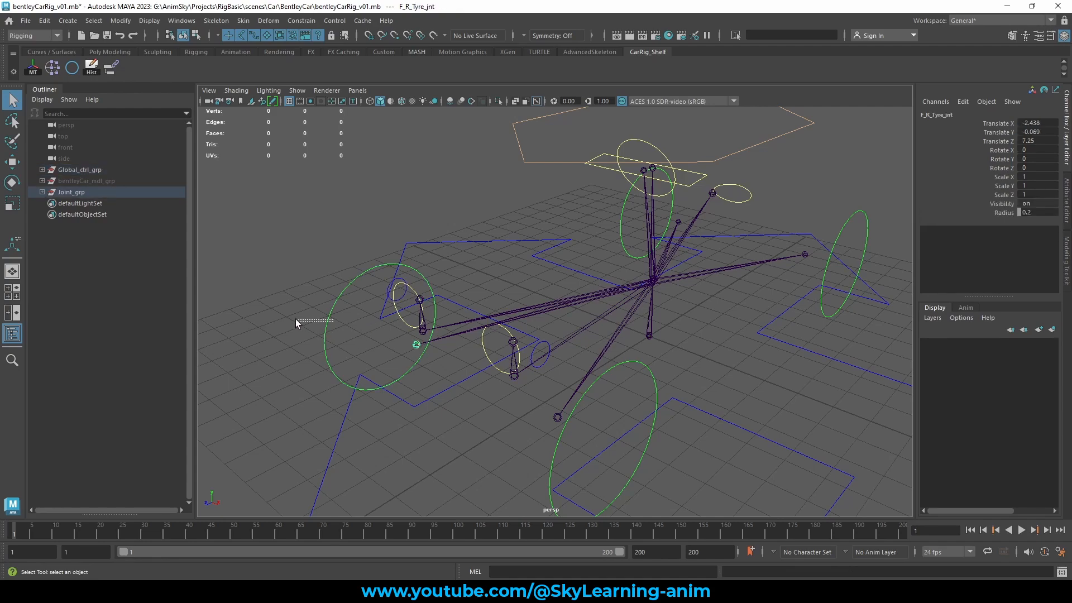
{"action": "left_click", "coordinate": [325, 331]}
{"action": "left_click", "coordinate": [416, 345], "text": "shift"}
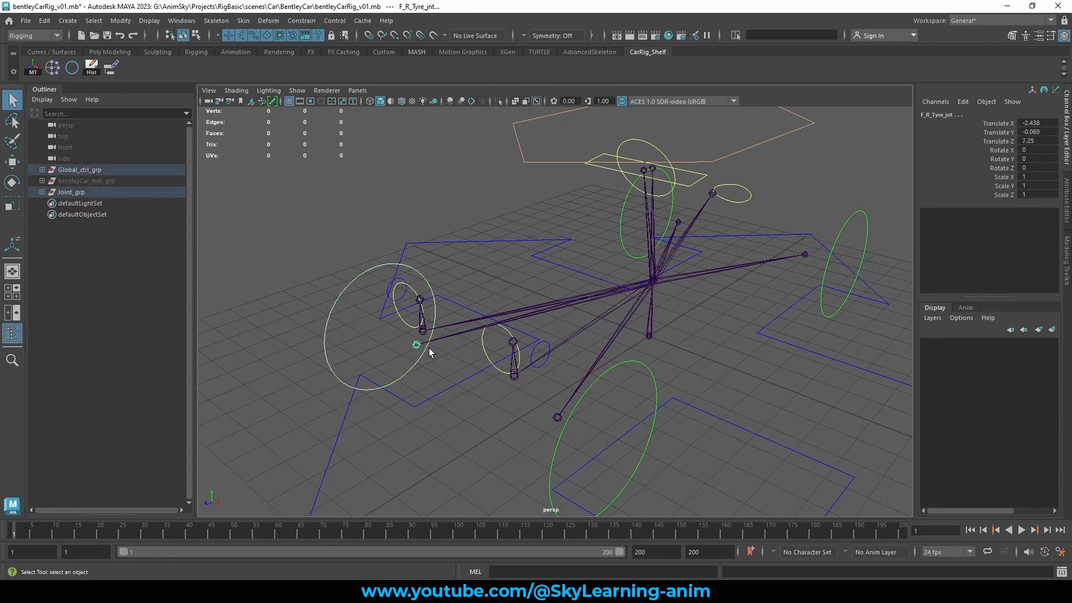
{"action": "left_click", "coordinate": [110, 71]}
Parent-constrain body_jnt to Body_ctl, the large polygonal curve above the car.
{"action": "mouse_move", "coordinate": [502, 313]}
{"action": "left_mouse_down", "text": "alt"}
{"action": "mouse_move", "coordinate": [519, 329]}
{"action": "mouse_move", "coordinate": [519, 311]}
{"action": "mouse_move", "coordinate": [487, 308]}
{"action": "left_mouse_up", "text": "alt"}
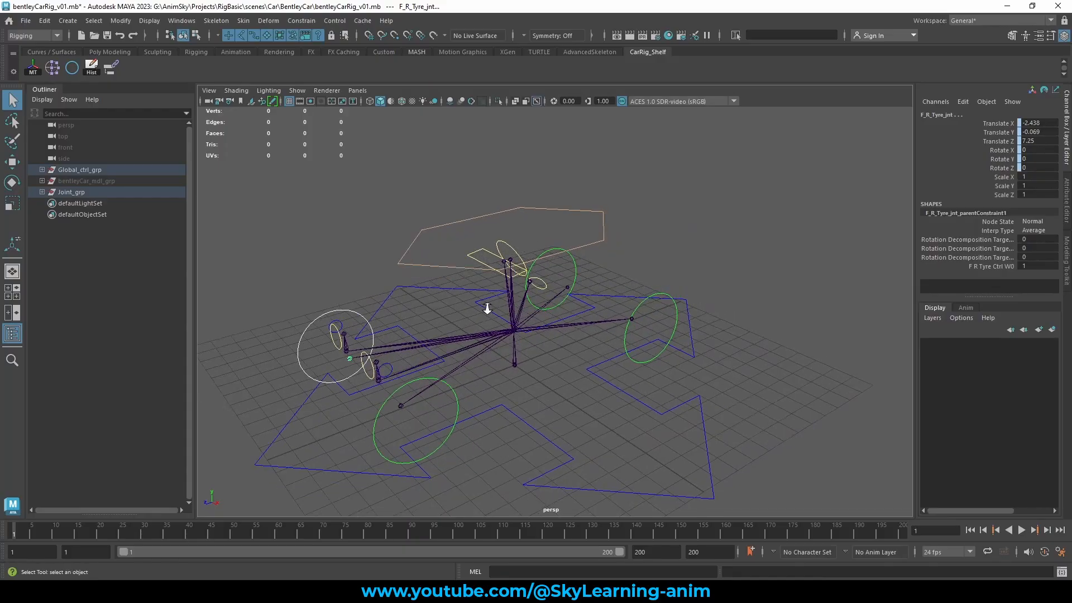
{"action": "right_click_drag", "start_coordinate": [488, 309], "coordinate": [571, 346], "text": "alt"}
{"action": "left_click", "coordinate": [492, 339]}
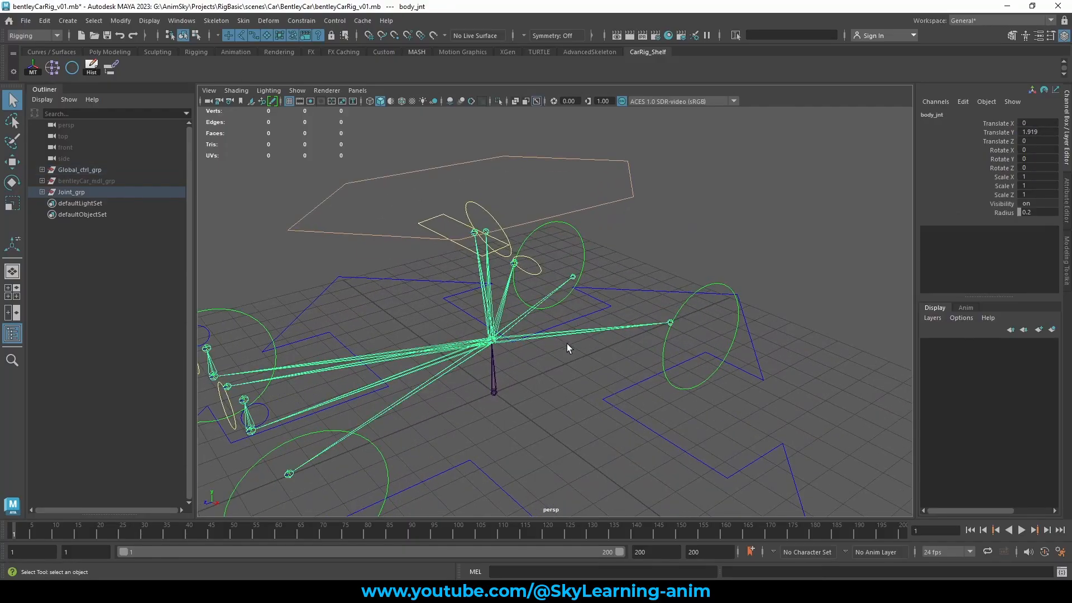
{"action": "left_click_drag", "start_coordinate": [567, 343], "coordinate": [575, 312], "text": "alt"}
{"action": "left_click", "coordinate": [588, 202]}
{"action": "left_click", "coordinate": [496, 330], "text": "shift"}
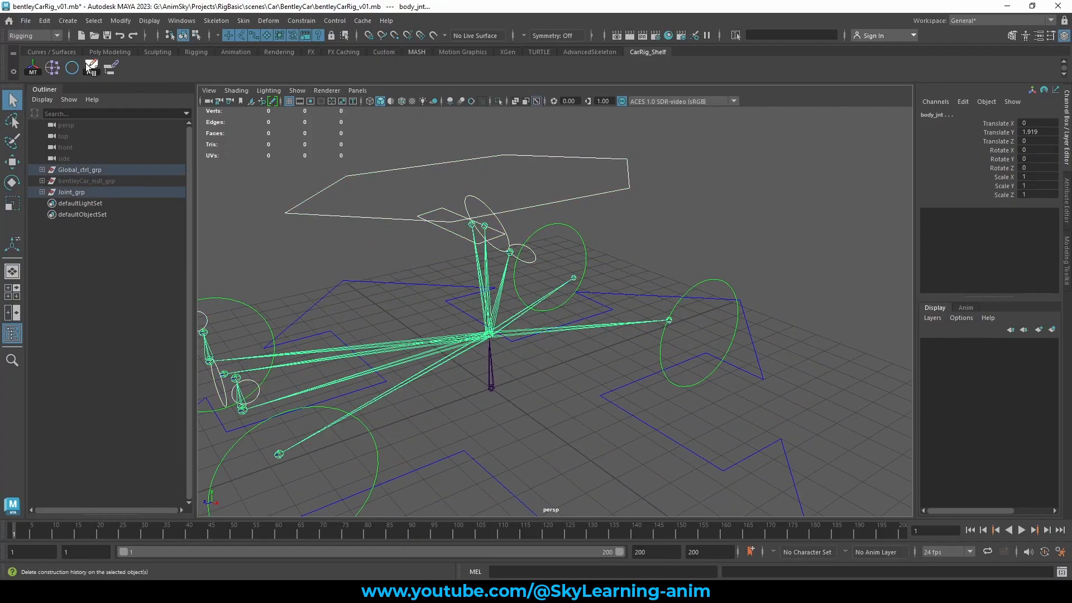
{"action": "left_click", "coordinate": [110, 69]}
Parent-constrain Root_jnt to Global_ctrl, the large arrow-shaped curve on the ground, and clear the selection.
{"action": "scroll", "coordinate": [507, 332], "scroll_direction": "down", "scroll_amount": 3}
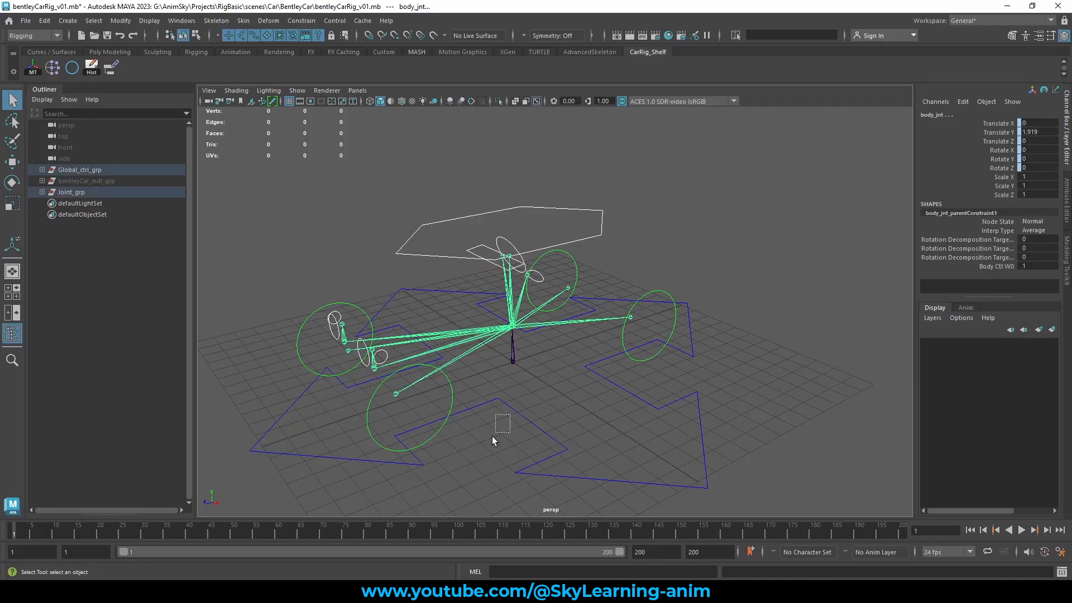
{"action": "left_click_drag", "start_coordinate": [492, 436], "coordinate": [489, 440]}
{"action": "left_click", "coordinate": [518, 412]}
{"action": "left_click", "coordinate": [512, 361], "text": "shift"}
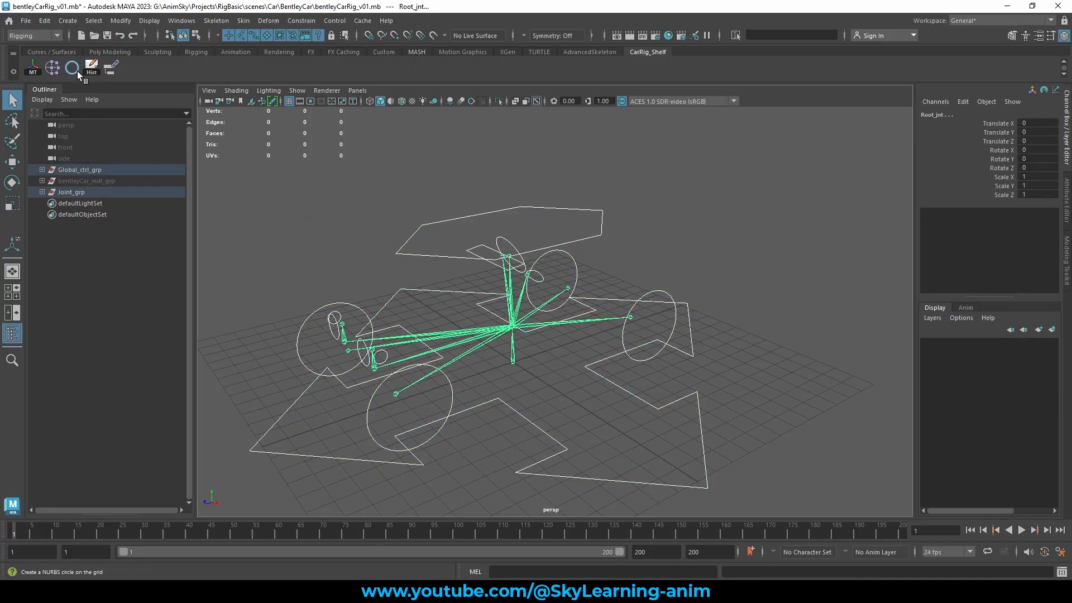
{"action": "left_click", "coordinate": [109, 69]}
{"action": "scroll", "coordinate": [552, 353], "scroll_direction": "up", "scroll_amount": 3}
{"action": "left_click", "coordinate": [655, 240]}
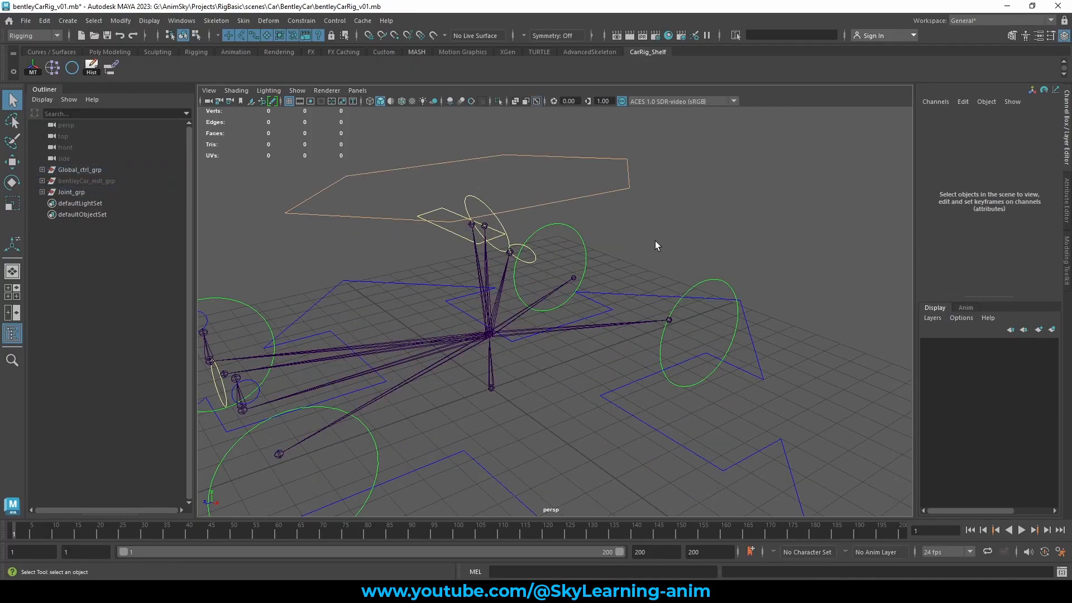
Parent-constrain the windshield joint to F_WindShield_ctrl and the steering joint to the round steering control.
{"action": "scroll", "coordinate": [611, 287], "scroll_direction": "up", "scroll_amount": 3}
{"action": "left_click", "coordinate": [342, 239]}
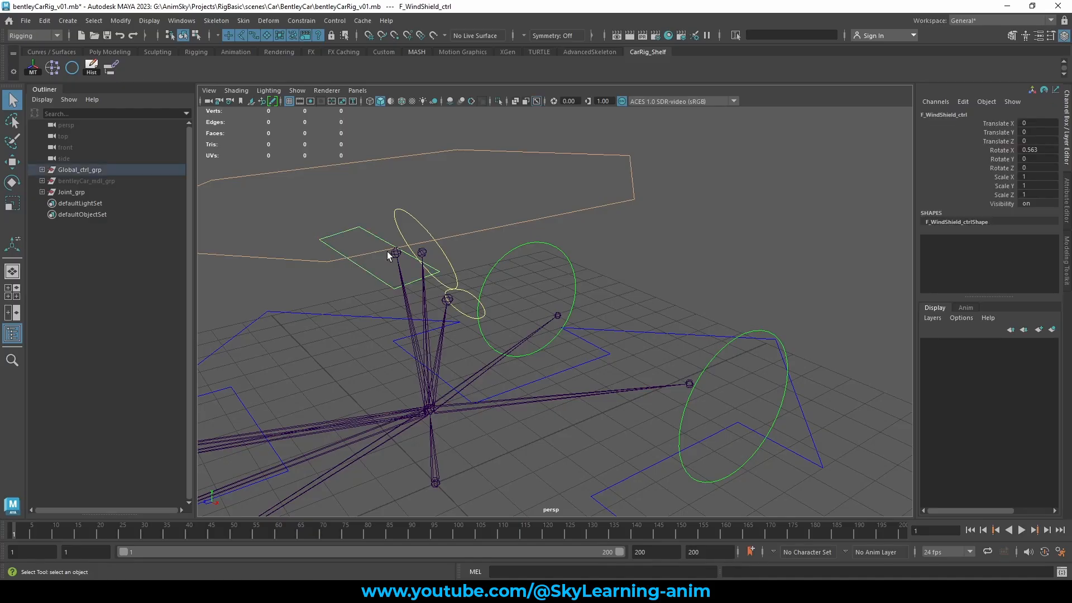
{"action": "left_click", "coordinate": [395, 255], "text": "shift"}
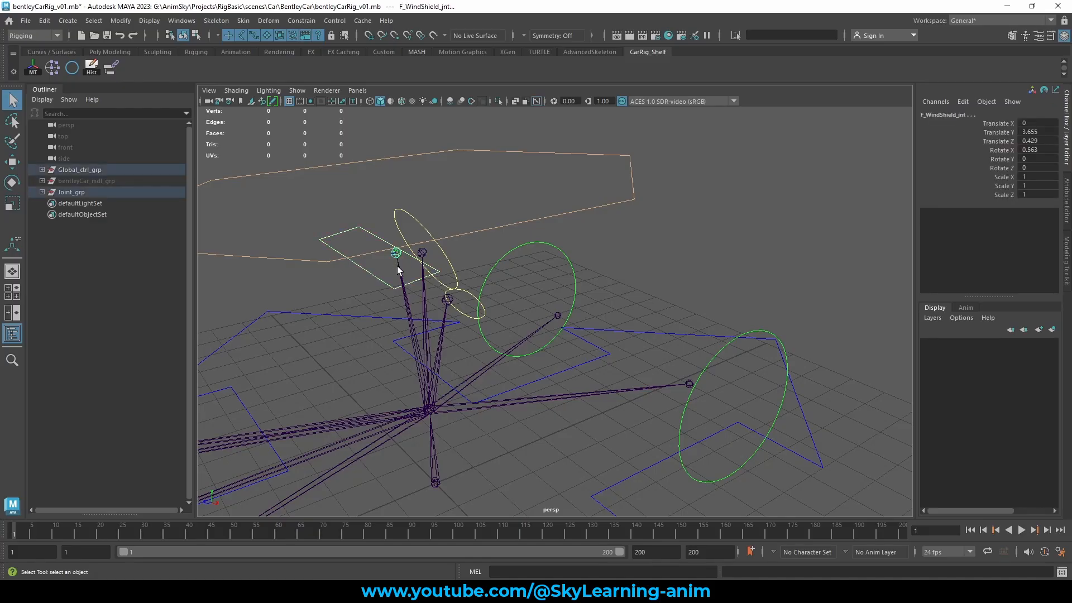
{"action": "left_click", "coordinate": [109, 68]}
{"action": "left_click", "coordinate": [413, 230]}
{"action": "left_click", "coordinate": [422, 253]}
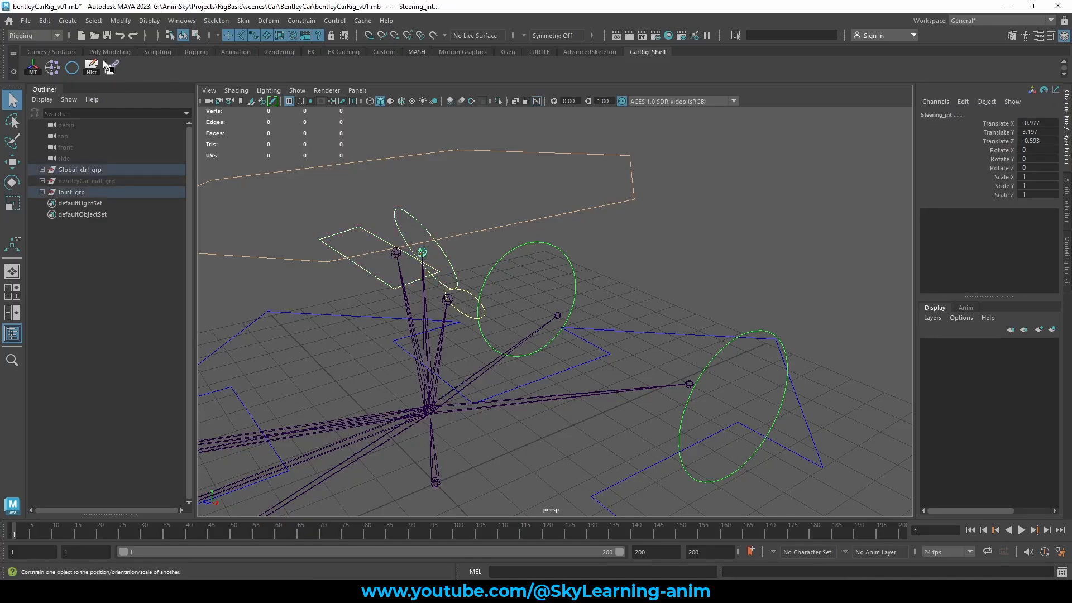
Parent-constrain the front left mirror joint to F_L_Mirror_ctrl.
{"action": "left_click", "coordinate": [448, 301]}
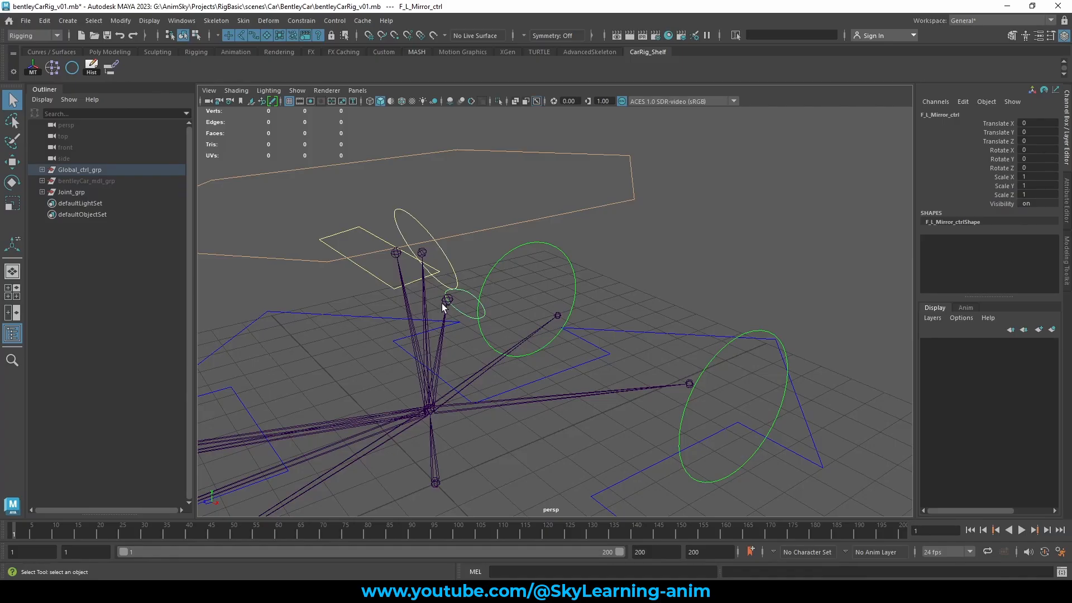
{"action": "mouse_move", "coordinate": [446, 304]}
{"action": "left_mouse_down", "text": "alt"}
{"action": "mouse_move", "coordinate": [490, 304]}
{"action": "mouse_move", "coordinate": [455, 301]}
{"action": "left_mouse_up", "text": "alt"}
{"action": "left_click", "coordinate": [452, 301]}
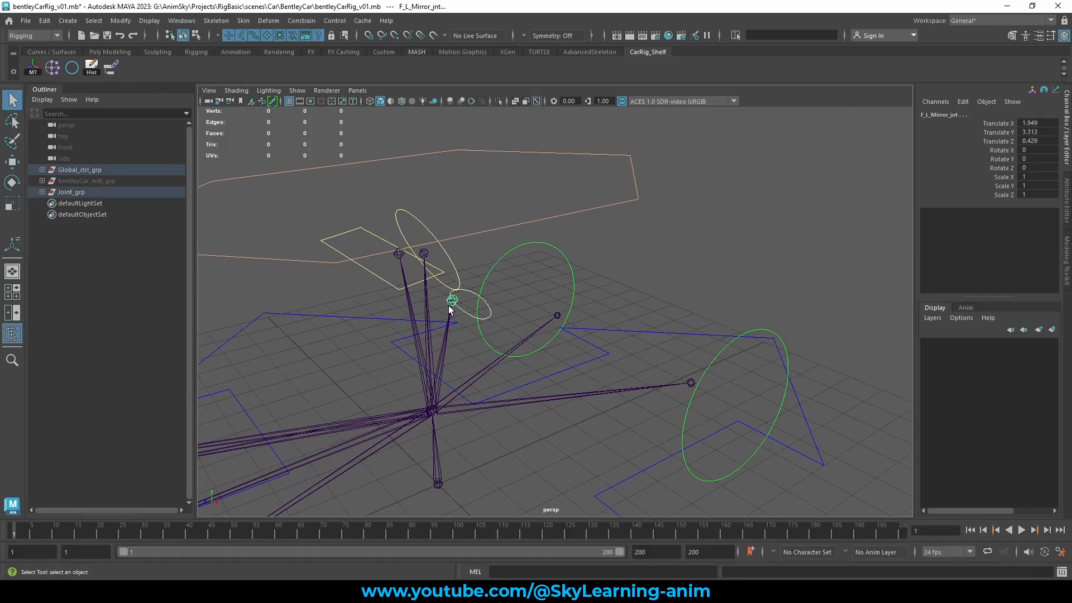
{"action": "left_click", "coordinate": [111, 68]}
Parent-constrain the back right tyre joint and the back left tyre joint to their matching tyre controls.
{"action": "left_click_drag", "start_coordinate": [548, 269], "coordinate": [572, 260]}
{"action": "left_click", "coordinate": [557, 315], "text": "shift"}
{"action": "left_click", "coordinate": [111, 68]}
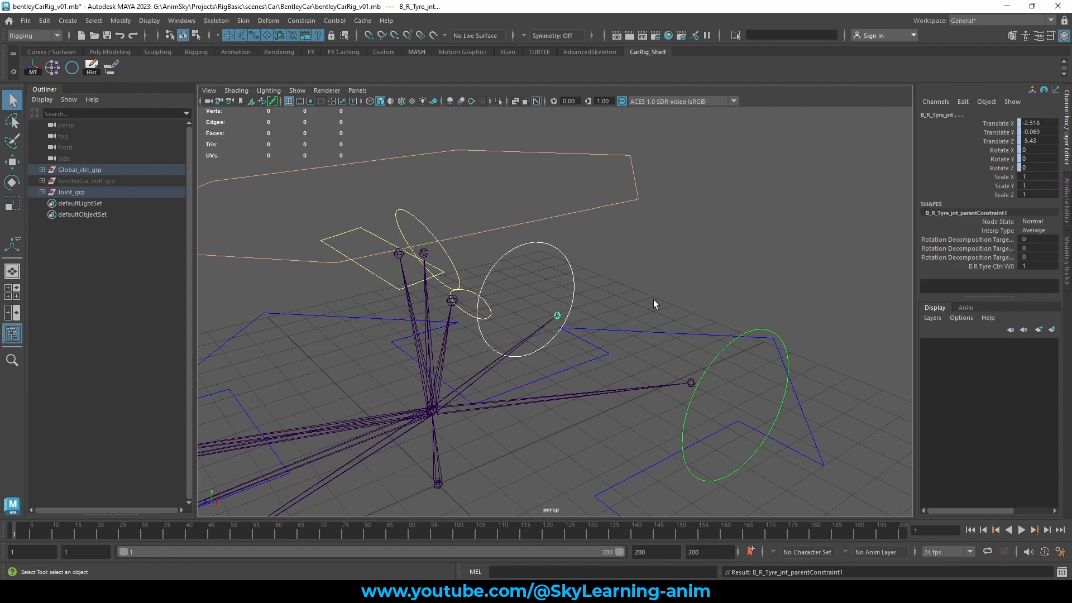
{"action": "left_click", "coordinate": [696, 374]}
{"action": "left_click", "coordinate": [691, 382], "text": "shift"}
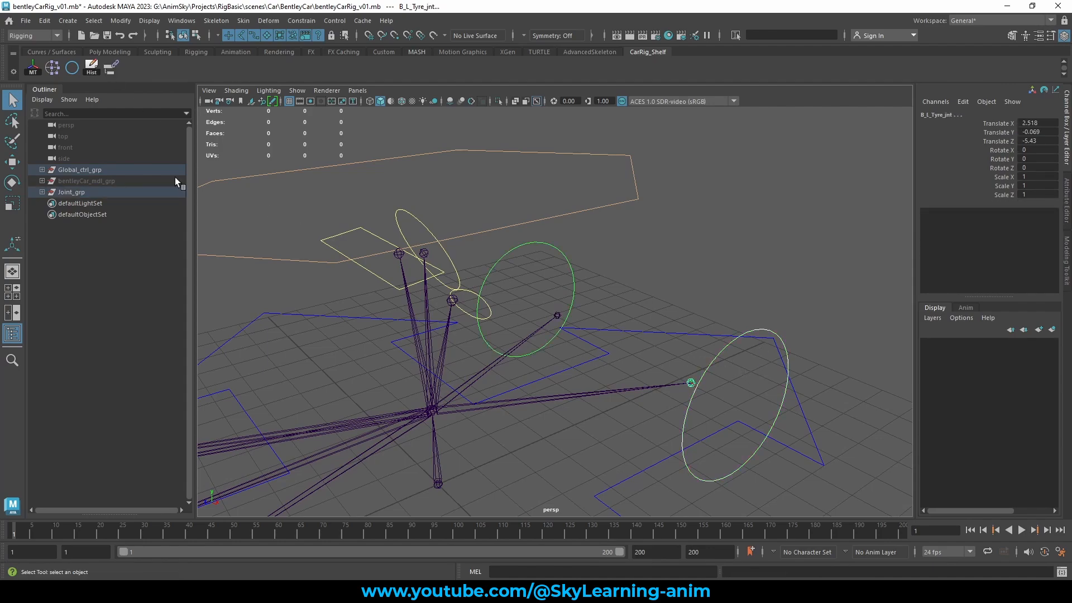
{"action": "left_click", "coordinate": [111, 68]}
{"action": "scroll", "coordinate": [614, 287], "scroll_direction": "down", "scroll_amount": 5}
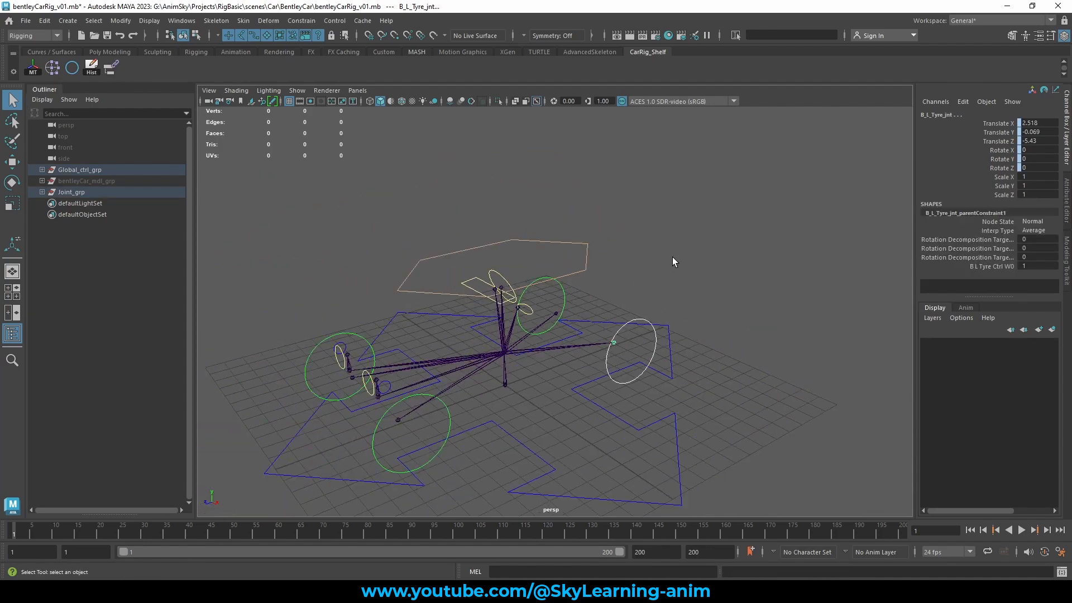
Test the rig by moving Global_ctrl with the Move tool, and undo the move.
{"action": "left_click", "coordinate": [672, 307]}
{"action": "left_click_drag", "start_coordinate": [672, 307], "coordinate": [550, 316], "text": "alt"}
{"action": "right_click_drag", "start_coordinate": [558, 318], "coordinate": [659, 344], "text": "alt"}
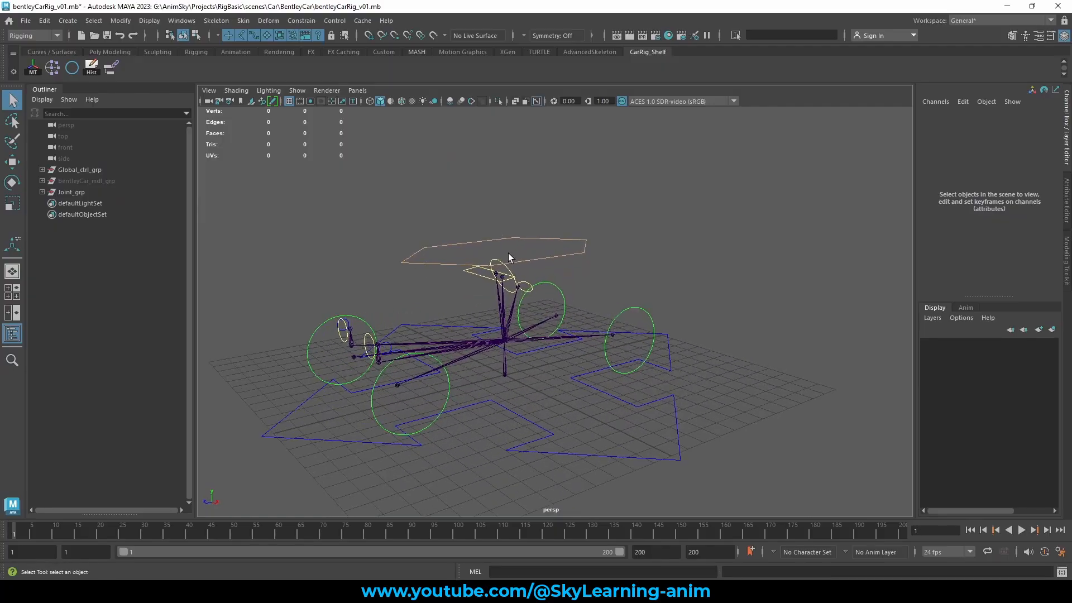
{"action": "left_click_drag", "start_coordinate": [589, 356], "coordinate": [480, 364], "text": "alt"}
{"action": "left_click_drag", "start_coordinate": [562, 384], "coordinate": [523, 430]}
{"action": "key", "text": "e"}
{"action": "key", "text": "r"}
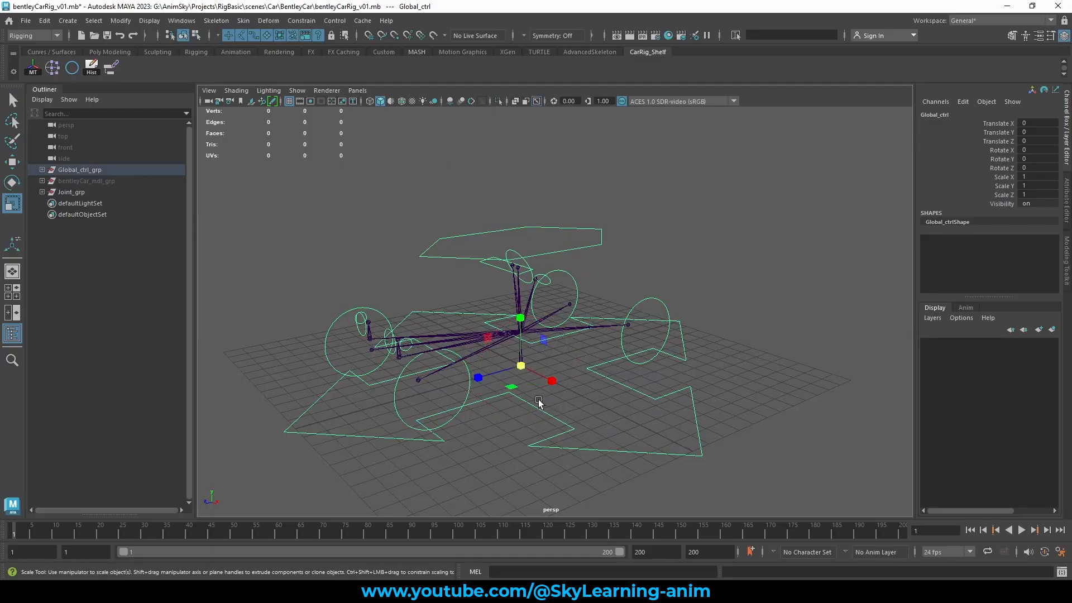
{"action": "key", "text": "w"}
{"action": "key", "text": "e"}
{"action": "scroll", "coordinate": [524, 388], "scroll_direction": "down", "scroll_amount": 2}
{"action": "key", "text": "w"}
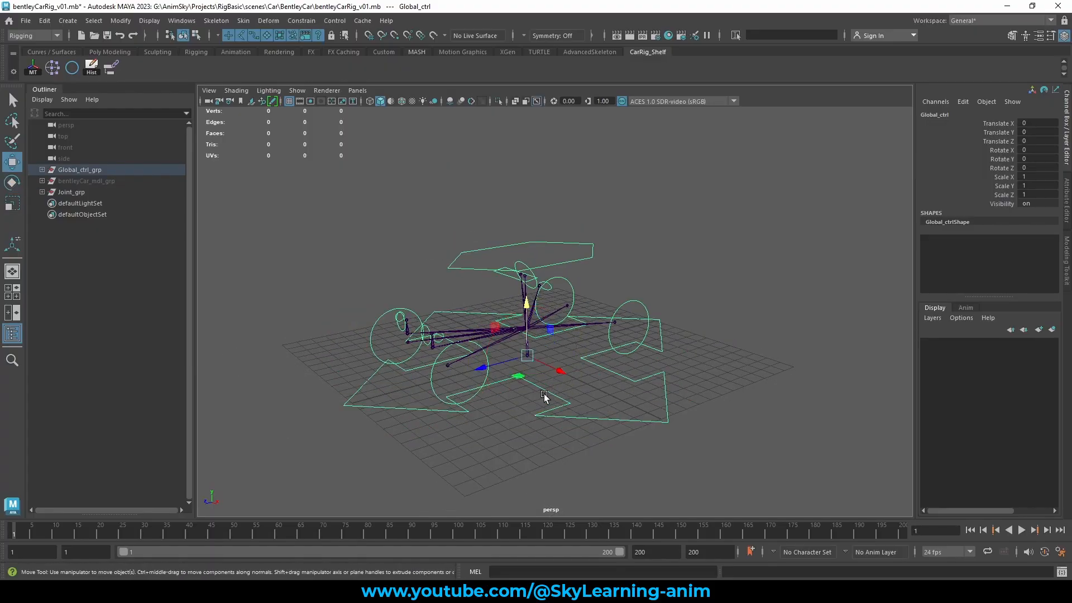
{"action": "left_click_drag", "start_coordinate": [544, 394], "coordinate": [469, 398], "text": "alt"}
{"action": "key", "text": "ctrl+z"}
Test rotating the whole rig with Global_ctrl, and undo the rotation.
{"action": "key", "text": "e"}
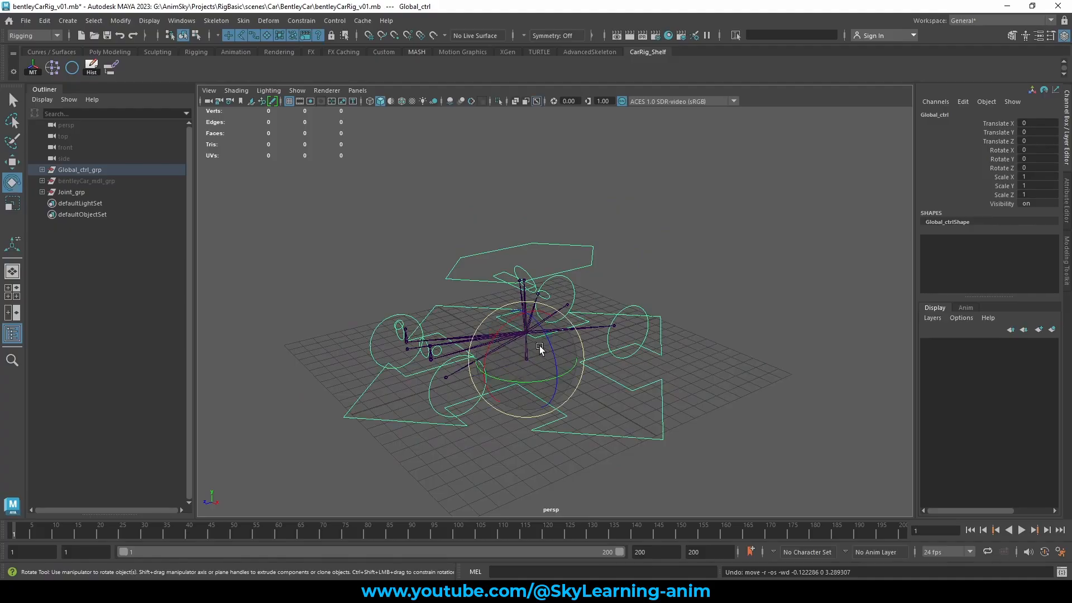
{"action": "left_click_drag", "start_coordinate": [539, 347], "coordinate": [598, 345]}
{"action": "key", "text": "ctrl+z"}
{"action": "key", "text": "ctrl+z"}
{"action": "key", "text": "ctrl+z"}
Test scaling Global_ctrl with the Scale tool, and undo the scaling.
{"action": "left_click_drag", "start_coordinate": [555, 375], "coordinate": [819, 355]}
{"action": "key", "text": "r"}
{"action": "key", "text": "ctrl+z"}
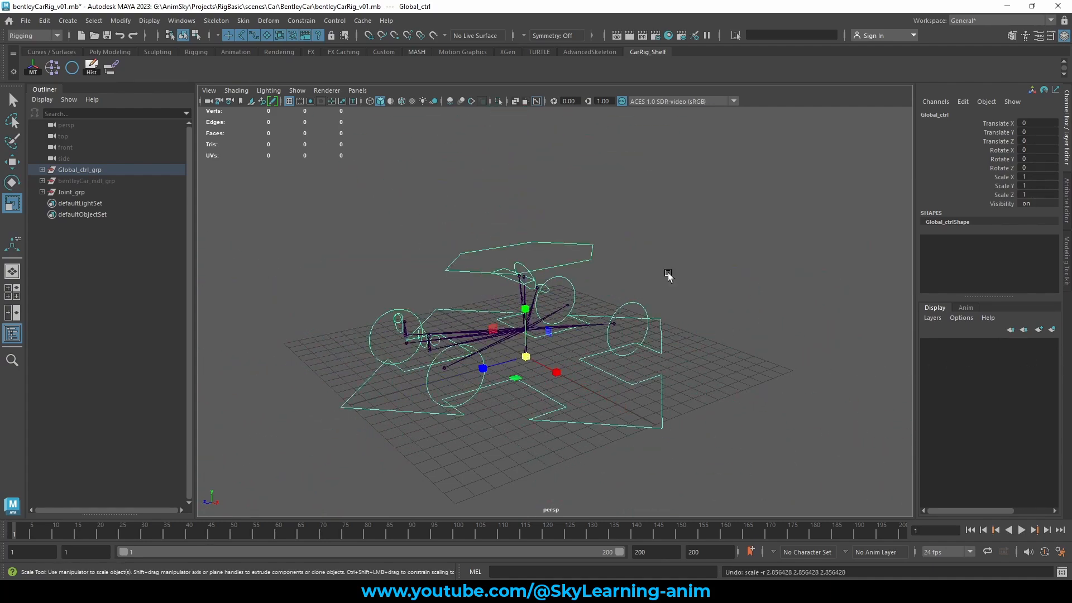
Examine Global_ctrl_grp and the Joint_grp hierarchy, checking Root_jnt and body_jnt with their parent constraints, and collapse the group again.
{"action": "left_click", "coordinate": [658, 243]}
{"action": "key", "text": "w"}
{"action": "left_click", "coordinate": [527, 346]}
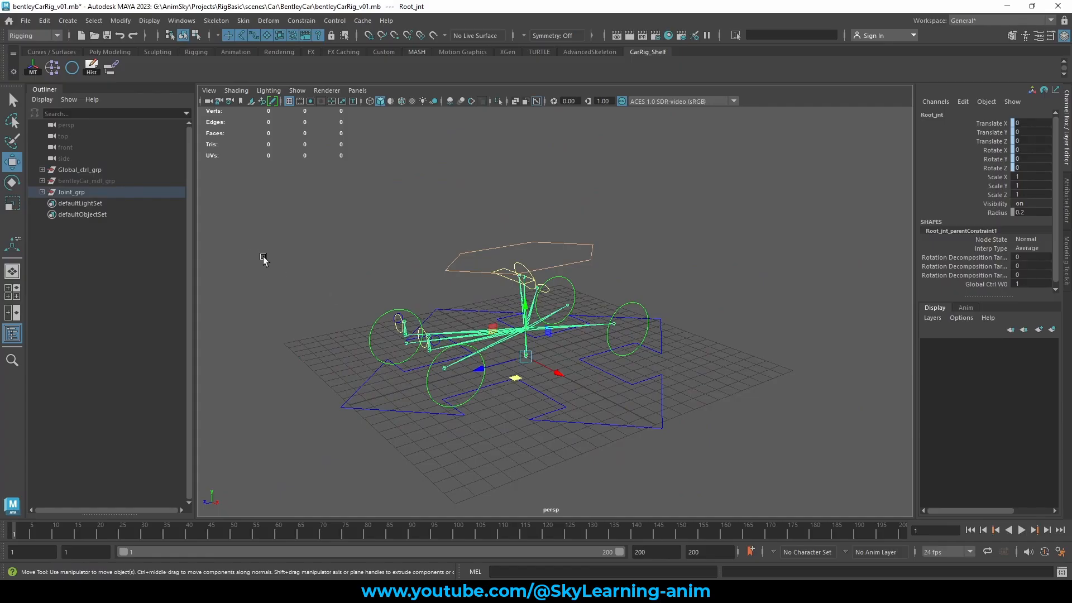
{"action": "left_click", "coordinate": [56, 171]}
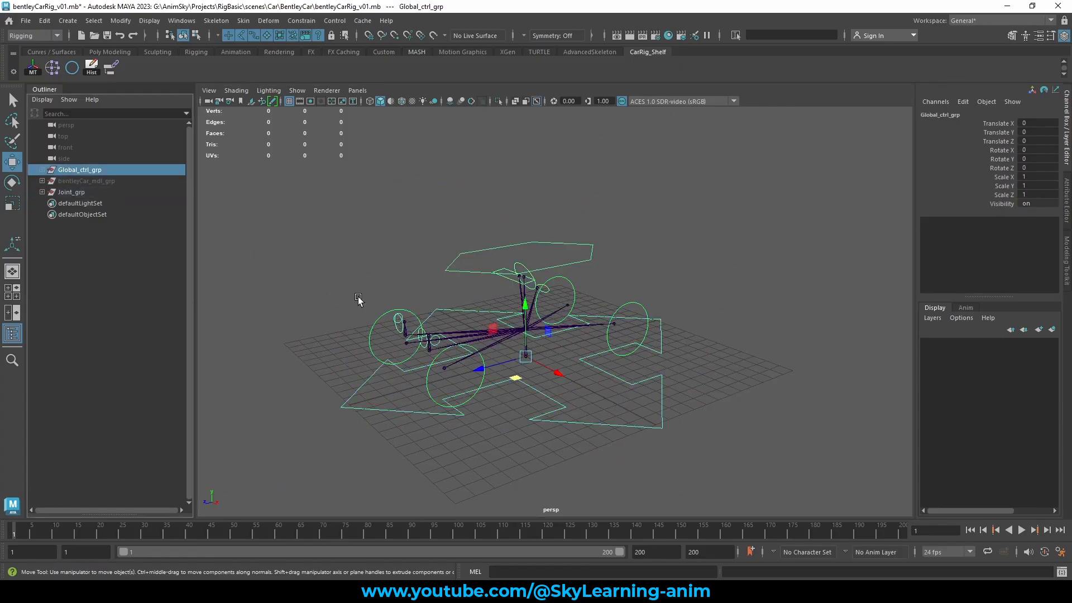
{"action": "left_click", "coordinate": [577, 327]}
{"action": "left_click", "coordinate": [525, 354]}
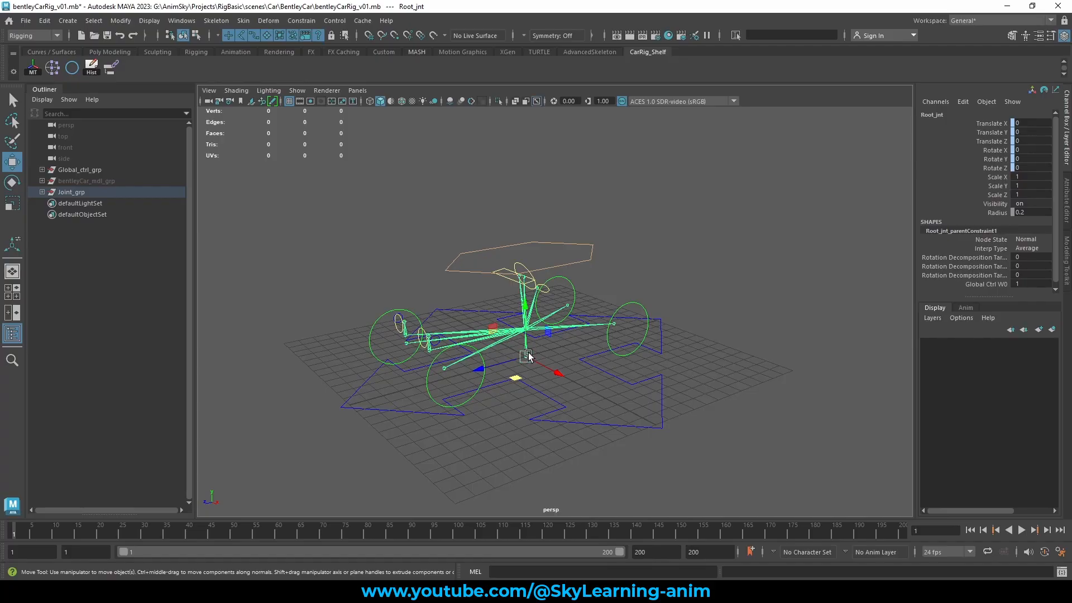
{"action": "left_click", "coordinate": [99, 193]}
{"action": "left_click", "coordinate": [41, 192]}
{"action": "left_click", "coordinate": [52, 203]}
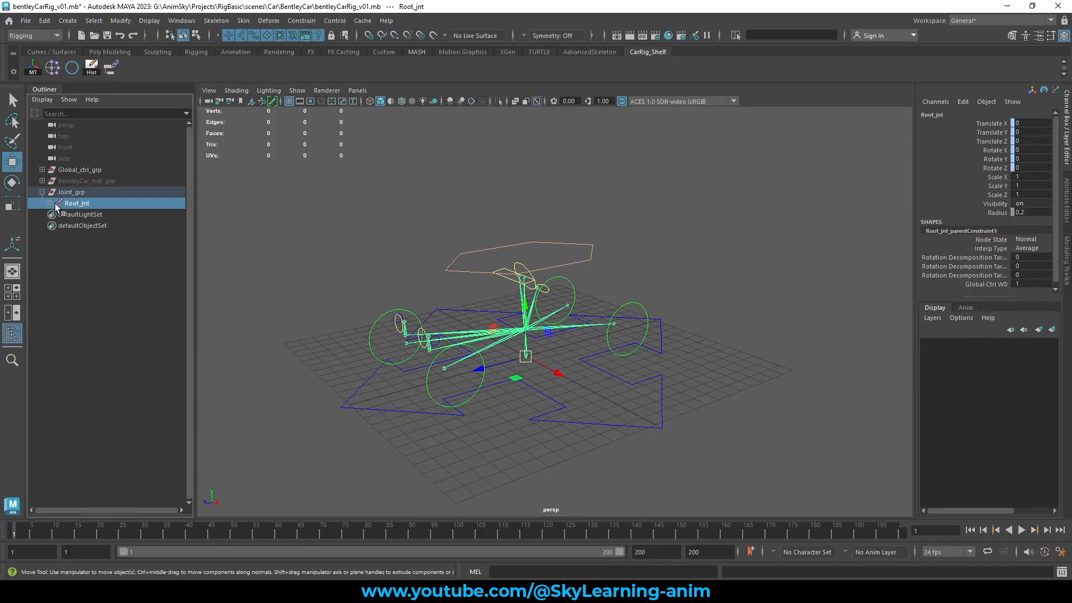
{"action": "left_click", "coordinate": [48, 203]}
{"action": "left_click", "coordinate": [92, 218]}
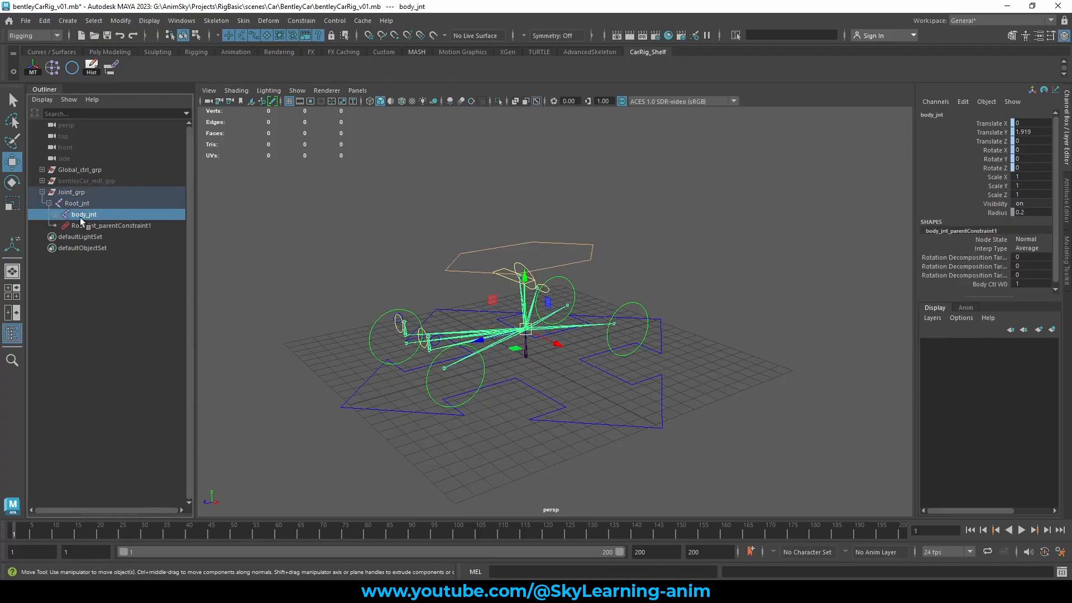
{"action": "left_click", "coordinate": [42, 192]}
{"action": "left_click", "coordinate": [619, 176]}
Select F_L_Tyre_ctrl to check it, and select Body_ctl above the car with the Move tool active.
{"action": "scroll", "coordinate": [633, 196], "scroll_direction": "up", "scroll_amount": 3}
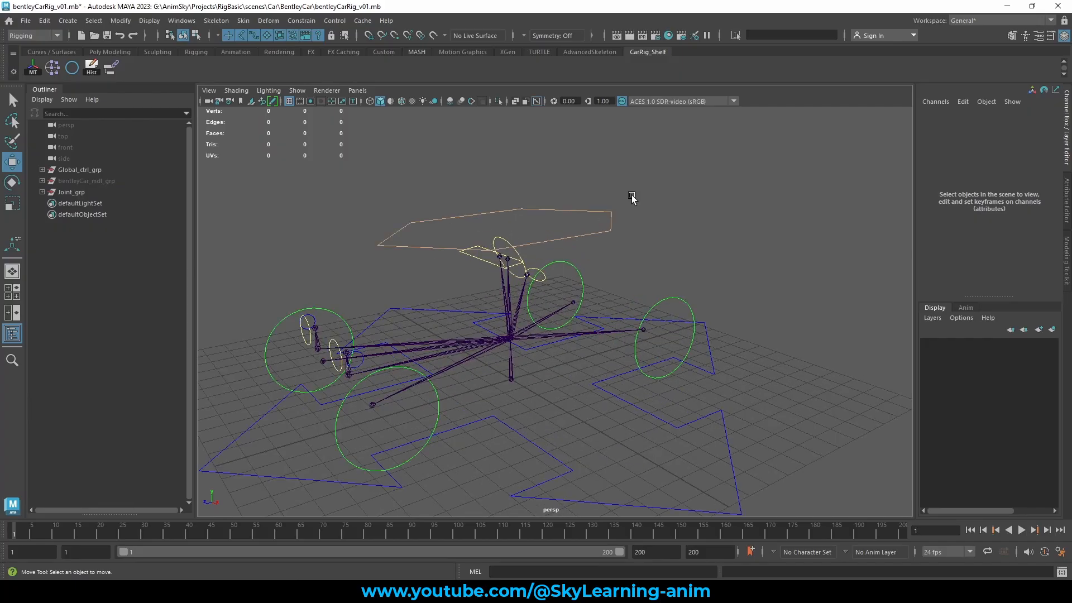
{"action": "middle_click_drag", "start_coordinate": [677, 201], "coordinate": [721, 199], "text": "alt"}
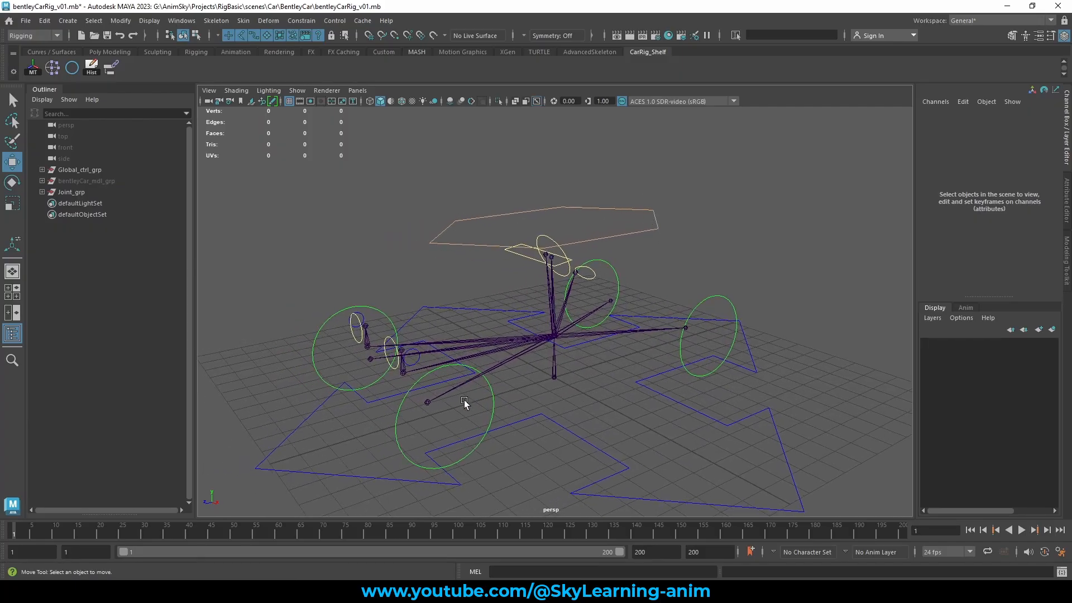
{"action": "left_click", "coordinate": [495, 402]}
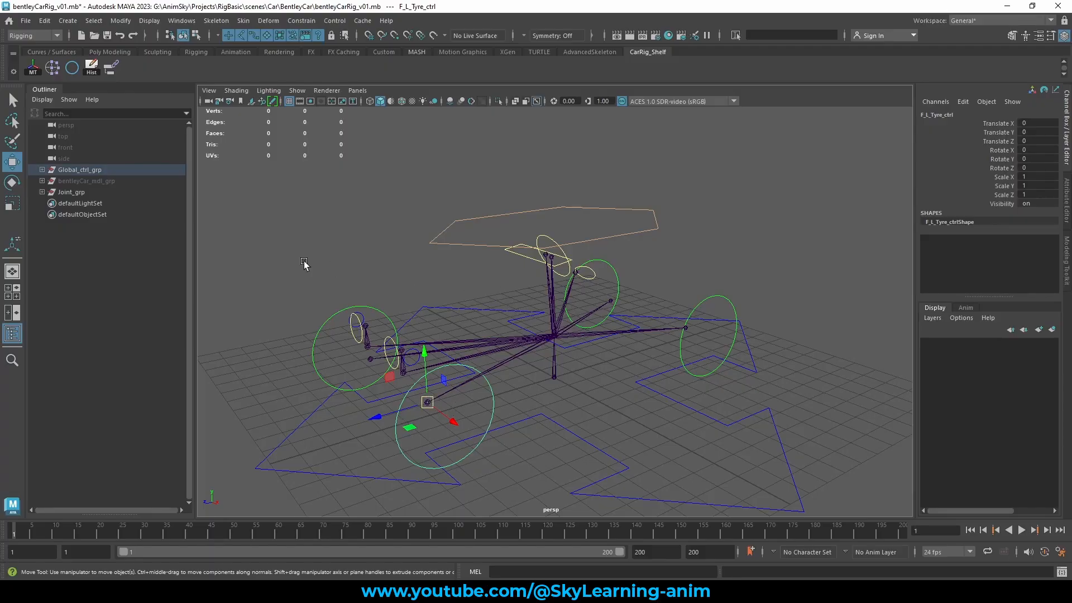
{"action": "left_click", "coordinate": [389, 227]}
{"action": "left_click_drag", "start_coordinate": [484, 211], "coordinate": [414, 256]}
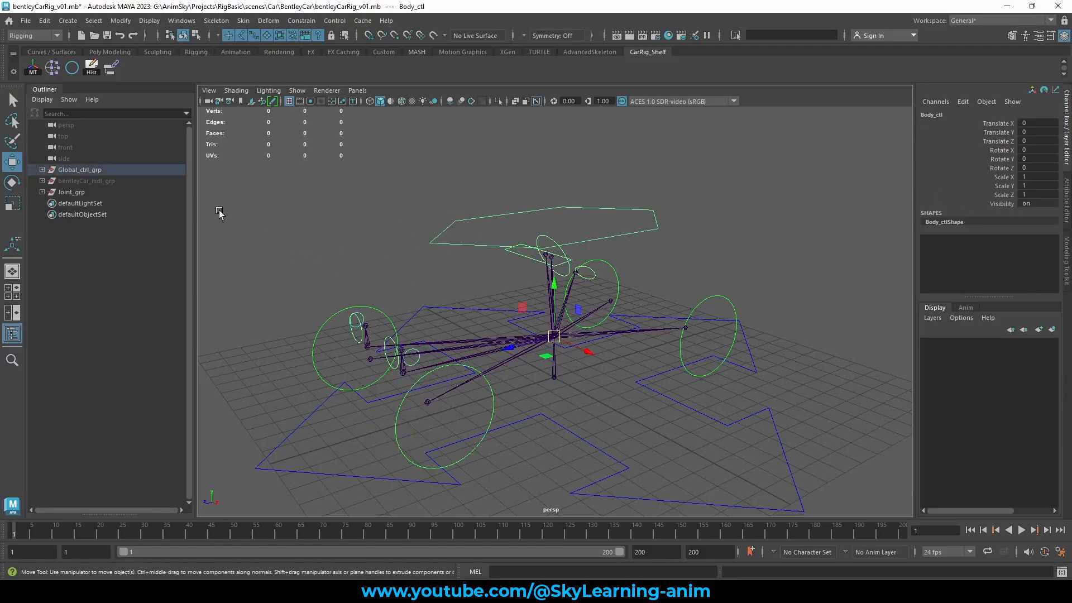
Hide Global_ctrl_grp and show bentleyCar_mdl_grp so the car model is displayed with its joints.
{"action": "left_click", "coordinate": [85, 170]}
{"action": "left_click", "coordinate": [107, 180], "text": "ctrl"}
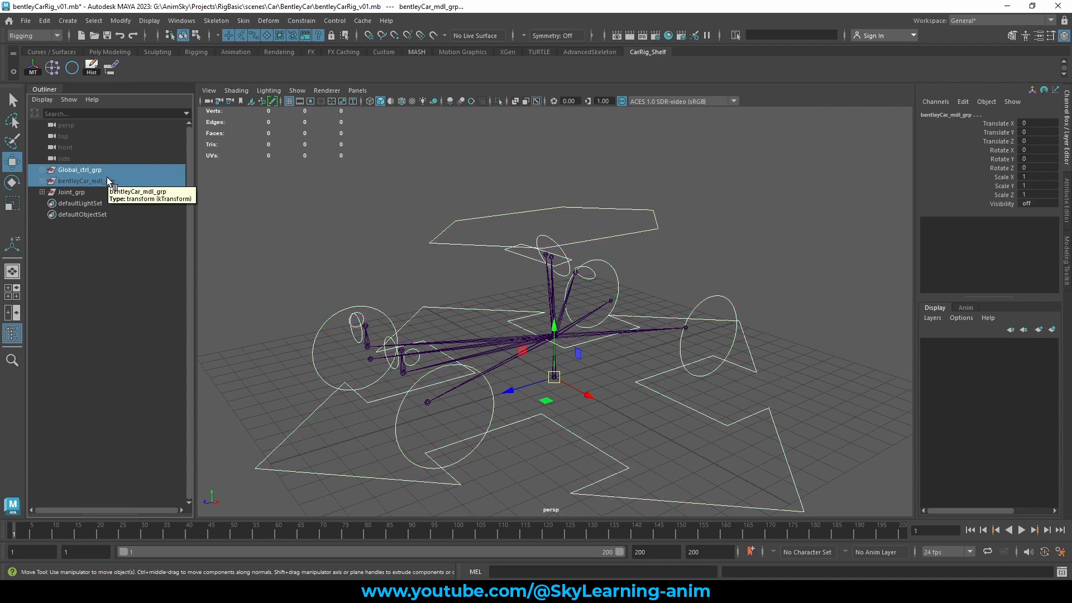
{"action": "key", "text": "ctrl+h"}
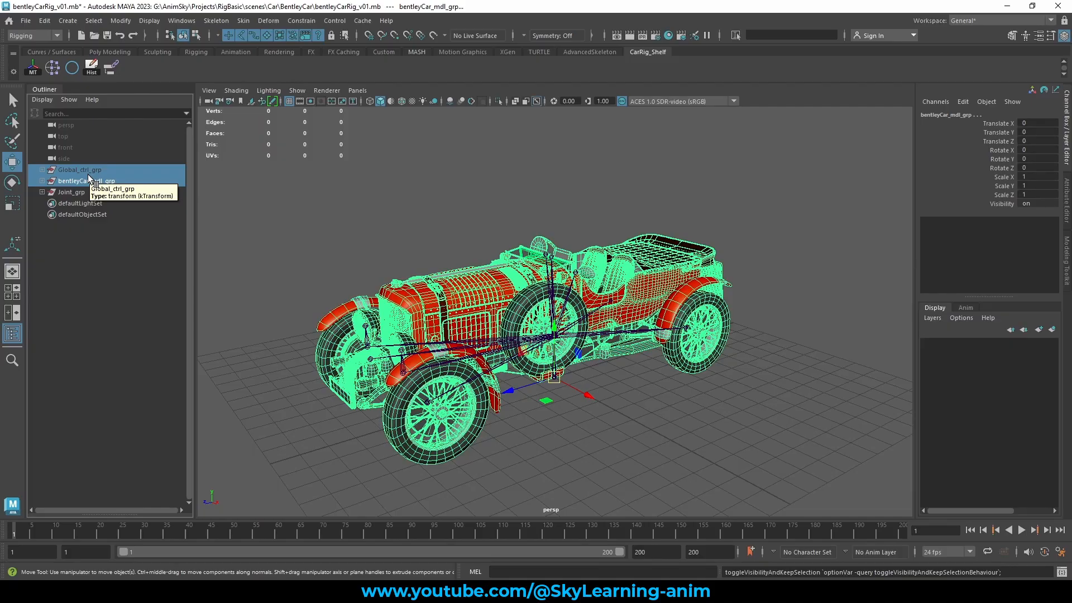
{"action": "left_click", "coordinate": [94, 180]}
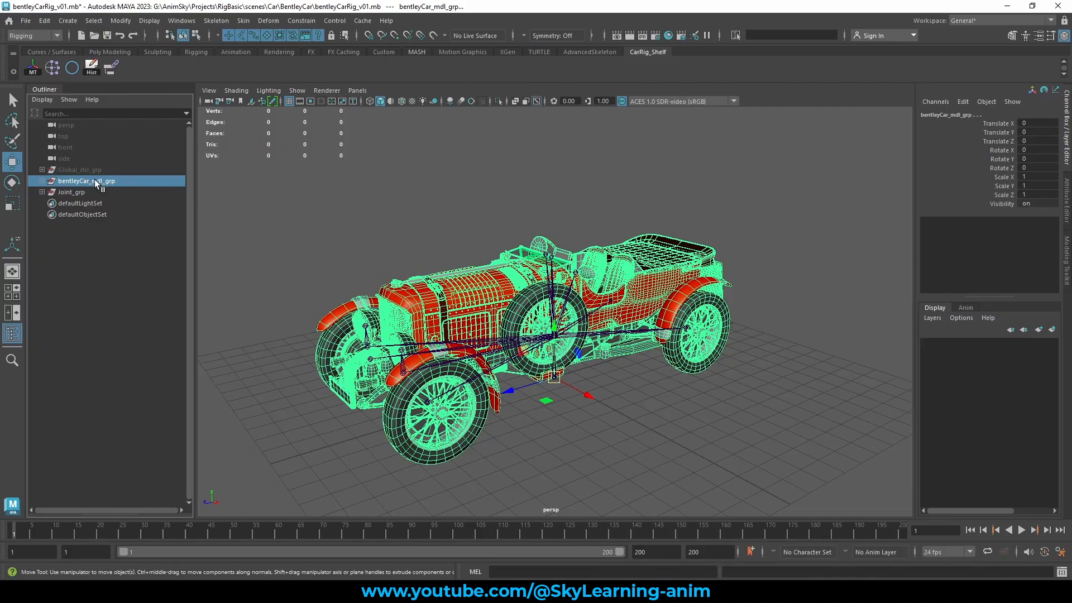
{"action": "left_click", "coordinate": [102, 170]}
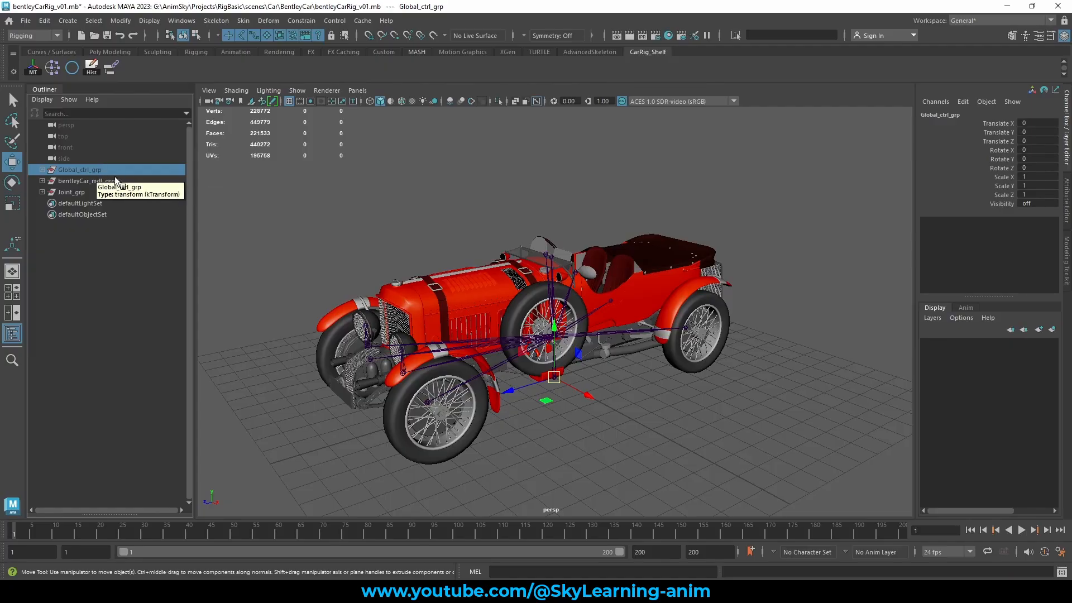
{"action": "left_click", "coordinate": [88, 183]}
{"action": "scroll", "coordinate": [503, 204], "scroll_direction": "up", "scroll_amount": 3}
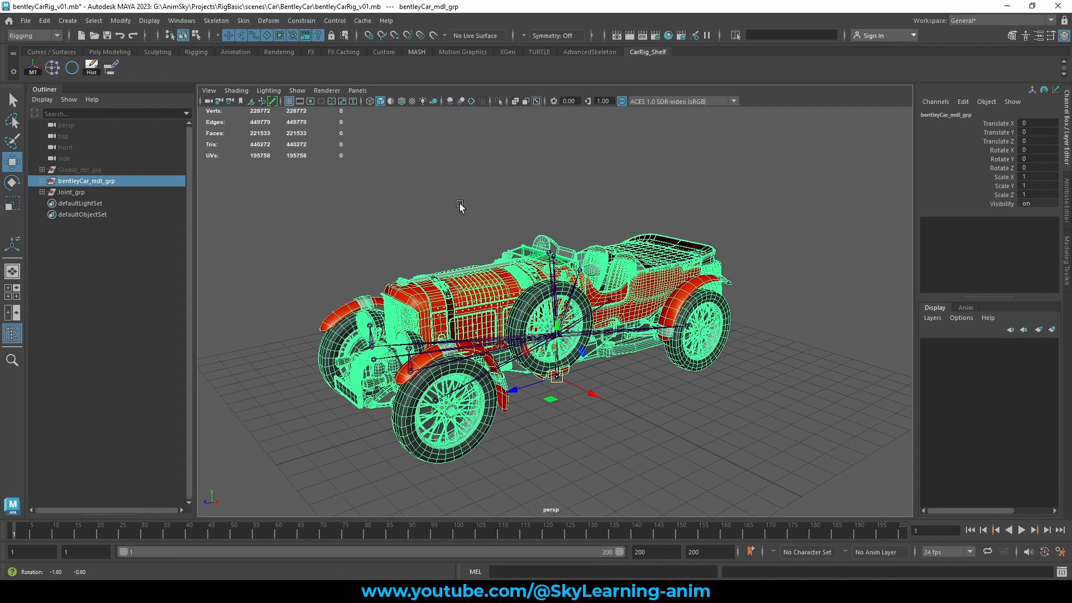
{"action": "right_click_drag", "start_coordinate": [541, 204], "coordinate": [609, 197], "text": "alt"}
{"action": "middle_click_drag", "start_coordinate": [610, 197], "coordinate": [670, 186], "text": "alt"}
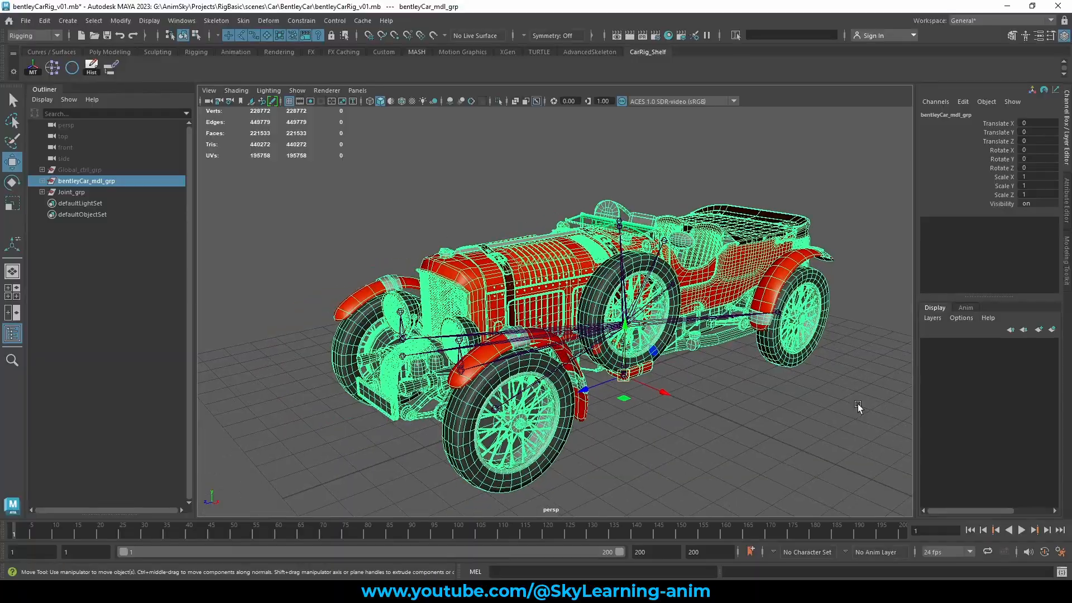
{"action": "left_click", "coordinate": [465, 196]}
Parent-constrain FrontLeftTyre_grp, inside tyreGrp of bentleyCar_mdl_grp, to the front left tyre joint F_L_Tyre_jnt.
{"action": "left_click", "coordinate": [102, 192]}
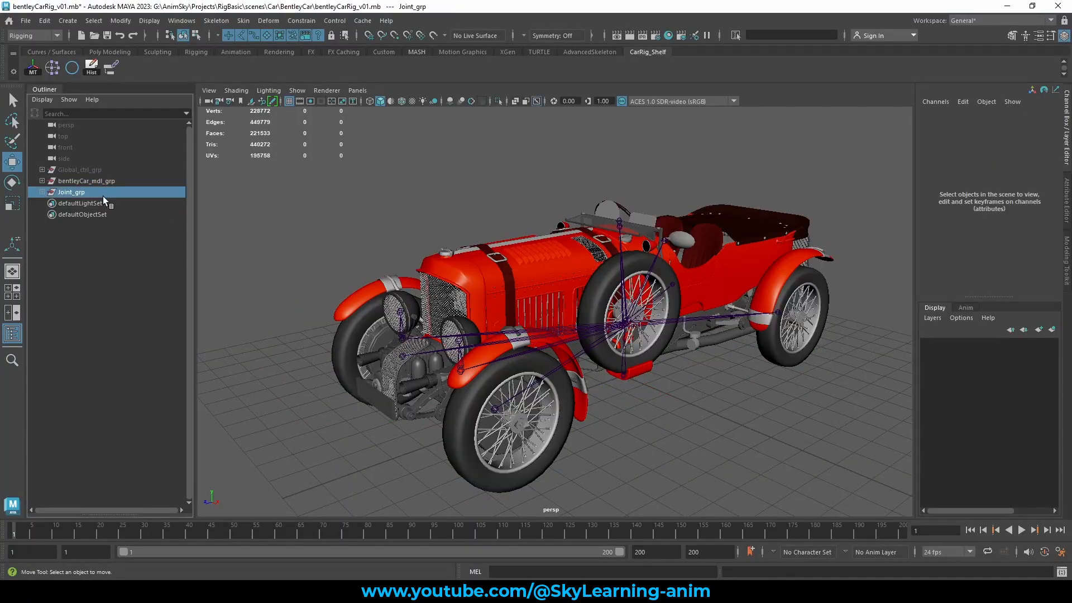
{"action": "right_click_drag", "start_coordinate": [552, 269], "coordinate": [630, 322], "text": "alt"}
{"action": "middle_click_drag", "start_coordinate": [630, 323], "coordinate": [680, 215], "text": "alt"}
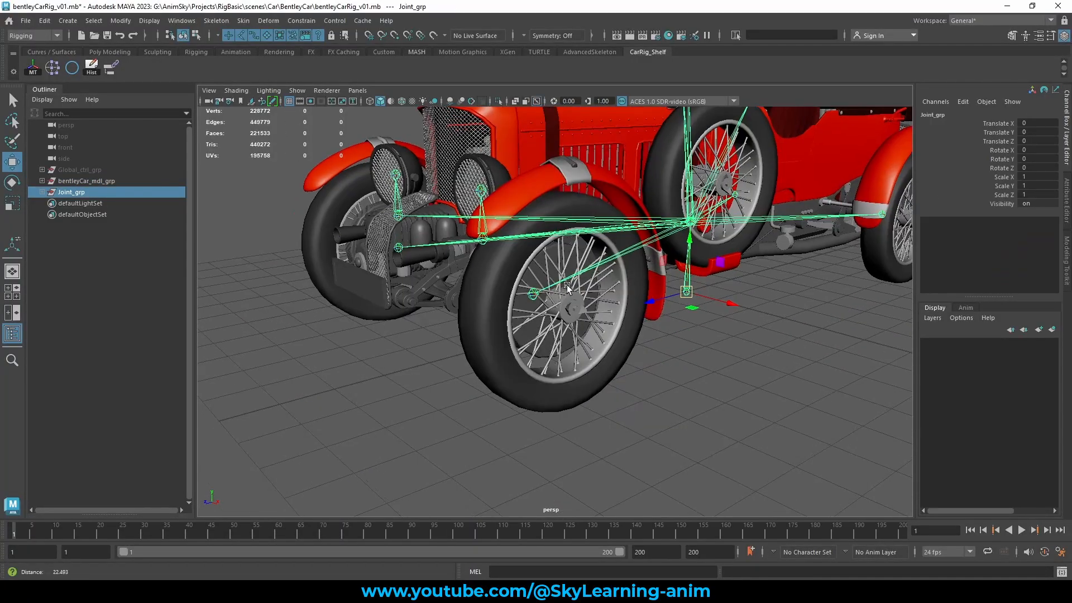
{"action": "right_click_drag", "start_coordinate": [681, 215], "coordinate": [692, 219], "text": "alt"}
{"action": "left_click", "coordinate": [532, 293]}
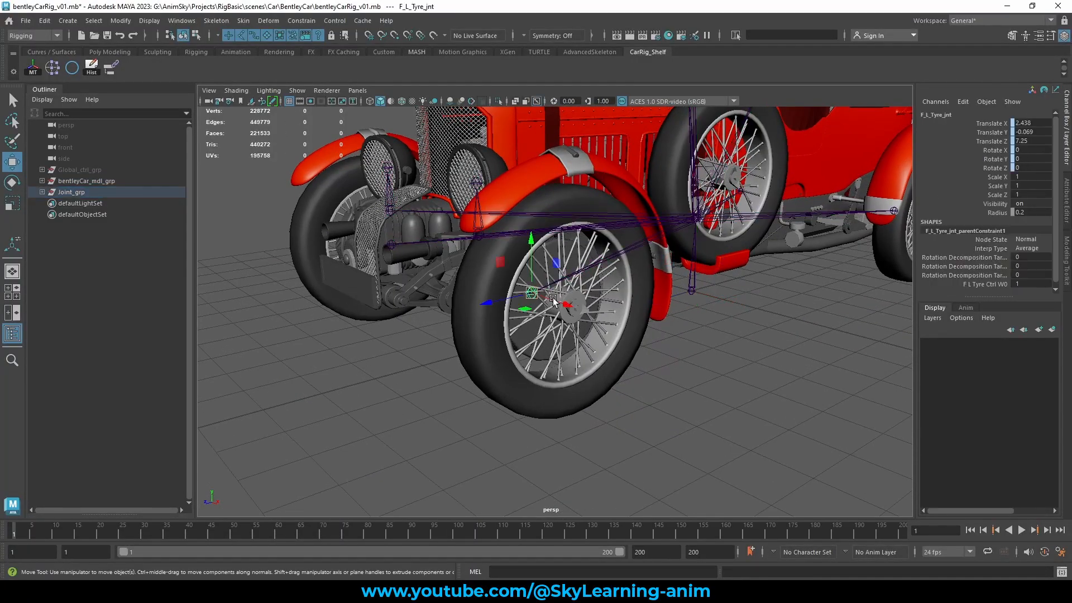
{"action": "left_click", "coordinate": [42, 181]}
{"action": "left_click", "coordinate": [49, 203]}
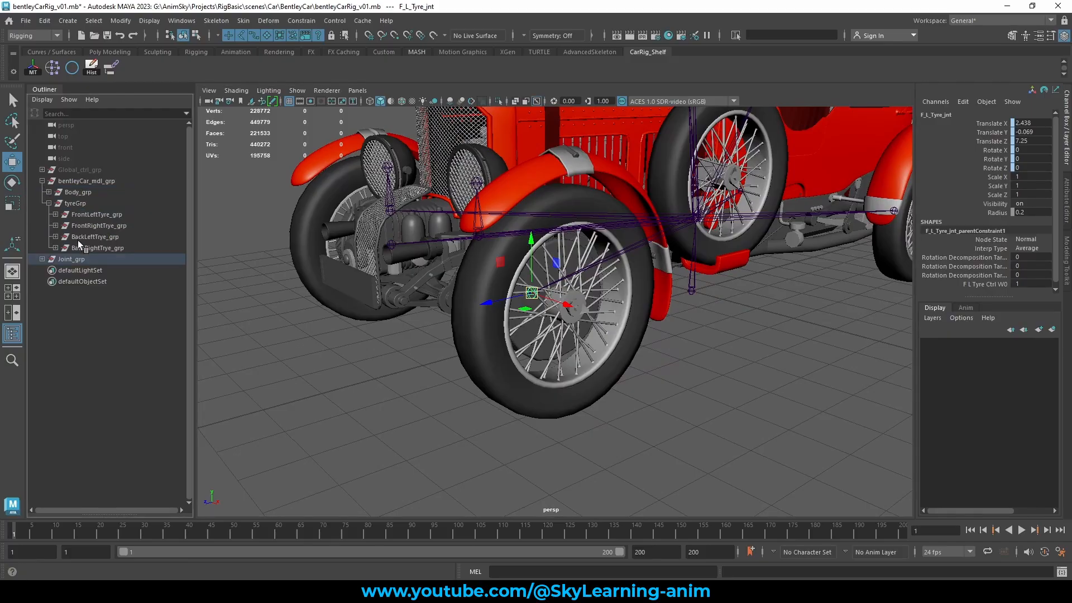
{"action": "left_click", "coordinate": [125, 216], "text": "ctrl"}
{"action": "left_click", "coordinate": [108, 67]}
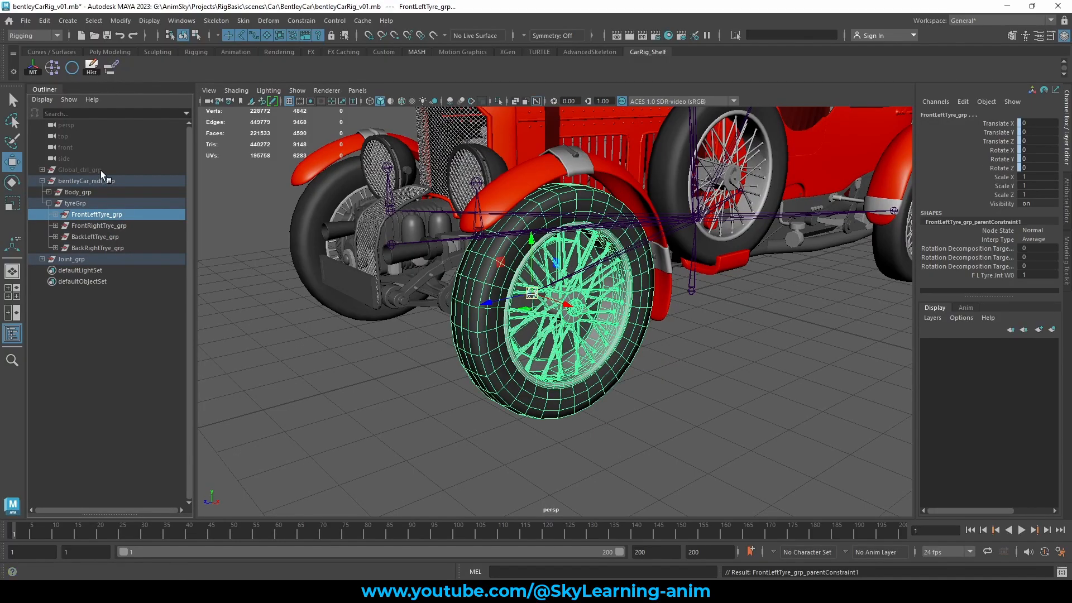
Parent-constrain FrontRightTrye_grp to the front right tyre joint.
{"action": "left_click", "coordinate": [391, 245]}
{"action": "left_click", "coordinate": [101, 226], "text": "ctrl"}
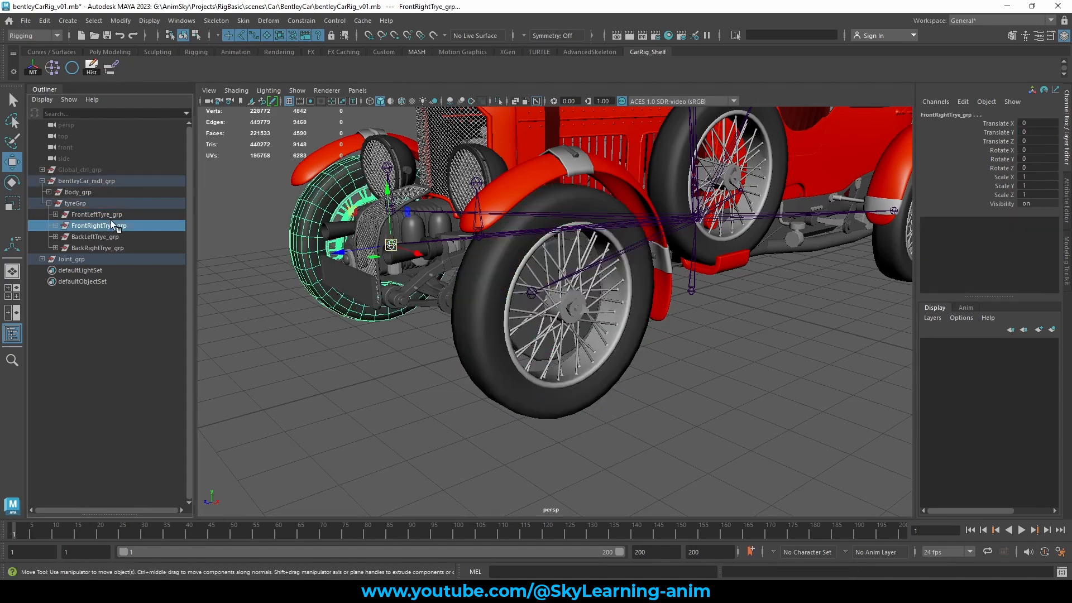
{"action": "left_click", "coordinate": [108, 66]}
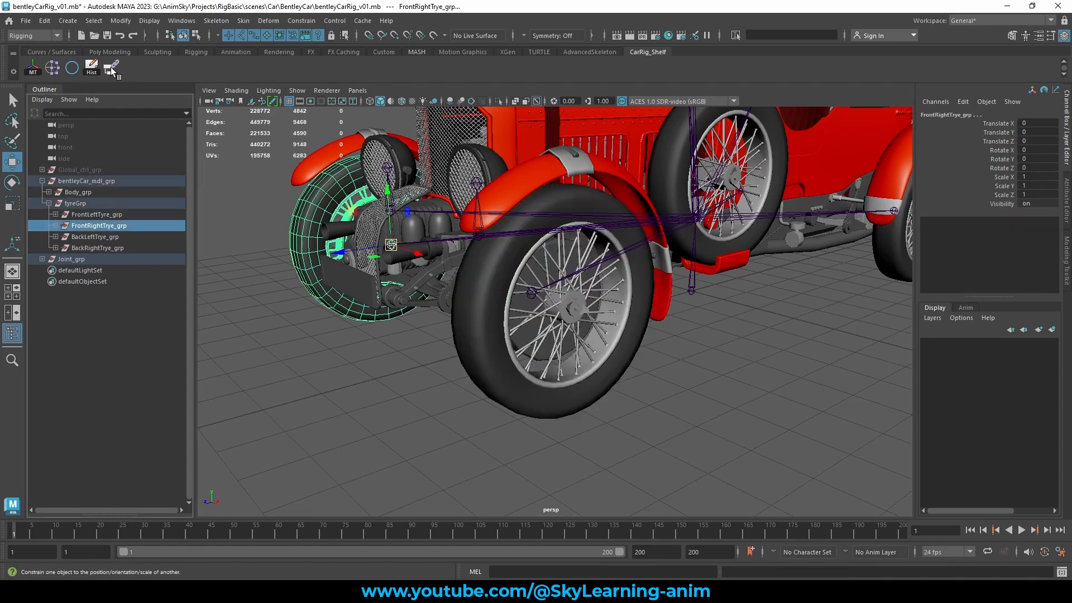
Parent-constrain BackLeftTrye_grp to B_L_Tyre_jnt and BackRightTrye_grp to B_R_Tyre_jnt.
{"action": "left_click", "coordinate": [895, 213]}
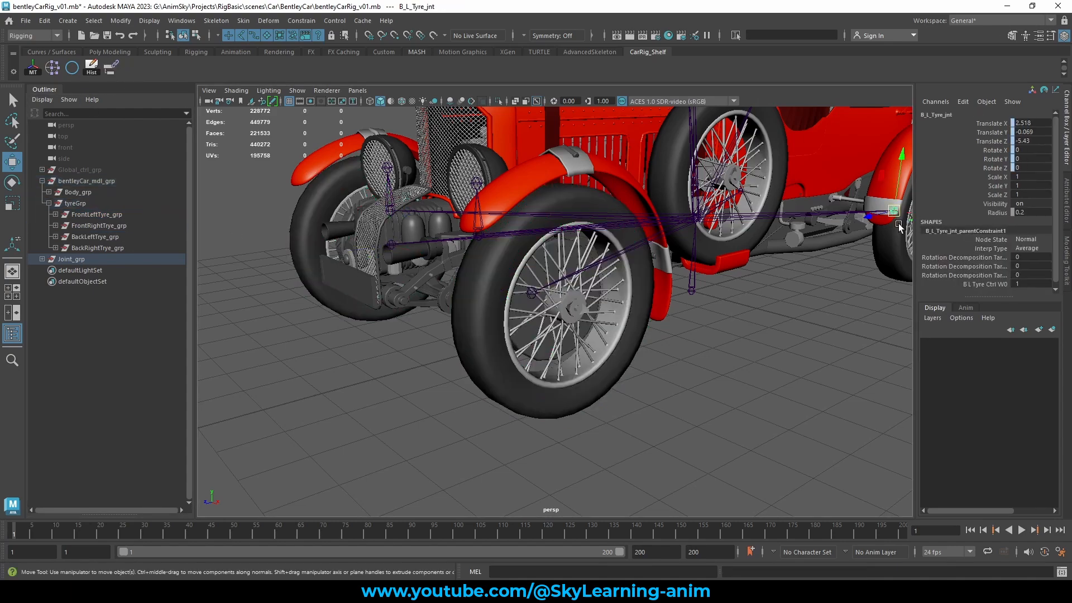
{"action": "left_click", "coordinate": [98, 237], "text": "ctrl"}
{"action": "left_click", "coordinate": [108, 67]}
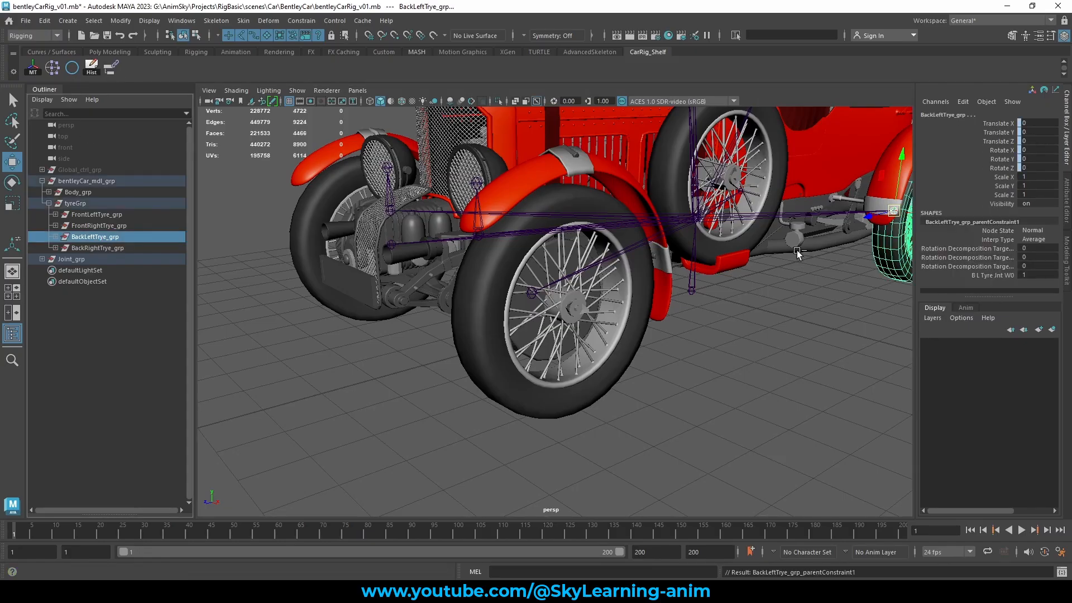
{"action": "left_click", "coordinate": [743, 193]}
{"action": "left_click", "coordinate": [109, 68]}
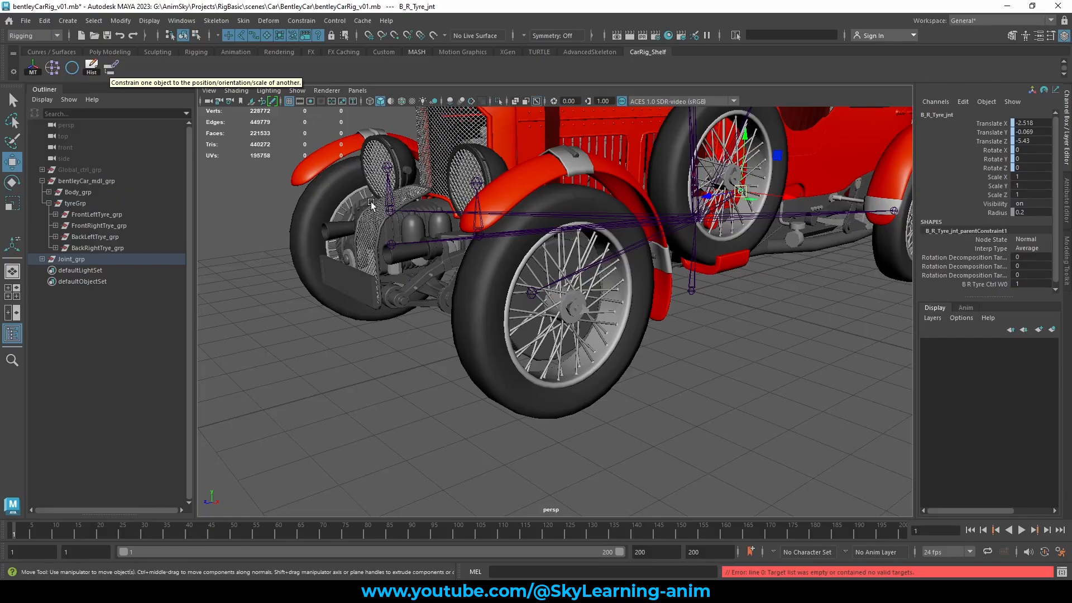
{"action": "left_click", "coordinate": [103, 248]}
{"action": "left_click", "coordinate": [112, 71]}
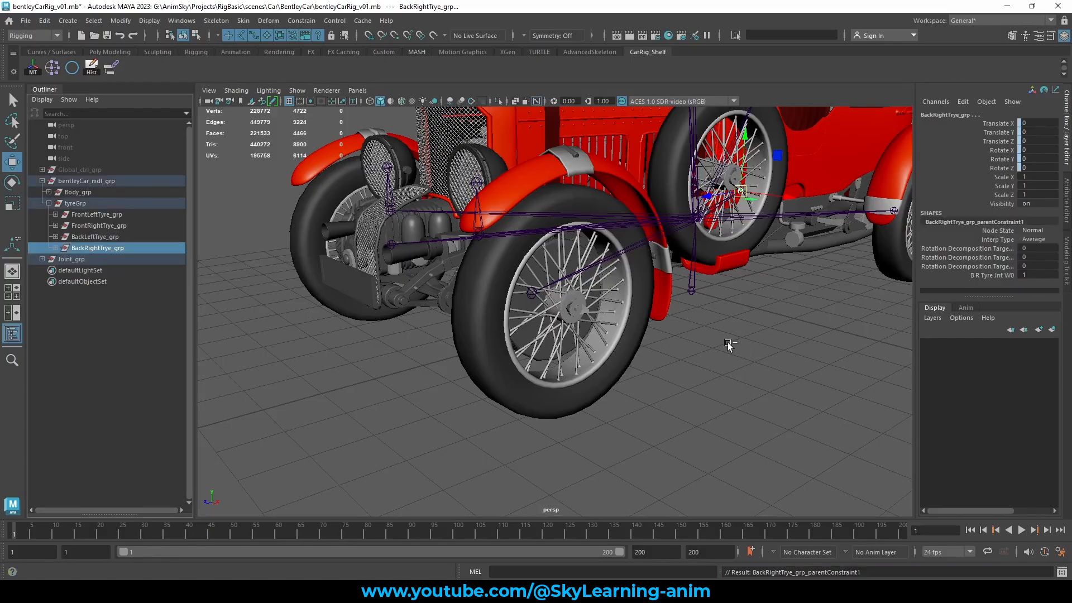
Parent-constrain Body_grp to body_jnt at the centre of the car, and clear the selection.
{"action": "scroll", "coordinate": [728, 343], "scroll_direction": "down", "scroll_amount": 3}
{"action": "left_click_drag", "start_coordinate": [721, 344], "coordinate": [675, 275], "text": "alt"}
{"action": "left_click", "coordinate": [660, 270]}
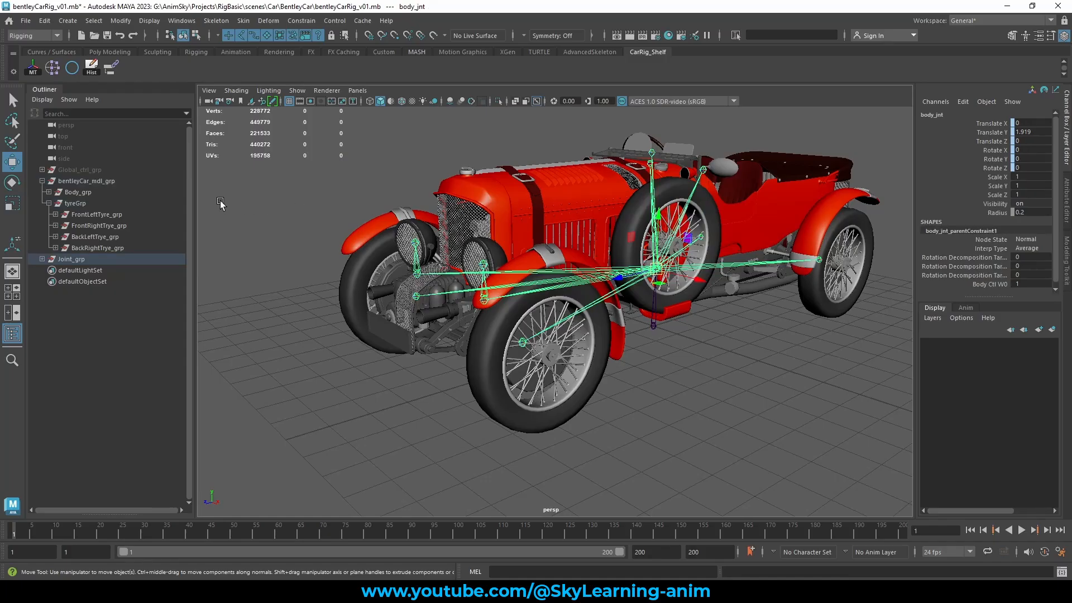
{"action": "left_click", "coordinate": [77, 192], "text": "ctrl"}
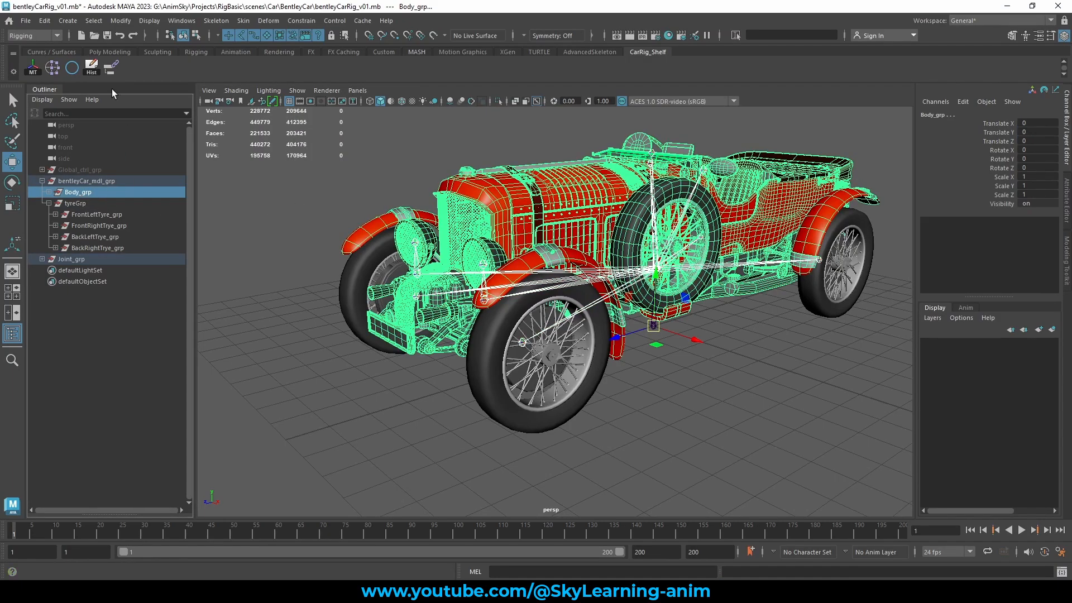
{"action": "left_click", "coordinate": [110, 66]}
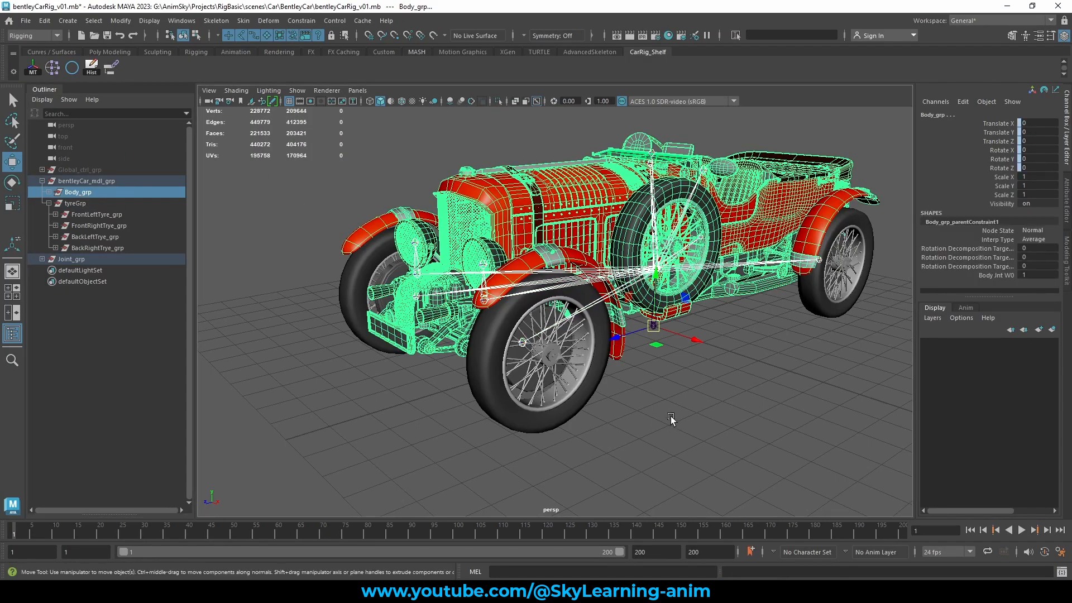
{"action": "left_click", "coordinate": [645, 423]}
Parent-constrain the side mirror mesh bentley_cromo_Specchietto to F_L_Mirror_jnt.
{"action": "middle_click_drag", "start_coordinate": [652, 316], "coordinate": [594, 362], "text": "alt"}
{"action": "right_click_drag", "start_coordinate": [619, 363], "coordinate": [826, 366], "text": "alt"}
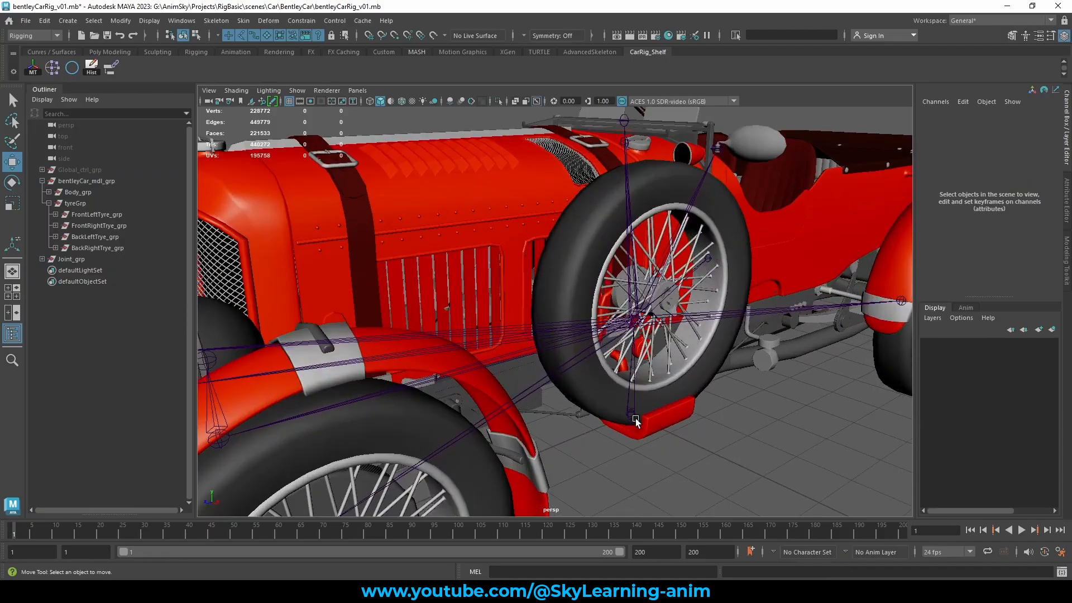
{"action": "middle_click_drag", "start_coordinate": [684, 357], "coordinate": [604, 487], "text": "alt"}
{"action": "right_click_drag", "start_coordinate": [611, 415], "coordinate": [675, 415], "text": "alt"}
{"action": "middle_click_drag", "start_coordinate": [642, 444], "coordinate": [651, 350], "text": "alt"}
{"action": "right_click_drag", "start_coordinate": [651, 350], "coordinate": [666, 350], "text": "alt"}
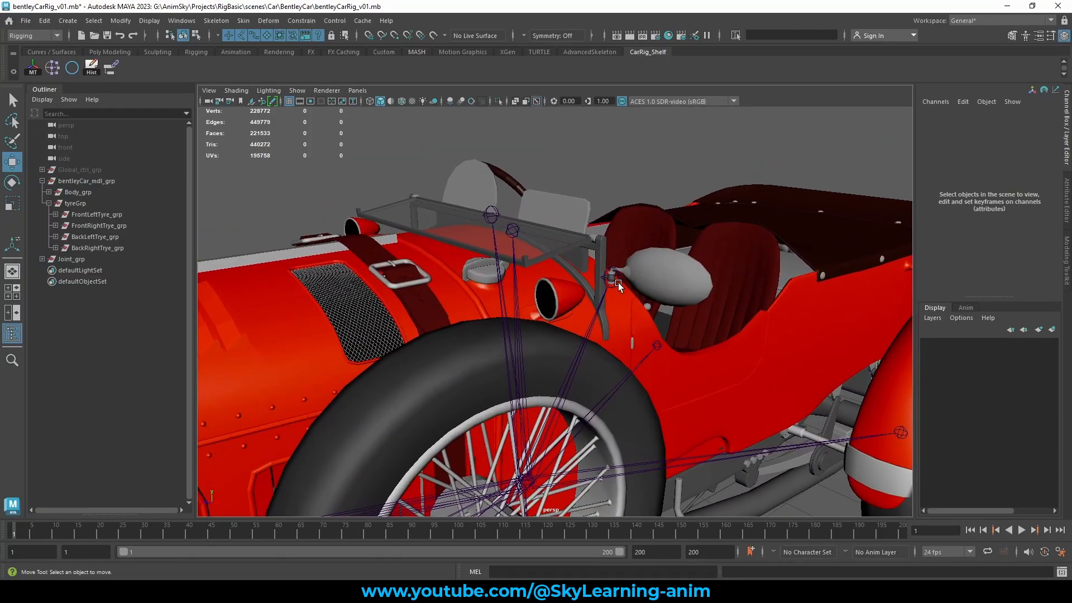
{"action": "left_click", "coordinate": [619, 284]}
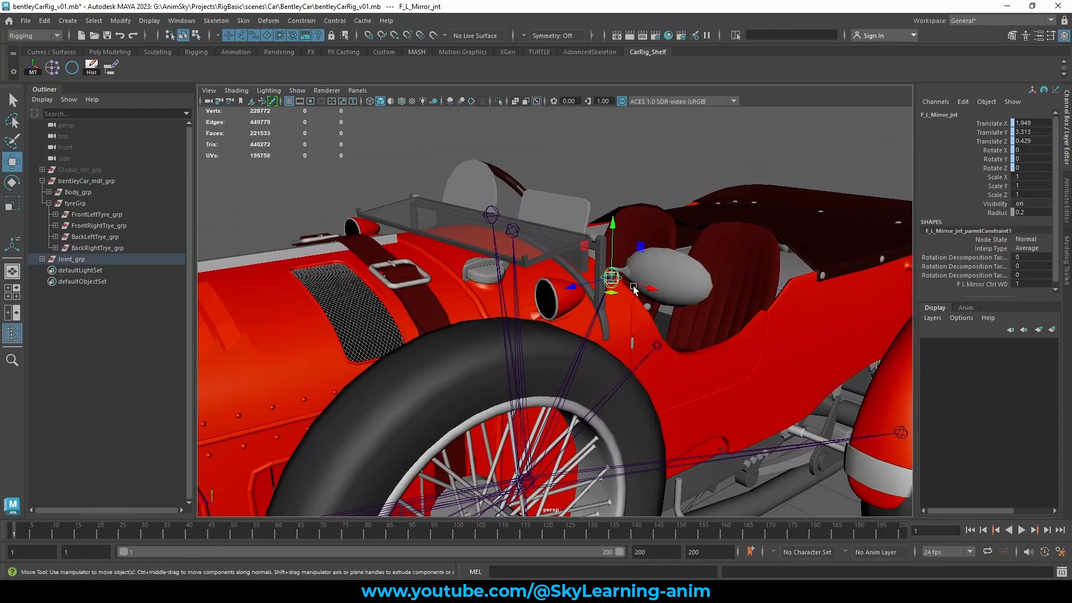
{"action": "left_click", "coordinate": [682, 275], "text": "shift"}
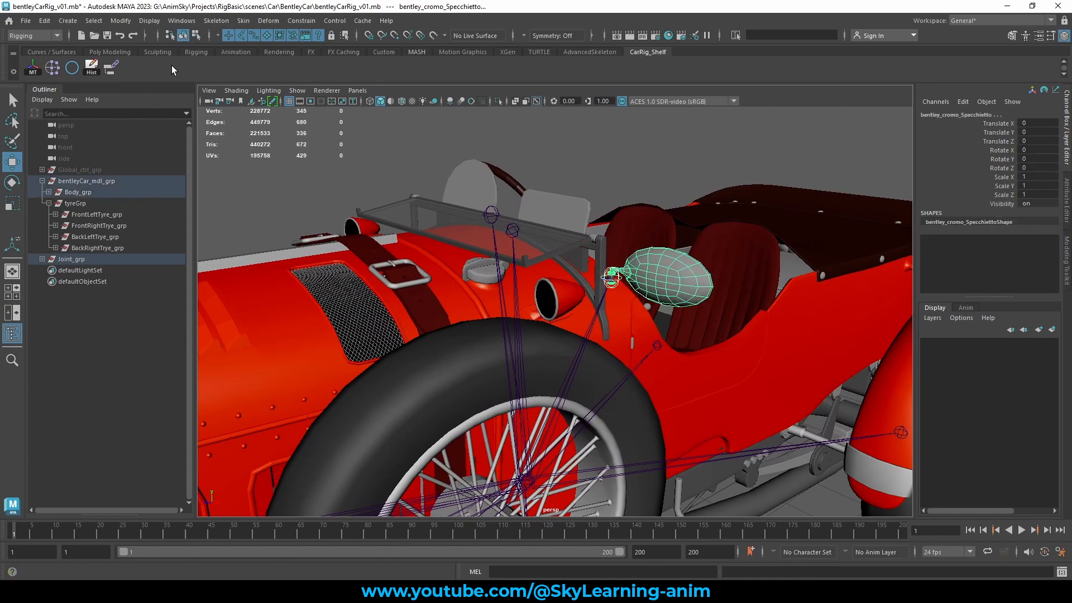
{"action": "left_click", "coordinate": [112, 71]}
Locate the windshield's frontGlass_grp within Body_grp and parent-constrain it to F_WindShield_jnt.
{"action": "left_click", "coordinate": [490, 216]}
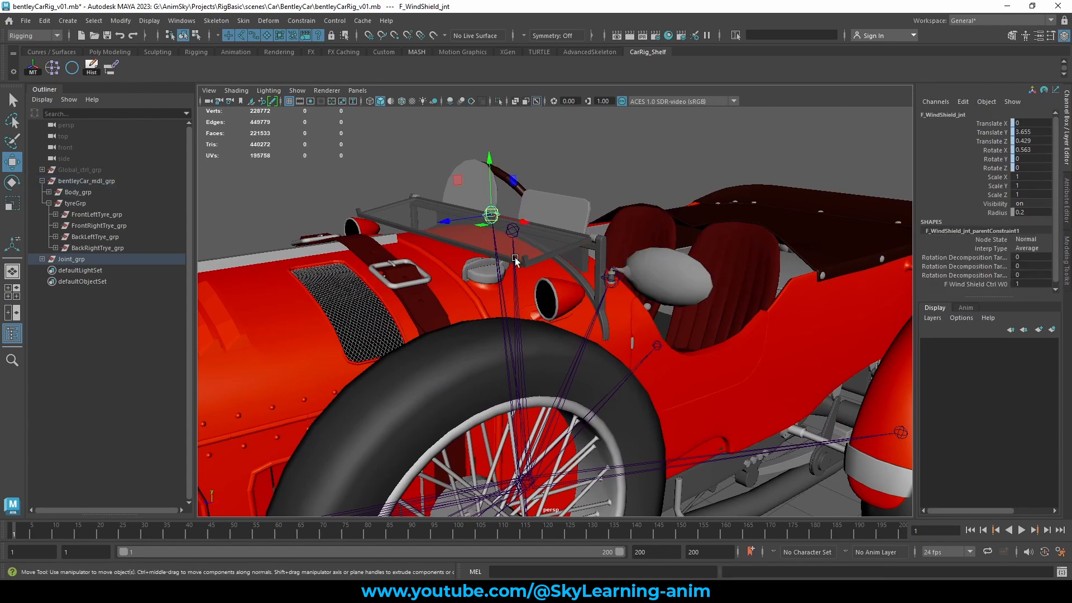
{"action": "left_click", "coordinate": [513, 255]}
{"action": "left_click", "coordinate": [536, 259]}
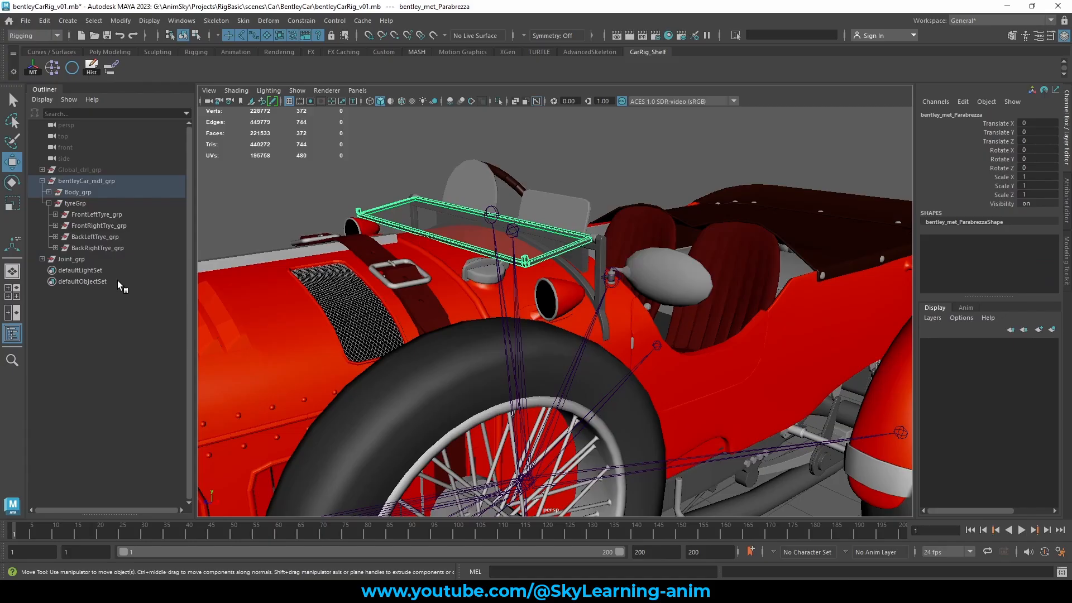
{"action": "key", "text": "f"}
{"action": "scroll", "coordinate": [117, 284], "scroll_direction": "down", "scroll_amount": 10}
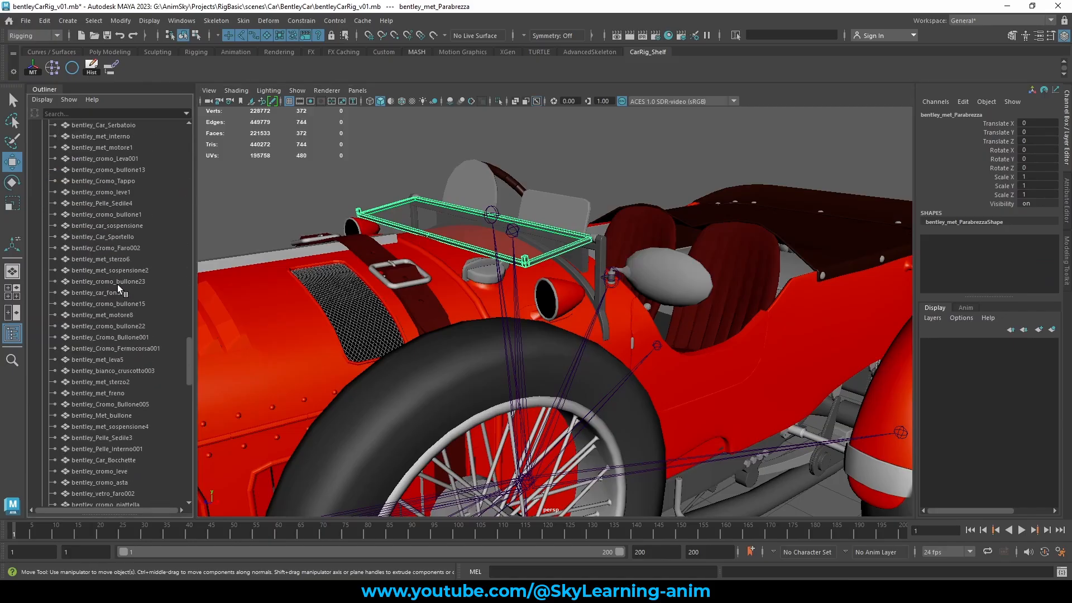
{"action": "scroll", "coordinate": [117, 283], "scroll_direction": "down", "scroll_amount": 5}
{"action": "left_click", "coordinate": [57, 349]}
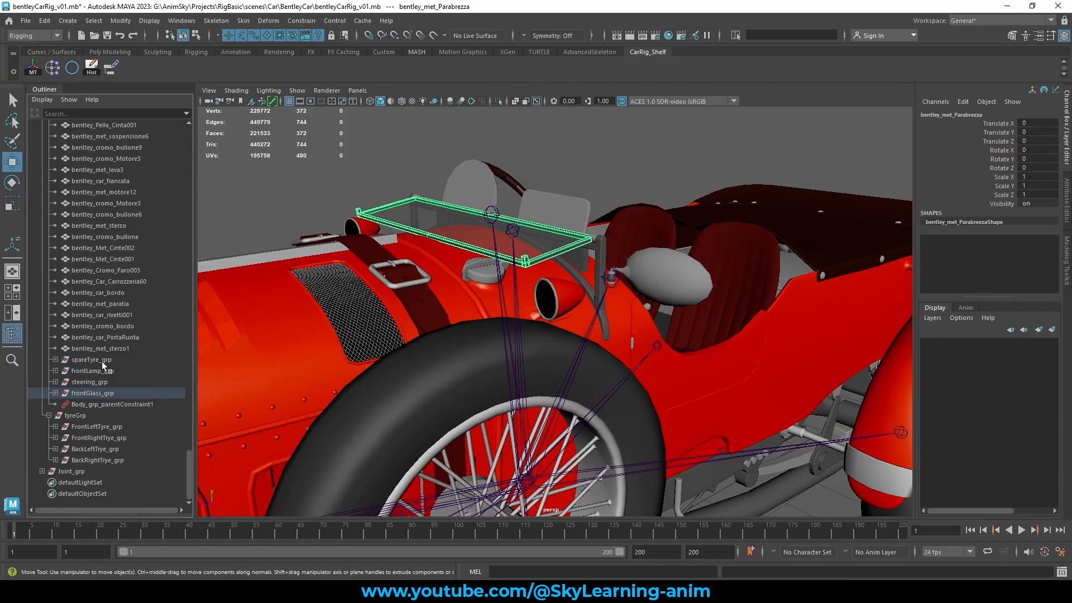
{"action": "left_click", "coordinate": [97, 393]}
{"action": "left_click", "coordinate": [492, 215]}
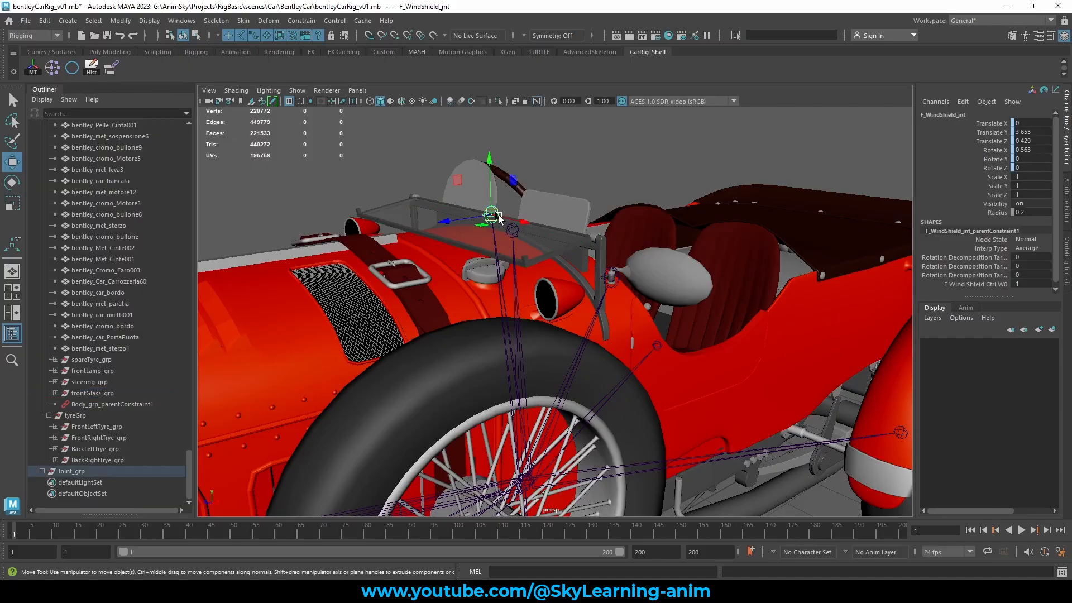
{"action": "left_click", "coordinate": [107, 394], "text": "ctrl"}
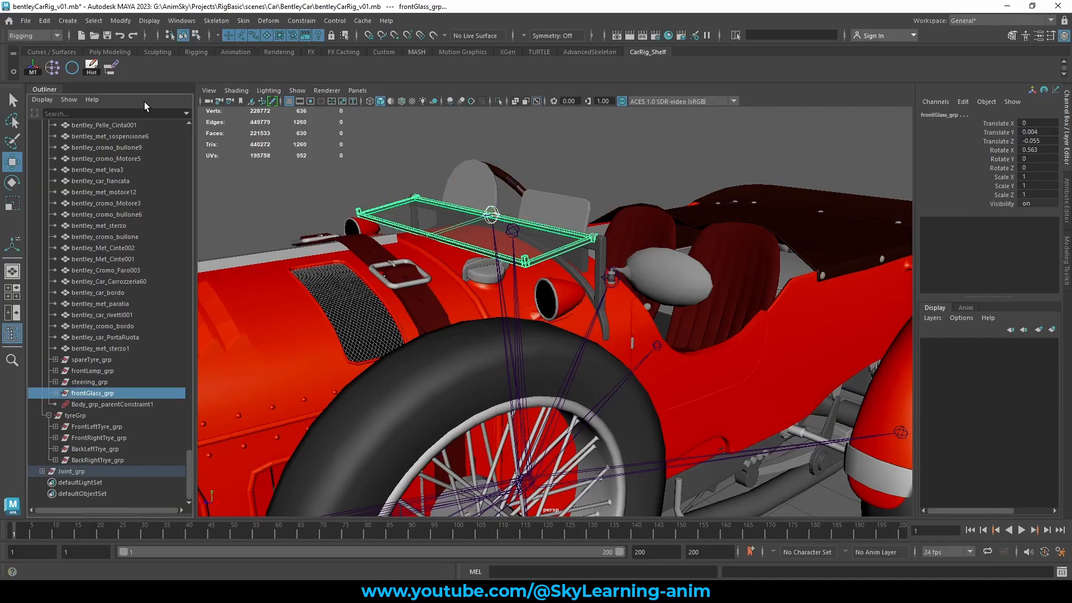
{"action": "left_click", "coordinate": [110, 70]}
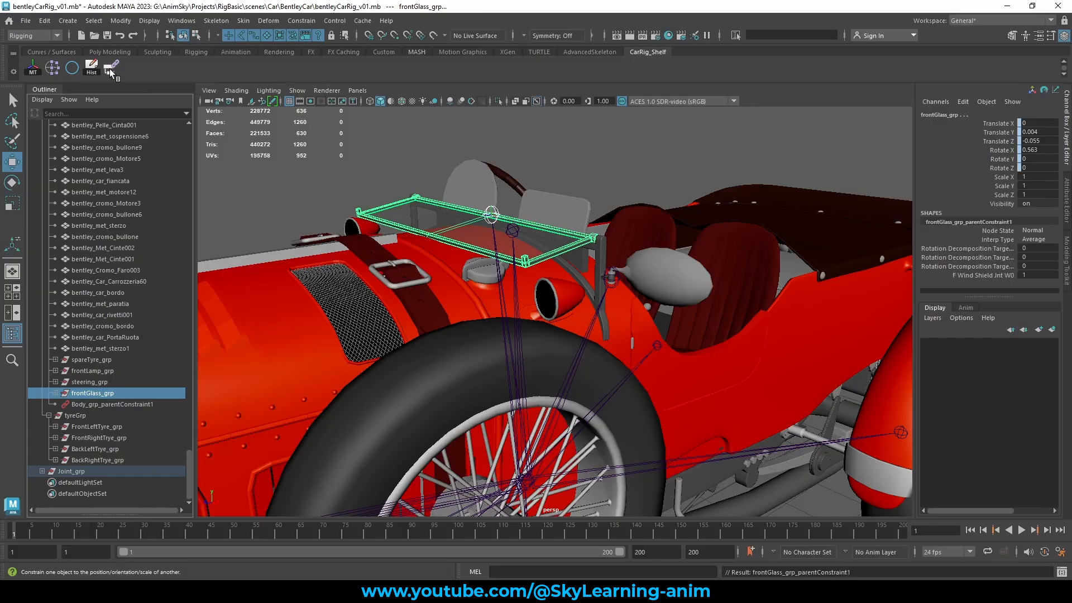
Parent-constrain the steering wheel's steering_grp to Steering_jnt, and clear the selection.
{"action": "left_click", "coordinate": [453, 166]}
{"action": "left_click", "coordinate": [490, 208]}
{"action": "left_click_drag", "start_coordinate": [585, 211], "coordinate": [511, 221], "text": "alt"}
{"action": "right_click_drag", "start_coordinate": [507, 221], "coordinate": [537, 225], "text": "alt"}
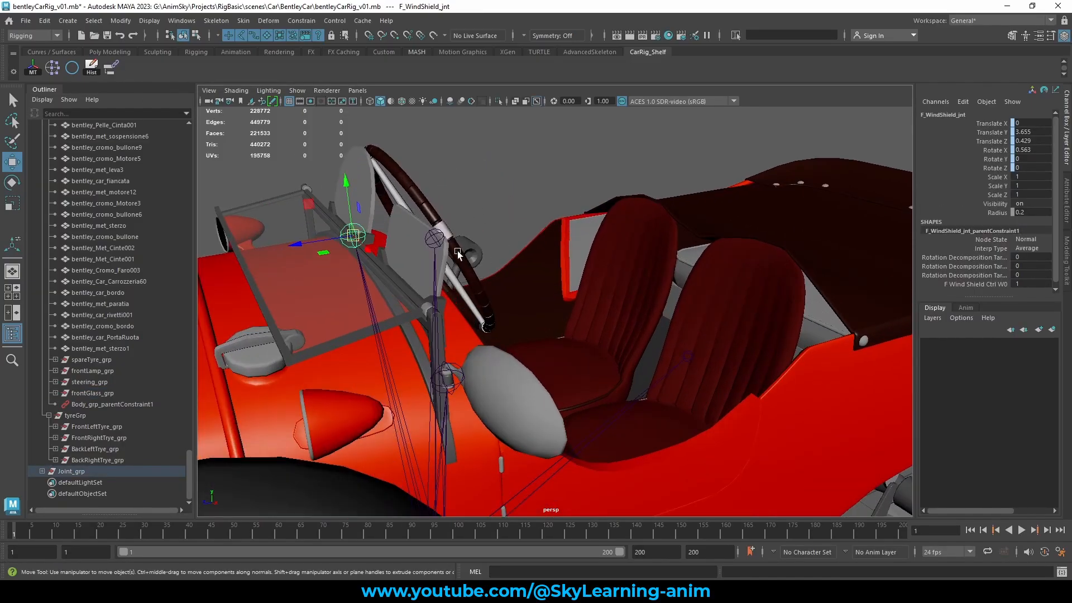
{"action": "left_click", "coordinate": [436, 236]}
{"action": "left_click_drag", "start_coordinate": [482, 228], "coordinate": [357, 249], "text": "alt"}
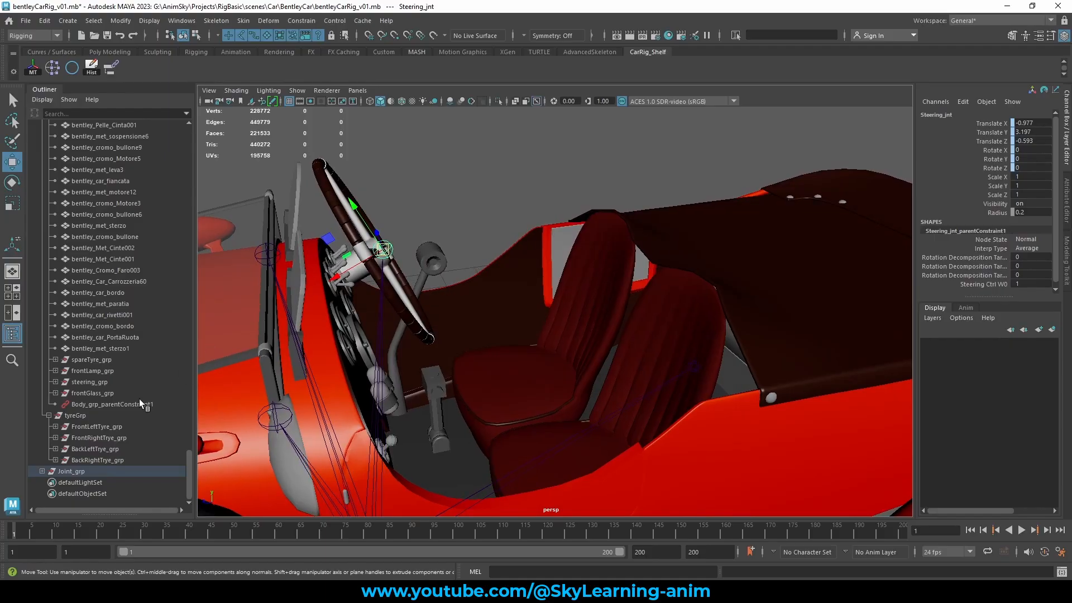
{"action": "left_click", "coordinate": [101, 385], "text": "ctrl"}
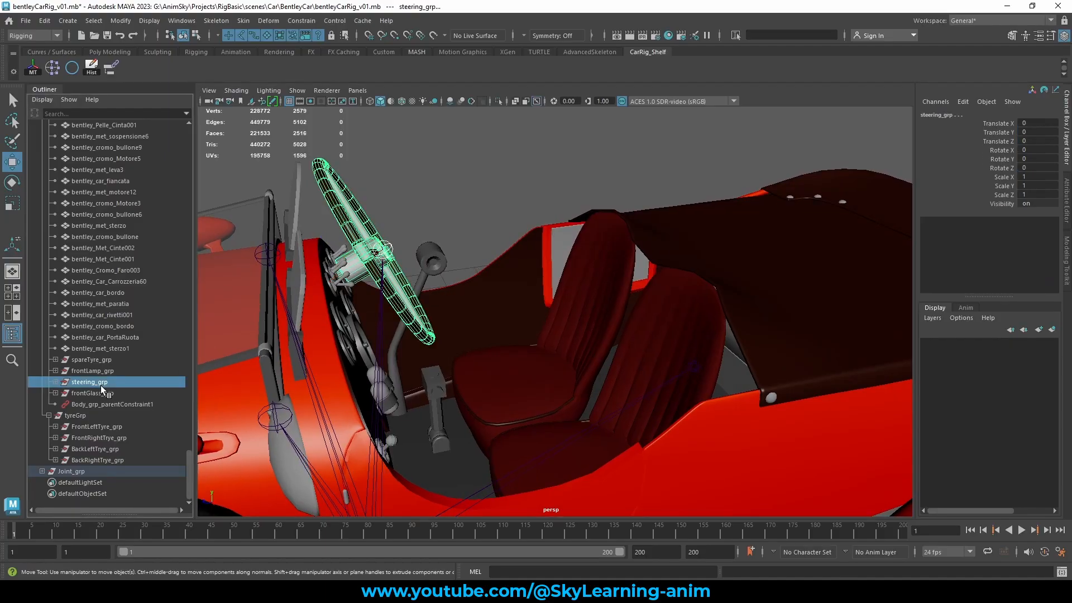
{"action": "left_click", "coordinate": [113, 67]}
{"action": "scroll", "coordinate": [437, 338], "scroll_direction": "down", "scroll_amount": 5}
{"action": "left_click_drag", "start_coordinate": [437, 339], "coordinate": [546, 337], "text": "alt"}
{"action": "left_click_drag", "start_coordinate": [529, 286], "coordinate": [457, 256], "text": "alt"}
{"action": "scroll", "coordinate": [540, 334], "scroll_direction": "down", "scroll_amount": 5}
{"action": "left_click_drag", "start_coordinate": [537, 322], "coordinate": [587, 305], "text": "alt"}
{"action": "left_click", "coordinate": [447, 204]}
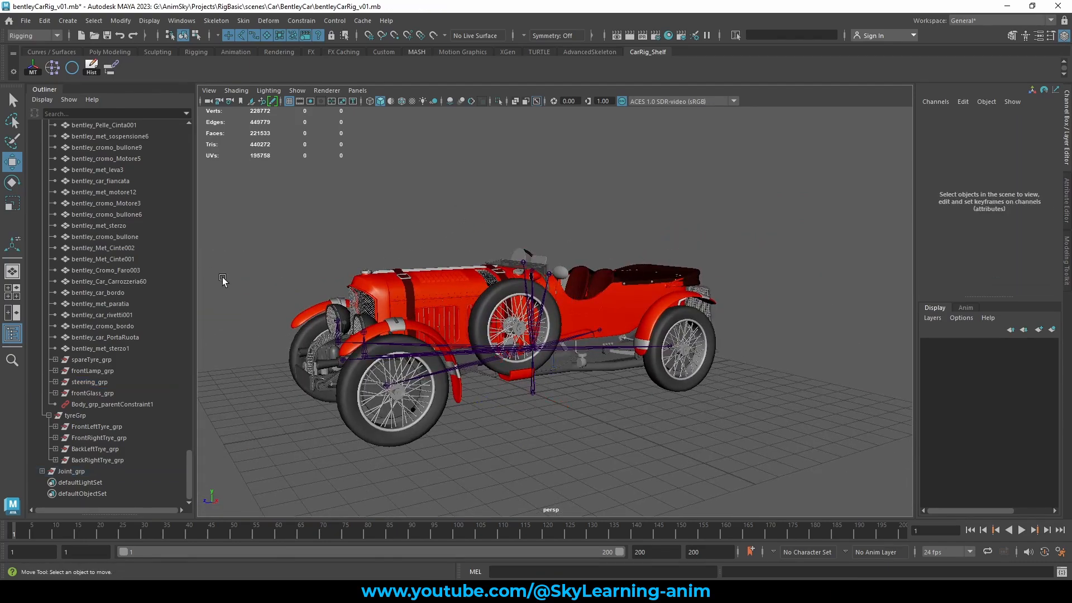
Collapse bentleyCar_mdl_grp in the Outliner, unhide Global_ctrl_grp to bring back the control curves, and clear the selection.
{"action": "scroll", "coordinate": [118, 308], "scroll_direction": "up", "scroll_amount": 8}
{"action": "scroll", "coordinate": [118, 309], "scroll_direction": "up", "scroll_amount": 10}
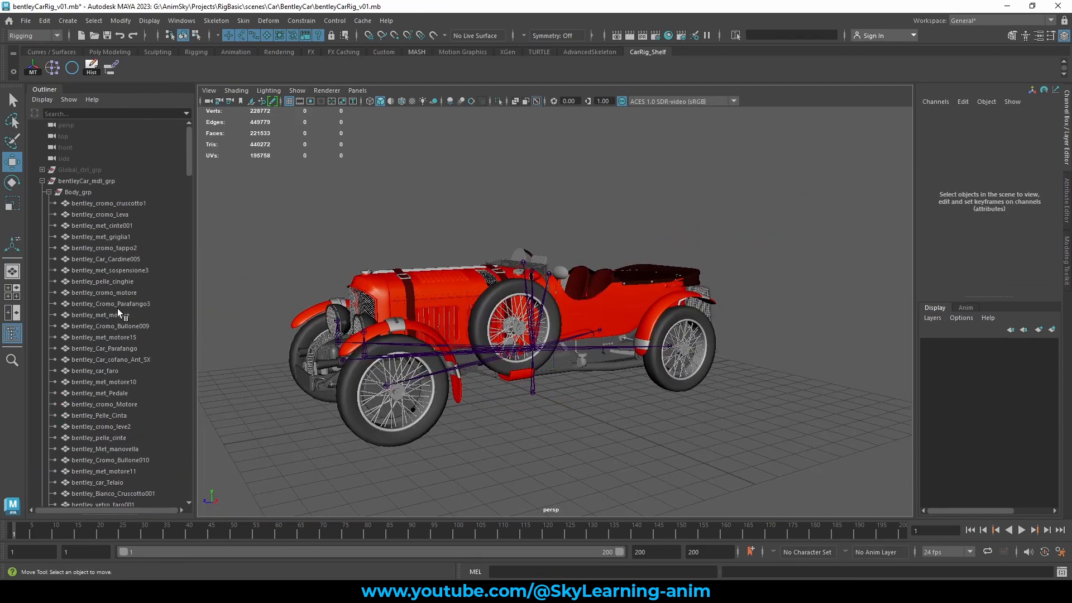
{"action": "left_click", "coordinate": [42, 181]}
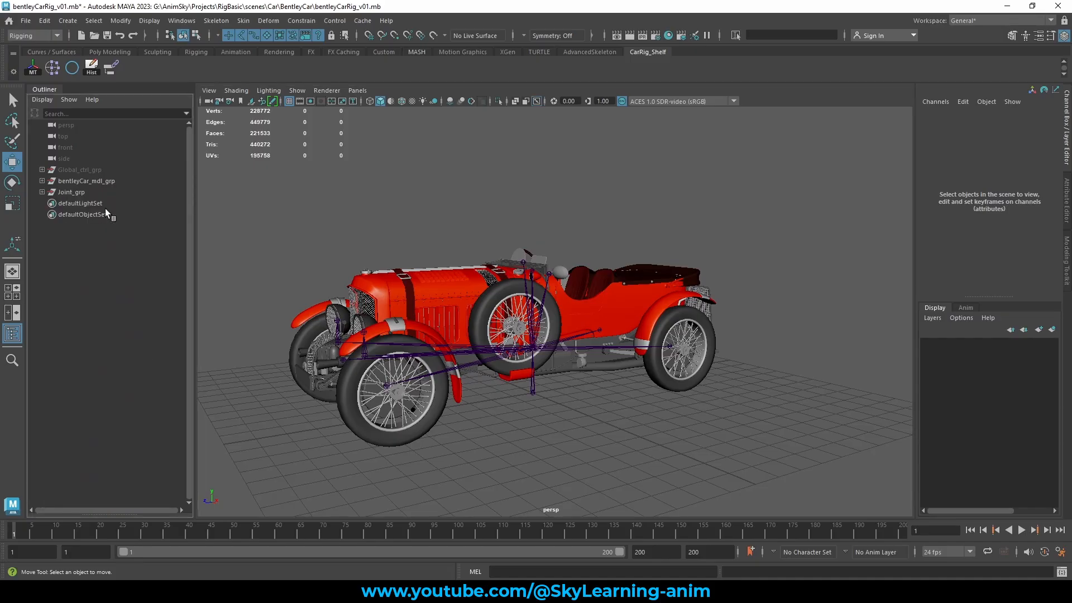
{"action": "left_click_drag", "start_coordinate": [506, 297], "coordinate": [538, 320], "text": "alt"}
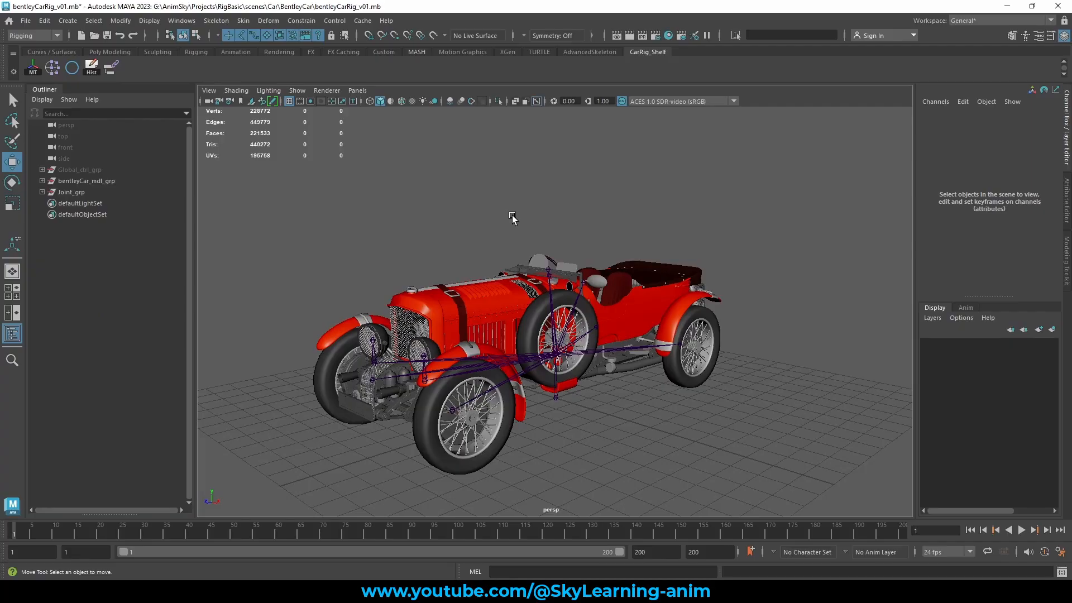
{"action": "left_click_drag", "start_coordinate": [492, 217], "coordinate": [507, 218], "text": "alt"}
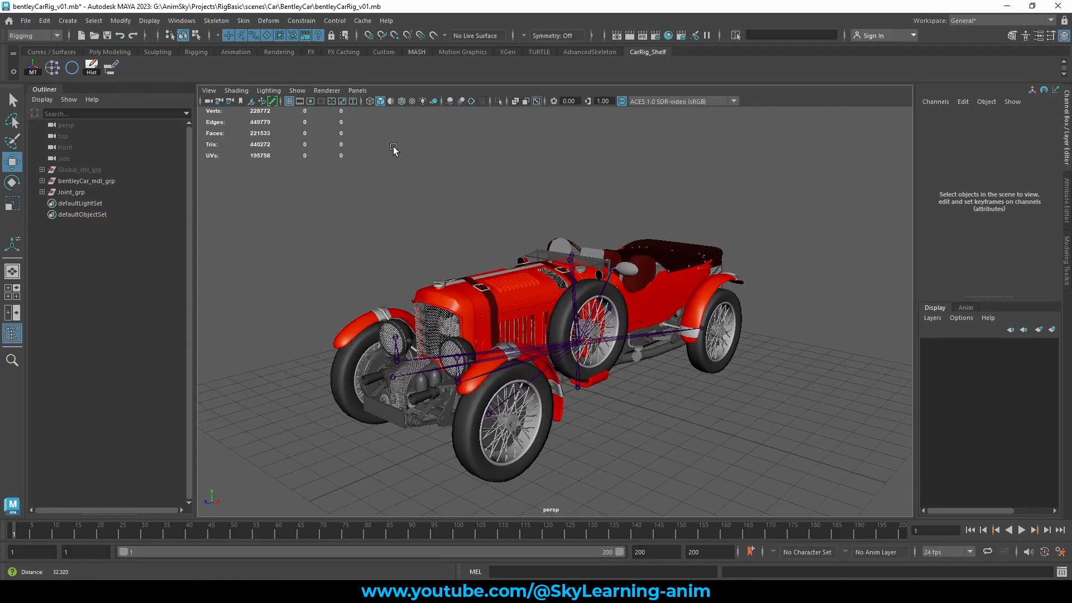
{"action": "left_click", "coordinate": [81, 170]}
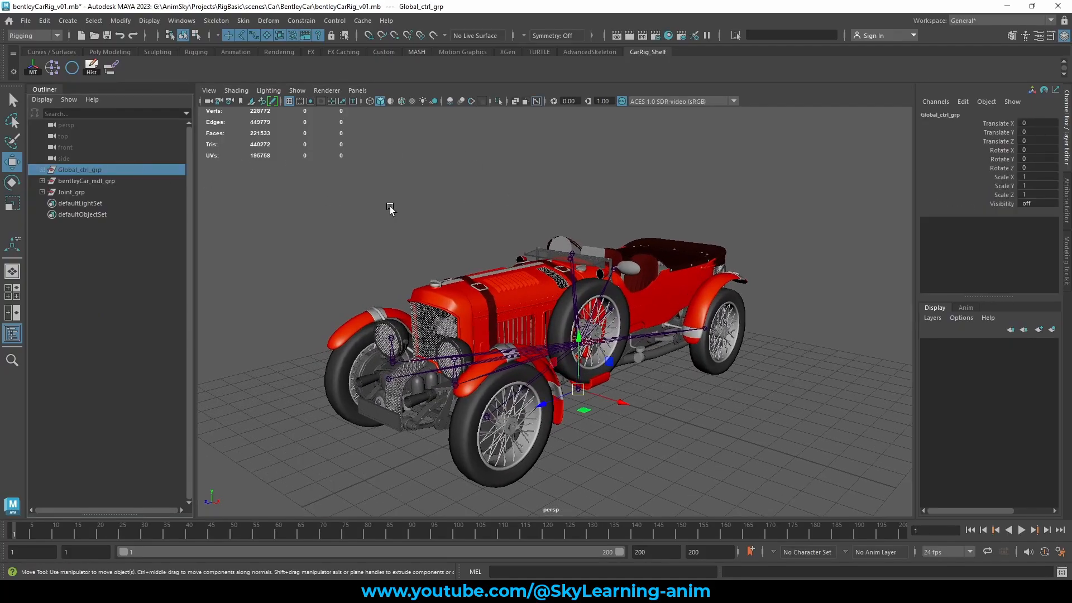
{"action": "key", "text": "shift+h"}
{"action": "left_click", "coordinate": [488, 202]}
Select Global_ctrl, try scaling it up uniformly, and undo the scaling.
{"action": "right_click_drag", "start_coordinate": [553, 243], "coordinate": [611, 370], "text": "alt"}
{"action": "left_click", "coordinate": [585, 423]}
{"action": "key", "text": "e"}
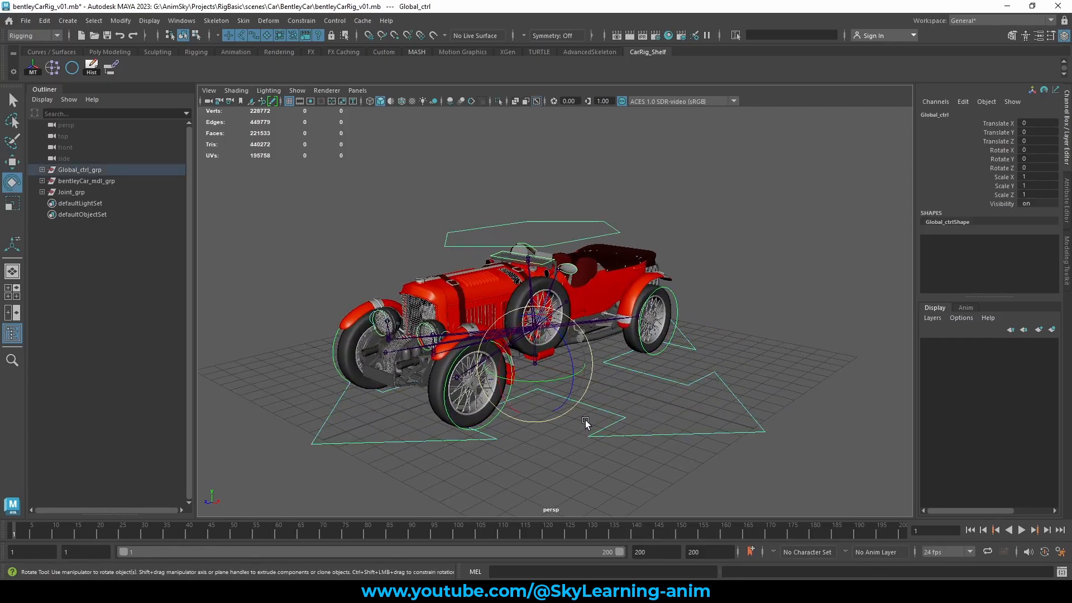
{"action": "key", "text": "r"}
{"action": "left_click_drag", "start_coordinate": [535, 364], "coordinate": [680, 399]}
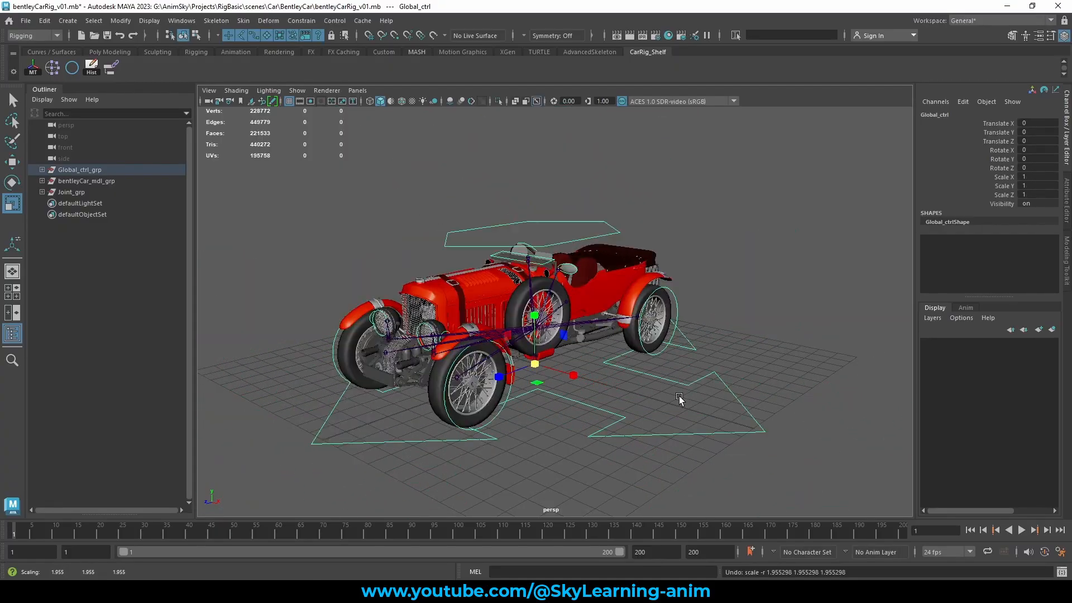
{"action": "key", "text": "w"}
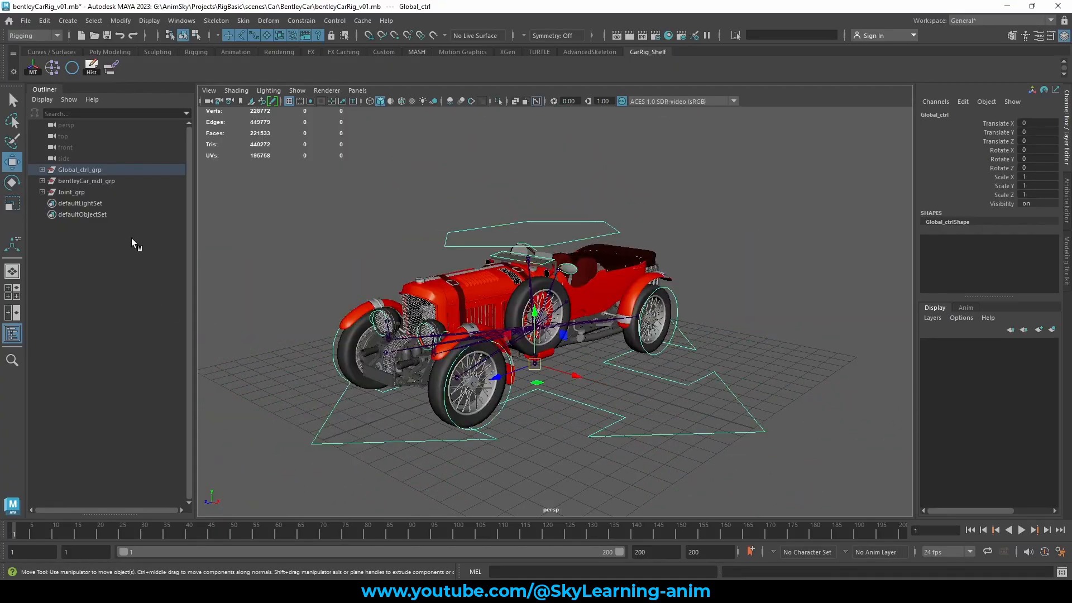
Scale-constrain Joint_grp to Global_ctrl with reset constraint options and Maintain offset enabled.
{"action": "left_click", "coordinate": [42, 192]}
{"action": "left_click", "coordinate": [81, 193]}
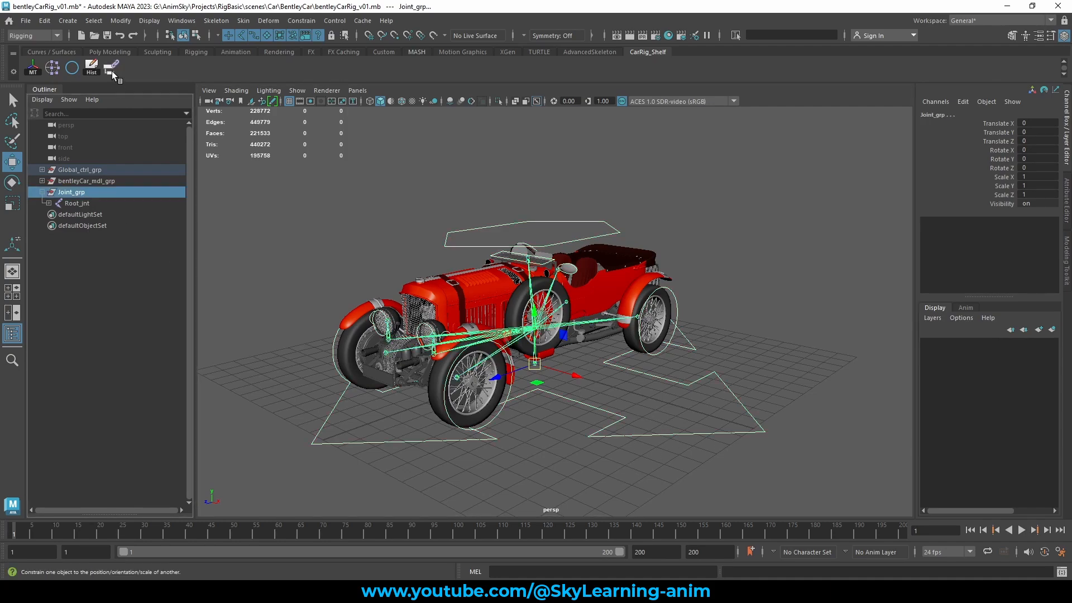
{"action": "left_click", "coordinate": [296, 20]}
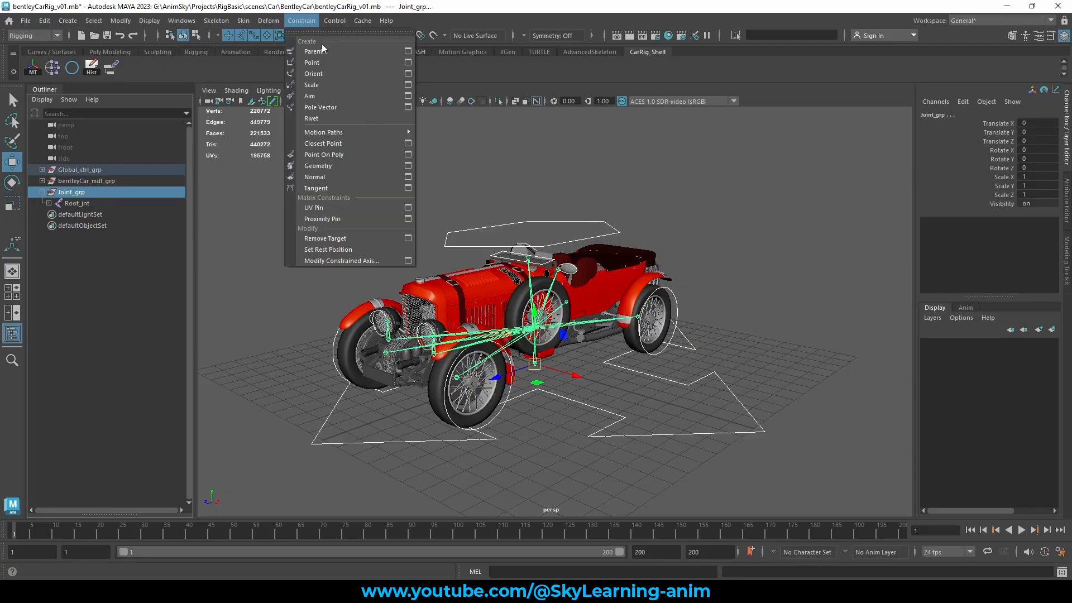
{"action": "left_click", "coordinate": [408, 84]}
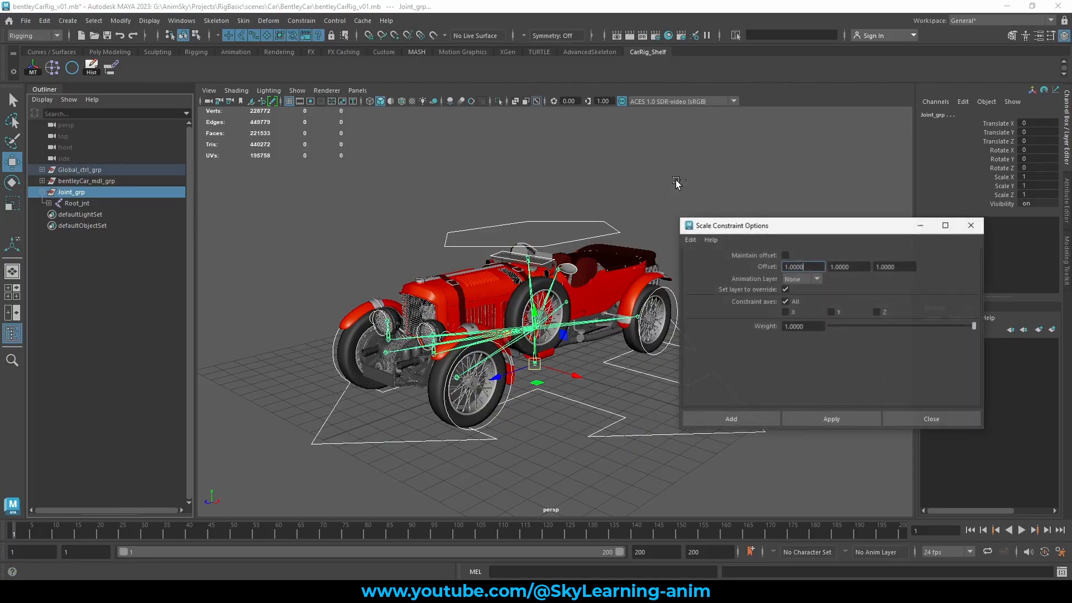
{"action": "left_click", "coordinate": [691, 240]}
{"action": "left_click", "coordinate": [715, 261]}
{"action": "left_click", "coordinate": [785, 255]}
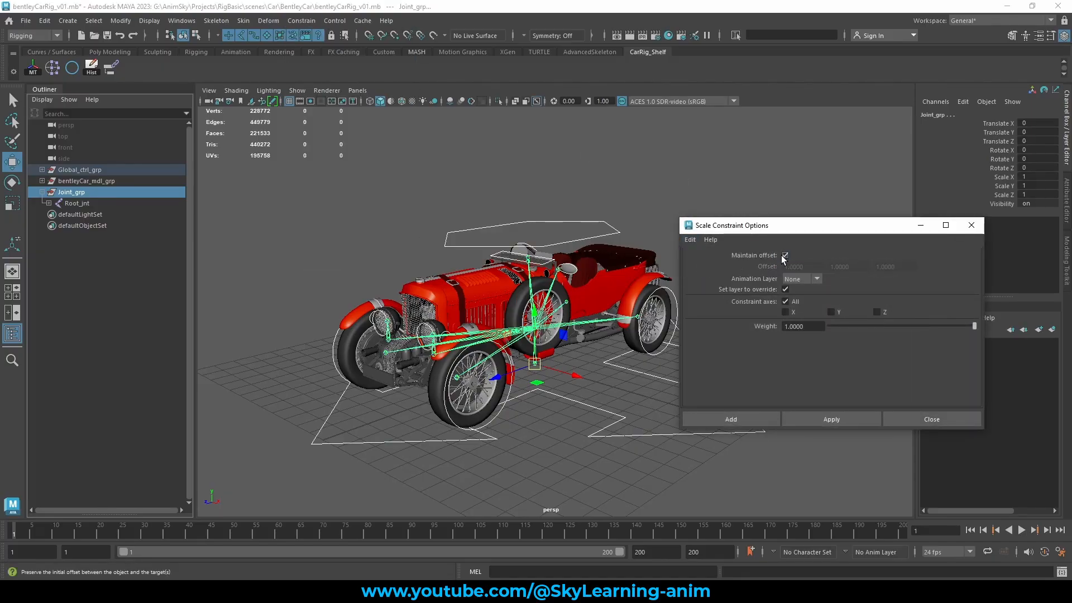
{"action": "left_click", "coordinate": [730, 419]}
Test Joint_grp's scale constraint by enlarging Global_ctrl uniformly, and undo the test scaling.
{"action": "left_click", "coordinate": [596, 431]}
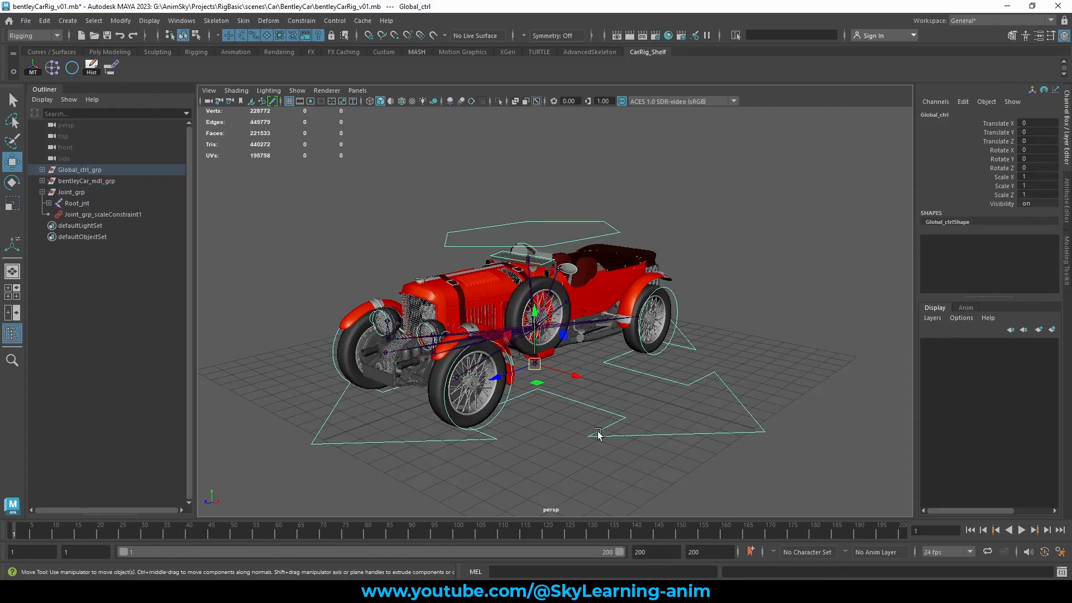
{"action": "key", "text": "r"}
{"action": "key", "text": "t"}
{"action": "key", "text": "r"}
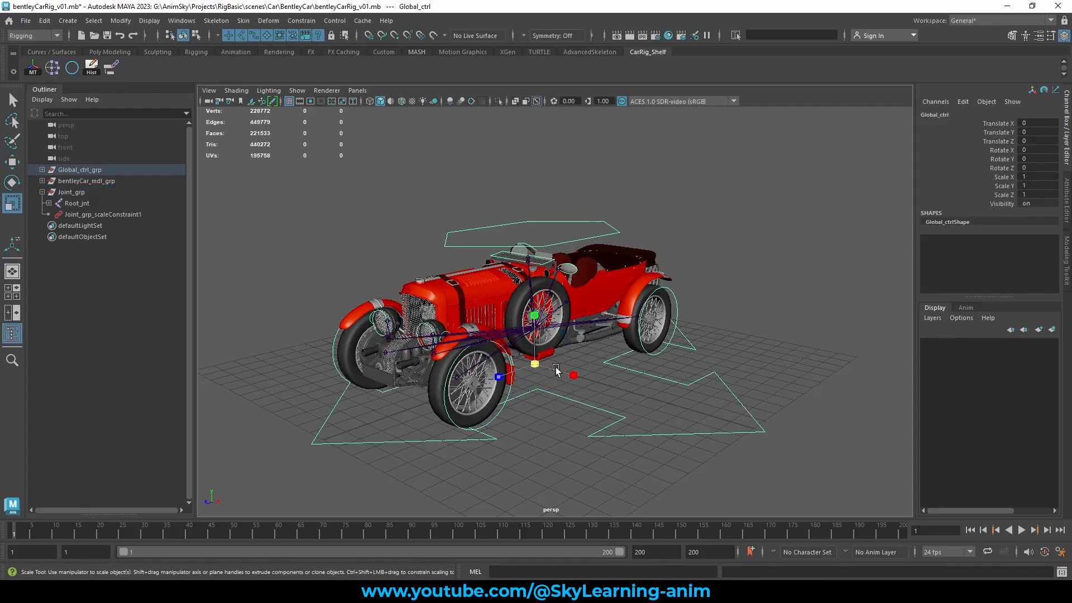
{"action": "left_click_drag", "start_coordinate": [556, 370], "coordinate": [859, 378]}
{"action": "key", "text": "ctrl+z"}
{"action": "key", "text": "w"}
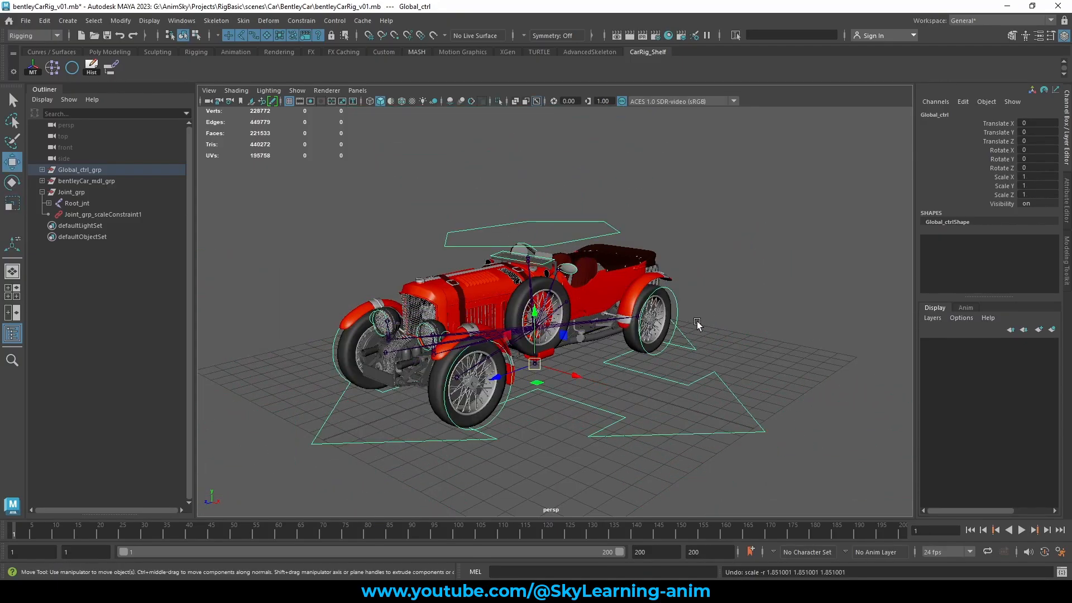
{"action": "left_click_drag", "start_coordinate": [697, 324], "coordinate": [696, 324], "text": "alt"}
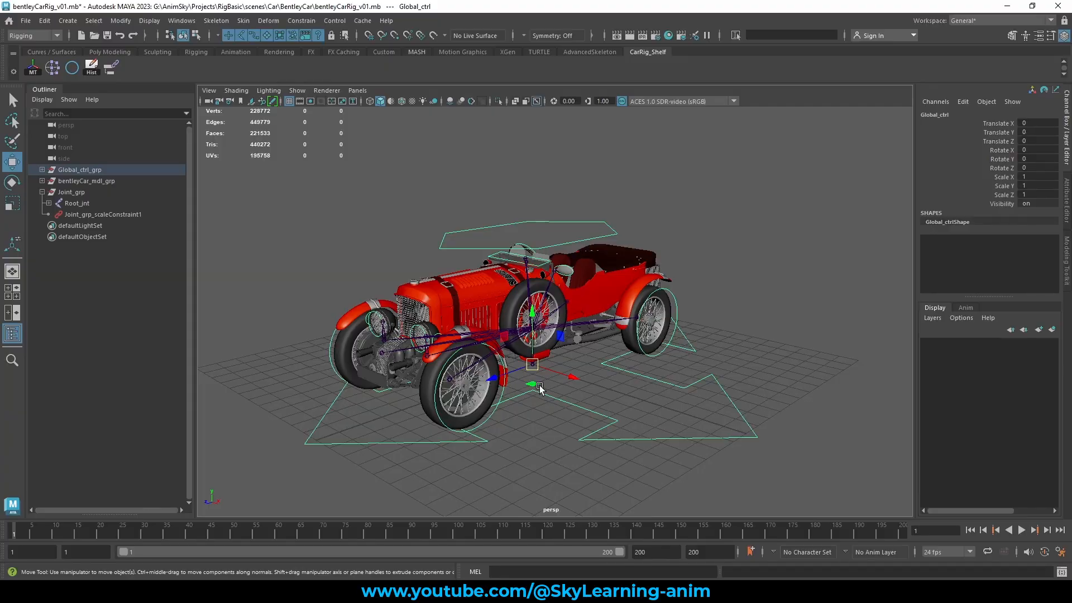
Inspect Joint_grp's channels and expand bentleyCar_mdl_grp in the Outliner to reach Body_grp.
{"action": "left_click", "coordinate": [479, 210]}
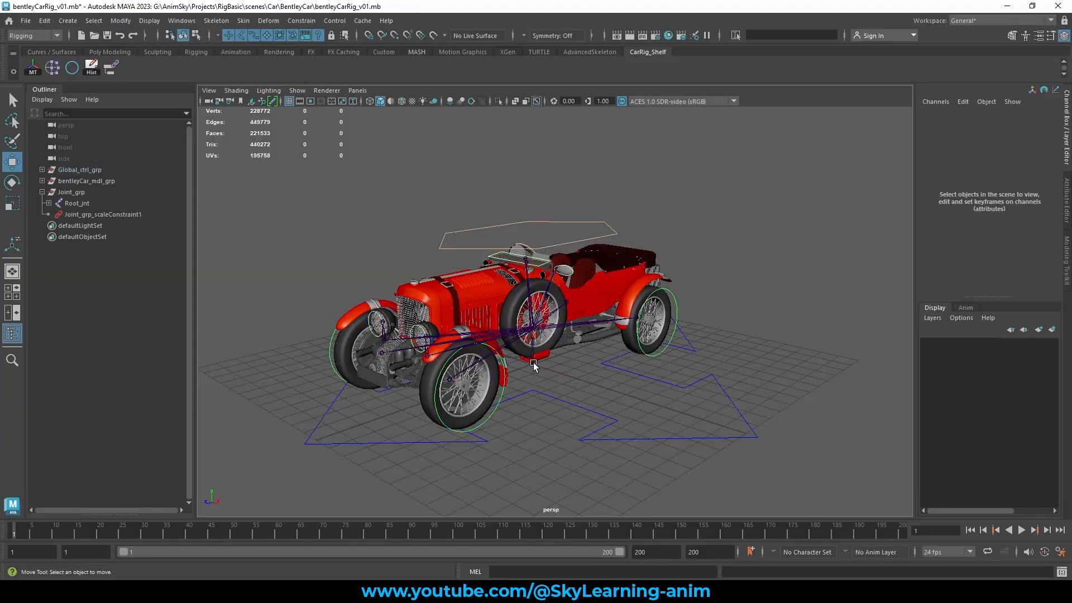
{"action": "left_click", "coordinate": [71, 192]}
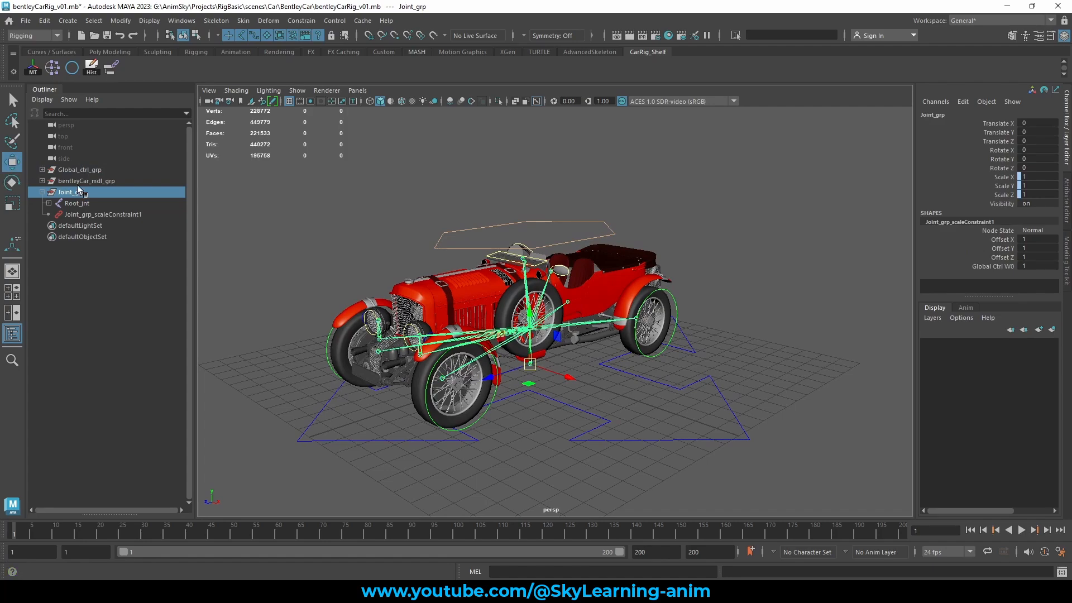
{"action": "left_click", "coordinate": [83, 181]}
{"action": "left_click", "coordinate": [42, 181]}
{"action": "left_click", "coordinate": [82, 192]}
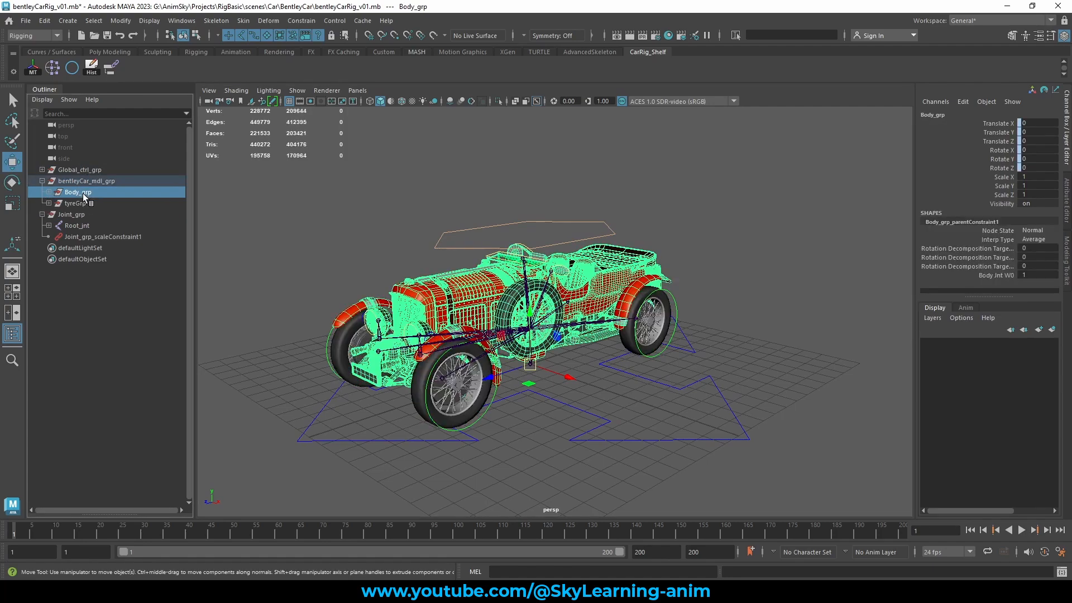
{"action": "left_click", "coordinate": [84, 226]}
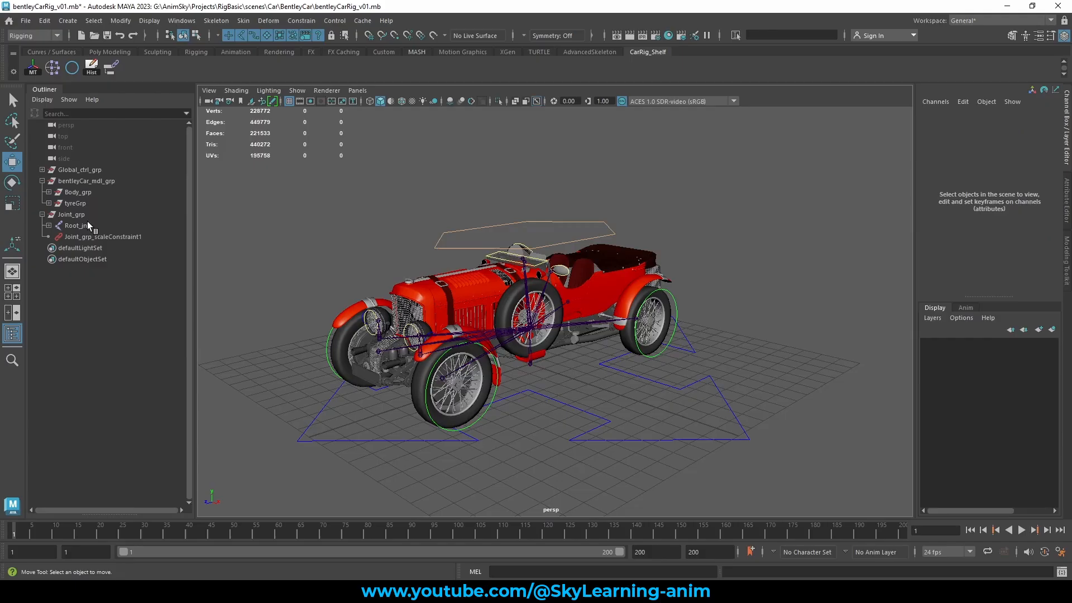
{"action": "left_click", "coordinate": [89, 193], "text": "ctrl"}
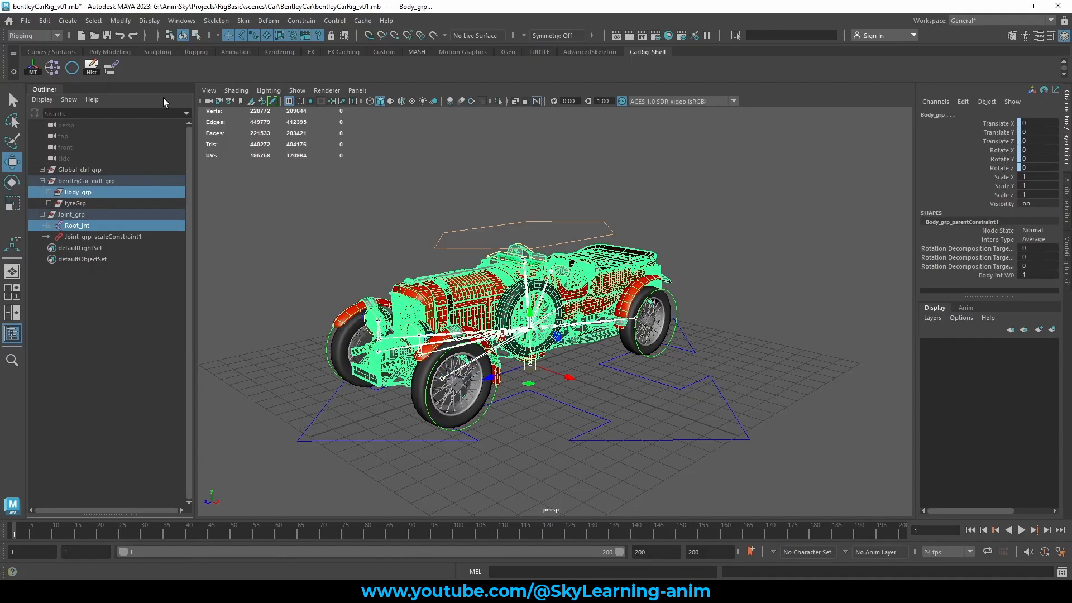
{"action": "left_click", "coordinate": [478, 189]}
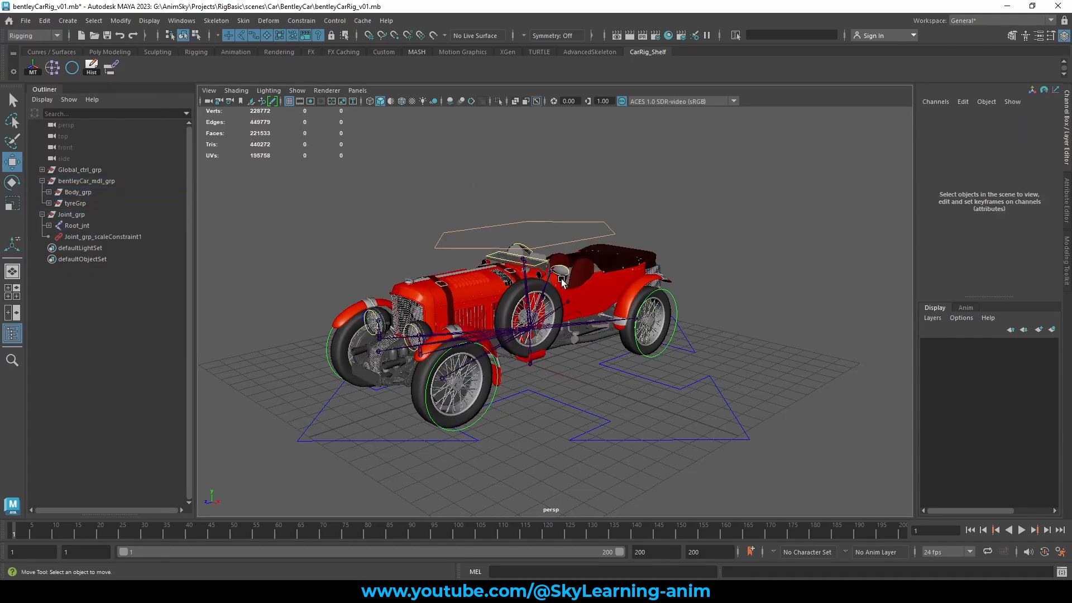
Scale-constrain Body_grp to body_jnt at the centre of the car, and clear the selection.
{"action": "left_click_drag", "start_coordinate": [550, 311], "coordinate": [523, 330], "text": "alt"}
{"action": "left_click", "coordinate": [553, 323]}
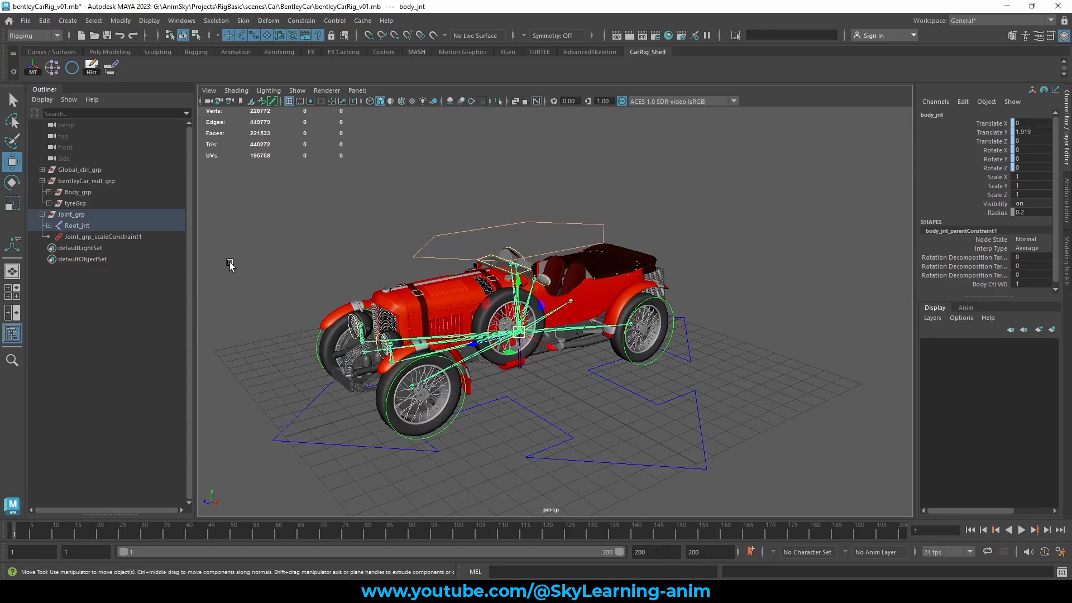
{"action": "left_click", "coordinate": [78, 192], "text": "ctrl"}
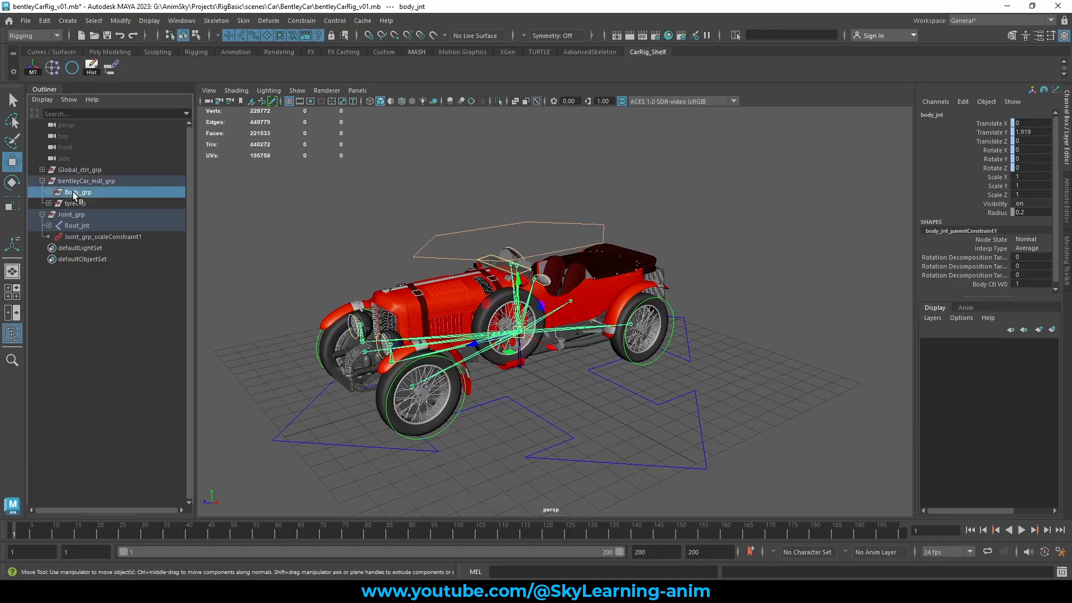
{"action": "left_click", "coordinate": [299, 22]}
{"action": "left_click", "coordinate": [366, 84]}
{"action": "left_click", "coordinate": [439, 148]}
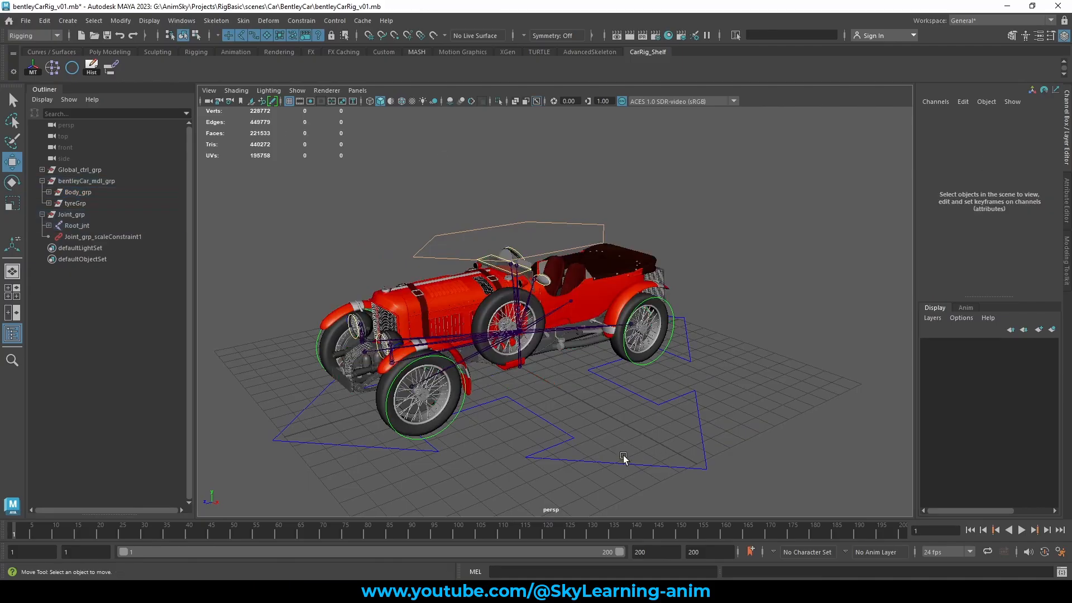
Scale Global_ctrl up uniformly to about 1.423 to test how the car body and wheels follow.
{"action": "left_click", "coordinate": [594, 462]}
{"action": "key", "text": "e"}
{"action": "key", "text": "r"}
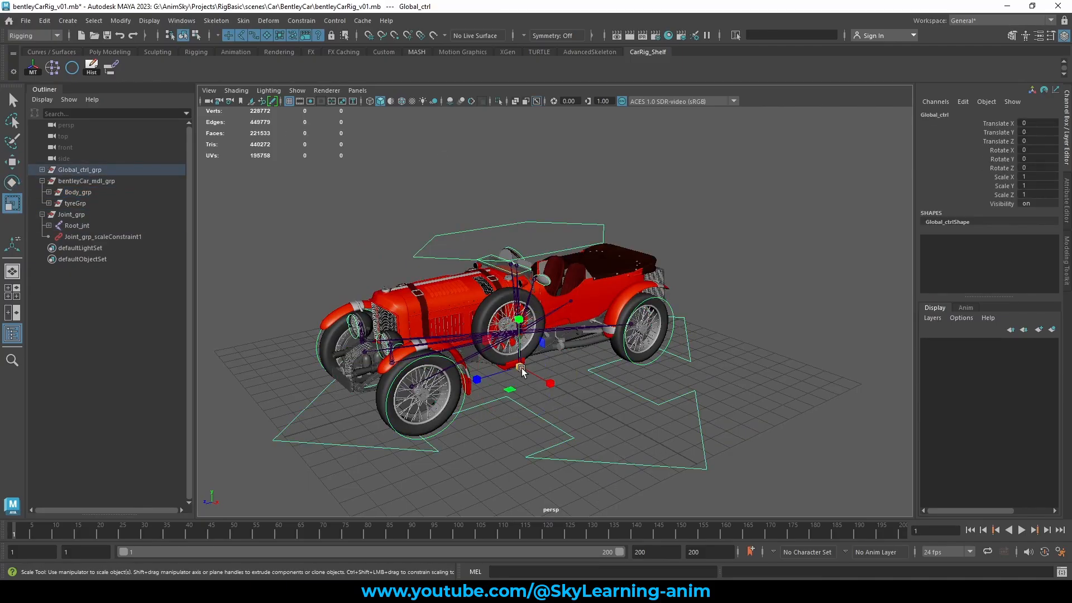
{"action": "left_click_drag", "start_coordinate": [521, 371], "coordinate": [676, 357]}
{"action": "left_click_drag", "start_coordinate": [675, 357], "coordinate": [517, 355], "text": "alt"}
{"action": "scroll", "coordinate": [508, 358], "scroll_direction": "up", "scroll_amount": 3}
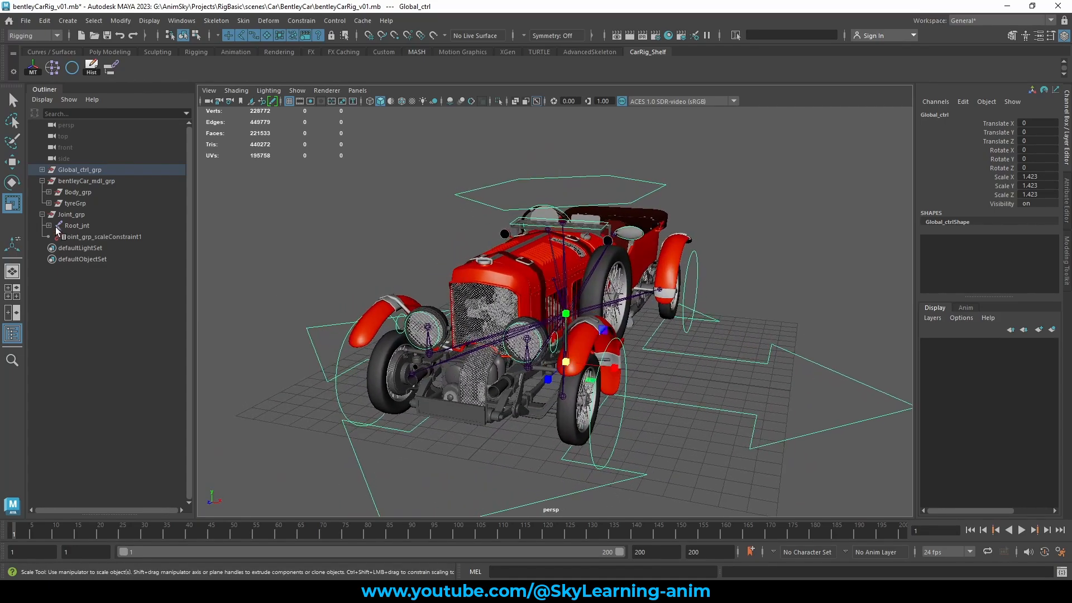
Compare the scale values of Body_grp, tyreGrp and the four individual tyre groups inside tyreGrp.
{"action": "left_click", "coordinate": [75, 192]}
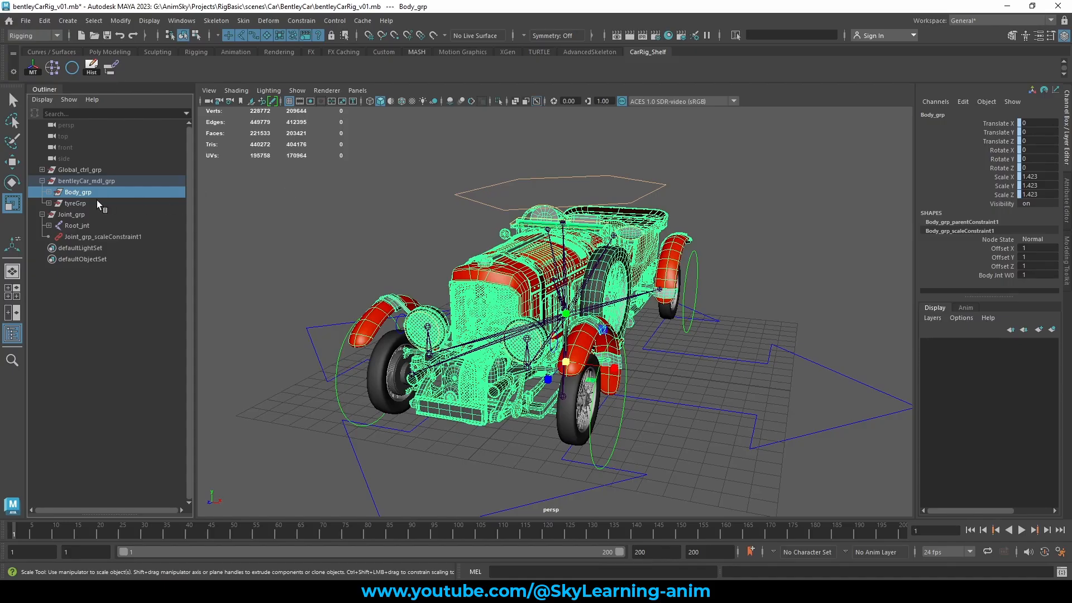
{"action": "left_click", "coordinate": [75, 203]}
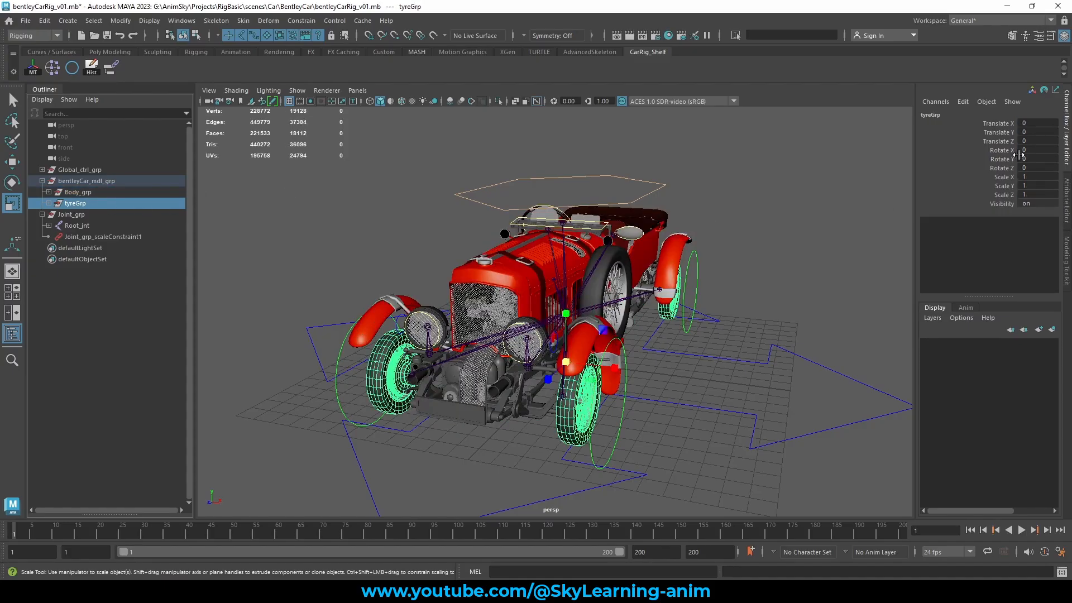
{"action": "left_click", "coordinate": [49, 203]}
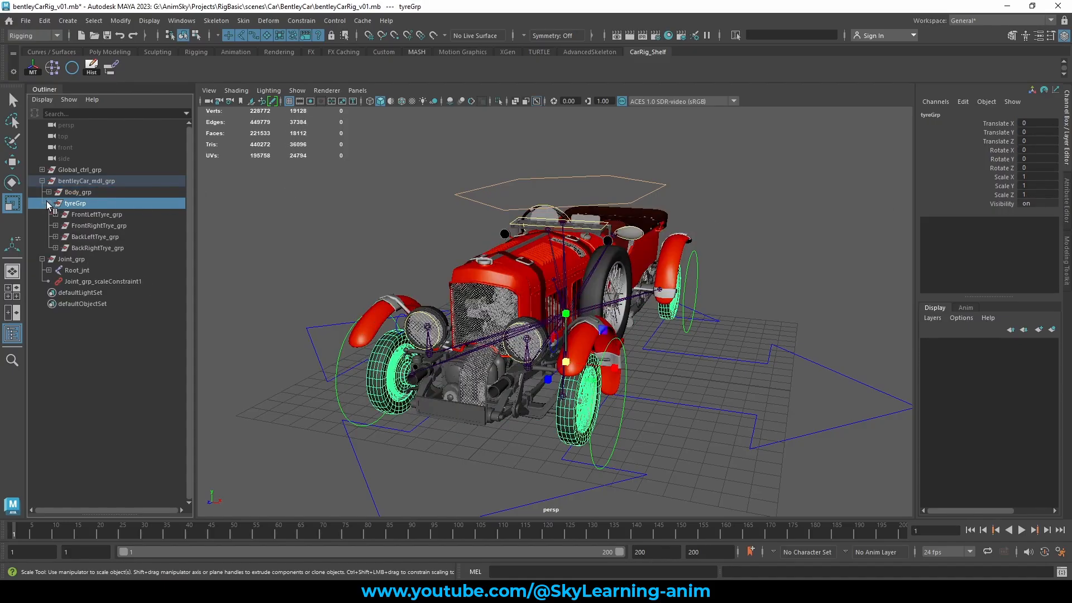
{"action": "left_click", "coordinate": [96, 215]}
{"action": "left_click", "coordinate": [96, 226]}
{"action": "left_click", "coordinate": [94, 238]}
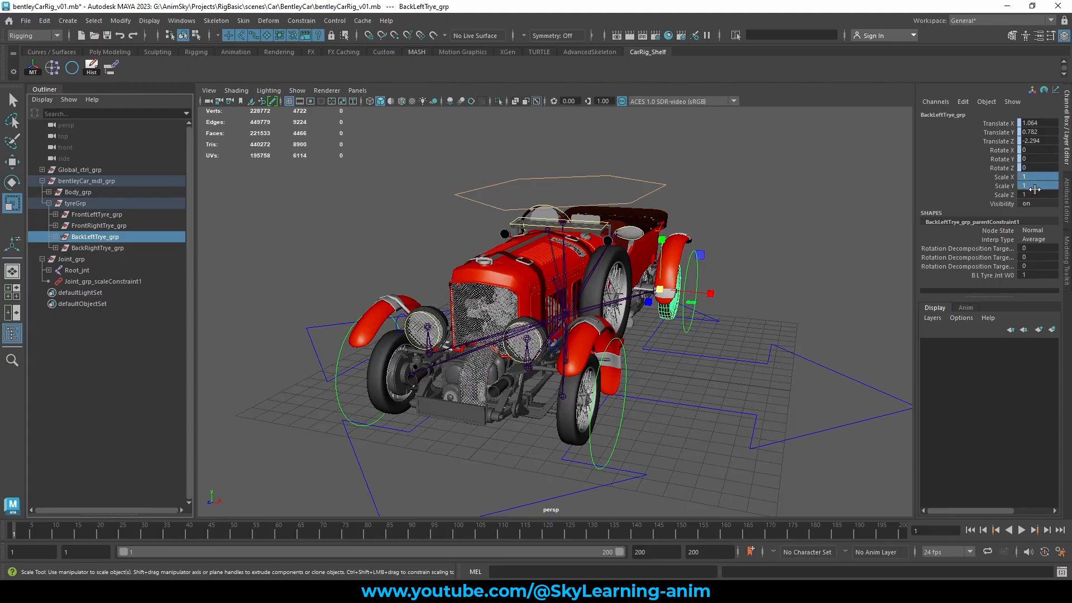
{"action": "left_click", "coordinate": [95, 203]}
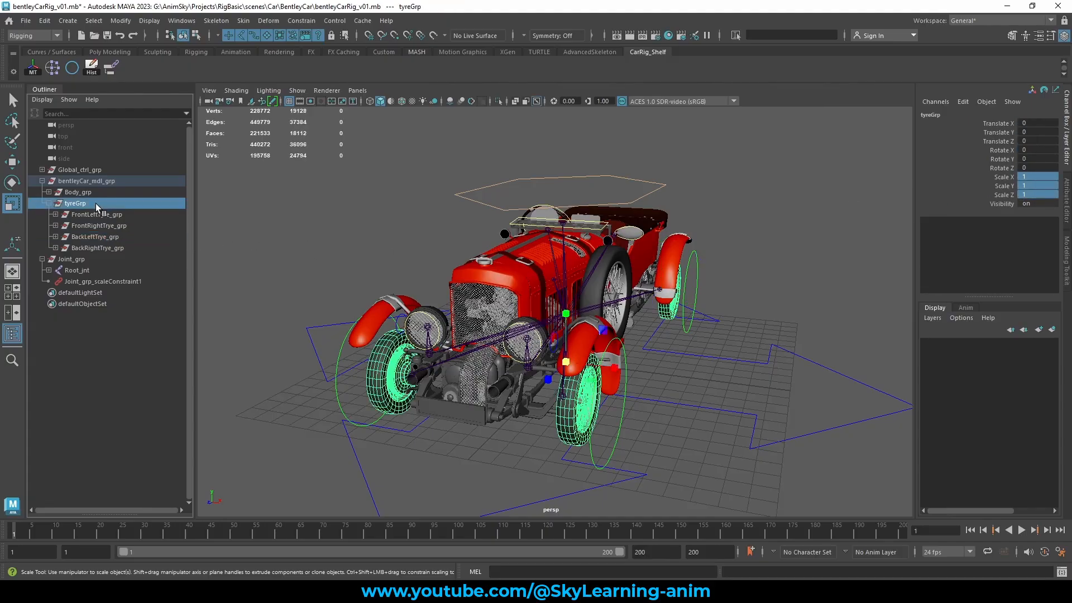
{"action": "left_click", "coordinate": [96, 215]}
{"action": "left_click", "coordinate": [95, 225]}
{"action": "left_click", "coordinate": [91, 236]}
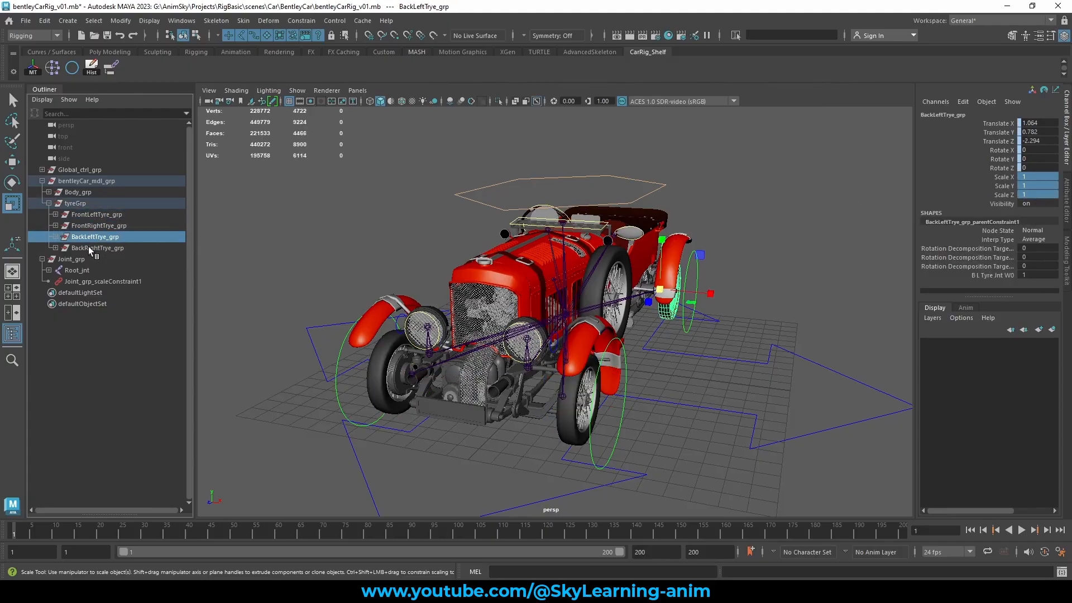
{"action": "left_click", "coordinate": [89, 247]}
{"action": "left_click", "coordinate": [93, 204]}
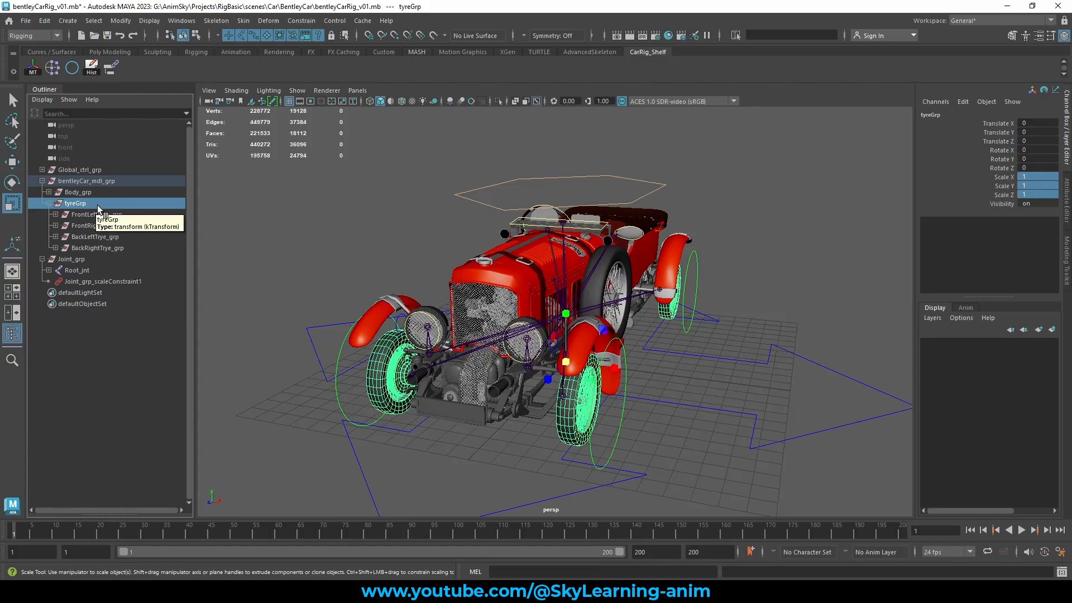
Reset Global_ctrl's X, Y and Z scale to 1 and clear the selection.
{"action": "scroll", "coordinate": [424, 232], "scroll_direction": "down", "scroll_amount": 3}
{"action": "left_click_drag", "start_coordinate": [794, 263], "coordinate": [705, 361], "text": "alt"}
{"action": "left_click", "coordinate": [697, 396]}
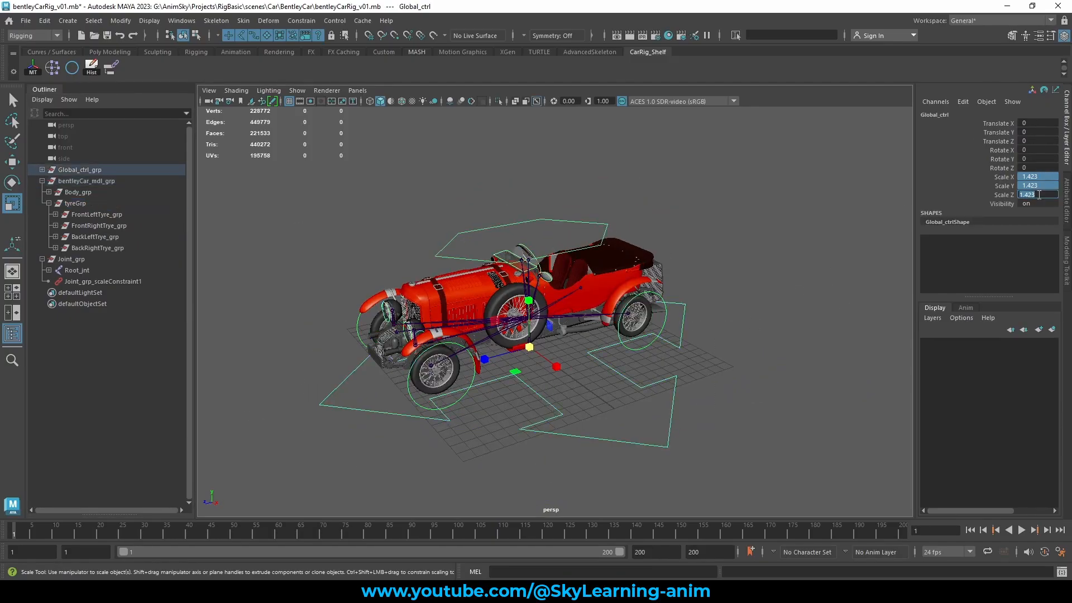
{"action": "type", "text": "1"}
{"action": "key", "text": "Return"}
{"action": "left_click_drag", "start_coordinate": [580, 228], "coordinate": [609, 232], "text": "alt"}
{"action": "scroll", "coordinate": [699, 239], "scroll_direction": "up", "scroll_amount": 5}
{"action": "key", "text": "w"}
{"action": "left_click", "coordinate": [698, 239]}
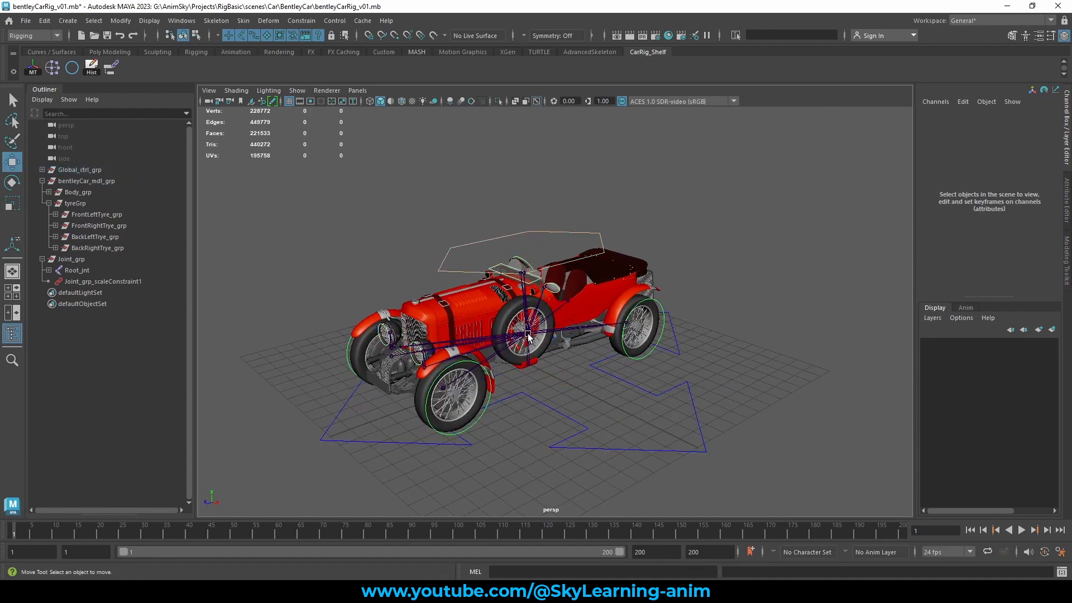
Scale-constrain tyreGrp to body_jnt at the centre of the car, and clear the selection.
{"action": "left_click", "coordinate": [529, 335]}
{"action": "left_click_drag", "start_coordinate": [567, 334], "coordinate": [614, 322], "text": "alt"}
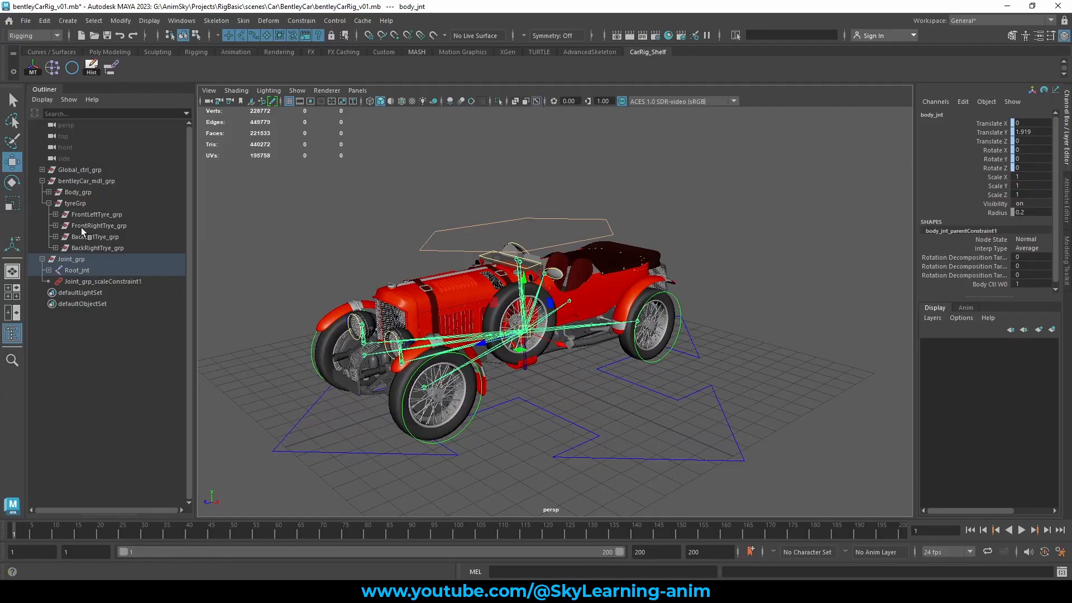
{"action": "left_click", "coordinate": [85, 205]}
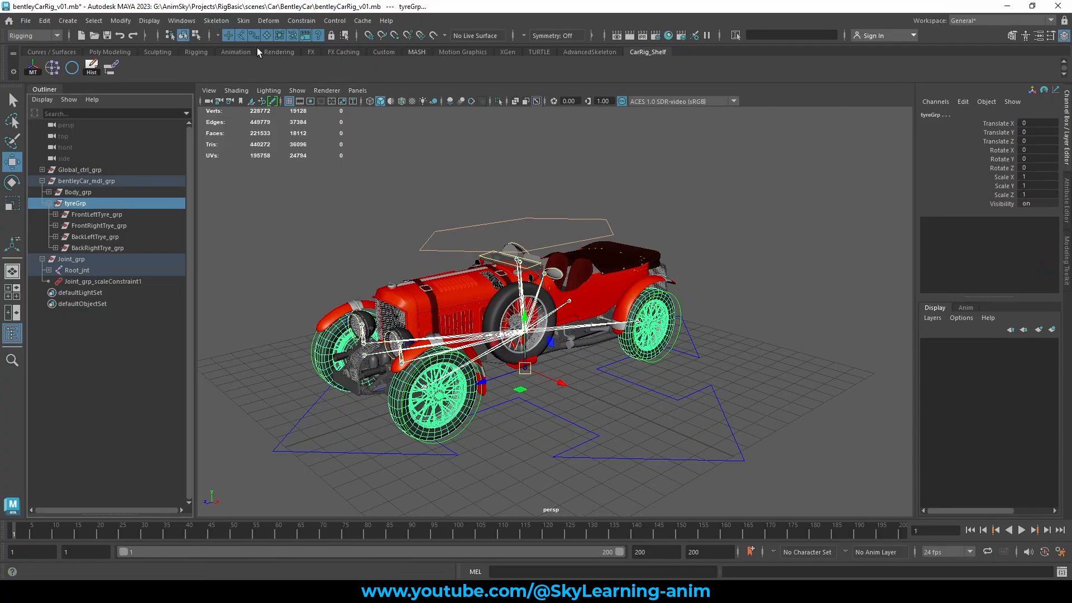
{"action": "left_click", "coordinate": [300, 21]}
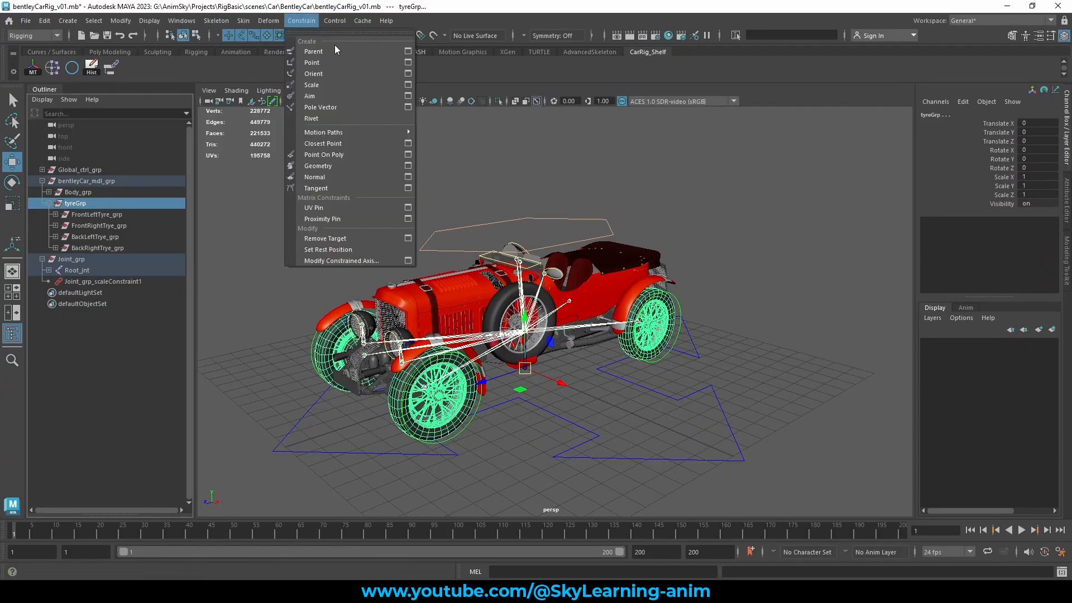
{"action": "left_click", "coordinate": [398, 87]}
{"action": "left_click", "coordinate": [616, 404]}
Scale Global_ctrl up uniformly to about 1.442 to test the body and wheels, and undo the scaling.
{"action": "left_click", "coordinate": [580, 458]}
{"action": "key", "text": "e"}
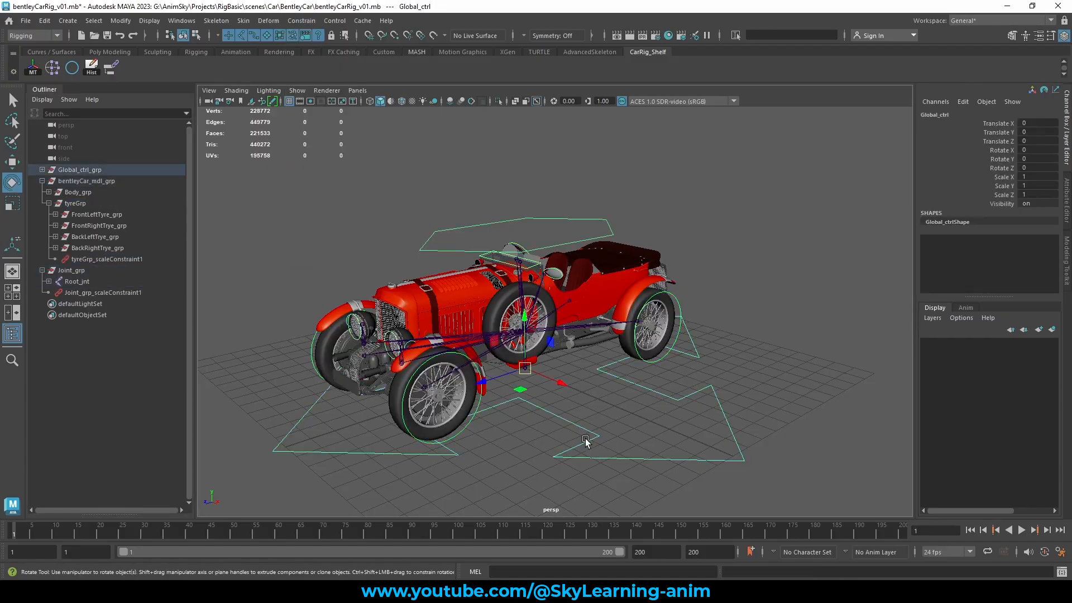
{"action": "key", "text": "r"}
{"action": "left_click_drag", "start_coordinate": [525, 370], "coordinate": [334, 372]}
{"action": "mouse_move", "coordinate": [621, 364]}
{"action": "left_mouse_down"}
{"action": "mouse_move", "coordinate": [658, 357]}
{"action": "mouse_move", "coordinate": [636, 358]}
{"action": "left_mouse_up"}
{"action": "key", "text": "ctrl+z"}
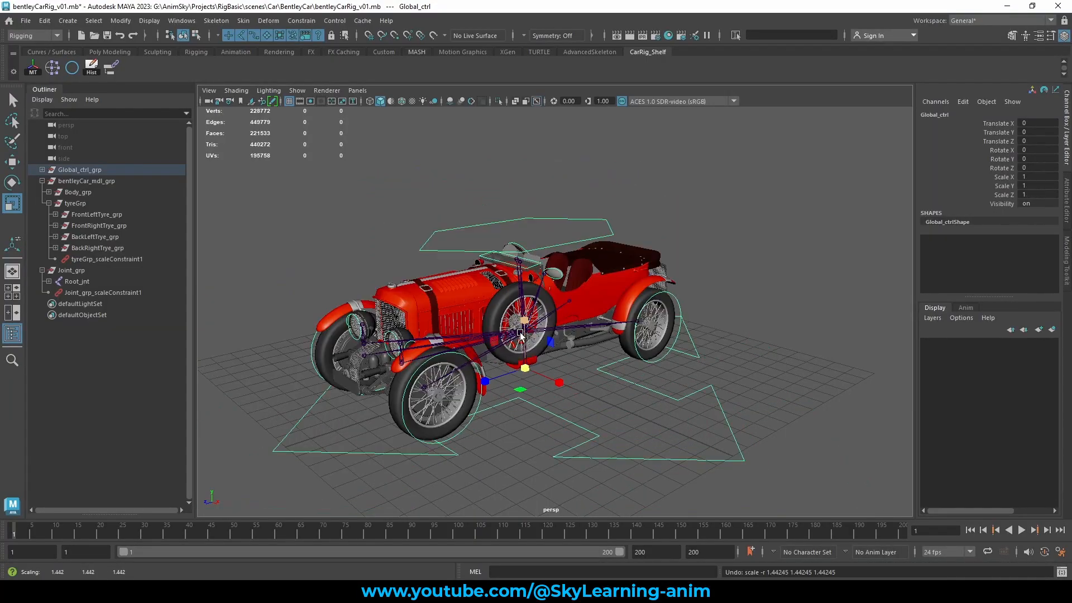
Clear the selection and collapse the bentleyCar_mdl_grp and Joint_grp hierarchies in the Outliner.
{"action": "scroll", "coordinate": [505, 330], "scroll_direction": "down", "scroll_amount": 5}
{"action": "left_click", "coordinate": [409, 250]}
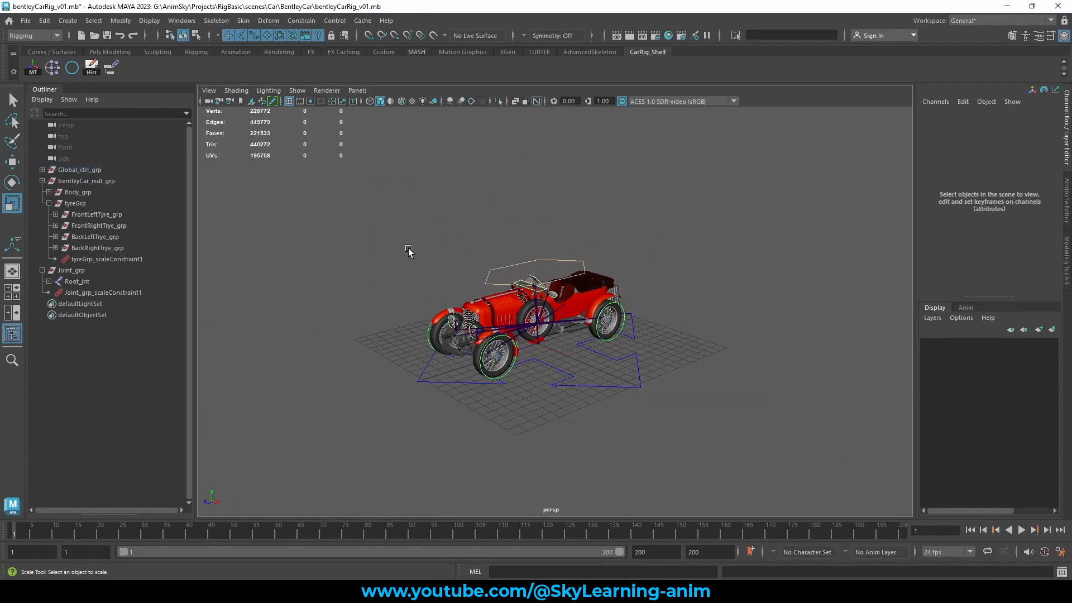
{"action": "left_click", "coordinate": [42, 181]}
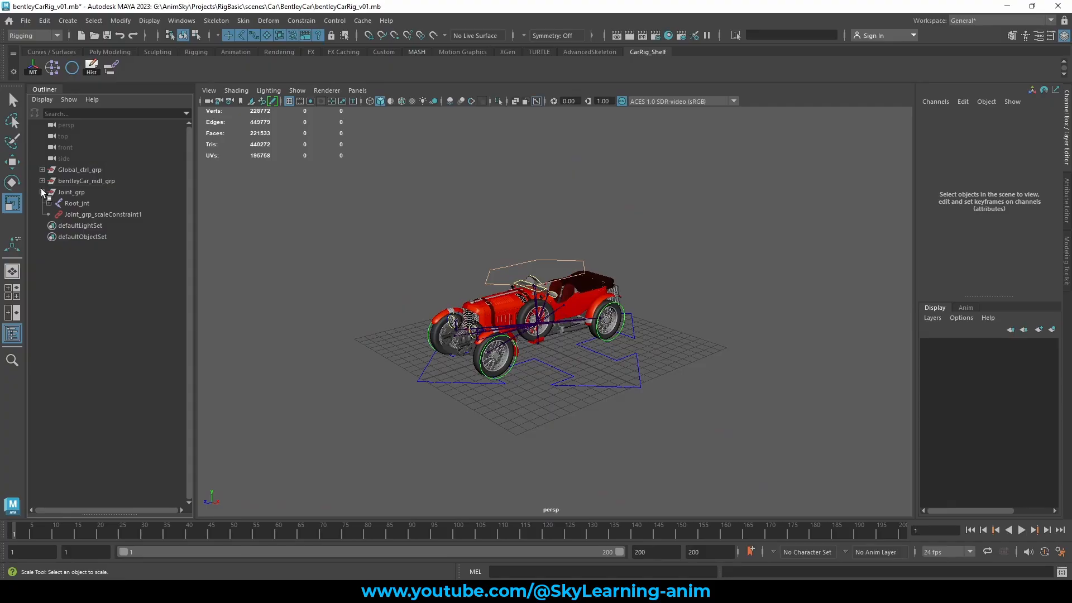
{"action": "left_click", "coordinate": [42, 192]}
Move Global_ctrl about -31.13 along Z to test the whole car, and undo the move.
{"action": "left_click", "coordinate": [561, 402]}
{"action": "key", "text": "w"}
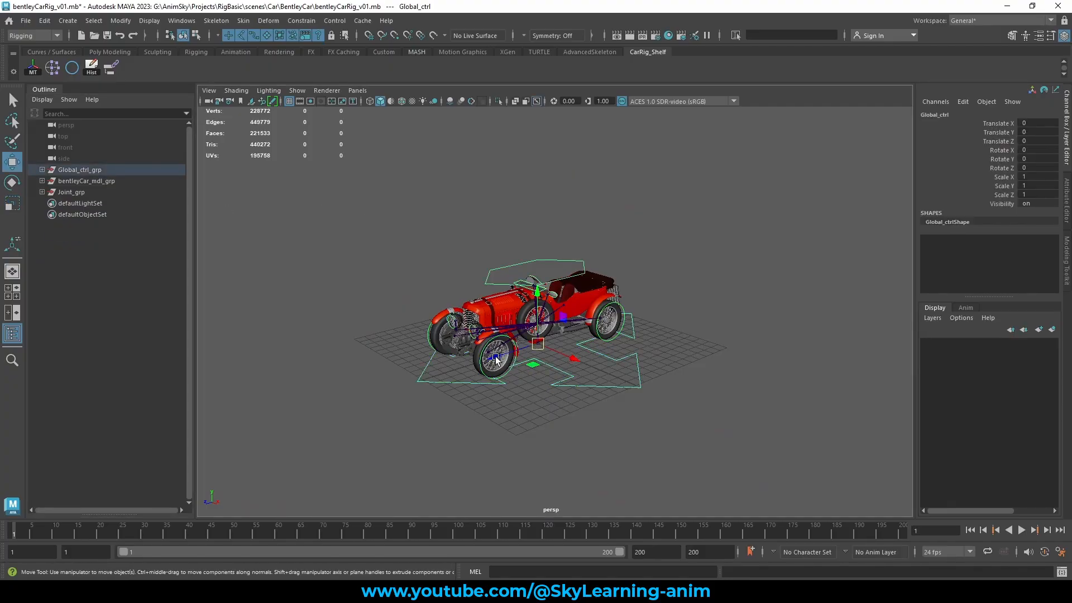
{"action": "left_click_drag", "start_coordinate": [494, 358], "coordinate": [747, 333]}
{"action": "key", "text": "ctrl+z"}
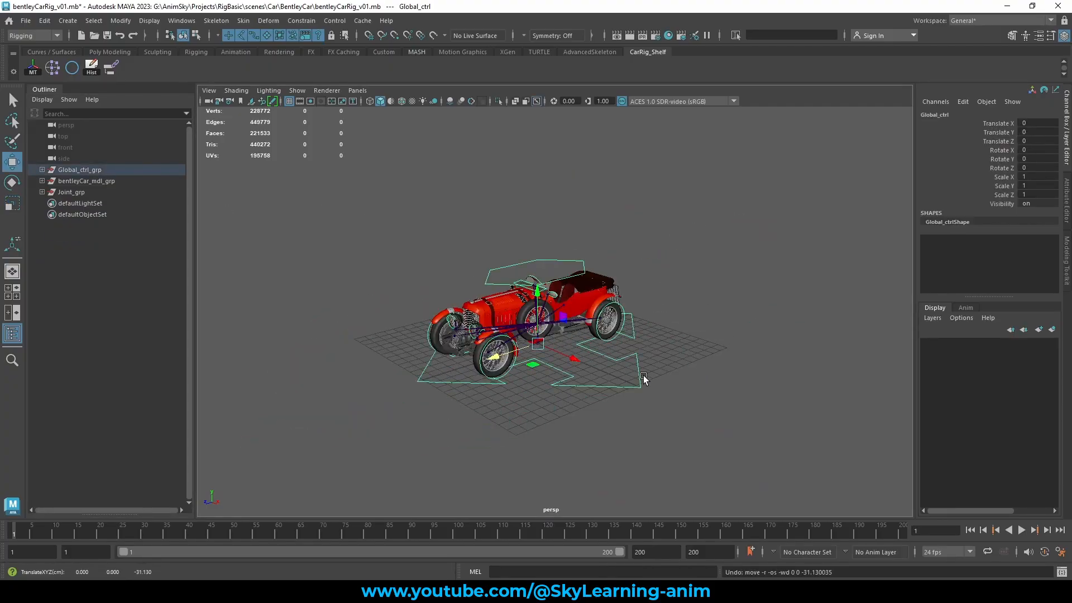
Rotate Body_ctl to test how the car body follows, undo the rotation and clear the selection.
{"action": "scroll", "coordinate": [631, 371], "scroll_direction": "up", "scroll_amount": 5}
{"action": "left_click", "coordinate": [577, 272]}
{"action": "key", "text": "e"}
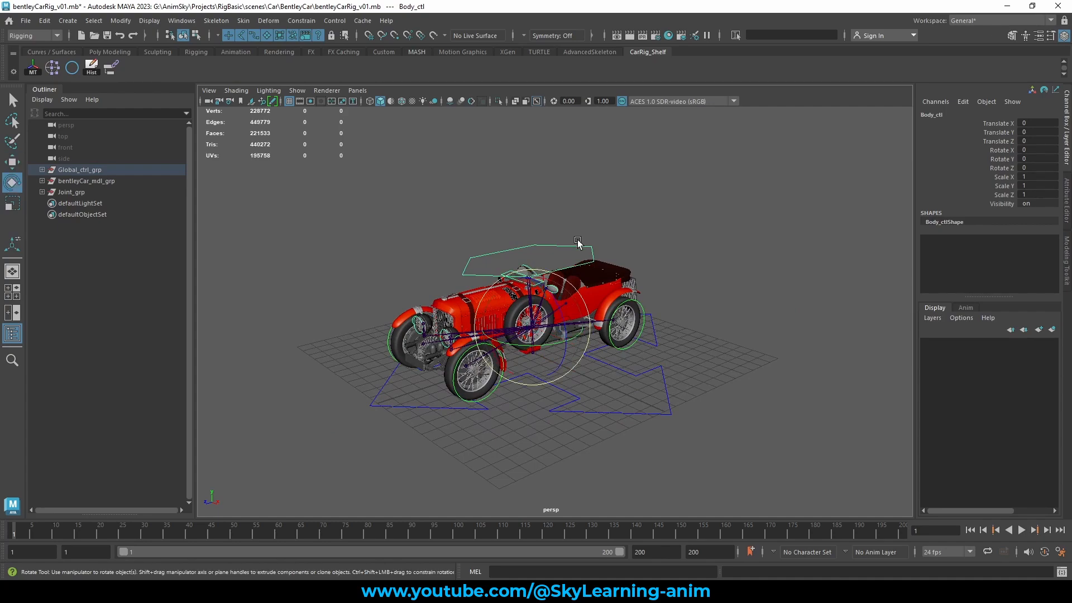
{"action": "scroll", "coordinate": [525, 268], "scroll_direction": "up", "scroll_amount": 3}
{"action": "mouse_move", "coordinate": [494, 306]}
{"action": "left_mouse_down"}
{"action": "mouse_move", "coordinate": [544, 316]}
{"action": "mouse_move", "coordinate": [499, 299]}
{"action": "left_mouse_up"}
{"action": "key", "text": "ctrl+z"}
{"action": "key", "text": "ctrl+z"}
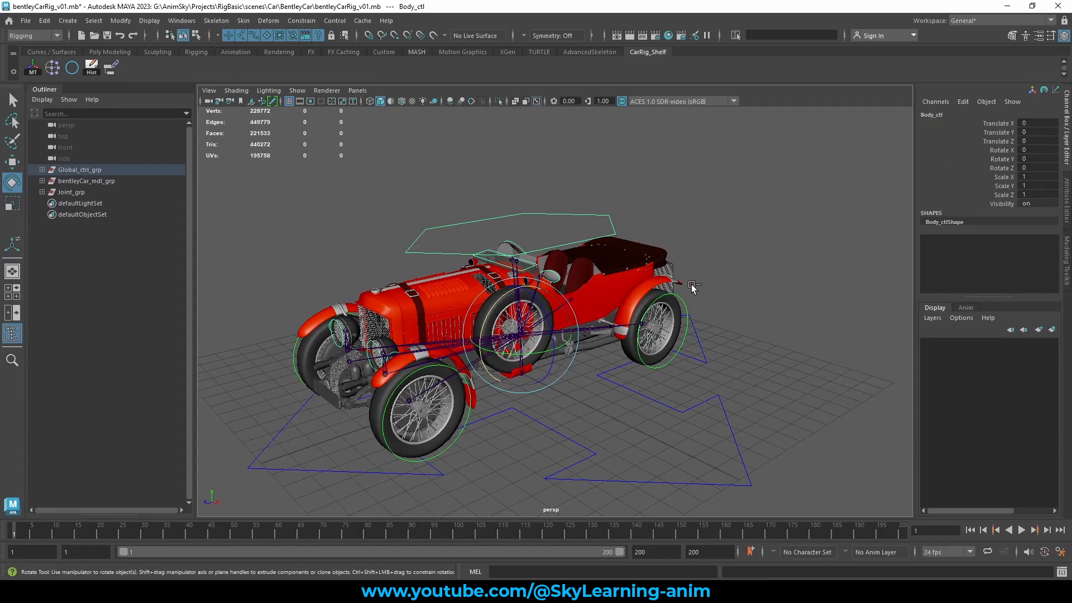
{"action": "left_click", "coordinate": [699, 228]}
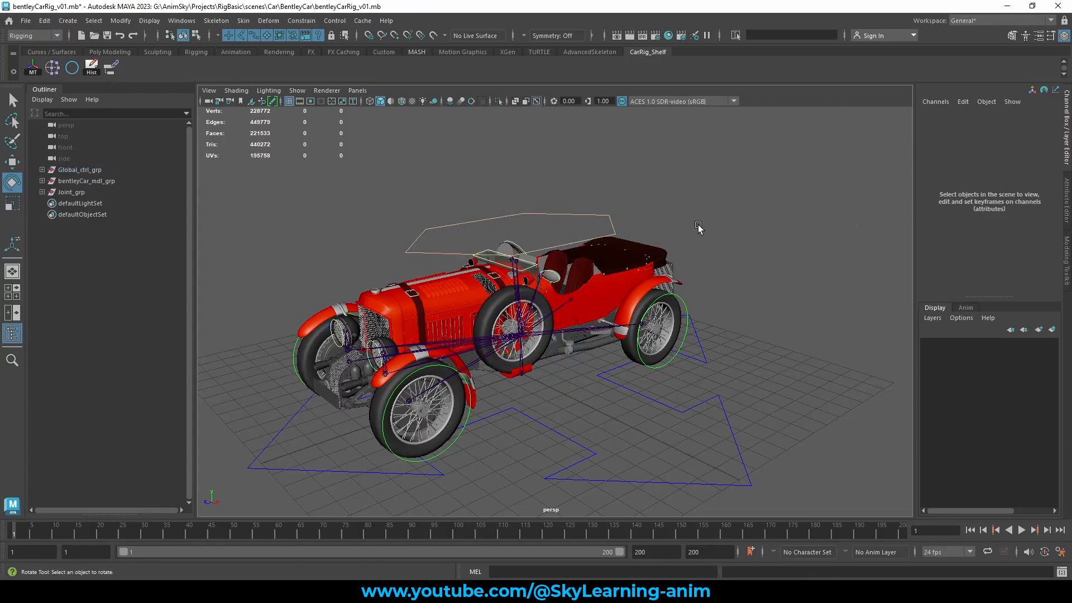
Test-spin the left wheels with B_L_Tyre_ctrl and F_L_Tyre_ctrl, and undo the rotations.
{"action": "left_click", "coordinate": [674, 298]}
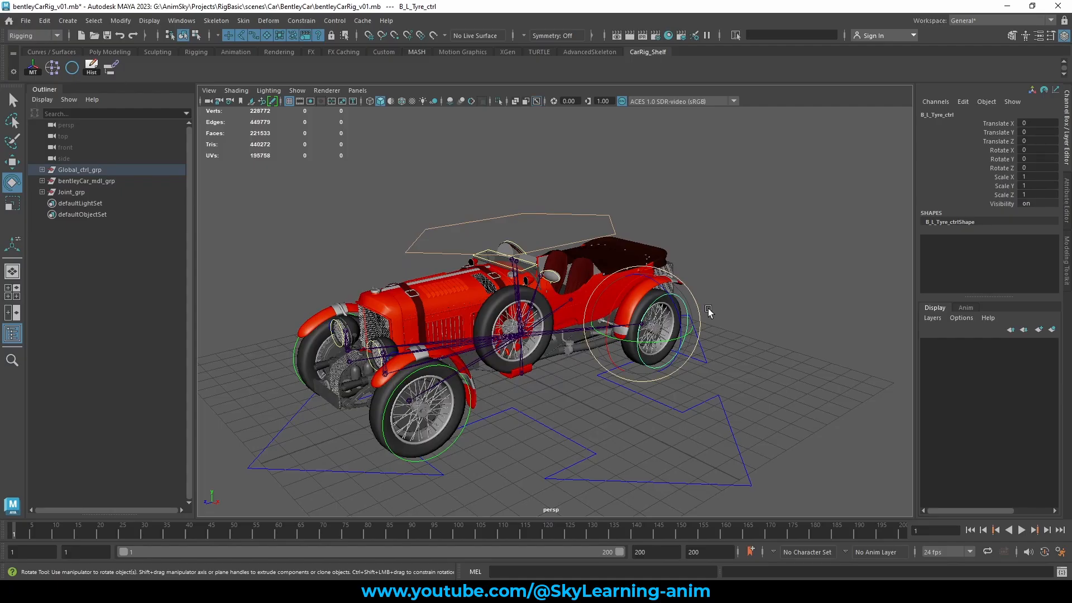
{"action": "left_click_drag", "start_coordinate": [626, 291], "coordinate": [466, 414]}
{"action": "left_click", "coordinate": [392, 373]}
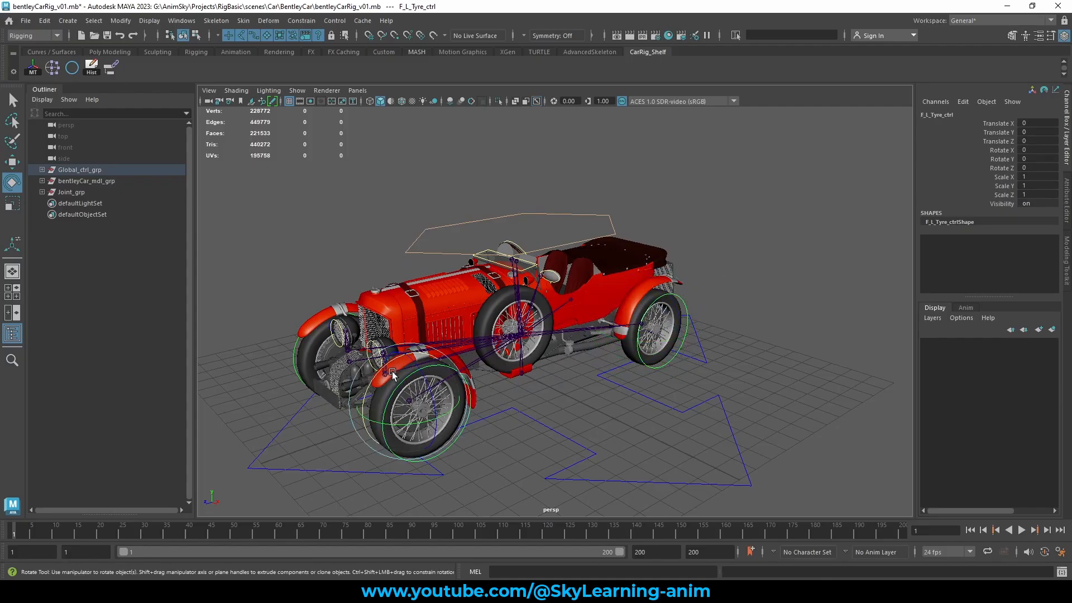
{"action": "left_click_drag", "start_coordinate": [371, 416], "coordinate": [391, 375]}
{"action": "key", "text": "ctrl+z"}
Turn F_L_Tyre_ctrl about 14 degrees around Y to test the steering of the front left wheel, and undo it.
{"action": "key", "text": "f"}
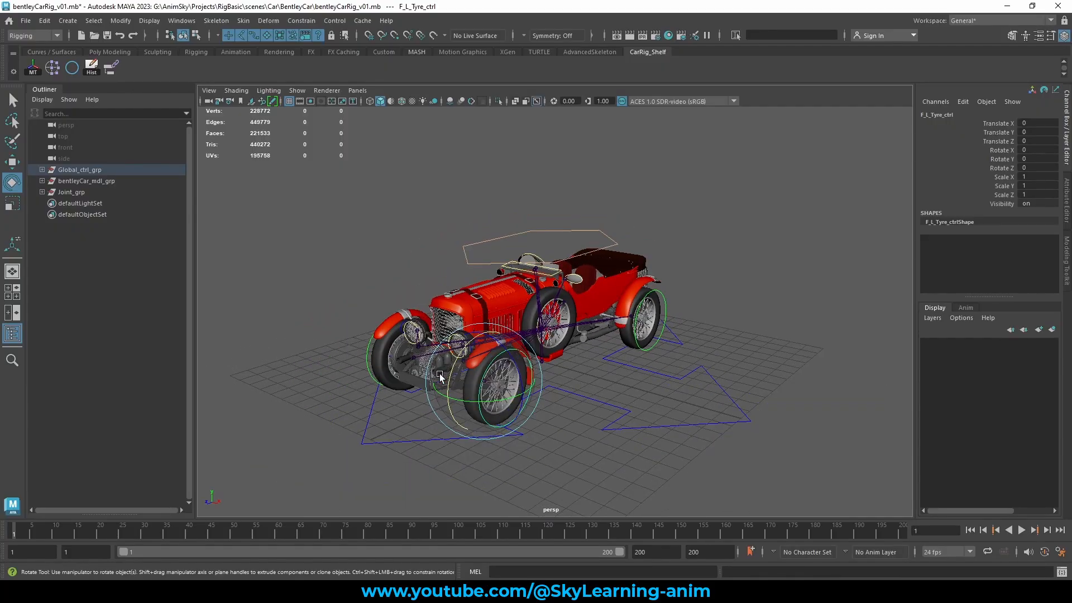
{"action": "left_click_drag", "start_coordinate": [542, 416], "coordinate": [521, 373], "text": "alt"}
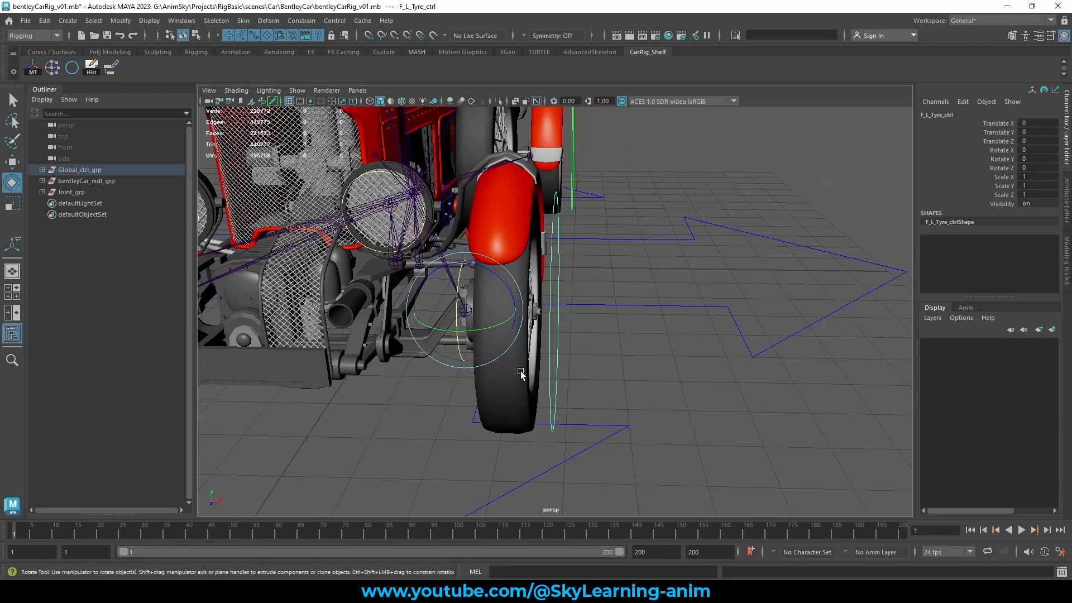
{"action": "left_click_drag", "start_coordinate": [474, 333], "coordinate": [471, 304]}
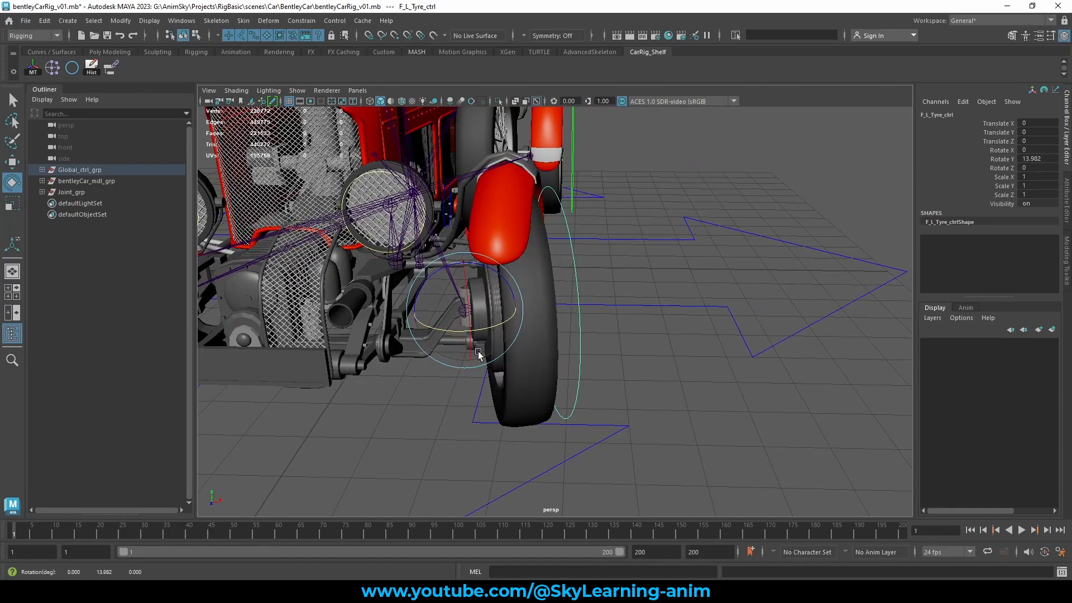
{"action": "key", "text": "ctrl+z"}
Test F_R_Tyre_ctrl by spinning it around X and turning it about -12.3 degrees around Y, undoing both rotations.
{"action": "scroll", "coordinate": [476, 372], "scroll_direction": "down", "scroll_amount": 2}
{"action": "left_click_drag", "start_coordinate": [458, 377], "coordinate": [639, 378], "text": "alt"}
{"action": "middle_click_drag", "start_coordinate": [357, 377], "coordinate": [515, 370], "text": "alt"}
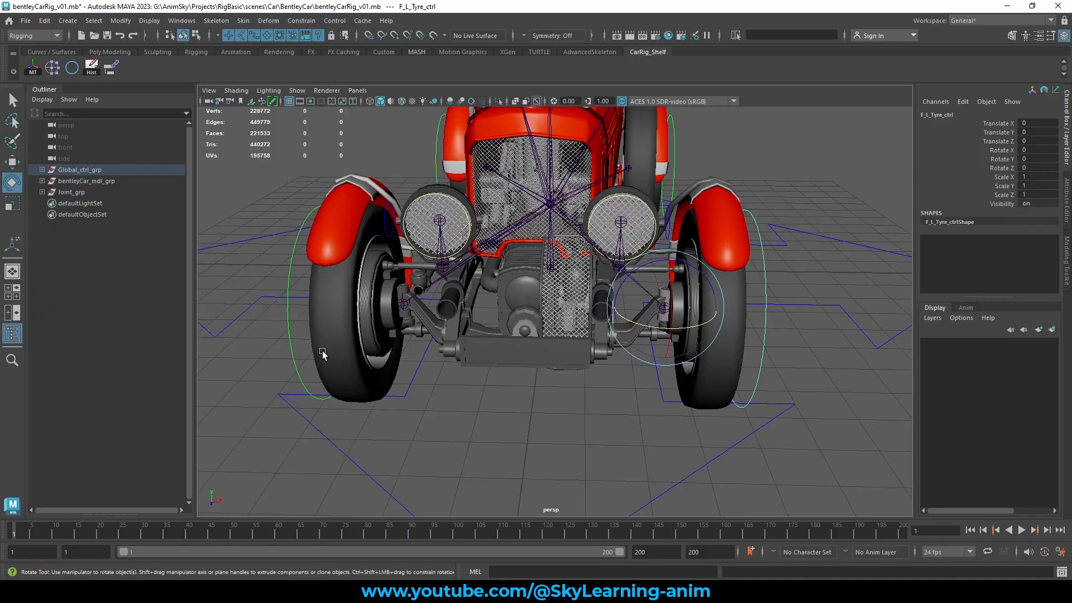
{"action": "left_click", "coordinate": [297, 341]}
{"action": "left_click", "coordinate": [353, 295]}
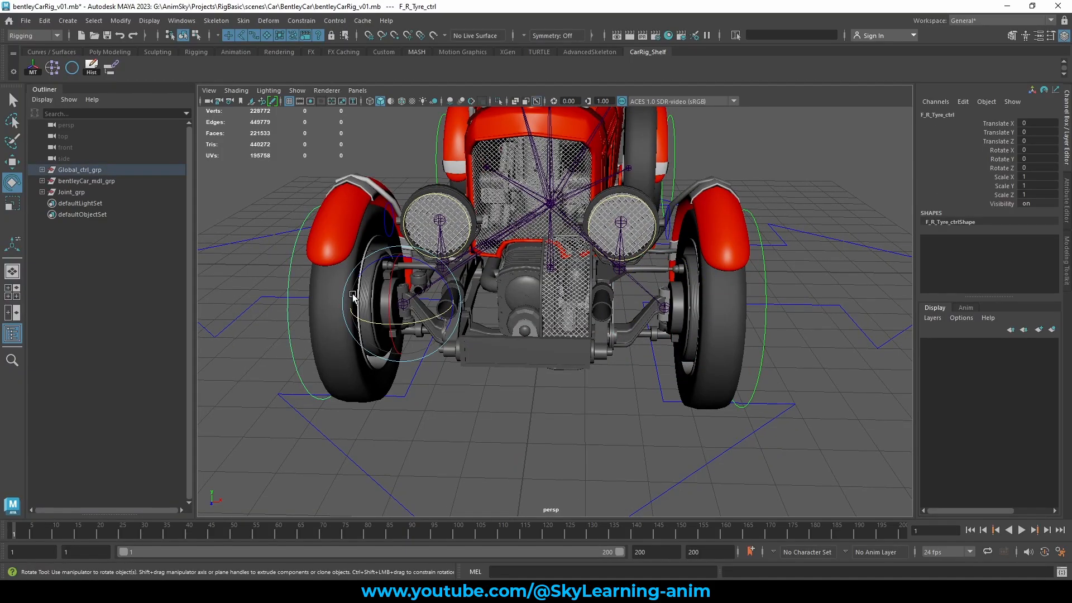
{"action": "left_click_drag", "start_coordinate": [378, 273], "coordinate": [394, 283]}
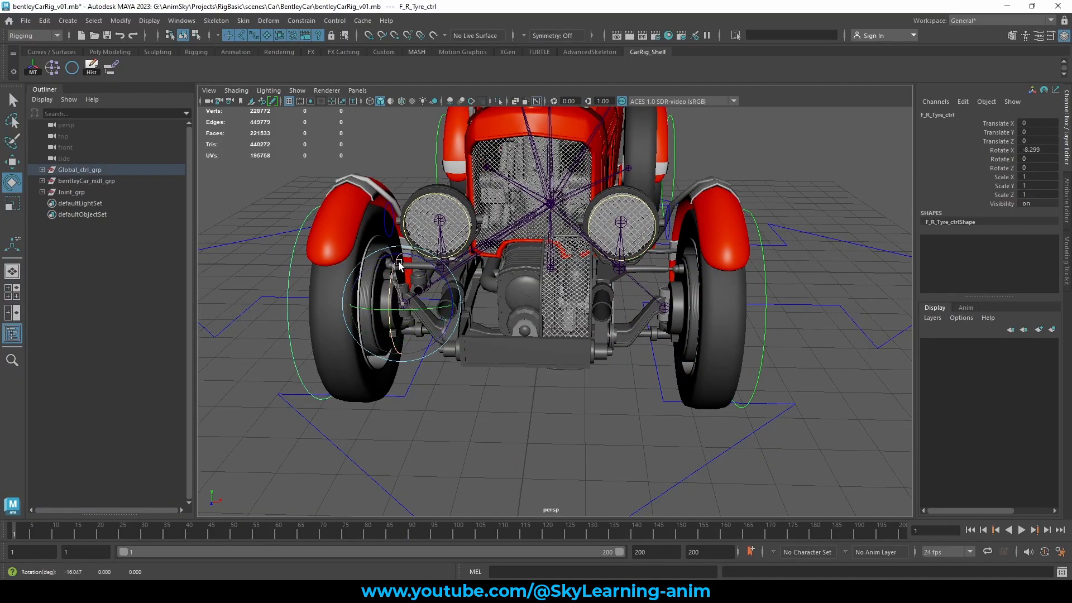
{"action": "left_click_drag", "start_coordinate": [433, 345], "coordinate": [523, 363], "text": "alt"}
{"action": "key", "text": "z"}
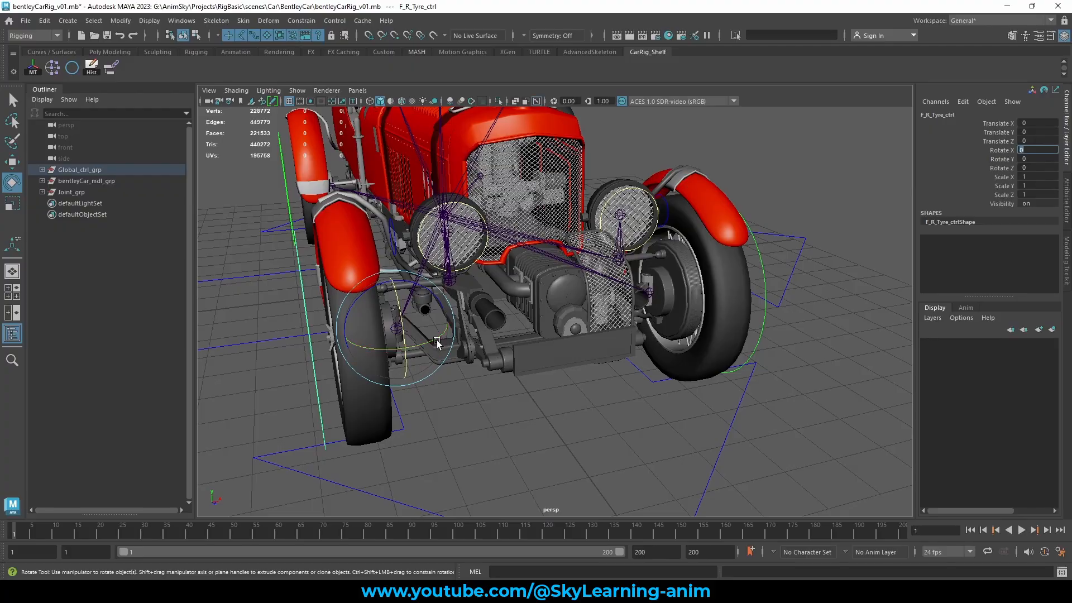
{"action": "left_click_drag", "start_coordinate": [437, 343], "coordinate": [430, 344]}
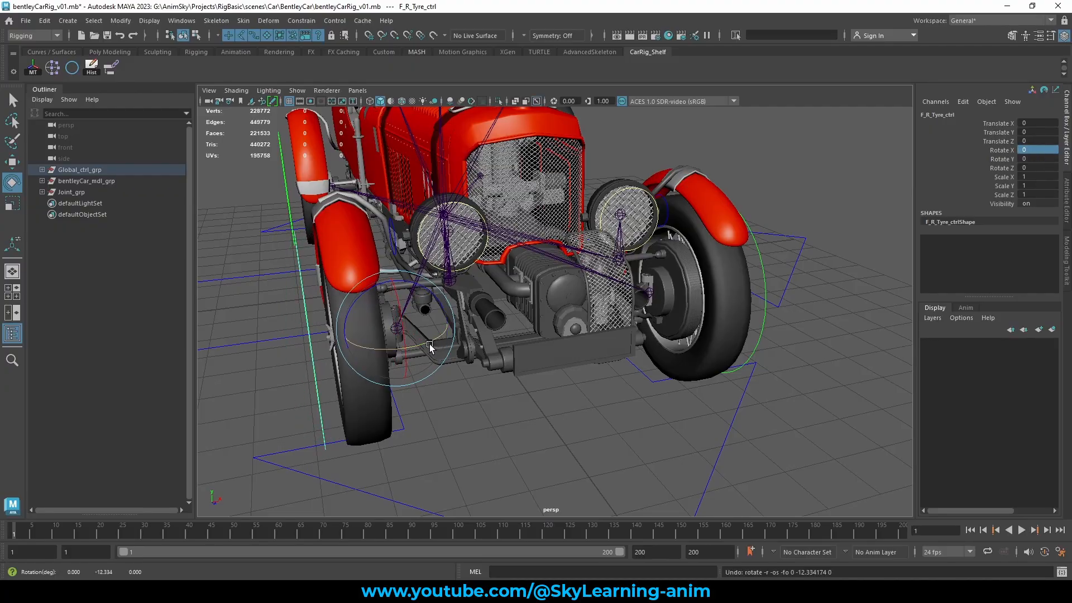
Spin B_R_Tyre_ctrl about 57 degrees around X to test the rear right wheel, and undo the rotation.
{"action": "scroll", "coordinate": [687, 320], "scroll_direction": "down", "scroll_amount": 5}
{"action": "left_click_drag", "start_coordinate": [687, 321], "coordinate": [452, 312], "text": "alt"}
{"action": "middle_click_drag", "start_coordinate": [578, 316], "coordinate": [385, 343], "text": "alt"}
{"action": "scroll", "coordinate": [838, 284], "scroll_direction": "up", "scroll_amount": 3}
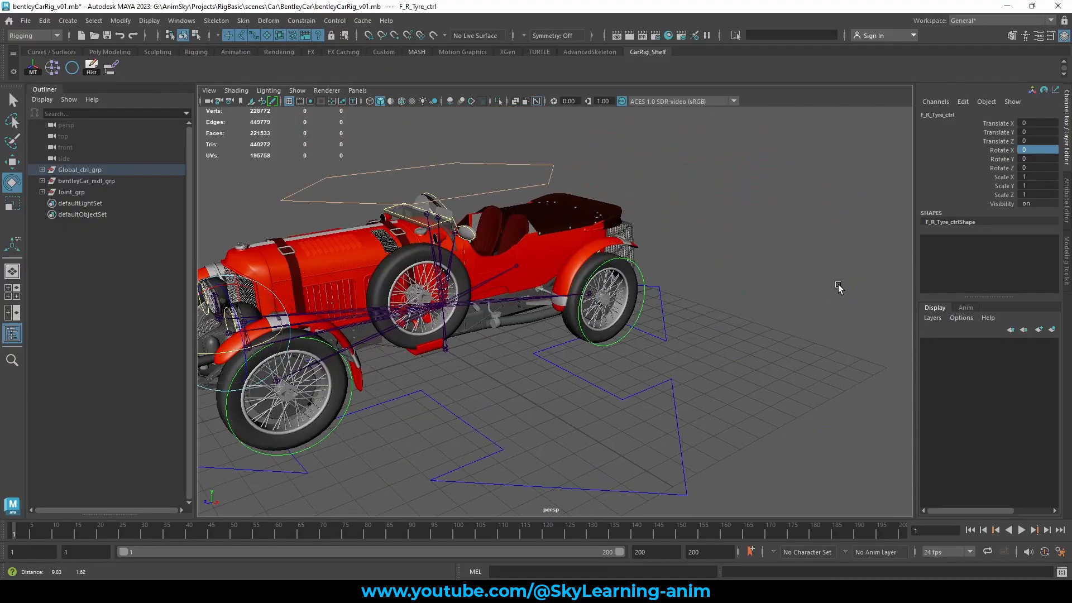
{"action": "left_click_drag", "start_coordinate": [839, 283], "coordinate": [719, 317], "text": "alt"}
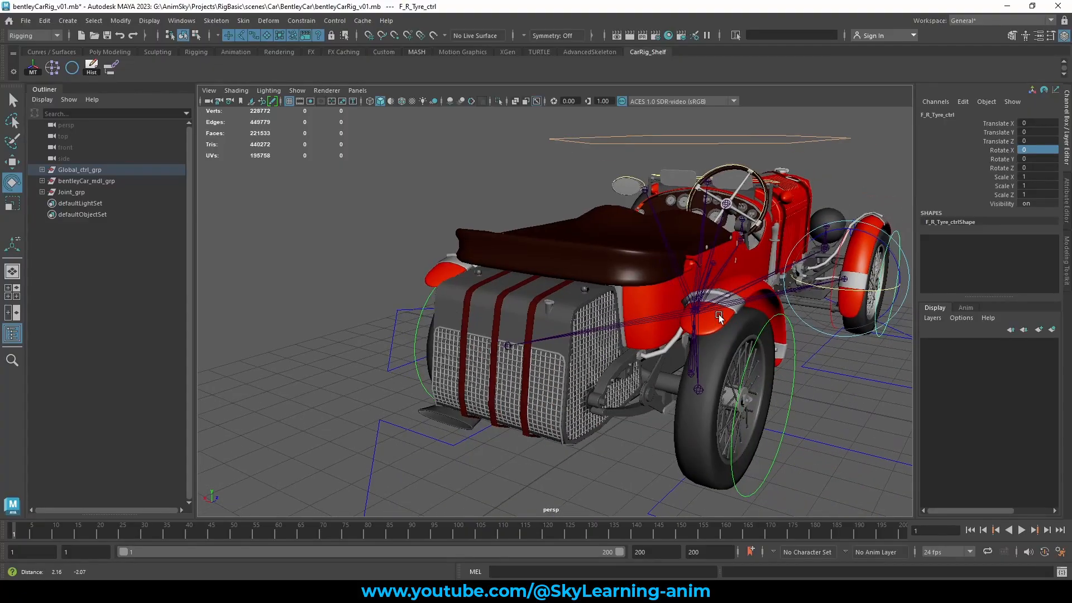
{"action": "left_click", "coordinate": [797, 405]}
{"action": "left_click", "coordinate": [700, 380]}
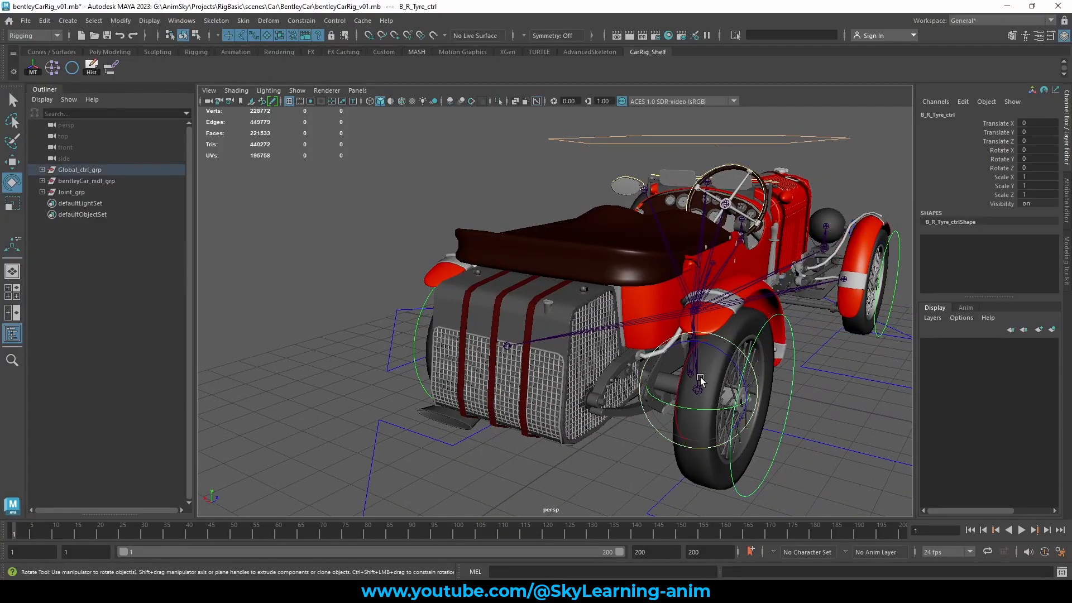
{"action": "left_click_drag", "start_coordinate": [680, 382], "coordinate": [693, 334]}
{"action": "key", "text": "ctrl+z"}
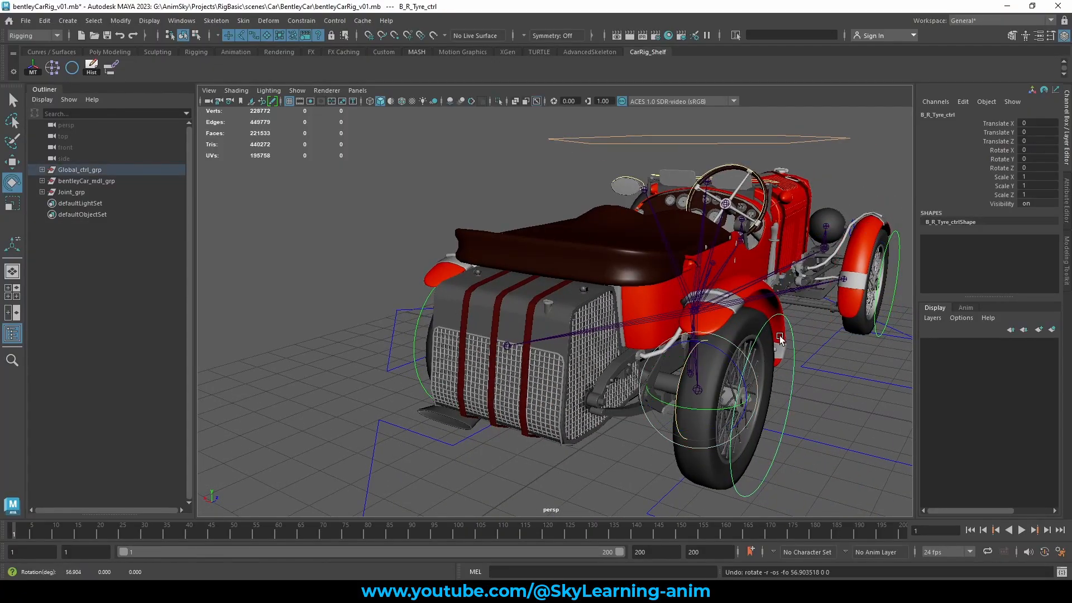
Rotate F_WindShield_ctrl to test how the front windshield folds, and undo the rotation.
{"action": "key", "text": "w"}
{"action": "left_click", "coordinate": [802, 401]}
{"action": "left_click_drag", "start_coordinate": [793, 397], "coordinate": [630, 354], "text": "alt"}
{"action": "middle_click_drag", "start_coordinate": [625, 251], "coordinate": [668, 331], "text": "alt"}
{"action": "left_click_drag", "start_coordinate": [566, 333], "coordinate": [635, 314], "text": "alt"}
{"action": "right_click_drag", "start_coordinate": [614, 234], "coordinate": [624, 369], "text": "alt"}
{"action": "middle_click_drag", "start_coordinate": [624, 368], "coordinate": [621, 414], "text": "alt"}
{"action": "right_click_drag", "start_coordinate": [592, 262], "coordinate": [645, 315], "text": "alt"}
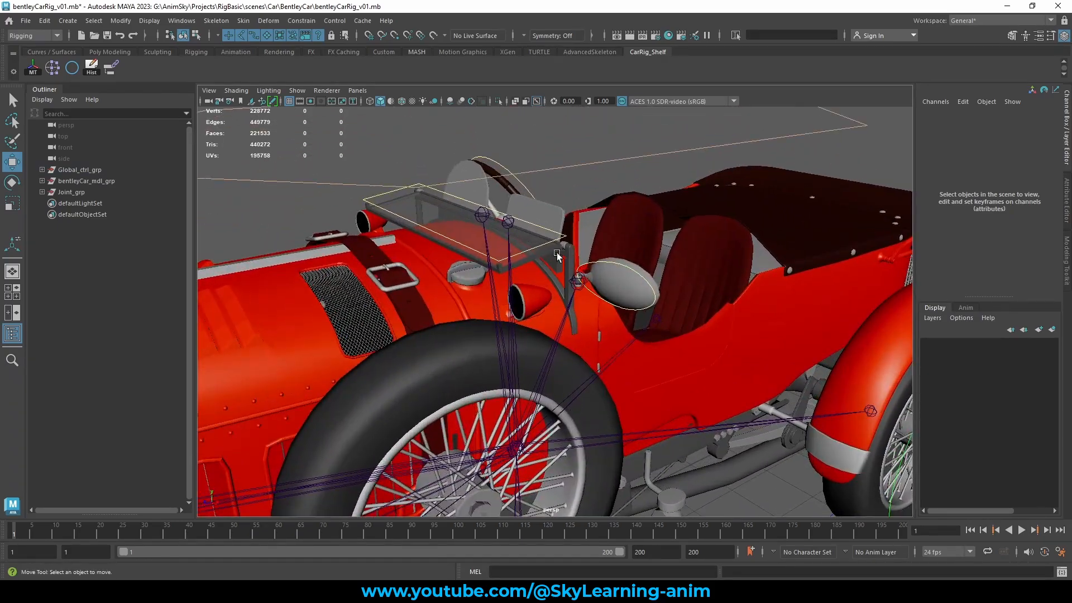
{"action": "left_click", "coordinate": [547, 247]}
{"action": "key", "text": "e"}
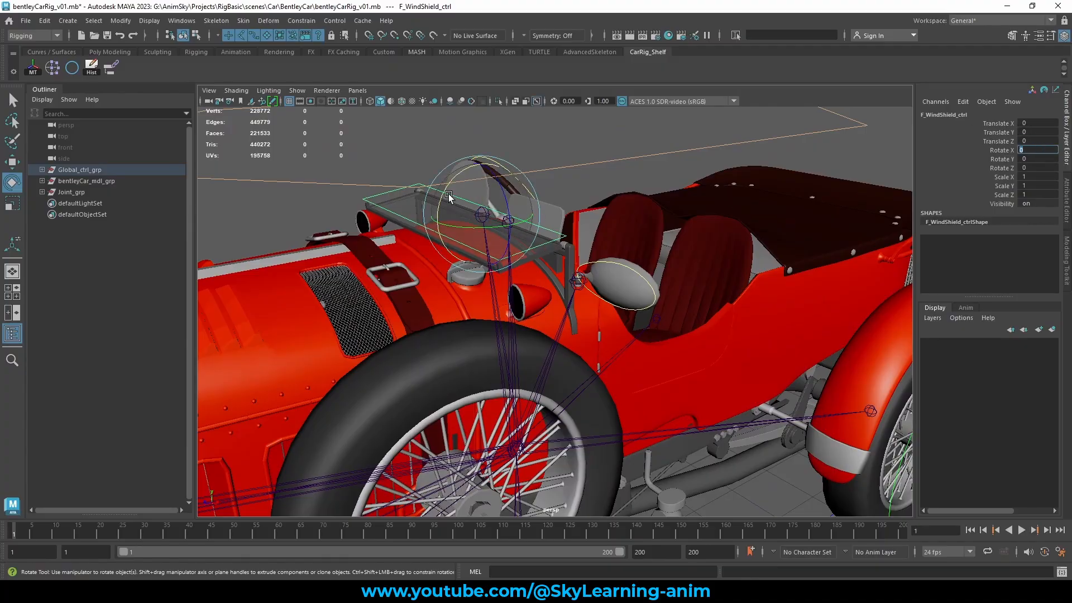
{"action": "left_click_drag", "start_coordinate": [449, 198], "coordinate": [472, 169]}
{"action": "key", "text": "ctrl+z"}
Rotate F_L_Mirror_ctrl to test how the left side mirror follows, and undo the rotation.
{"action": "left_click", "coordinate": [601, 264]}
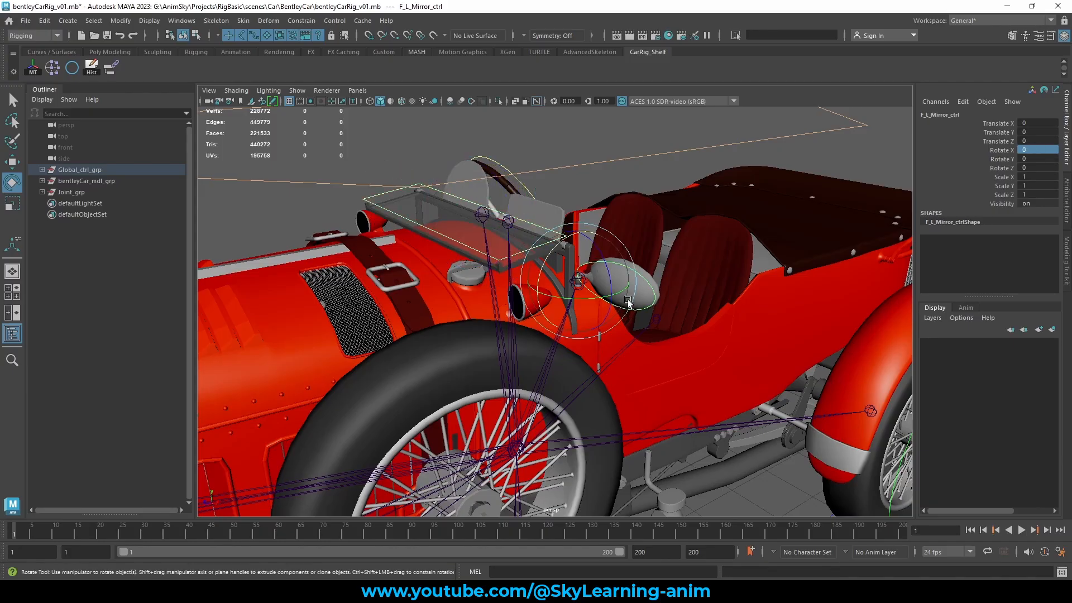
{"action": "left_click_drag", "start_coordinate": [587, 299], "coordinate": [505, 278]}
{"action": "key", "text": "ctrl+z"}
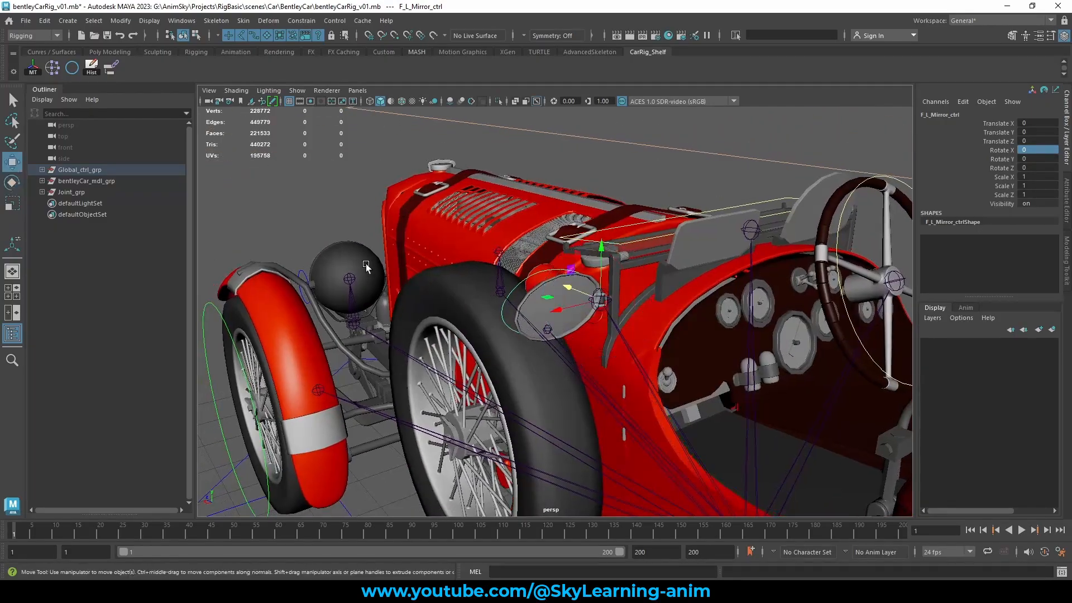
Select the left mirror's meshes bentley_Specchio and bentley_cromo_Specchietto, and locate bentley_Specchio under Body_grp in the Outliner.
{"action": "key", "text": "w"}
{"action": "left_click", "coordinate": [505, 278]}
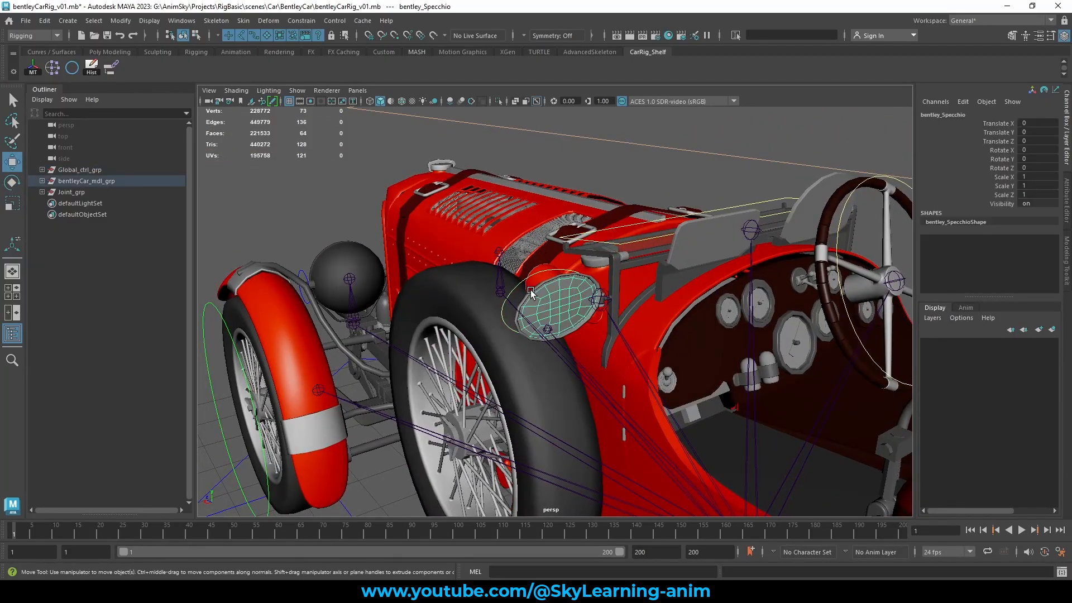
{"action": "left_click", "coordinate": [530, 290]}
{"action": "key", "text": "f"}
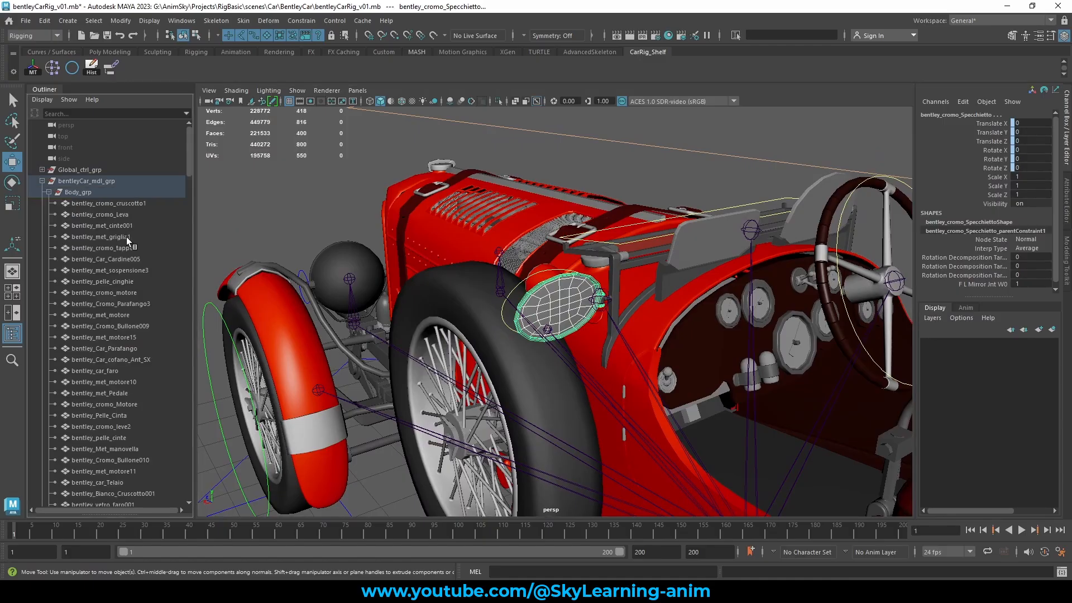
{"action": "scroll", "coordinate": [122, 249], "scroll_direction": "down", "scroll_amount": 2}
{"action": "scroll", "coordinate": [96, 327], "scroll_direction": "up", "scroll_amount": 7}
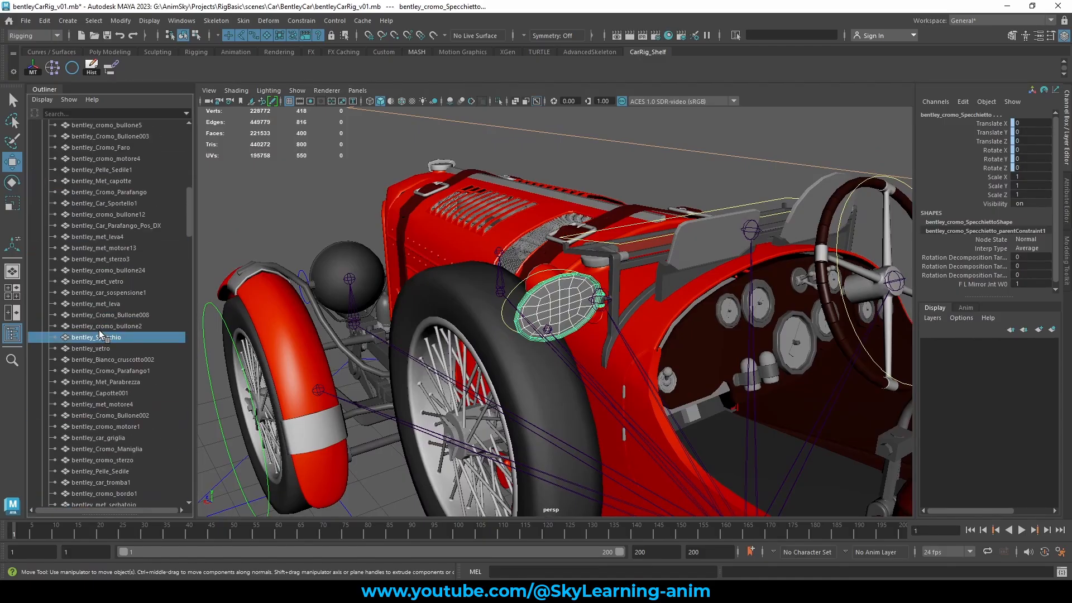
Group bentley_Specchio and bentley_cromo_Specchietto, and delete the old parent constraint under bentley_cromo_Specchietto.
{"action": "key", "text": "ctrl+g"}
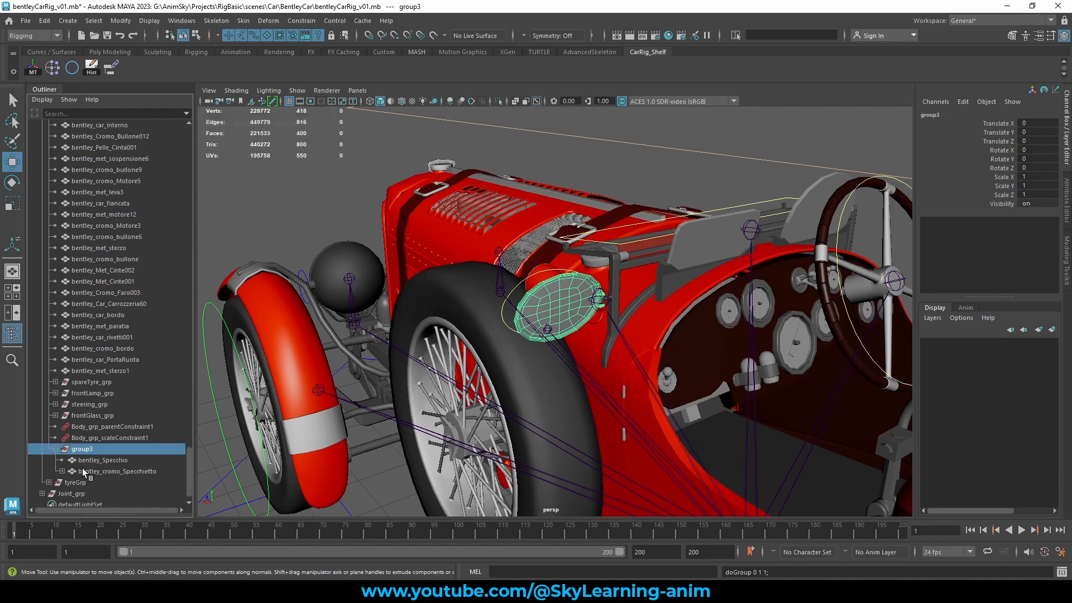
{"action": "left_click", "coordinate": [62, 470]}
{"action": "left_click", "coordinate": [116, 483]}
{"action": "key", "text": "Delete"}
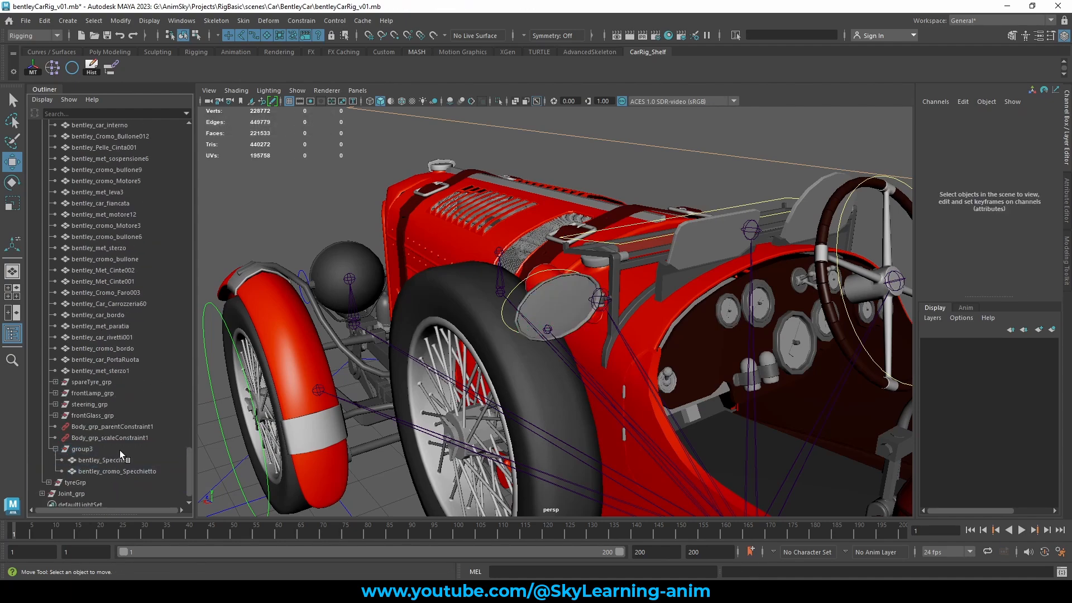
Rename the new mirror mesh group as F_L_Mirror_geo_grp, reusing the name stem of F_L_Mirror_ctrl.
{"action": "double_click", "coordinate": [123, 450]}
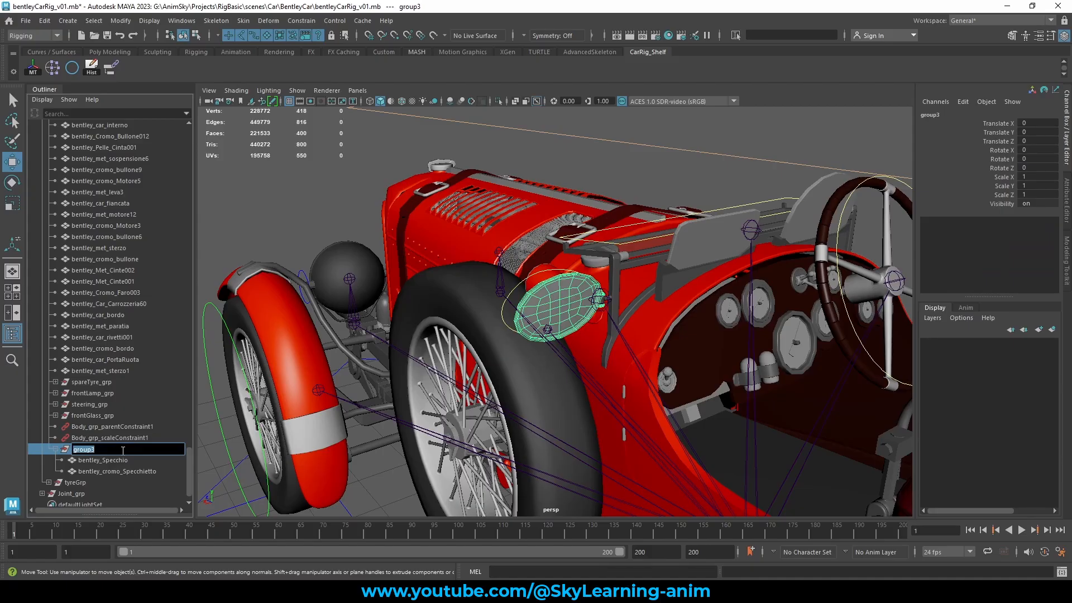
{"action": "left_click", "coordinate": [525, 278]}
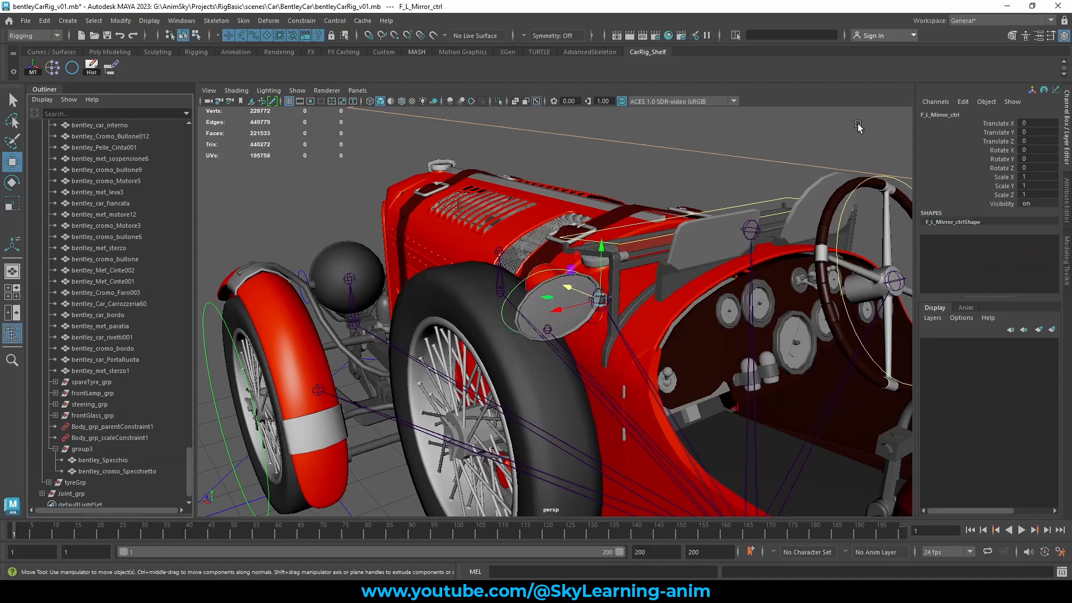
{"action": "left_click", "coordinate": [940, 115]}
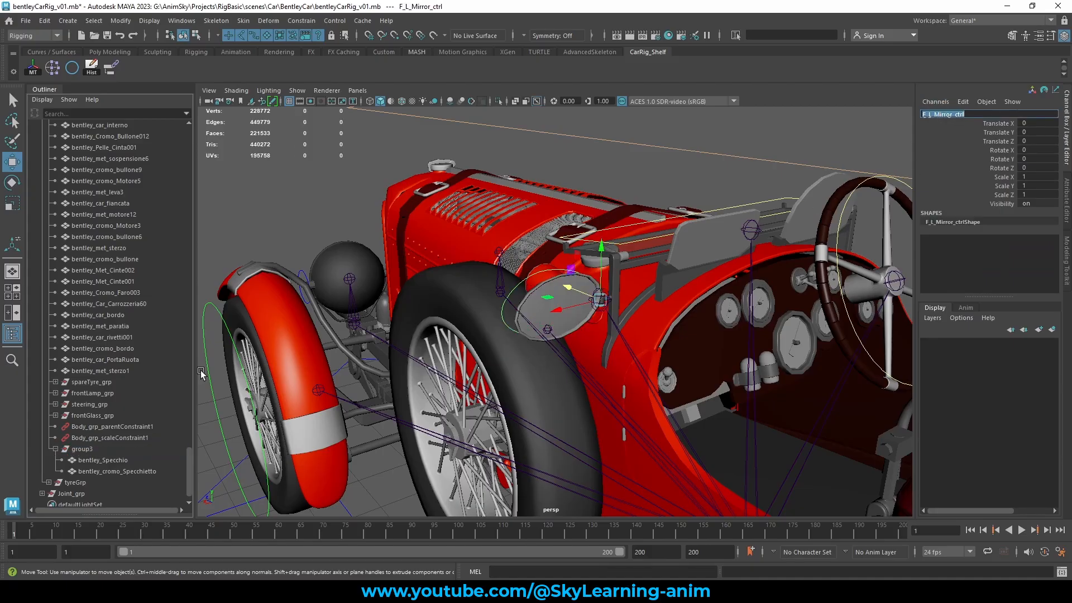
{"action": "double_click", "coordinate": [100, 450]}
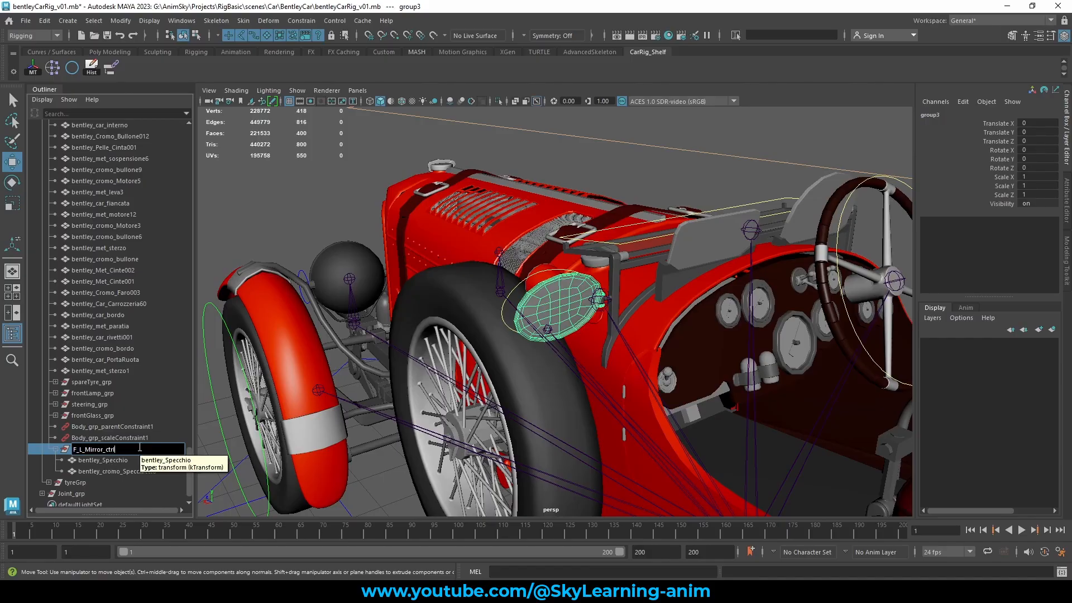
{"action": "key", "text": "BackSpace"}
{"action": "type", "text": "geo_grp"}
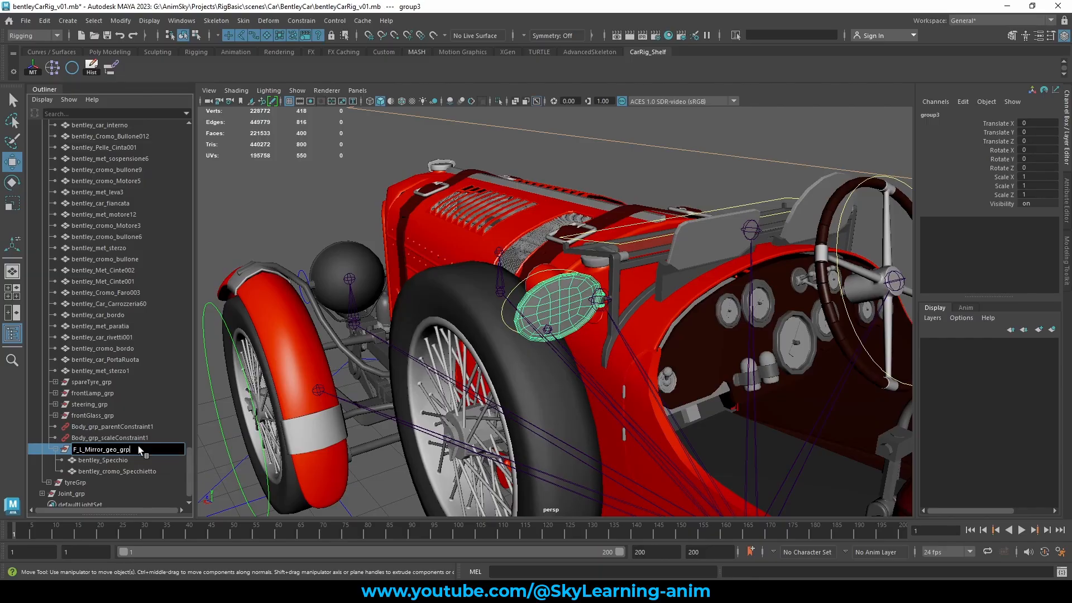
{"action": "key", "text": "Return"}
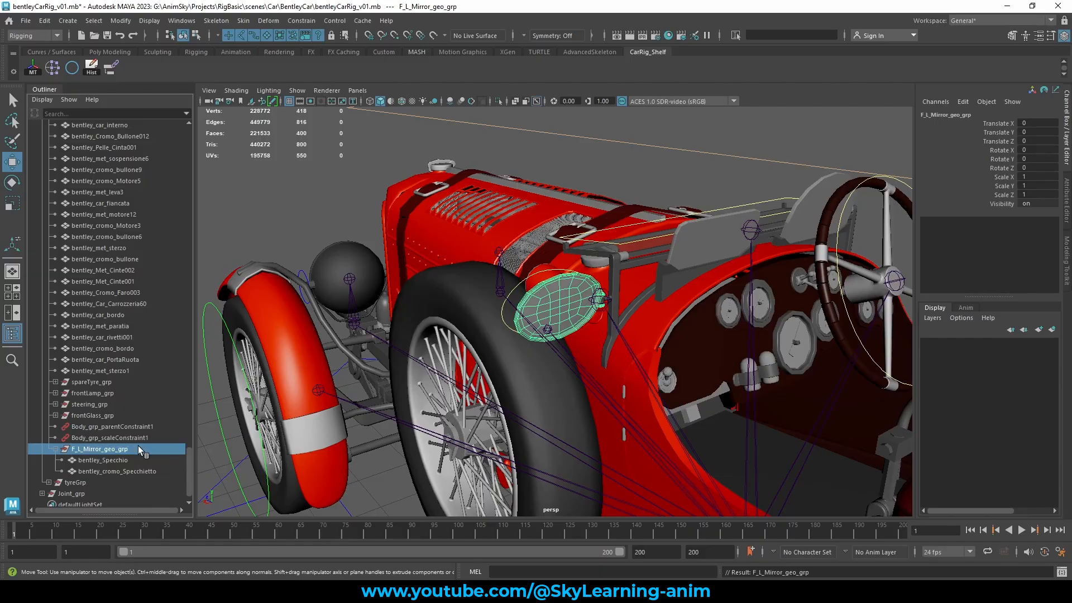
Parent-constrain F_L_Mirror_geo_grp to the joint drawn at the lower edge of the left mirror.
{"action": "left_click", "coordinate": [548, 328]}
{"action": "left_click", "coordinate": [88, 449]}
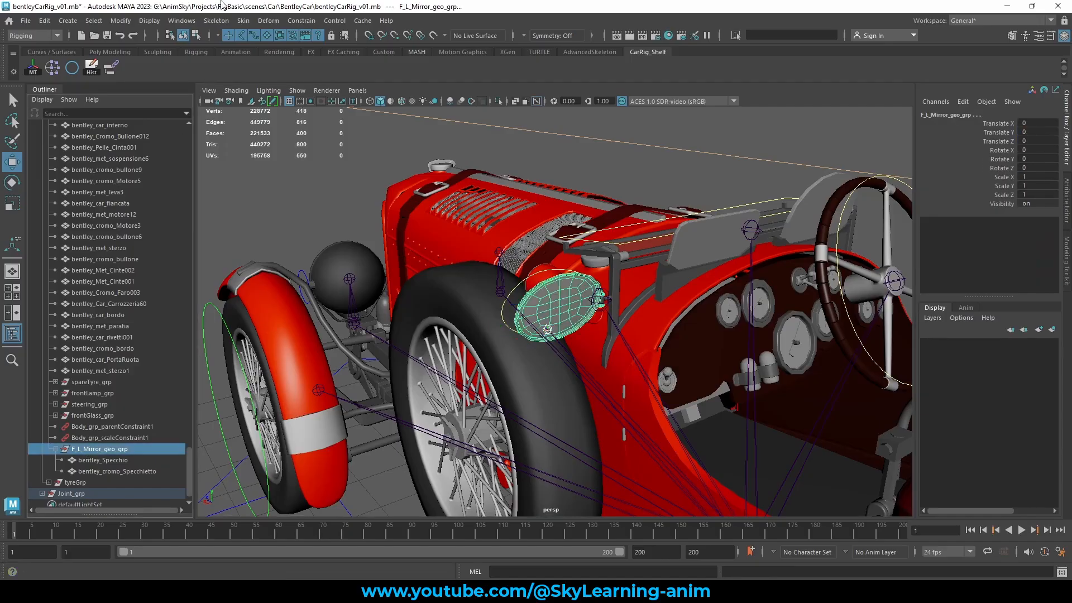
{"action": "left_click", "coordinate": [113, 69]}
{"action": "left_click_drag", "start_coordinate": [543, 317], "coordinate": [576, 210], "text": "alt"}
{"action": "left_click", "coordinate": [588, 213]}
{"action": "scroll", "coordinate": [587, 212], "scroll_direction": "up", "scroll_amount": 5}
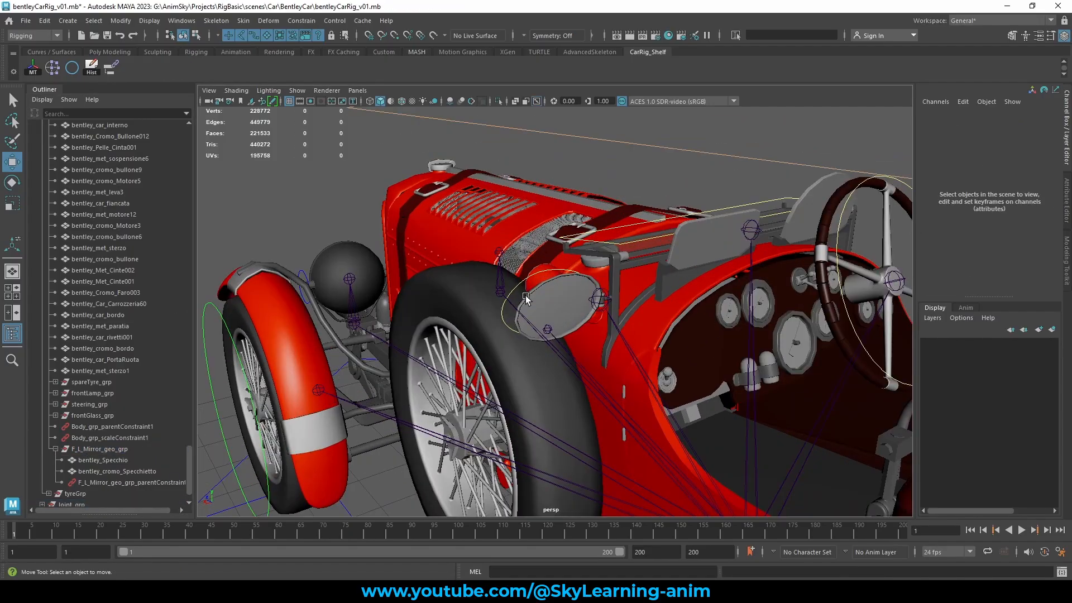
Rotate F_L_Mirror_ctrl about -71 degrees around Y to test the mirror group, and undo the rotation.
{"action": "left_click", "coordinate": [515, 284]}
{"action": "key", "text": "e"}
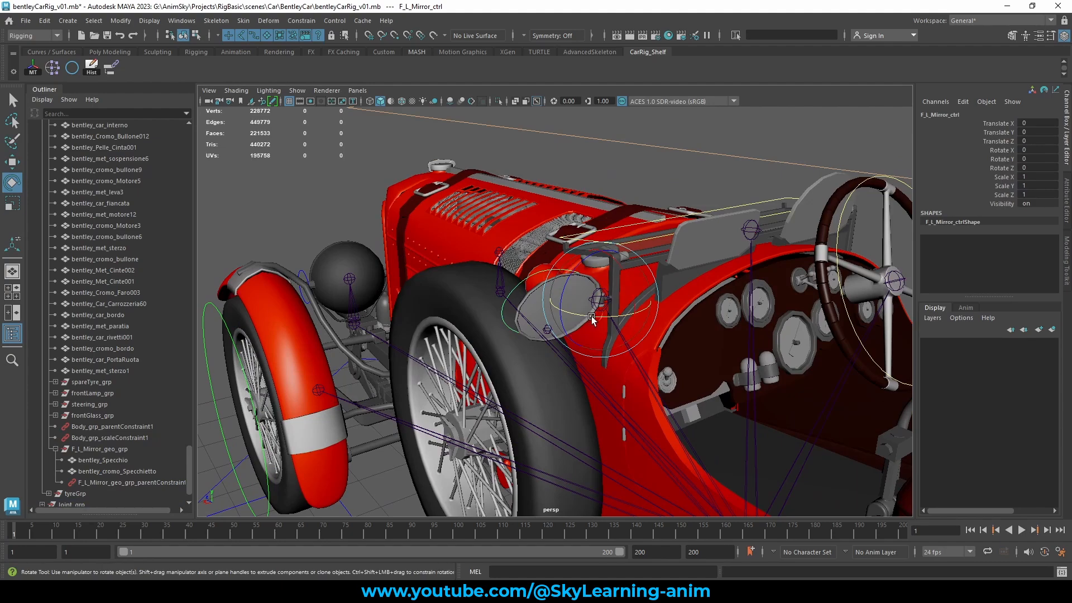
{"action": "left_click_drag", "start_coordinate": [623, 320], "coordinate": [576, 337]}
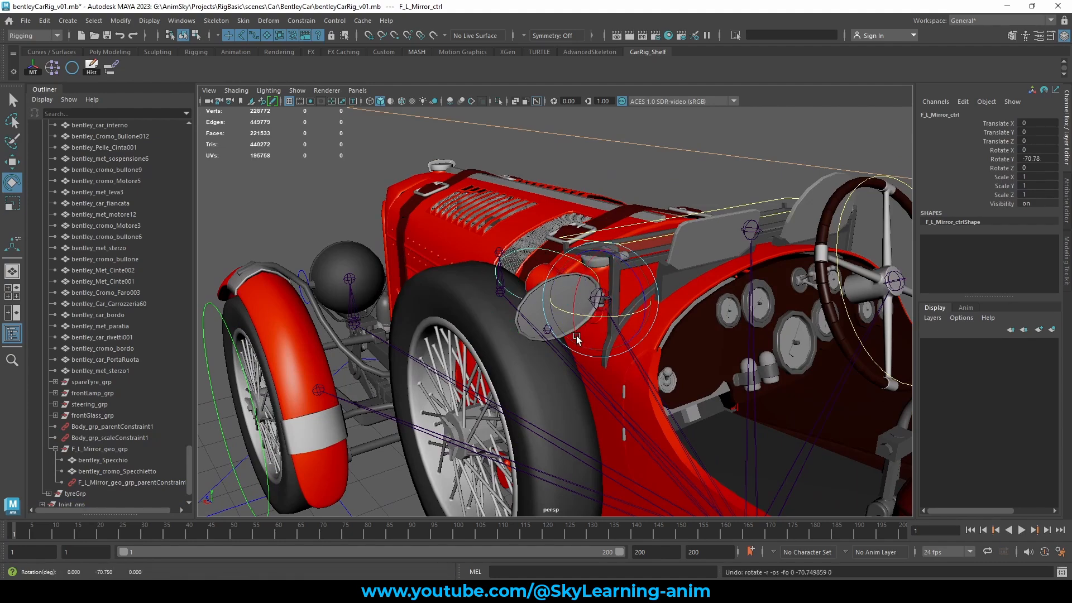
{"action": "key", "text": "w"}
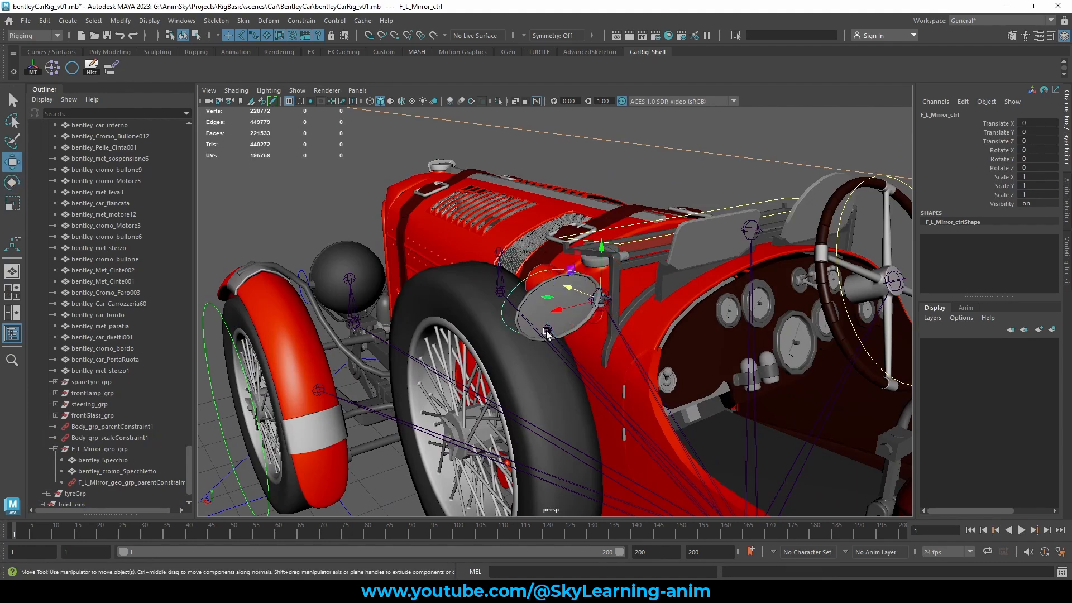
Inspect F_R_Tyre_jnt and its parent constraint in the Outliner, and identify the left mirror's joint from a closer angle.
{"action": "left_click", "coordinate": [549, 330]}
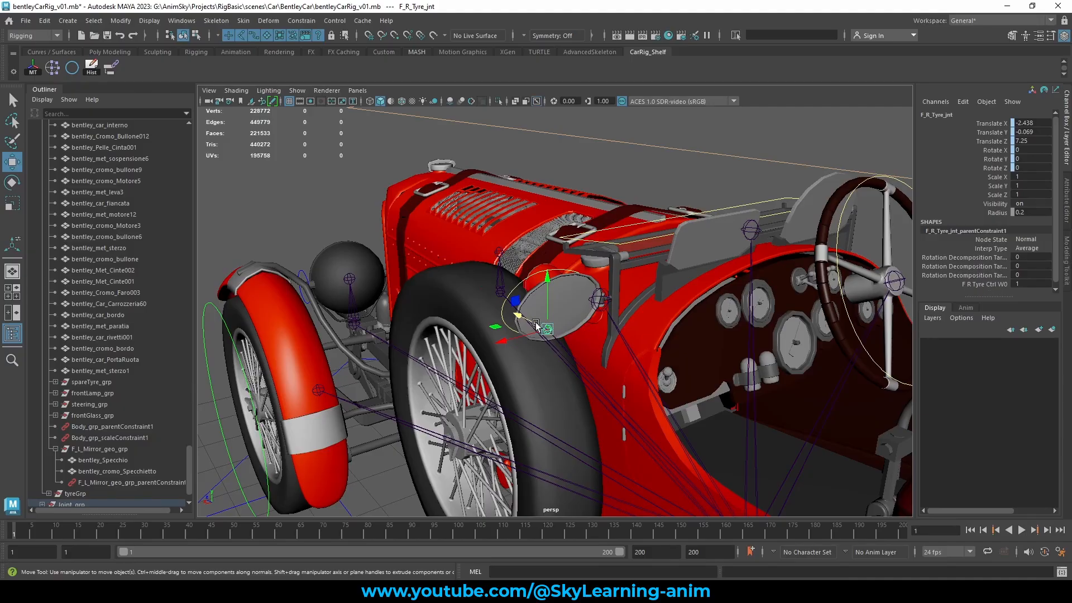
{"action": "scroll", "coordinate": [116, 393], "scroll_direction": "down", "scroll_amount": 1}
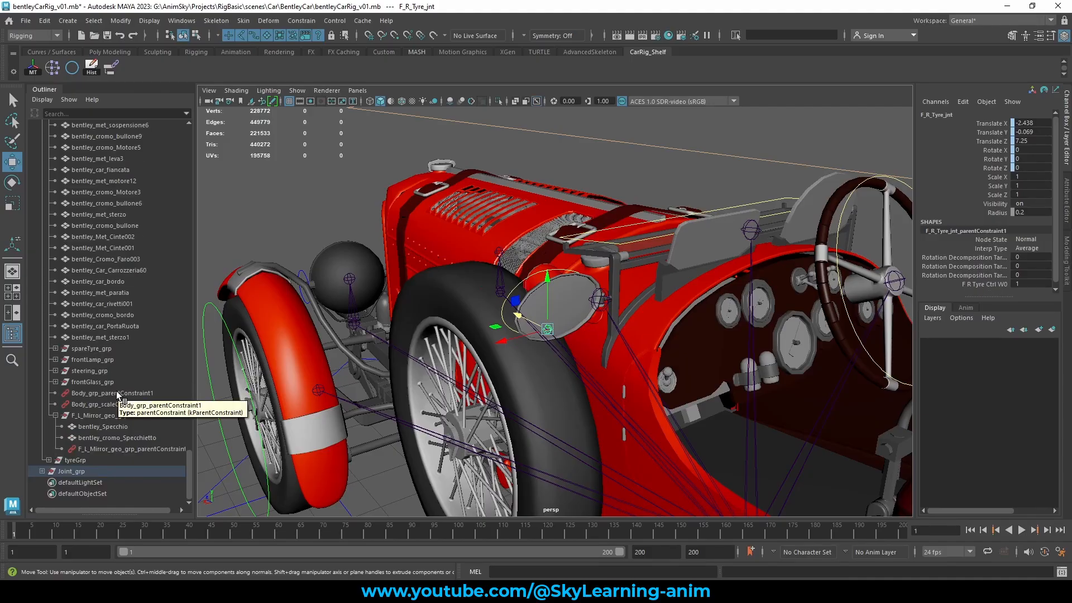
{"action": "key", "text": "f"}
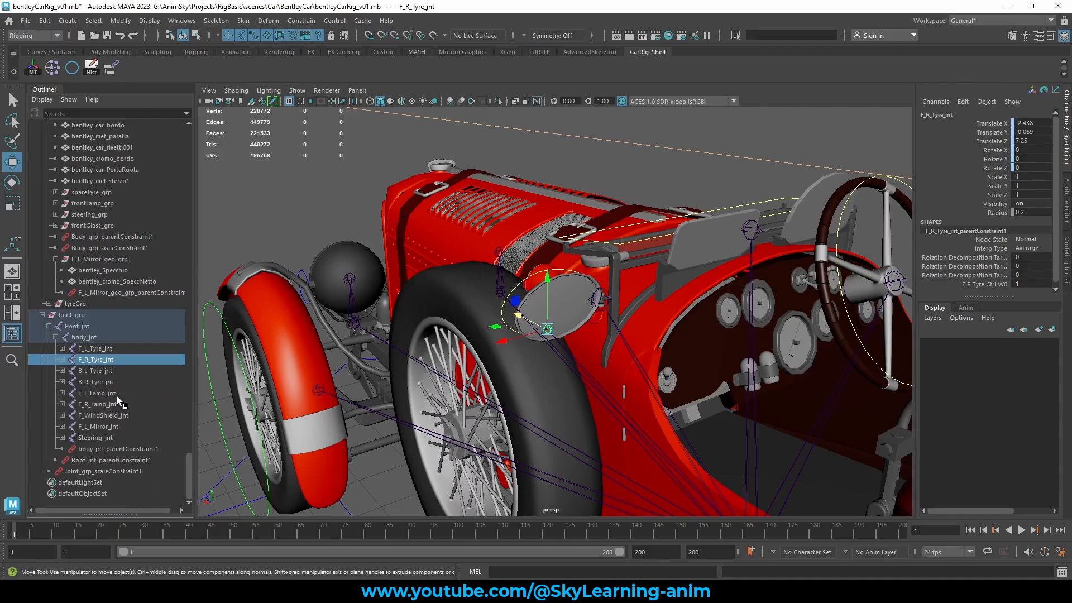
{"action": "left_click", "coordinate": [63, 361]}
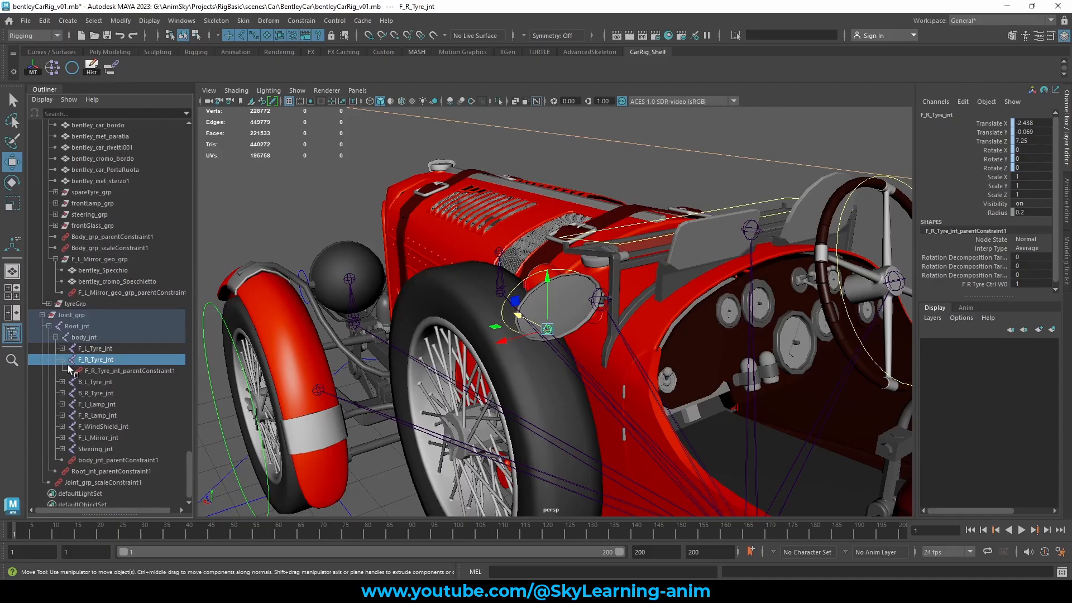
{"action": "left_click", "coordinate": [109, 372]}
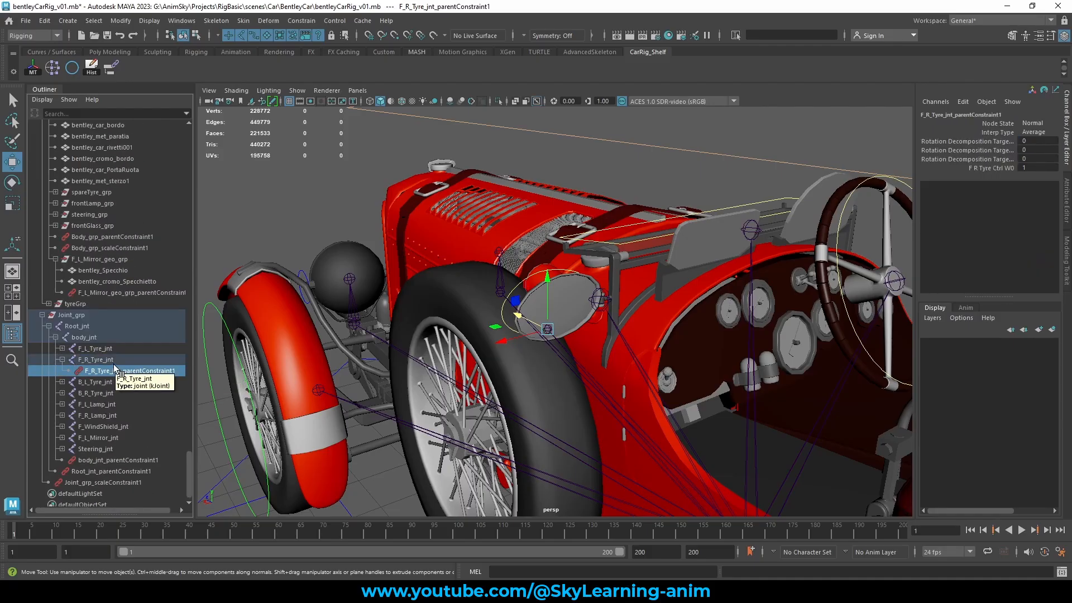
{"action": "left_click_drag", "start_coordinate": [558, 333], "coordinate": [599, 300], "text": "alt"}
{"action": "left_click", "coordinate": [598, 300]}
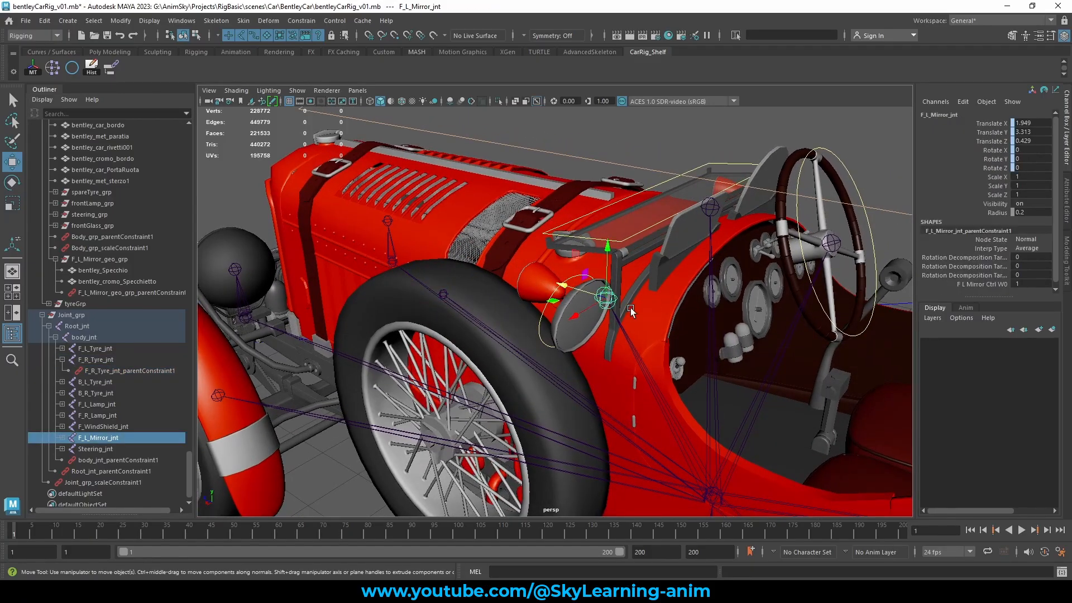
Rotate F_L_Mirror_ctrl about 10.5 degrees around Y to check the mirror again, and undo the rotation.
{"action": "left_click", "coordinate": [541, 325]}
{"action": "key", "text": "e"}
{"action": "left_click_drag", "start_coordinate": [608, 327], "coordinate": [633, 333]}
{"action": "key", "text": "ctrl+z"}
{"action": "key", "text": "w"}
Replace the parent constraint on F_L_Mirror_geo_grp with one driven by F_L_Mirror_jnt.
{"action": "scroll", "coordinate": [125, 338], "scroll_direction": "up", "scroll_amount": 5}
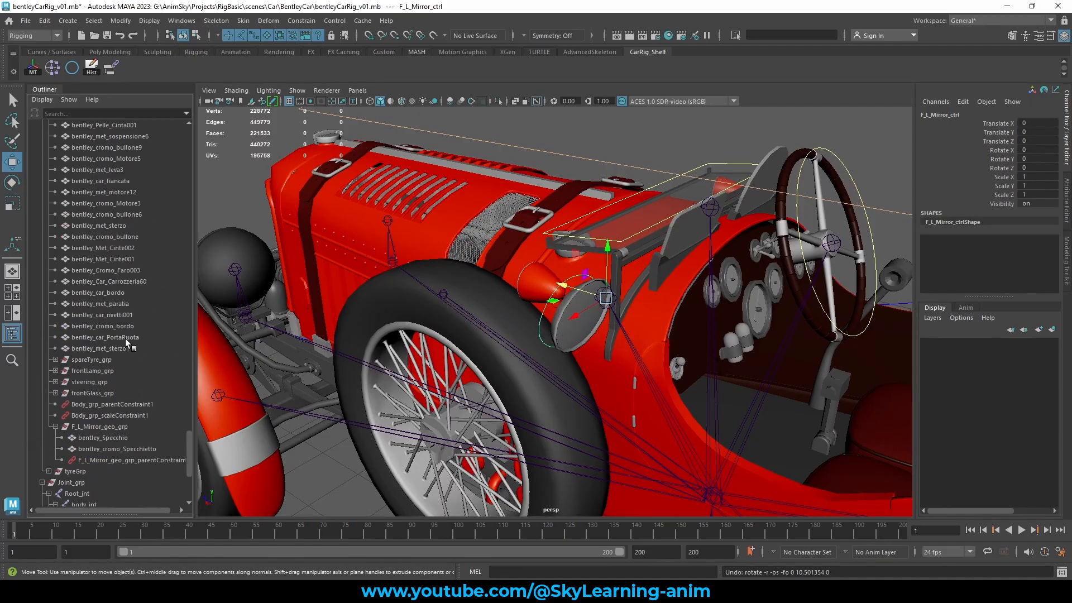
{"action": "scroll", "coordinate": [119, 353], "scroll_direction": "down", "scroll_amount": 6}
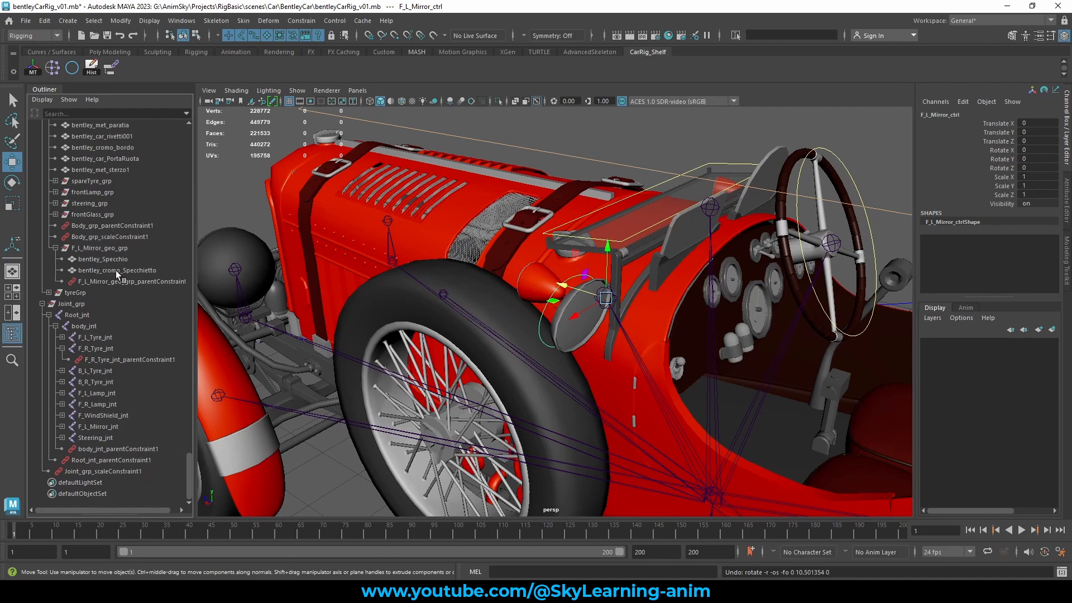
{"action": "left_click", "coordinate": [126, 282]}
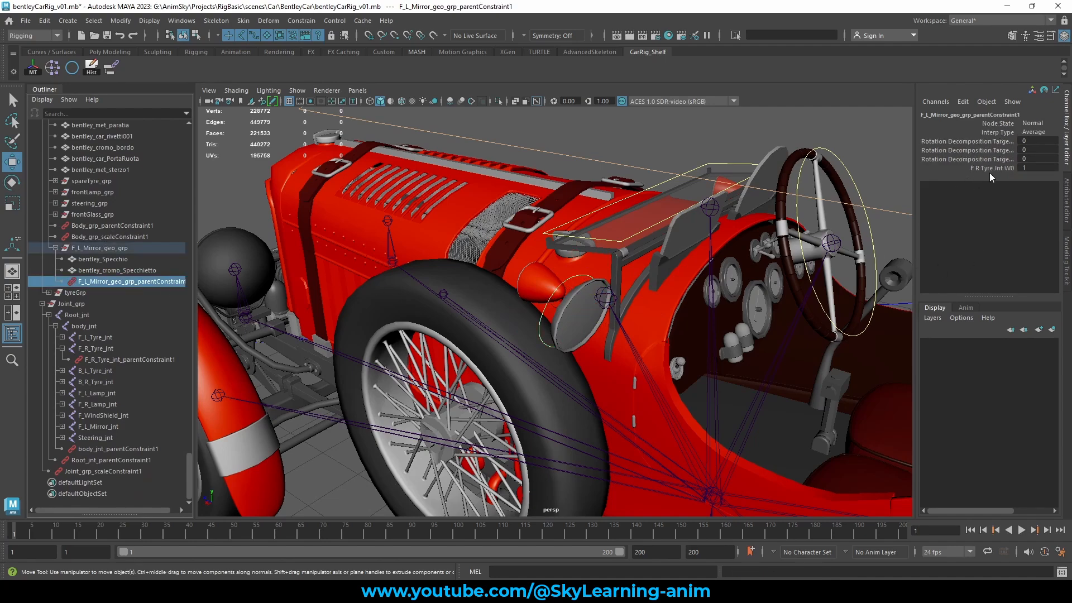
{"action": "key", "text": "Delete"}
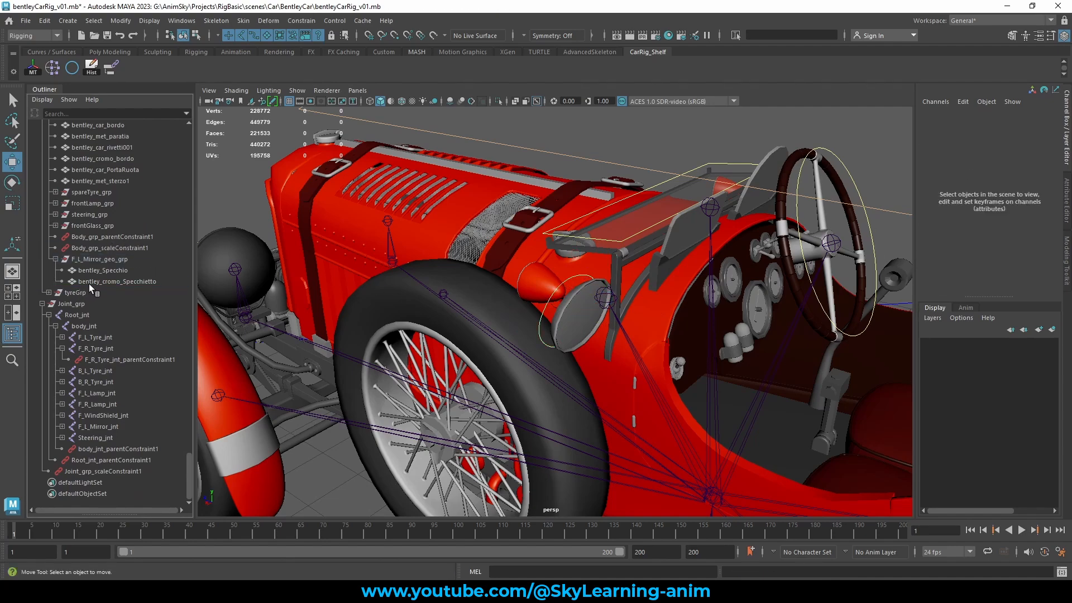
{"action": "left_click", "coordinate": [605, 298]}
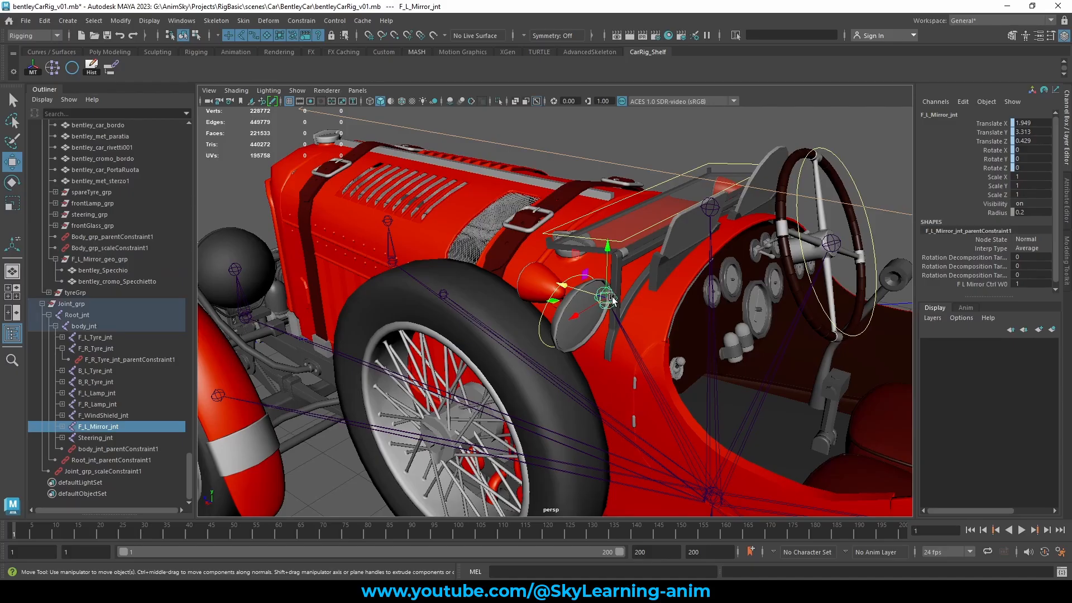
{"action": "left_click", "coordinate": [92, 261], "text": "ctrl"}
{"action": "left_click", "coordinate": [110, 67]}
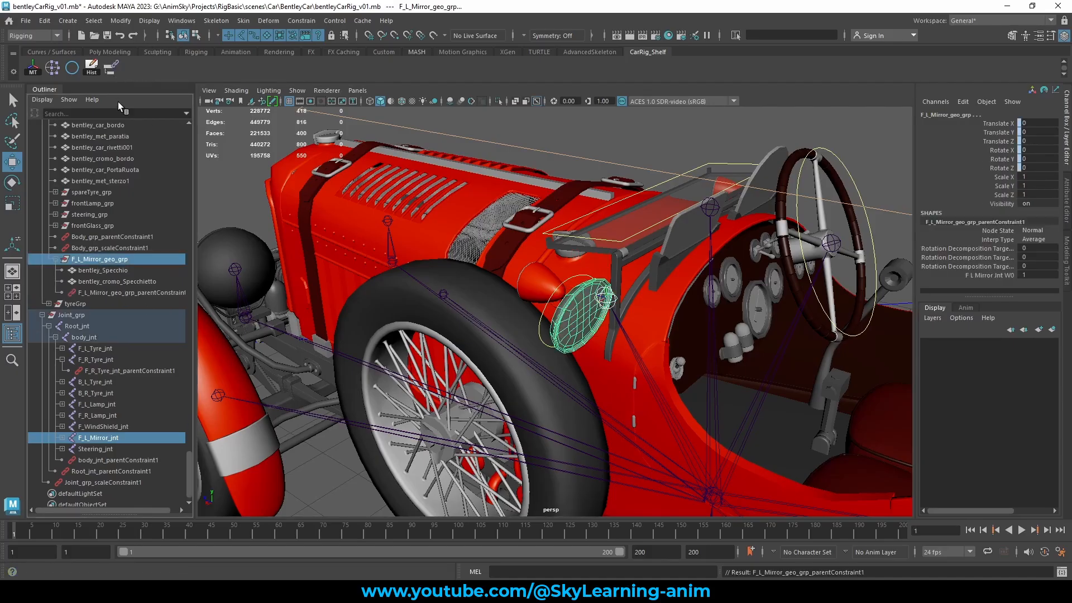
Rotate F_L_Mirror_ctrl to test how the newly constrained mirror group follows, and undo the rotations.
{"action": "left_click", "coordinate": [553, 296]}
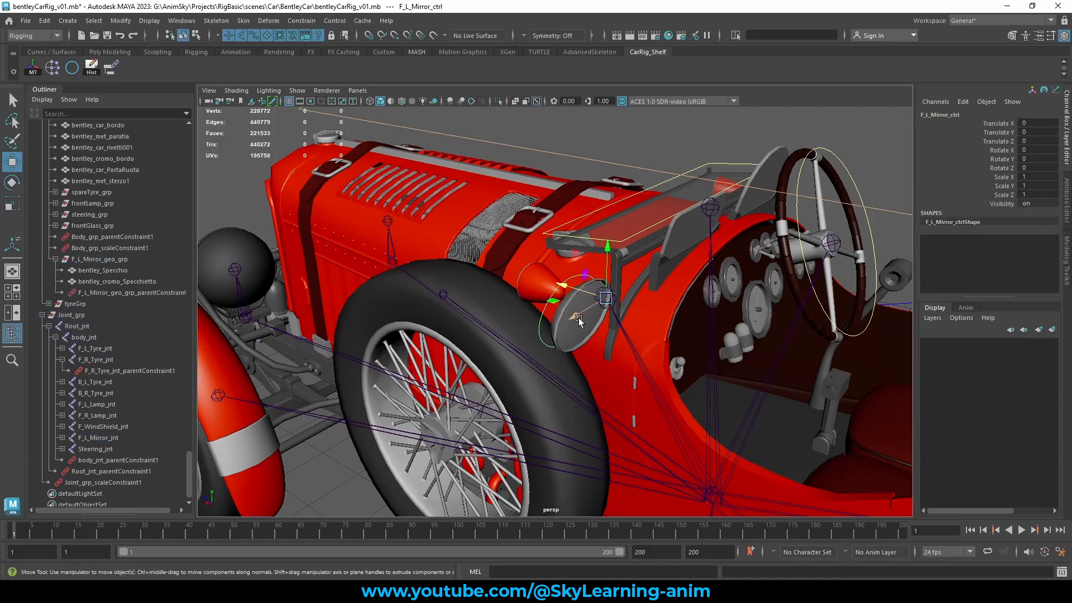
{"action": "key", "text": "e"}
{"action": "left_click_drag", "start_coordinate": [584, 332], "coordinate": [739, 346]}
{"action": "key", "text": "ctrl+z"}
{"action": "scroll", "coordinate": [566, 320], "scroll_direction": "up", "scroll_amount": 5}
{"action": "left_click_drag", "start_coordinate": [714, 337], "coordinate": [696, 246]}
{"action": "key", "text": "ctrl+z"}
{"action": "key", "text": "ctrl+z"}
{"action": "scroll", "coordinate": [735, 317], "scroll_direction": "down", "scroll_amount": 4}
{"action": "key", "text": "w"}
Turn Steering_ctrl about 48 degrees around X to test the steering wheel, and undo the rotation.
{"action": "left_click", "coordinate": [697, 244]}
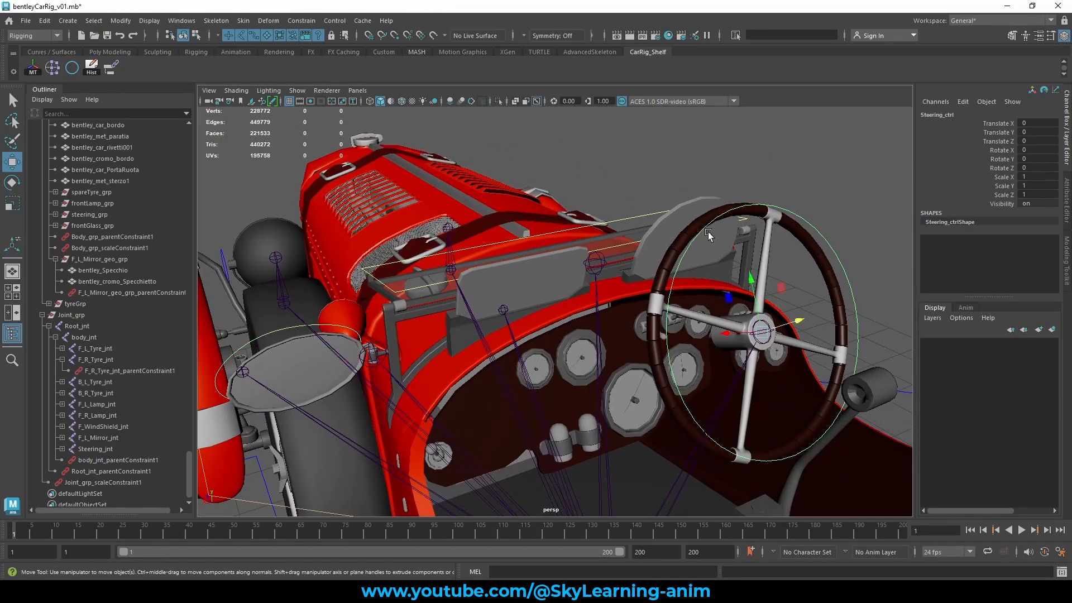
{"action": "key", "text": "e"}
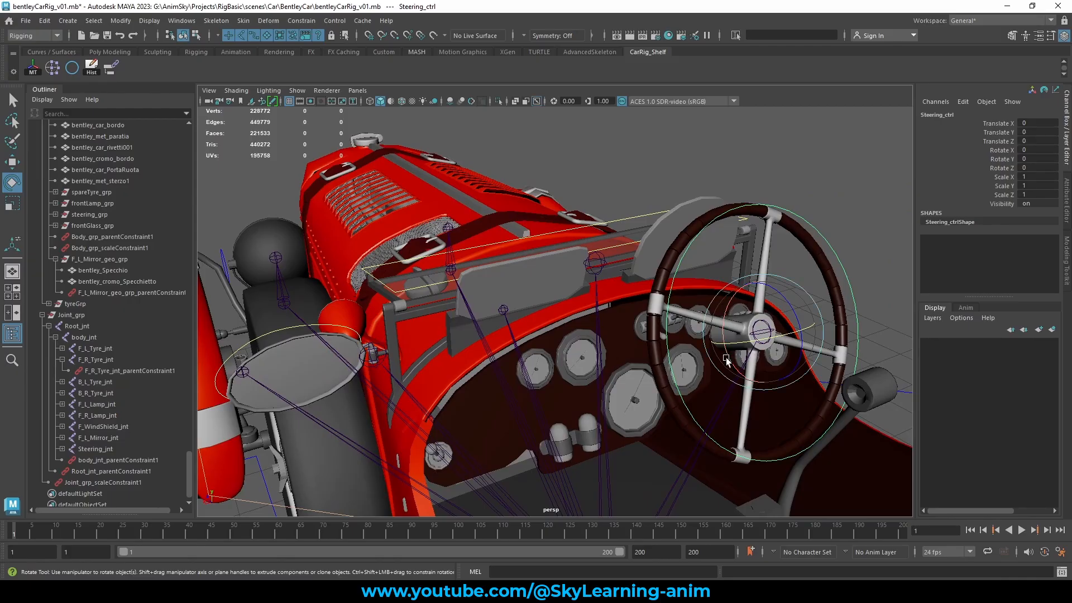
{"action": "left_click_drag", "start_coordinate": [727, 360], "coordinate": [733, 296]}
{"action": "key", "text": "ctrl+z"}
{"action": "key", "text": "w"}
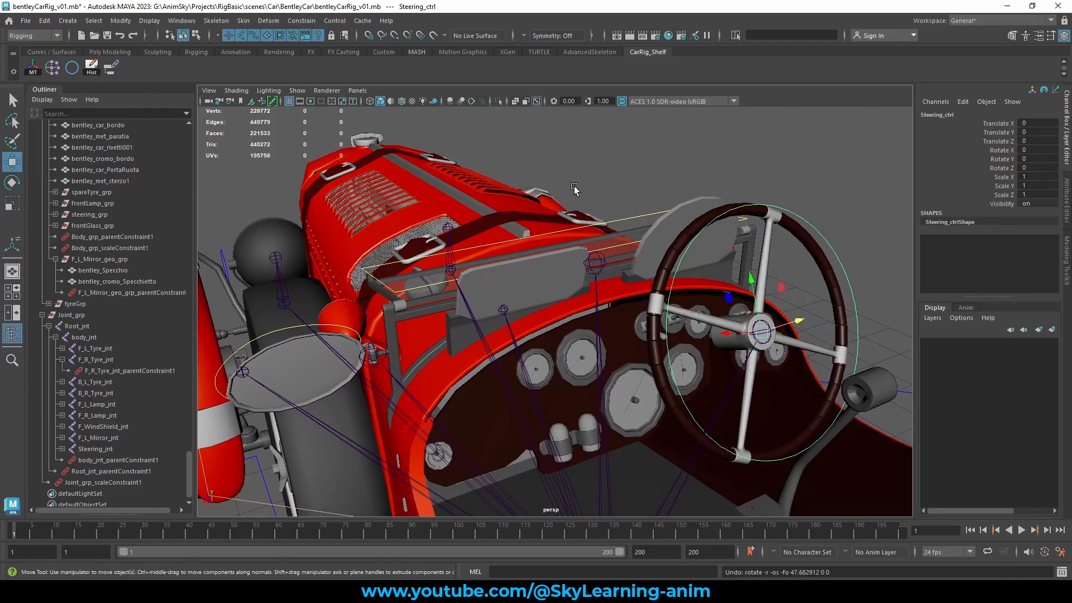
Clear the selection, collapse the Outliner hierarchy to its top-level groups, and save the scene.
{"action": "scroll", "coordinate": [565, 180], "scroll_direction": "down", "scroll_amount": 5}
{"action": "left_click", "coordinate": [565, 180]}
{"action": "scroll", "coordinate": [41, 289], "scroll_direction": "up", "scroll_amount": 15}
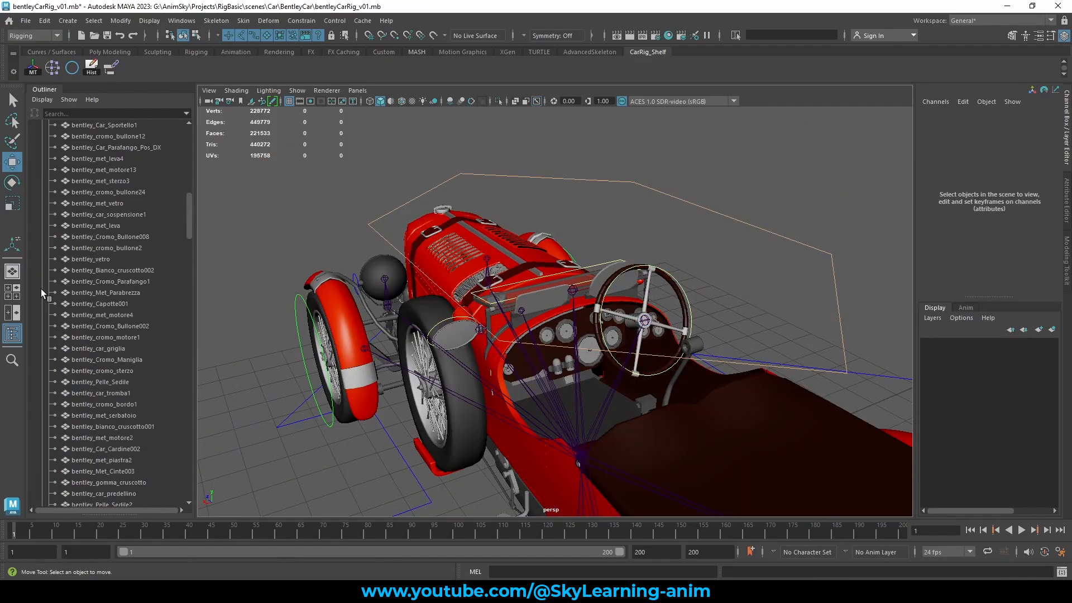
{"action": "left_click", "coordinate": [49, 188]}
{"action": "left_click", "coordinate": [42, 181]}
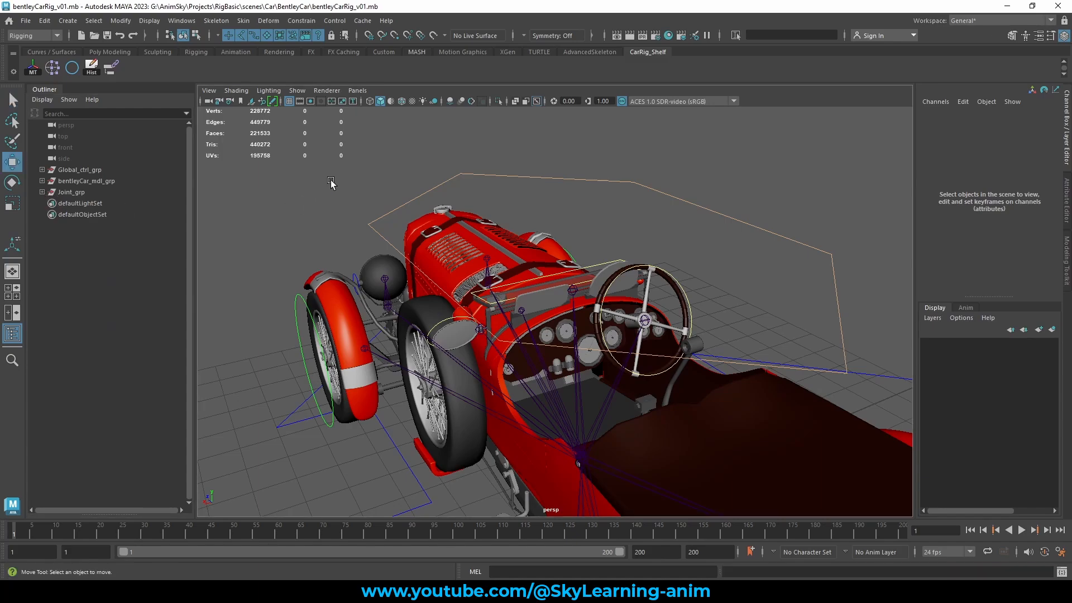
Review the whole car rig and its top-level groups, including bentleyCar_mdl_grp and Joint_grp.
{"action": "left_click_drag", "start_coordinate": [326, 186], "coordinate": [568, 295], "text": "alt"}
{"action": "right_click_drag", "start_coordinate": [568, 295], "coordinate": [614, 293], "text": "alt"}
{"action": "middle_click_drag", "start_coordinate": [614, 293], "coordinate": [649, 294], "text": "alt"}
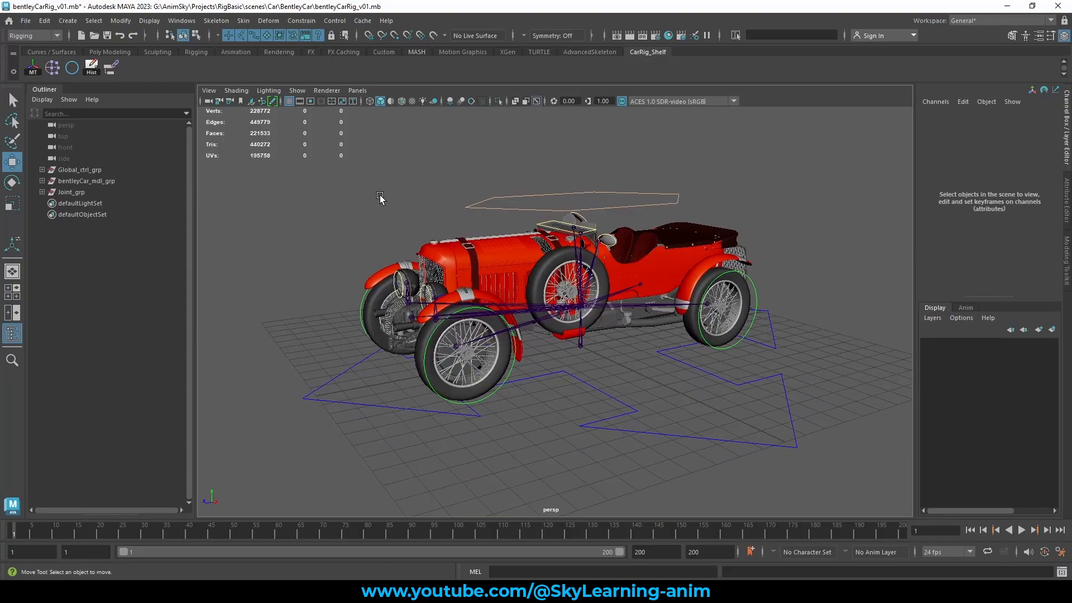
{"action": "left_click_drag", "start_coordinate": [575, 255], "coordinate": [597, 263], "text": "alt"}
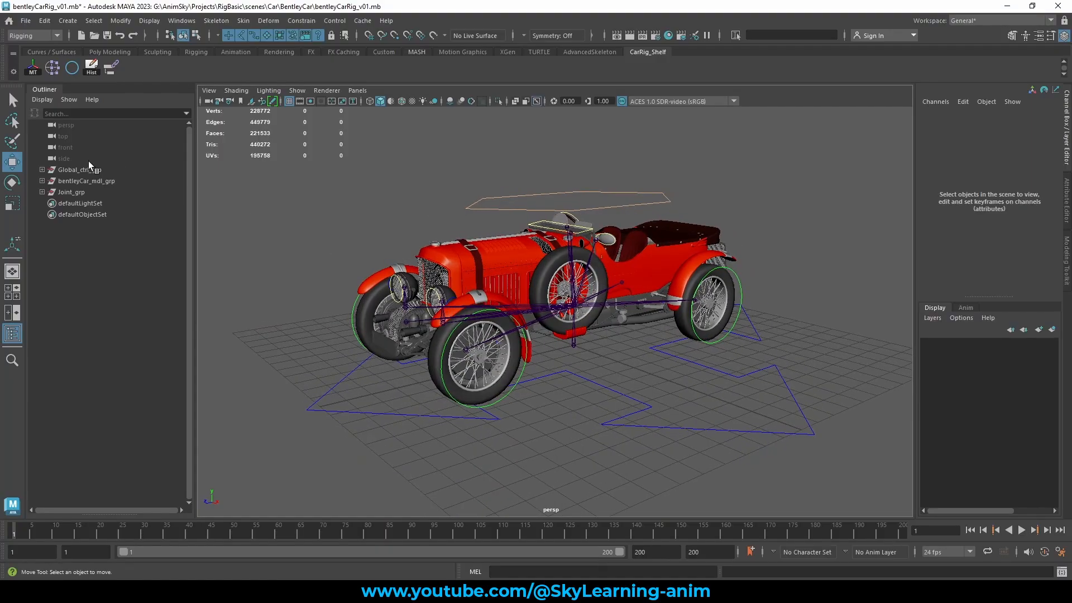
{"action": "left_click", "coordinate": [75, 182]}
{"action": "left_click", "coordinate": [75, 192]}
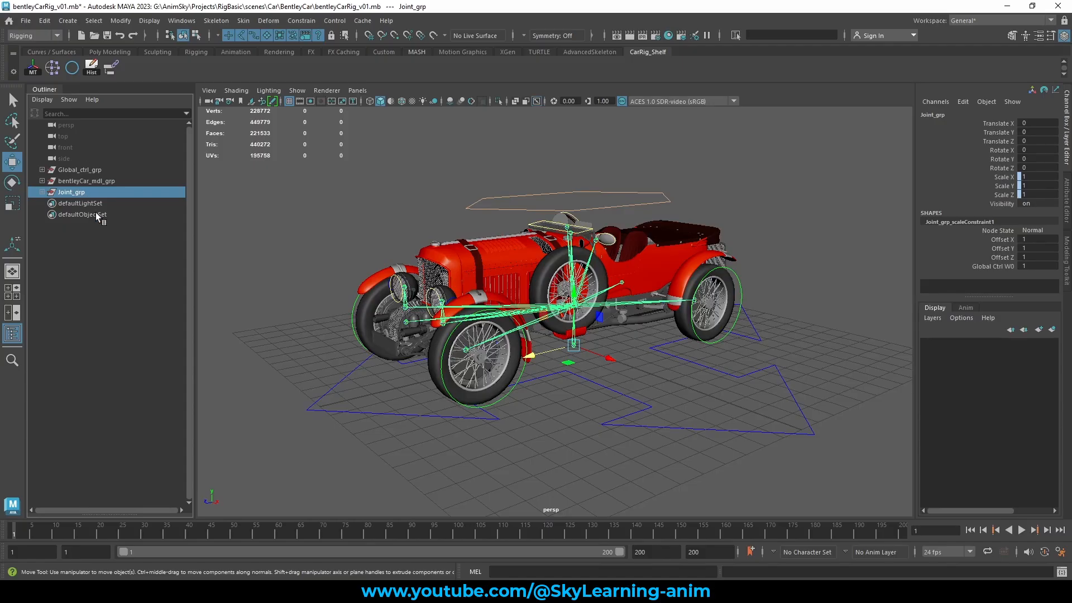
{"action": "middle_click_drag", "start_coordinate": [390, 226], "coordinate": [430, 228], "text": "alt"}
{"action": "right_click_drag", "start_coordinate": [430, 227], "coordinate": [475, 236], "text": "alt"}
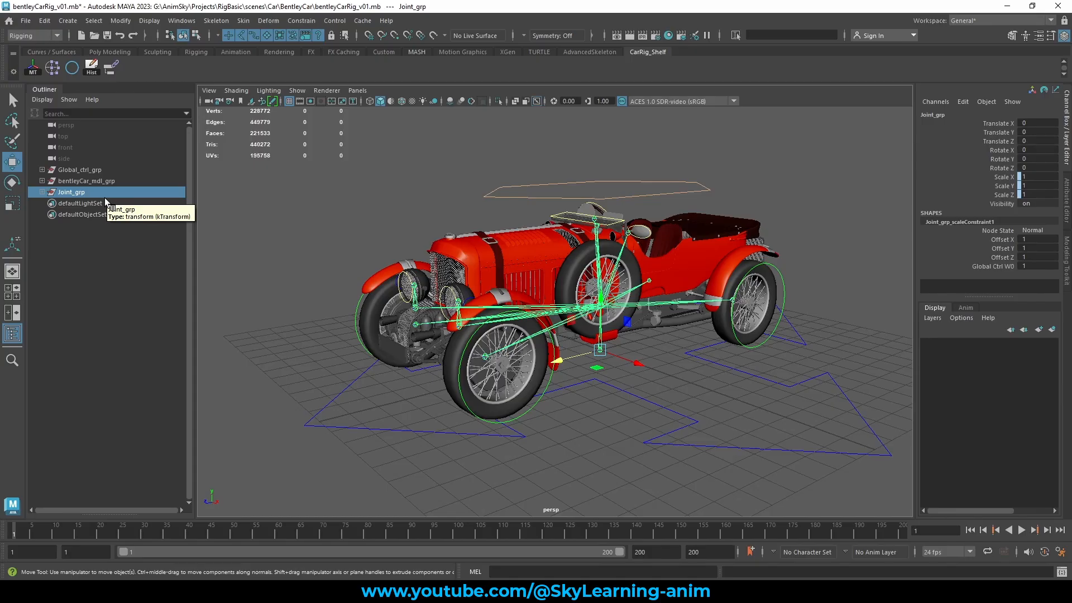
Hide Joint_grp and reorder the Outliner so that Global_ctrl_grp sits directly below bentleyCar_mdl_grp.
{"action": "key", "text": "h"}
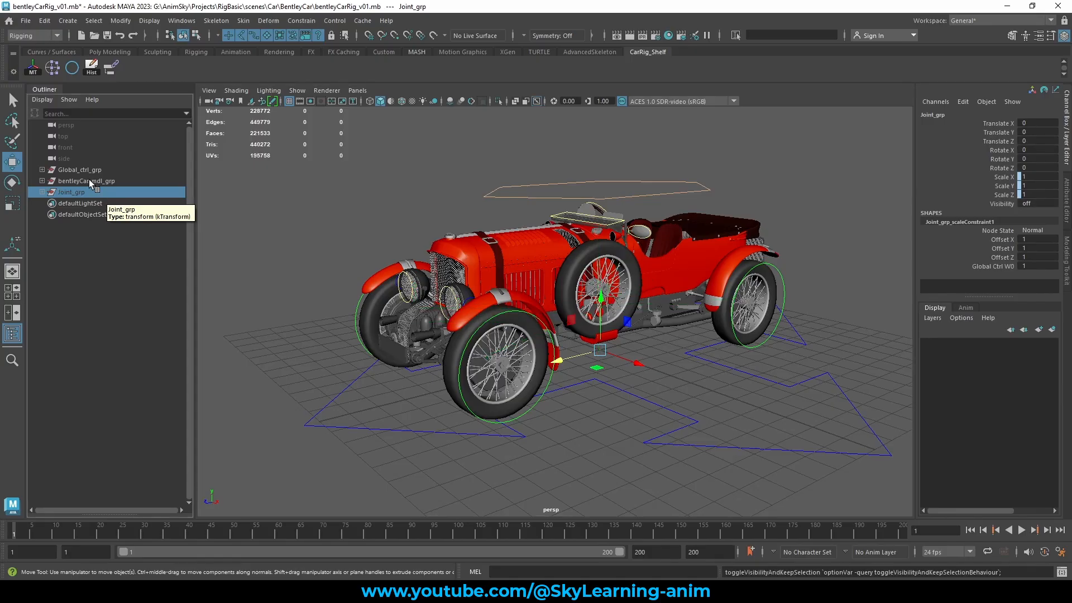
{"action": "left_click", "coordinate": [90, 180]}
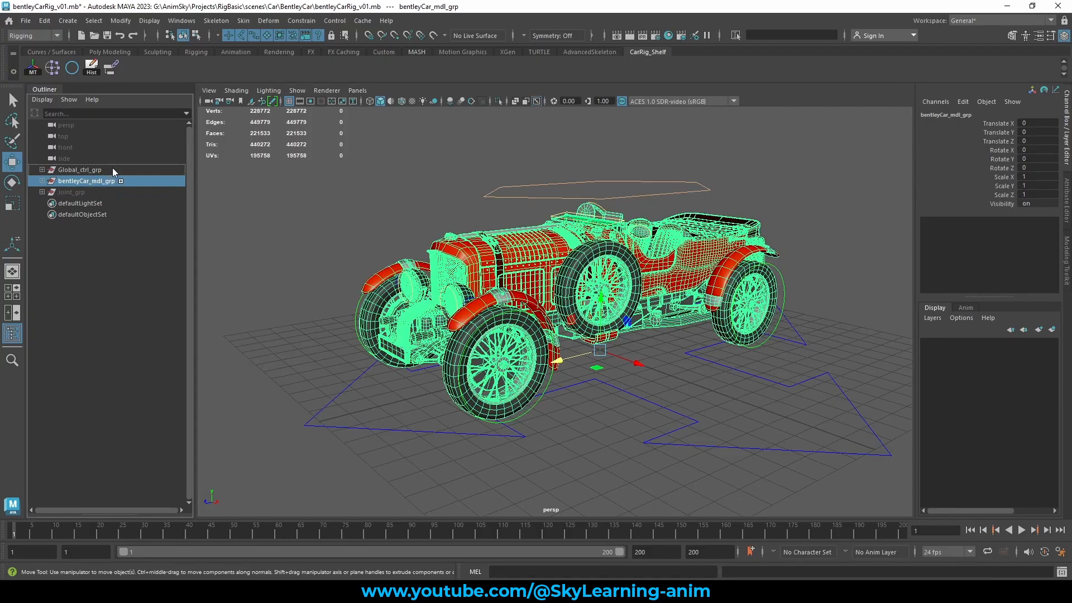
{"action": "left_click_drag", "start_coordinate": [113, 167], "coordinate": [96, 178]}
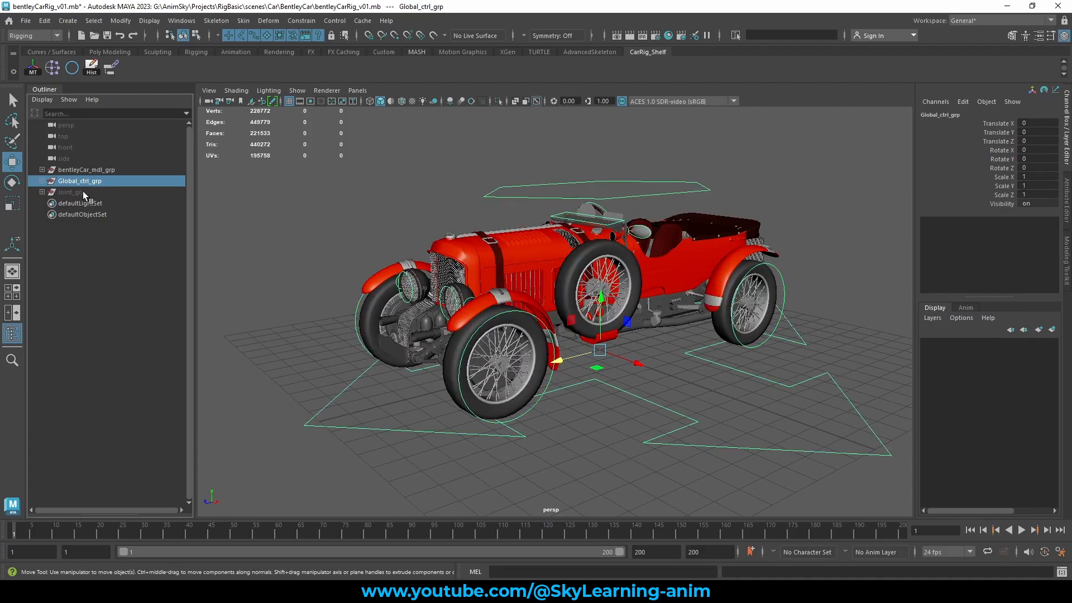
Group bentleyCar_mdl_grp, Global_ctrl_grp and Joint_grp together, name the new group Car_Rig_grp, and clear the selection.
{"action": "left_click", "coordinate": [90, 190], "text": "shift"}
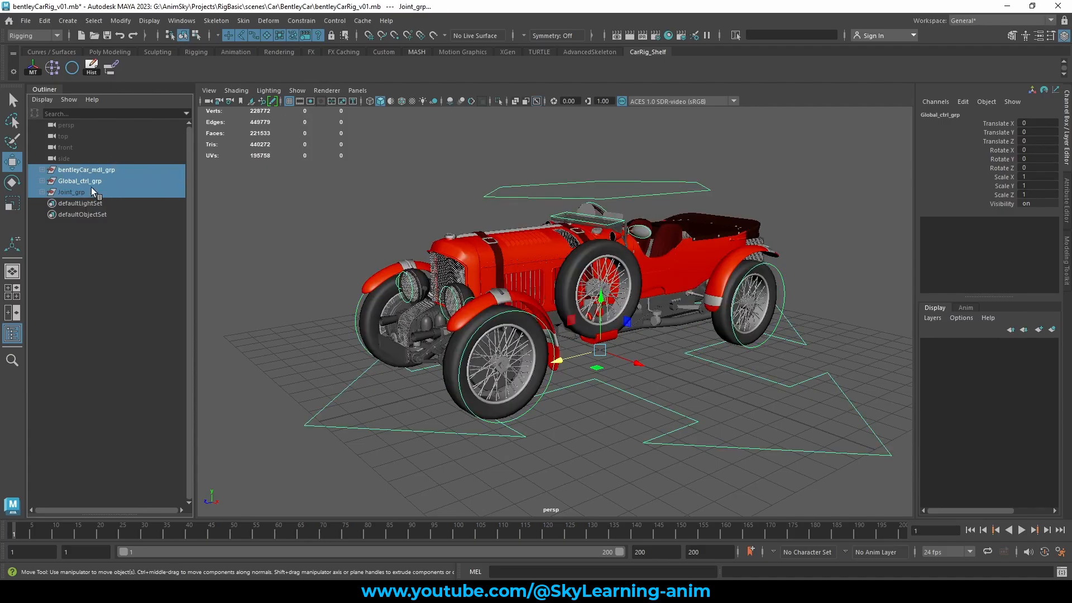
{"action": "key", "text": "ctrl+g"}
{"action": "double_click", "coordinate": [91, 170]}
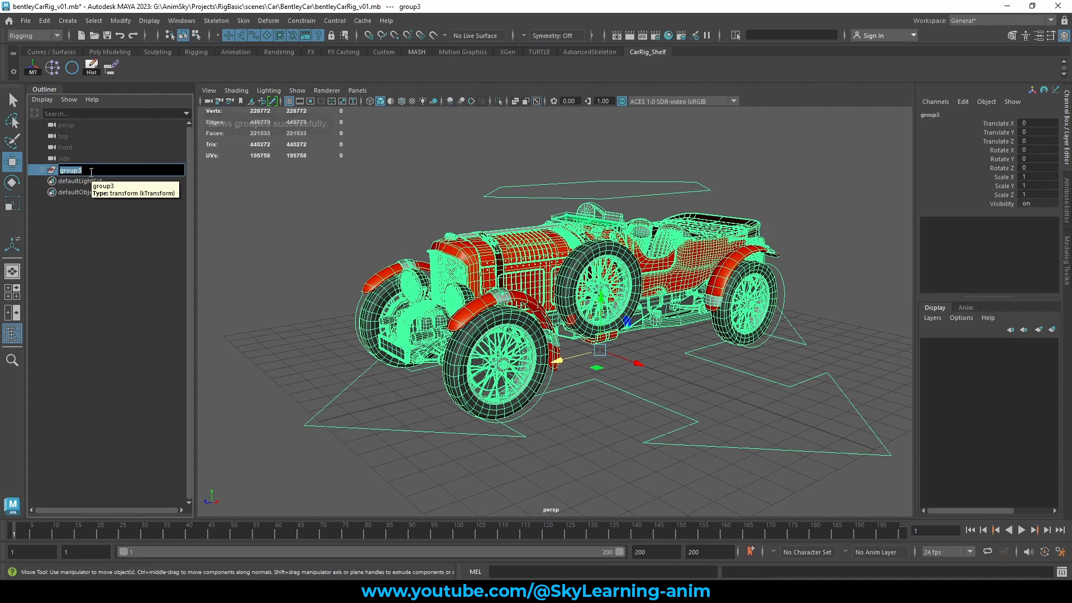
{"action": "type", "text": "Car"}
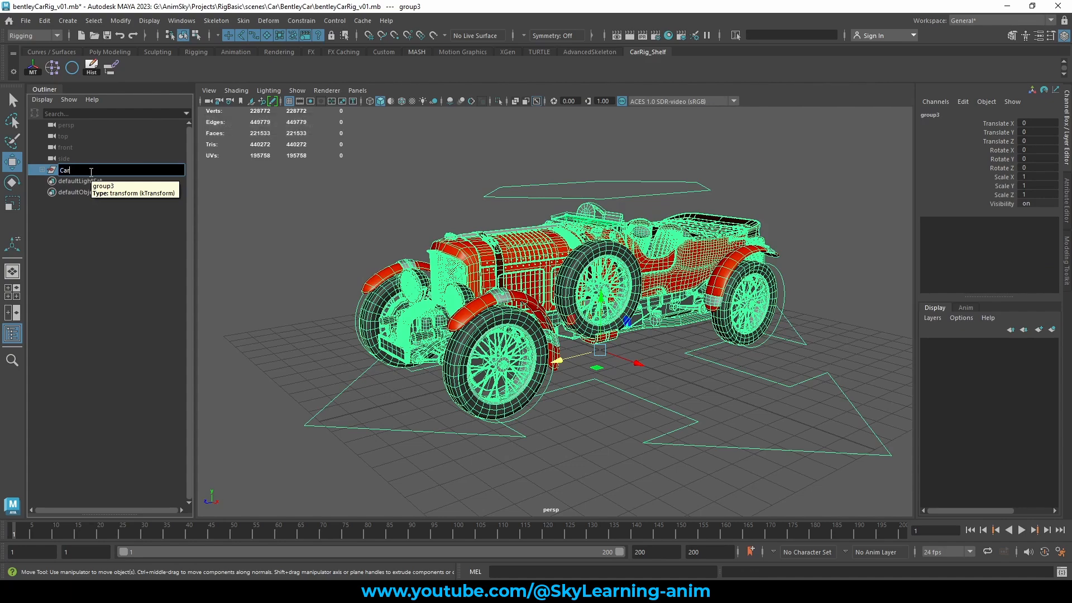
{"action": "type", "text": "_Rig_grp"}
{"action": "key", "text": "Return"}
{"action": "left_click", "coordinate": [419, 191]}
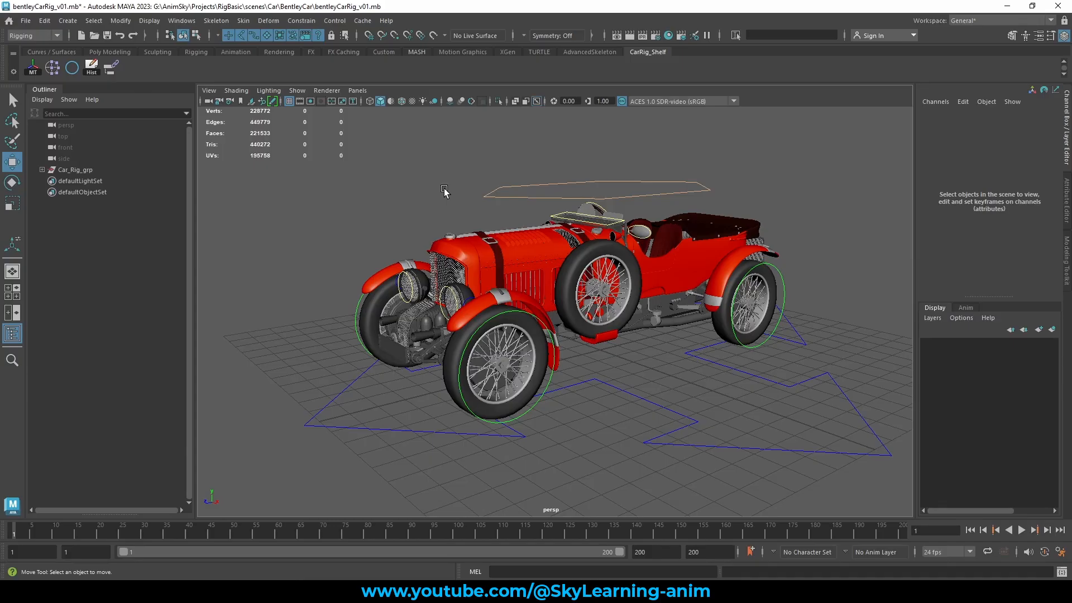
Move Global_ctrl freely to test the whole rig, lifting the car about 7.08 in Y and shifting it about 5.08 in Z.
{"action": "scroll", "coordinate": [573, 302], "scroll_direction": "down", "scroll_amount": 3}
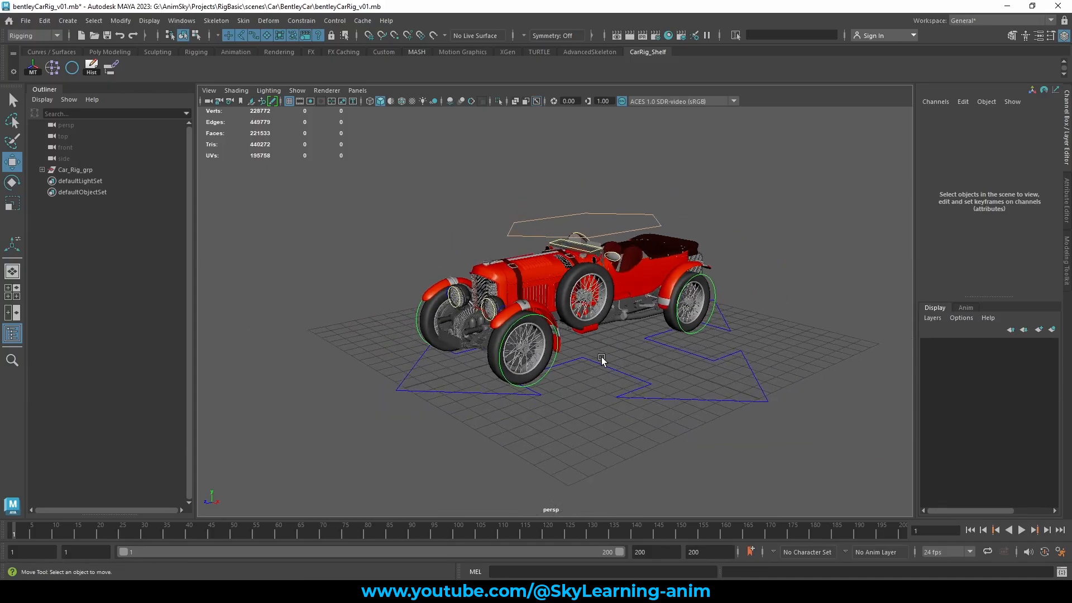
{"action": "scroll", "coordinate": [601, 357], "scroll_direction": "up", "scroll_amount": 3}
{"action": "left_click", "coordinate": [703, 448]}
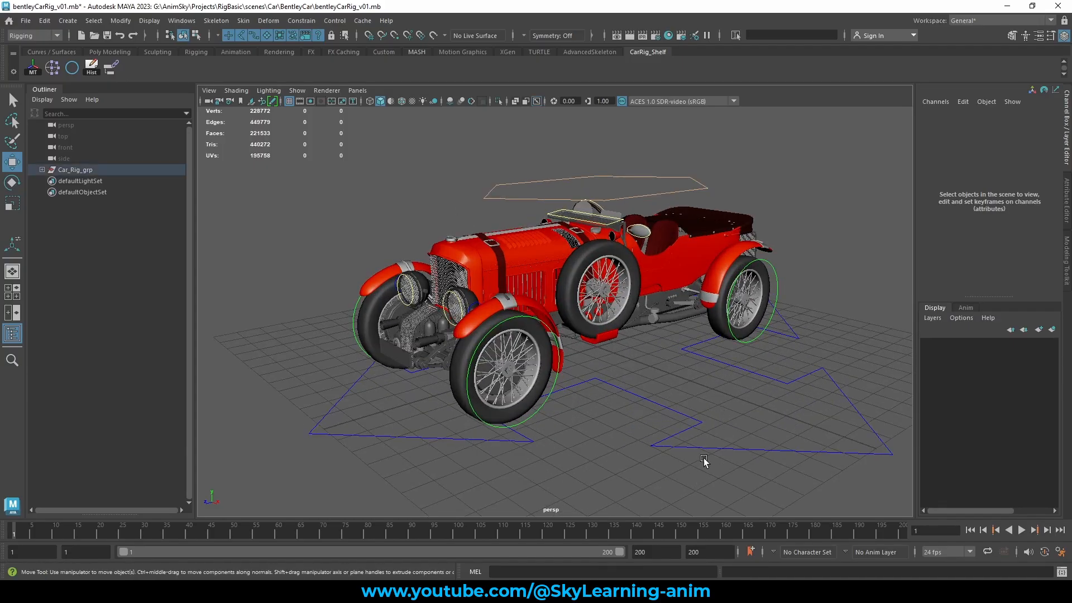
{"action": "scroll", "coordinate": [654, 388], "scroll_direction": "down", "scroll_amount": 3}
{"action": "left_click_drag", "start_coordinate": [585, 336], "coordinate": [345, 245]}
Rotate F_L_Tyre_ctrl to test the front left wheel on the displaced car, undo the rotation, and clear the selection.
{"action": "left_click", "coordinate": [392, 144]}
{"action": "key", "text": "e"}
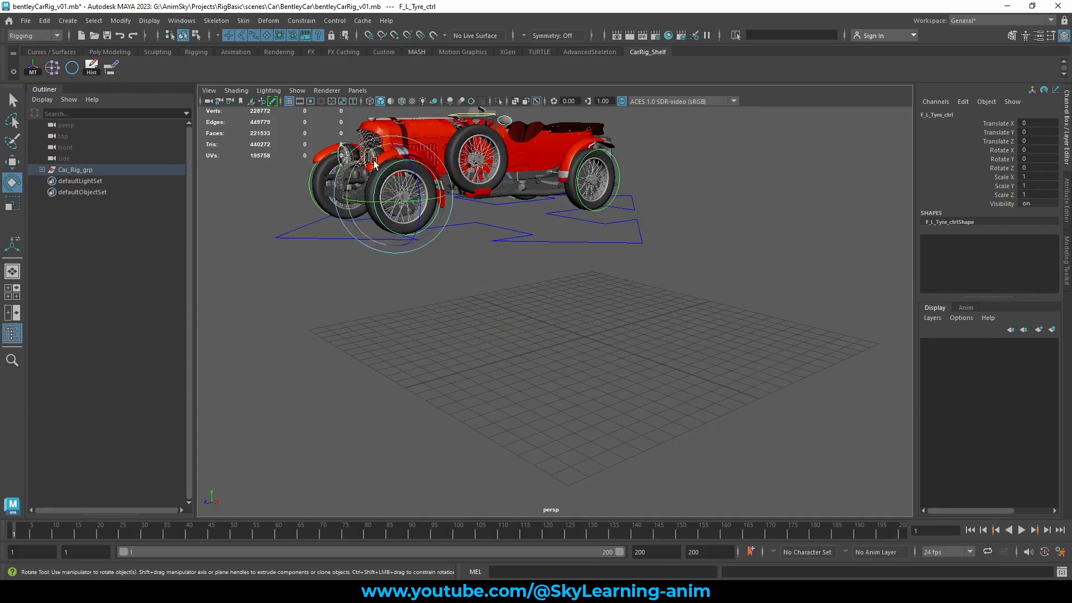
{"action": "left_click_drag", "start_coordinate": [366, 180], "coordinate": [479, 308]}
{"action": "key", "text": "ctrl+z"}
{"action": "left_click", "coordinate": [479, 309]}
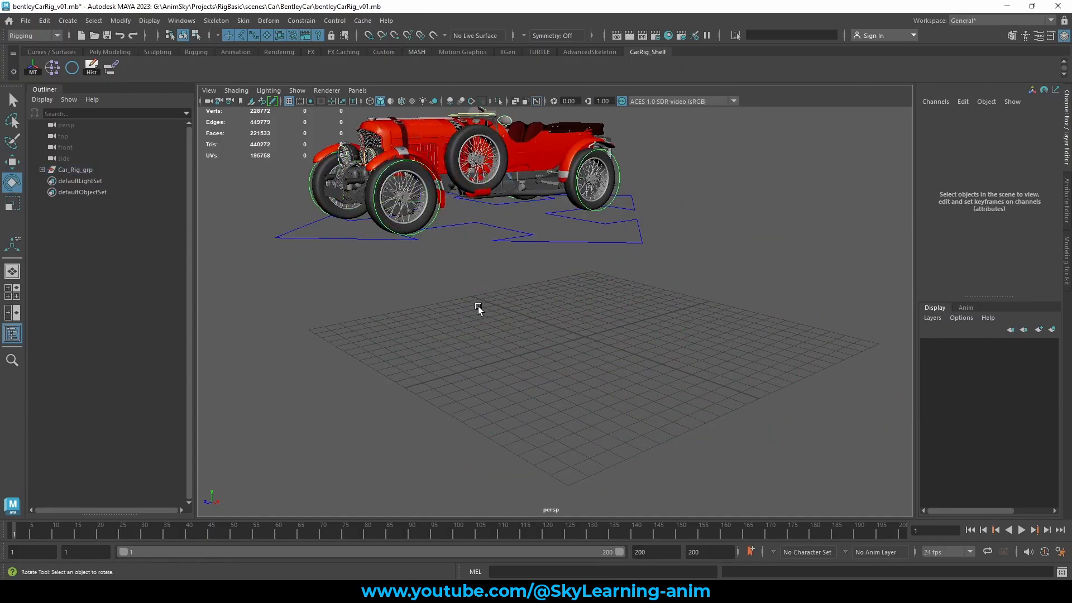
Reset Global_ctrl's Translate X, Y and Z to 0, frame the car in the view, and clear the selection.
{"action": "key", "text": "w"}
{"action": "left_click_drag", "start_coordinate": [538, 233], "coordinate": [536, 260]}
{"action": "left_click_drag", "start_coordinate": [1040, 141], "coordinate": [1039, 124]}
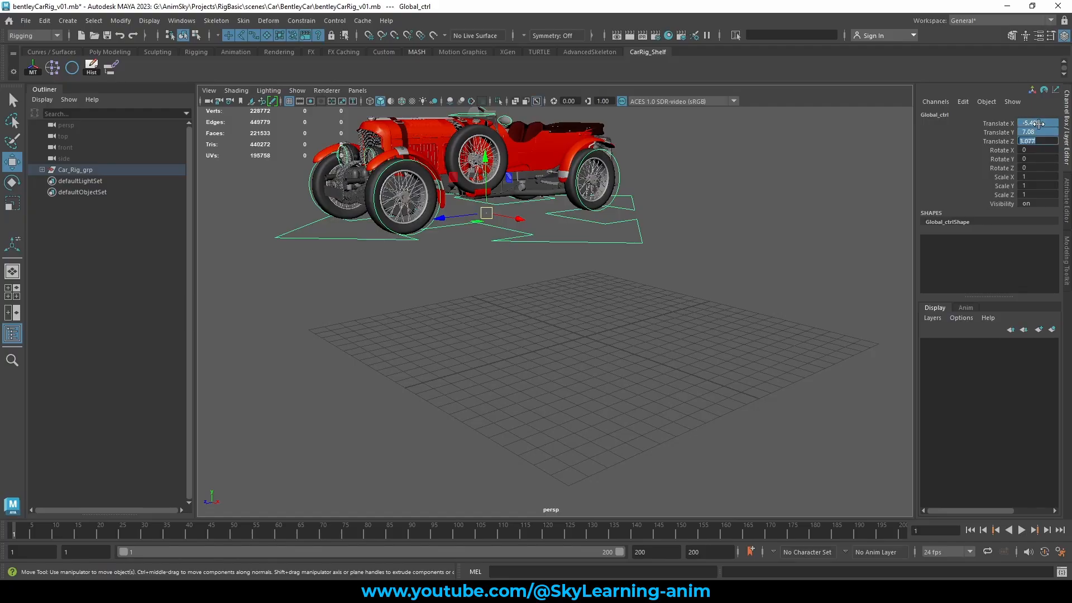
{"action": "type", "text": "0"}
{"action": "key", "text": "Return"}
{"action": "key", "text": "f"}
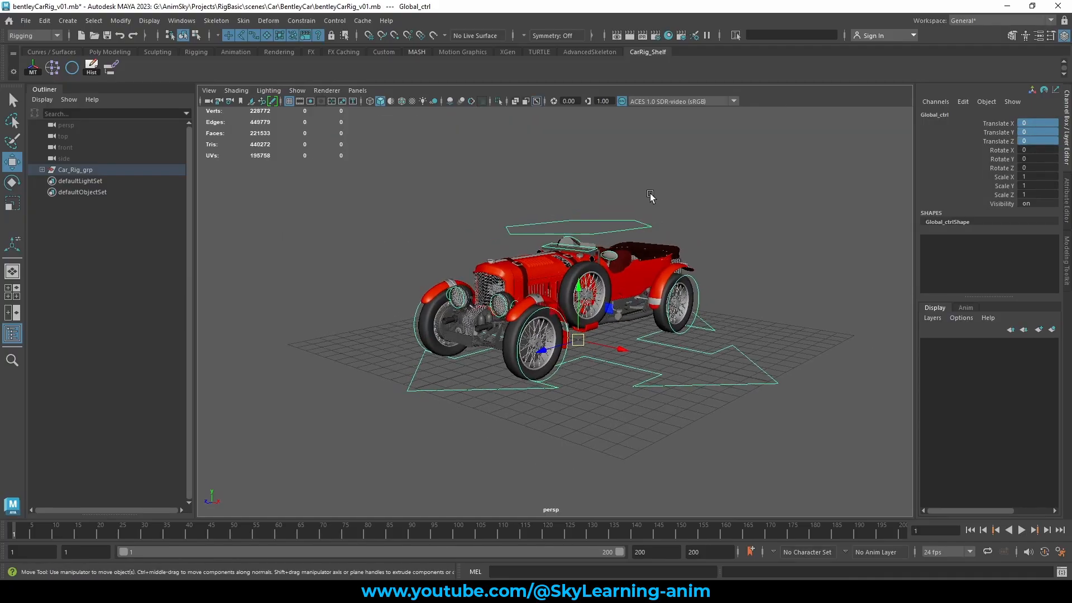
{"action": "left_click", "coordinate": [538, 181]}
Rotate F_L_Tyre_ctrl around X to test the front left wheel at the car's origin position, and undo the rotation.
{"action": "middle_click_drag", "start_coordinate": [578, 240], "coordinate": [573, 284], "text": "alt"}
{"action": "right_click_drag", "start_coordinate": [587, 284], "coordinate": [679, 277], "text": "alt"}
{"action": "middle_click_drag", "start_coordinate": [679, 277], "coordinate": [673, 254], "text": "alt"}
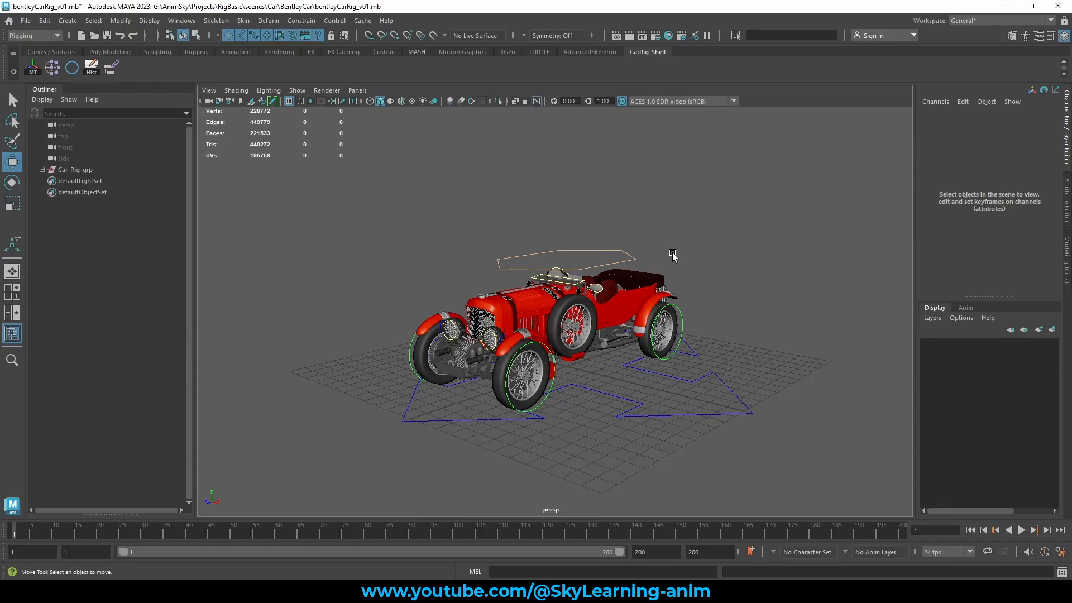
{"action": "right_click_drag", "start_coordinate": [627, 230], "coordinate": [630, 306], "text": "alt"}
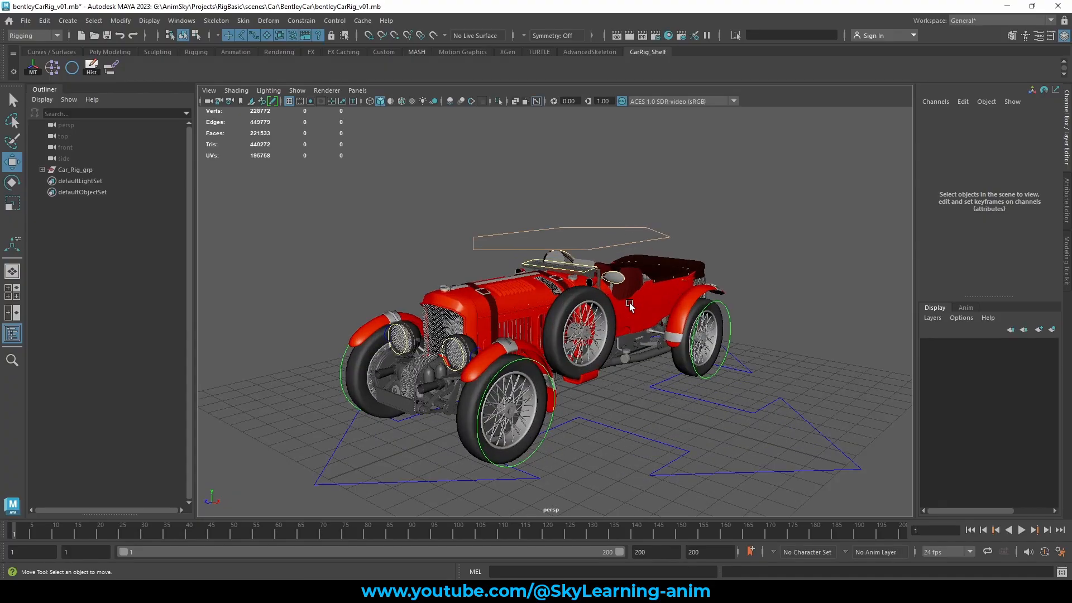
{"action": "left_click", "coordinate": [523, 358]}
{"action": "key", "text": "e"}
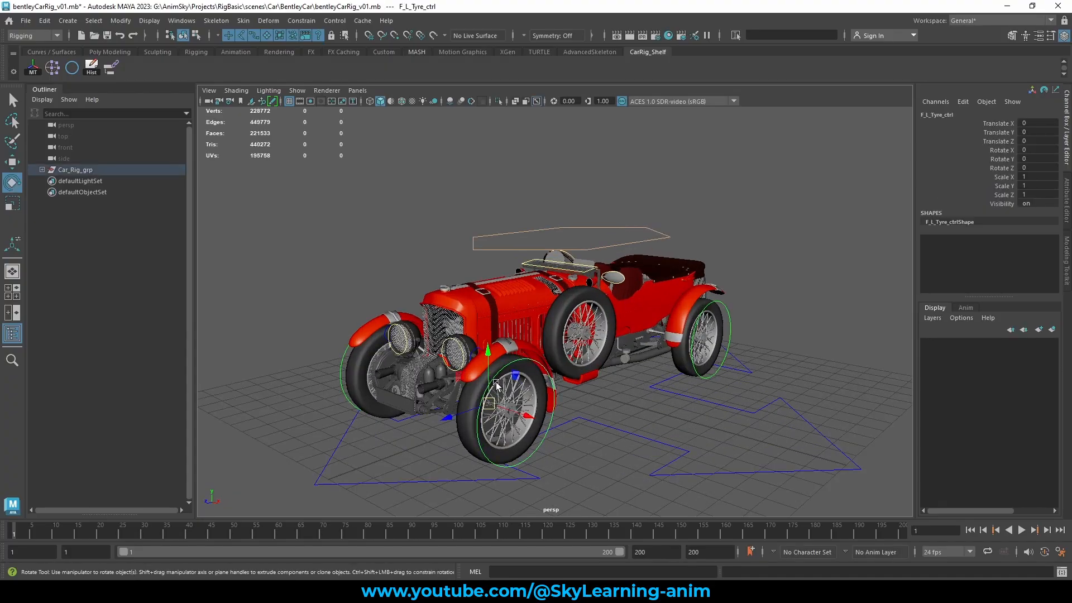
{"action": "left_click_drag", "start_coordinate": [468, 378], "coordinate": [497, 350]}
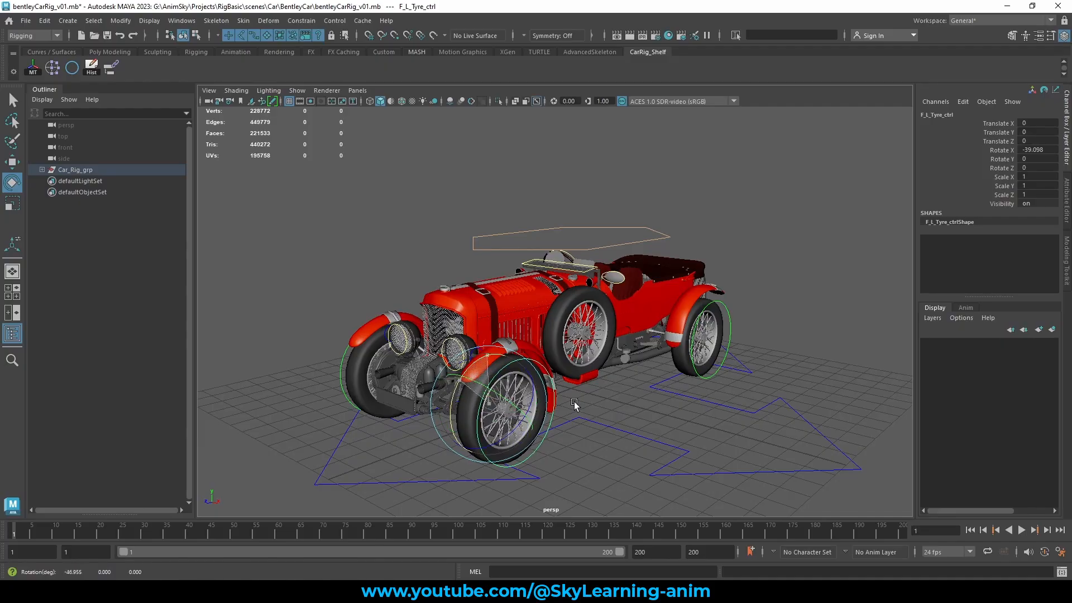
{"action": "key", "text": "ctrl+z"}
Move Global_ctrl about 2.9 units along Z to test the whole car, and undo the move.
{"action": "left_click_drag", "start_coordinate": [614, 402], "coordinate": [597, 444]}
{"action": "left_click", "coordinate": [598, 424]}
{"action": "key", "text": "w"}
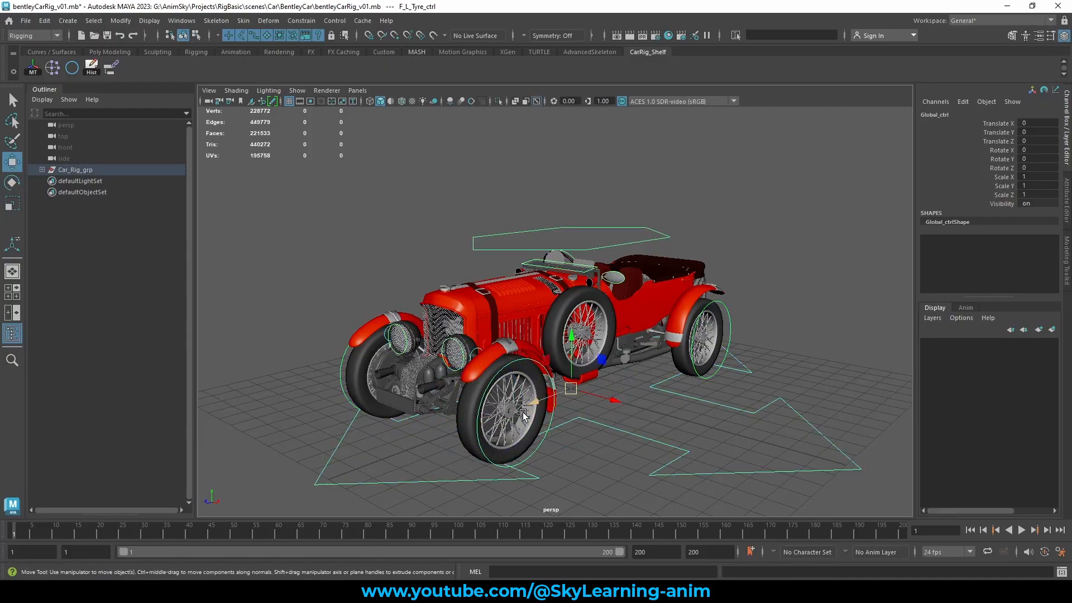
{"action": "left_click_drag", "start_coordinate": [536, 402], "coordinate": [515, 420]}
{"action": "key", "text": "ctrl+z"}
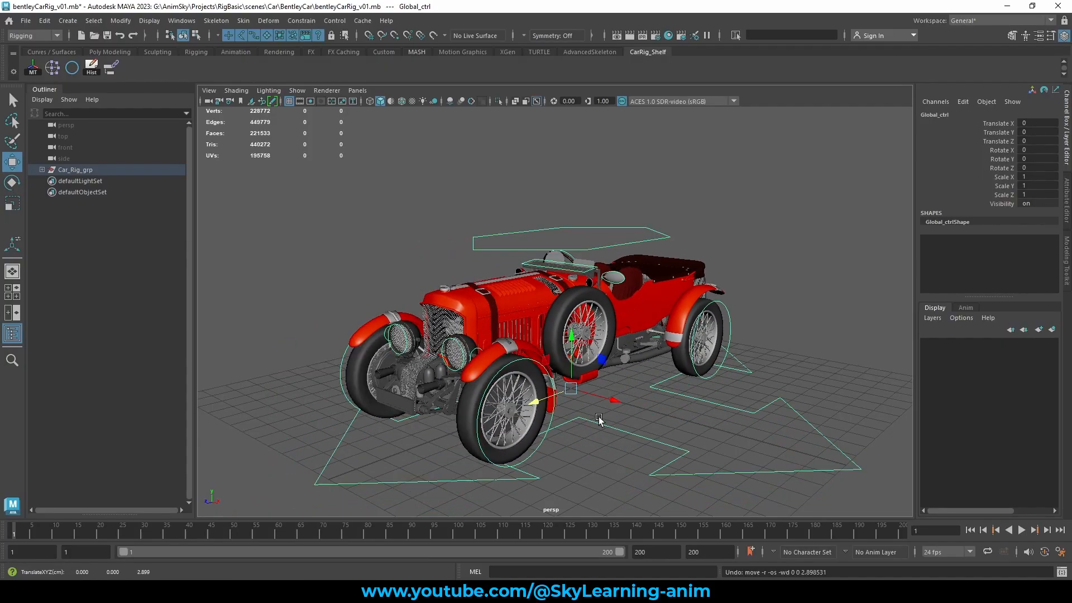
Examine the transform channels of the front left tyre mesh and of F_L_Tyre_ctrl, and review the rigged car.
{"action": "left_click", "coordinate": [500, 375]}
{"action": "key", "text": "e"}
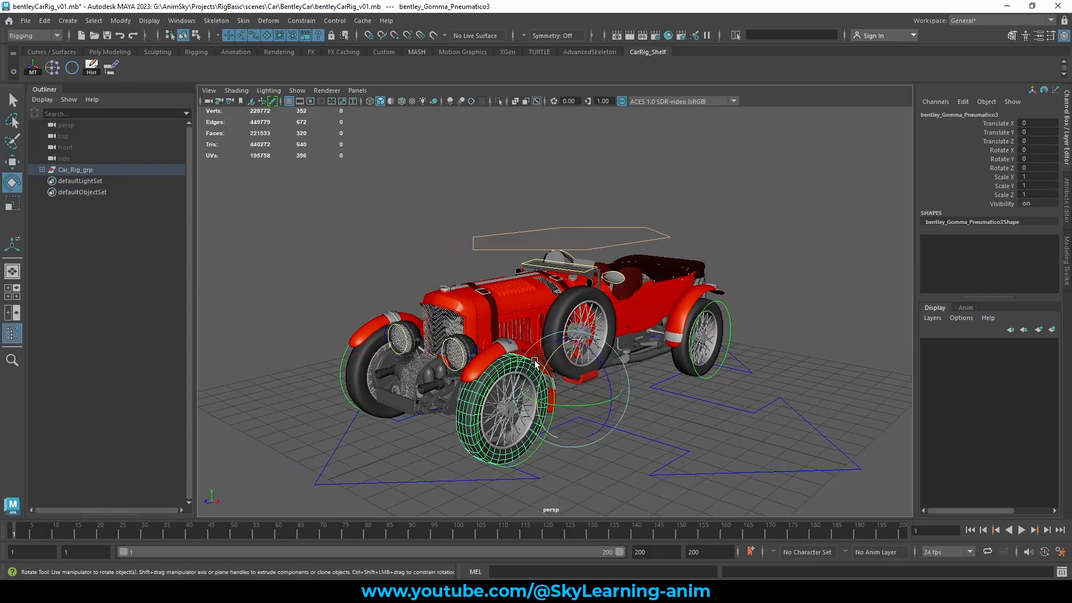
{"action": "key", "text": "w"}
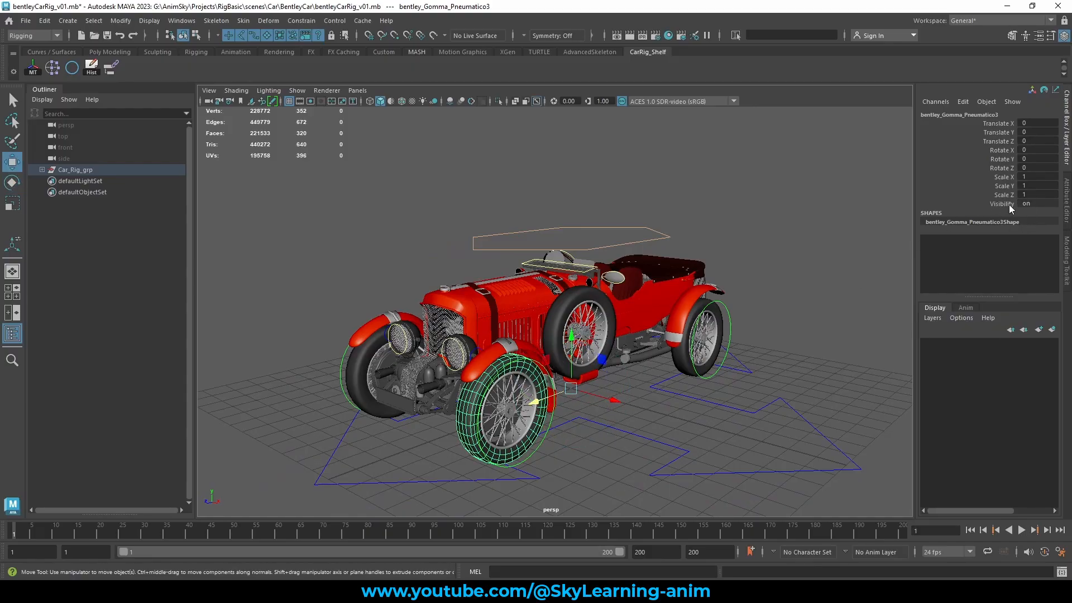
{"action": "left_click", "coordinate": [528, 367]}
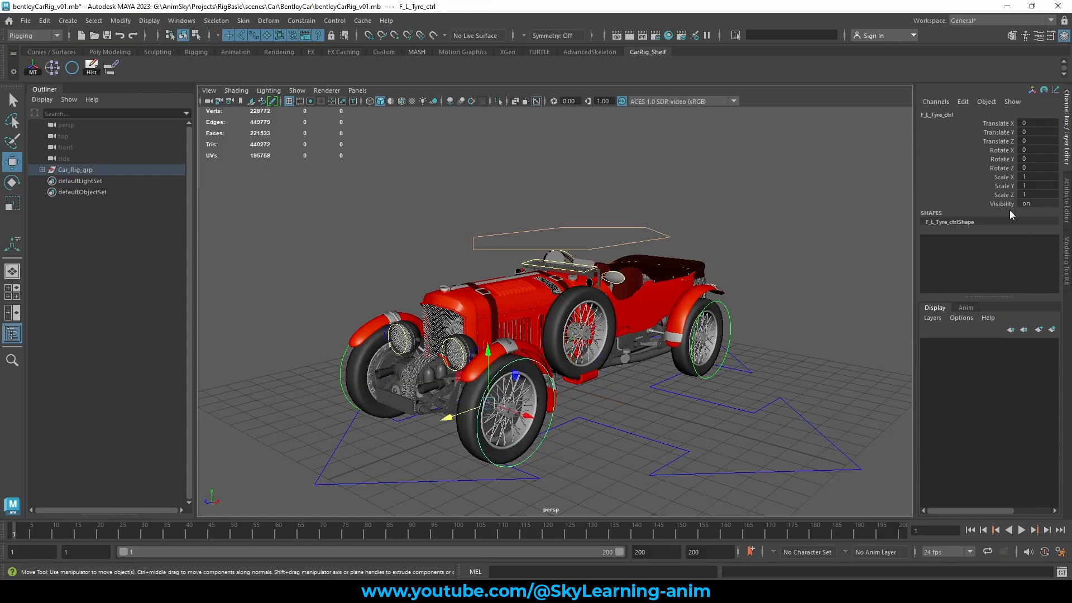
{"action": "scroll", "coordinate": [642, 262], "scroll_direction": "down", "scroll_amount": 2}
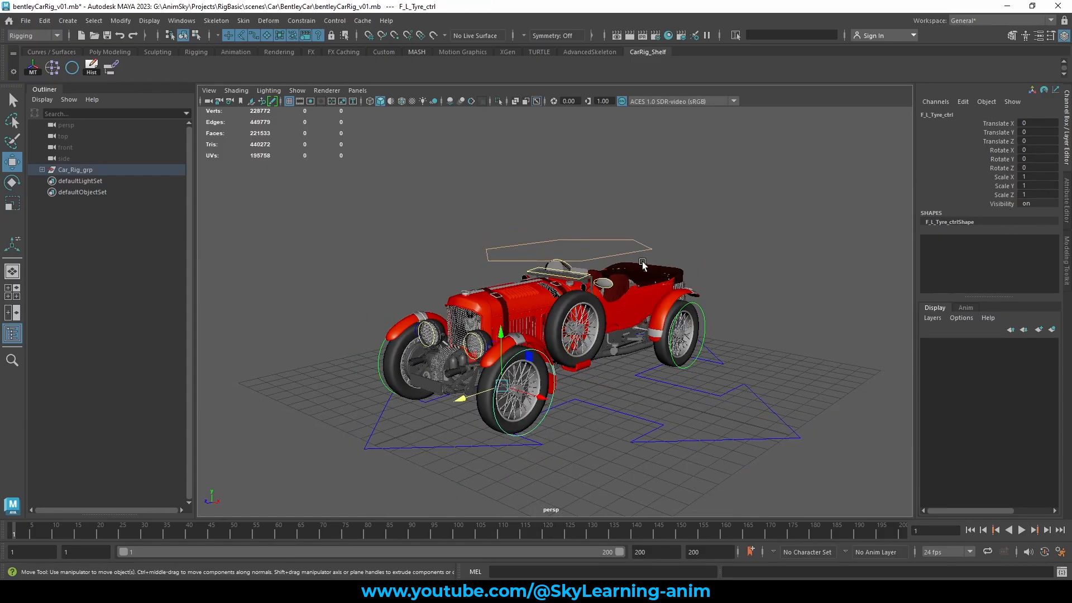
{"action": "mouse_move", "coordinate": [719, 253]}
{"action": "left_mouse_down", "text": "alt"}
{"action": "mouse_move", "coordinate": [702, 248]}
{"action": "mouse_move", "coordinate": [717, 253]}
{"action": "left_mouse_up", "text": "alt"}
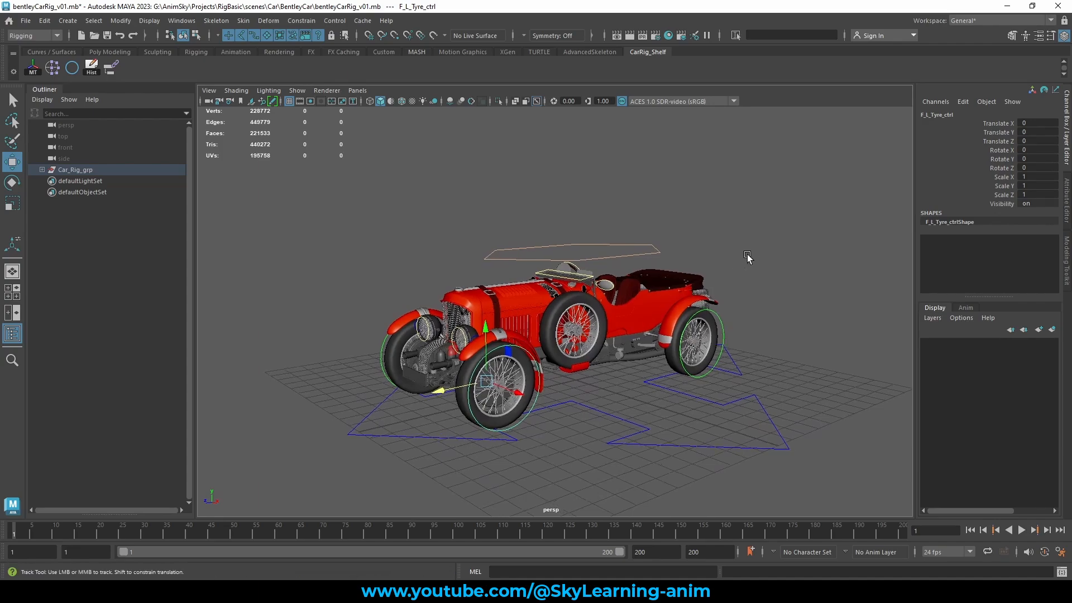
{"action": "right_click_drag", "start_coordinate": [747, 254], "coordinate": [773, 259], "text": "alt"}
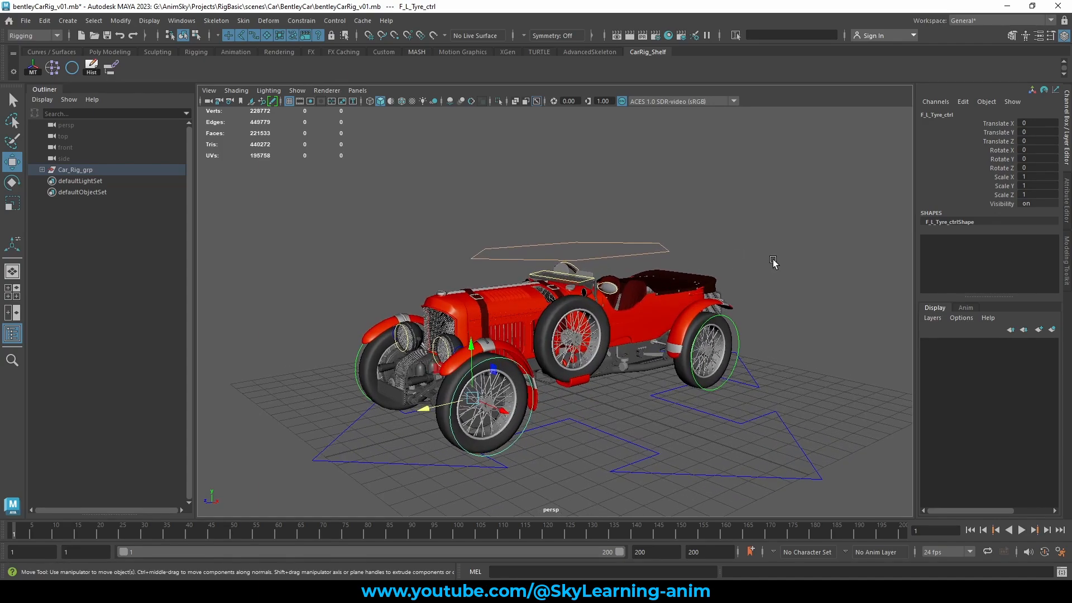